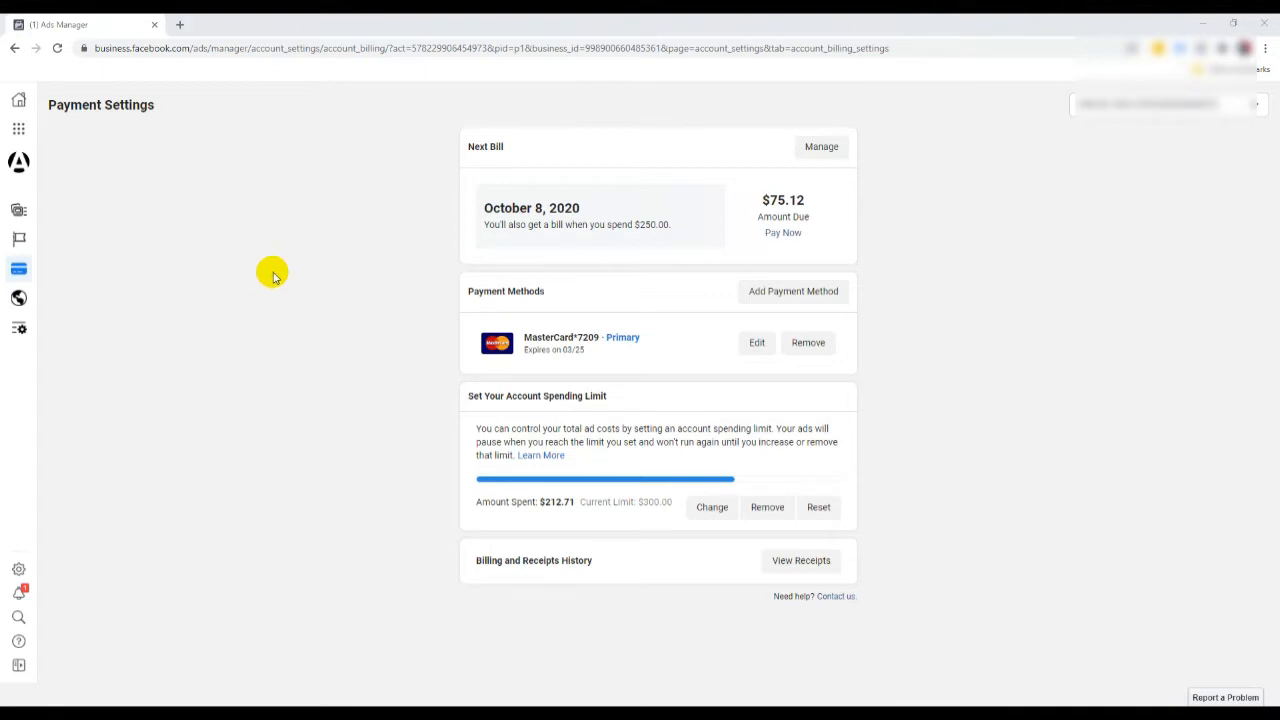
- Open the ad account's Billing page and go from there to its Payment Settings
click(19, 131)
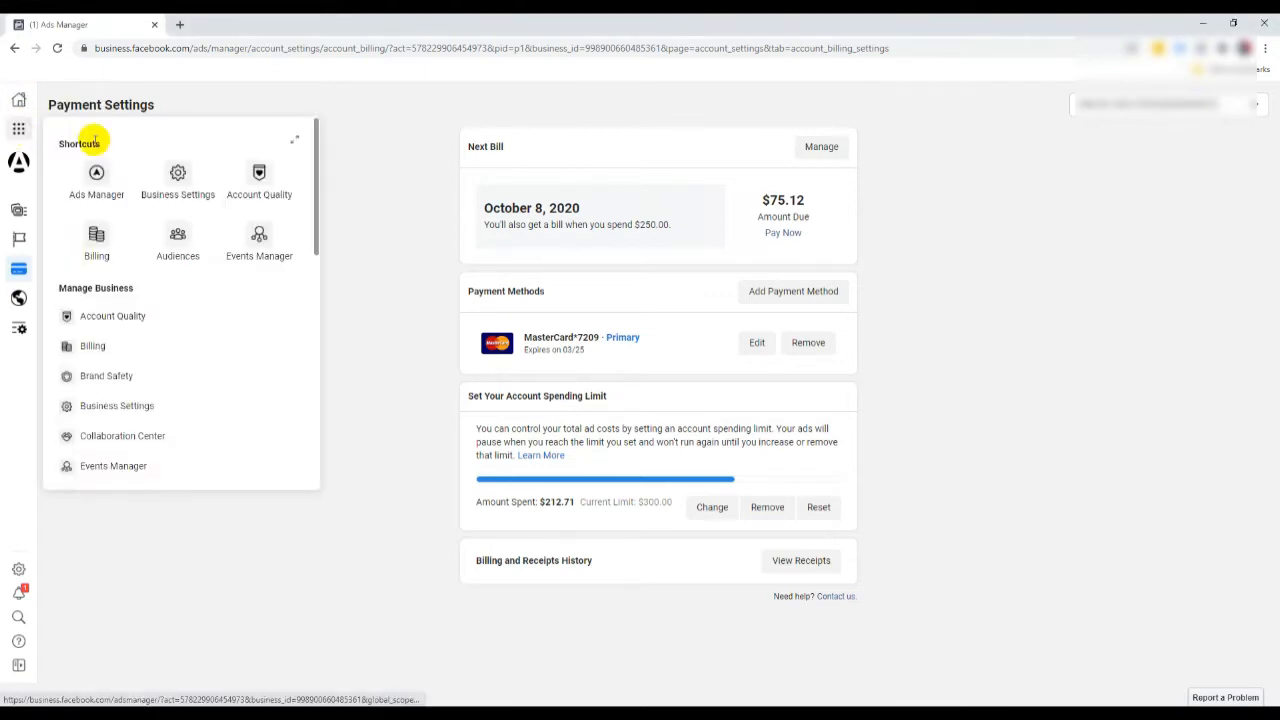
click(100, 238)
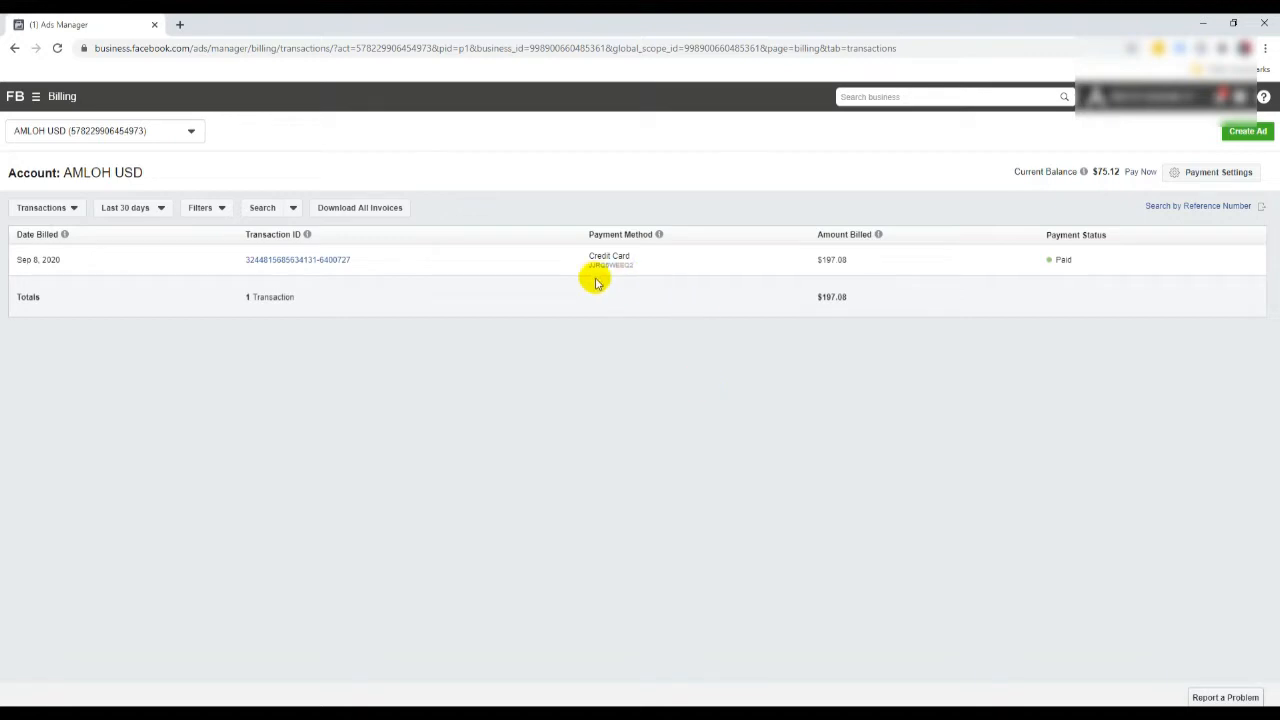
click(1219, 177)
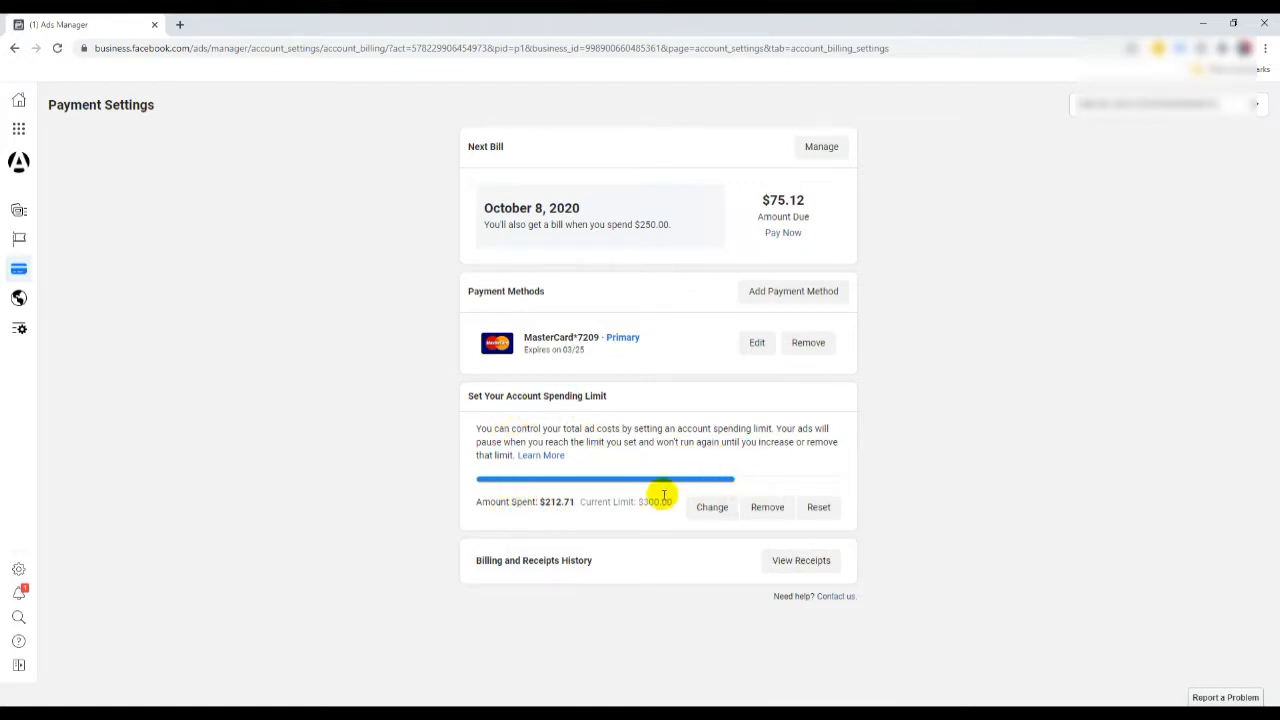
- Update the account spending limit to 300 USD
click(712, 510)
click(700, 349)
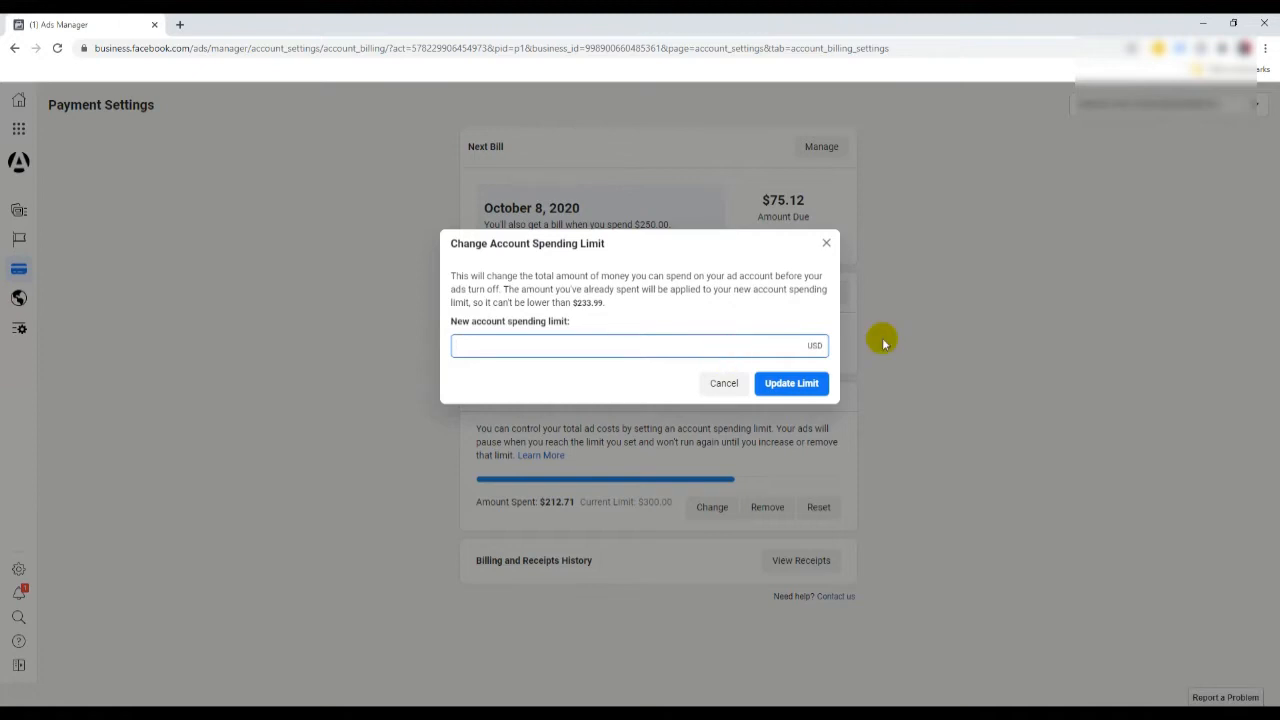
text(300)
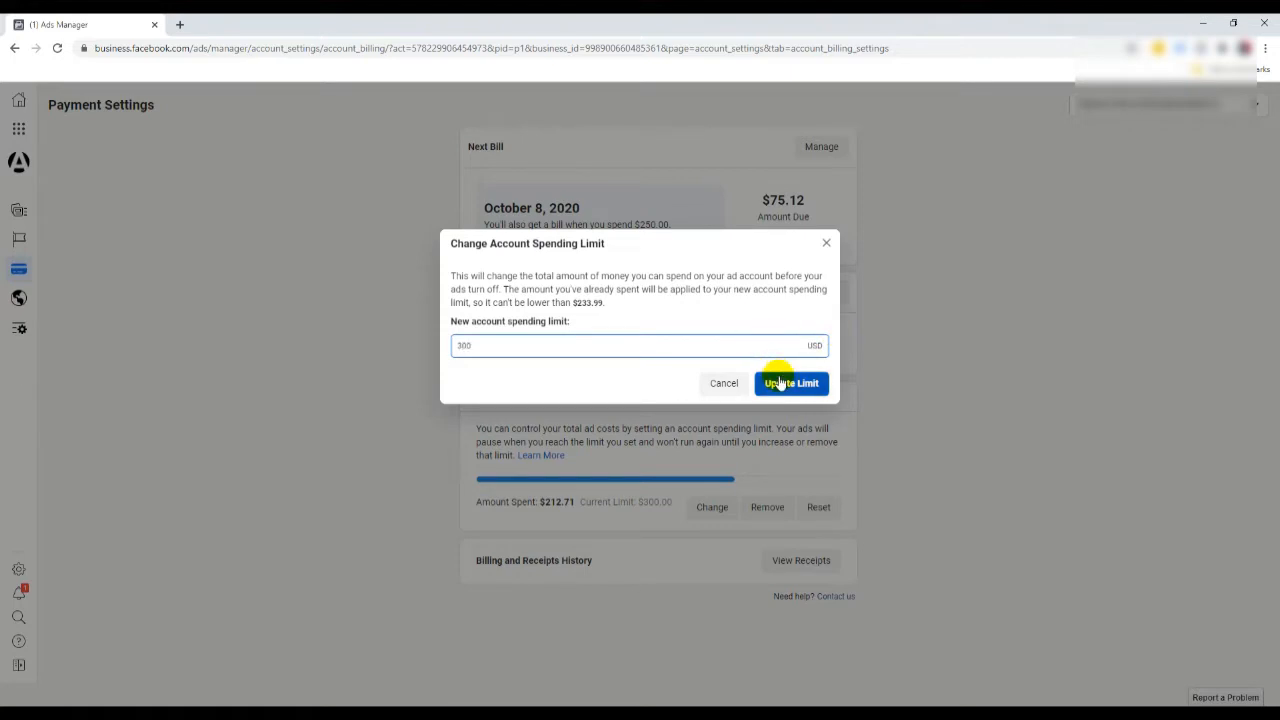
click(778, 378)
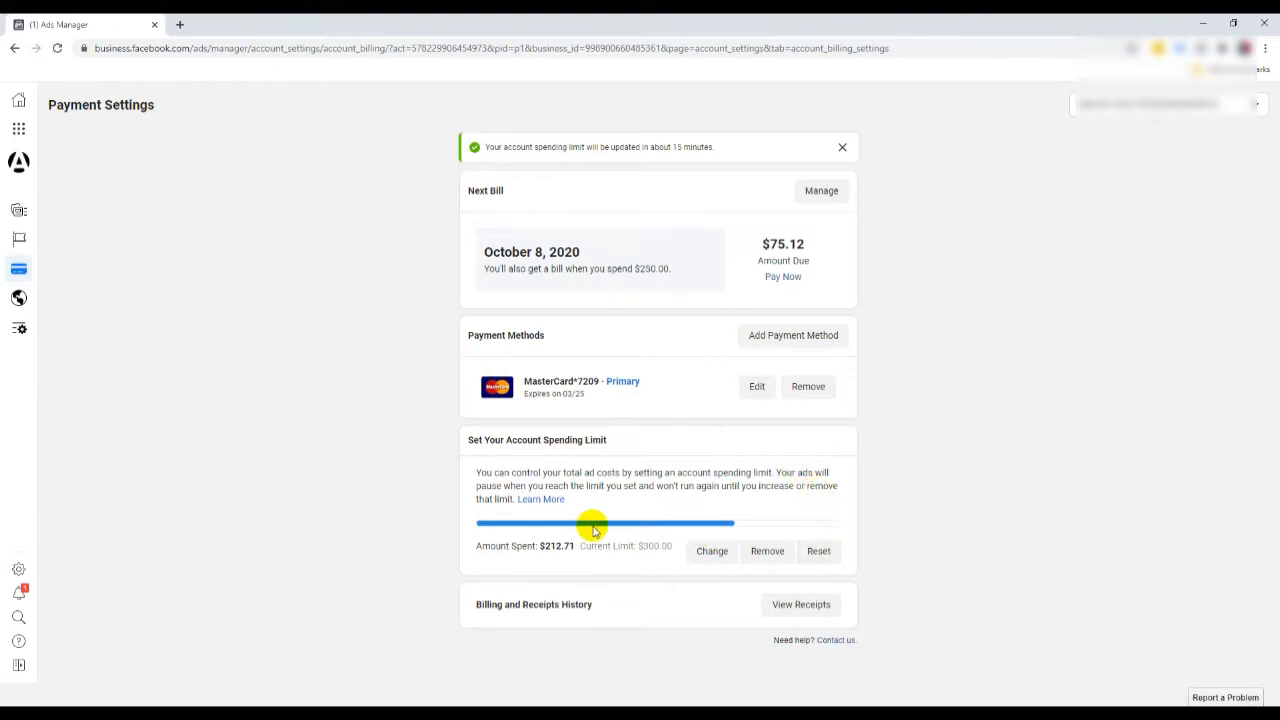
- Reset the amount spent on the ad account and change the account spending limit to 500 USD
click(824, 554)
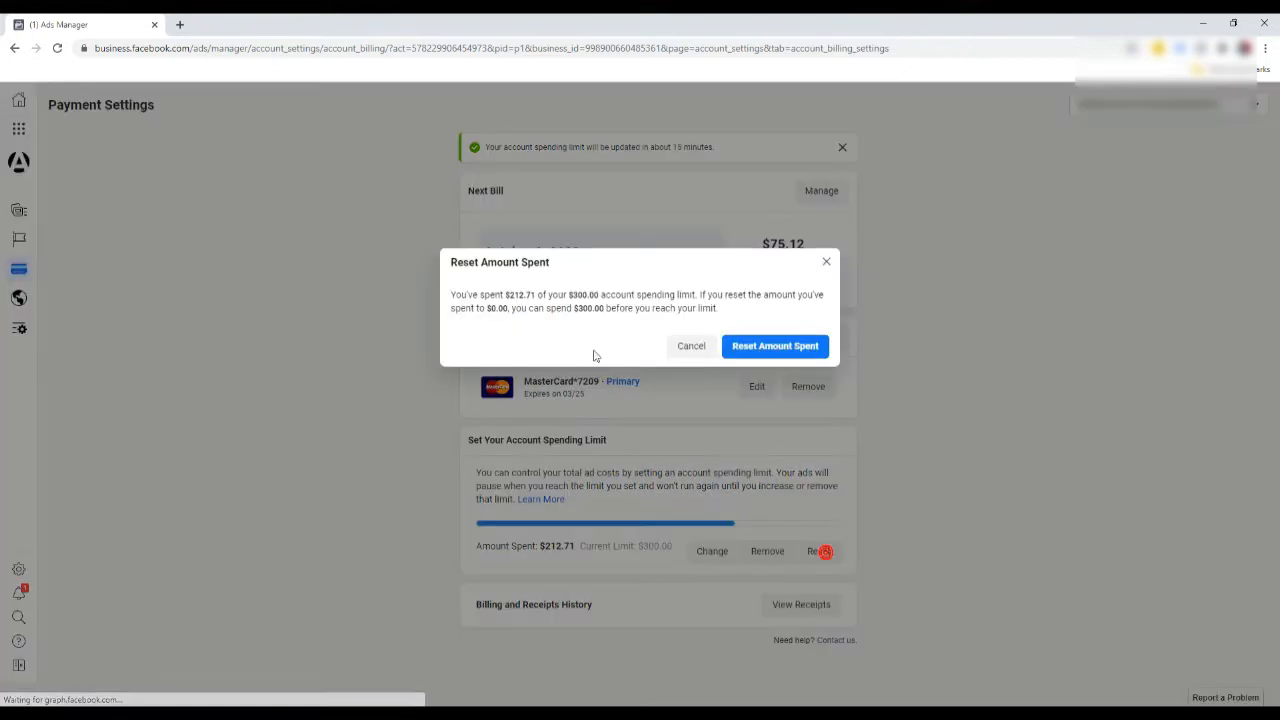
click(752, 348)
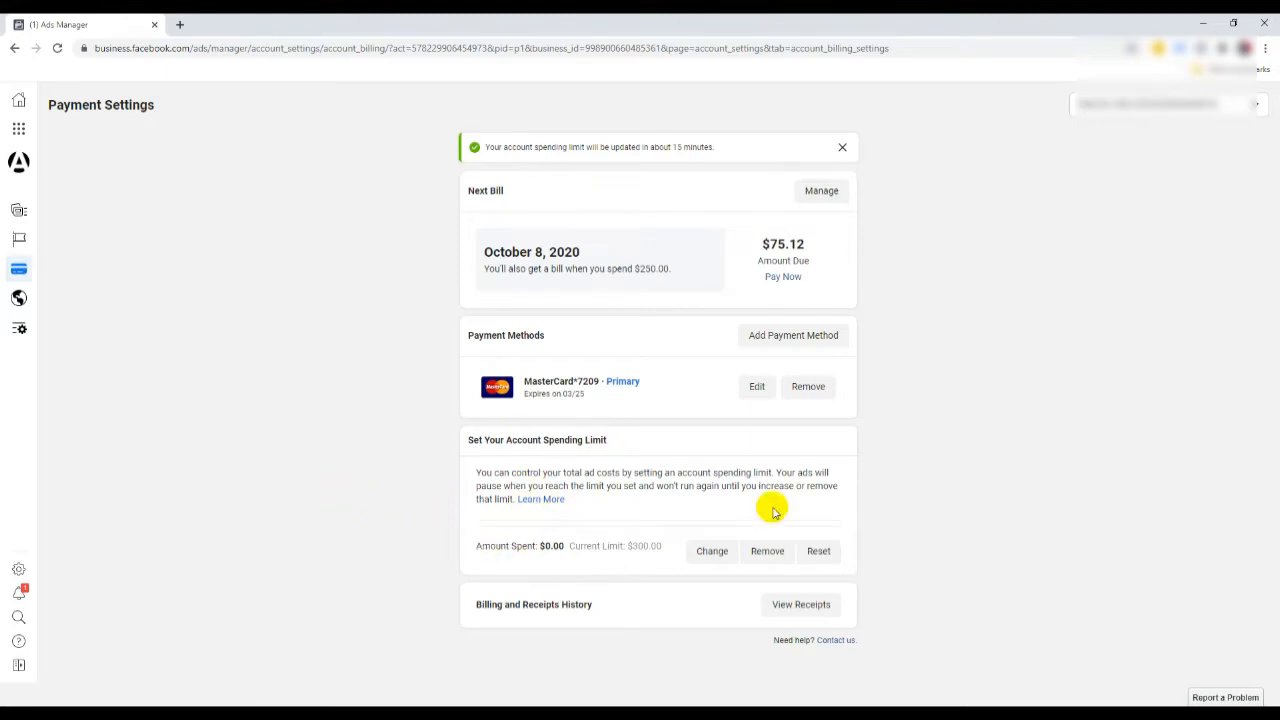
click(713, 552)
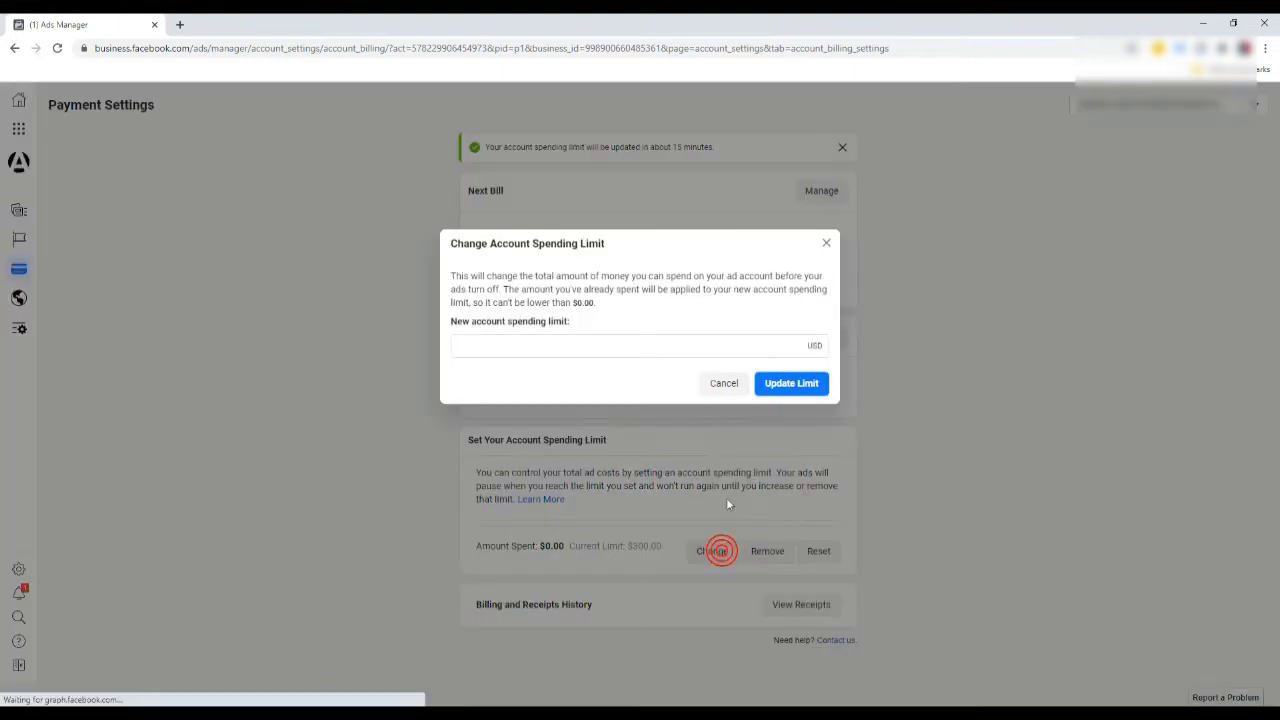
click(738, 346)
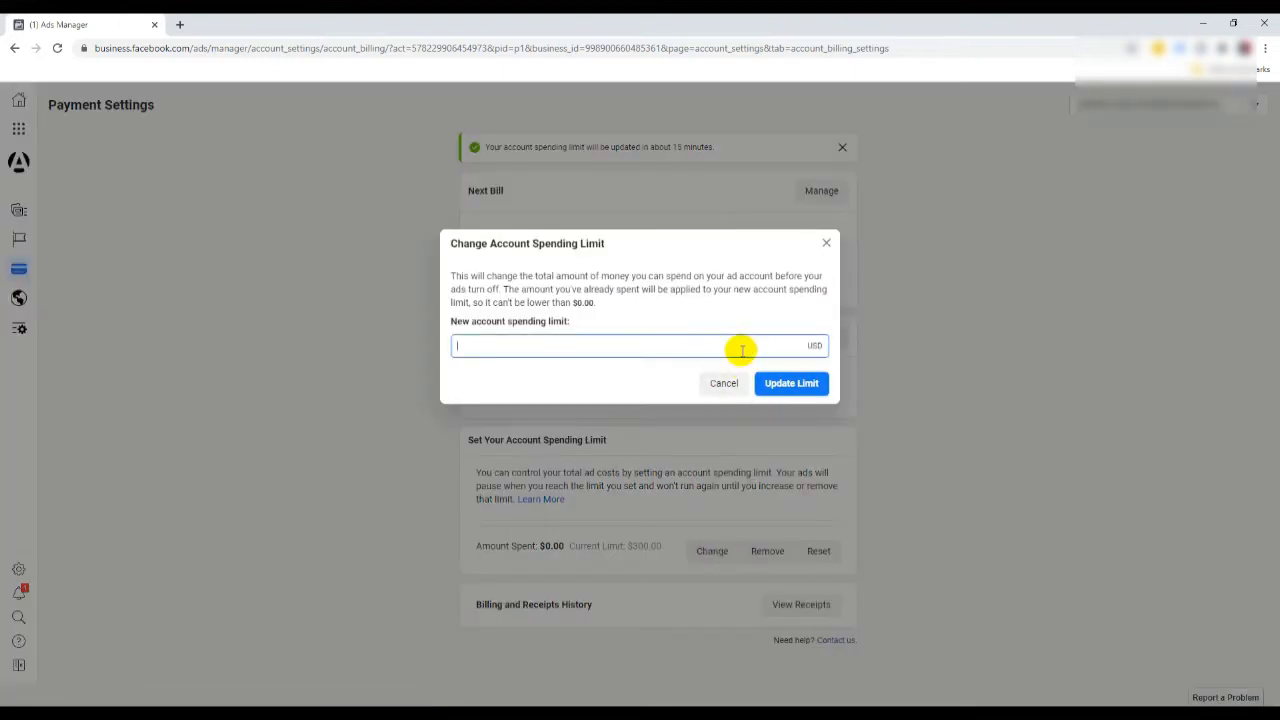
text(100)
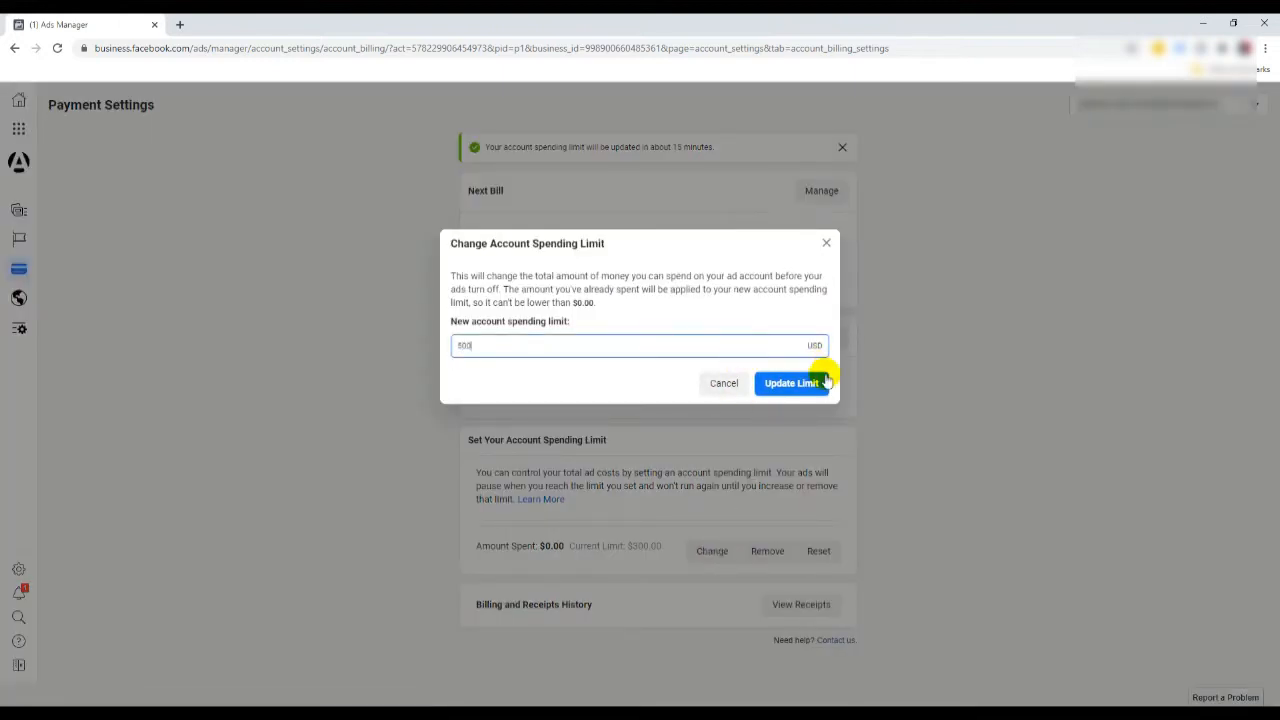
click(818, 381)
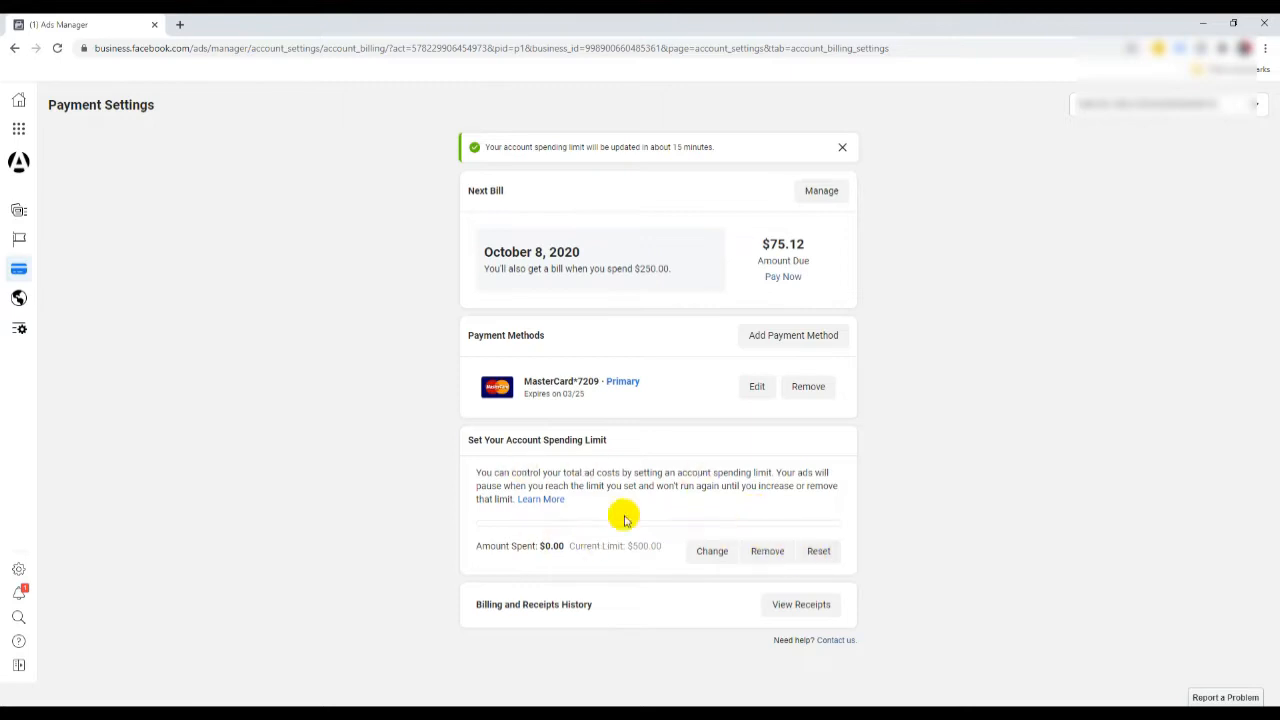
- Remove the account spending limit and set a new limit of 100 USD
click(765, 552)
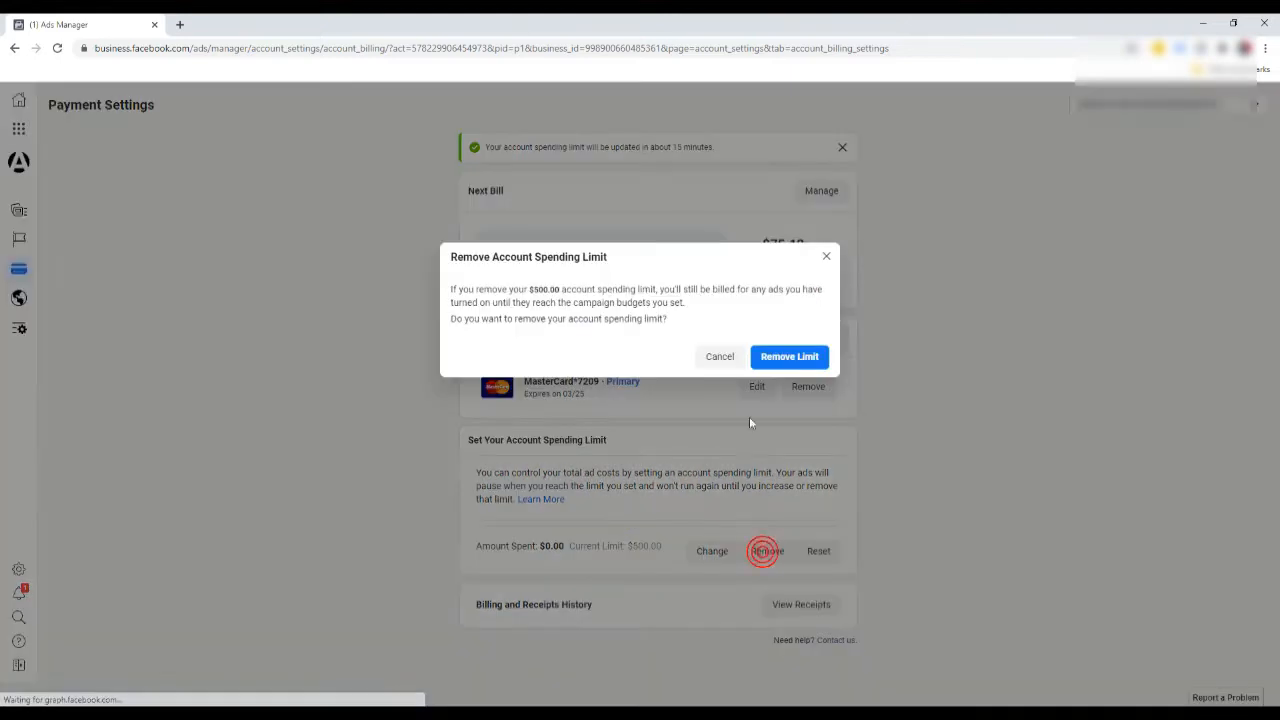
click(773, 358)
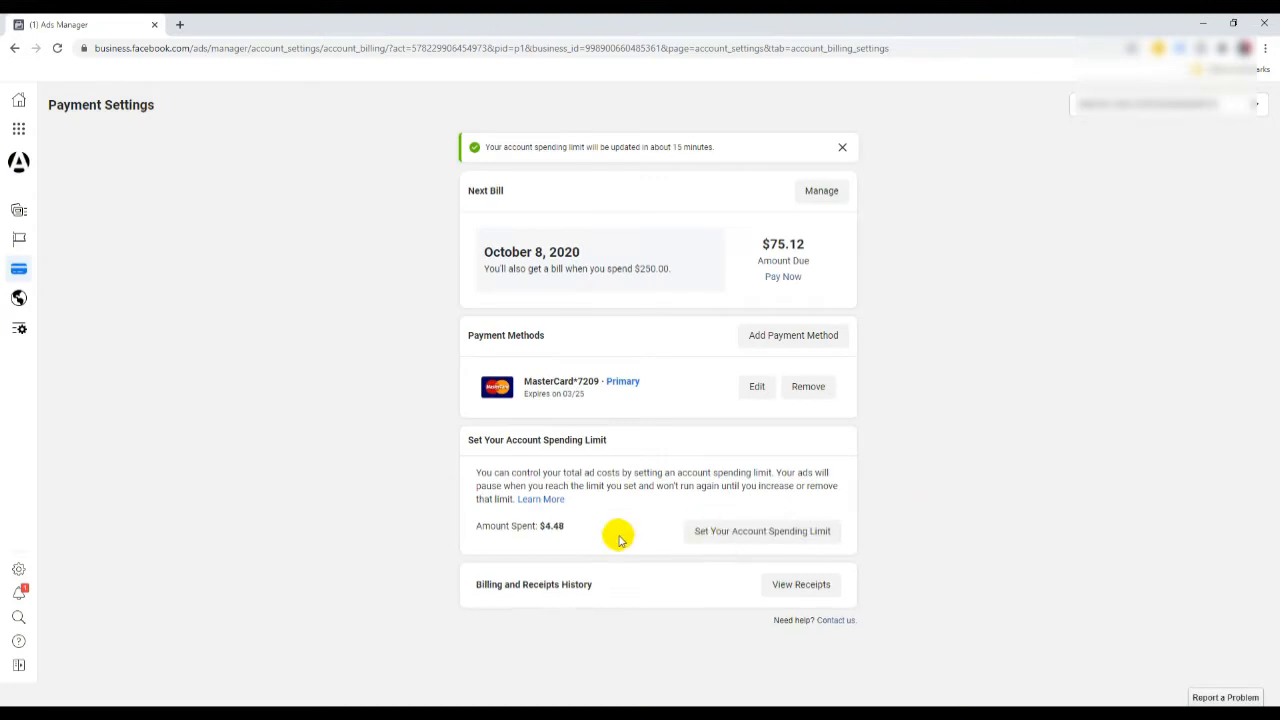
click(789, 536)
click(677, 336)
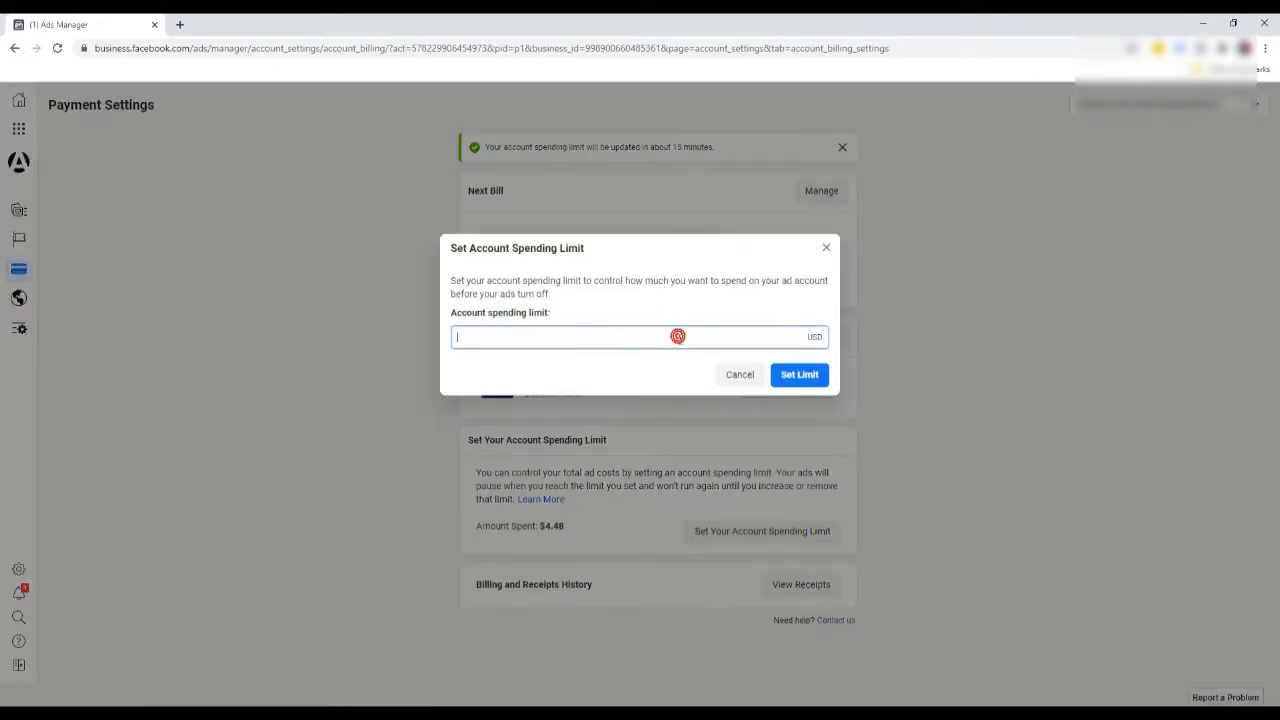
text(100)
click(796, 374)
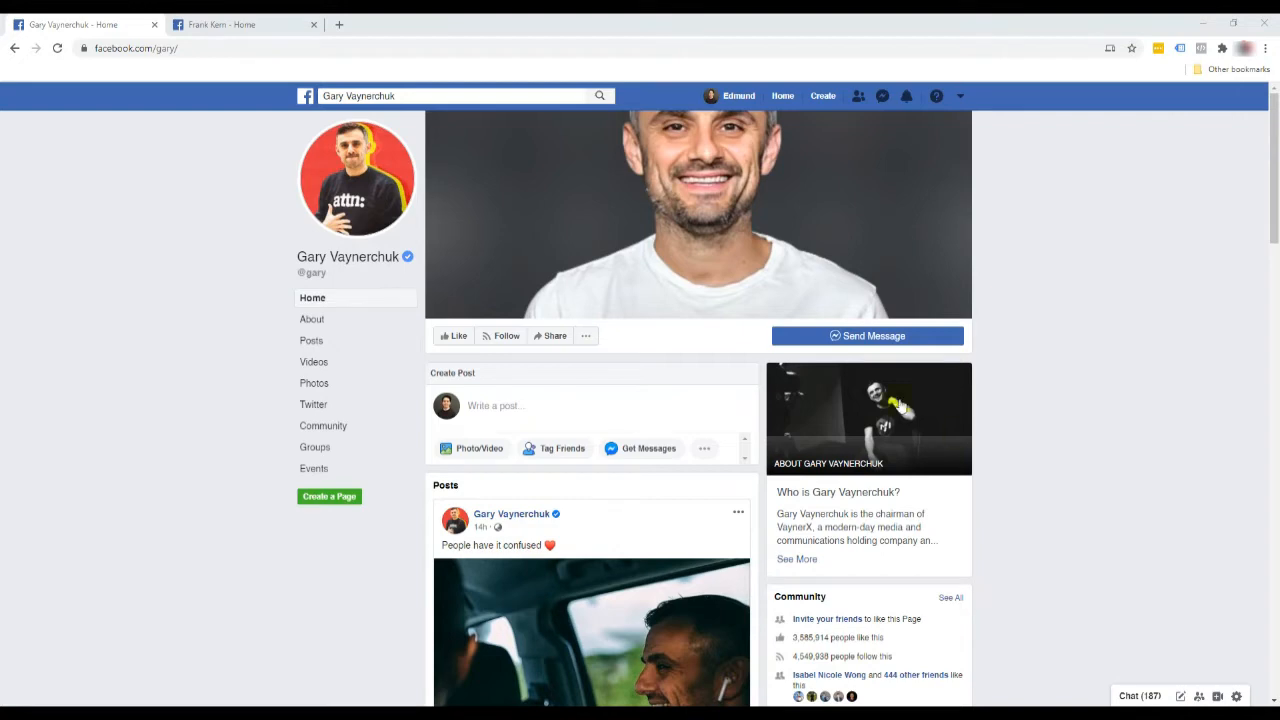
- Switch to the Gary Vaynerchuk Facebook page and check in its Page Transparency details whether it is running ads
scroll(1089, 427, down, 2)
scroll(1089, 427, down, 2)
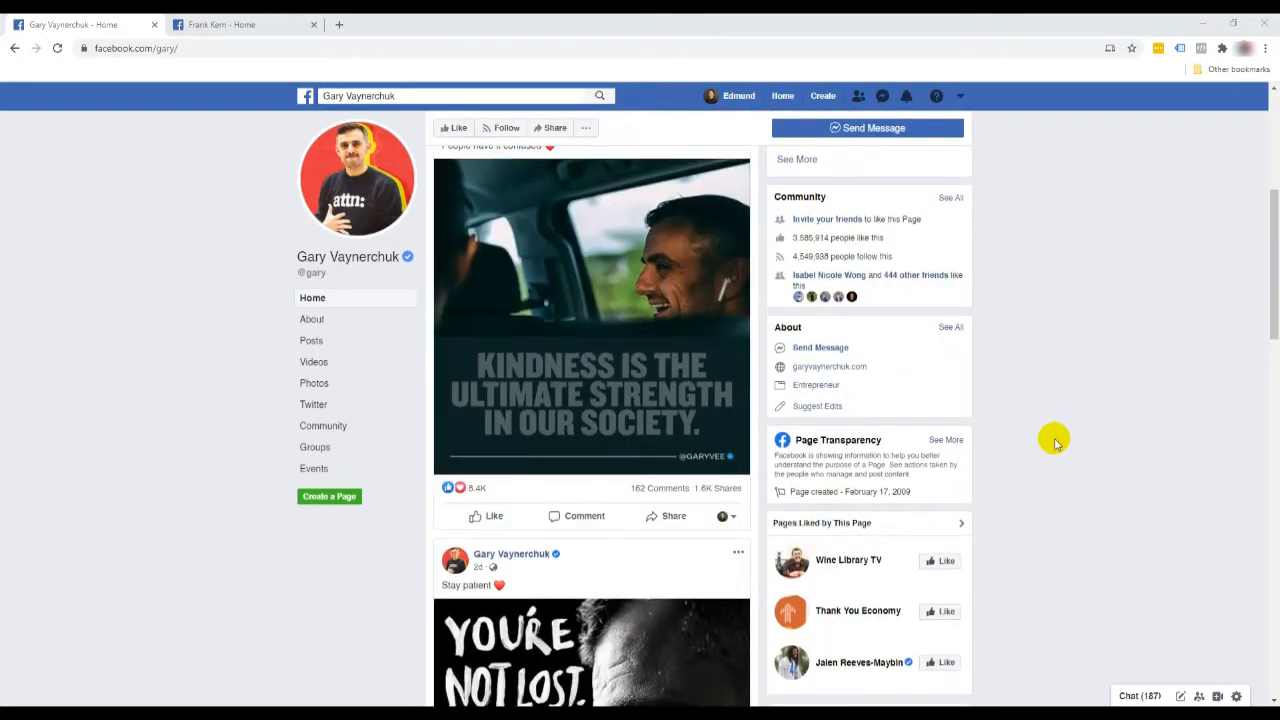
scroll(1058, 437, down, 1)
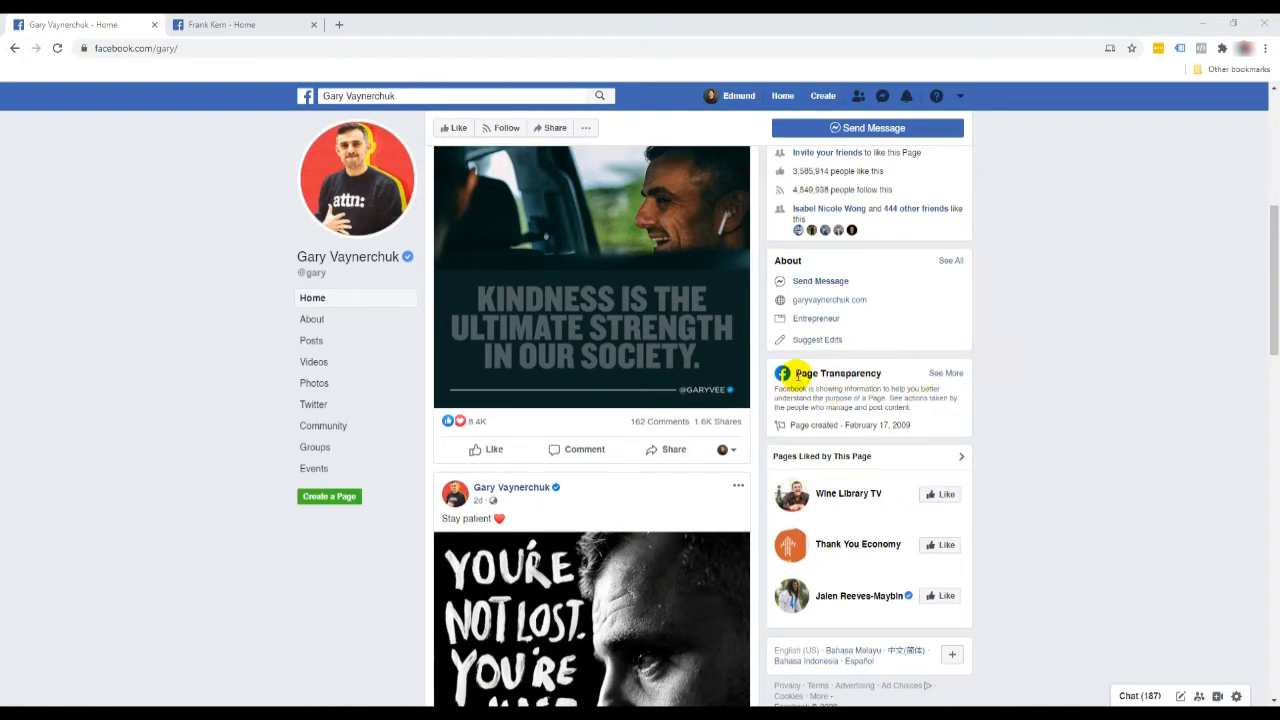
click(940, 373)
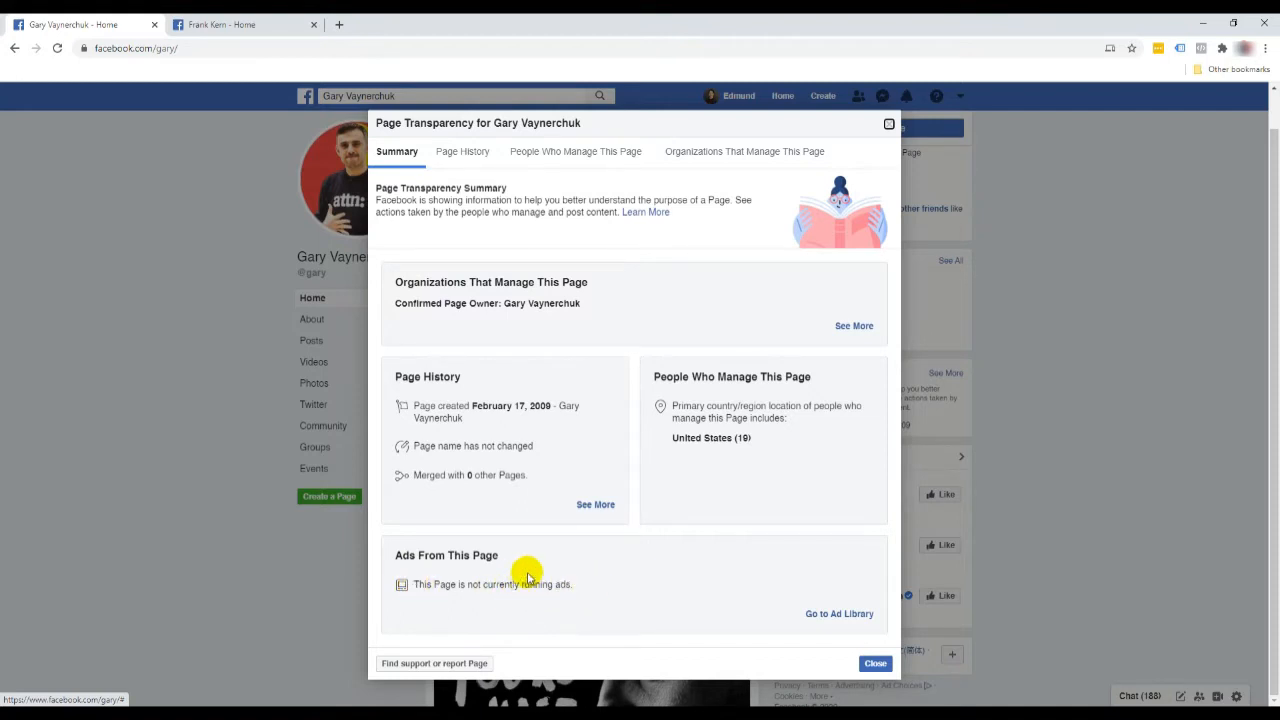
click(581, 575)
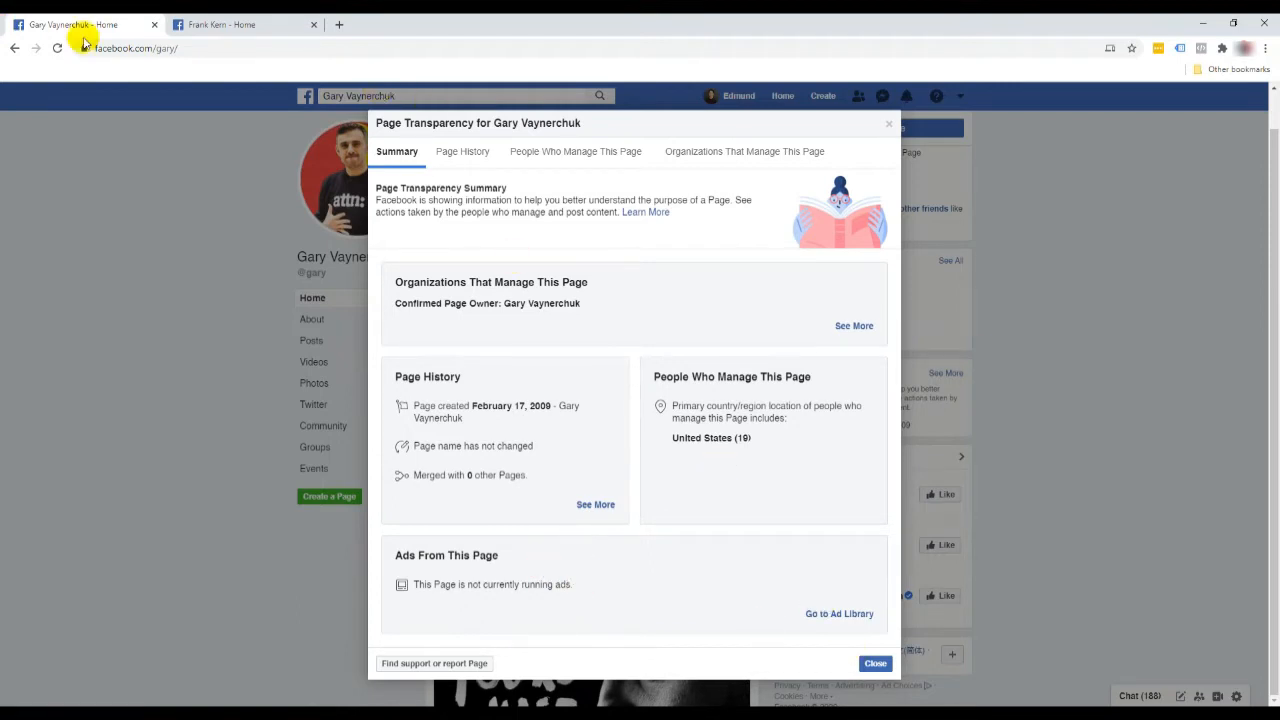
- Reopen the Page Transparency details on the Frank Kern page and go to its ads in the Ad Library
click(205, 24)
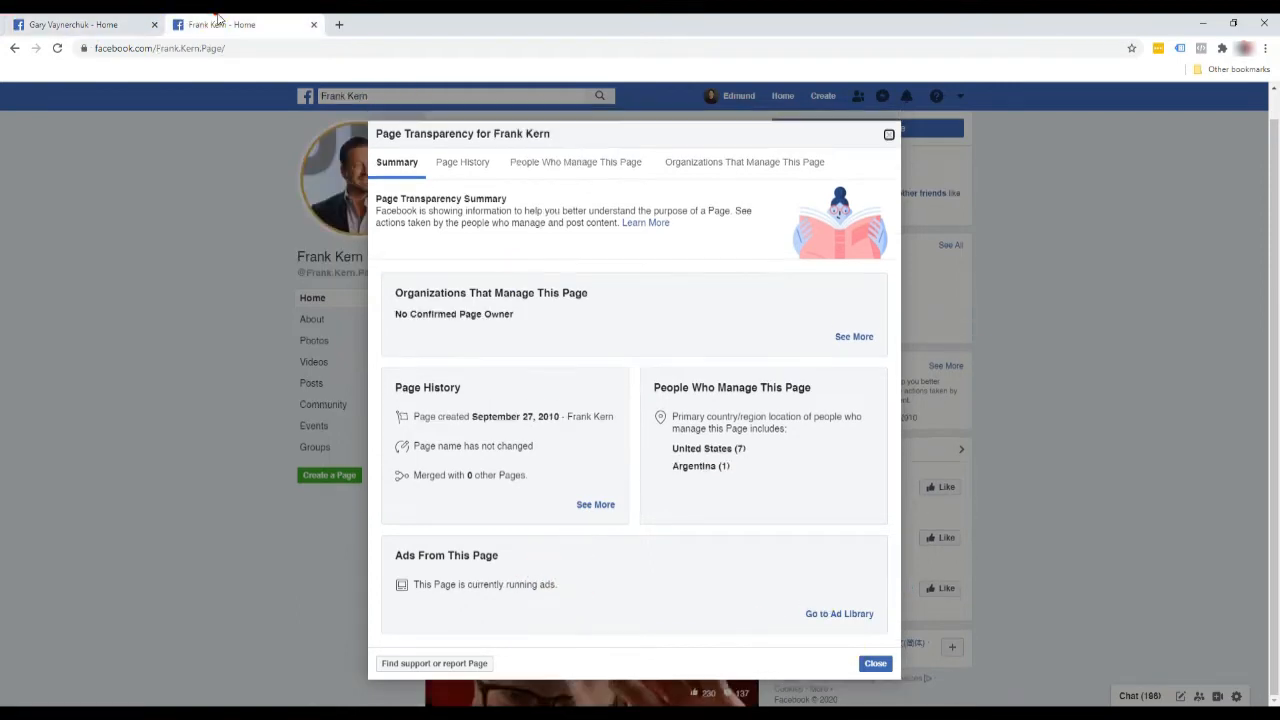
click(888, 133)
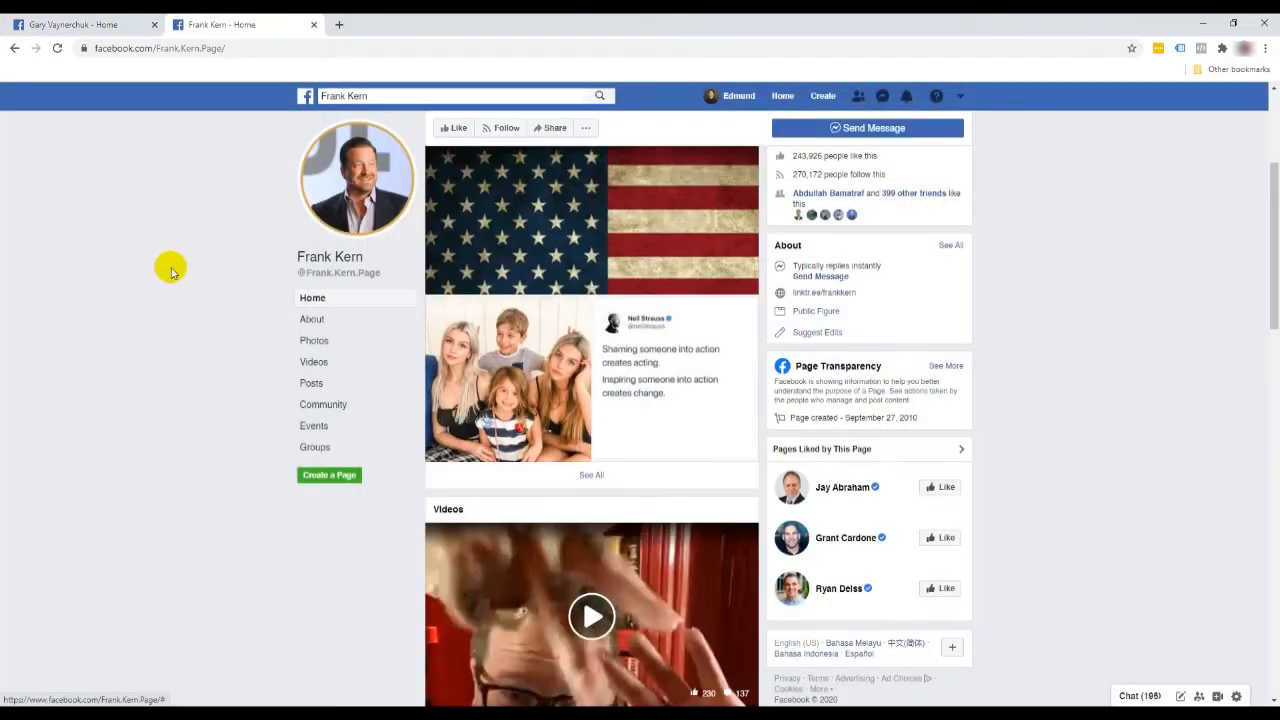
scroll(170, 270, up, 3)
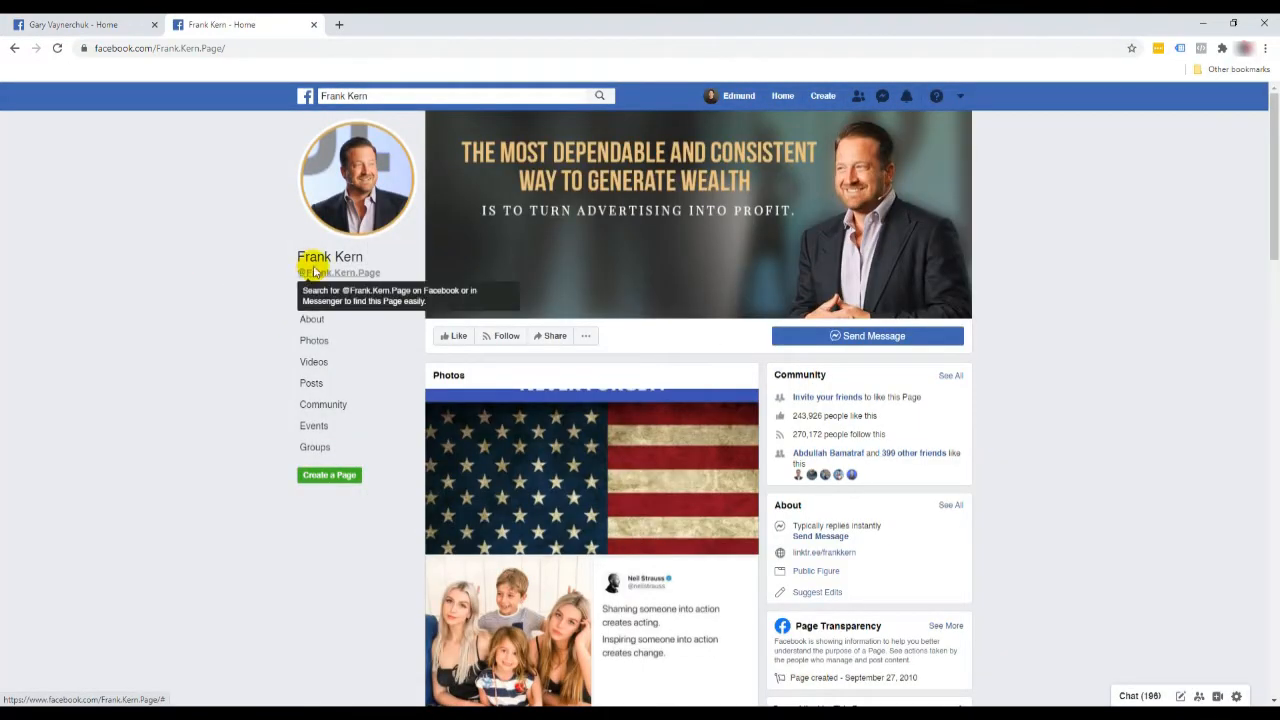
scroll(131, 309, down, 3)
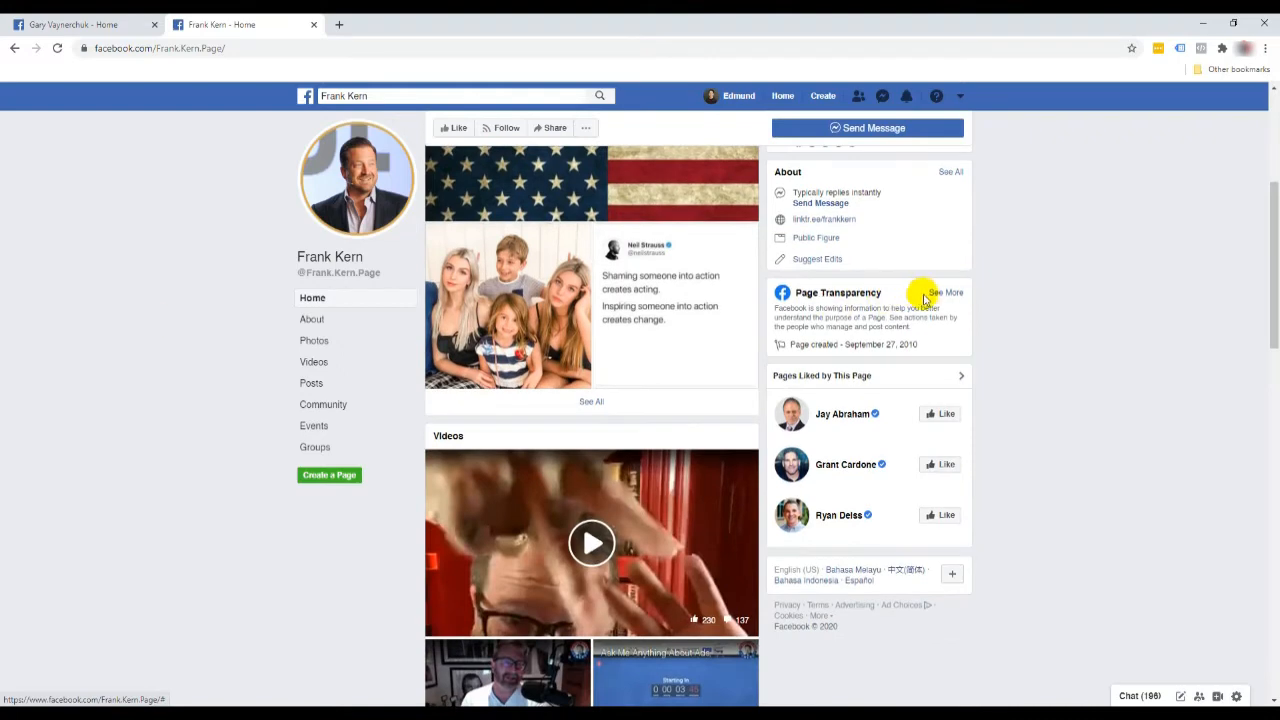
click(941, 293)
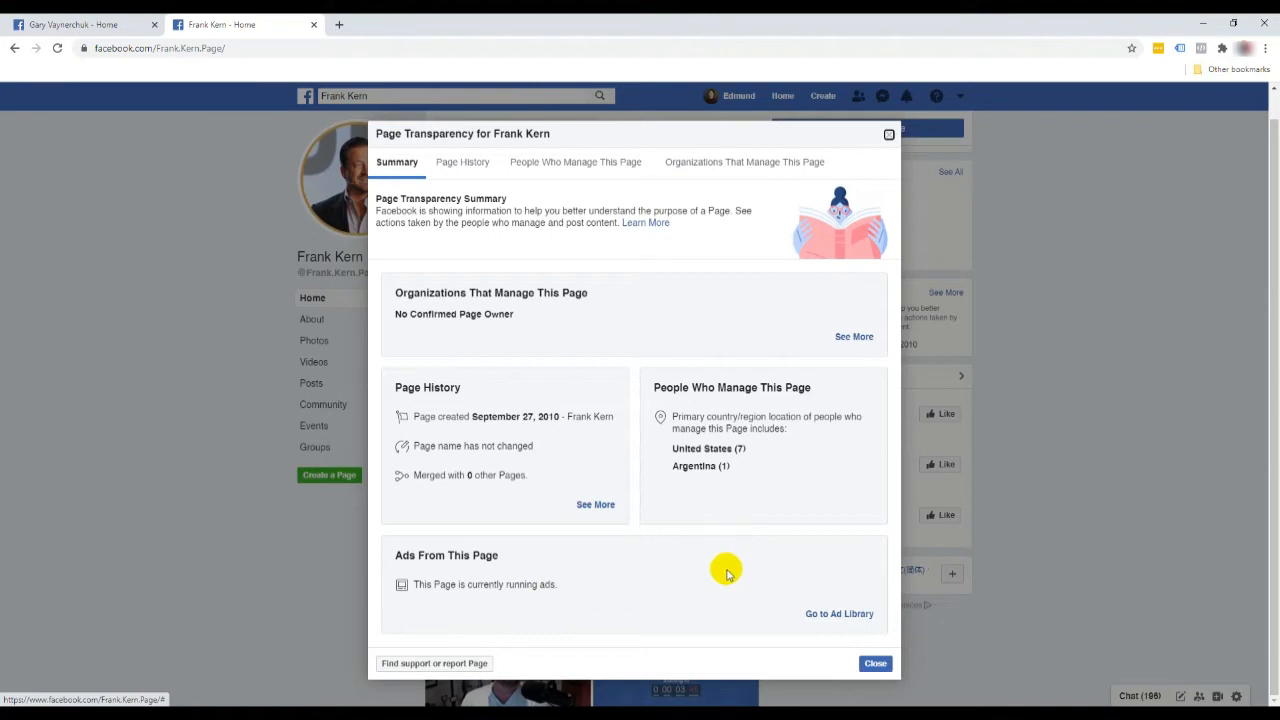
click(839, 615)
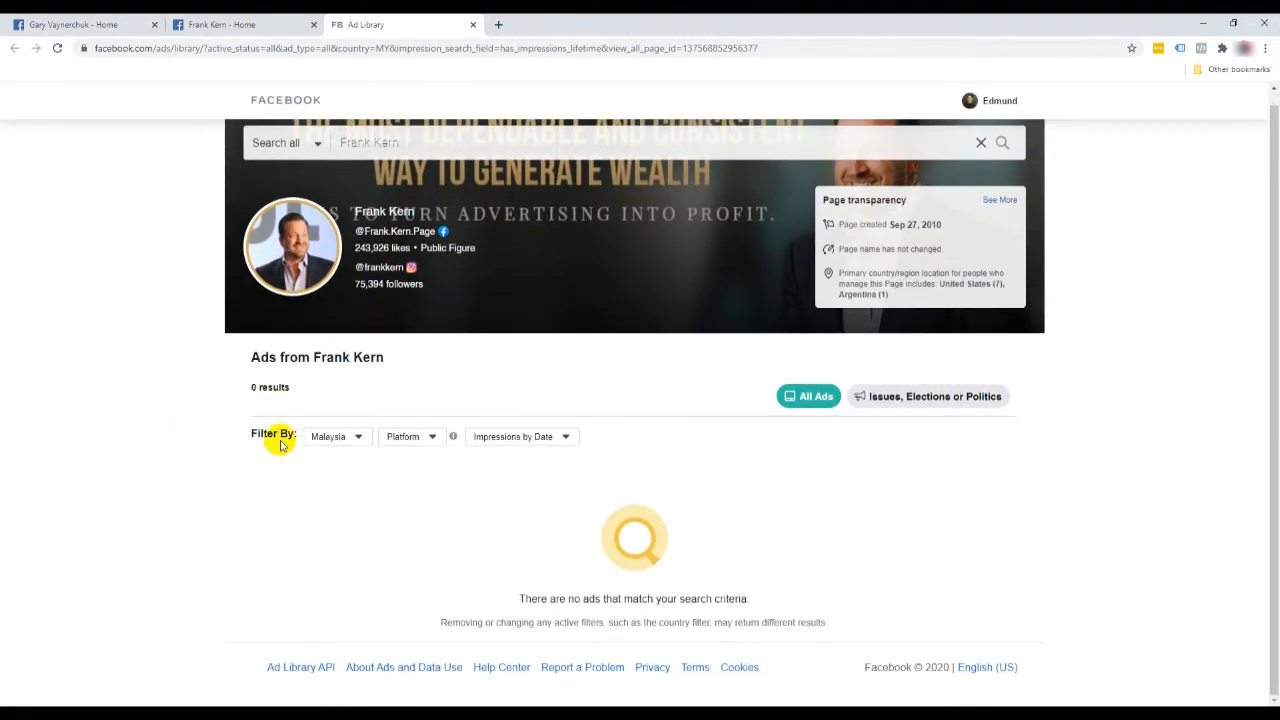
- Set the country filter for Frank Kern's ads to All and look over the listed ads
click(340, 438)
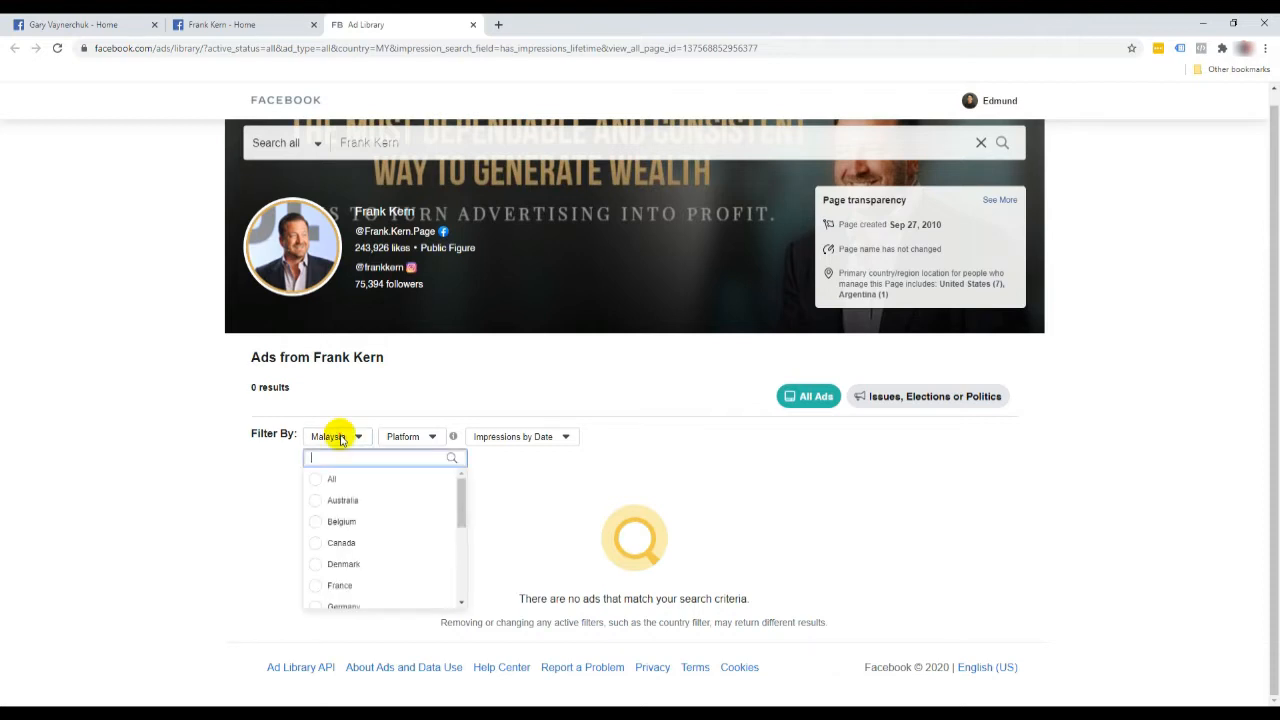
click(318, 482)
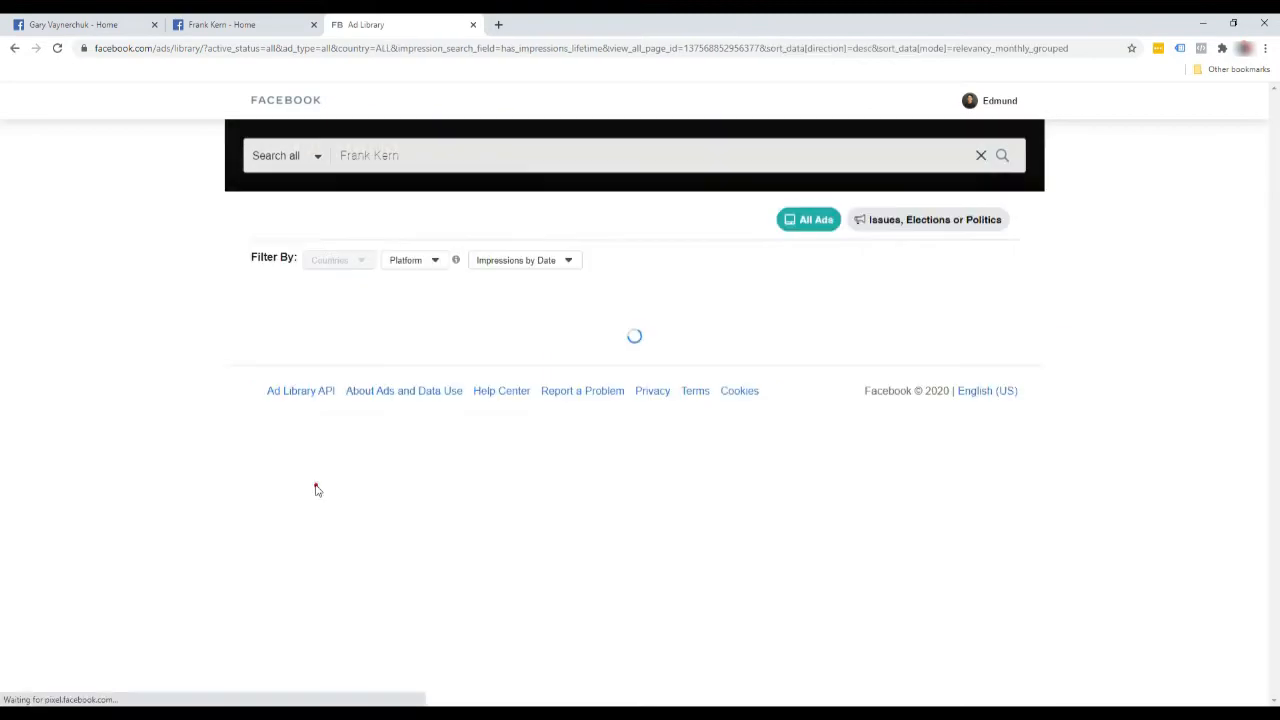
scroll(130, 416, down, 2)
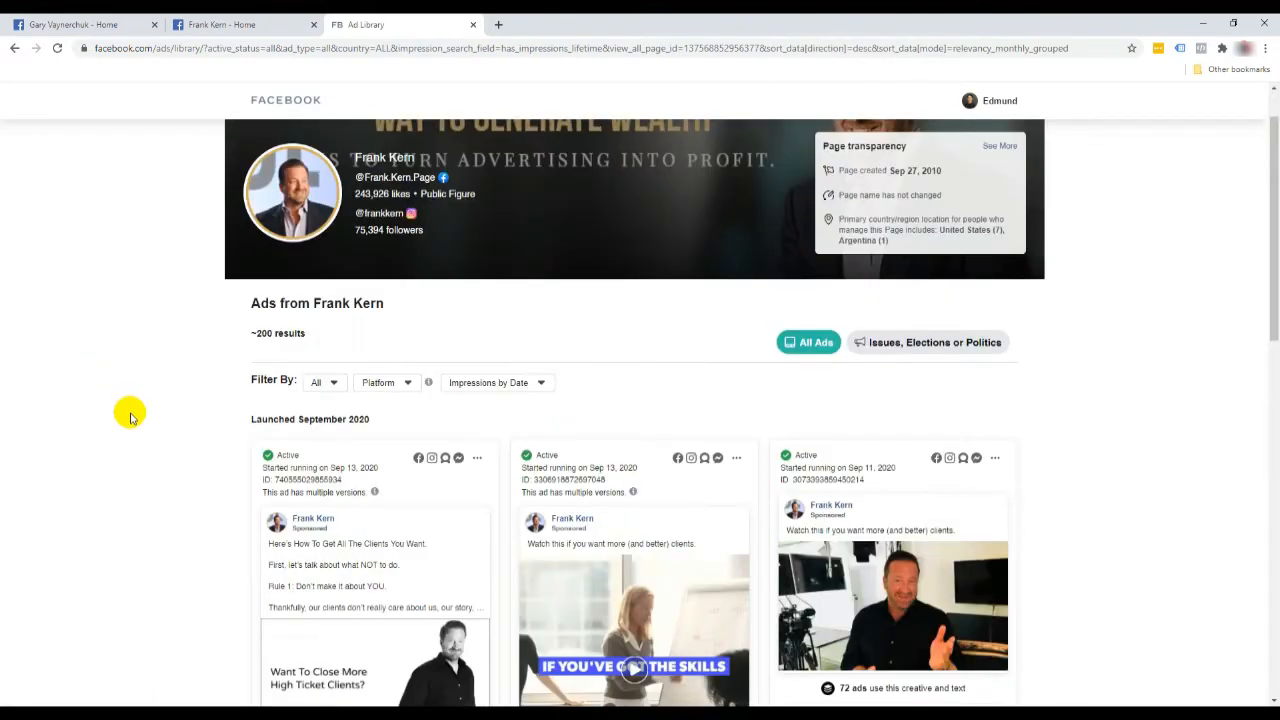
scroll(134, 418, up, 2)
scroll(133, 415, down, 3)
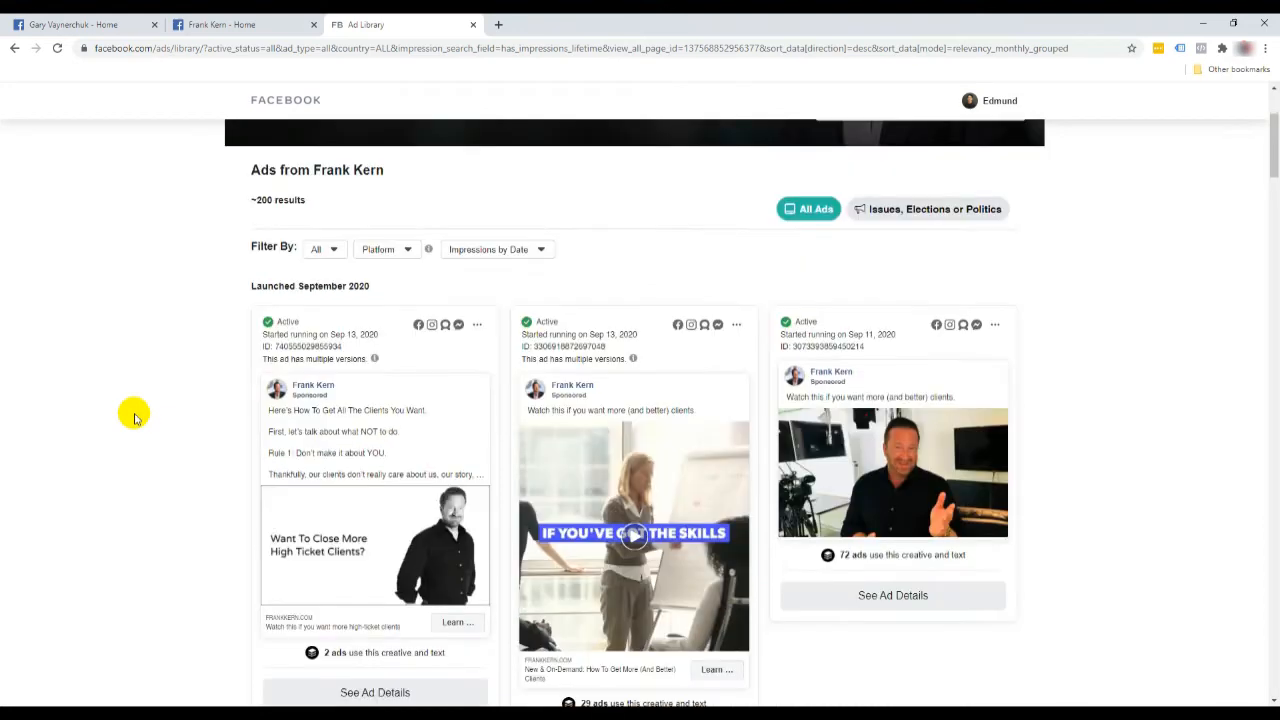
- Filter Frank Kern's ads by United States and browse the listed ads back to those launched in June 2020
click(322, 250)
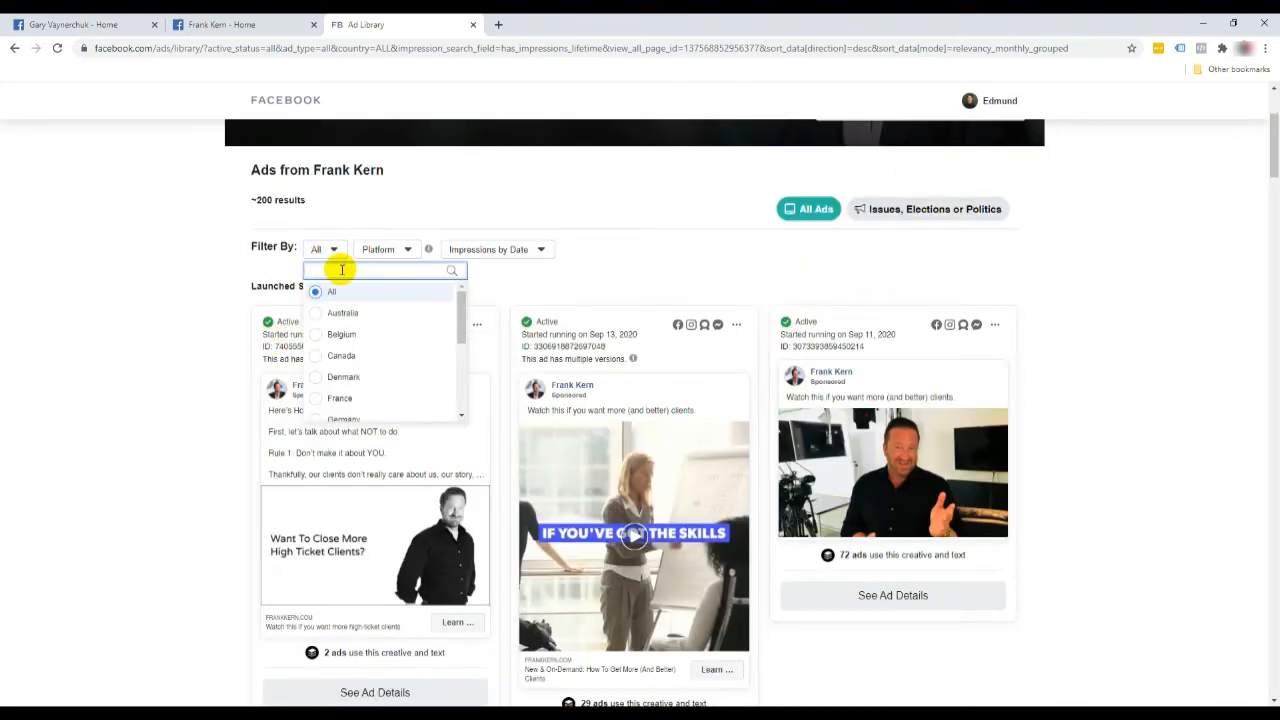
text(united)
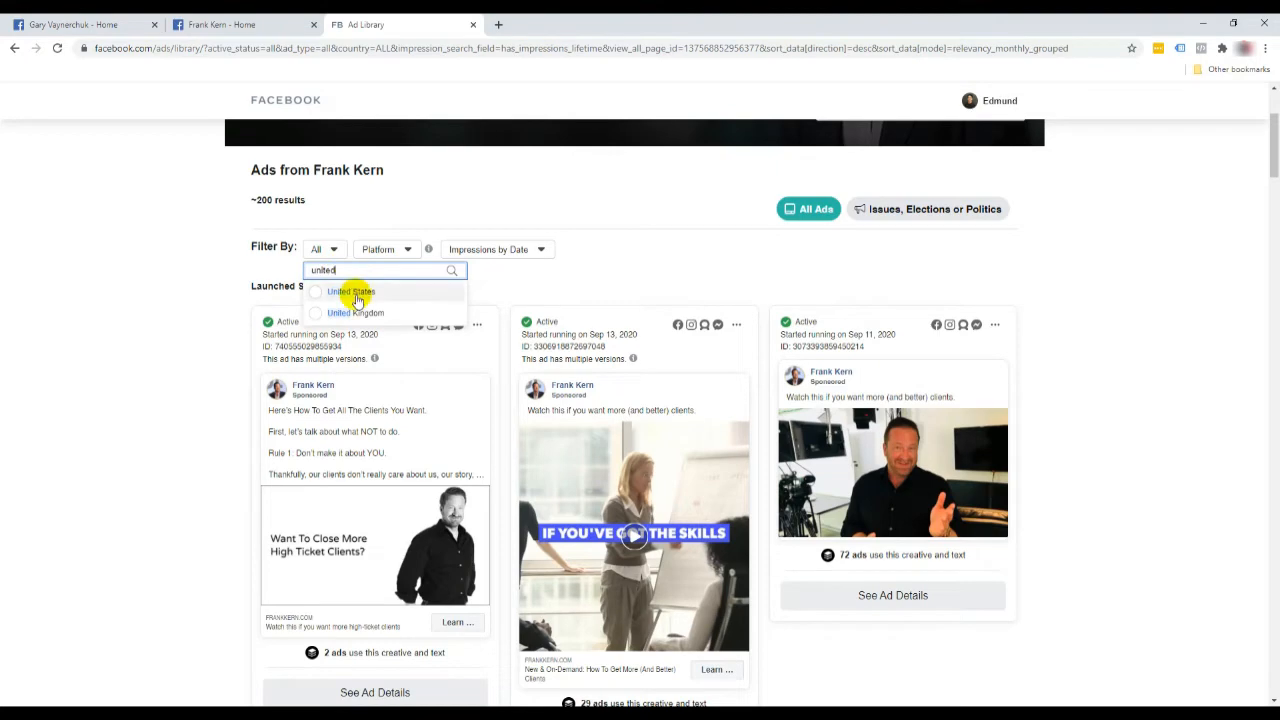
click(351, 291)
scroll(177, 346, down, 3)
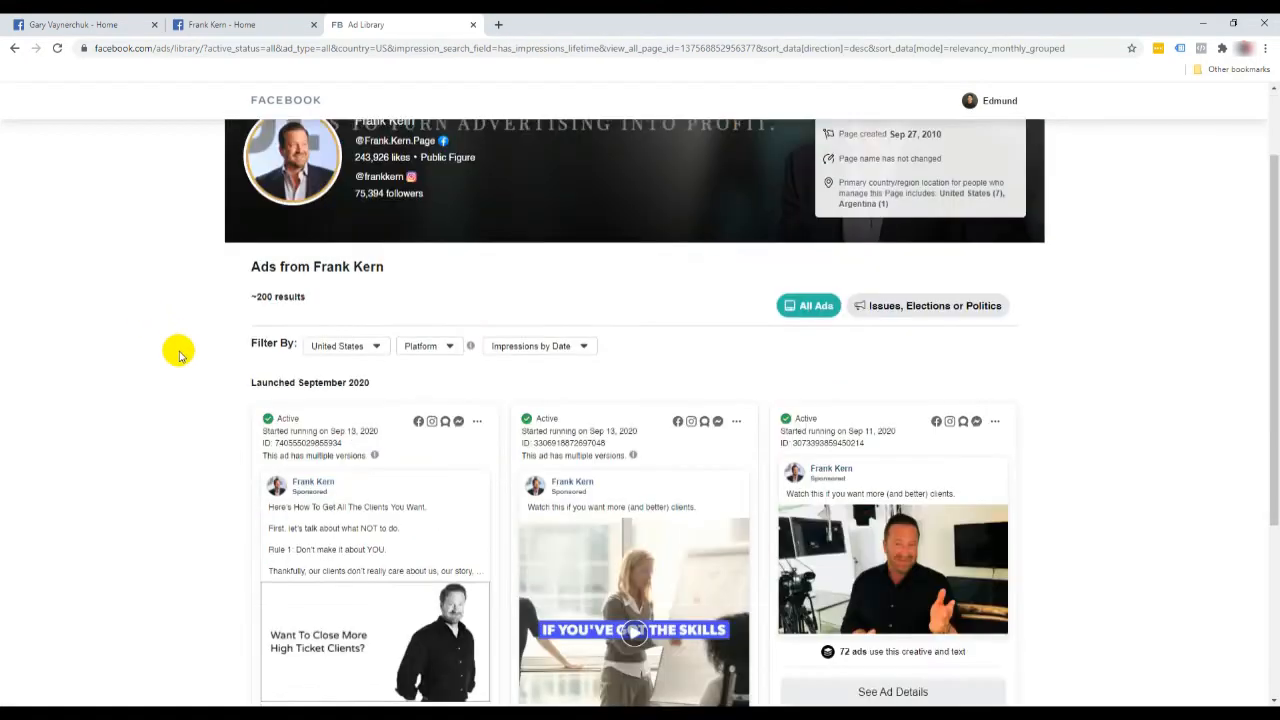
scroll(181, 356, down, 2)
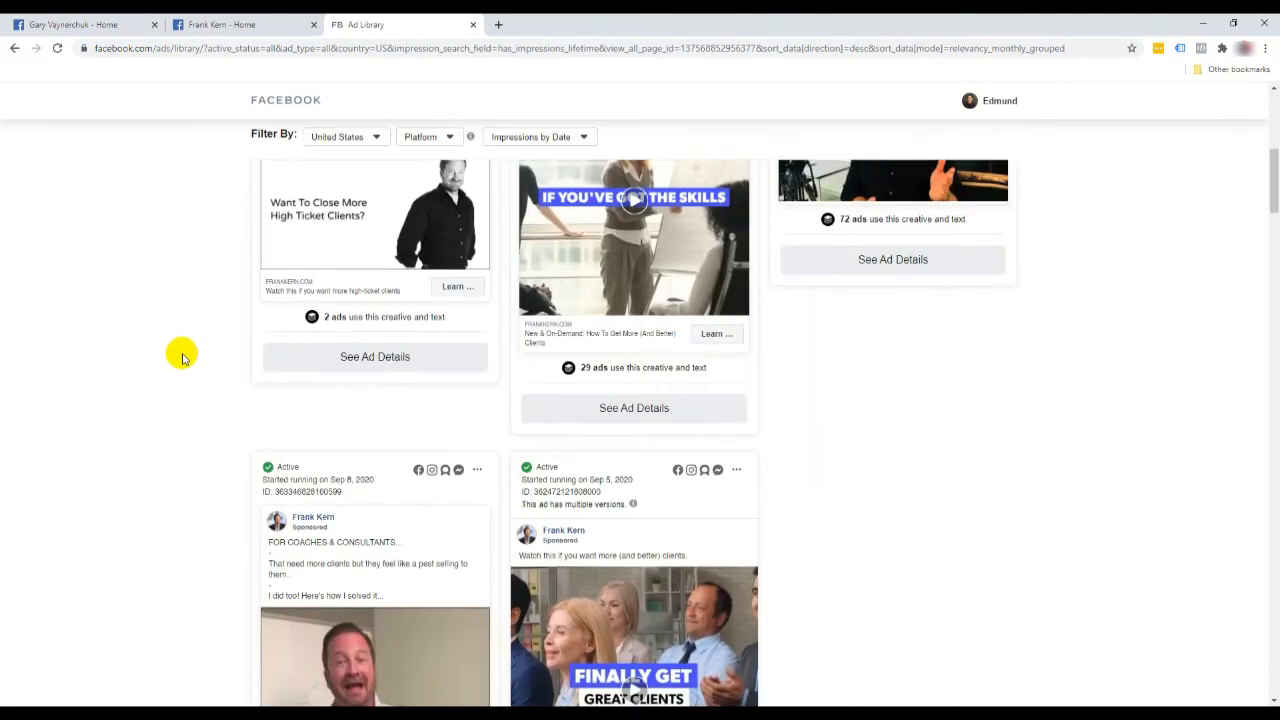
scroll(182, 357, down, 2)
scroll(182, 357, down, 6)
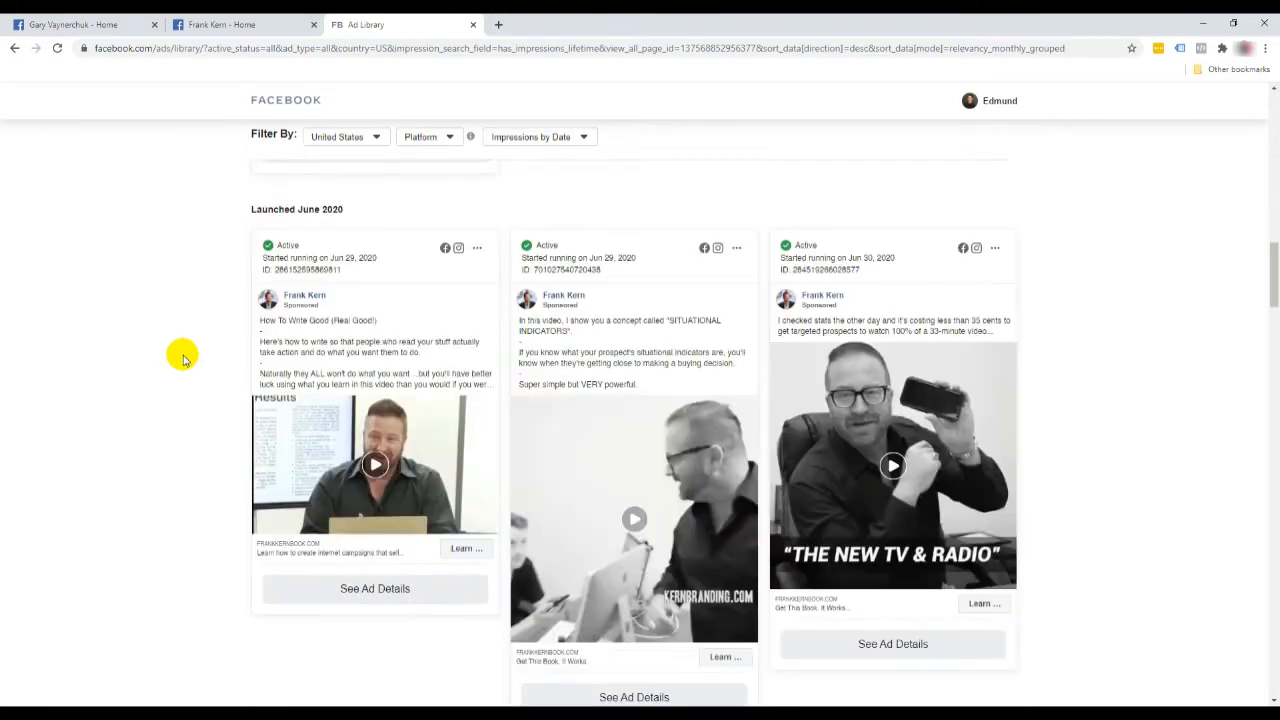
- Set the country filter for Frank Kern's ads back from United States to All
scroll(182, 355, up, 8)
scroll(182, 355, up, 3)
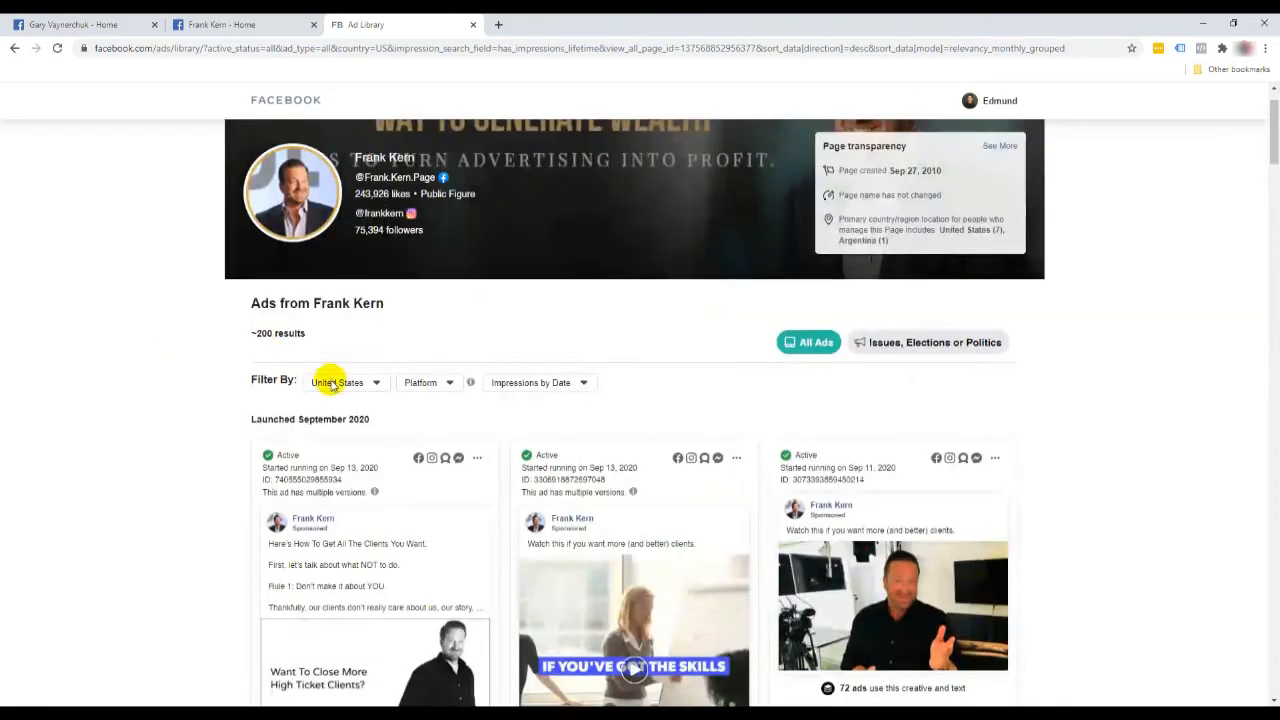
click(362, 386)
click(349, 424)
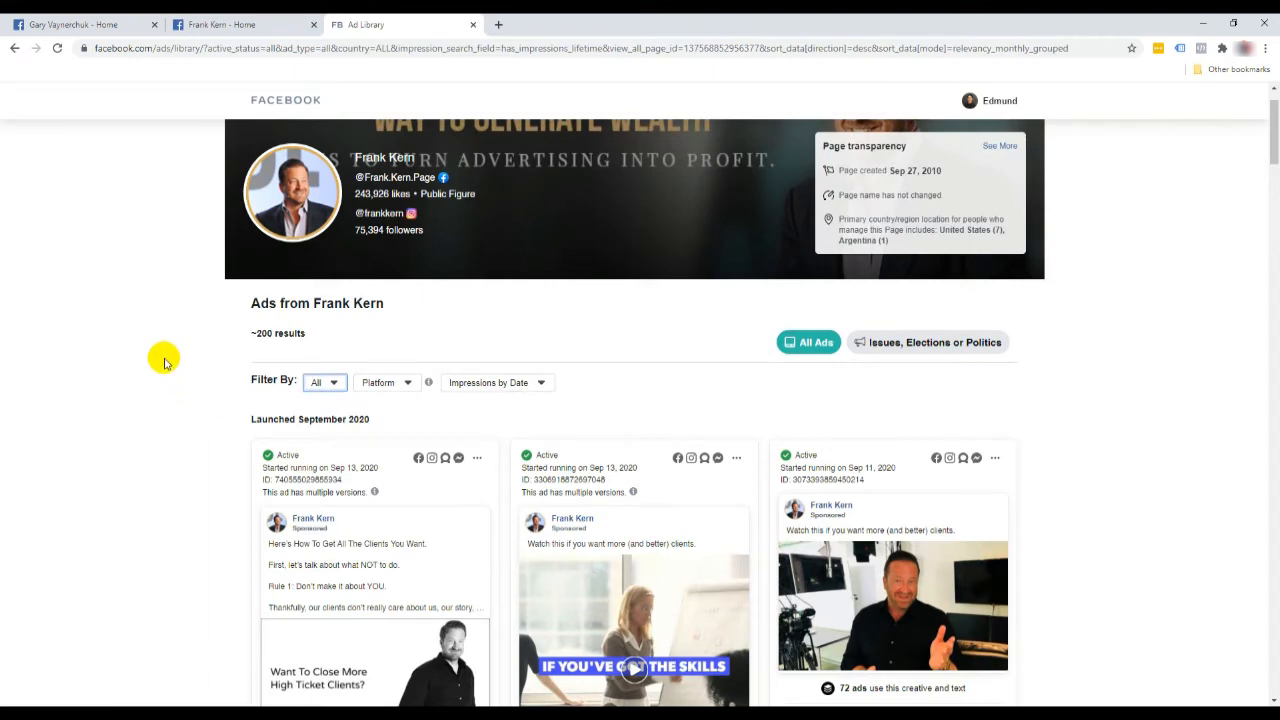
- Expand the full text of Frank Kern's first September 2020 ad, read it, and look over the ads listed below it
scroll(163, 364, down, 2)
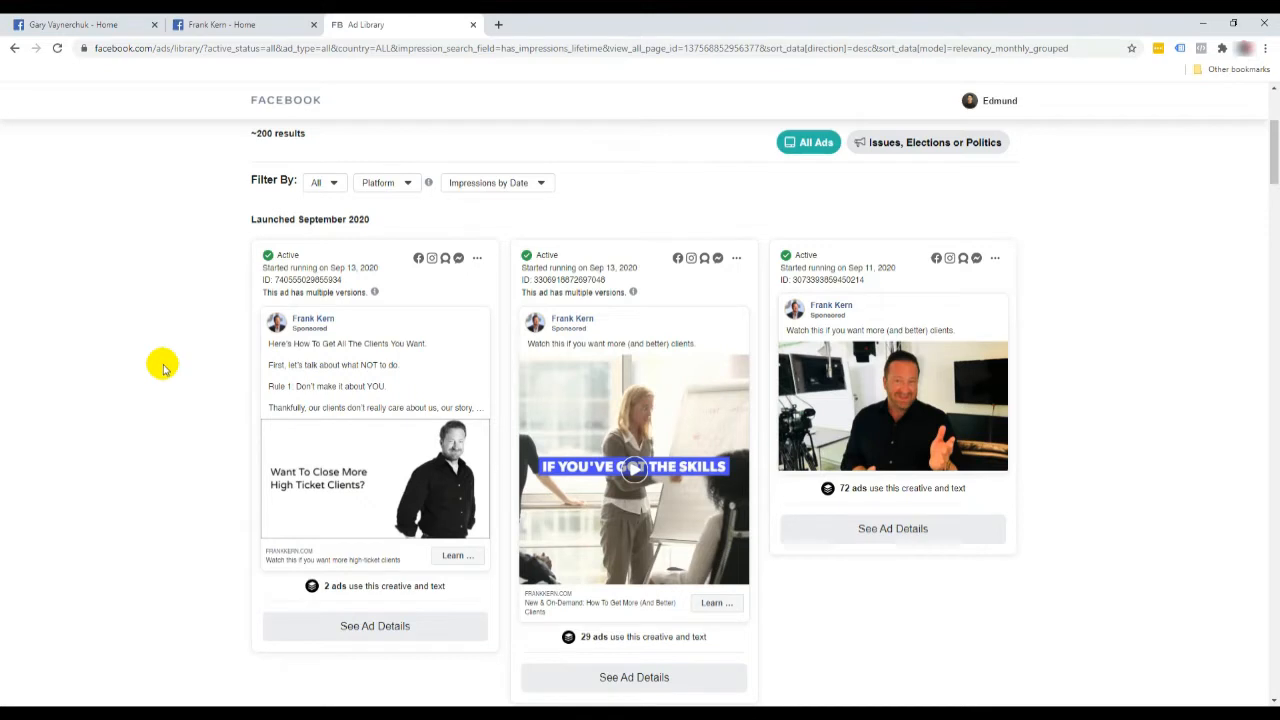
click(325, 362)
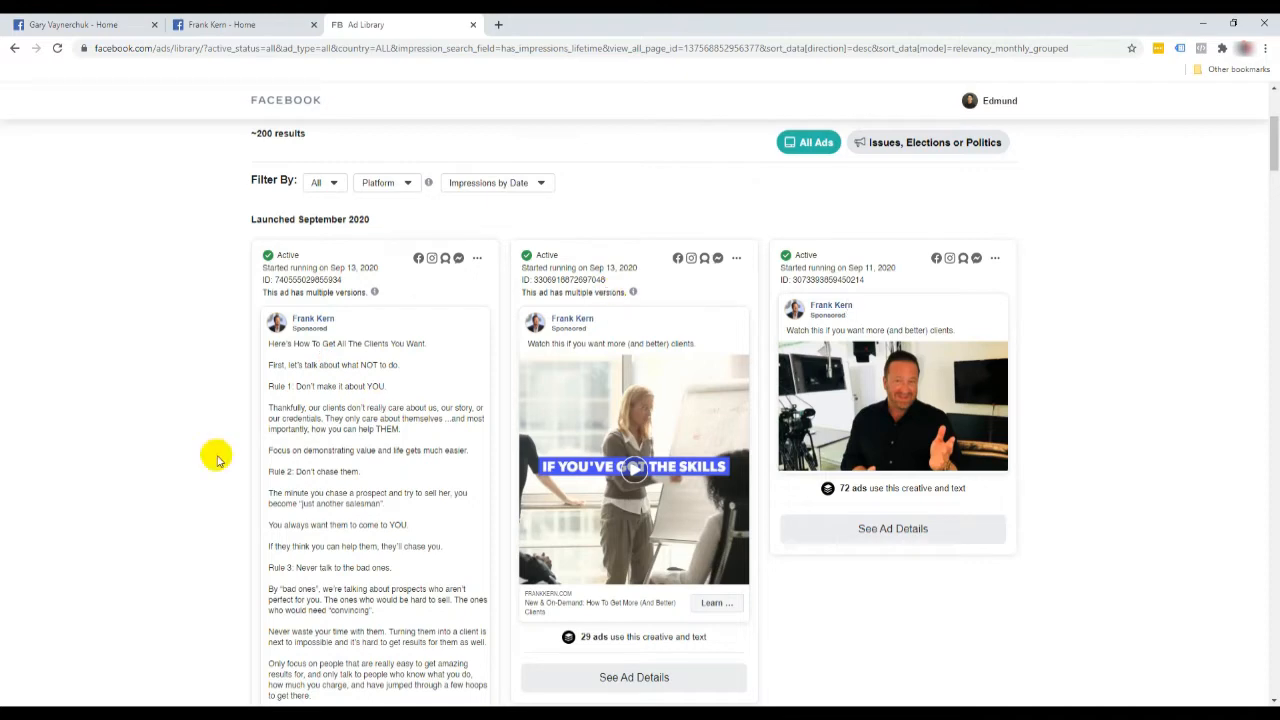
scroll(115, 435, down, 2)
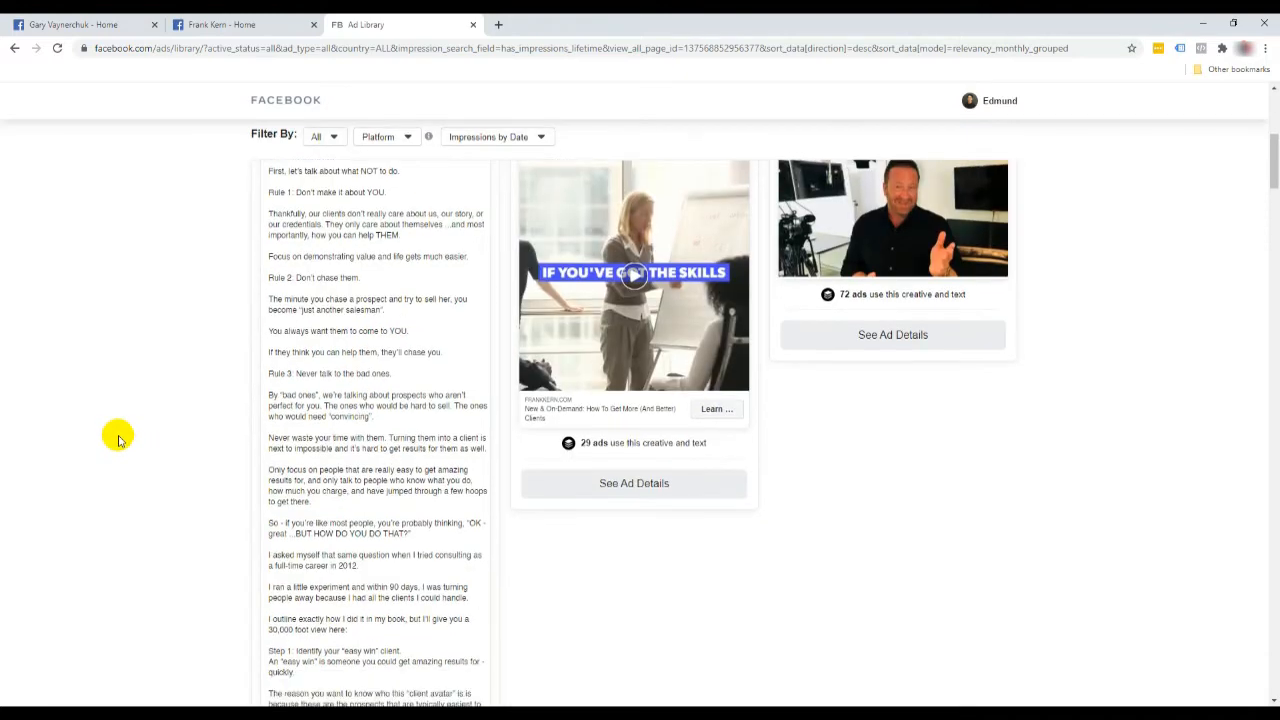
scroll(115, 435, up, 2)
scroll(120, 440, up, 3)
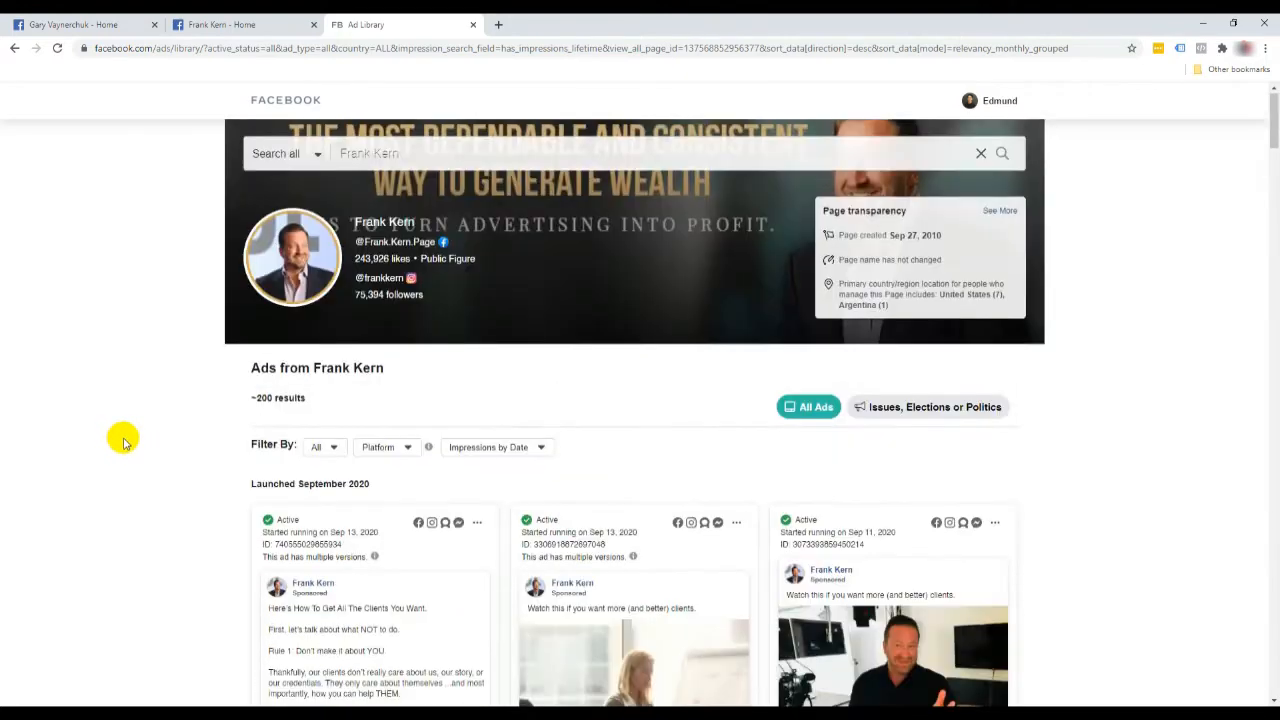
scroll(124, 441, down, 3)
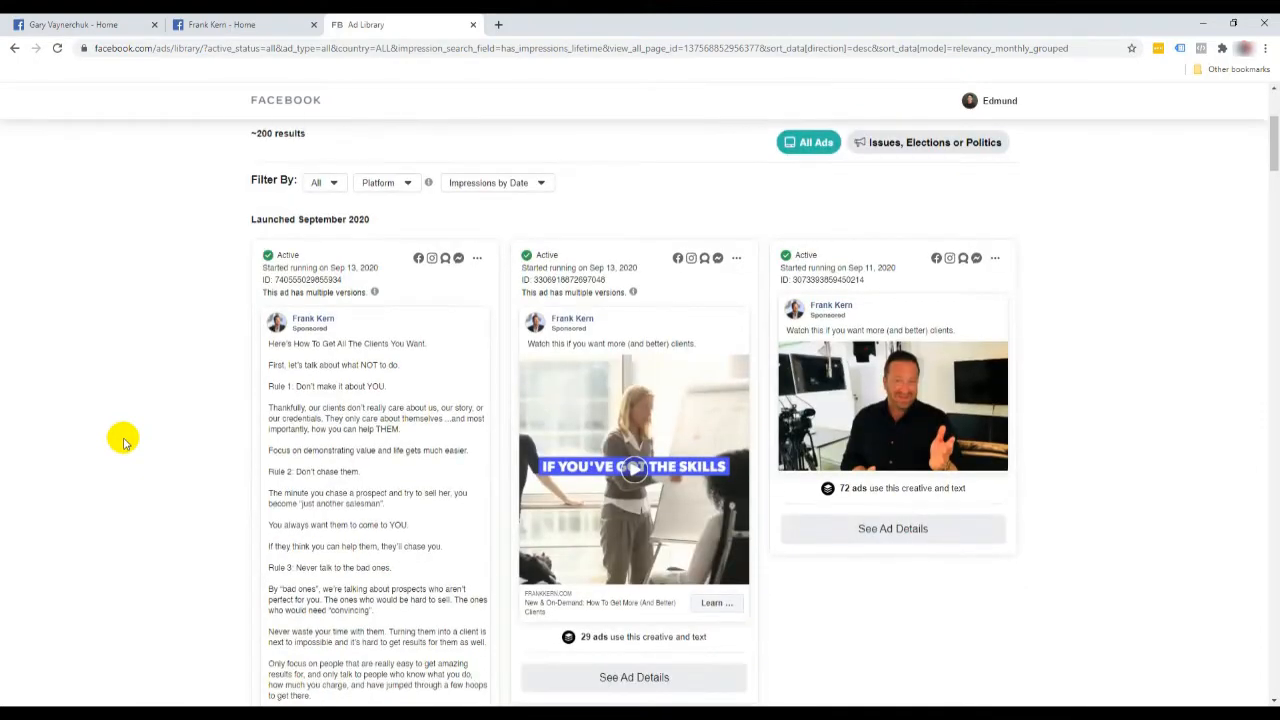
scroll(124, 441, down, 1)
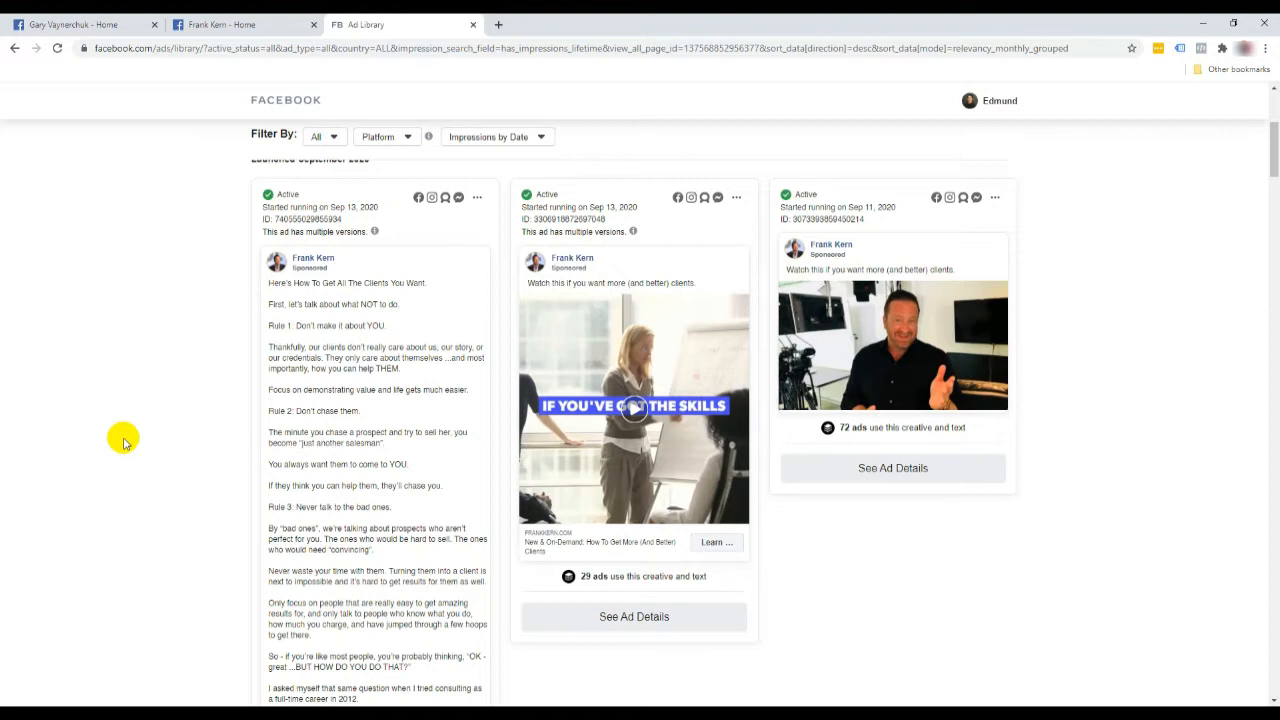
scroll(123, 440, up, 3)
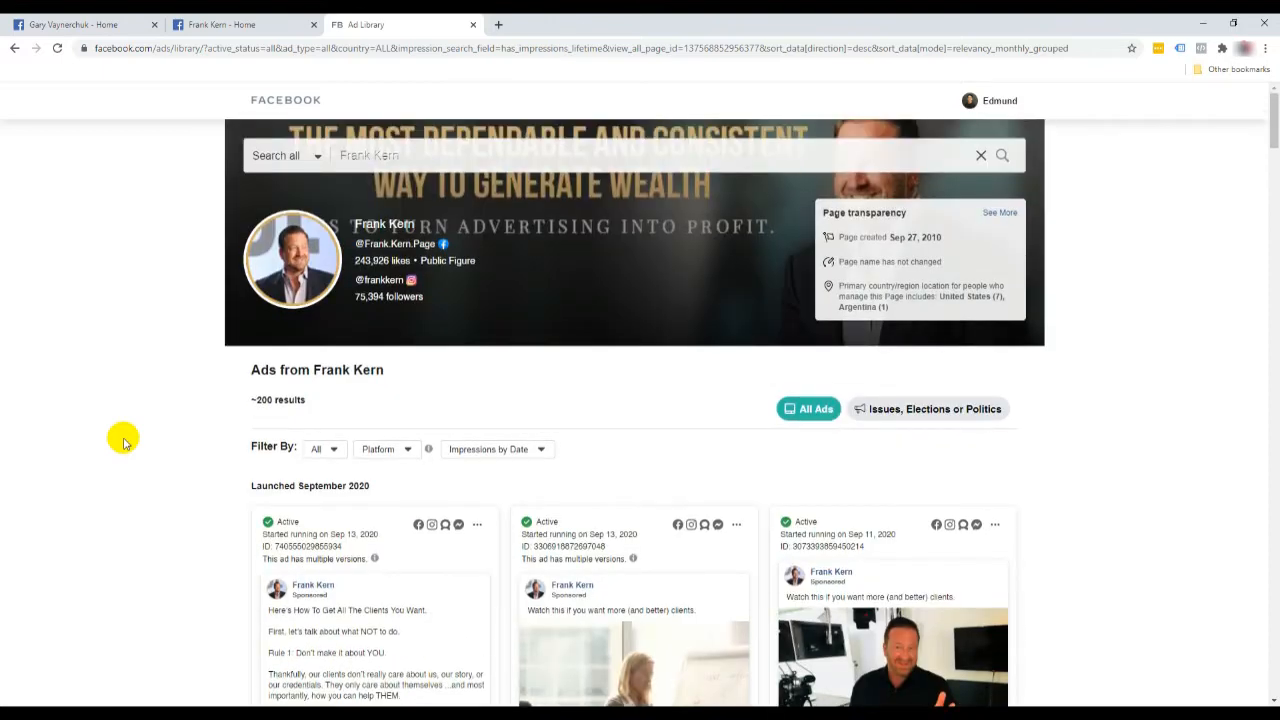
scroll(123, 440, down, 1)
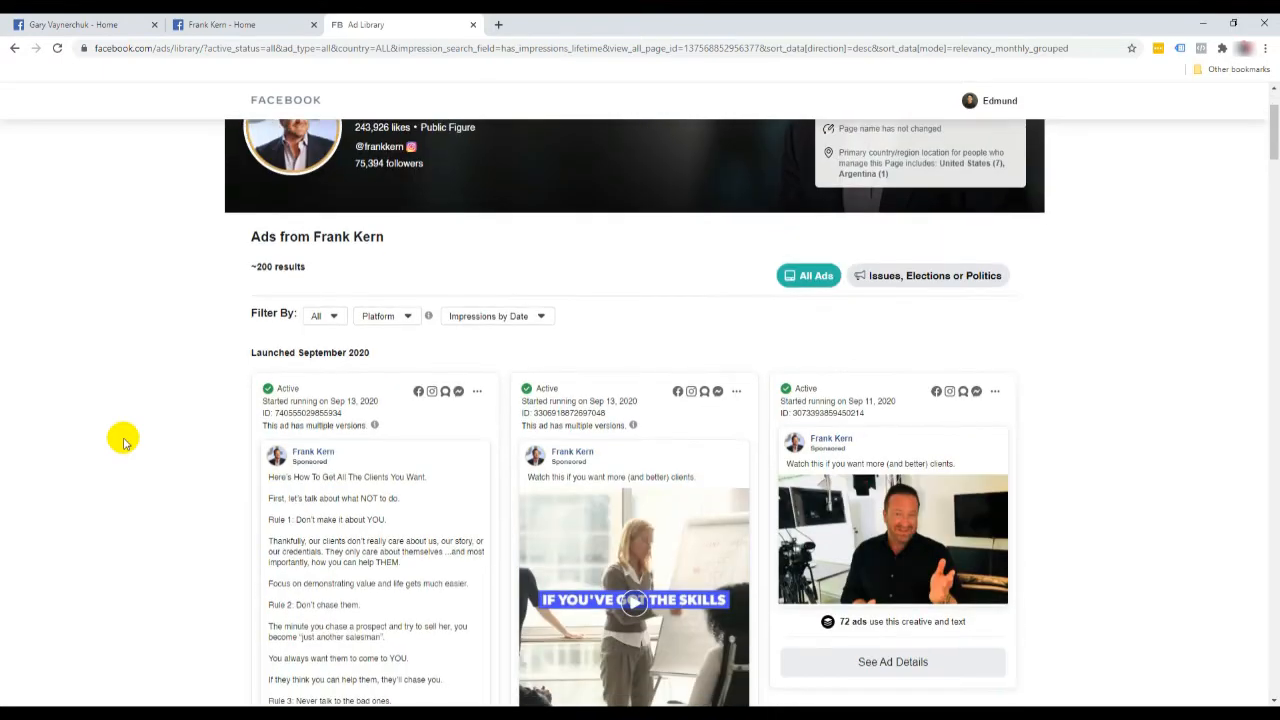
scroll(123, 440, down, 5)
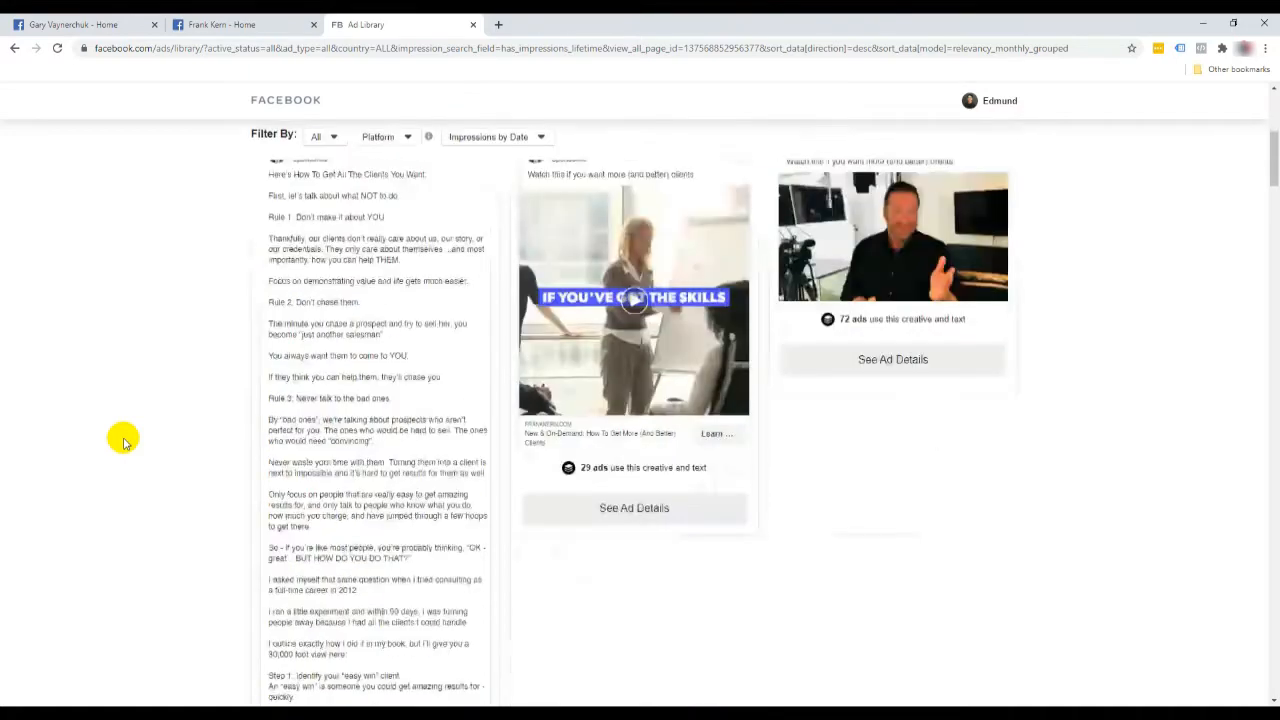
scroll(123, 440, down, 10)
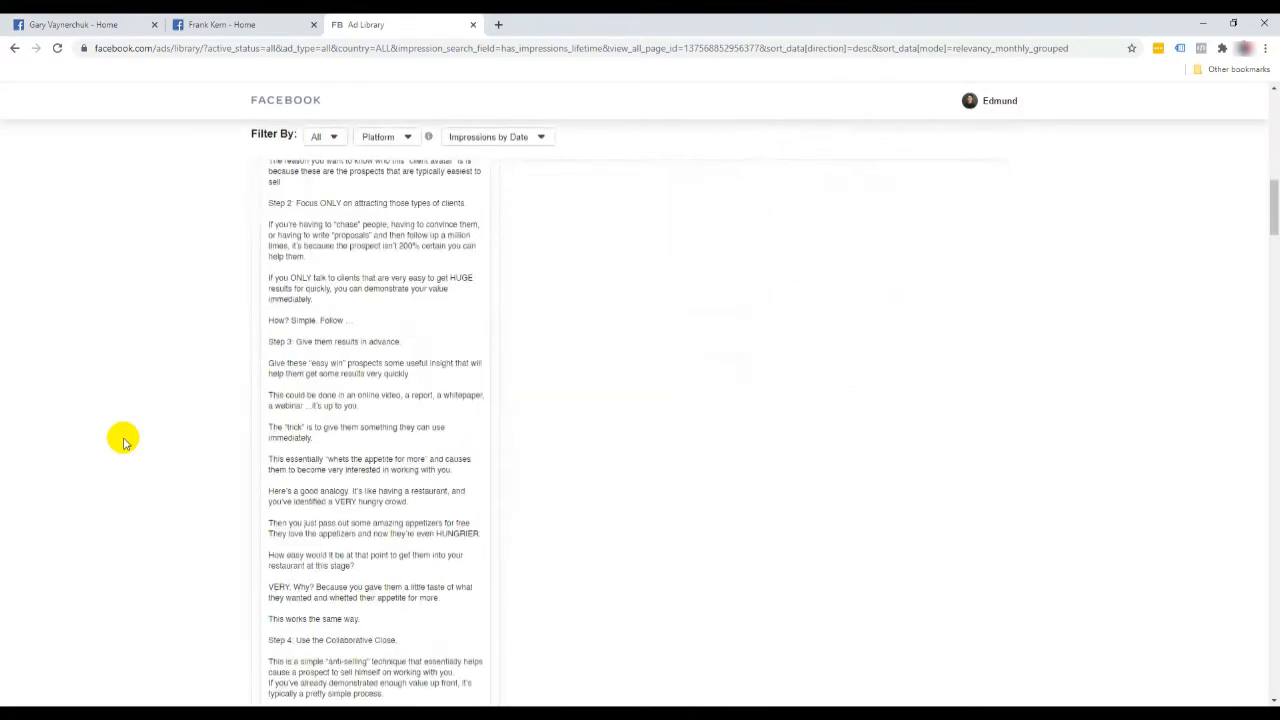
scroll(123, 440, down, 1)
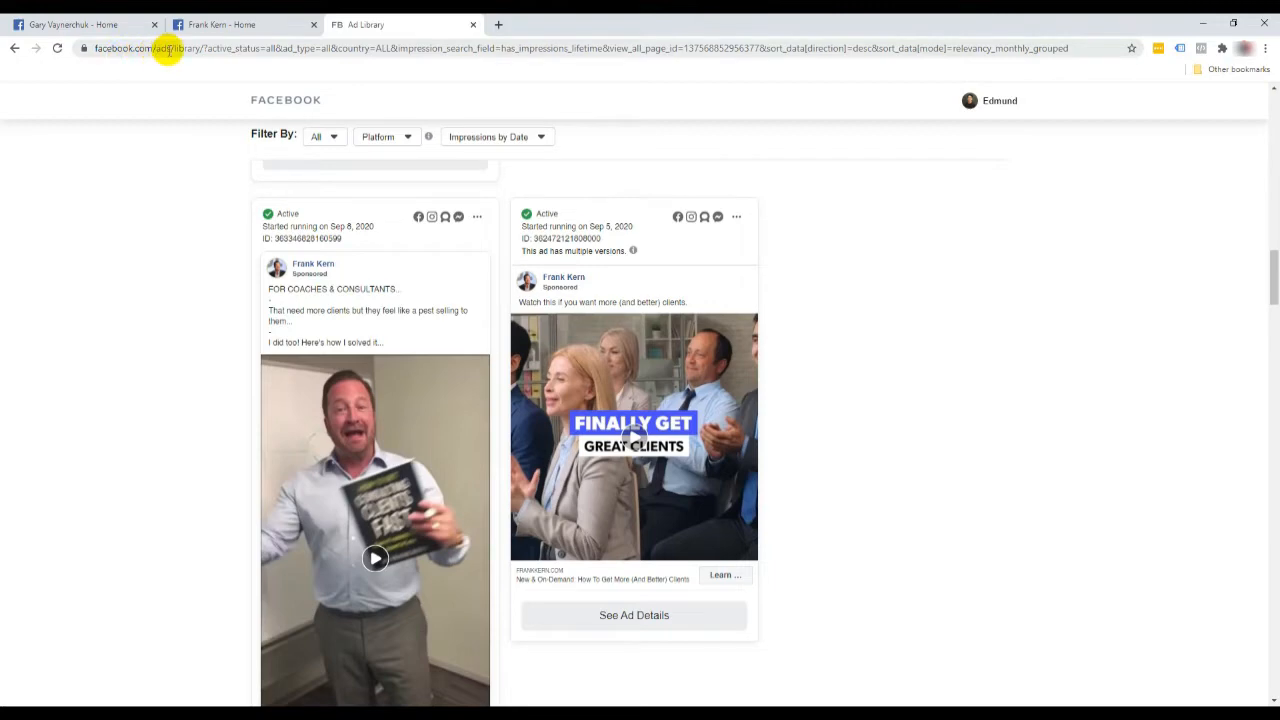
- Search the Ad Library for "star wars" and open the ads of the main Star Wars movie advertiser
scroll(228, 335, up, 10)
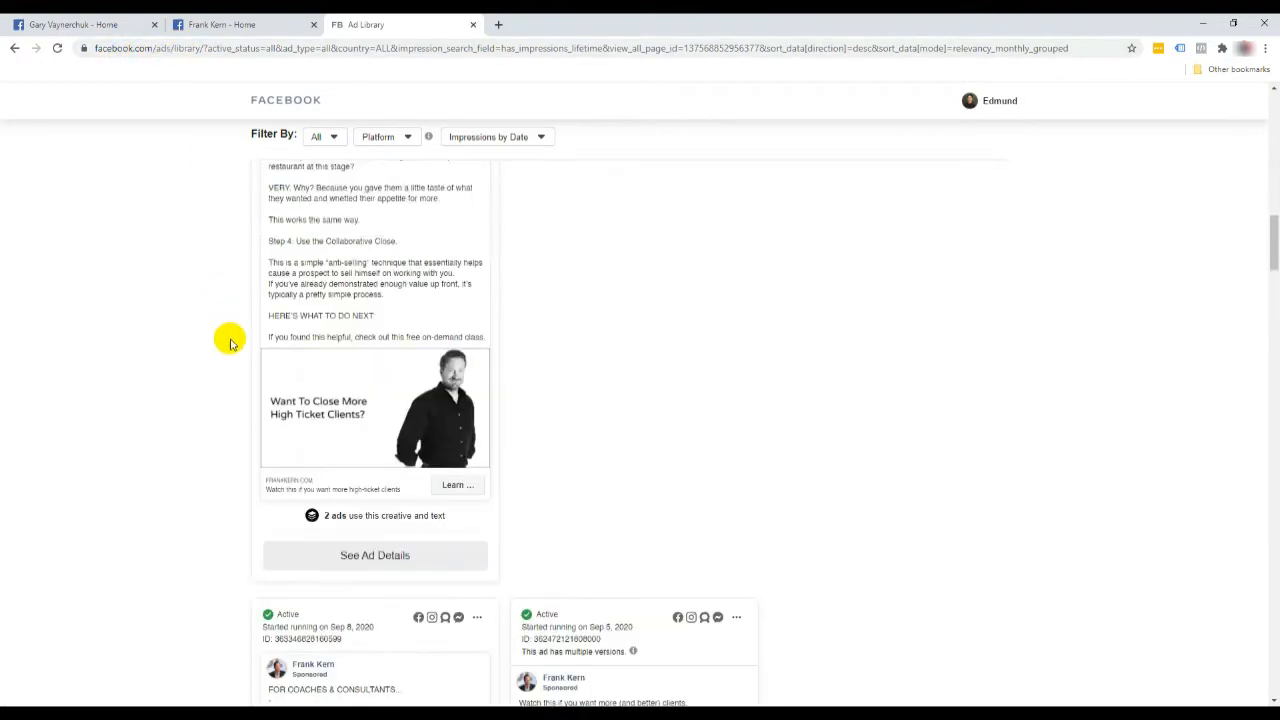
scroll(237, 352, up, 1)
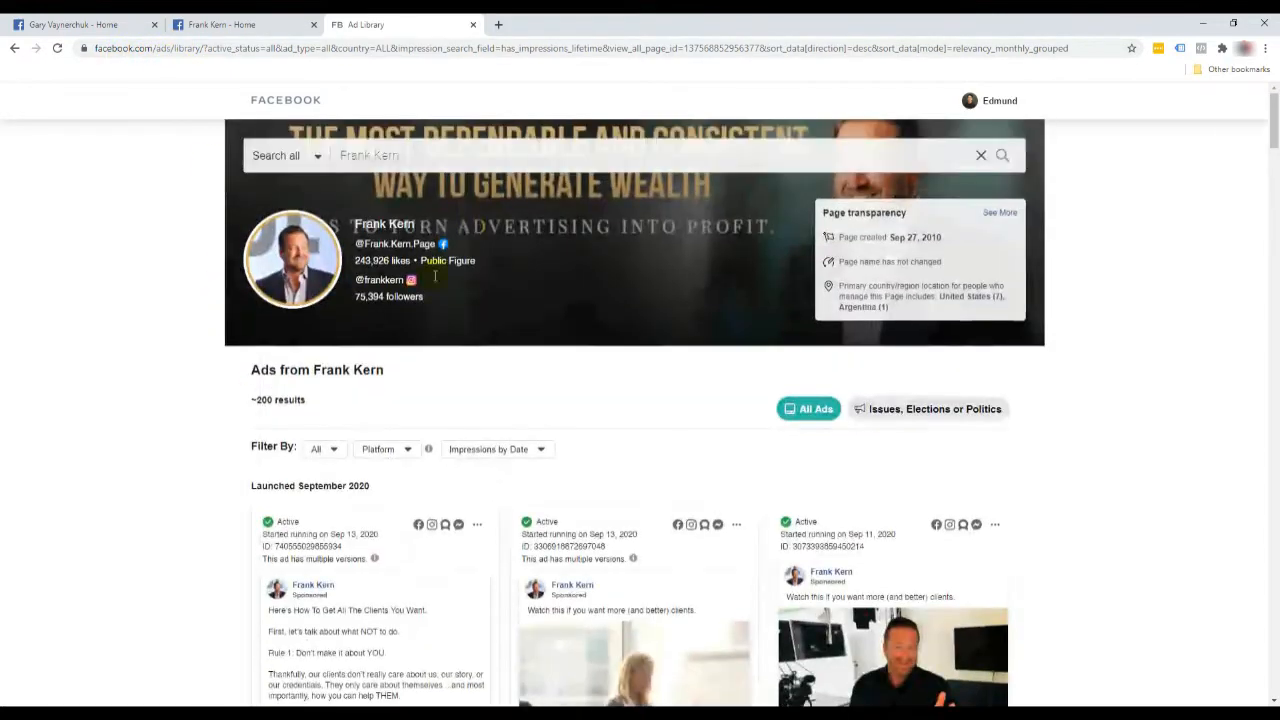
click(449, 160)
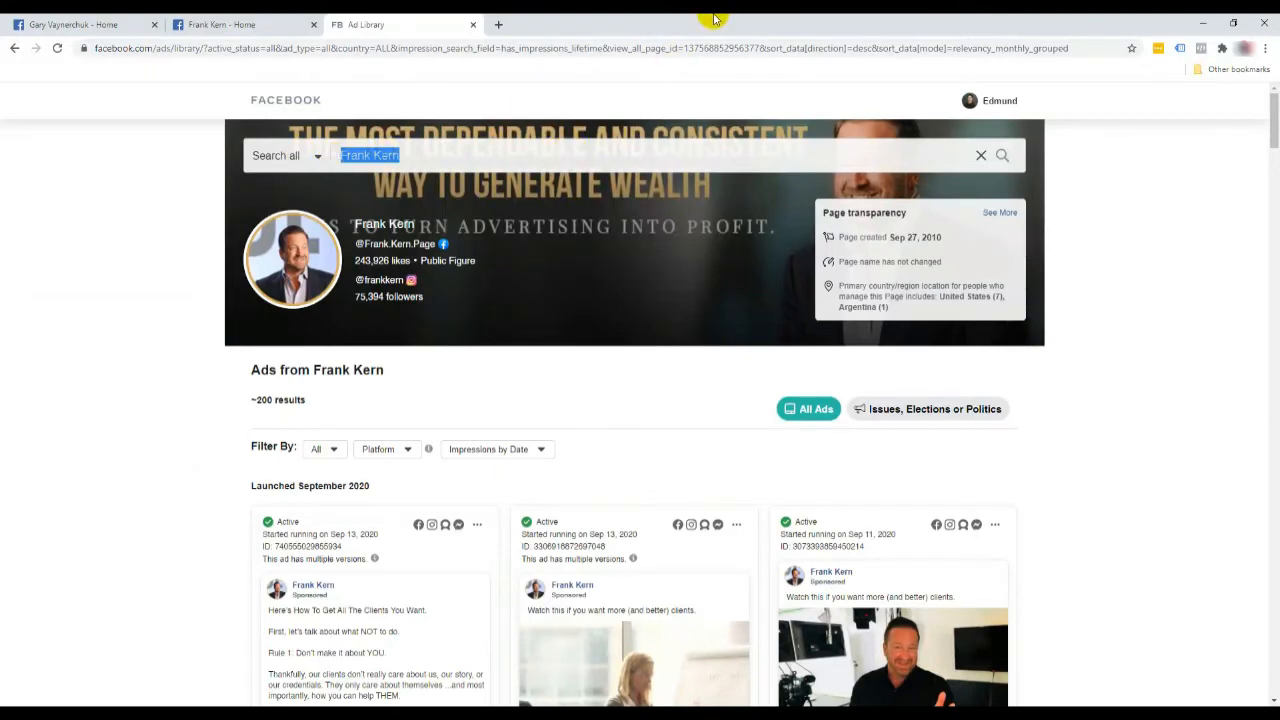
text(star wars)
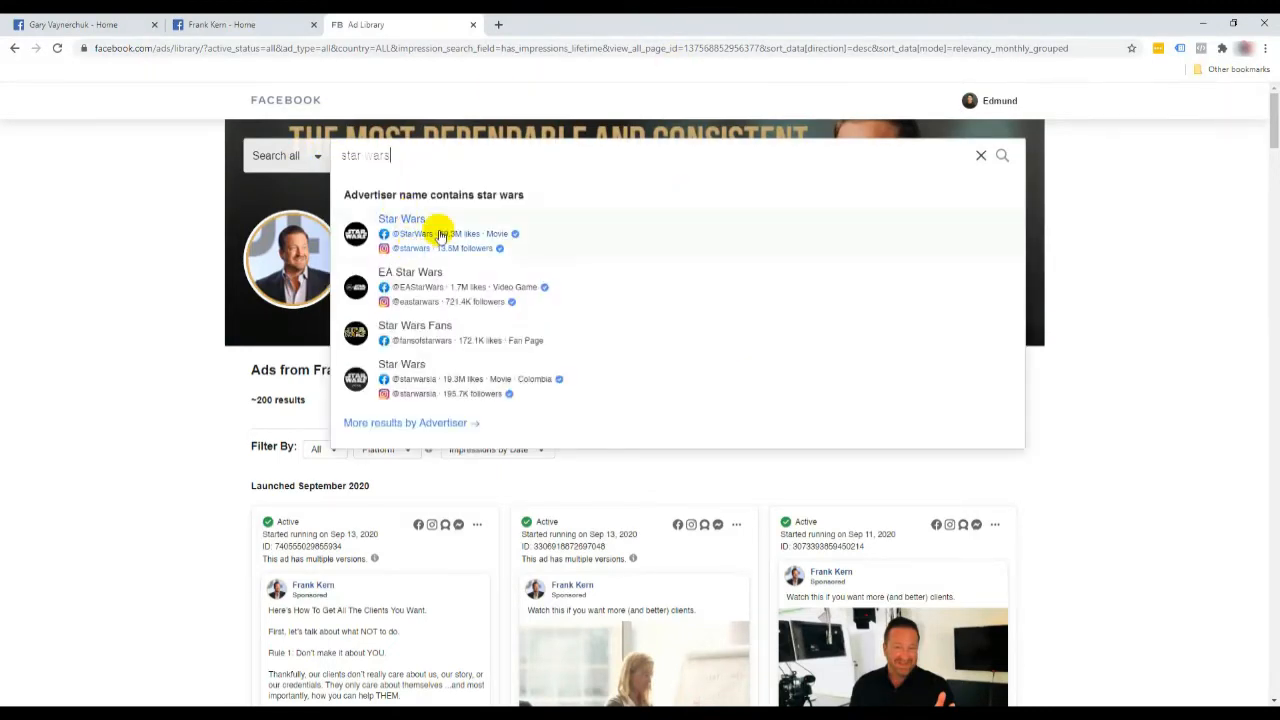
click(426, 244)
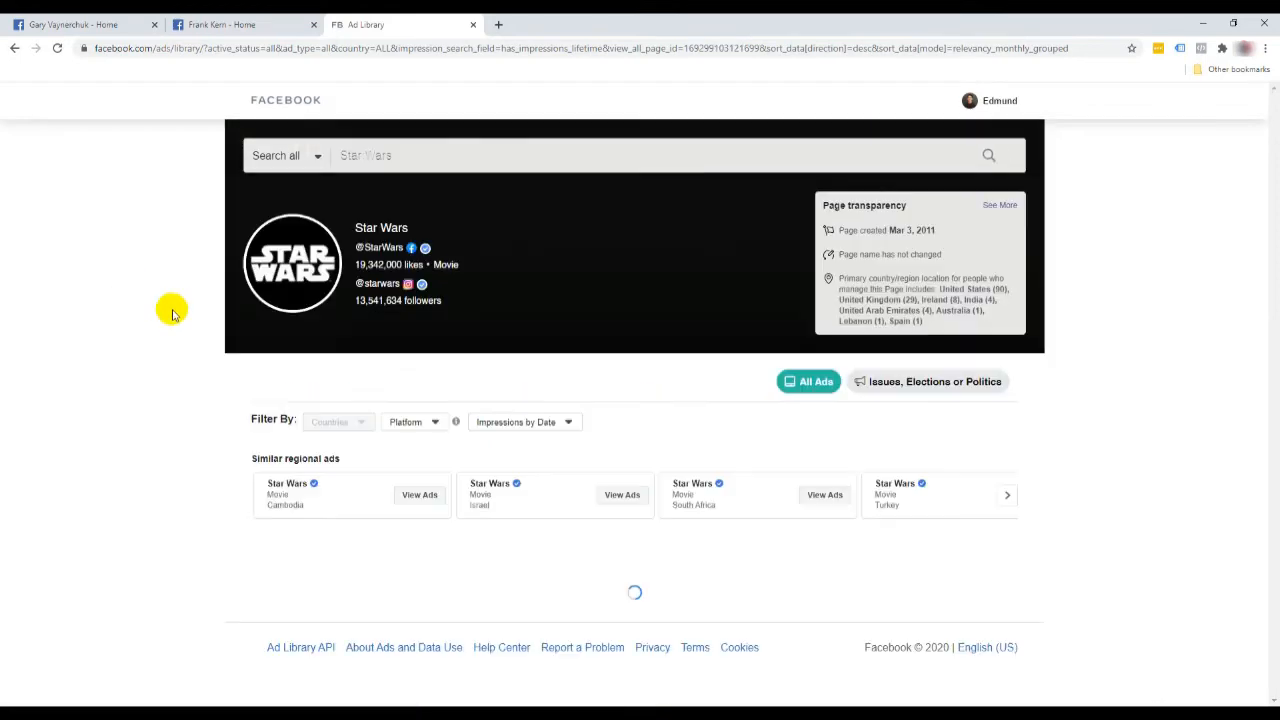
- Look over the Star Wars ads launched in September 2020, including how many ads share each creative
scroll(172, 318, down, 1)
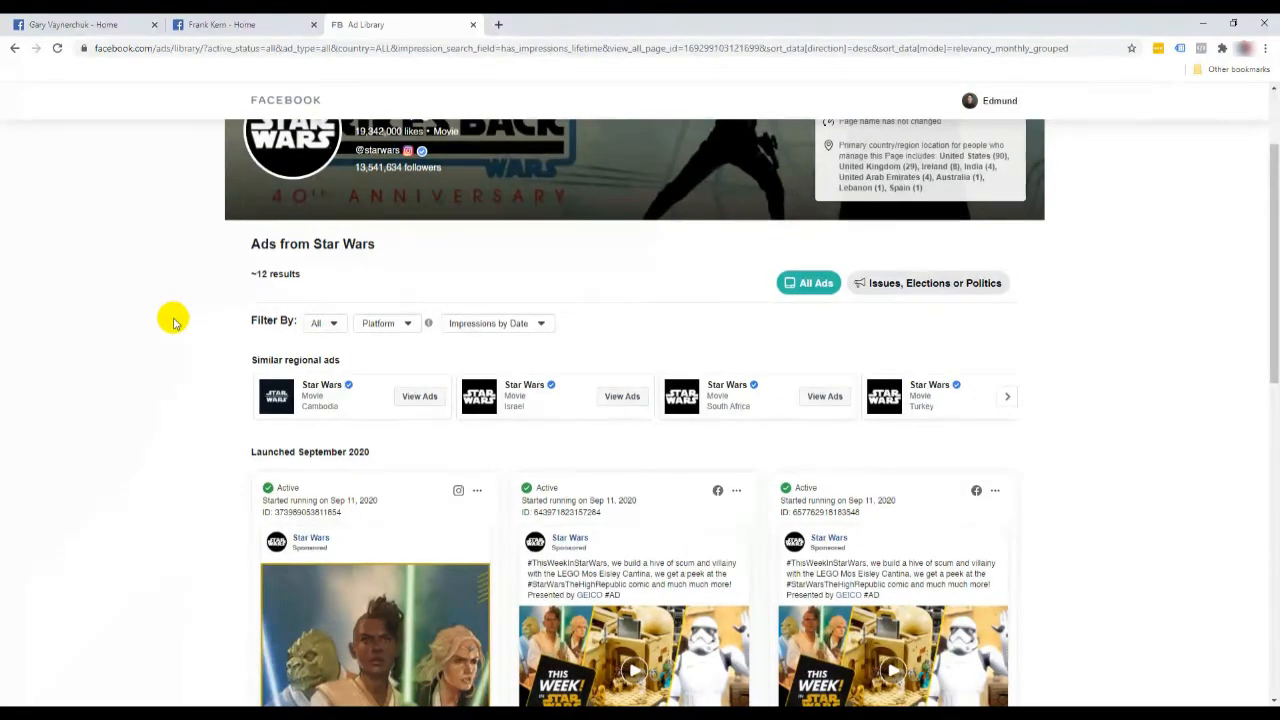
scroll(175, 322, down, 1)
scroll(174, 320, down, 1)
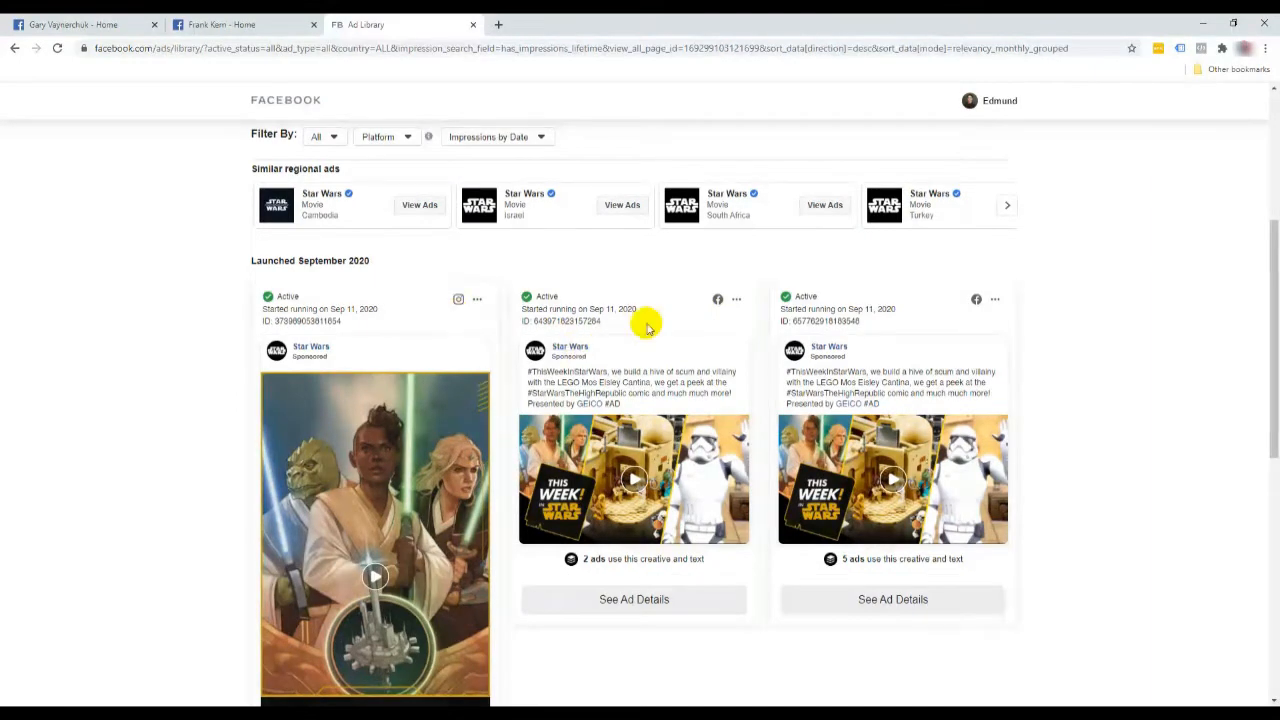
scroll(580, 354, down, 10)
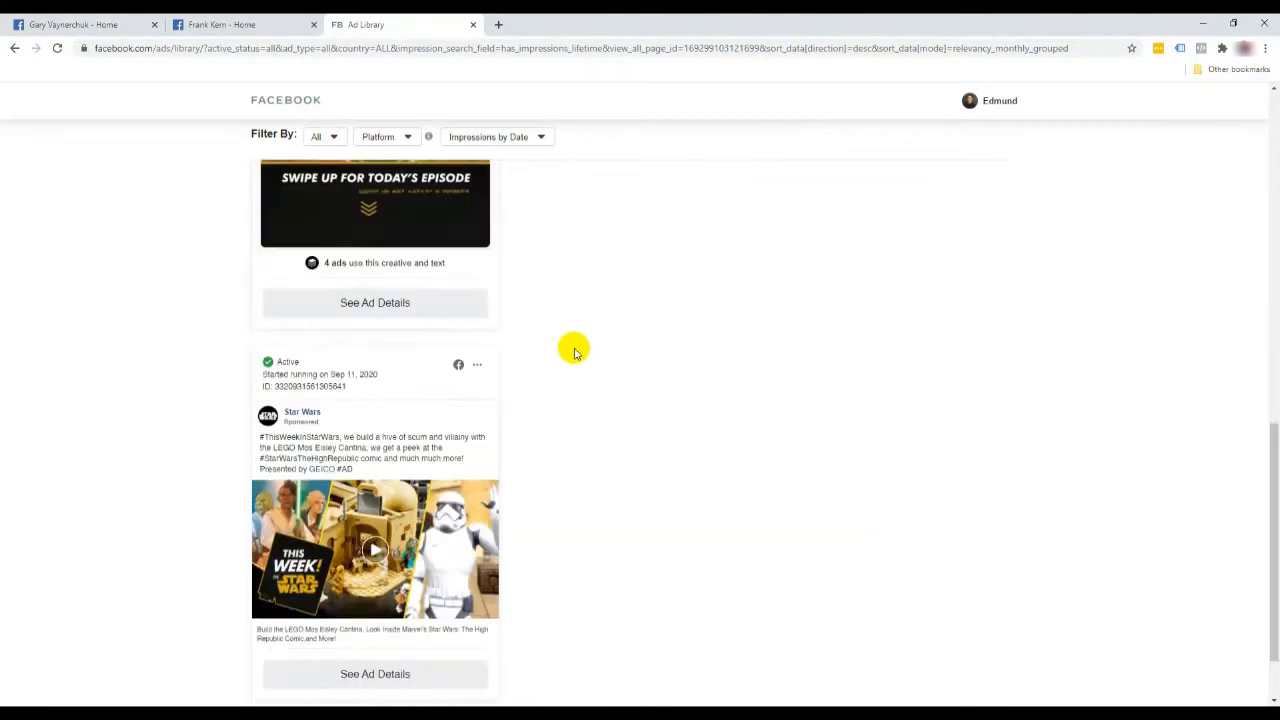
scroll(575, 350, up, 10)
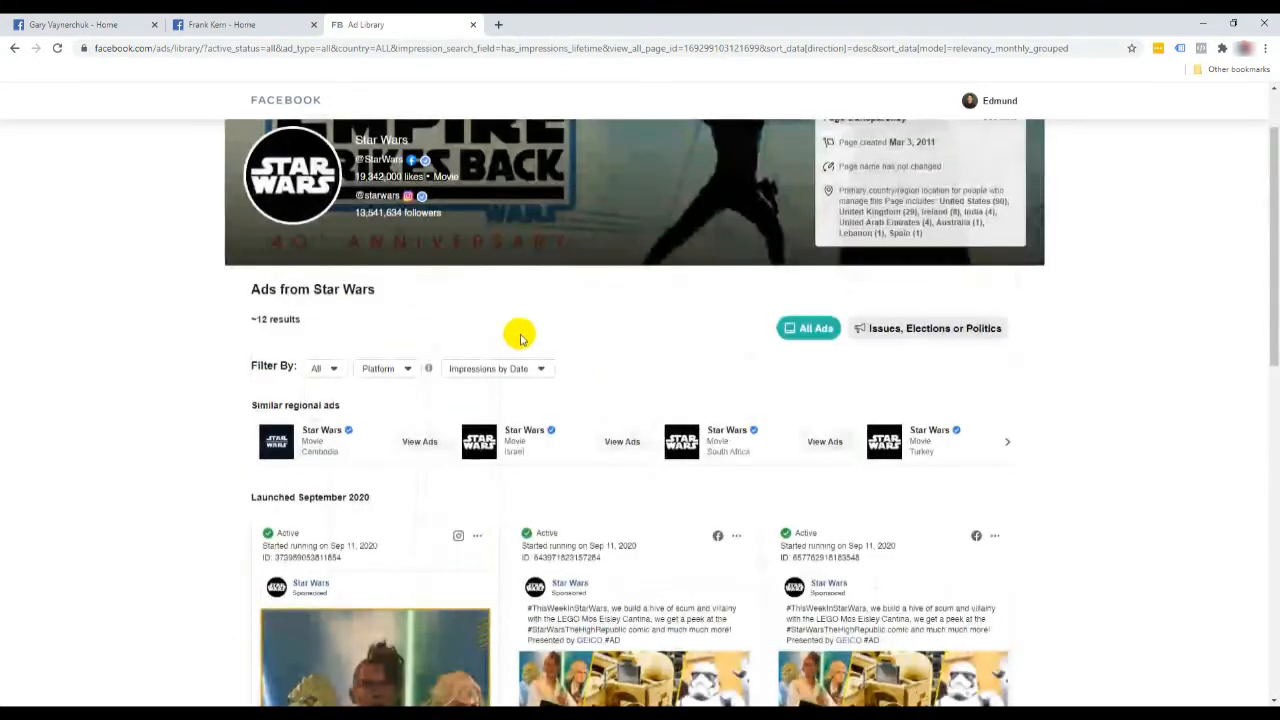
scroll(516, 320, up, 1)
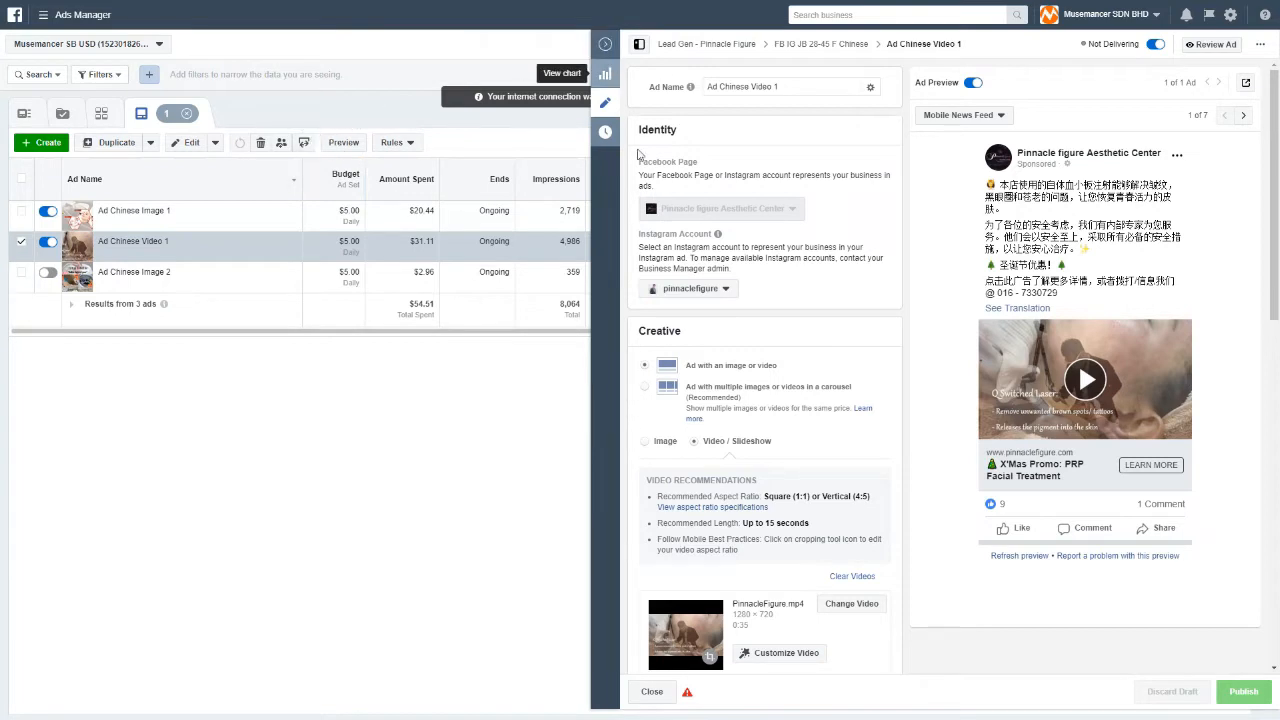
- Collapse the editor of Ad Chinese Video 1 and clear the selection of all ads in the table
click(605, 44)
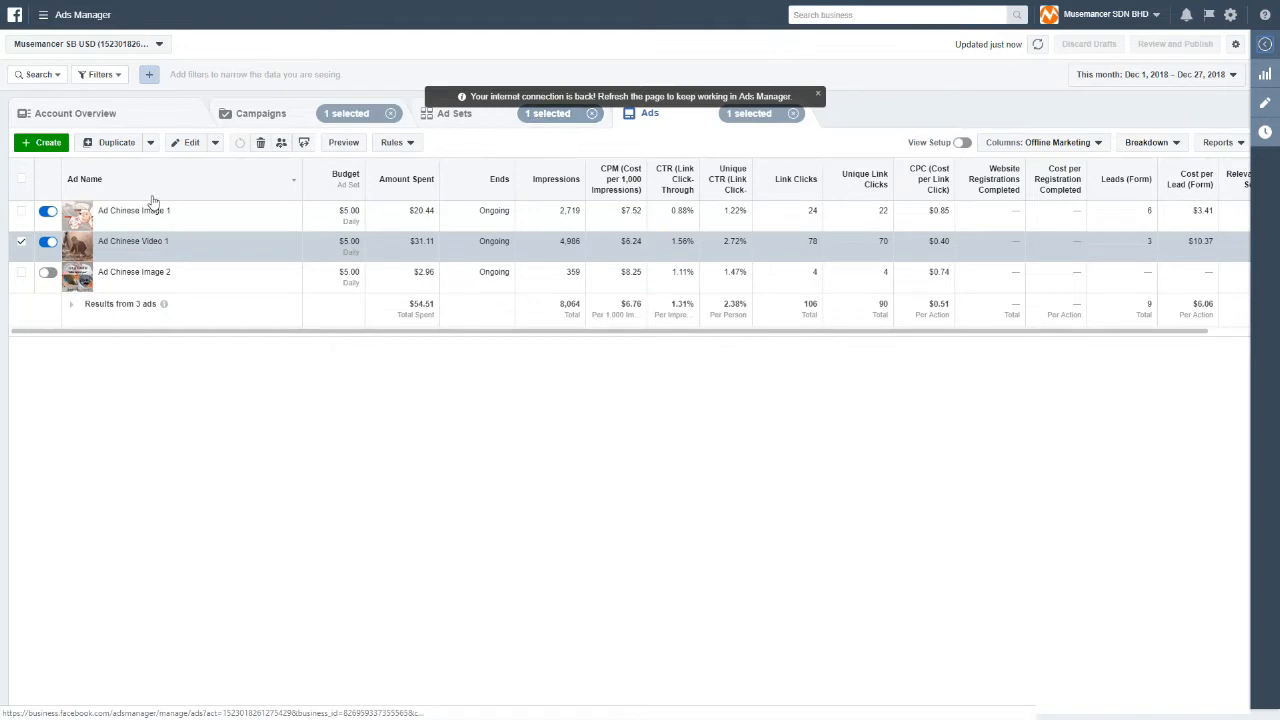
click(21, 180)
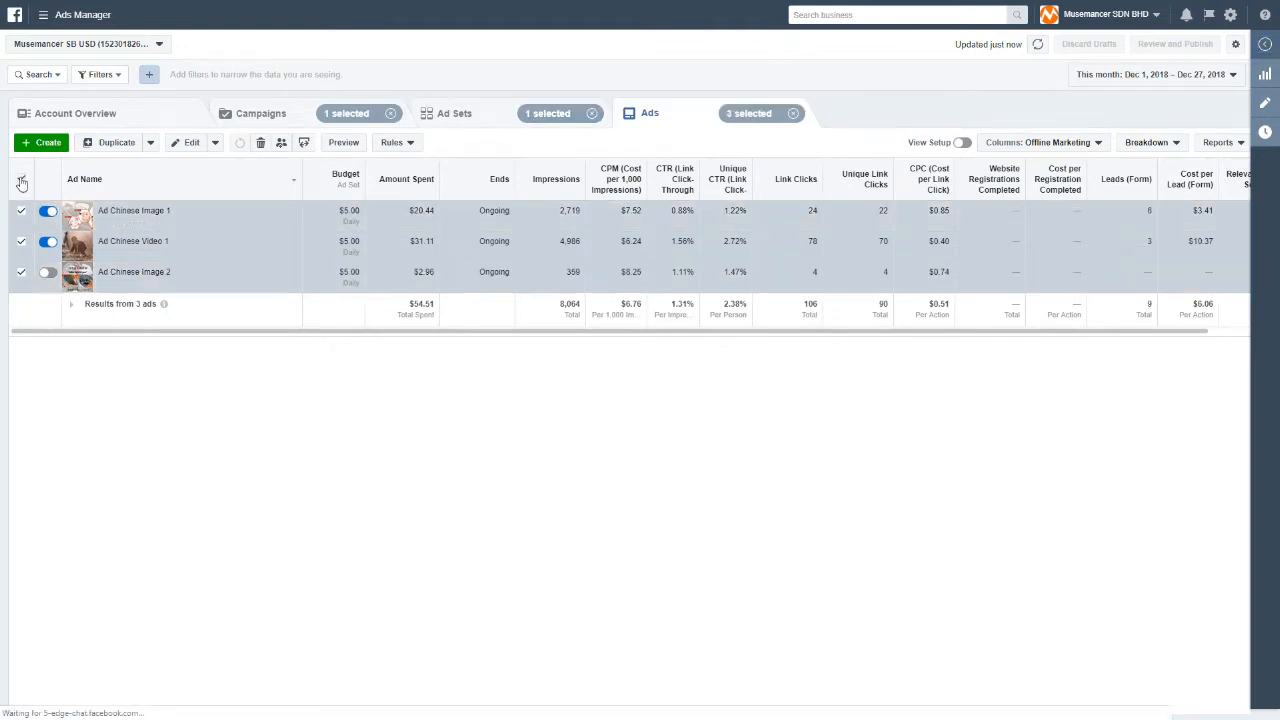
click(21, 180)
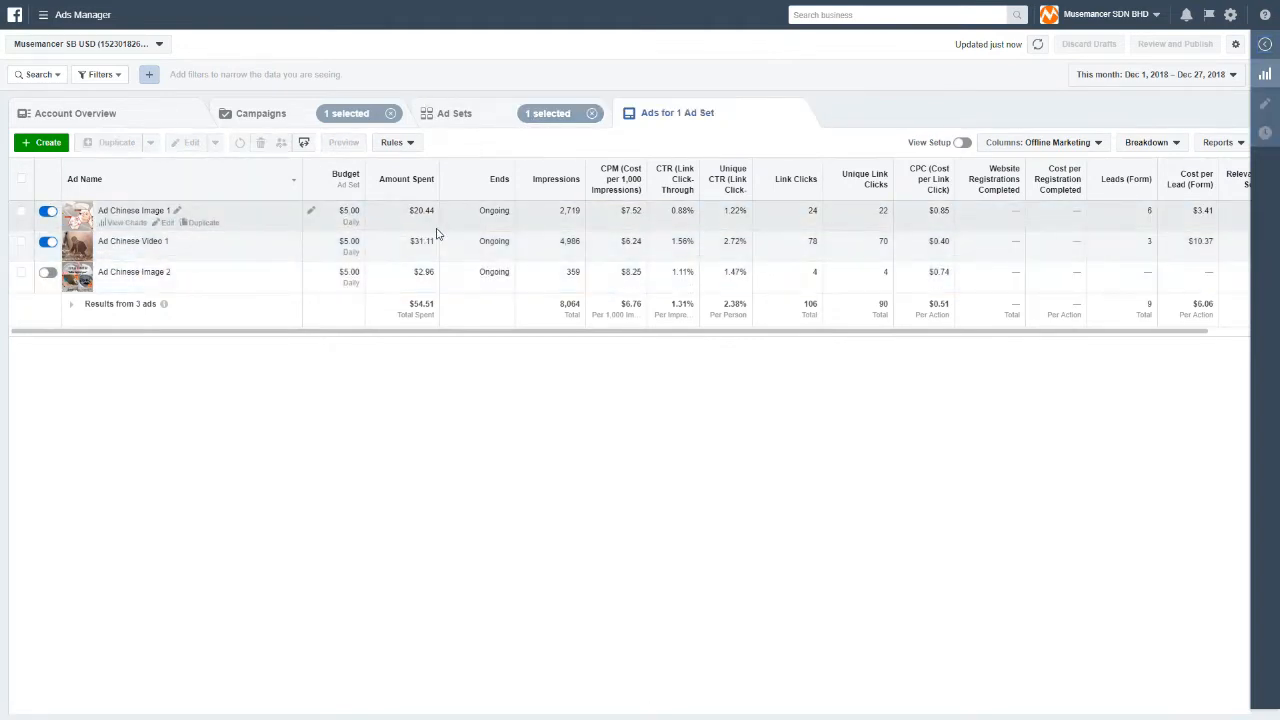
- Review the preview of Ad Chinese Video 1 in its editor and check the ads' result columns up to Relevance Score
click(21, 242)
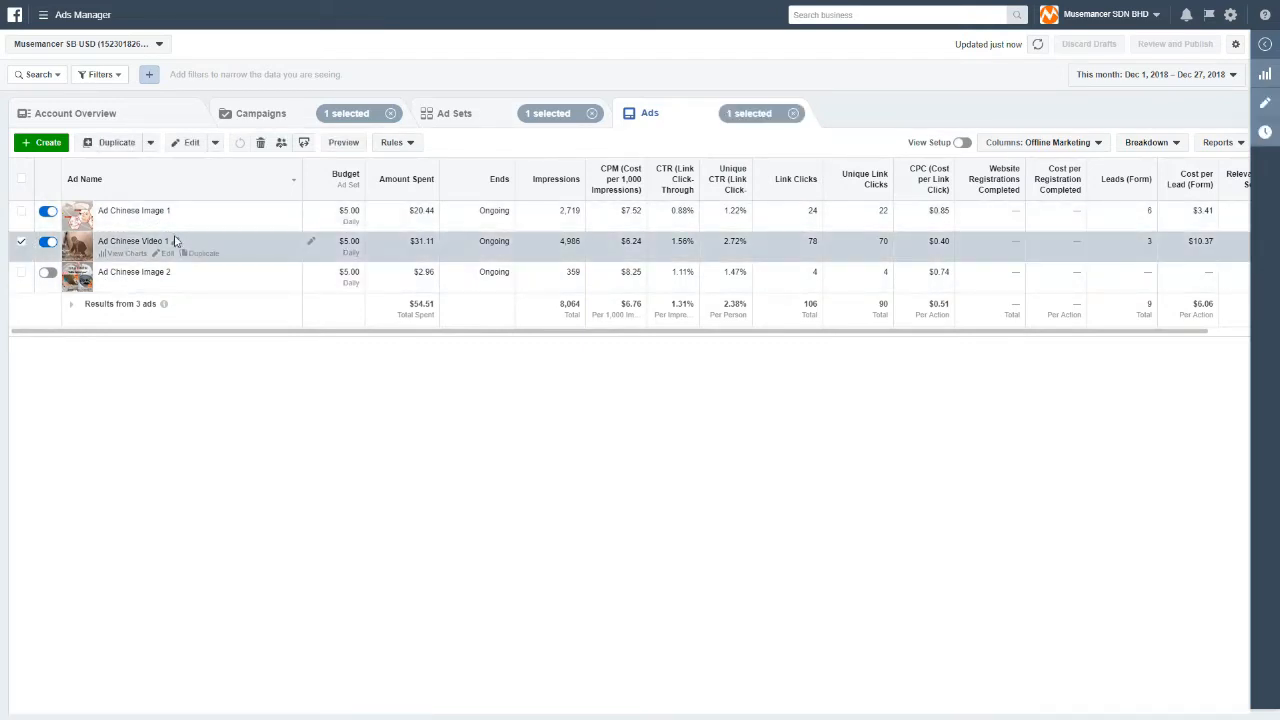
click(165, 253)
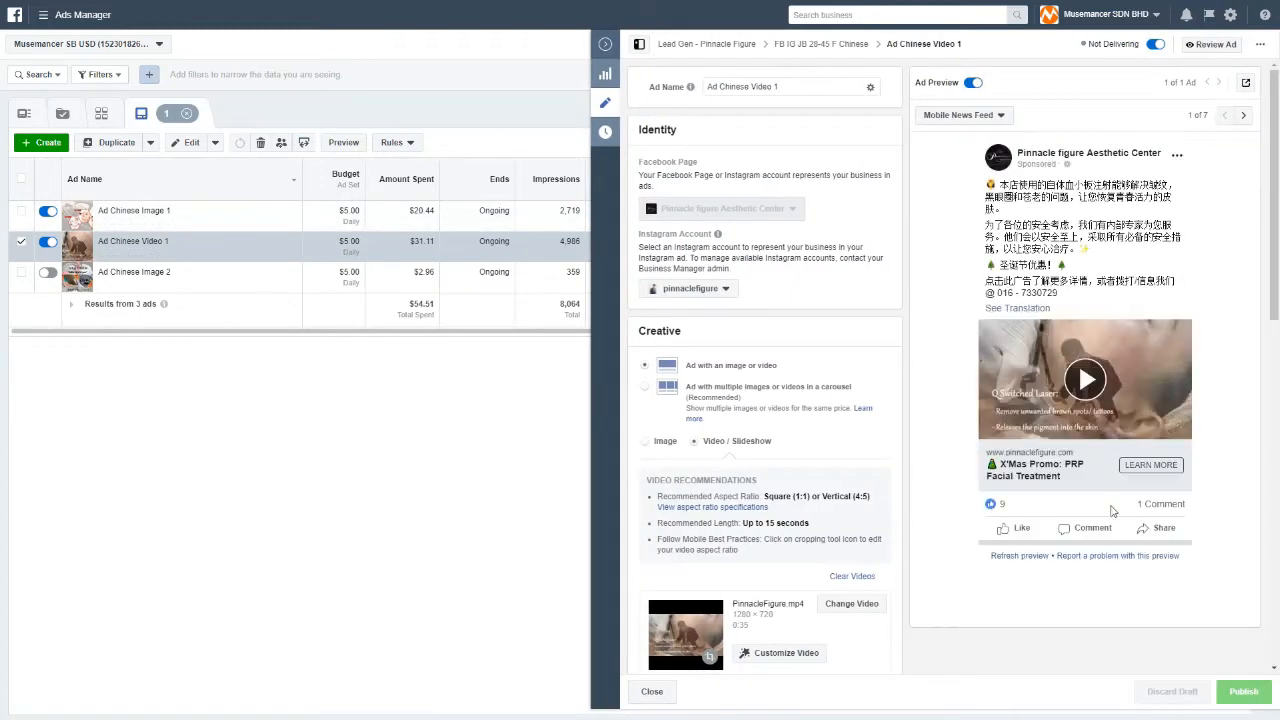
click(604, 46)
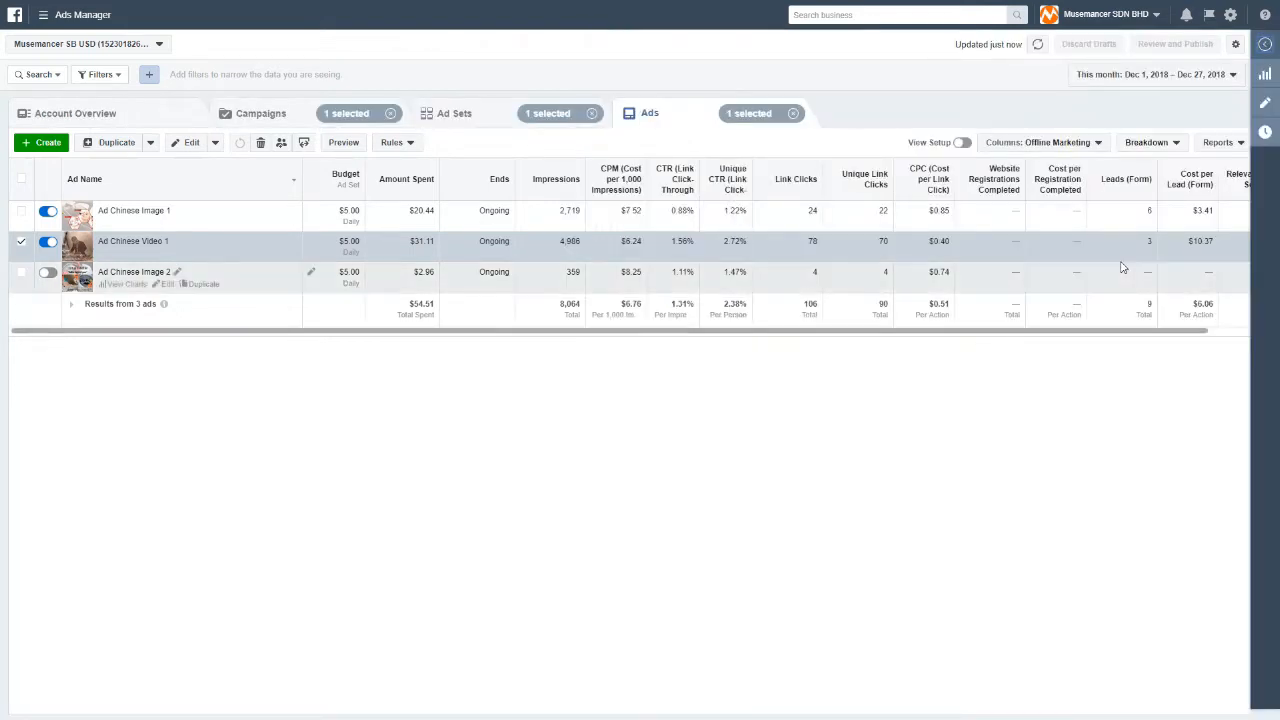
click(1217, 331)
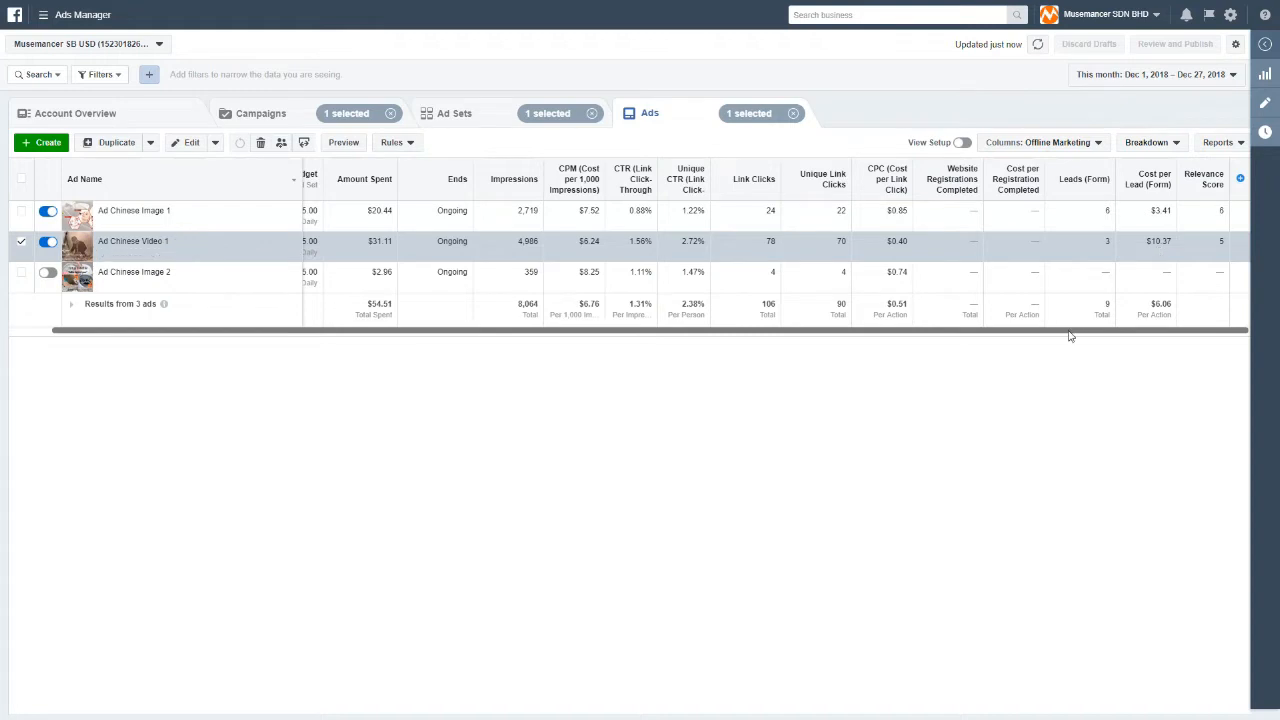
drag(1071, 333, 866, 357)
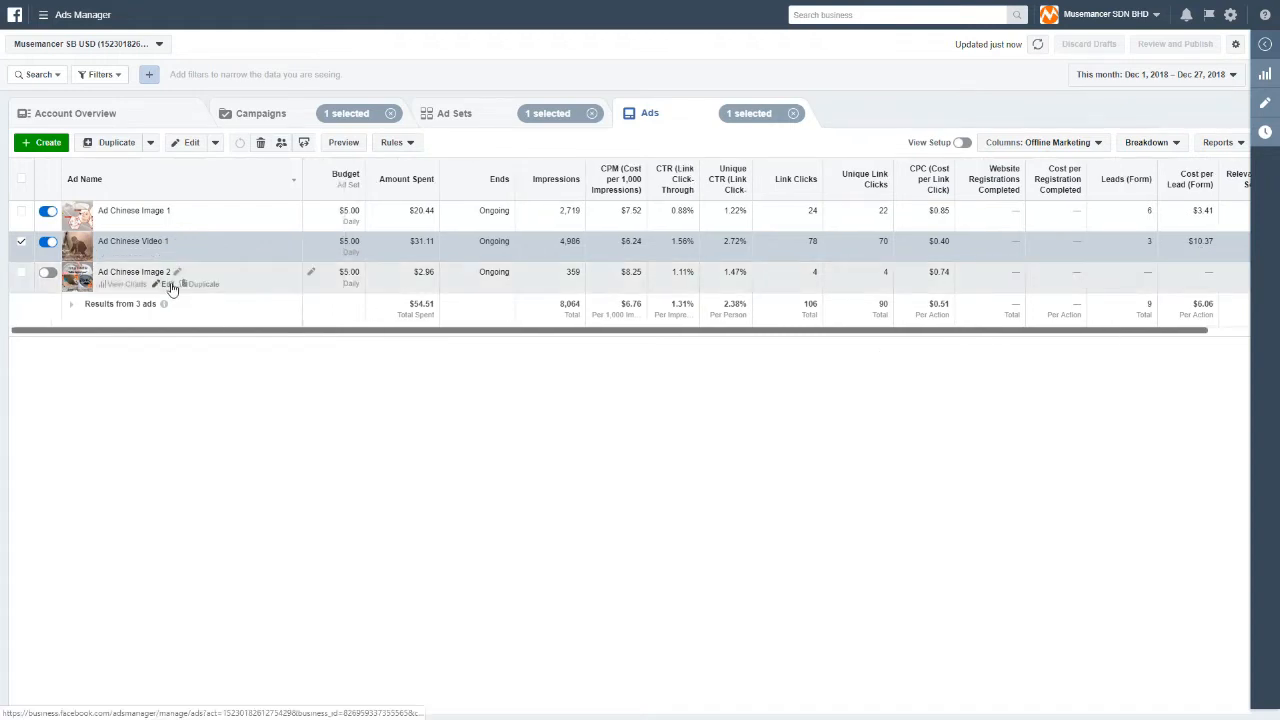
- Review the previews of Ad Chinese Image 2 and Ad Chinese Image 1 in their editors and compare the ads' results through Relevance Score
click(171, 283)
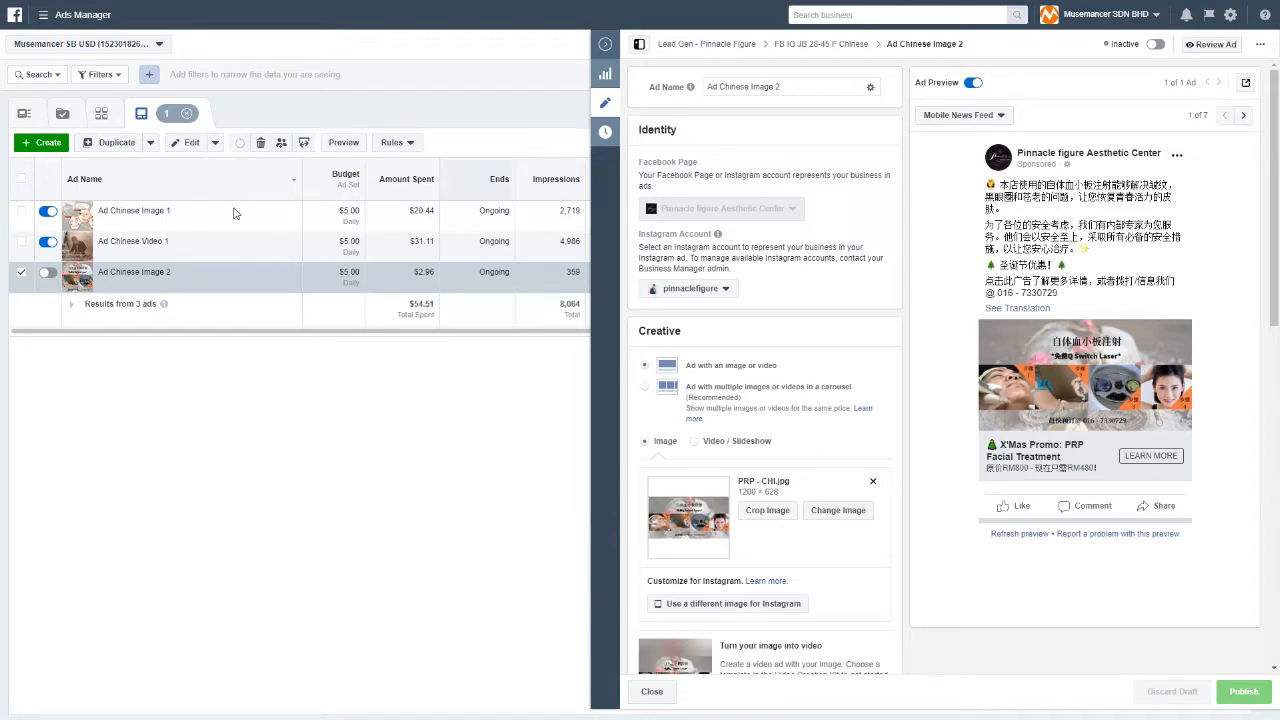
click(167, 223)
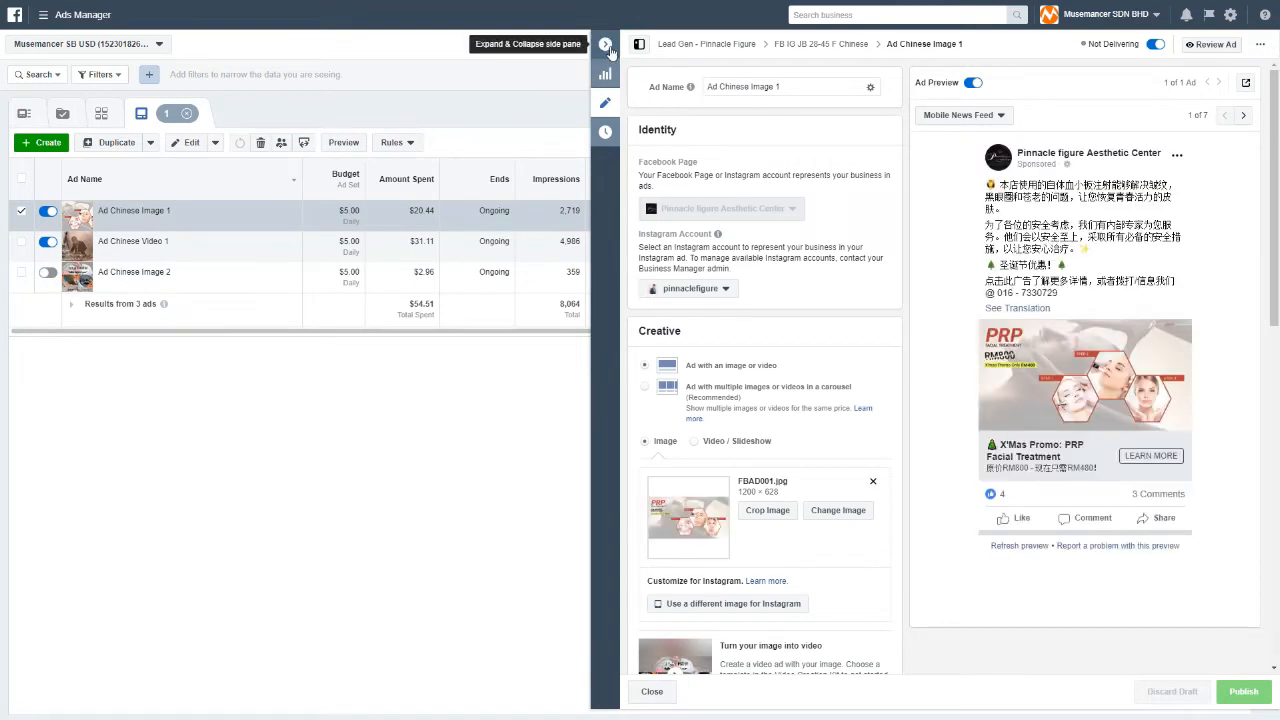
click(605, 44)
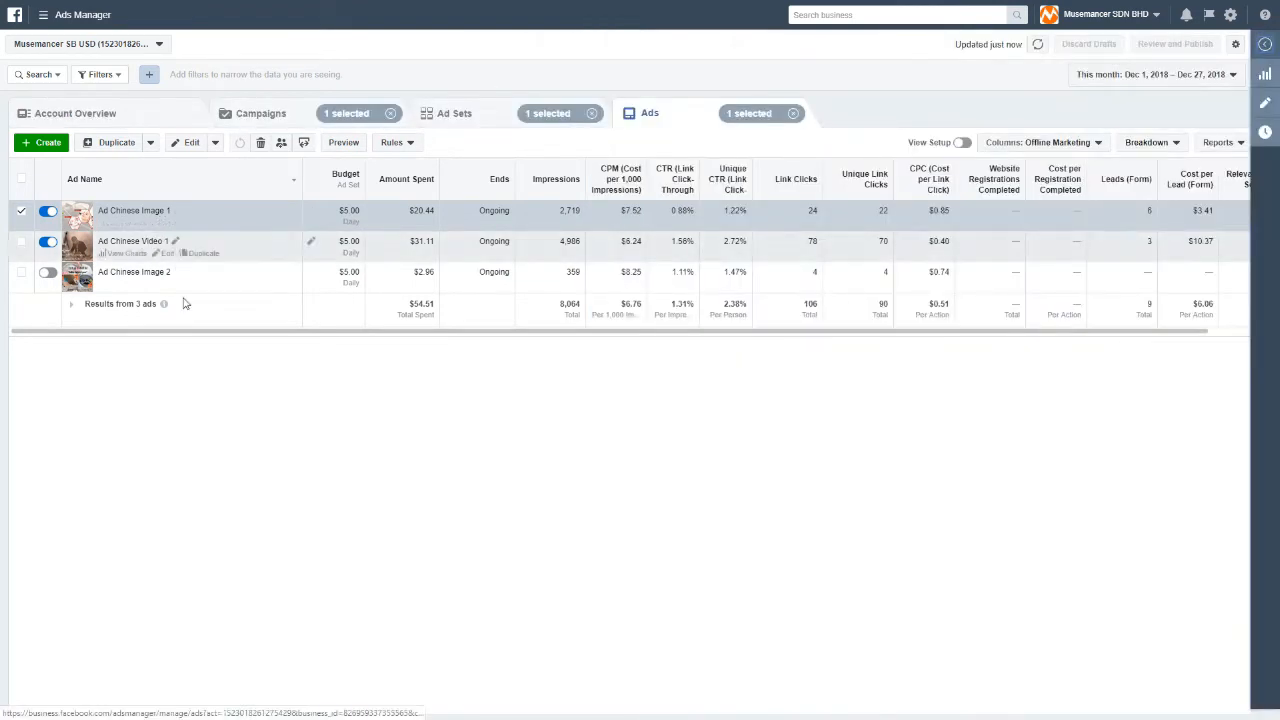
scroll(617, 340, right, 2)
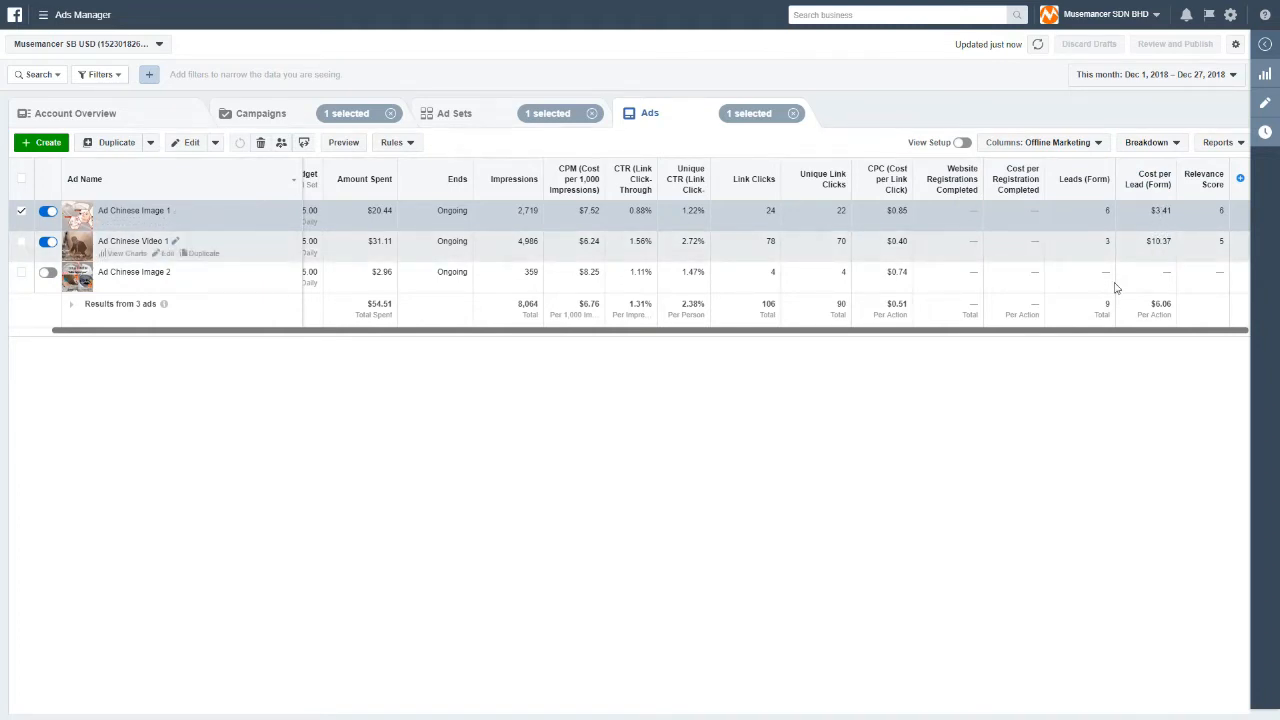
- Select only Ad Chinese Image 2, review its creative and preview in the ad editor, and collapse the editor
drag(1112, 331, 995, 340)
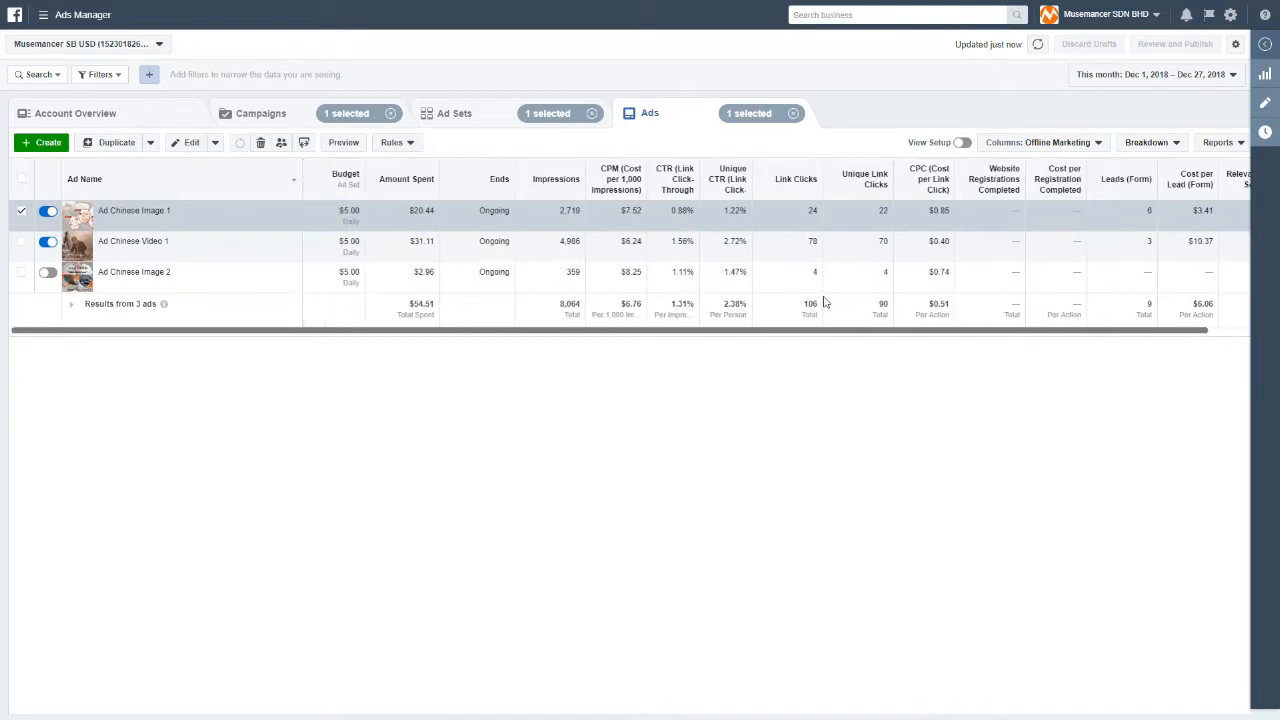
click(22, 211)
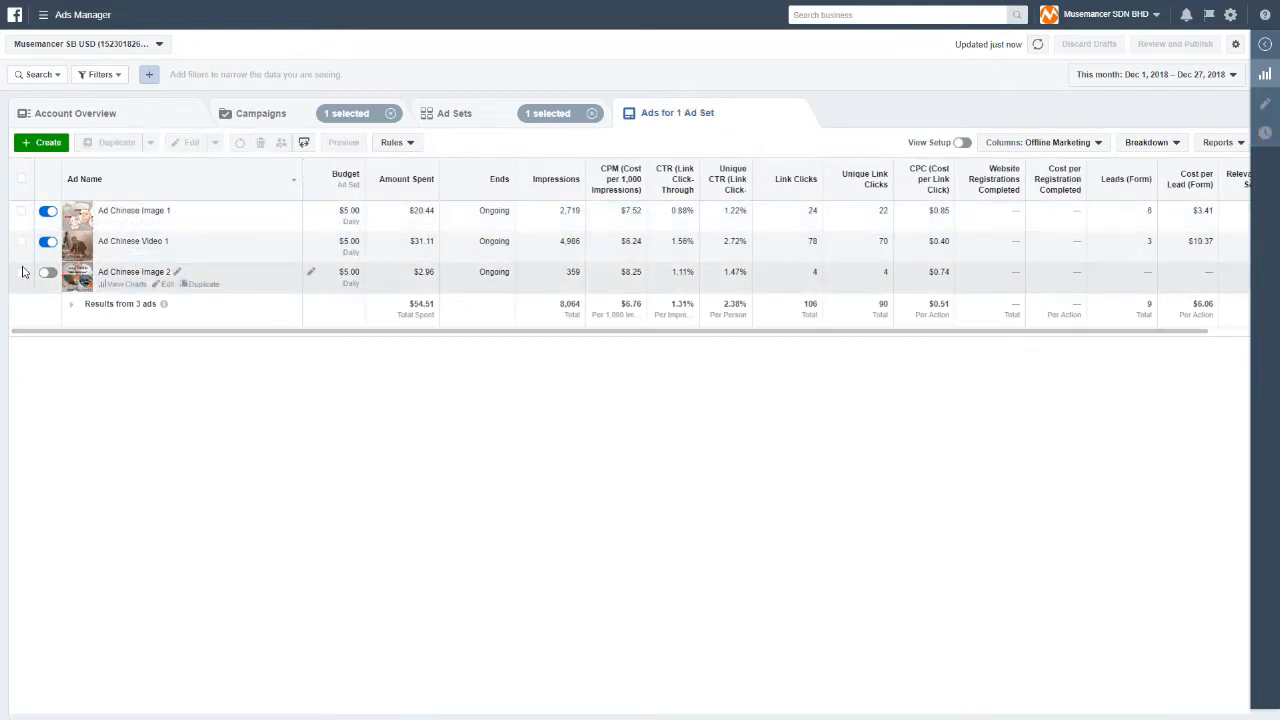
click(22, 272)
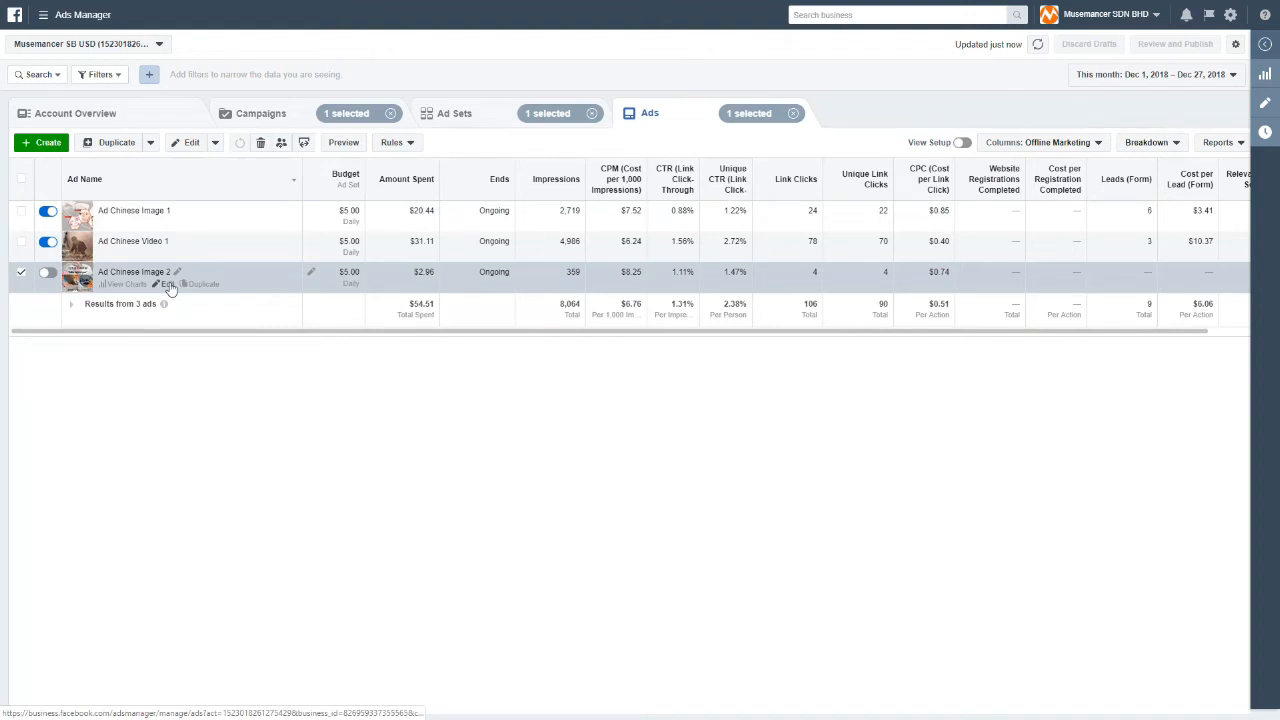
click(167, 284)
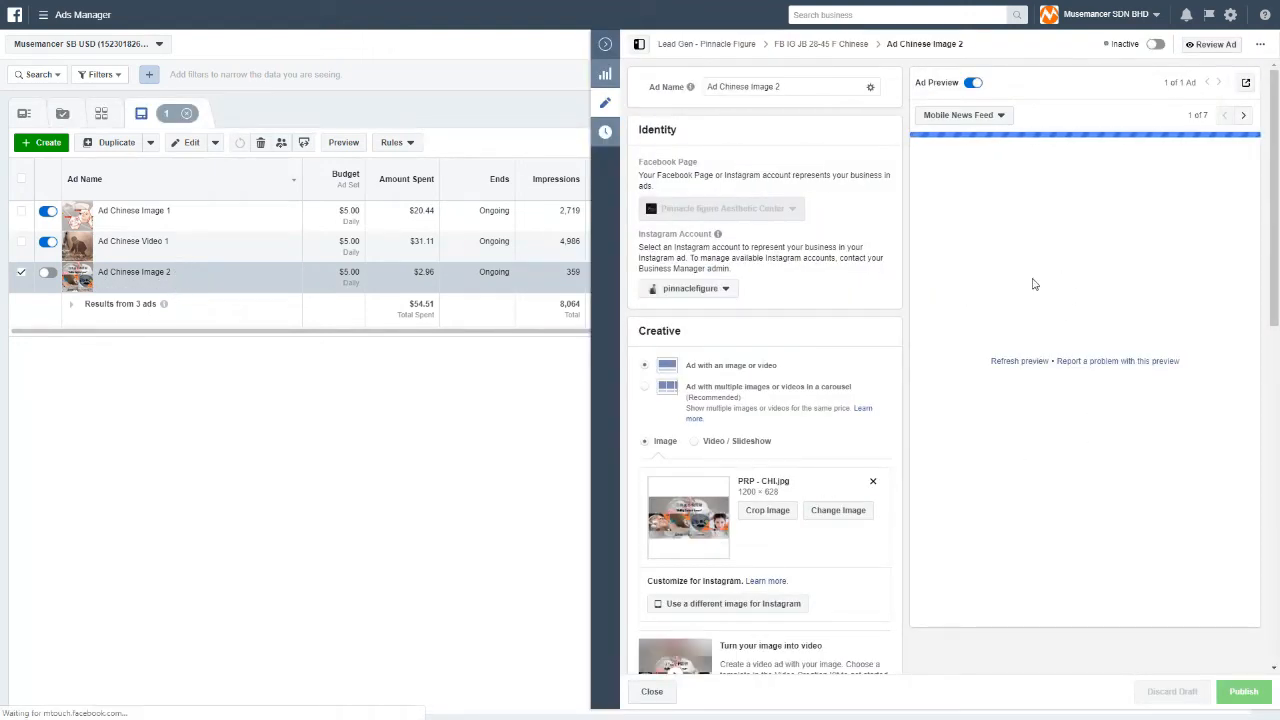
click(605, 44)
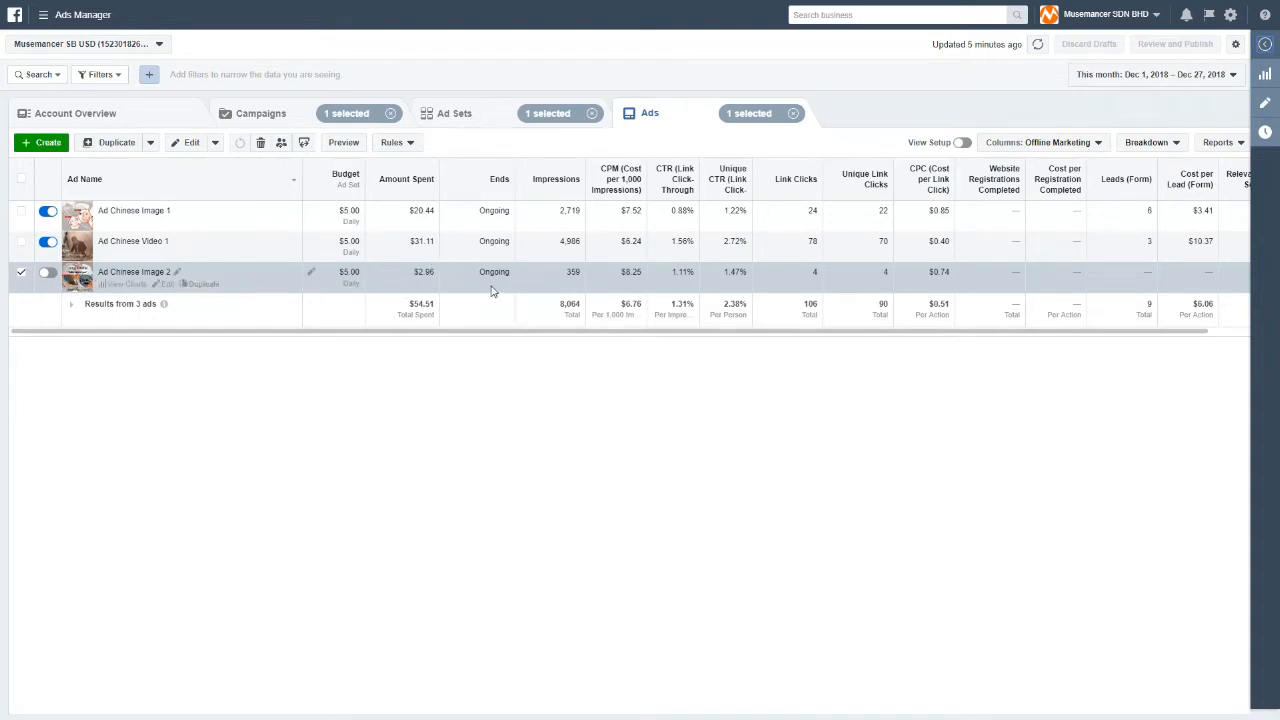
- Compare the three Chinese ads' results from Amount Spent through Relevance Score and clear the ad selection
mouse_move(421, 254)
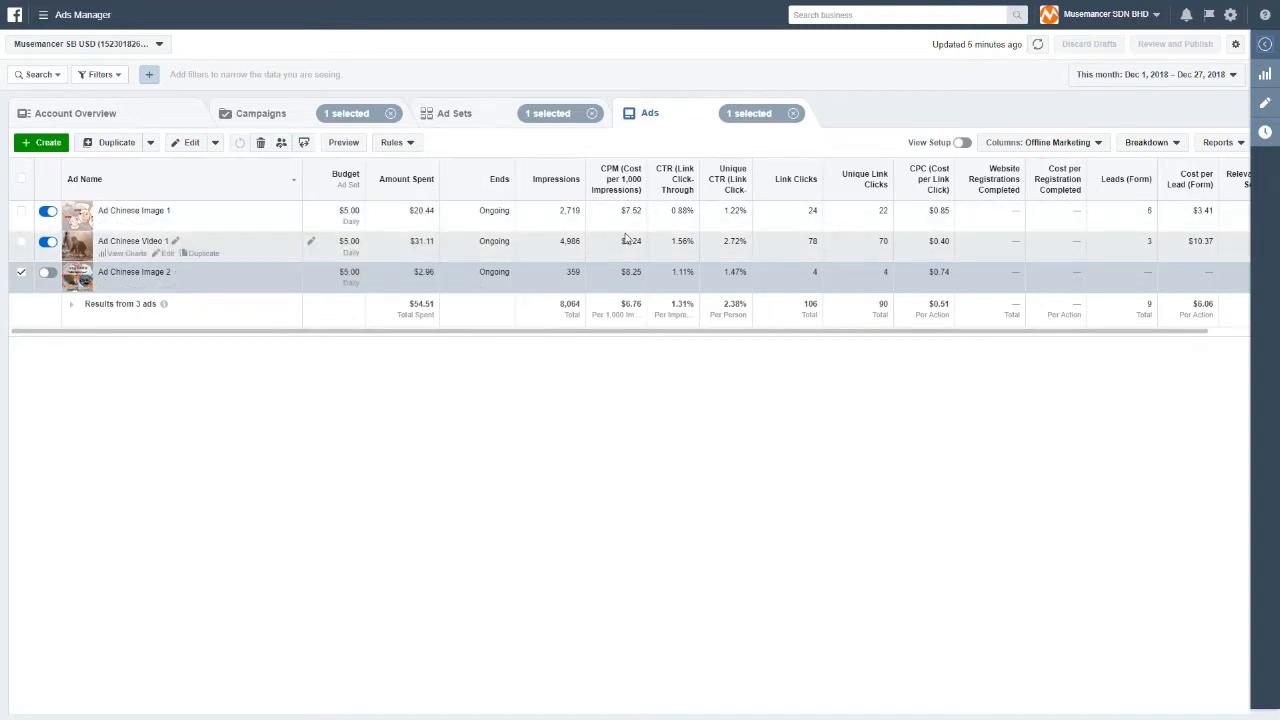
drag(649, 334, 703, 363)
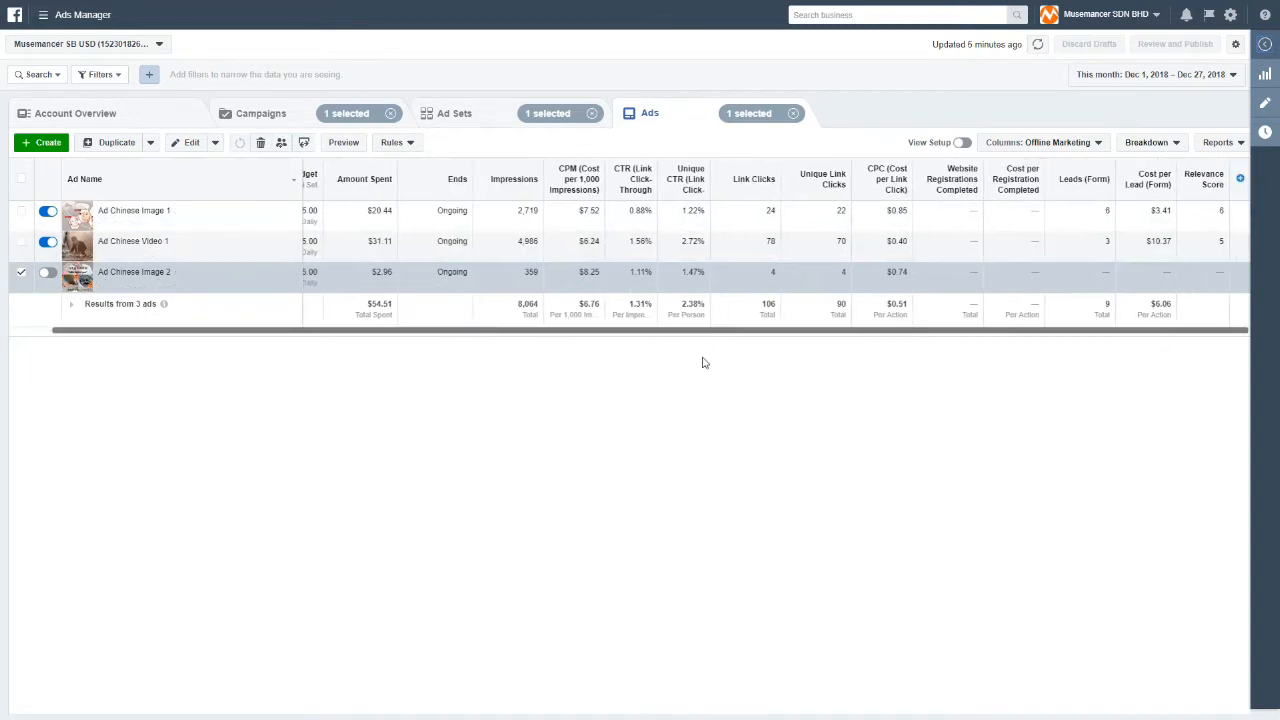
mouse_move(571, 179)
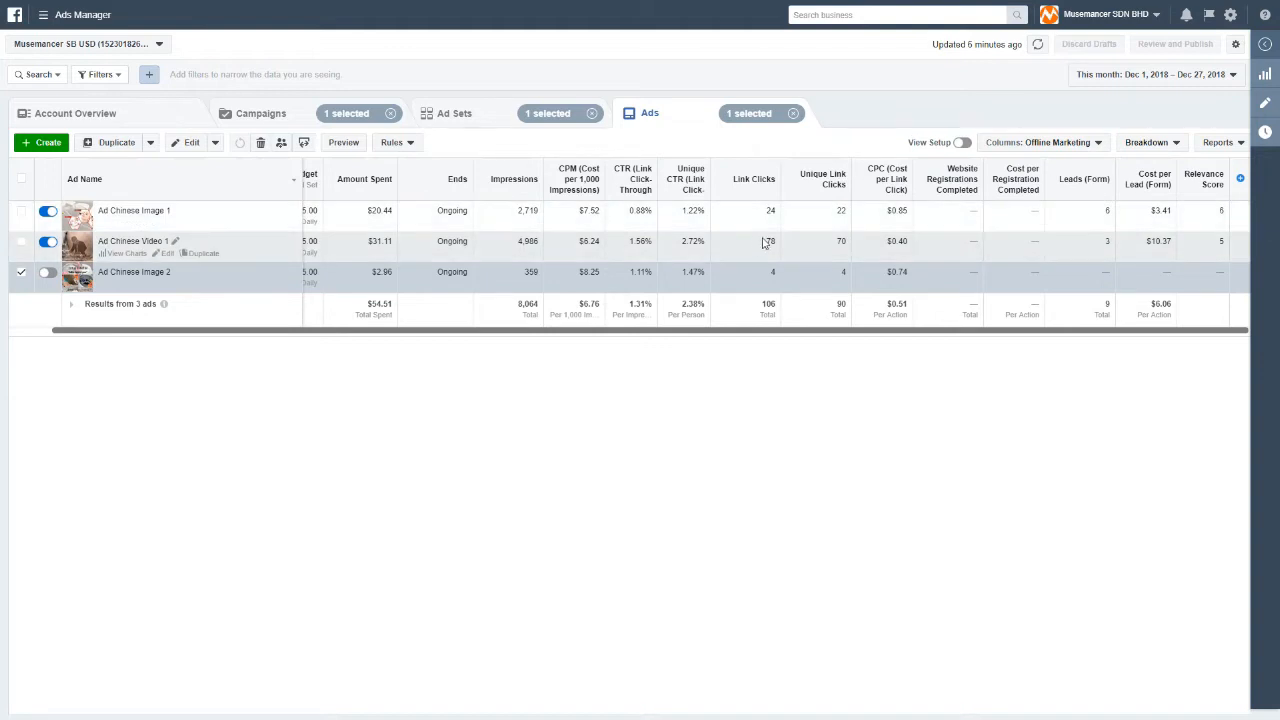
click(21, 273)
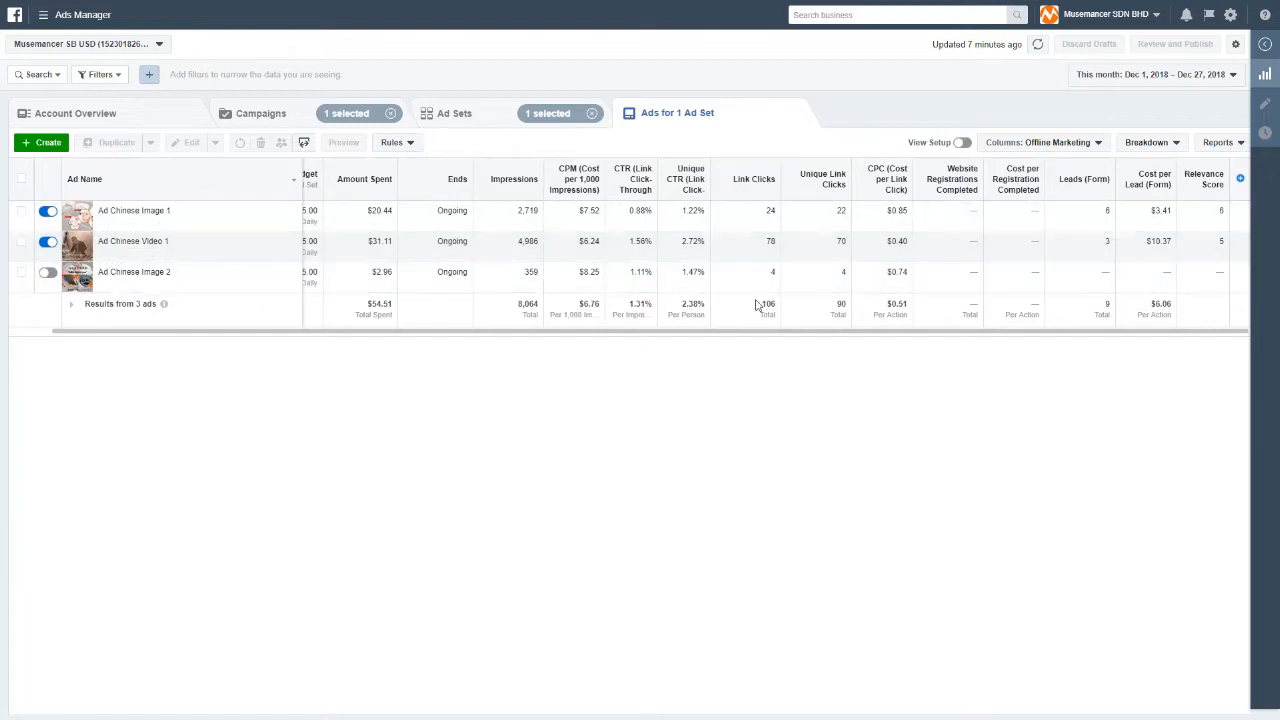
drag(771, 340, 706, 337)
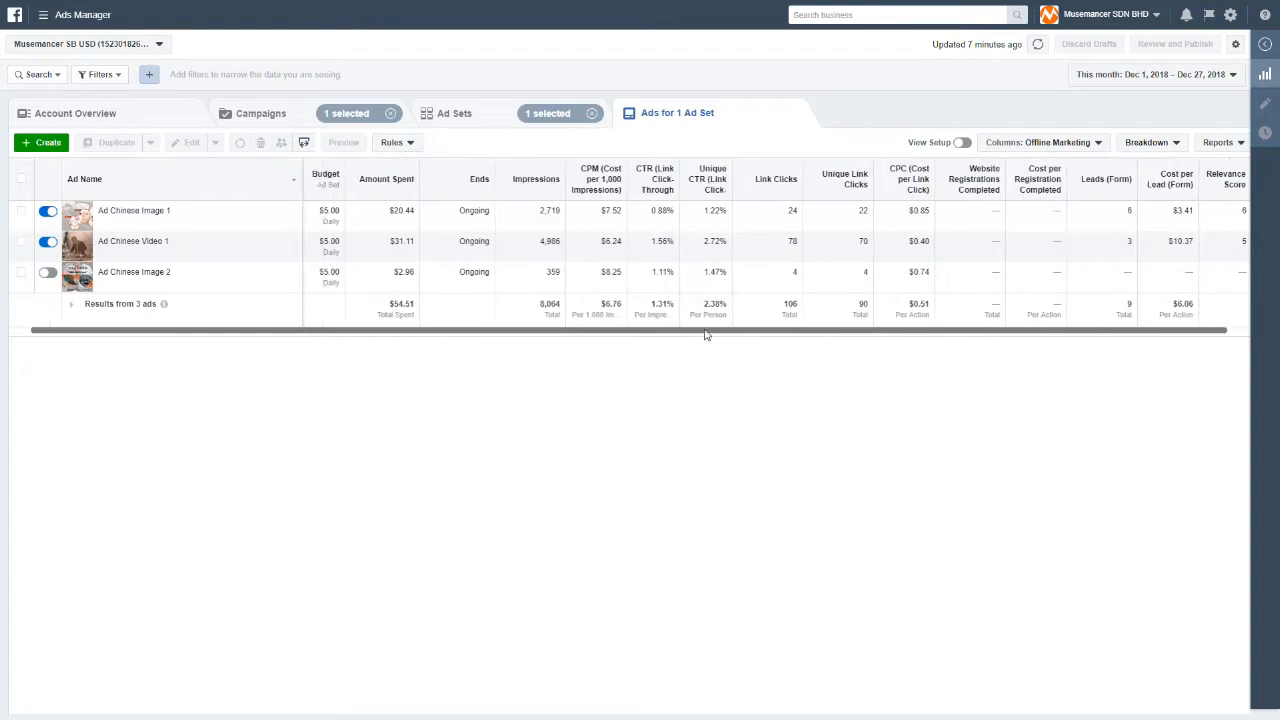
mouse_move(109, 266)
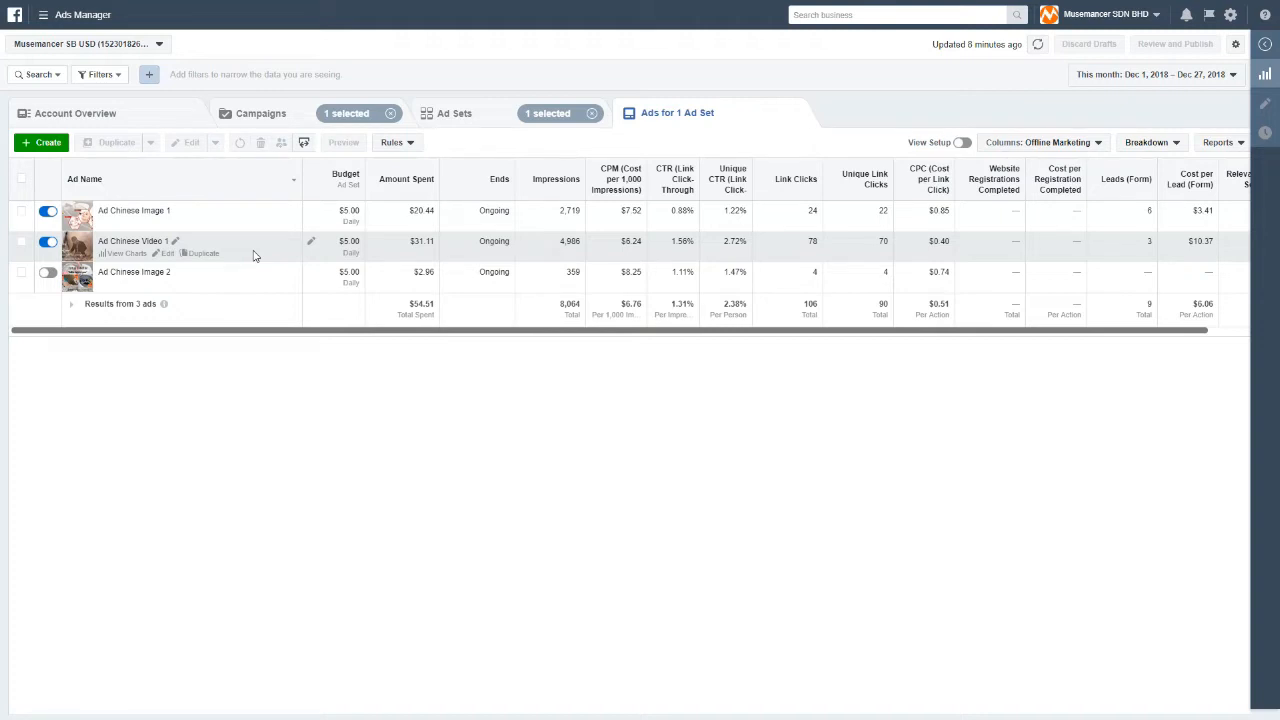
- Switch the ad set selection from FB IG JB 28-45 F Chinese to FB IG JB 28-45 F English and list its ads
click(424, 116)
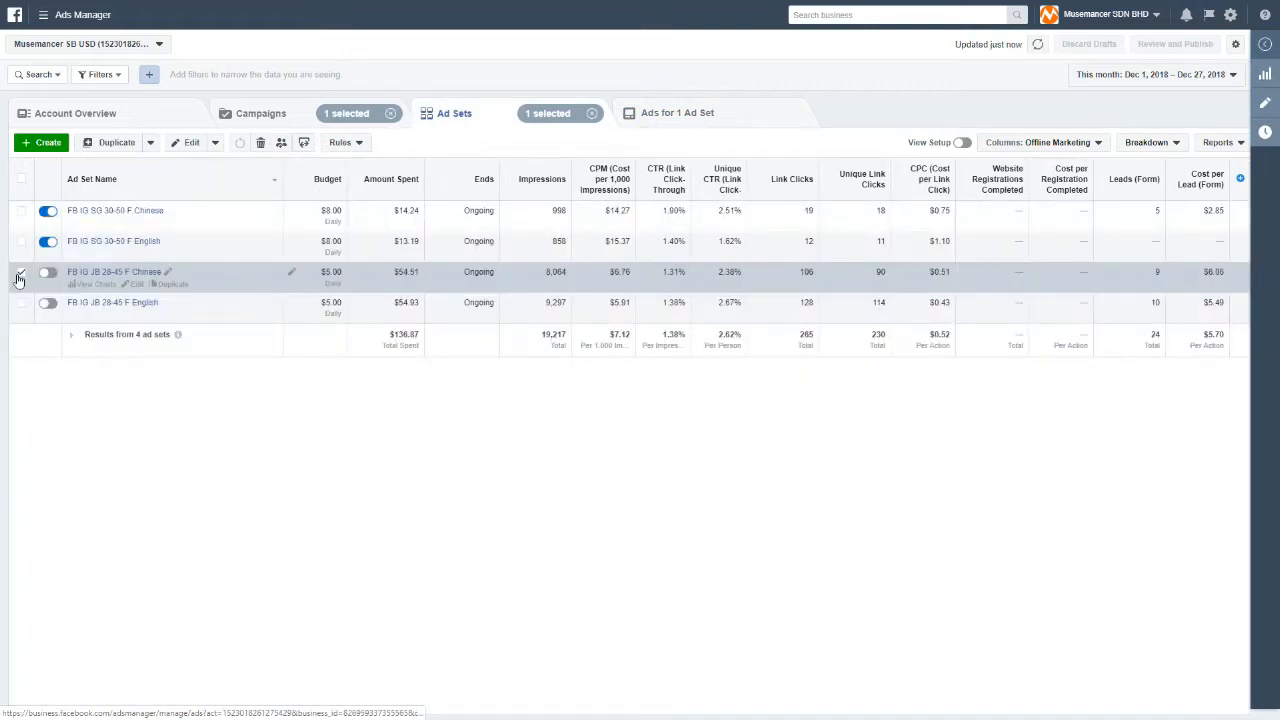
click(17, 276)
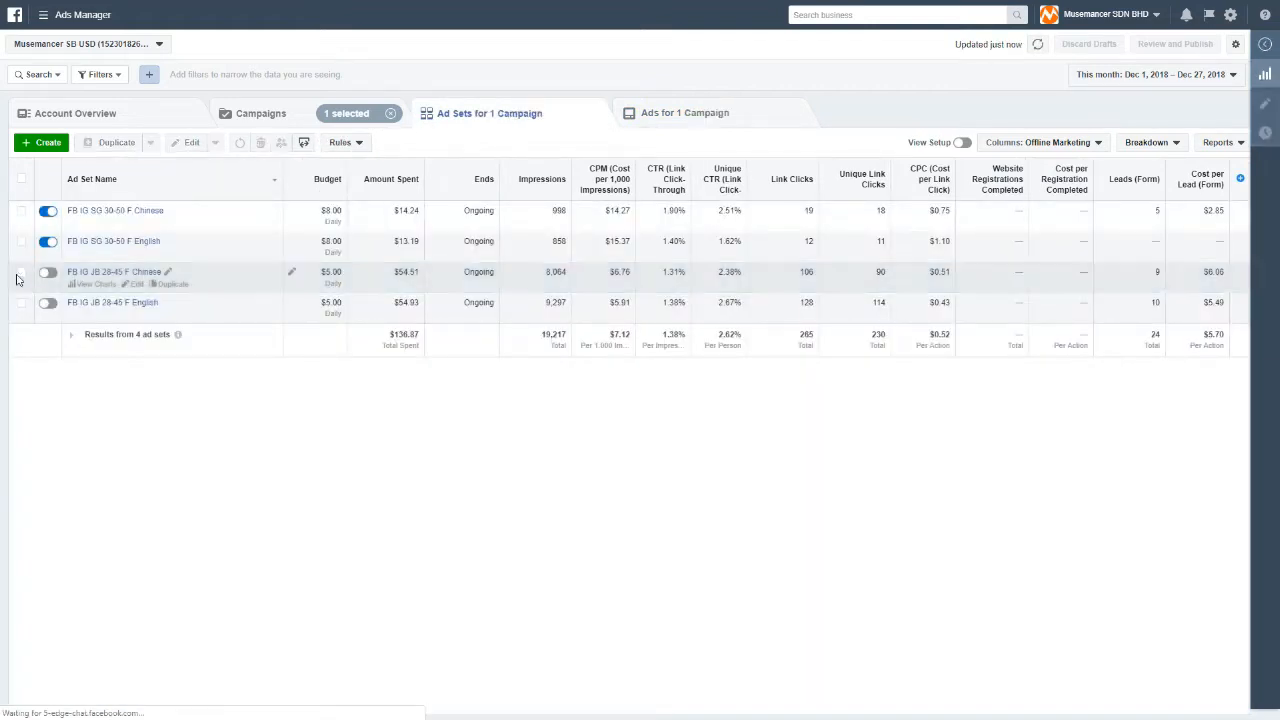
click(21, 304)
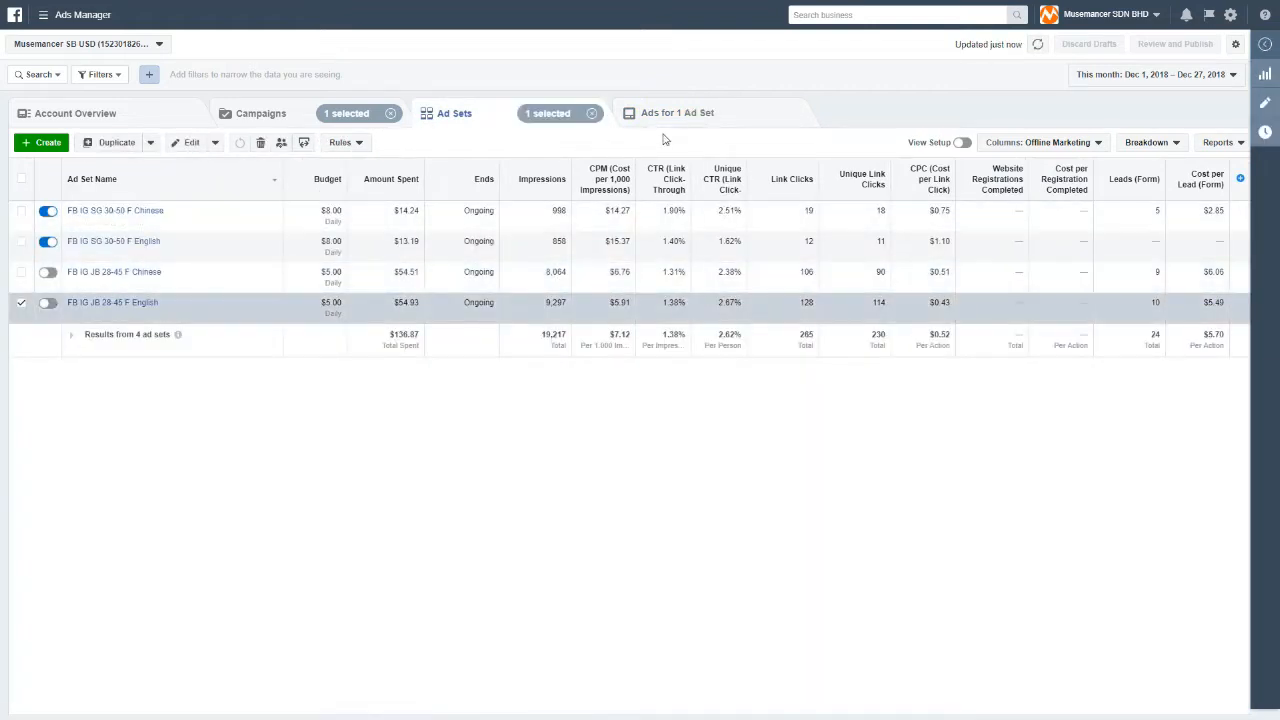
click(703, 116)
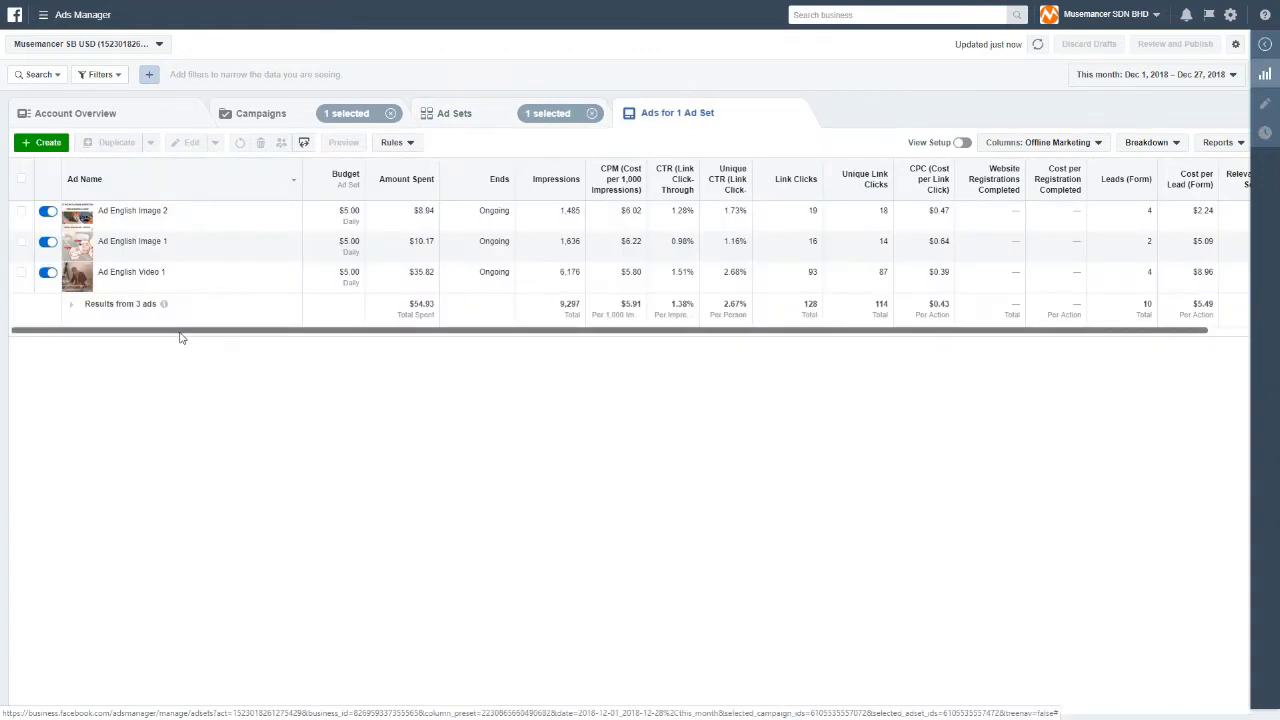
- Review the preview of Ad English Image 2 in its editor, collapse the editor and deselect the ad
click(164, 222)
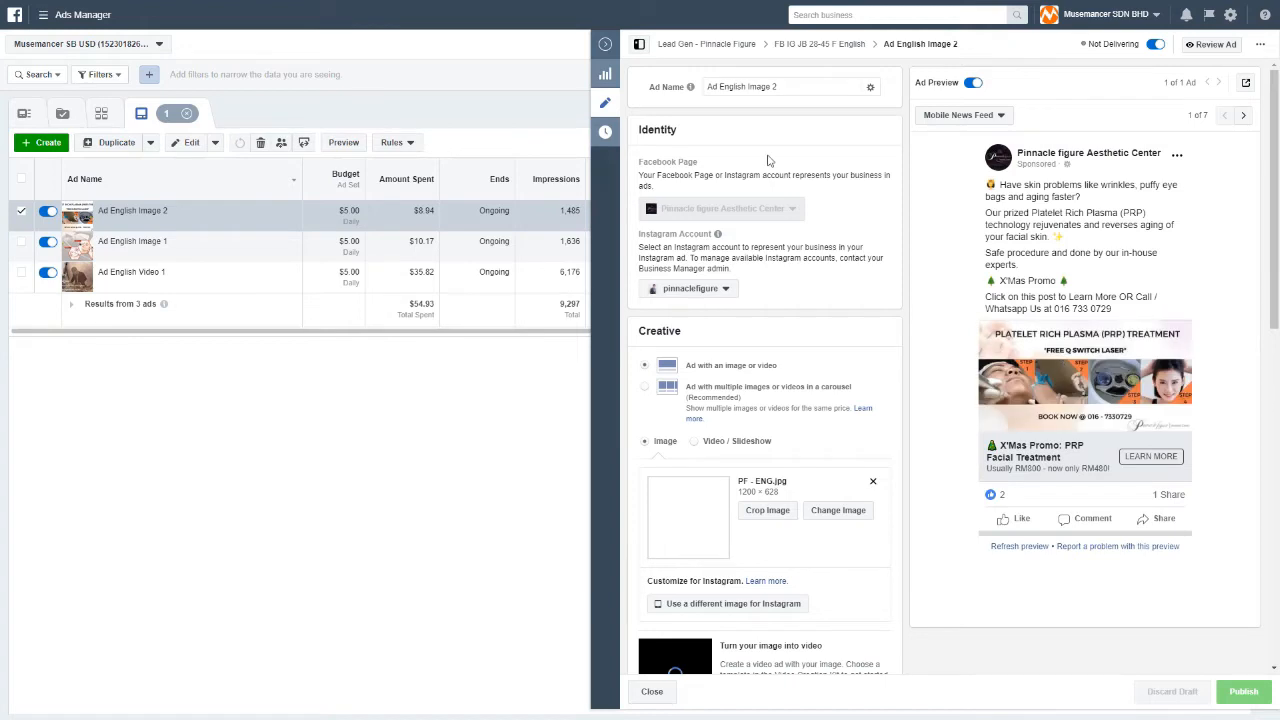
click(605, 44)
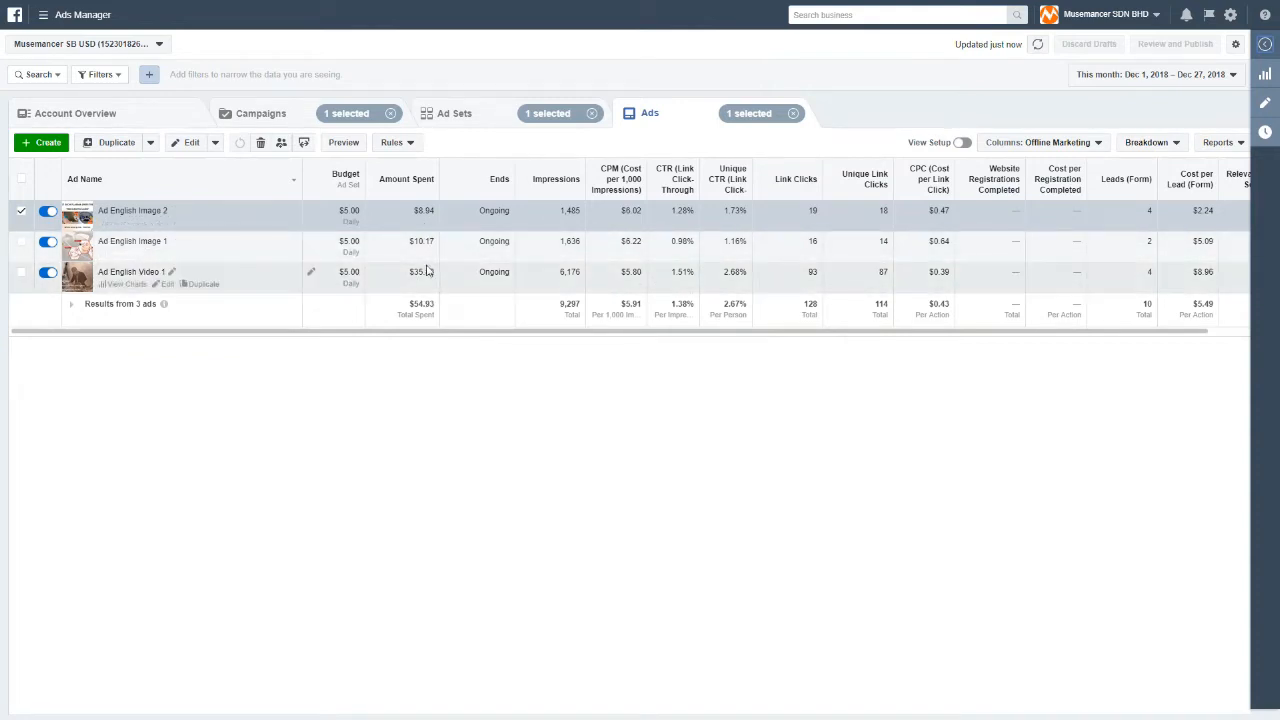
click(21, 211)
- Mark Ad English Video 1 and Ad English Image 2 in turn to compare their leads and cost per lead, leaving neither selected
click(21, 273)
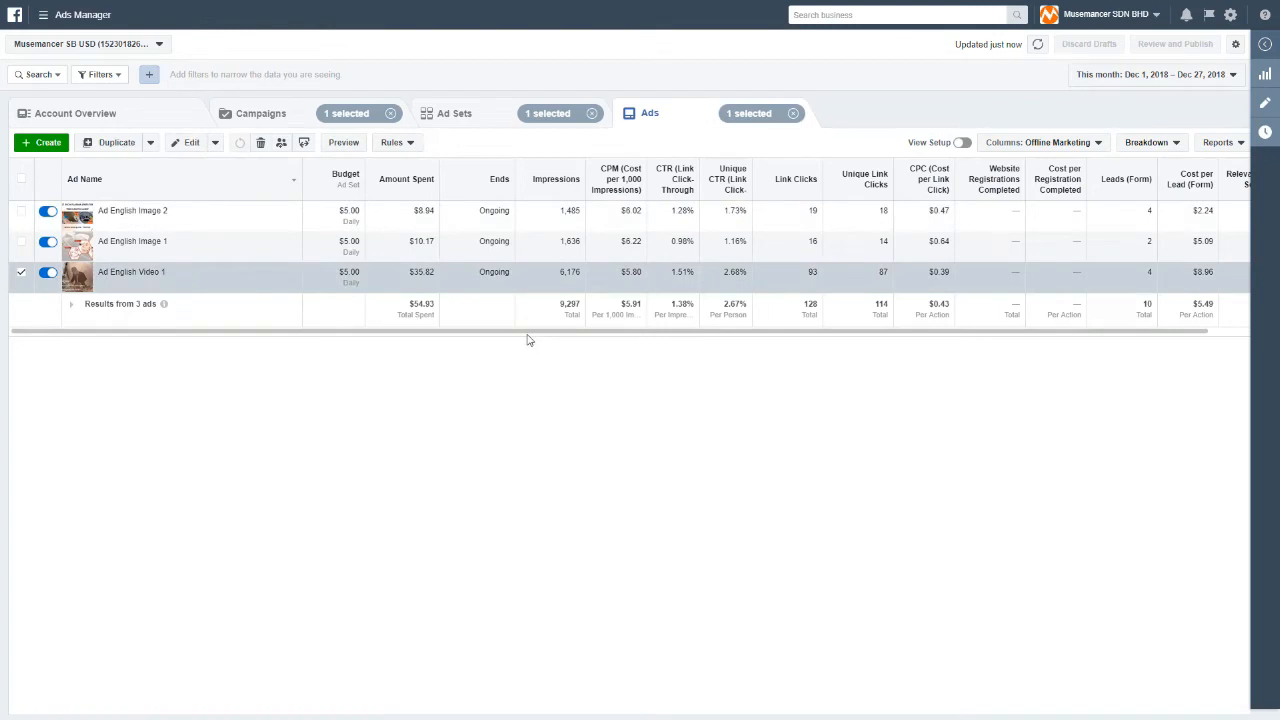
drag(529, 340, 608, 343)
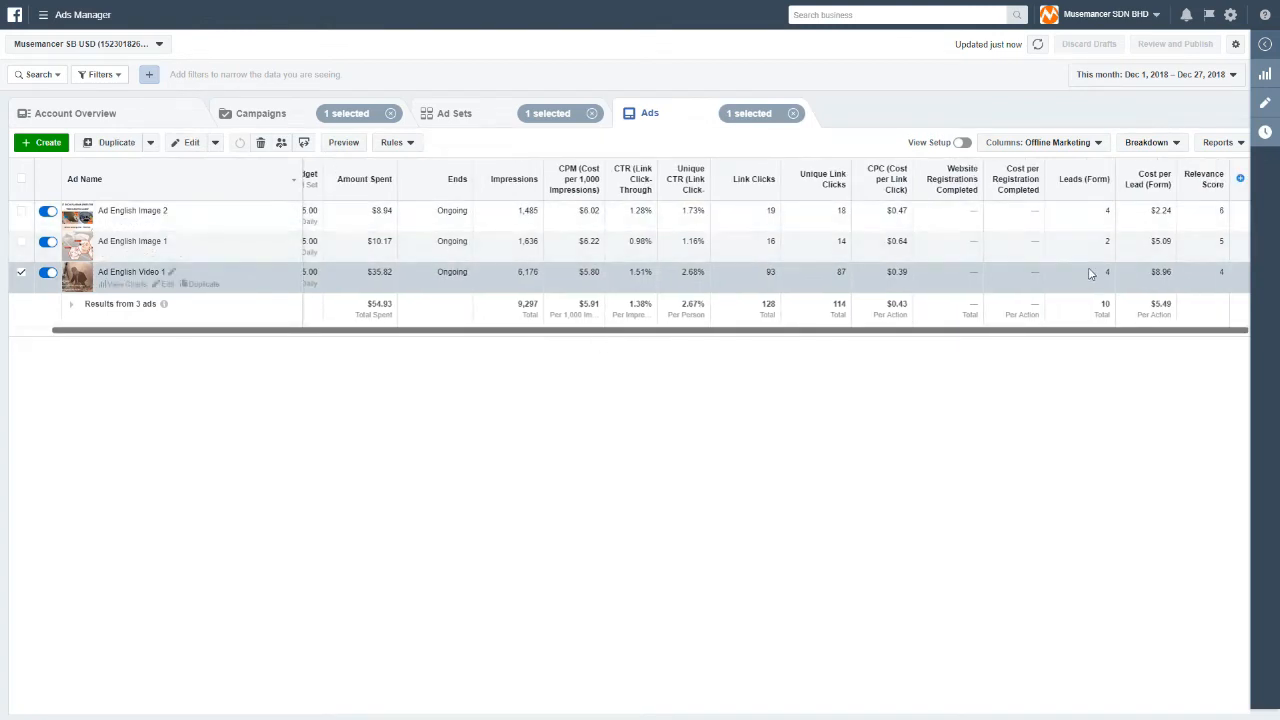
click(21, 272)
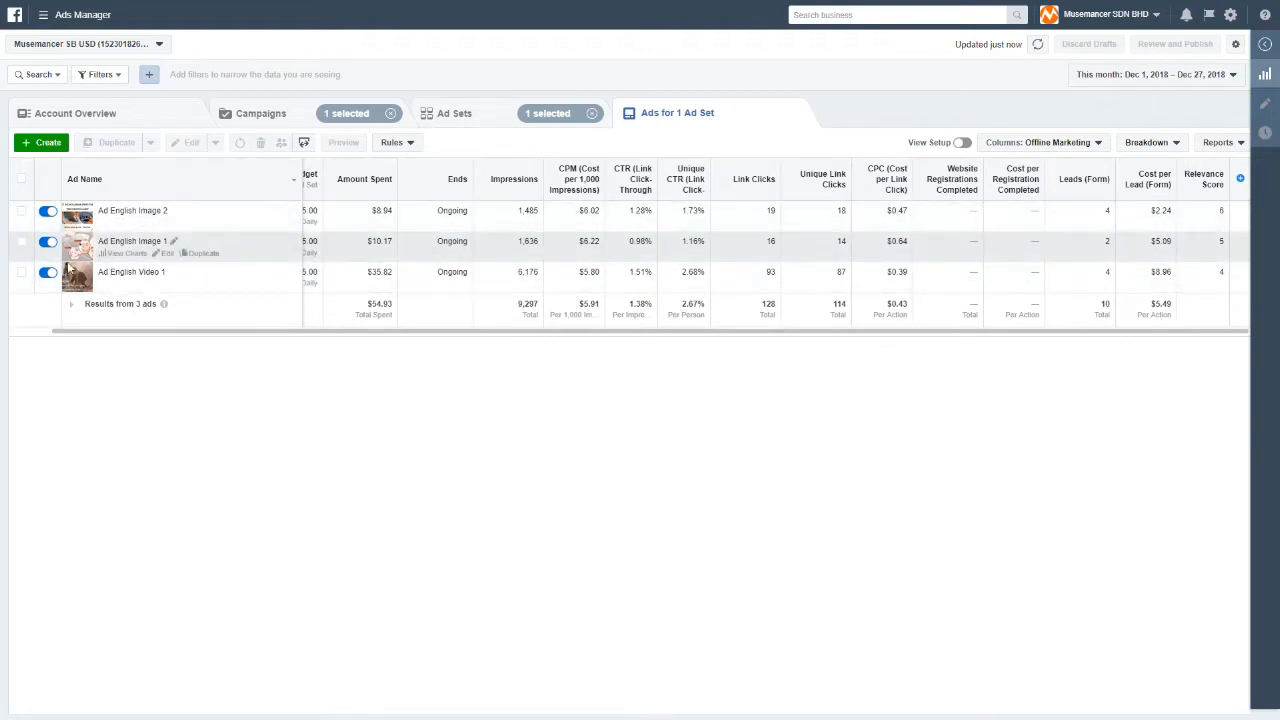
click(24, 212)
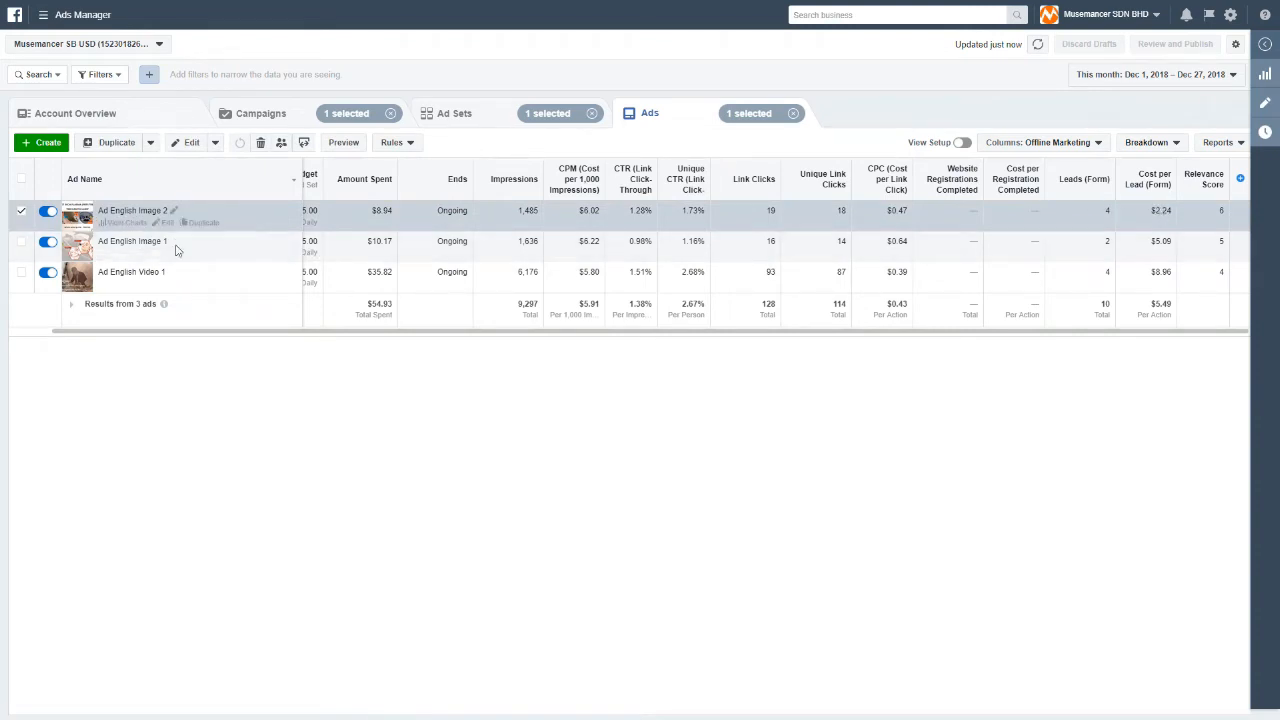
click(21, 214)
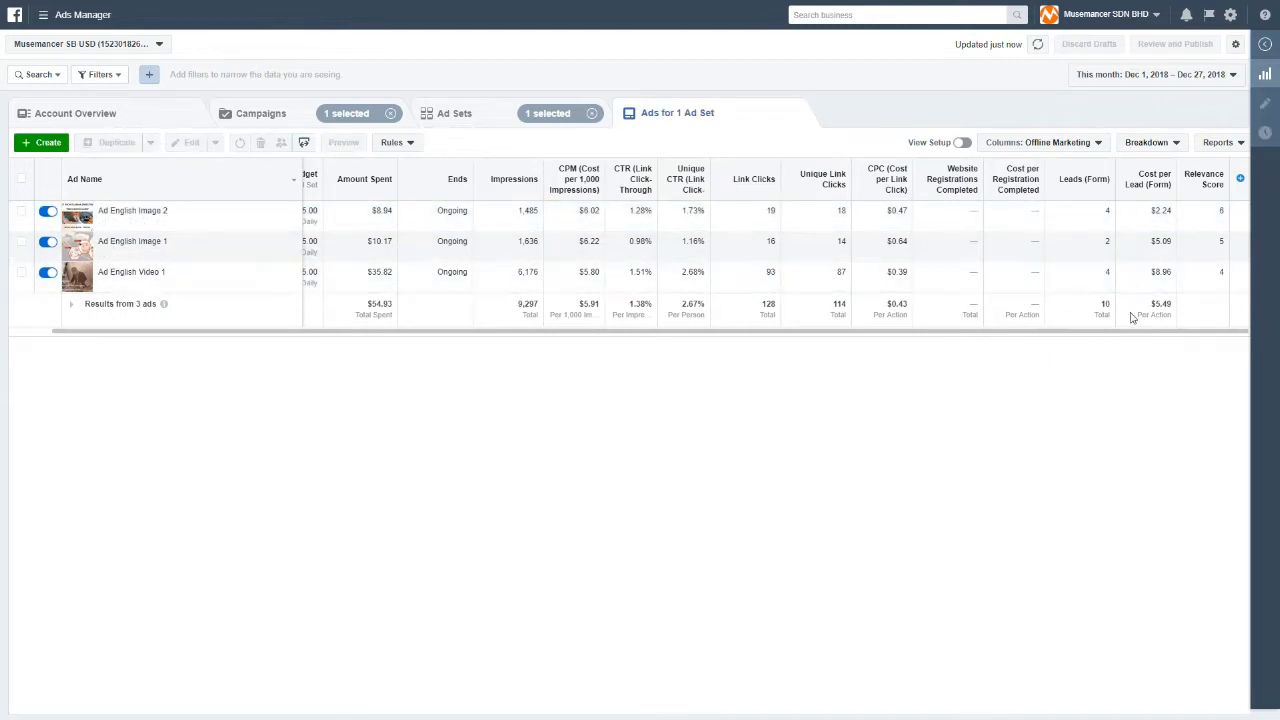
- Look across all result columns of the three English ads, from Budget to Relevance Score
scroll(1090, 338, left, 2)
scroll(1157, 357, right, 2)
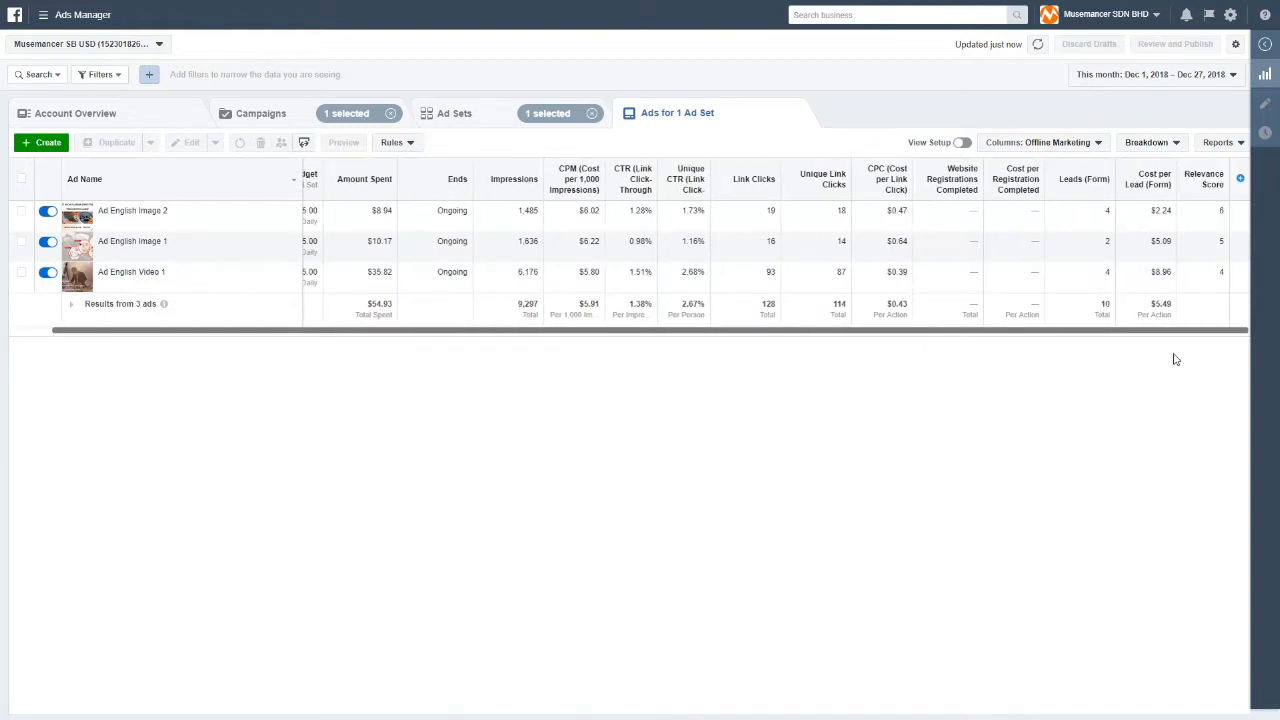
scroll(1171, 360, left, 2)
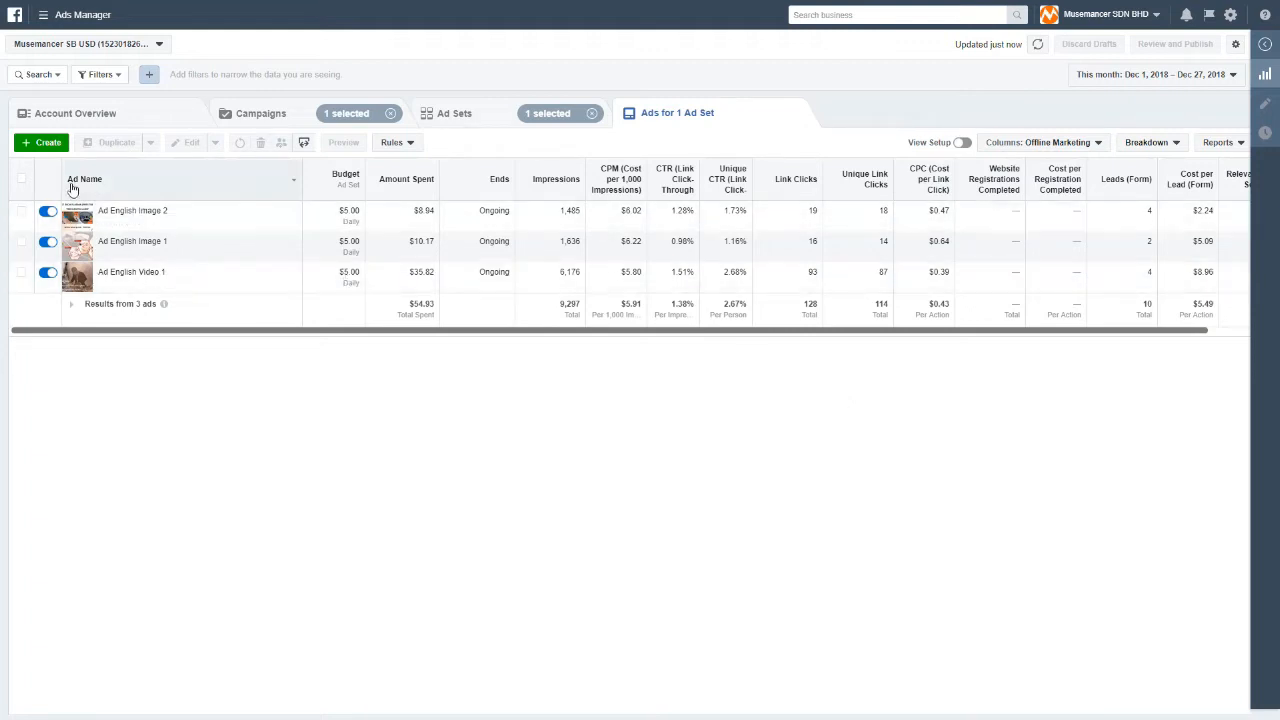
mouse_move(150, 212)
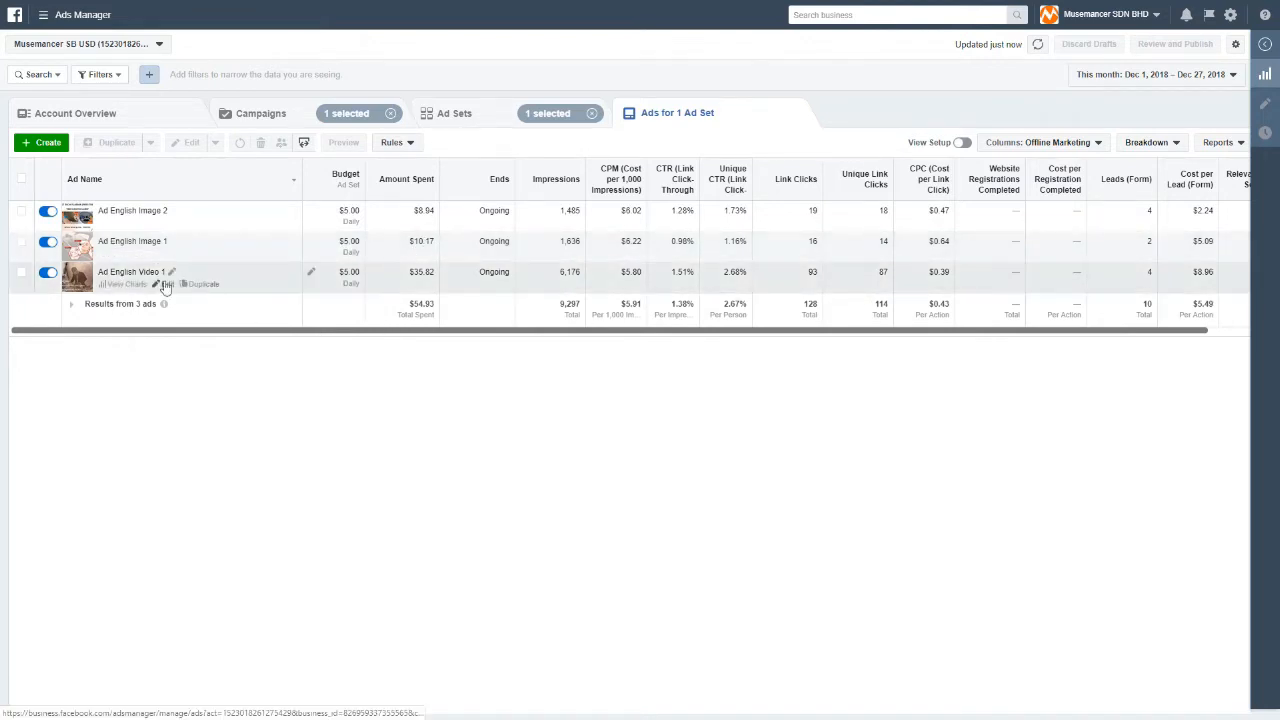
click(1241, 331)
drag(1228, 331, 1101, 352)
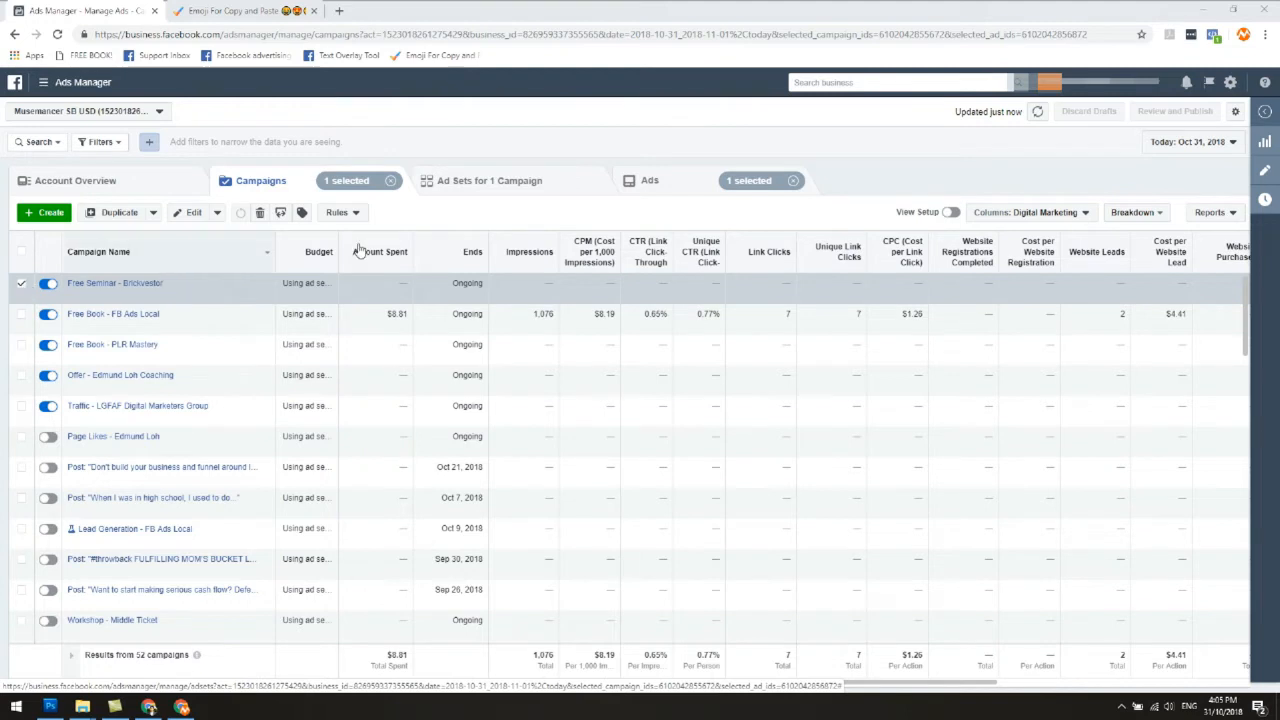
- Duplicate the Free Seminar - Brickvestor campaign's ad set FB IG PJ 25-40 MF Real Estate x Mid Value Goods once into the original campaign
click(473, 188)
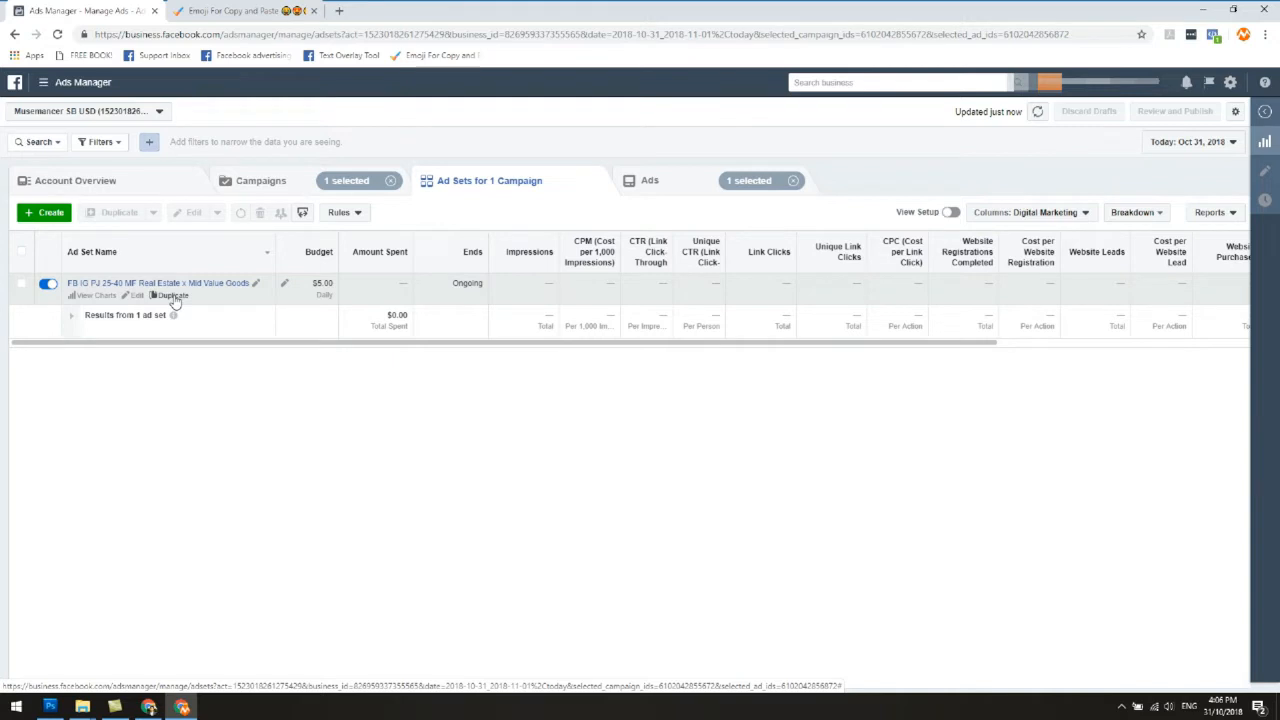
click(173, 297)
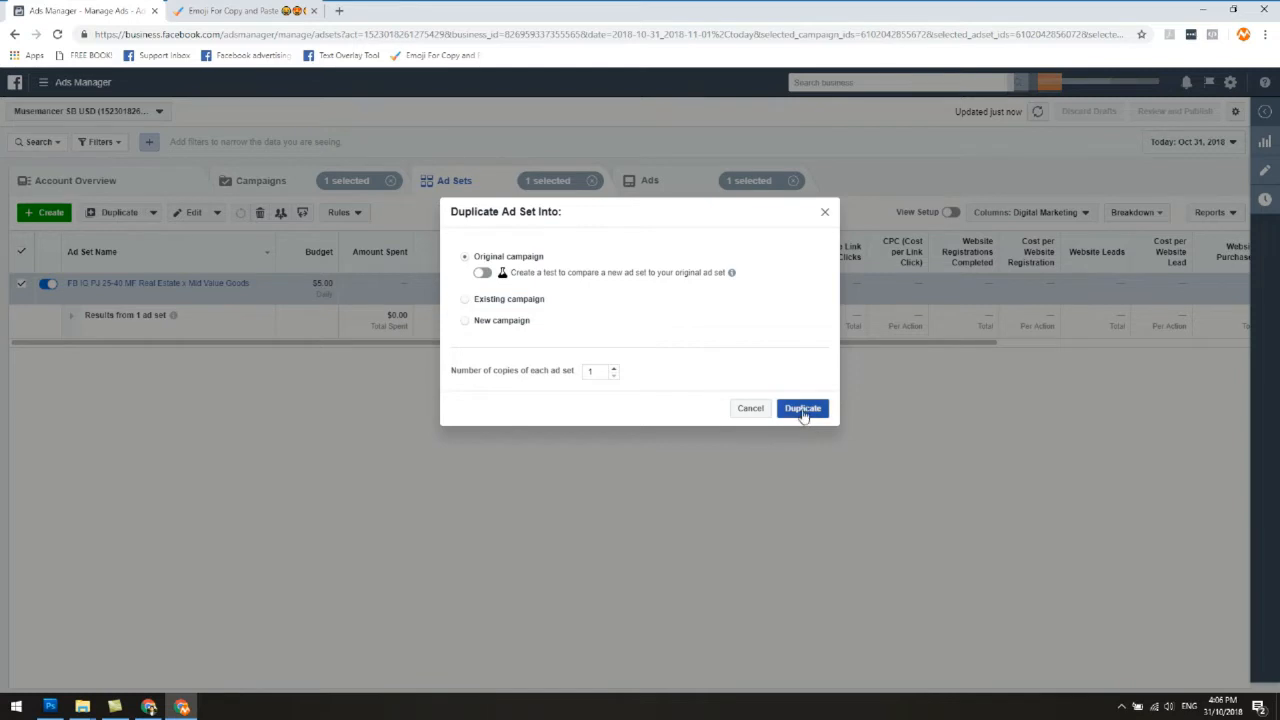
click(803, 410)
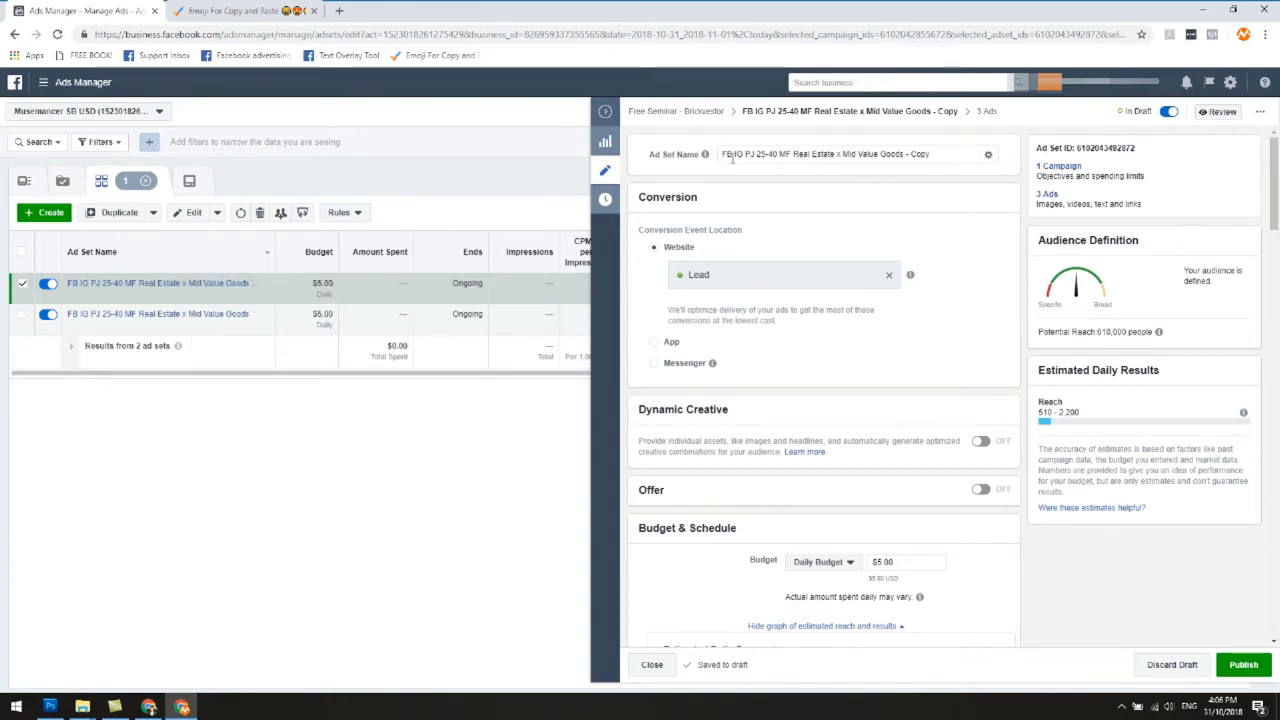
- Review the copied ad set's name, conversion location, dynamic creative, offer, and budget and schedule settings
drag(901, 154, 940, 154)
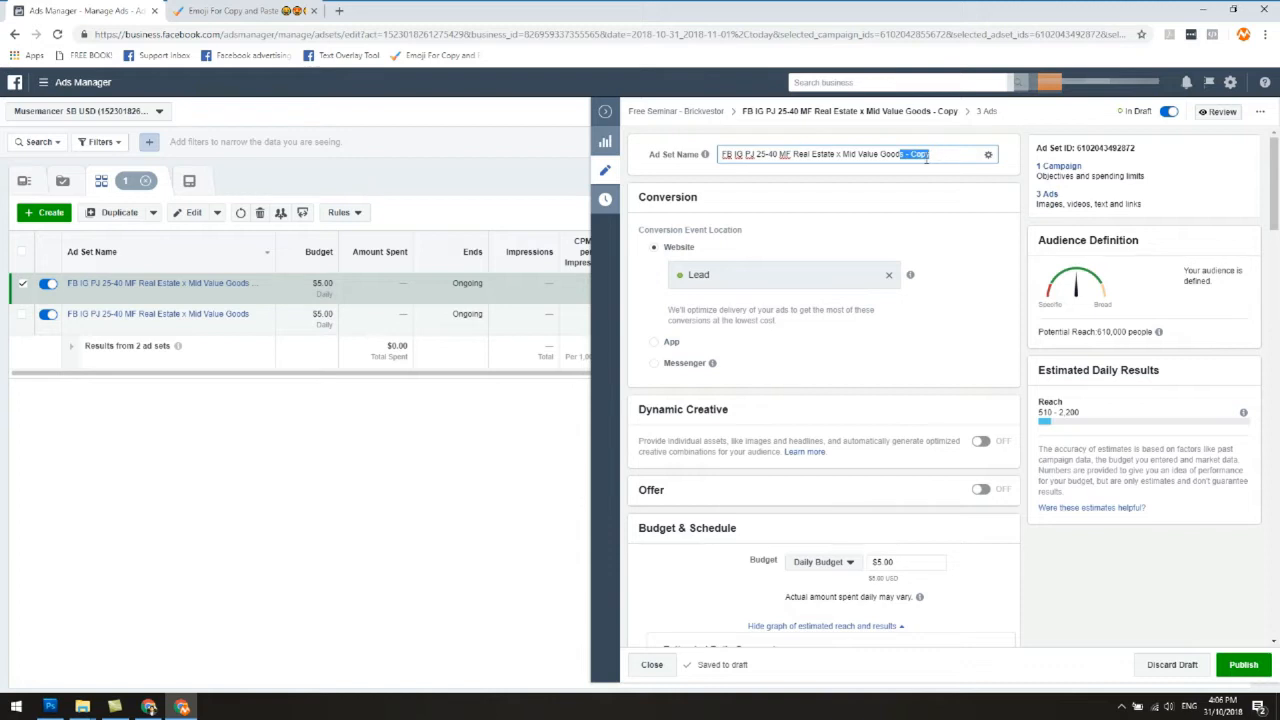
click(918, 183)
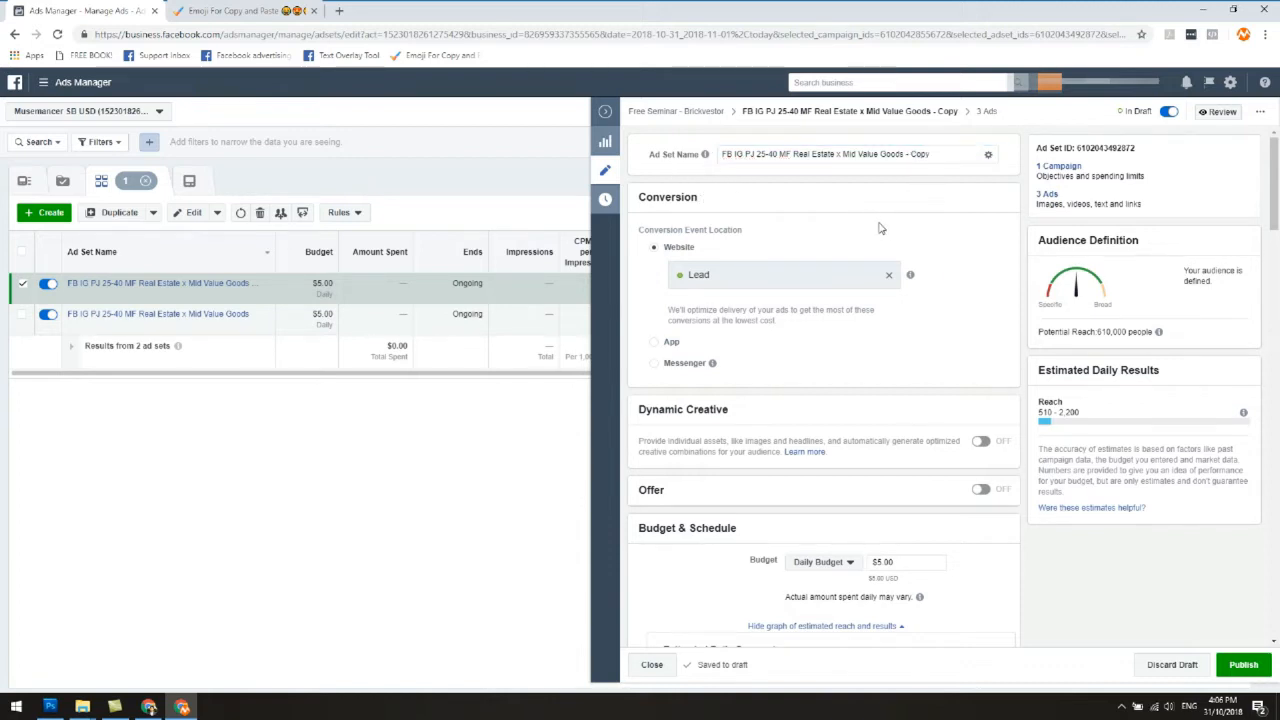
scroll(893, 240, down, 1)
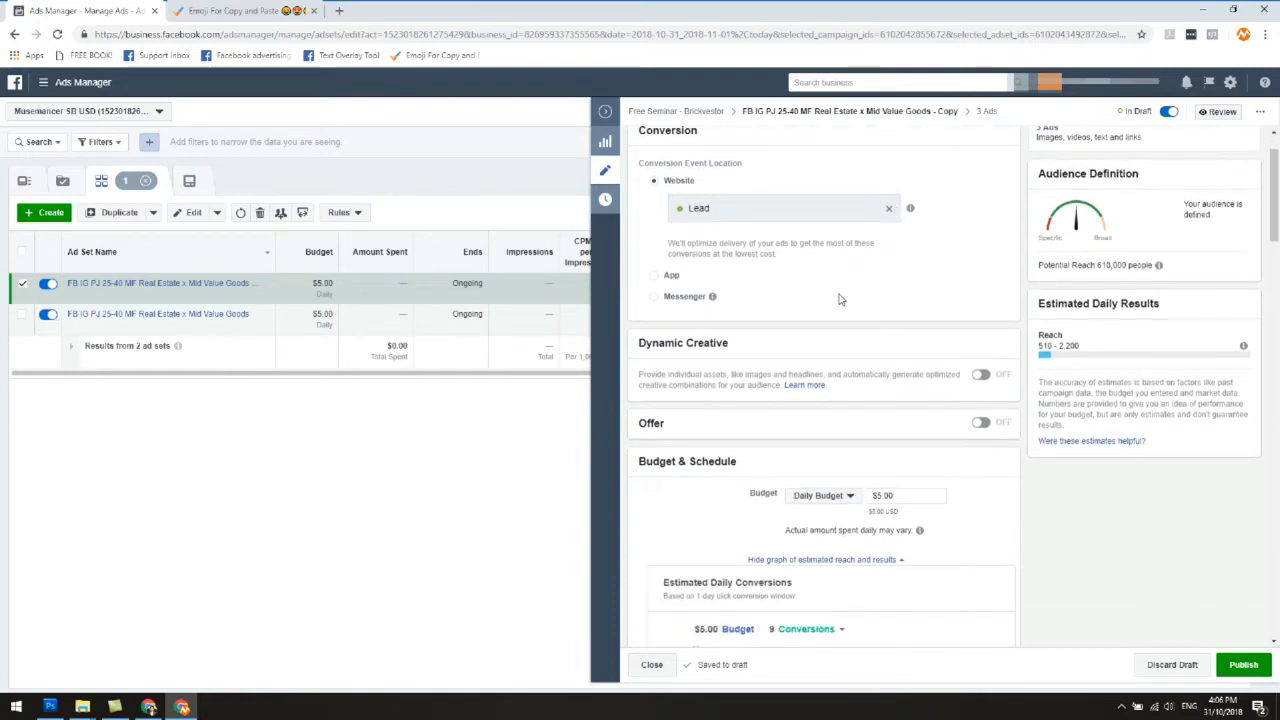
scroll(815, 292, up, 1)
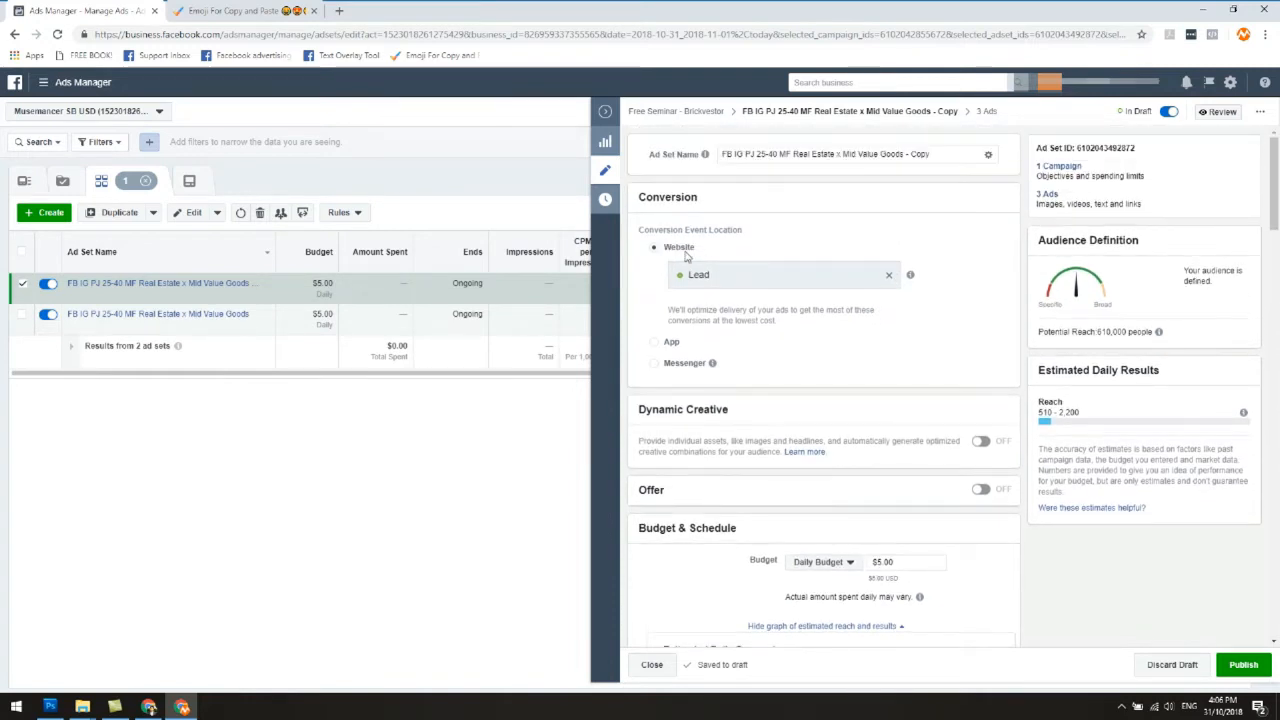
scroll(710, 355, down, 1)
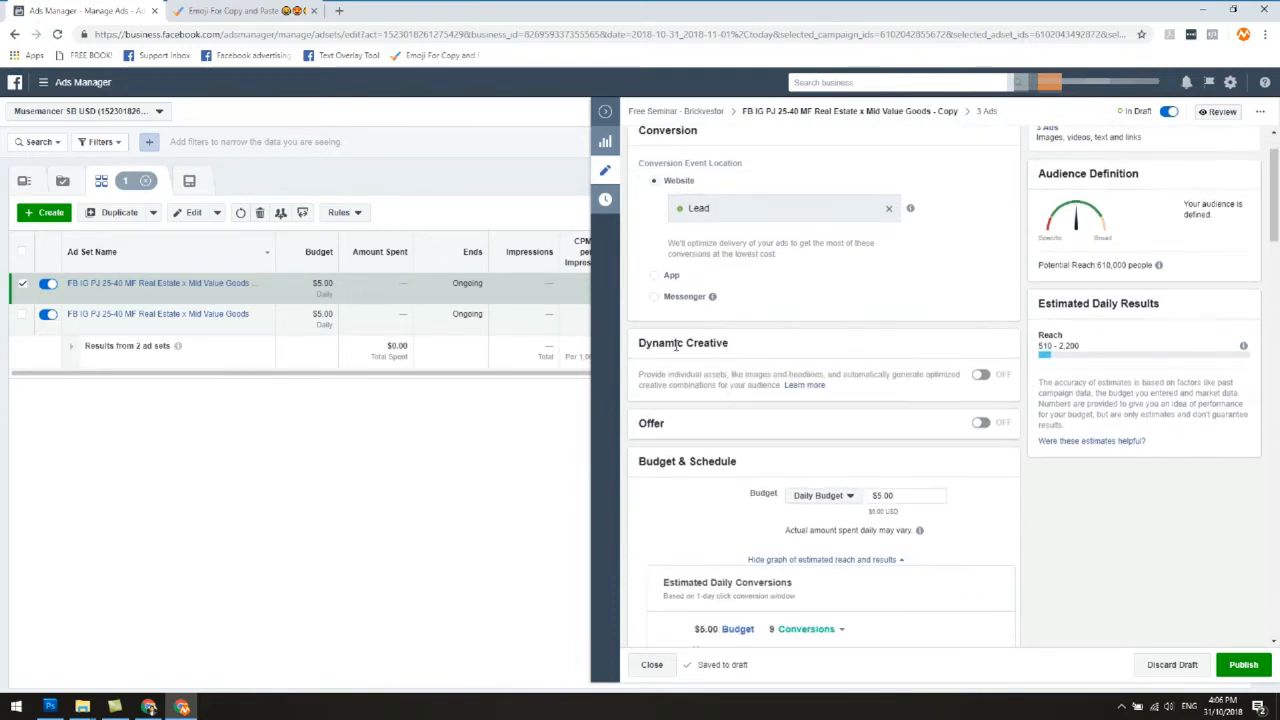
scroll(730, 360, down, 2)
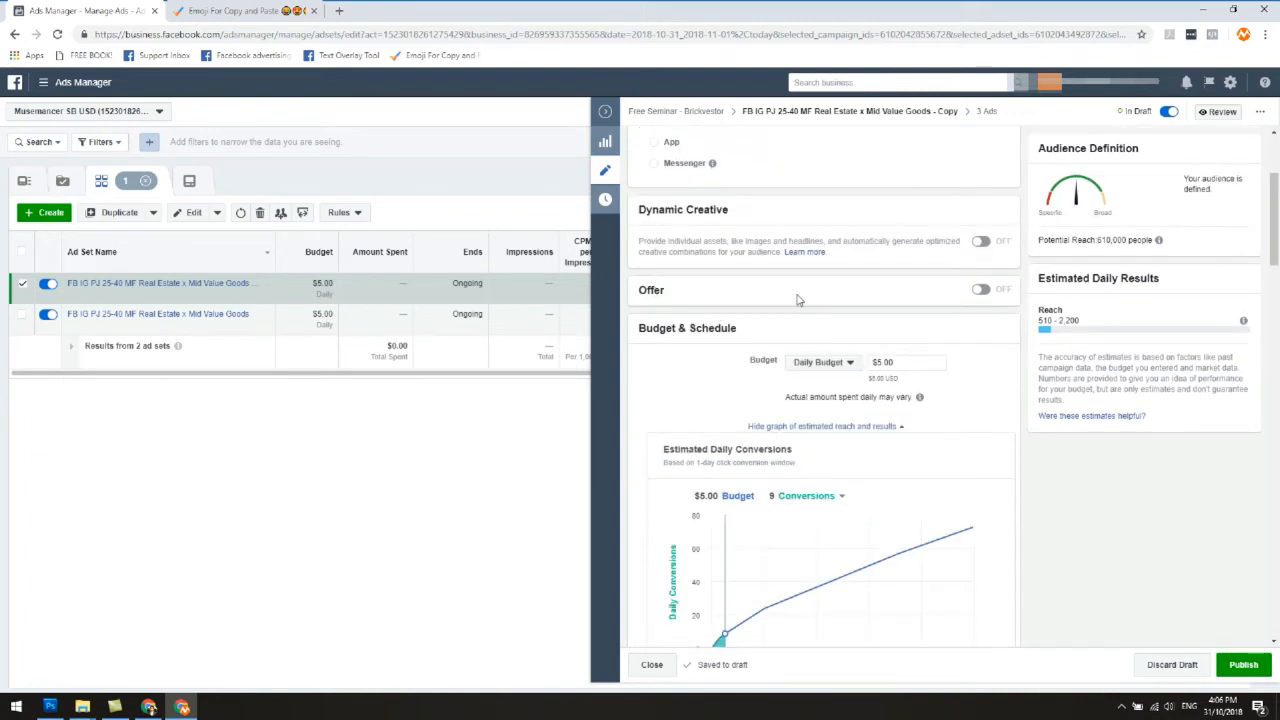
scroll(759, 310, down, 1)
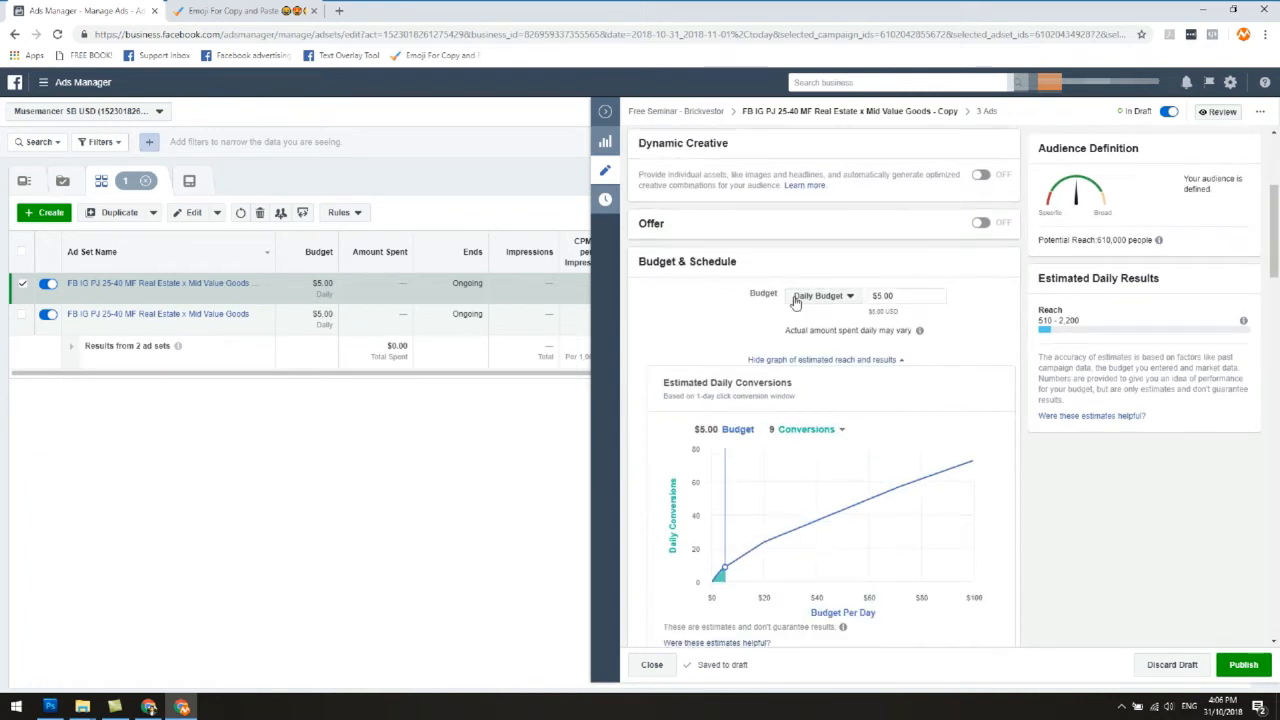
scroll(926, 314, down, 2)
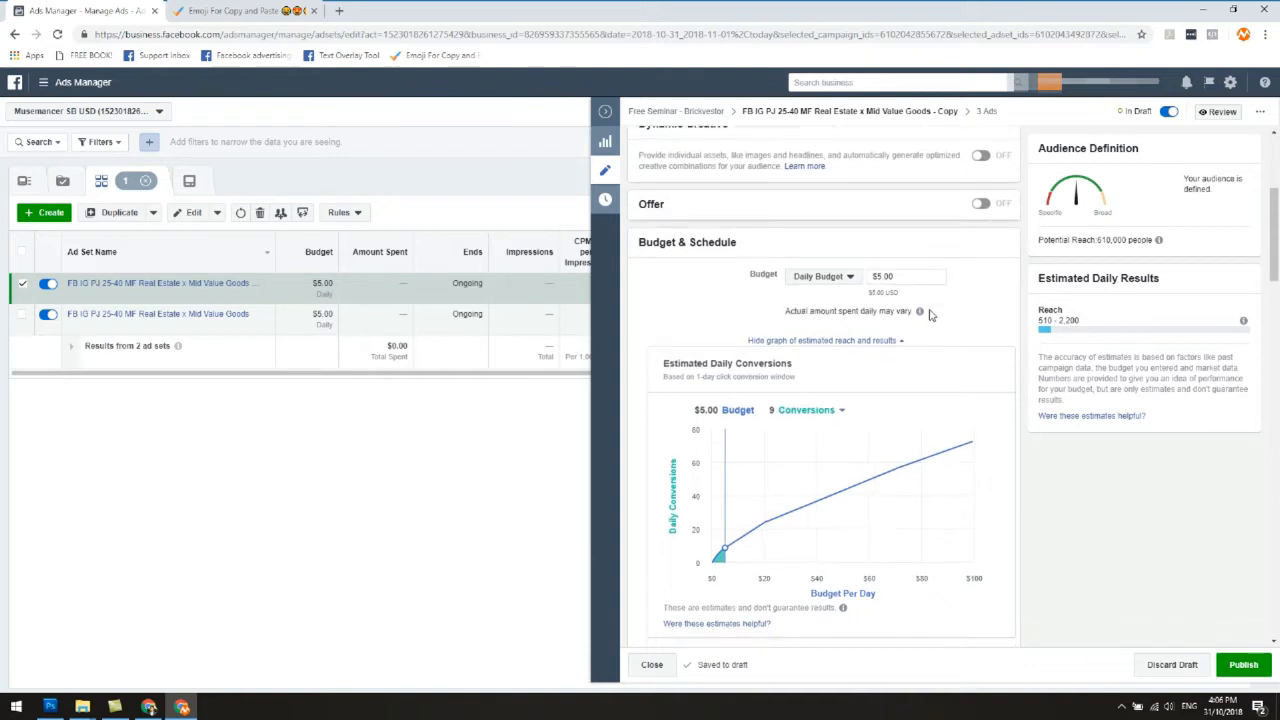
scroll(874, 275, up, 2)
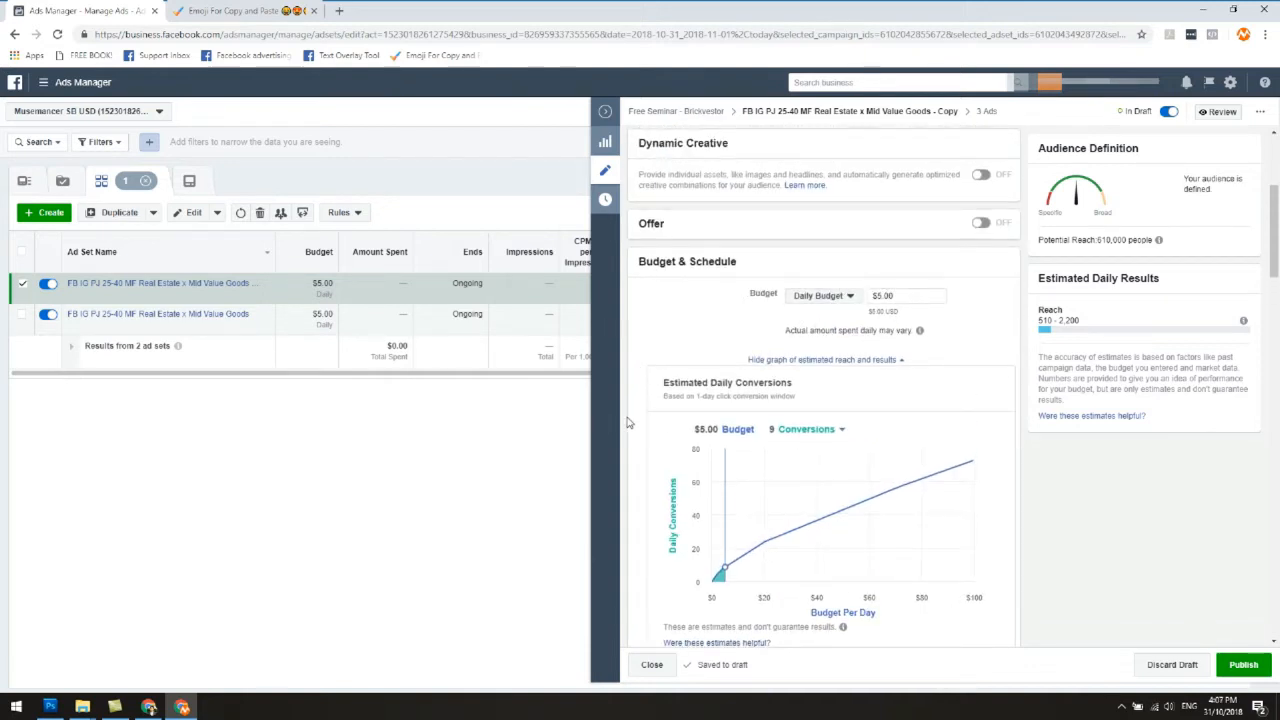
scroll(862, 406, down, 3)
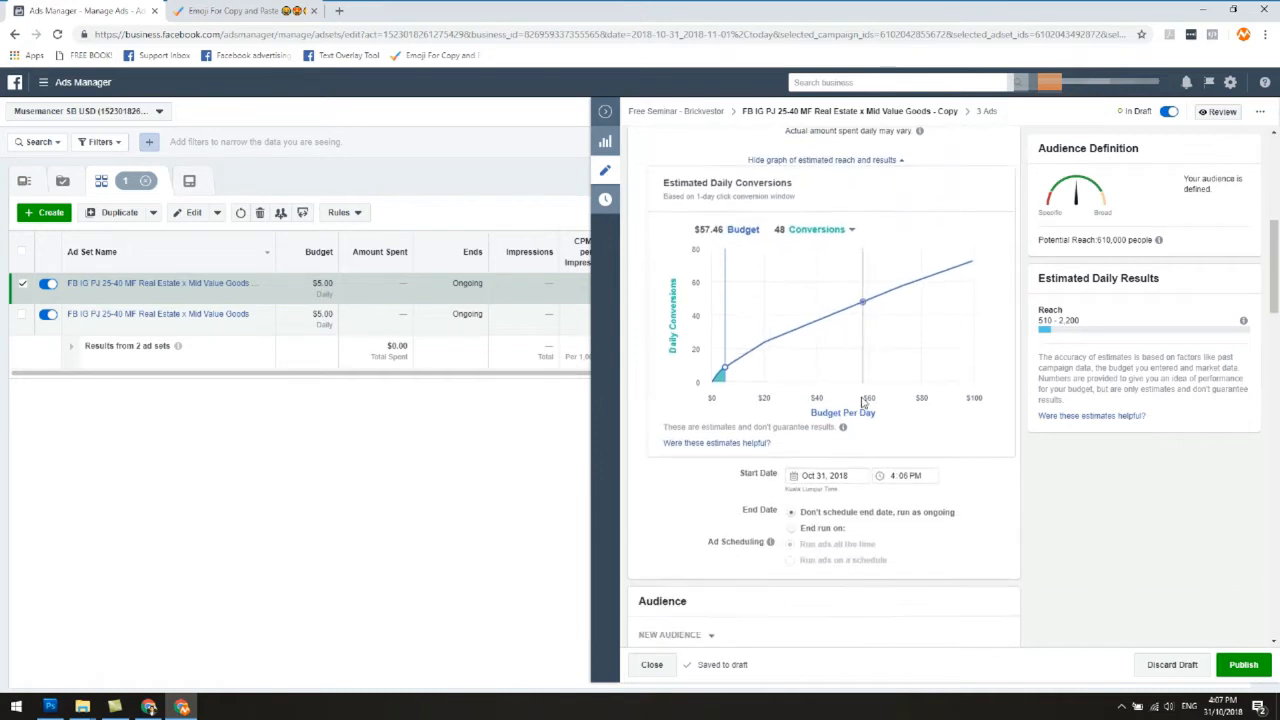
- Examine the copied ad set's audience settings, from custom audiences, locations, age and languages down to detailed targeting
scroll(803, 396, down, 2)
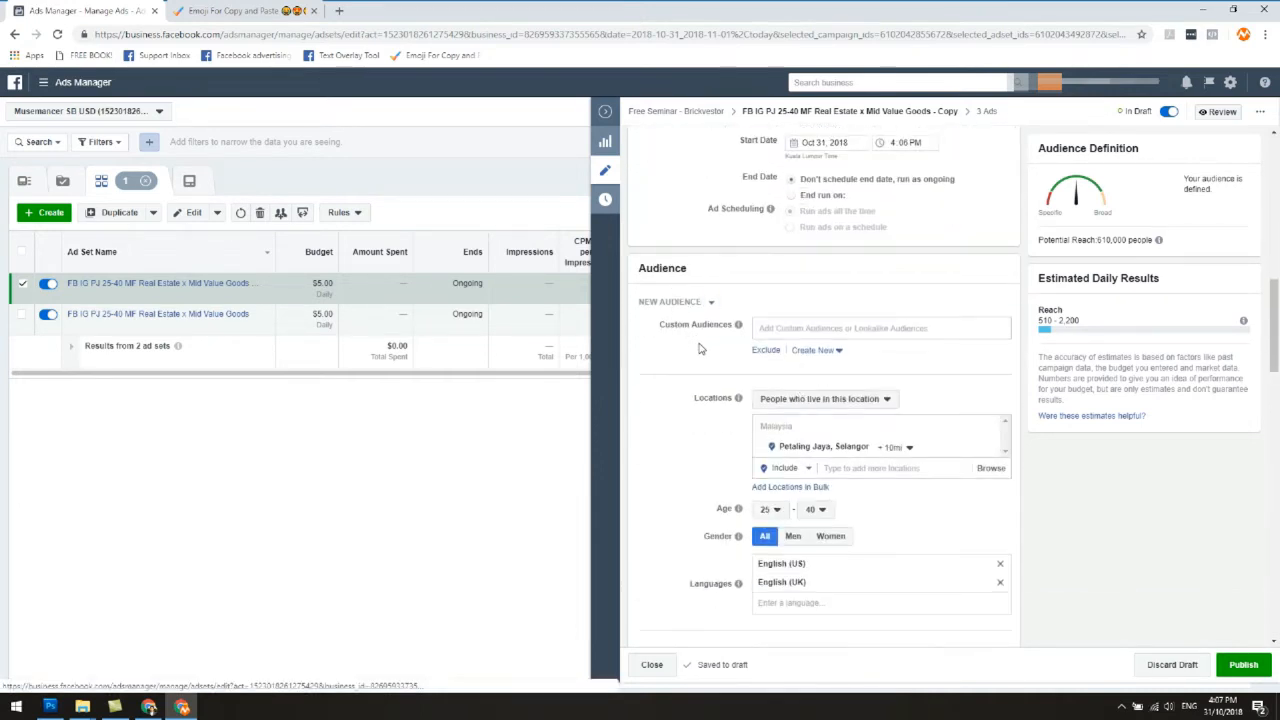
scroll(700, 345, down, 1)
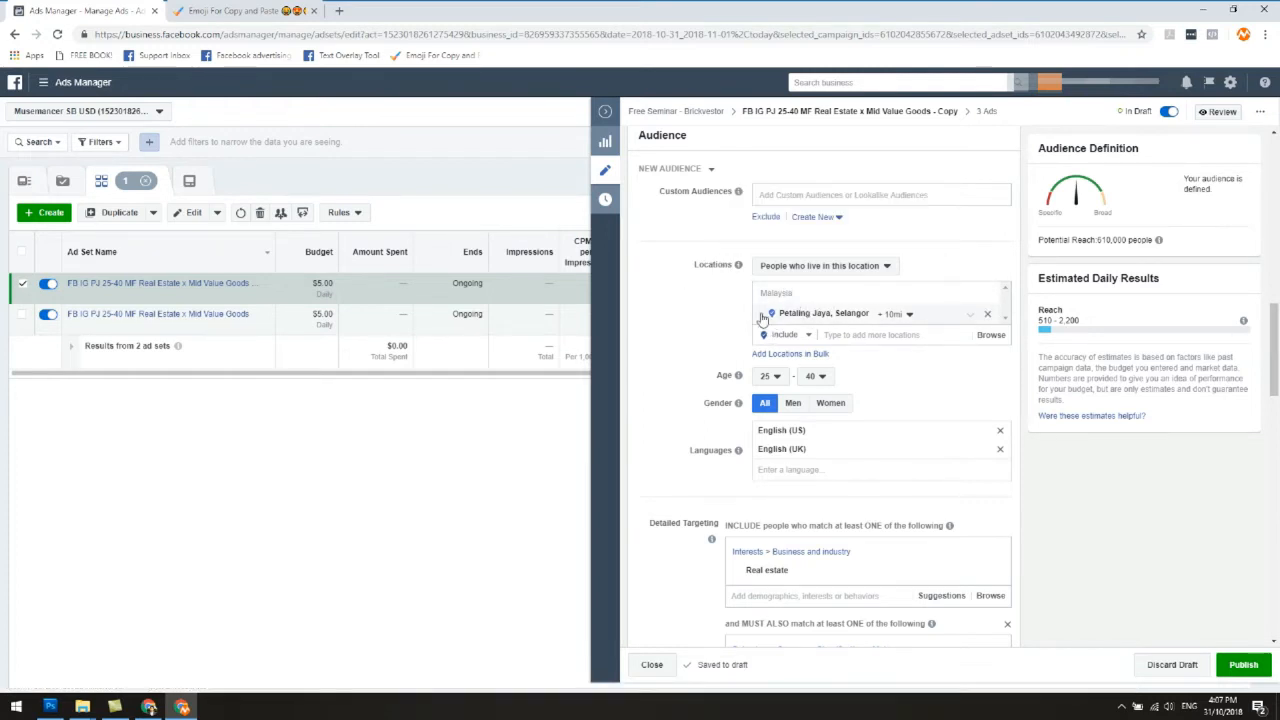
scroll(677, 354, down, 2)
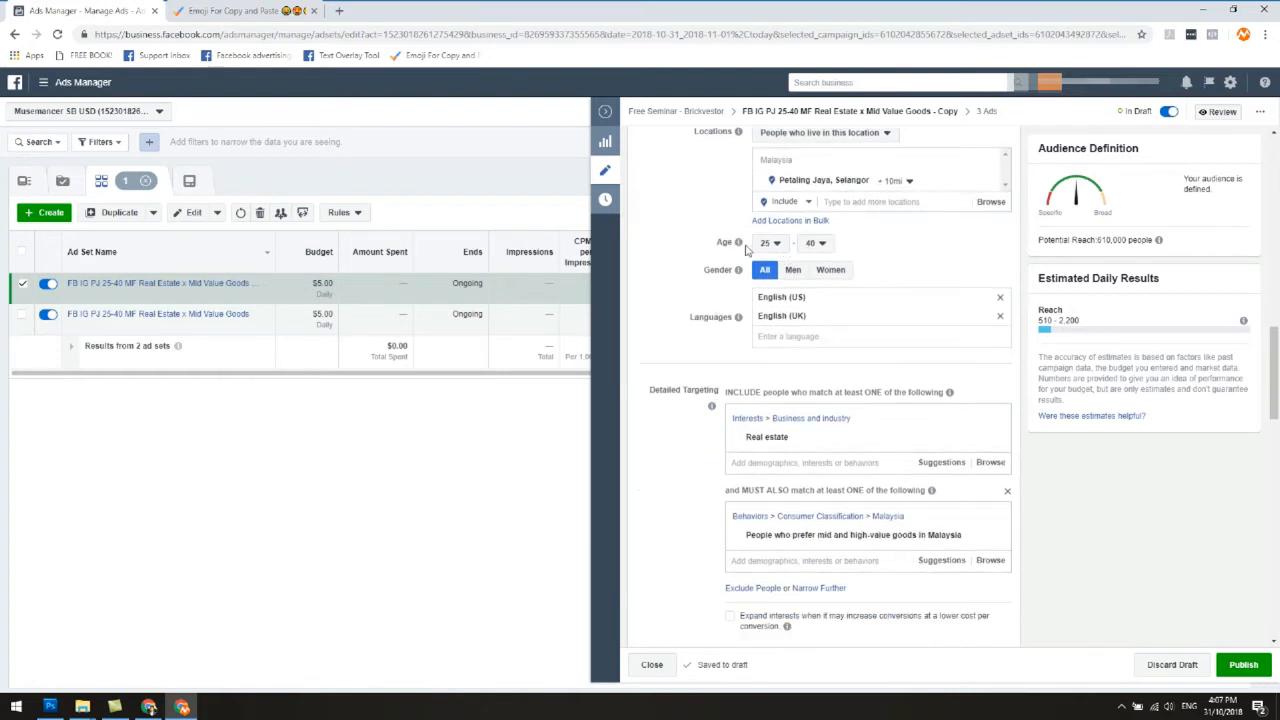
mouse_move(740, 272)
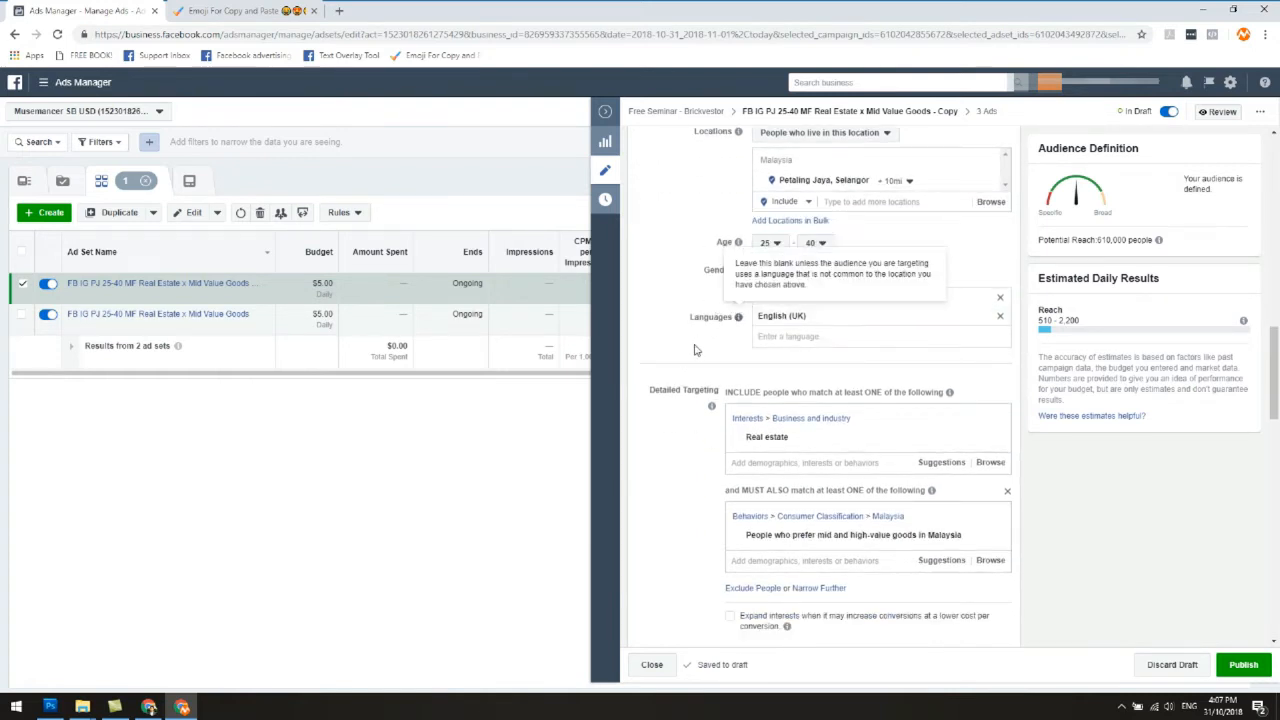
scroll(695, 350, down, 1)
scroll(691, 355, down, 1)
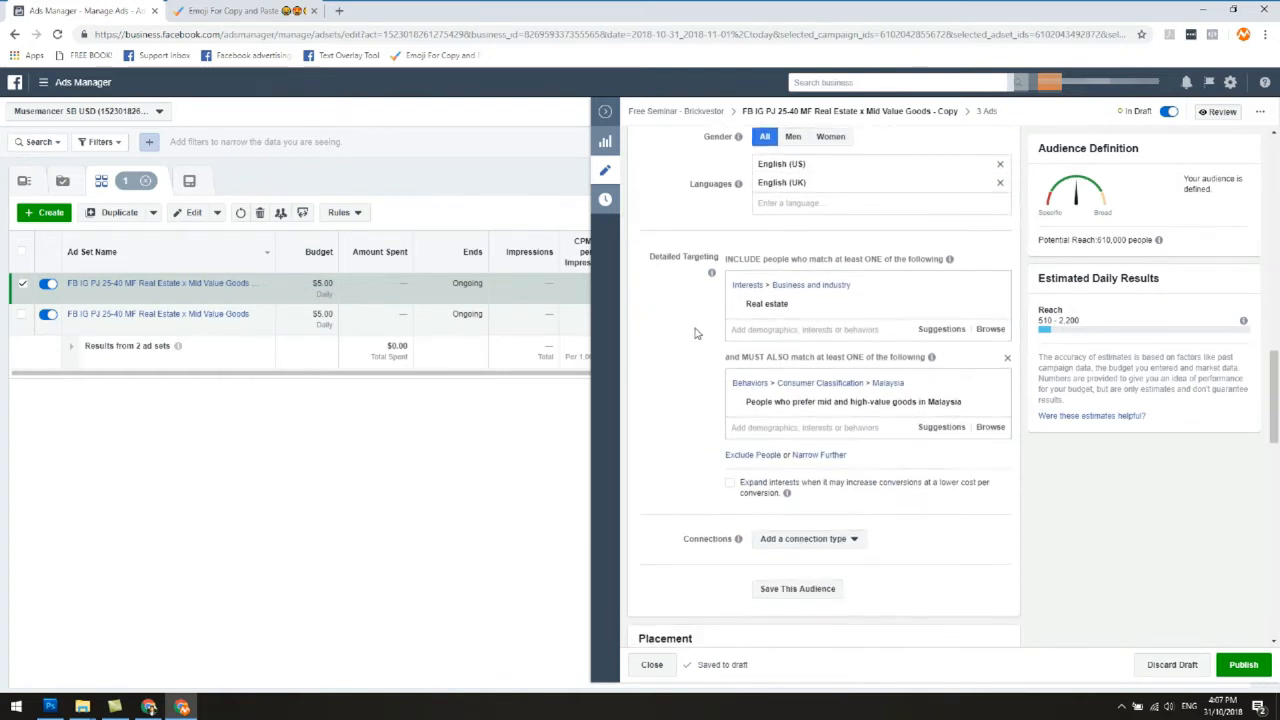
- Try Wealth Creation as an included interest in the detailed targeting and remove it again
mouse_move(795, 318)
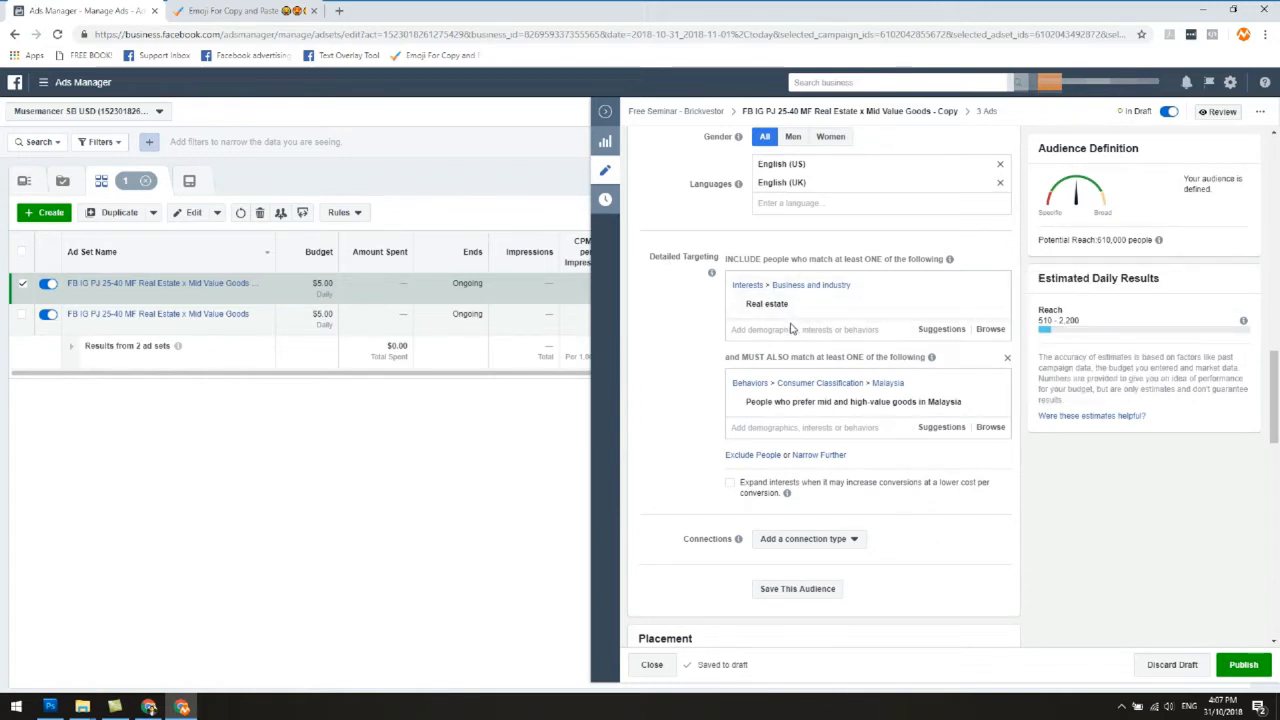
text(Wealth Creation)
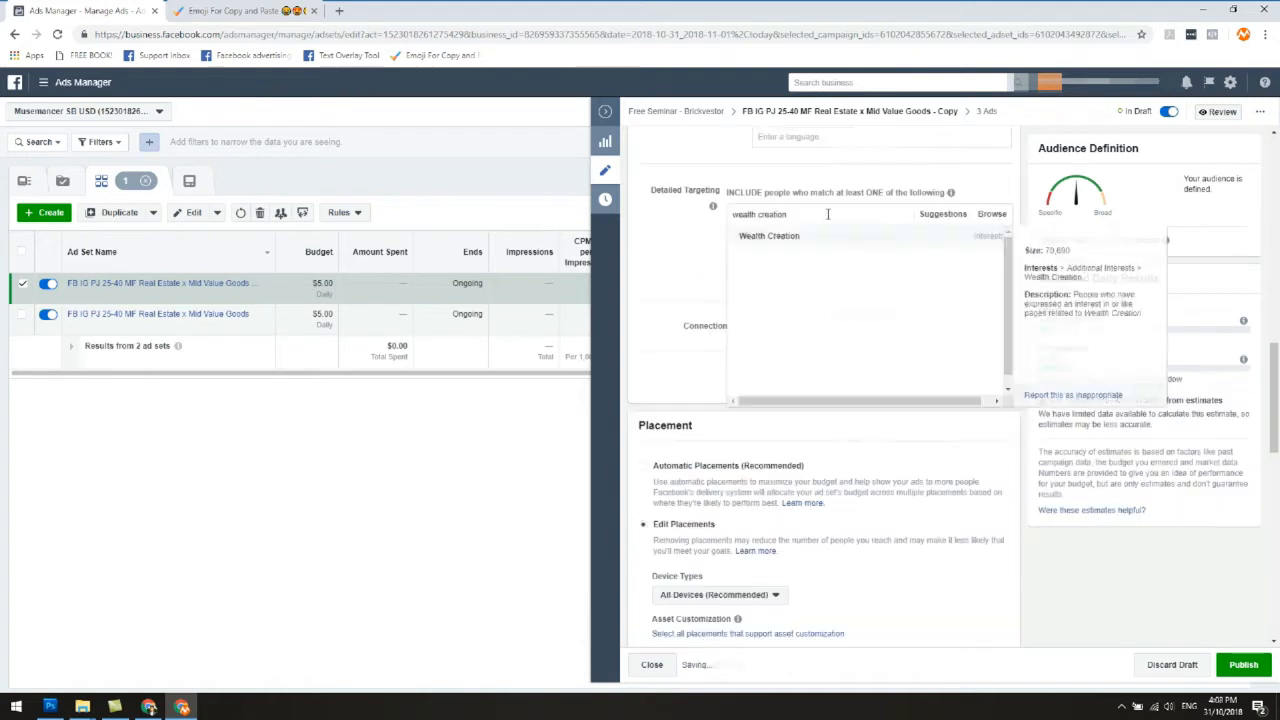
click(774, 234)
click(993, 220)
- Search the detailed targeting for passive income and include the Passive income interest
click(786, 215)
text(passive income)
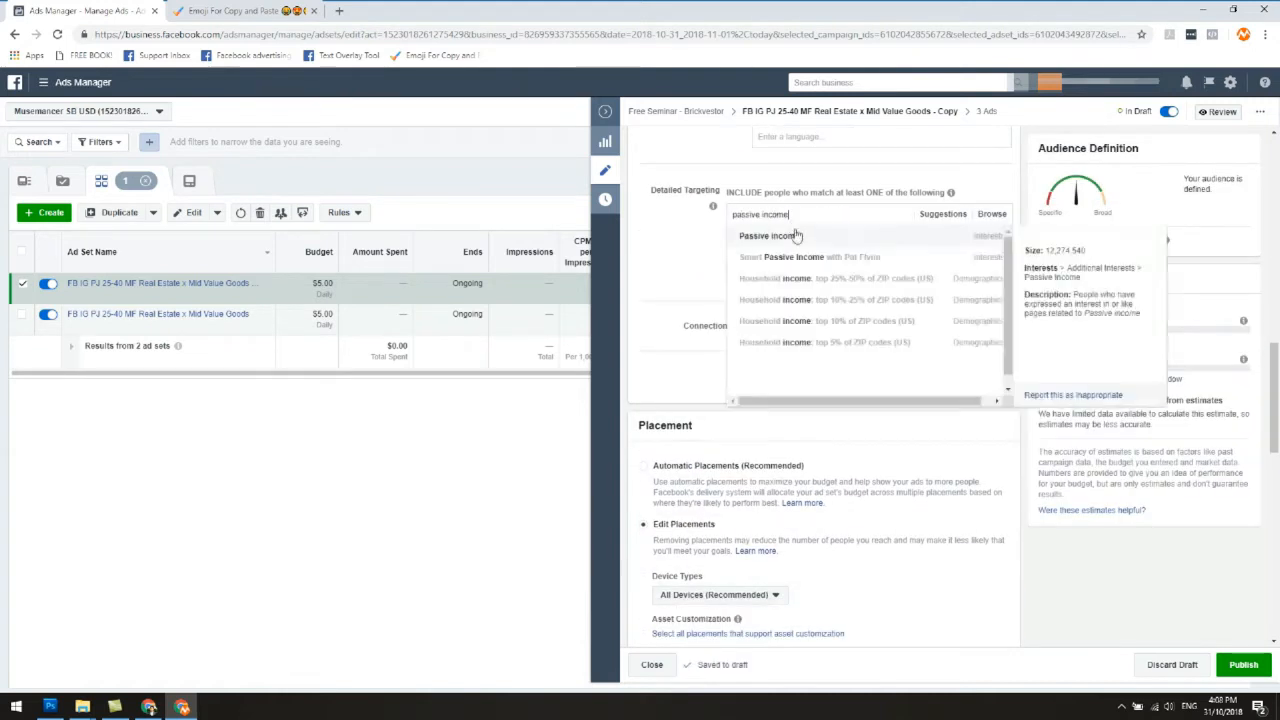
click(798, 236)
- Search the detailed targeting for residual income and for financial freedom
click(773, 261)
text(residual income)
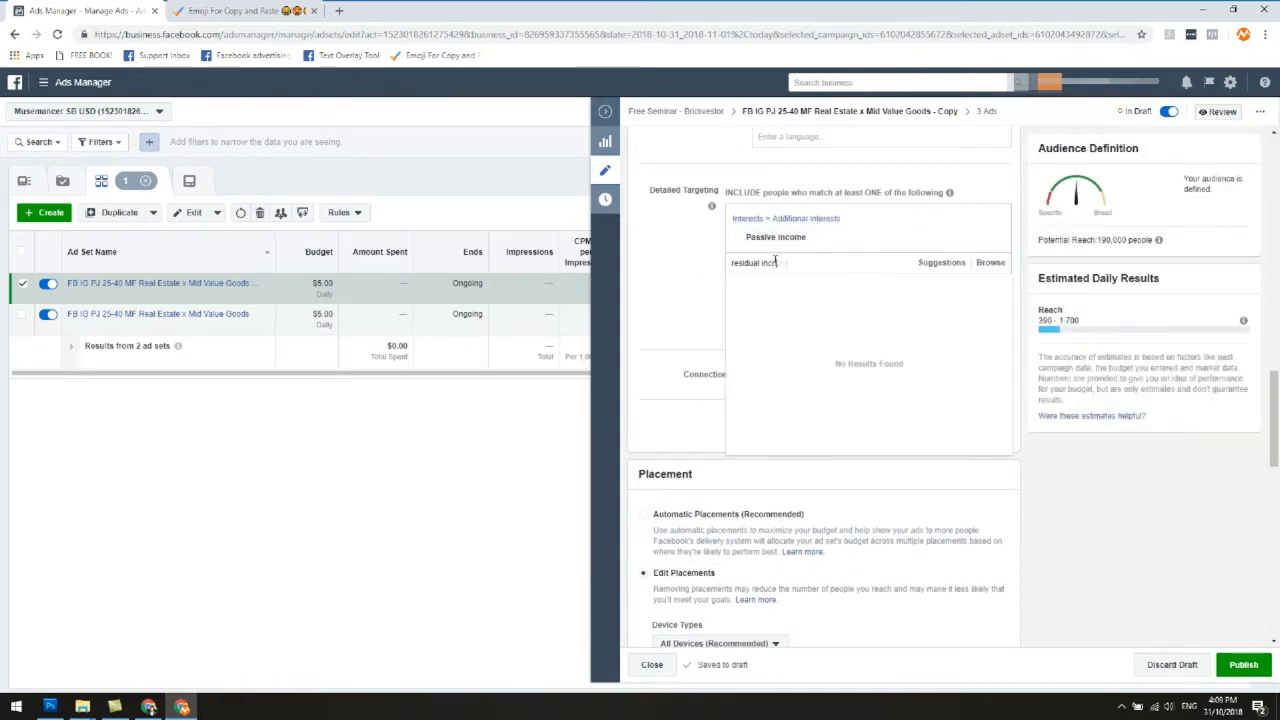
key(ctrl+a)
key(BackSpace)
text(financial freedom)
- Try adding Wealth Creation alongside the Passive income interest, and take it out again
key(ctrl+a)
text(wealth creation)
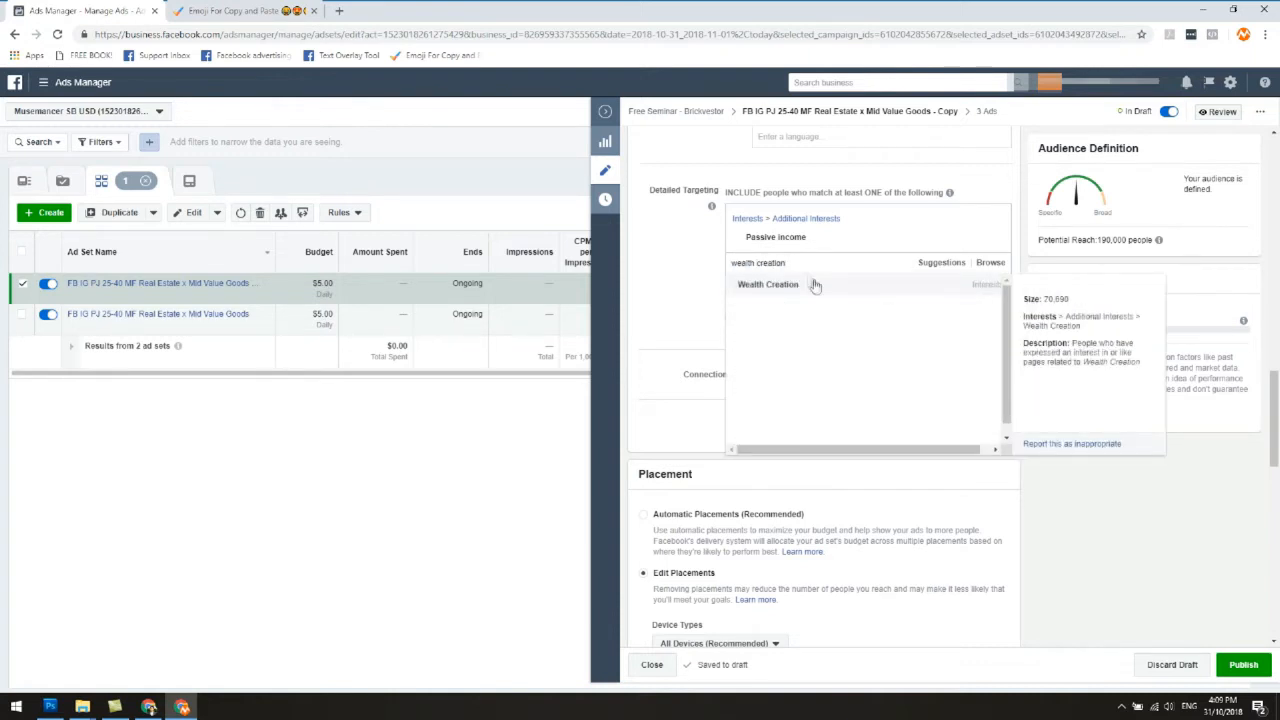
click(811, 283)
click(993, 259)
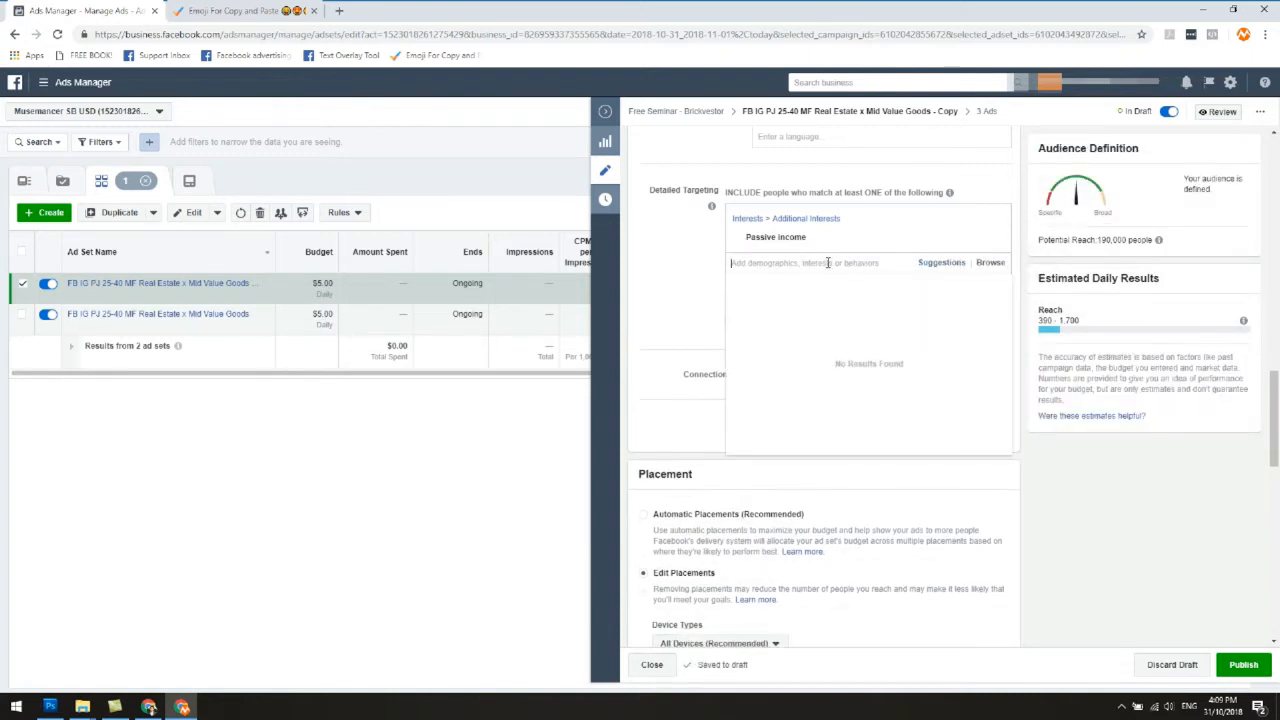
- Look through the targeting suggestions for assets and clear the search
text(r)
key(BackSpace)
text(assets)
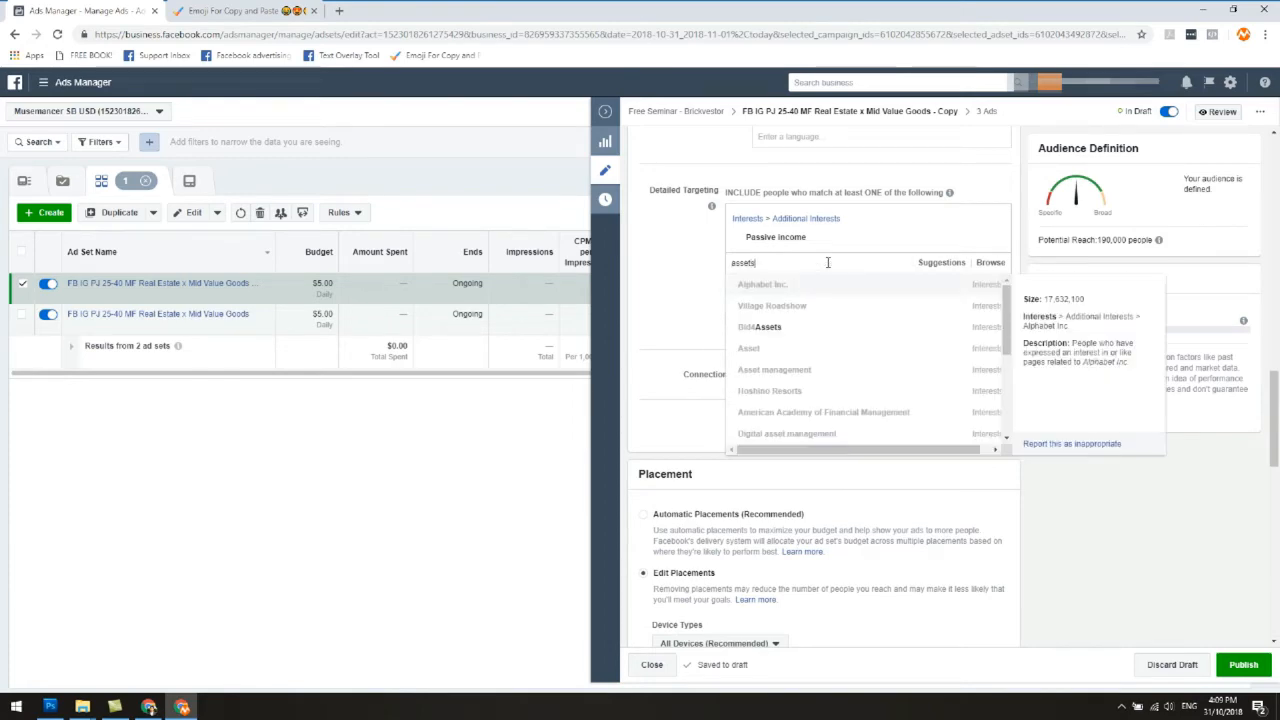
scroll(851, 357, down, 4)
scroll(829, 314, up, 4)
drag(790, 263, 675, 263)
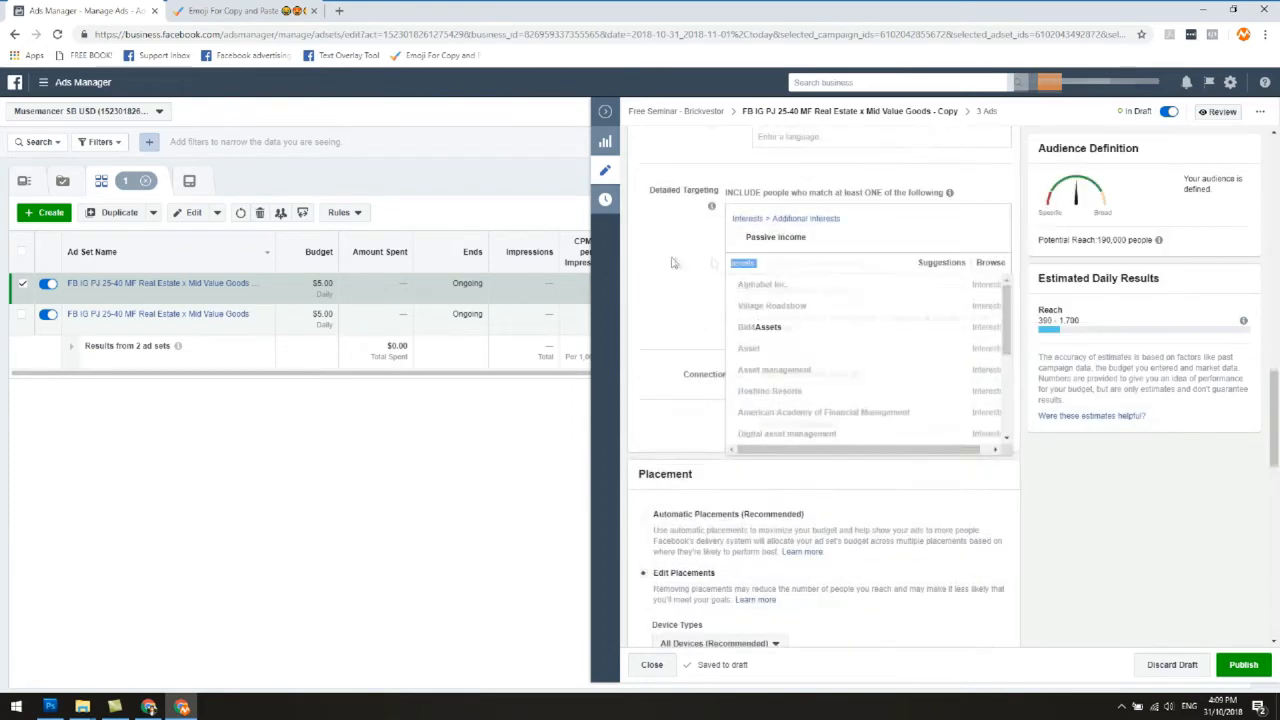
key(BackSpace)
- Set the audience's maximum age to 50 and raise it further to 55
scroll(766, 264, up, 2)
click(815, 177)
scroll(818, 264, down, 3)
click(823, 272)
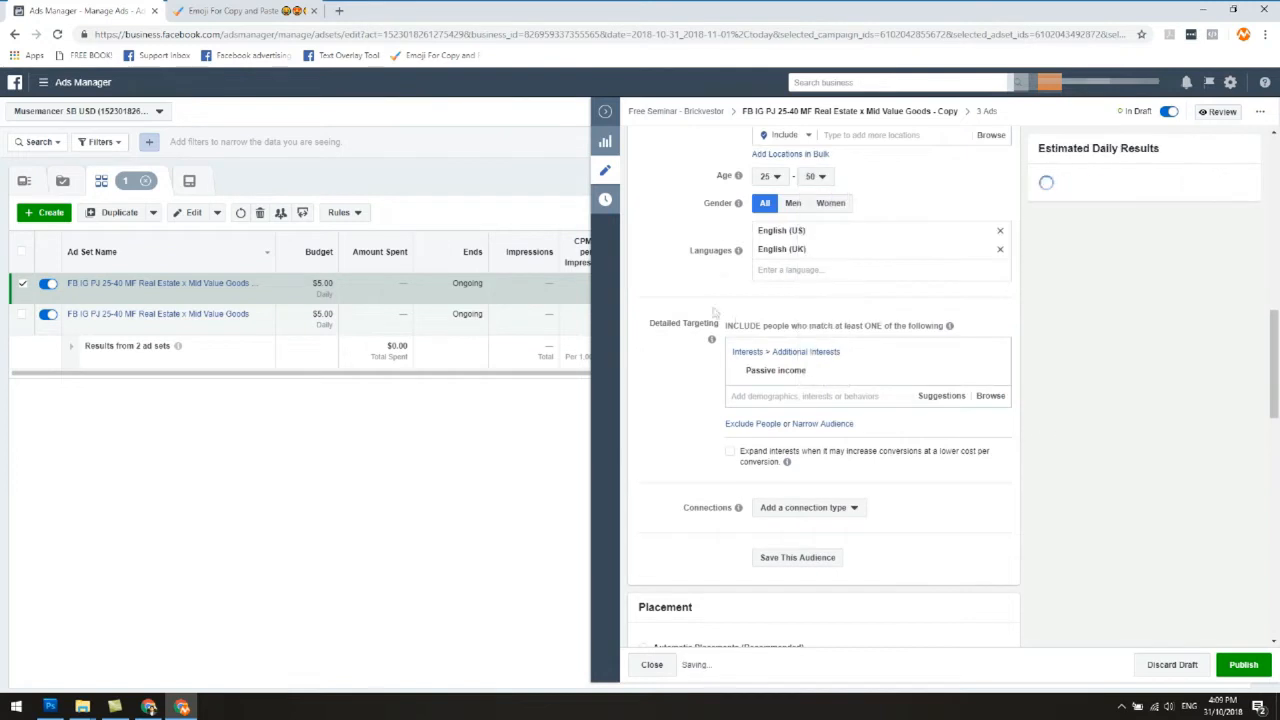
click(815, 177)
scroll(826, 264, down, 1)
click(825, 261)
click(816, 177)
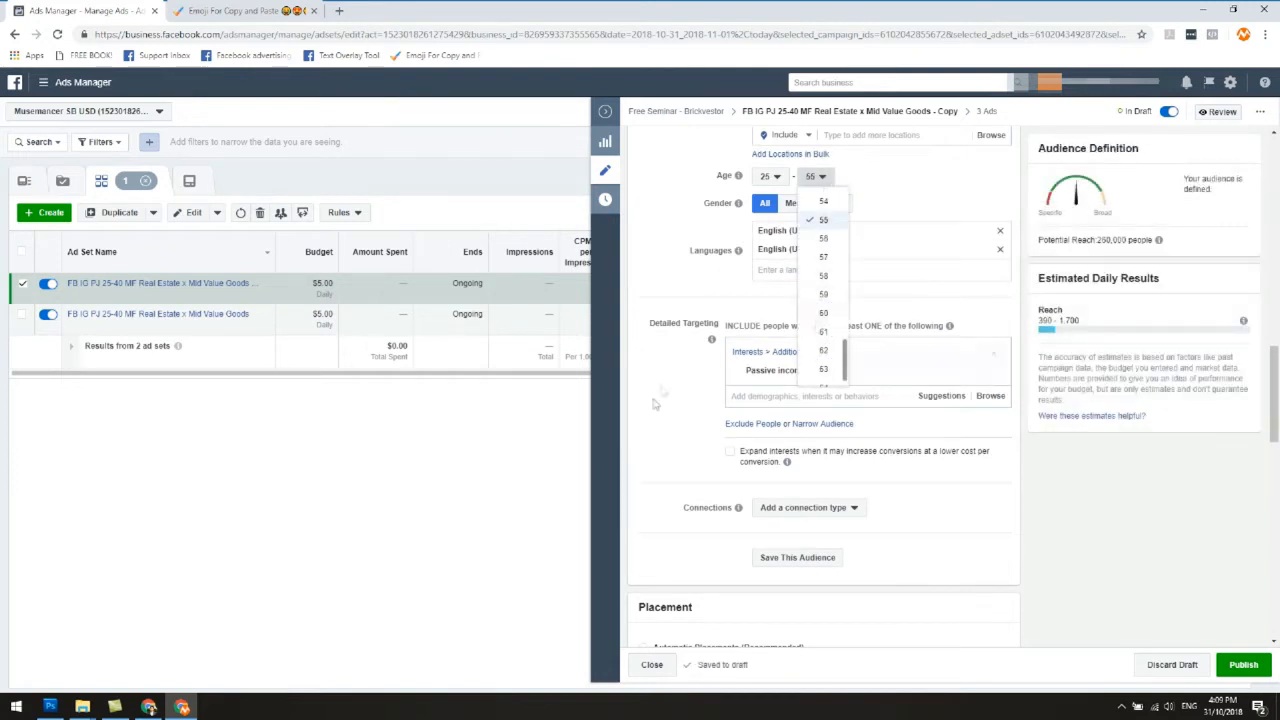
click(657, 401)
- Search the detailed targeting for wealth creation and include the Wealth Creation interest
click(762, 395)
text(wealth creation)
click(788, 415)
click(734, 323)
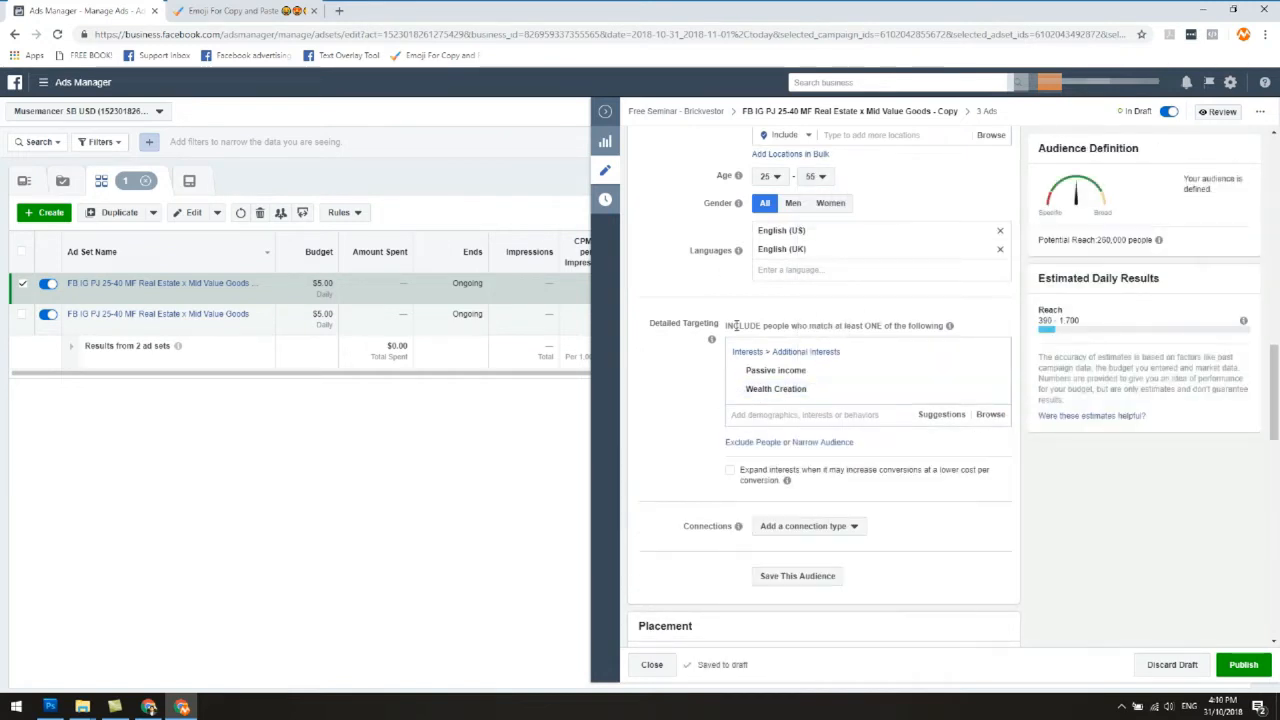
- Search the detailed targeting for income and include the Income Property interest
scroll(857, 276, up, 1)
scroll(856, 275, up, 1)
scroll(880, 420, down, 1)
click(839, 482)
text(income)
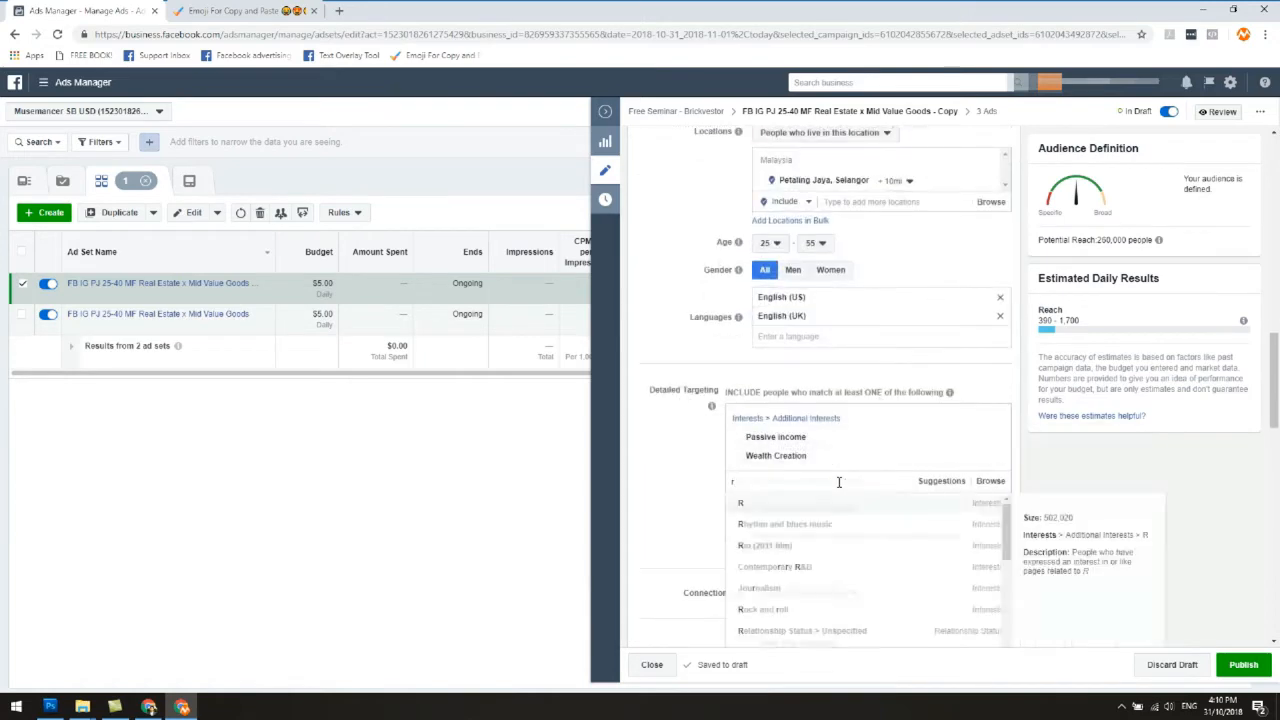
scroll(838, 520, down, 1)
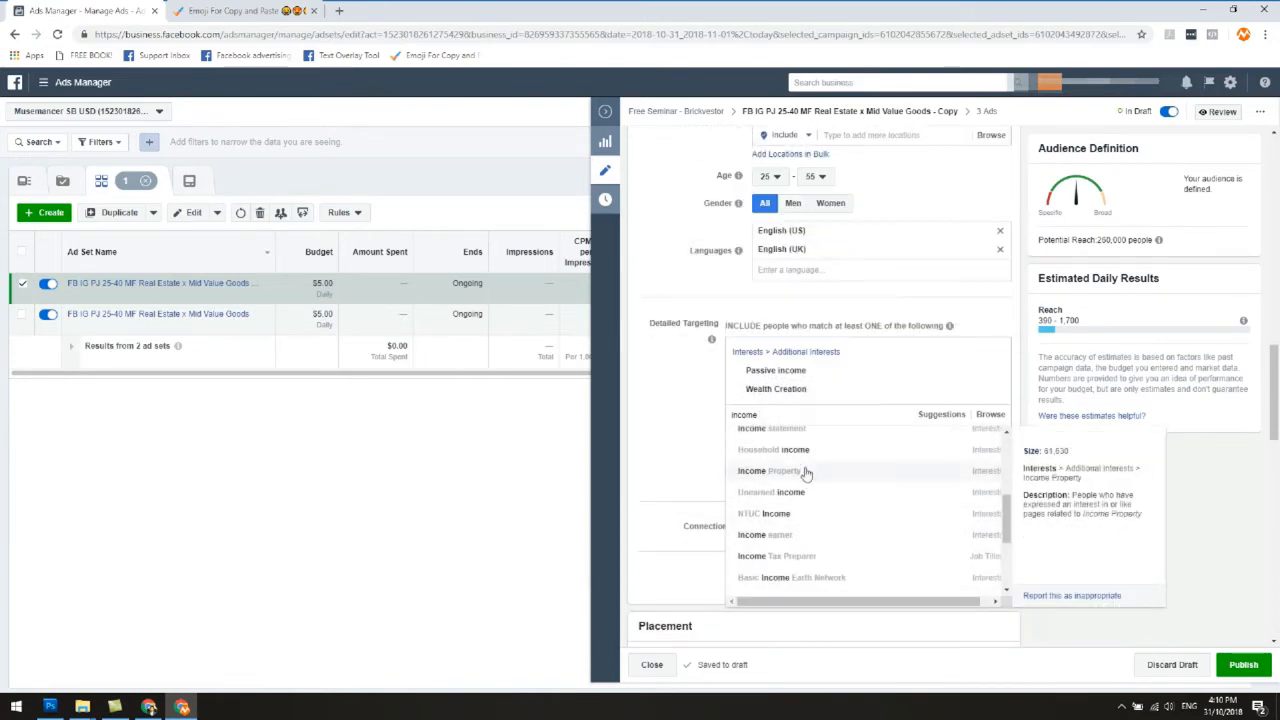
click(806, 468)
- Look through the remaining targeting suggestions for income and clear the search
text(income)
scroll(866, 518, down, 3)
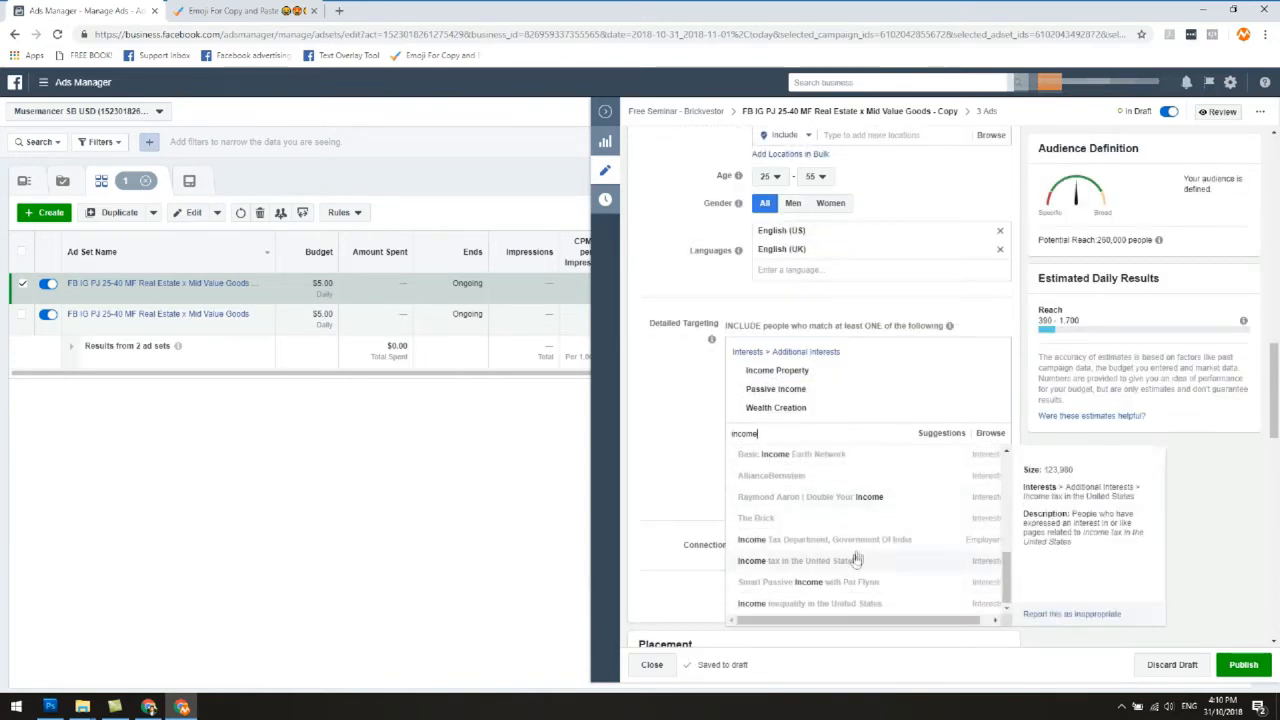
scroll(856, 580, up, 6)
drag(772, 500, 727, 495)
key(BackSpace)
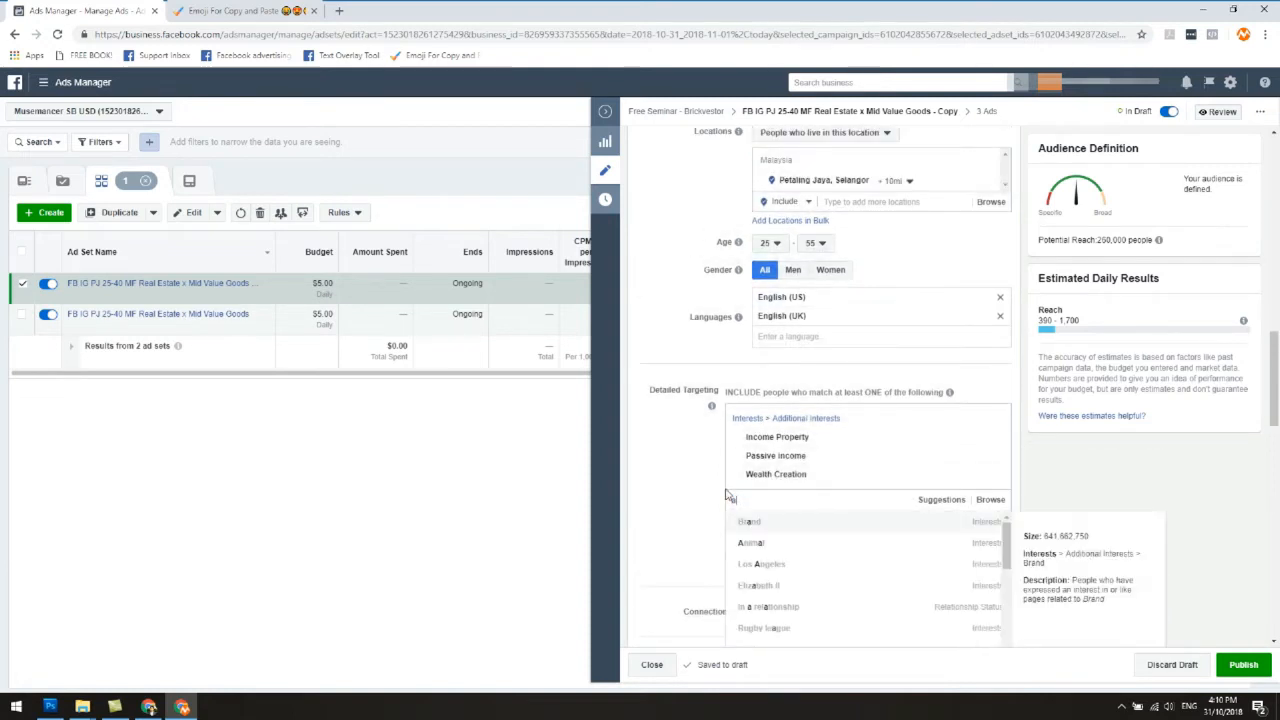
- Search the detailed targeting for landlord, include the Landlord interest and close the suggestions
text(renta)
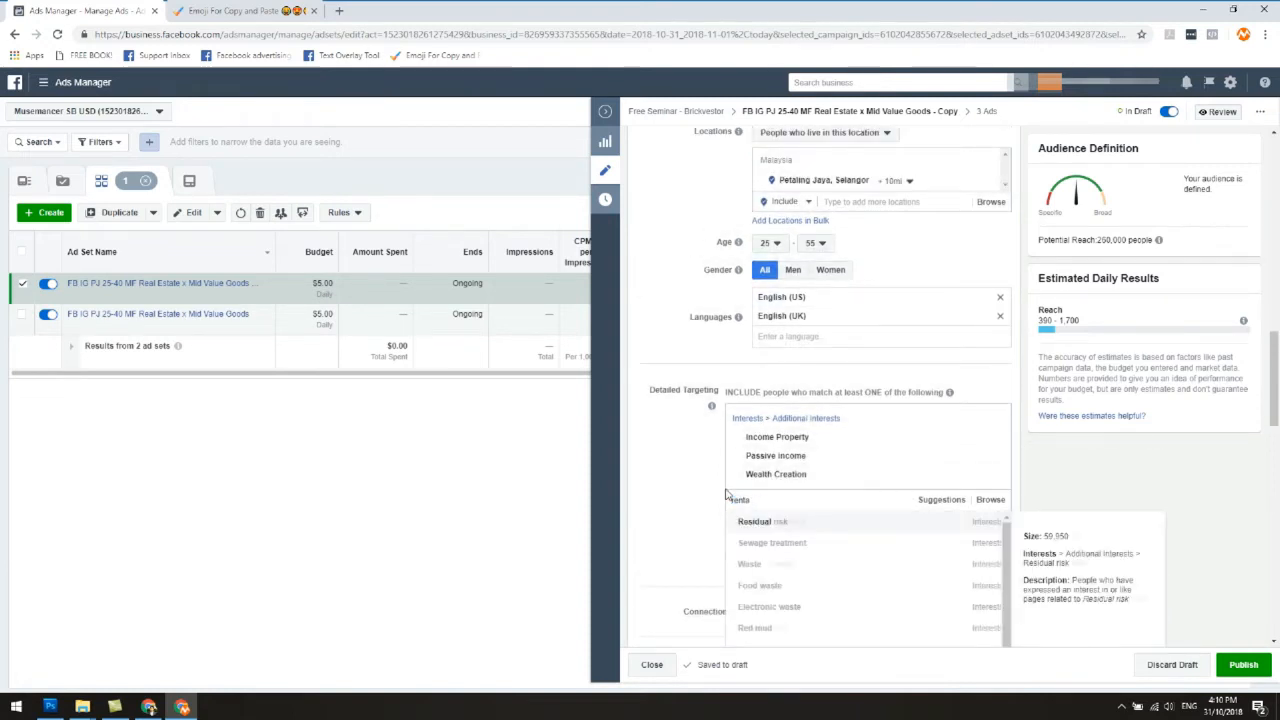
text(dlord)
click(797, 521)
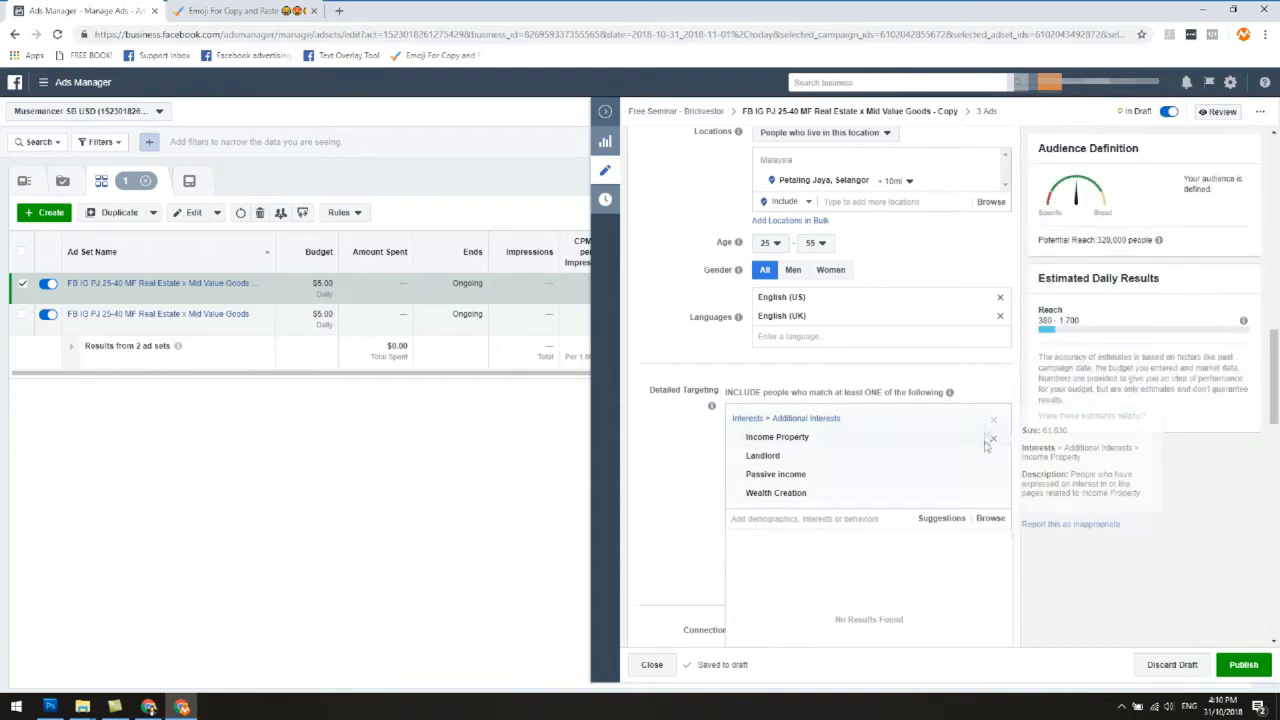
click(846, 517)
text(landlord)
click(703, 509)
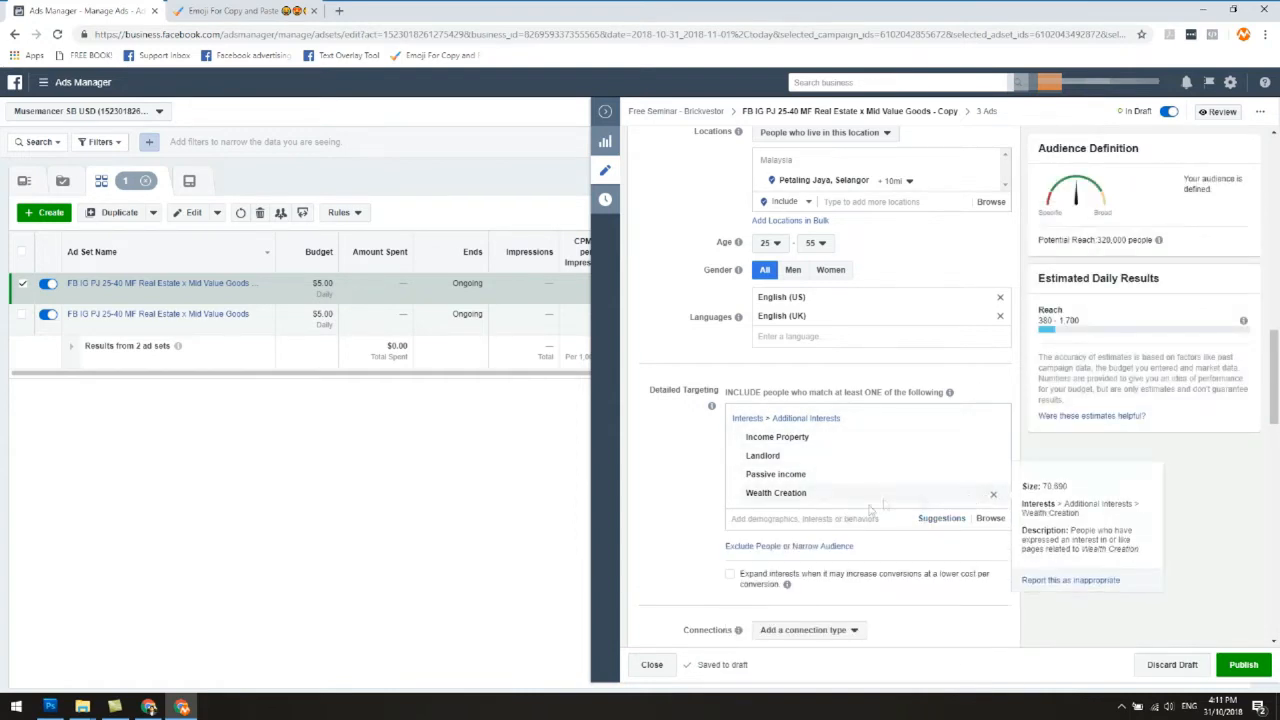
- Search the detailed targeting for property and clear the search
click(865, 519)
text(property)
key(BackSpace)
key(BackSpace)
key(BackSpace)
key(BackSpace)
key(BackSpace)
key(BackSpace)
key(BackSpace)
key(BackSpace)
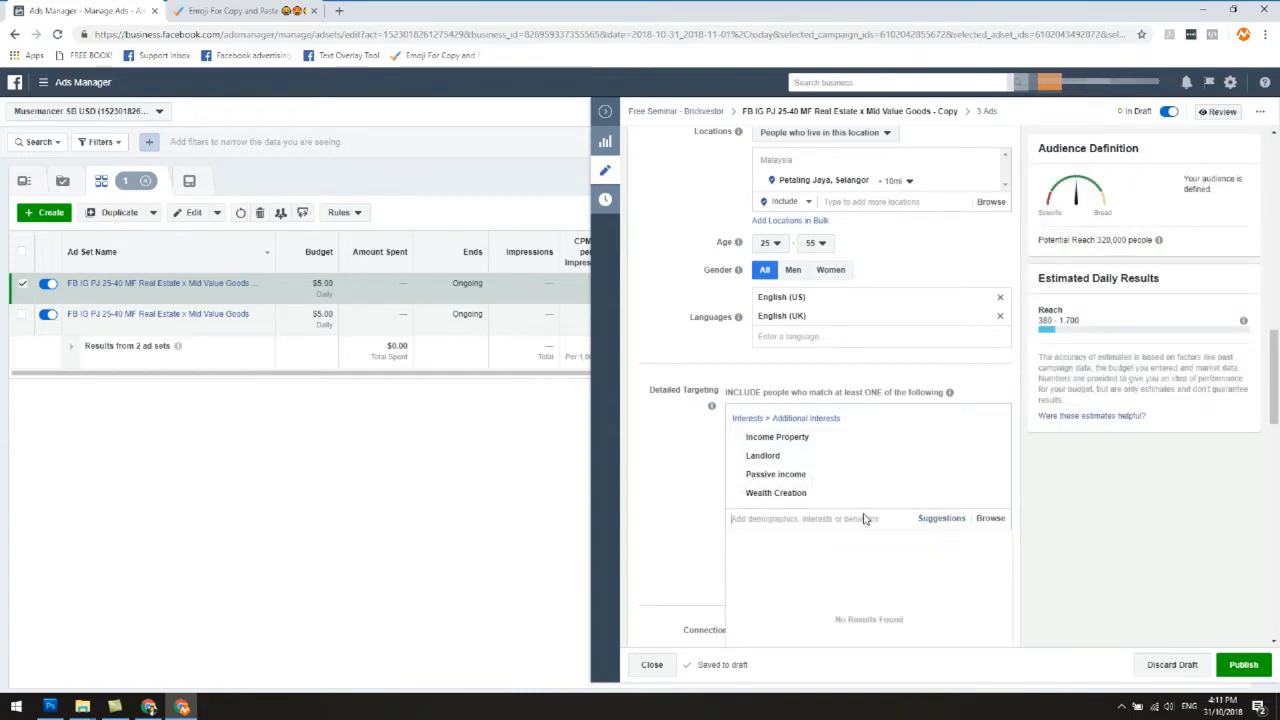
- Choose a different maximum age for the ad set's audience
click(816, 242)
click(823, 353)
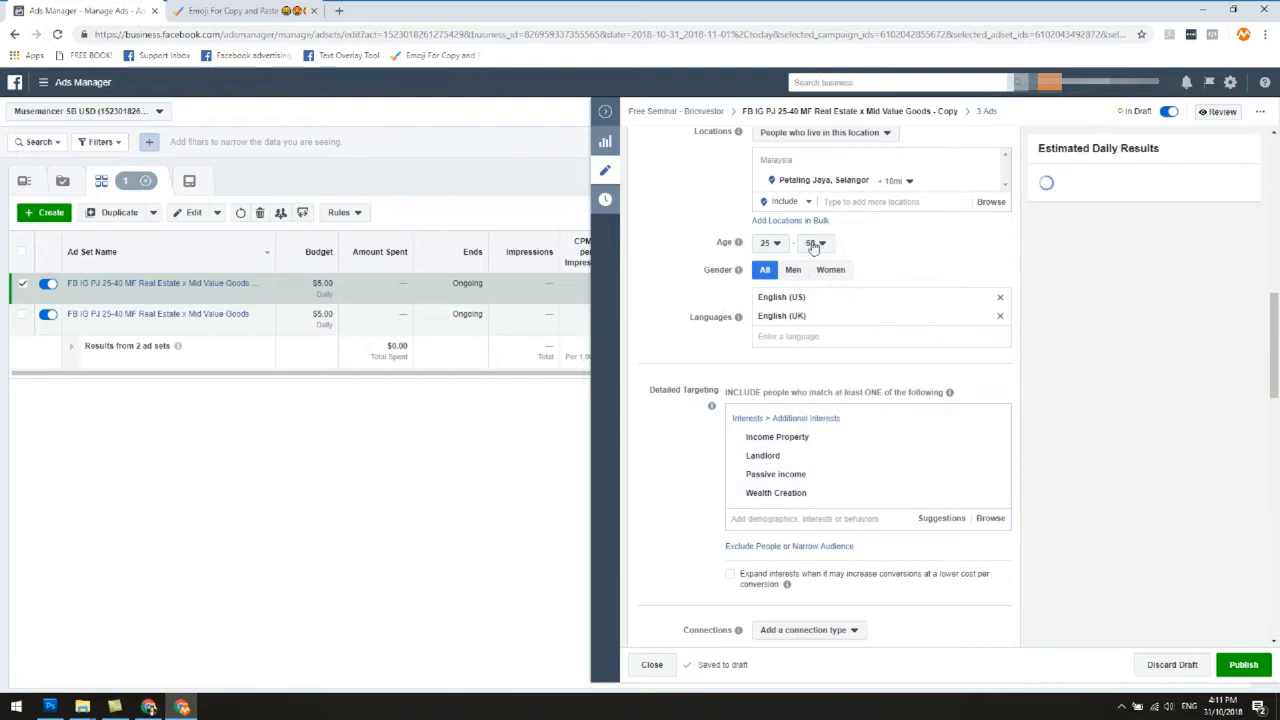
- Set the audience's maximum age to 55 and add the suggested Real estate entrepreneur interest to the detailed targeting
click(816, 242)
click(825, 262)
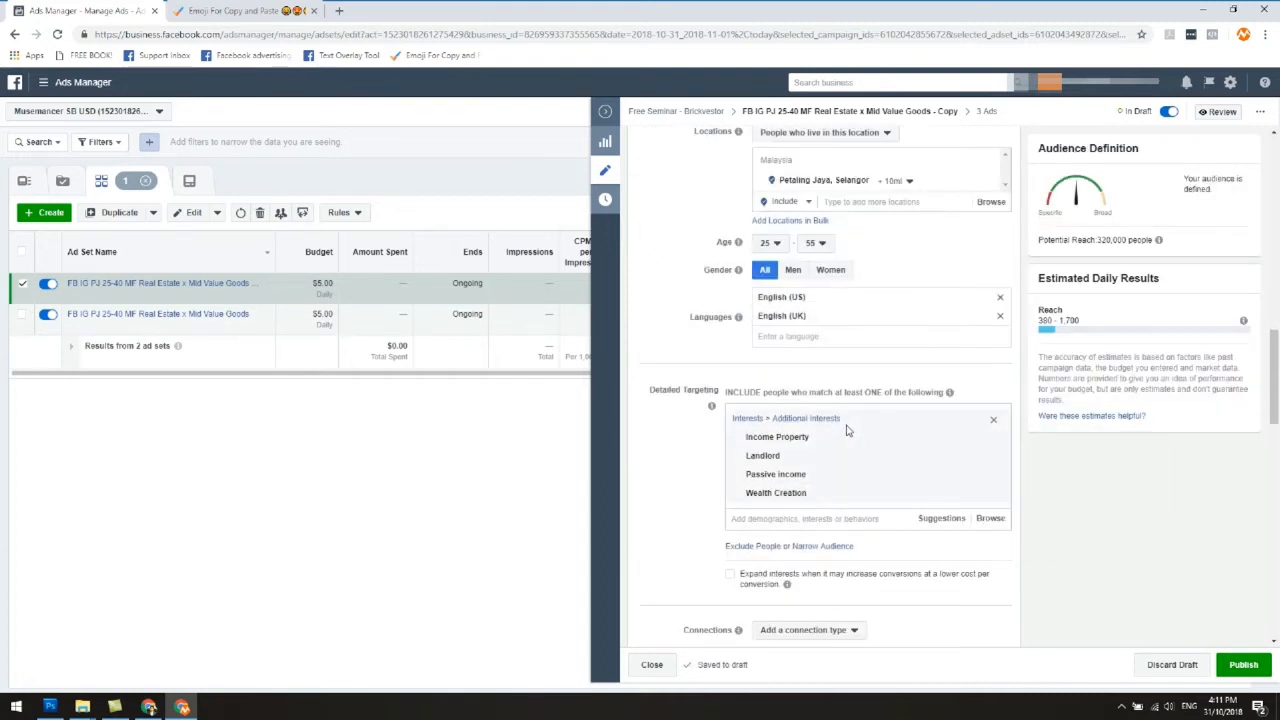
mouse_move(810, 437)
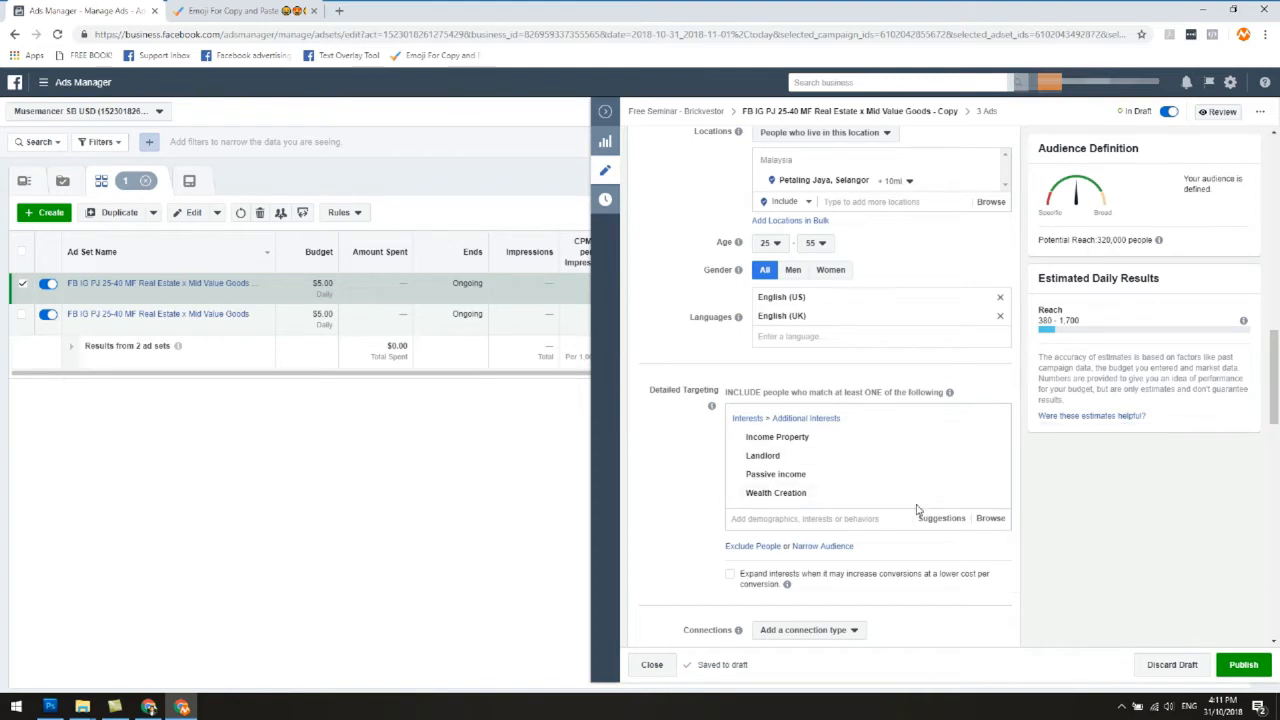
mouse_move(892, 467)
mouse_move(888, 440)
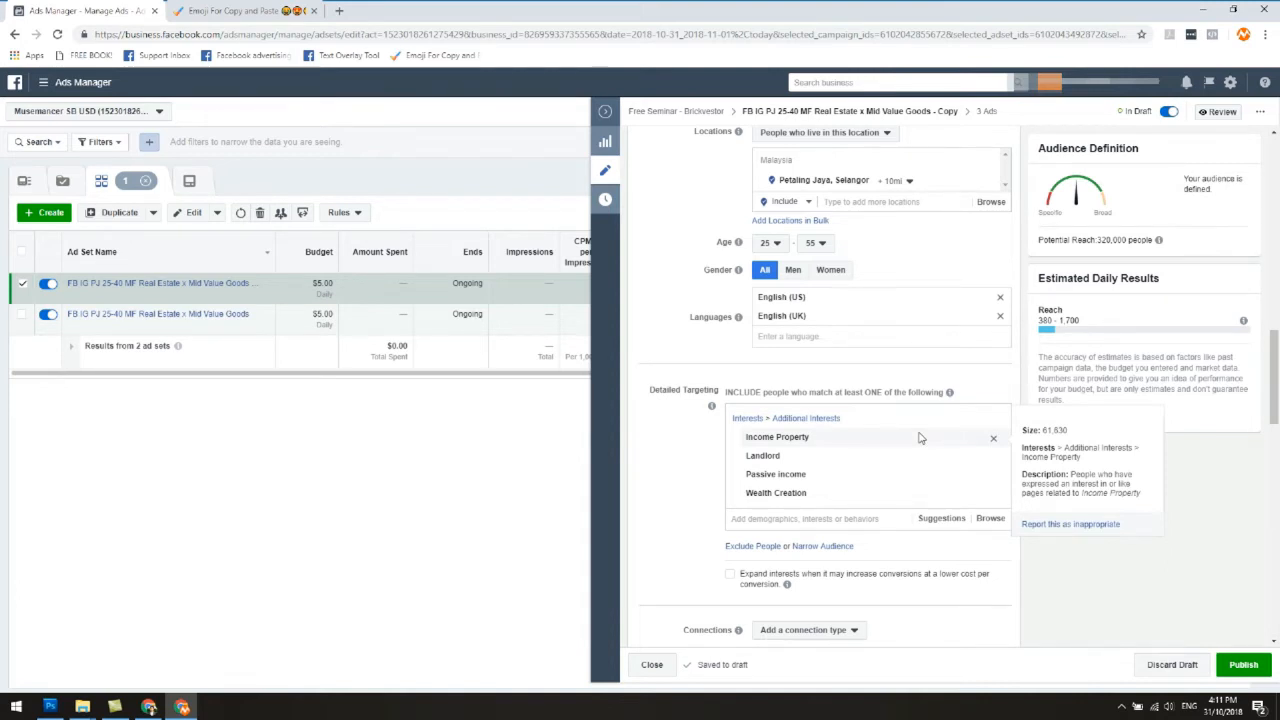
click(946, 520)
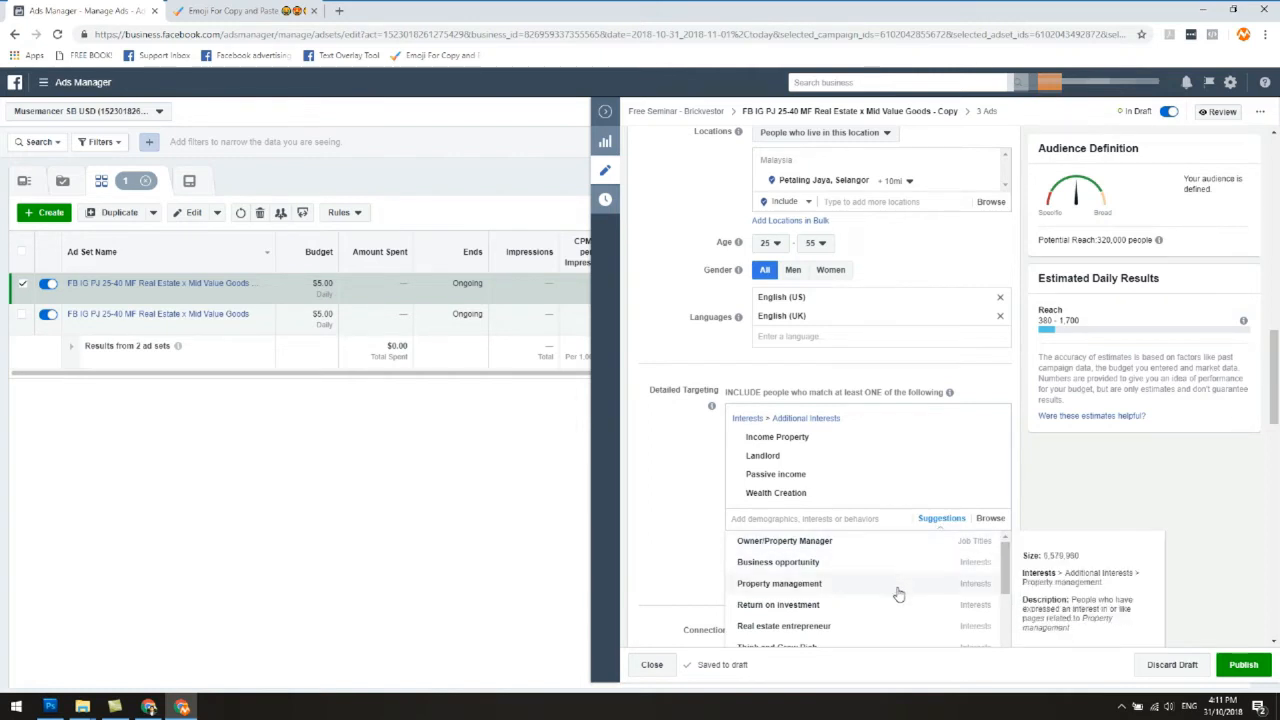
click(903, 626)
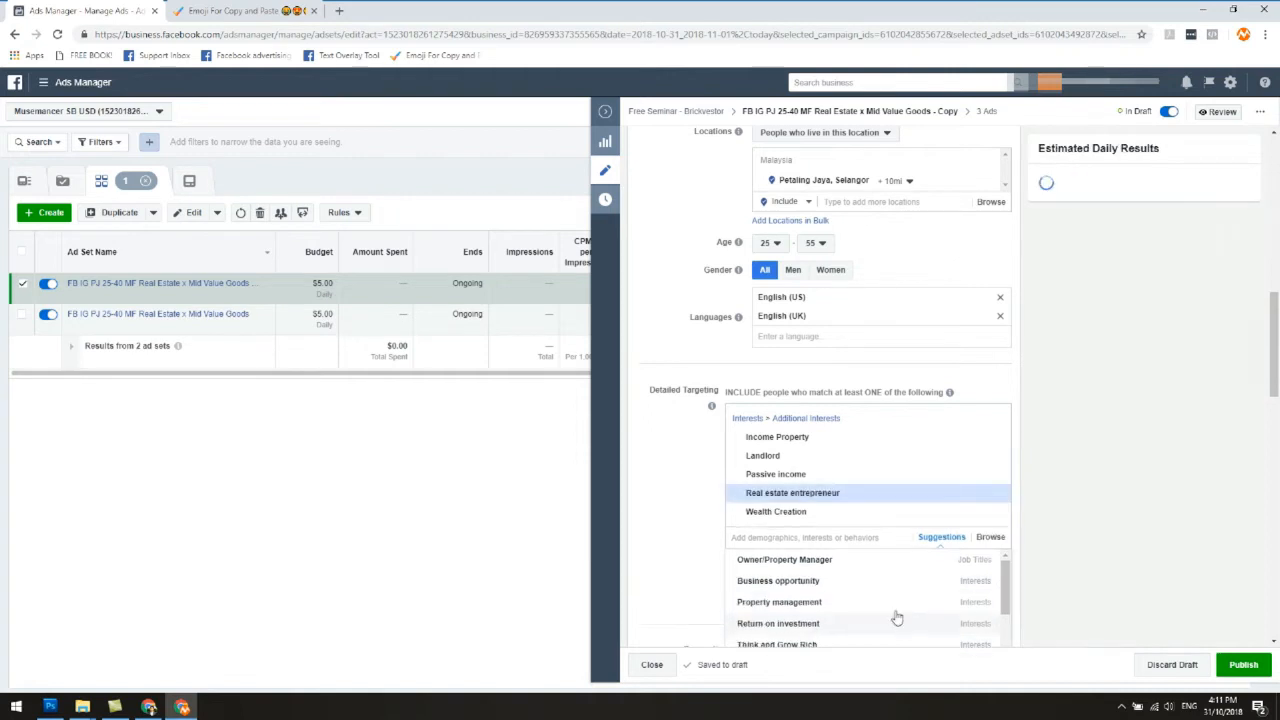
click(703, 465)
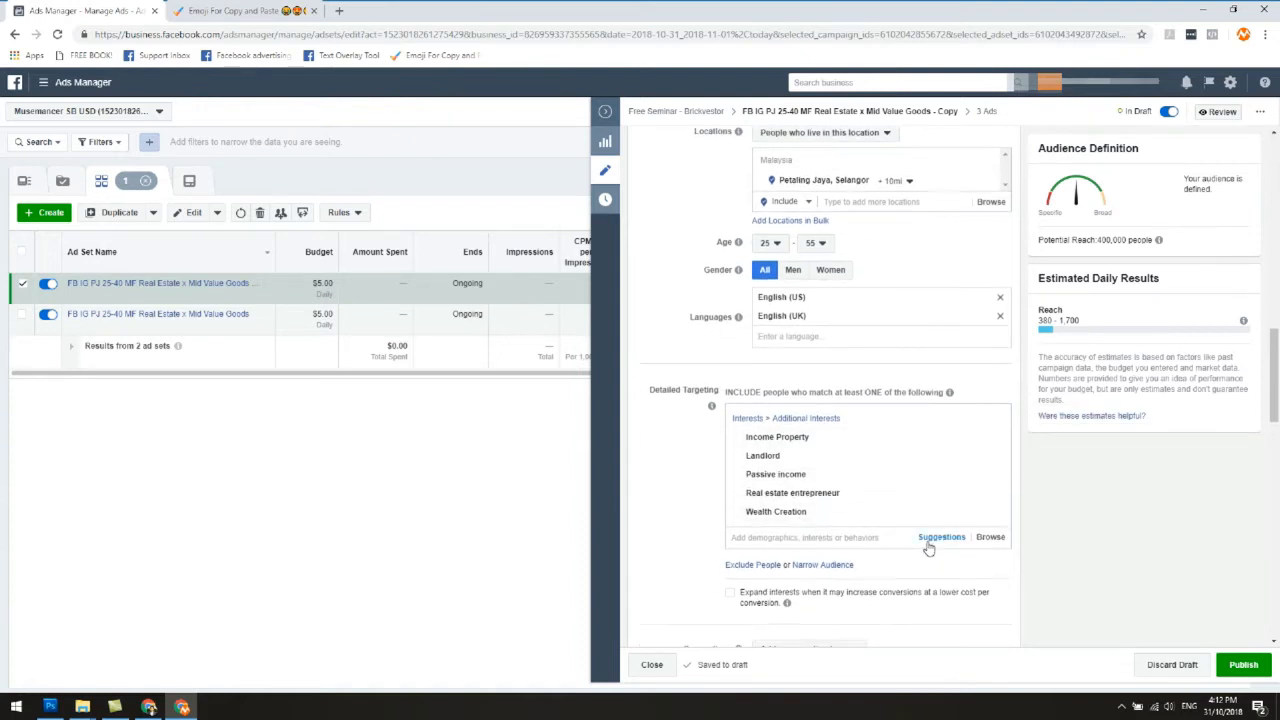
- Review the duplicated ad set's included interests, placements, and optimization and delivery settings
mouse_move(810, 505)
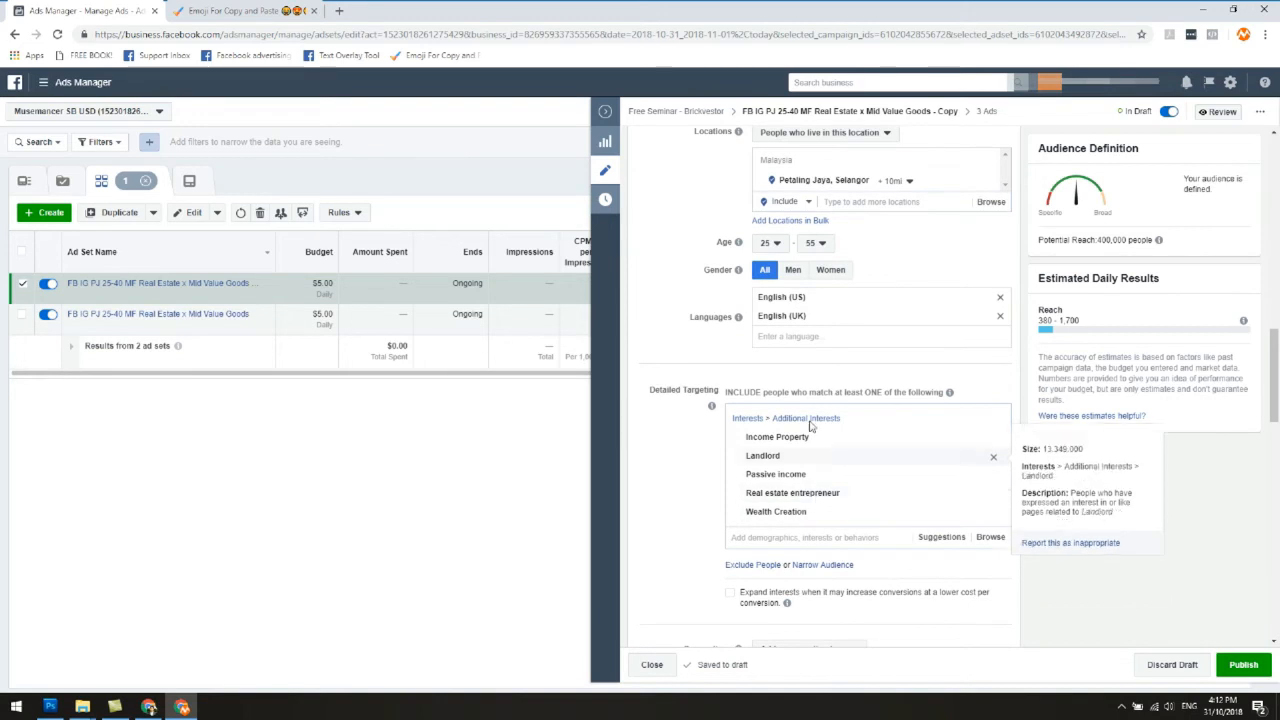
mouse_move(777, 463)
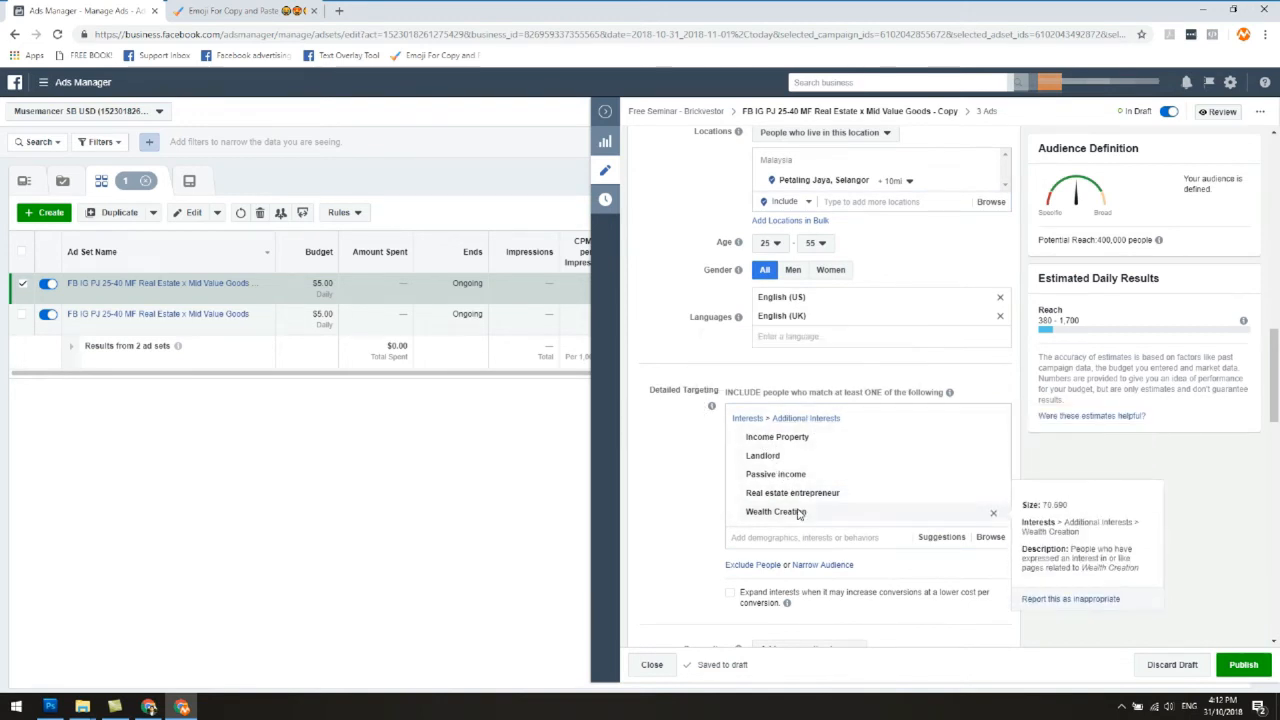
scroll(800, 515, down, 5)
scroll(806, 540, down, 3)
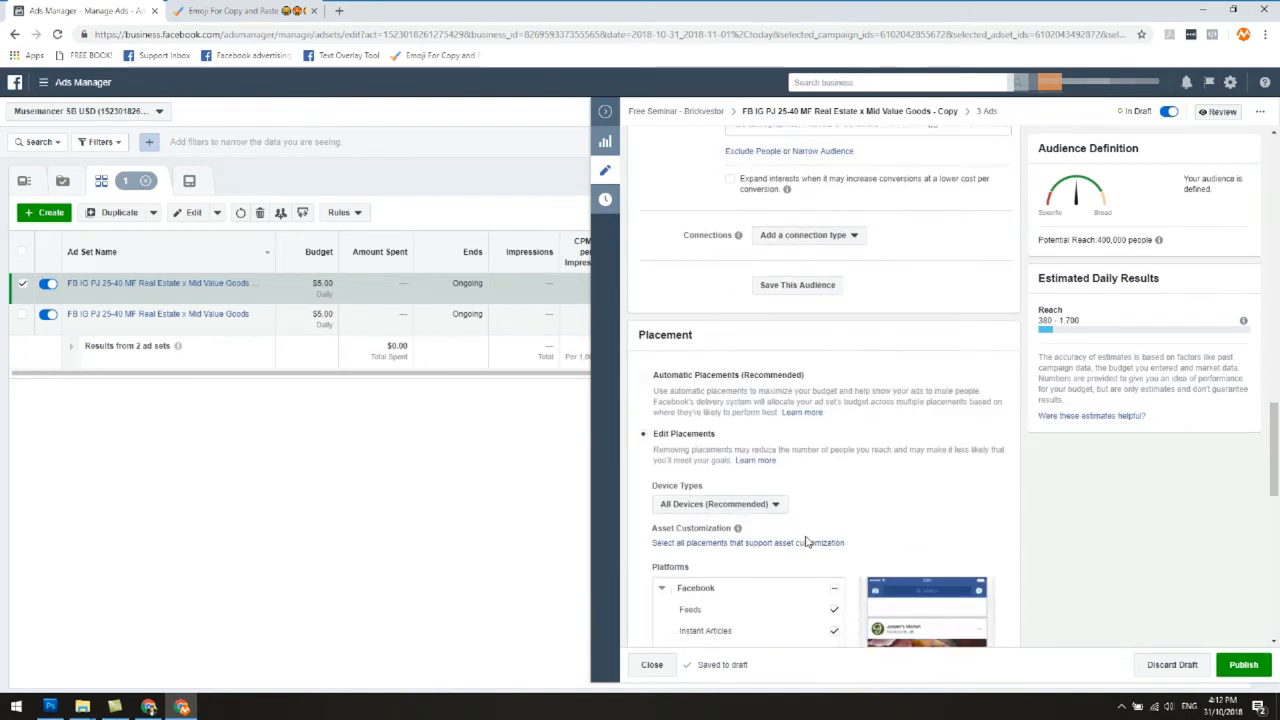
scroll(883, 303, down, 3)
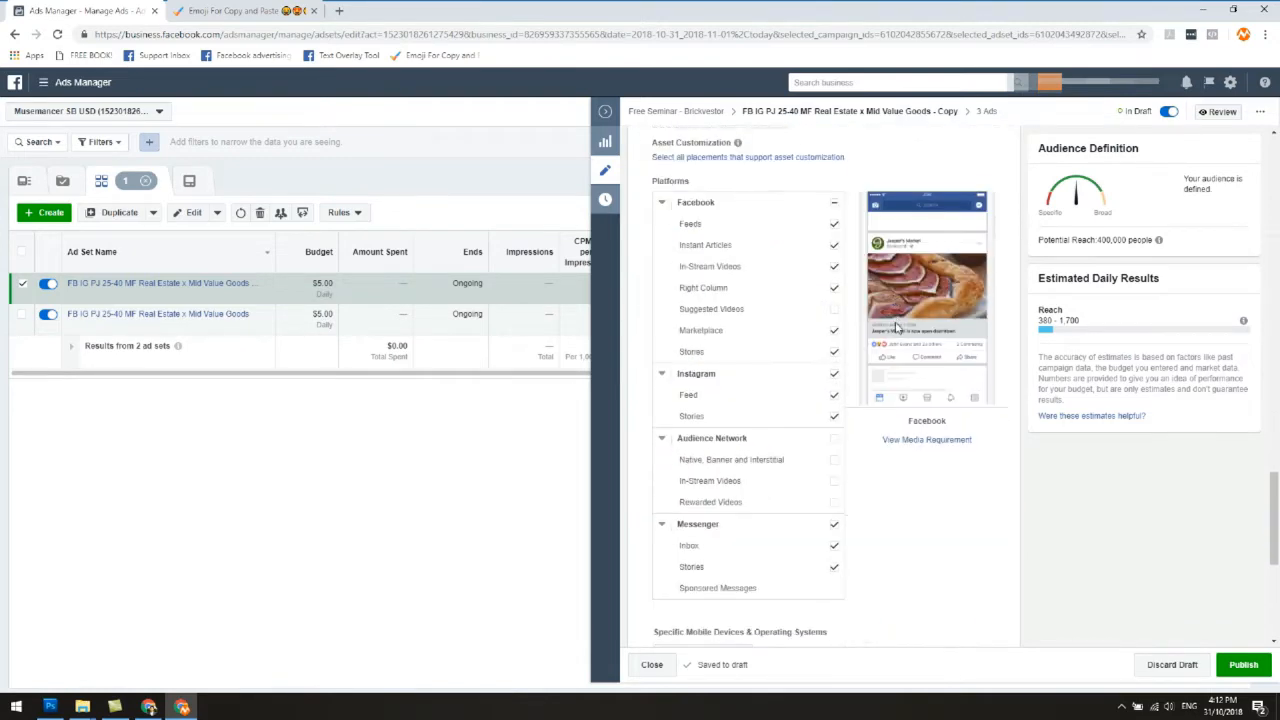
scroll(818, 447, down, 5)
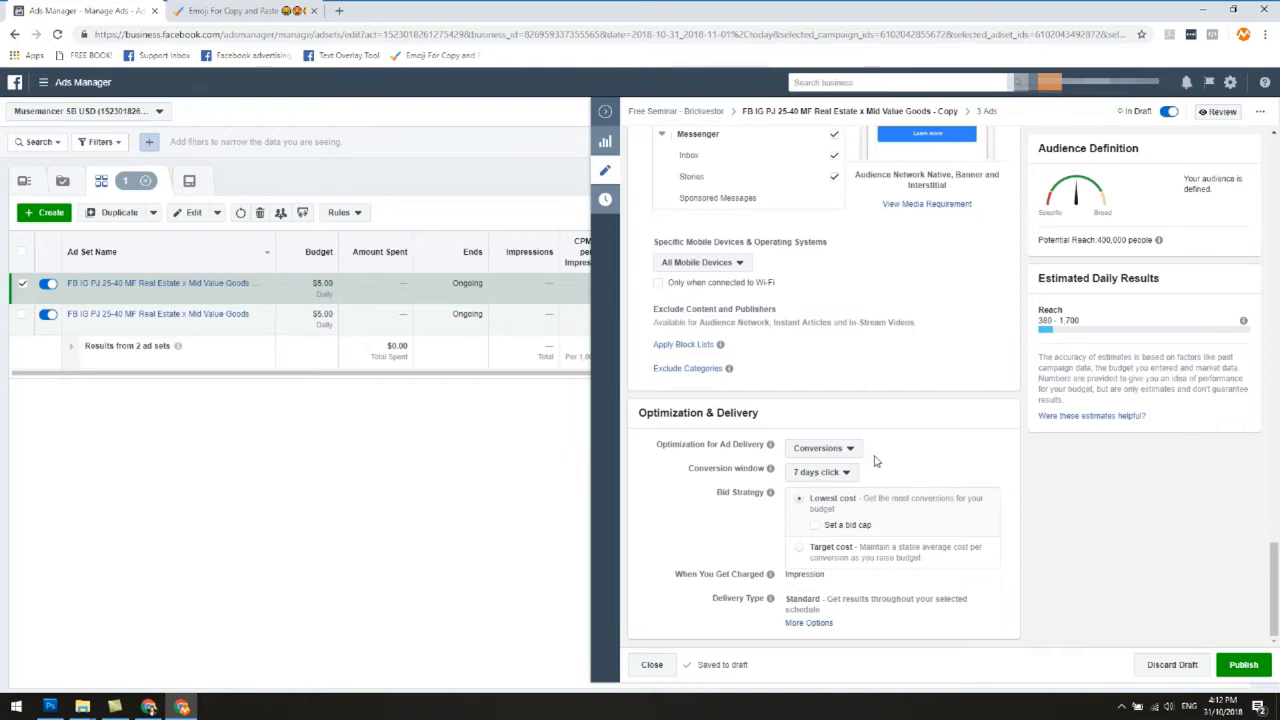
scroll(950, 452, up, 3)
scroll(950, 452, up, 15)
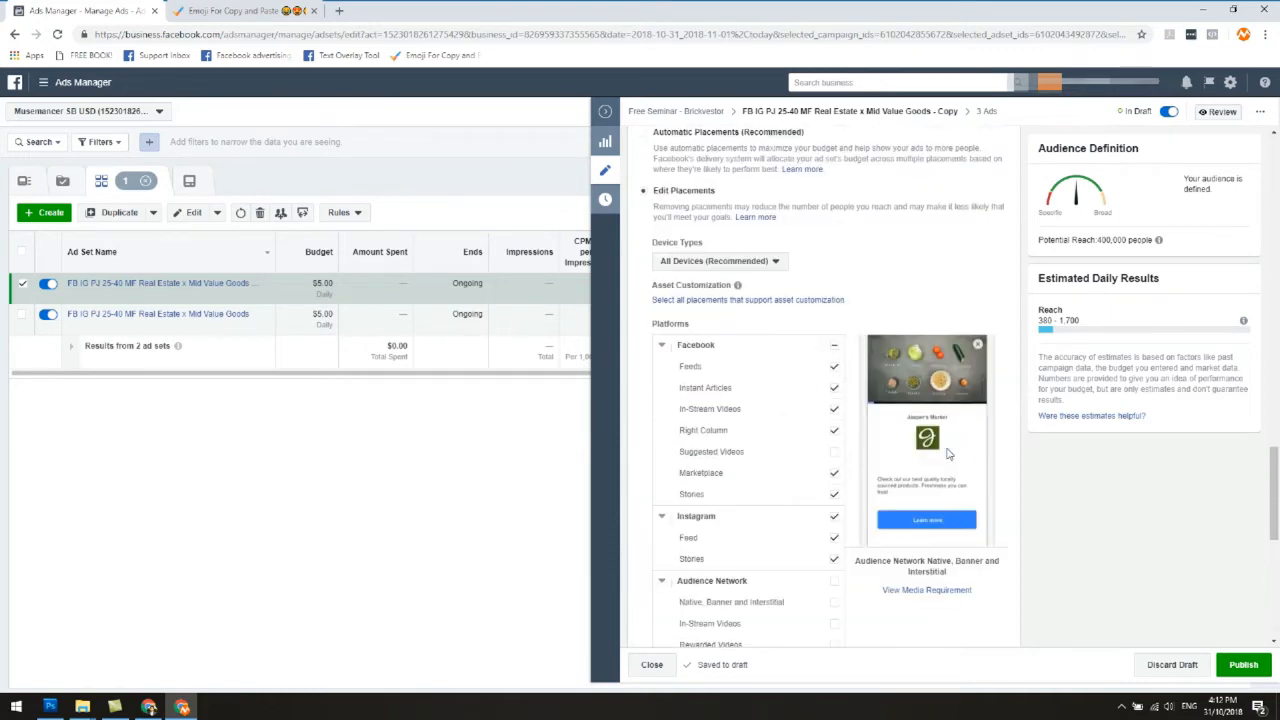
- Rename the duplicated ad set to FB IG PJ 25-40 MF Income Property and publish it
scroll(948, 454, up, 4)
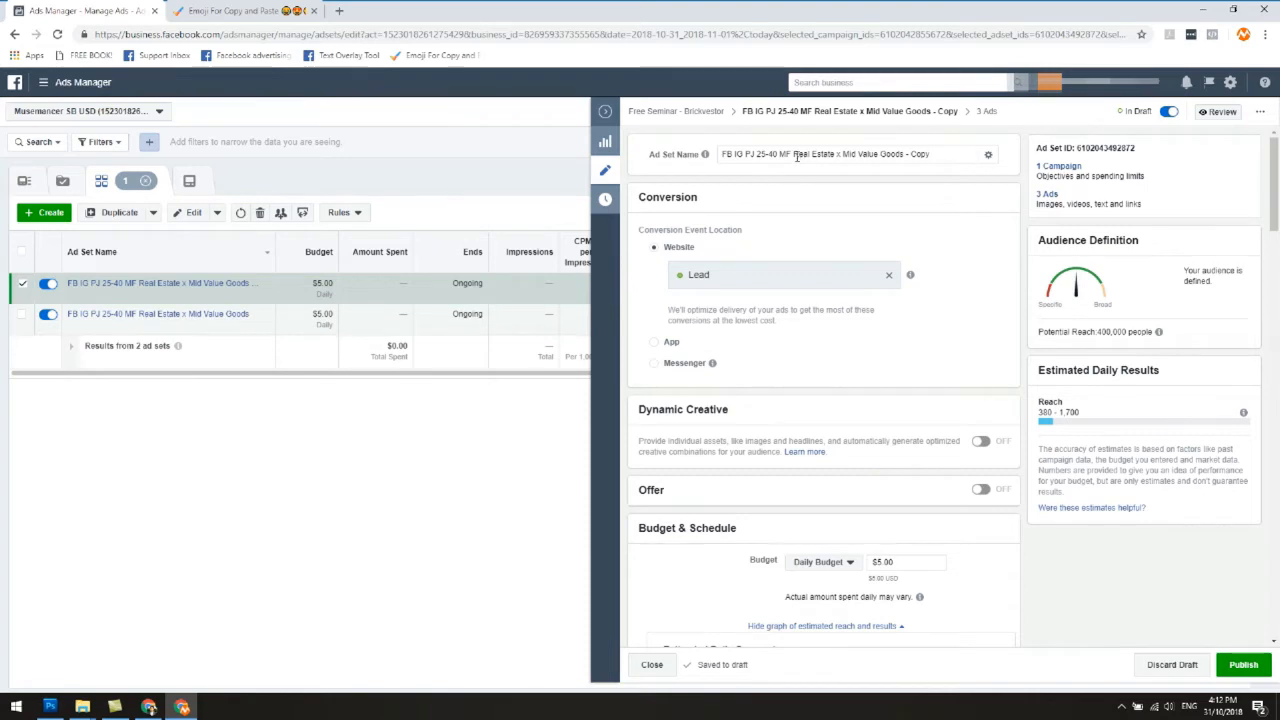
drag(797, 155, 936, 185)
key(BackSpace)
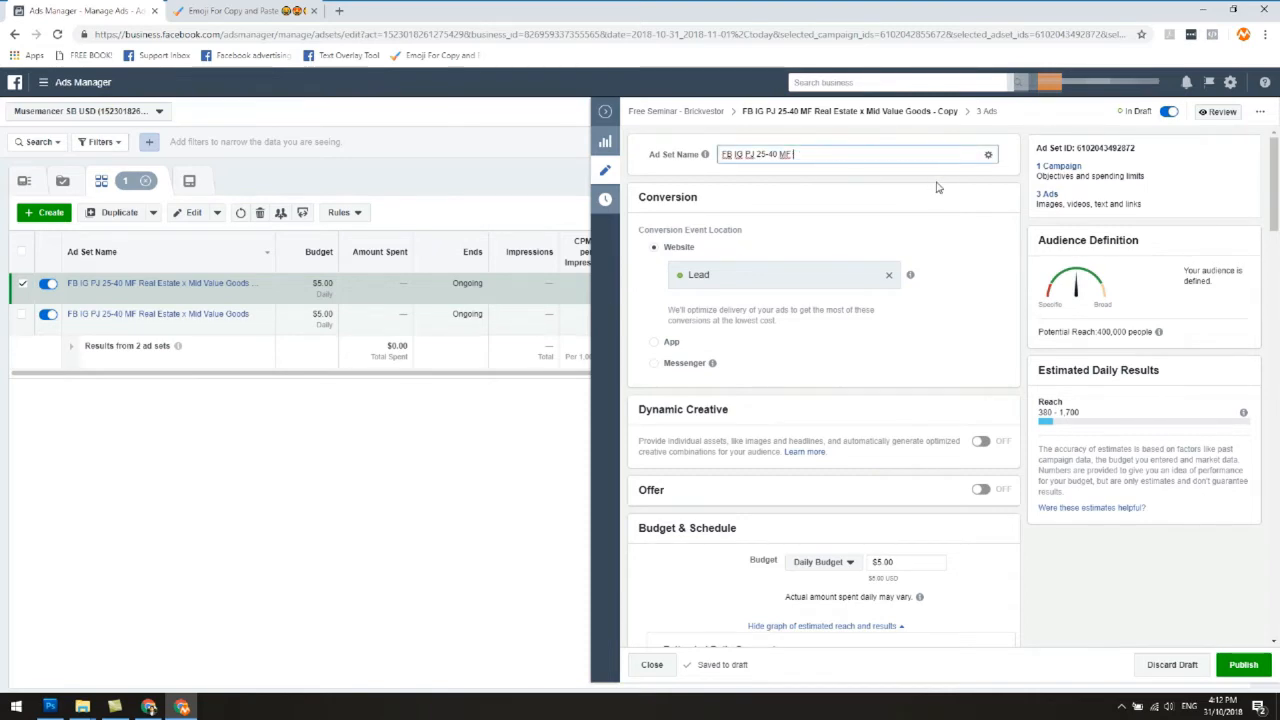
scroll(924, 266, down, 11)
scroll(900, 400, down, 5)
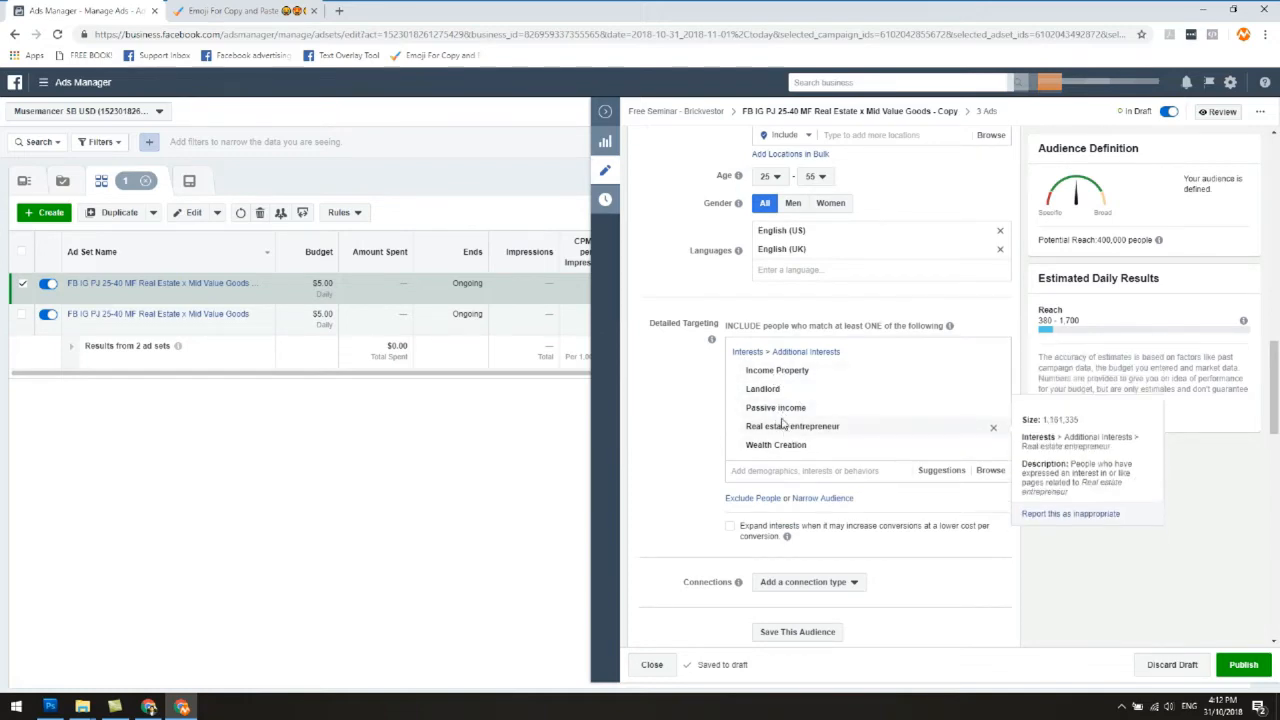
scroll(777, 369, up, 10)
scroll(983, 271, up, 1)
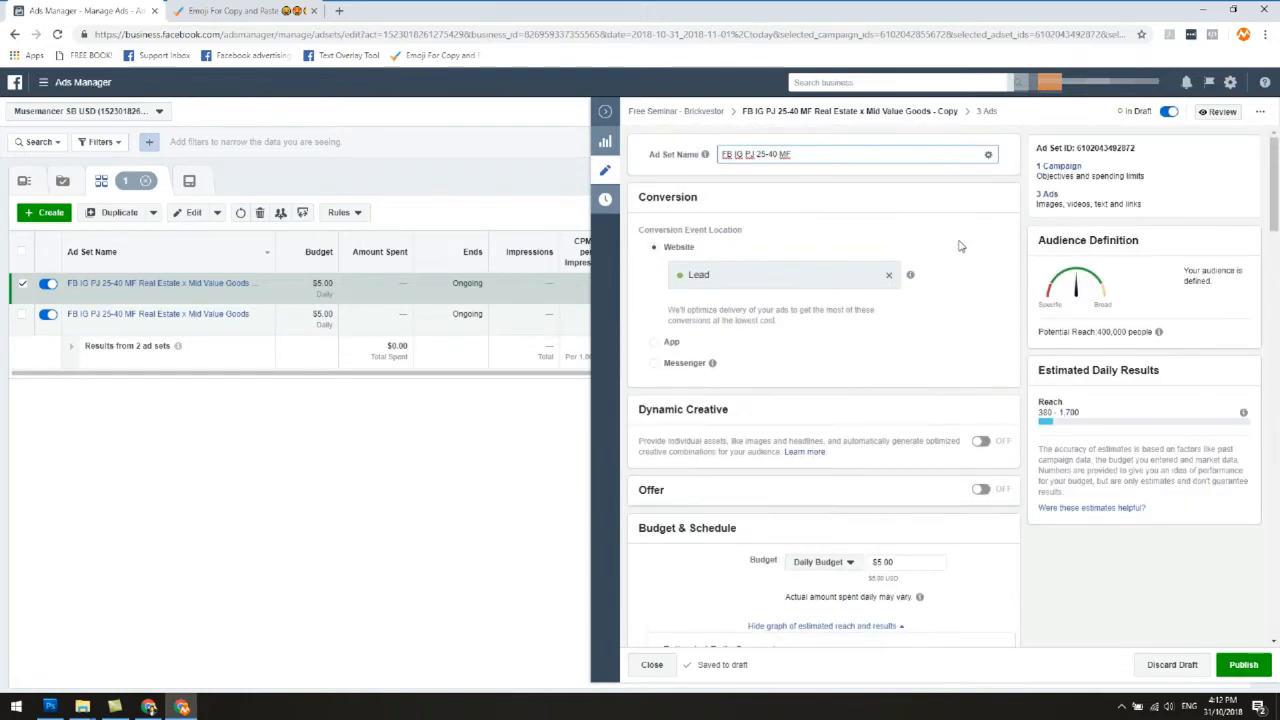
text(Income Property)
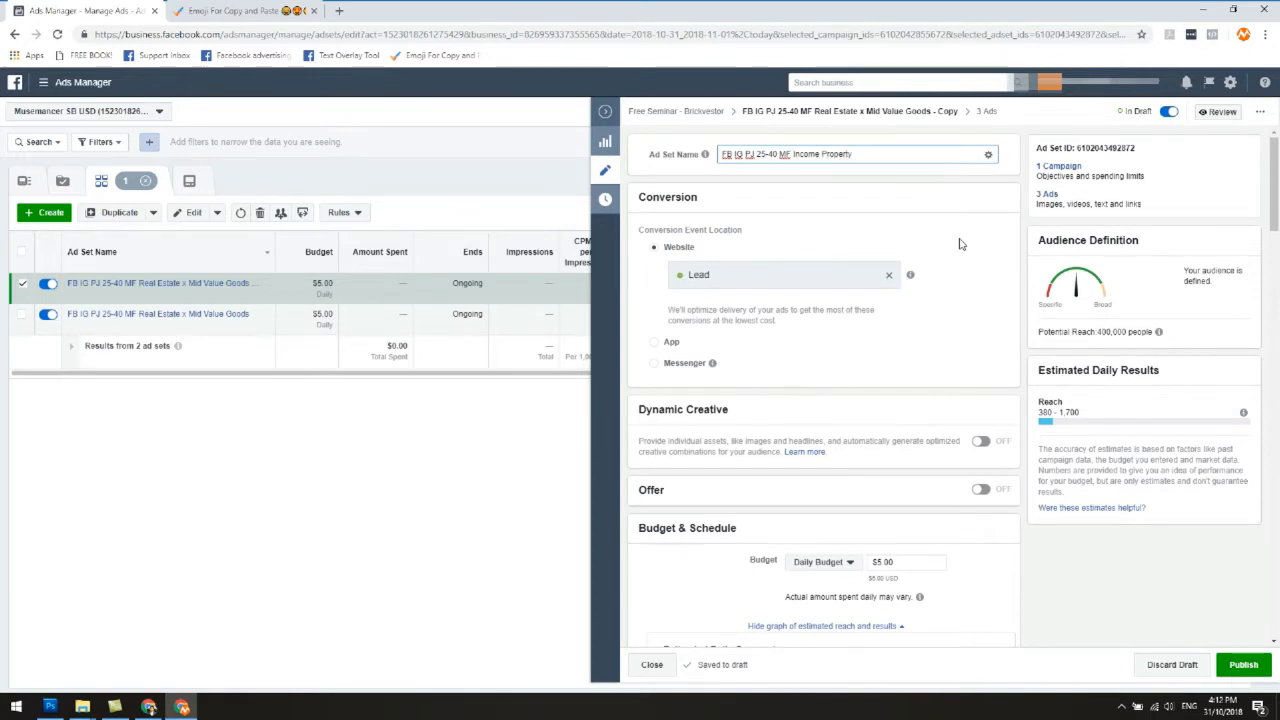
click(960, 244)
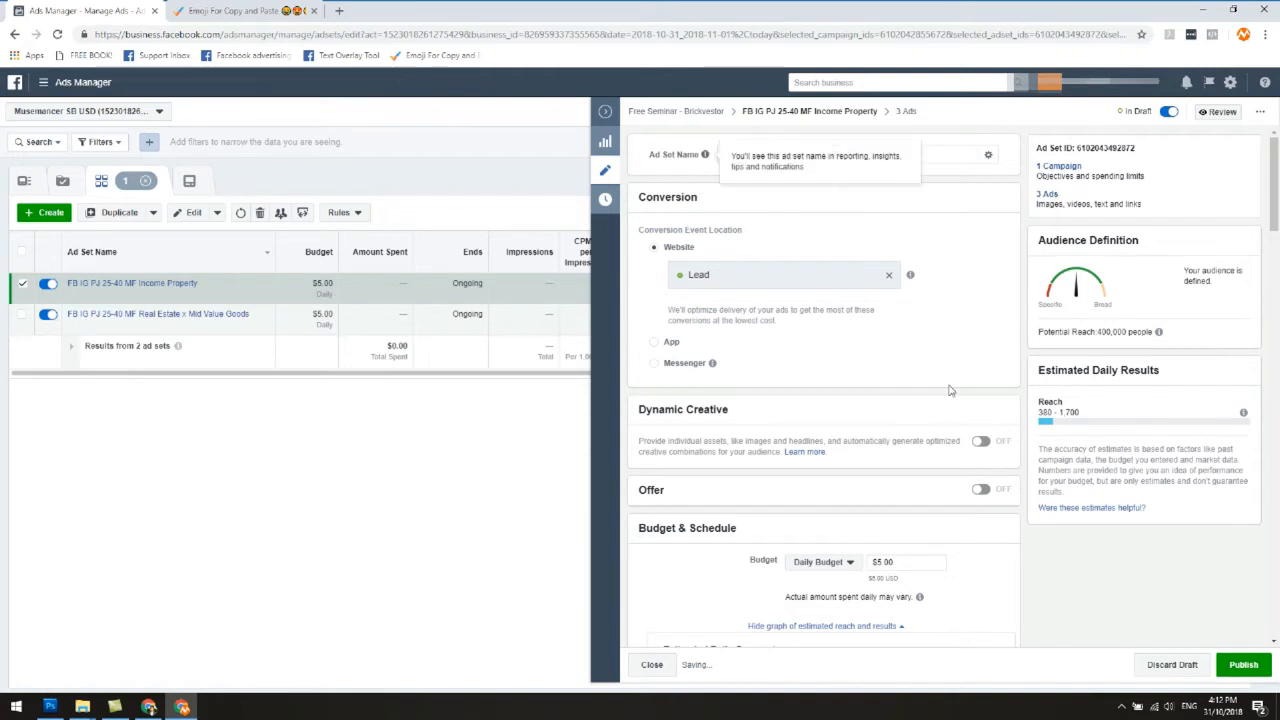
scroll(949, 391, down, 9)
click(1236, 662)
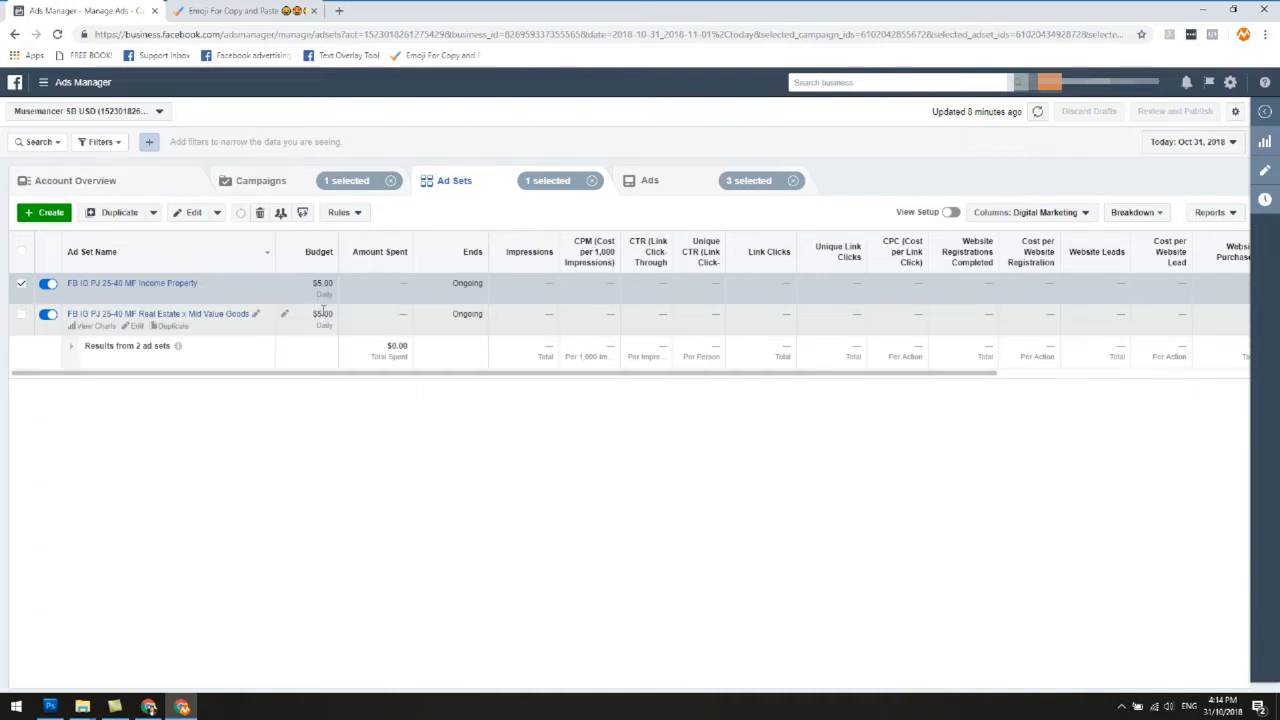
- Show the new ad set's ads and check the previews of Image 3, Image 1 and Image 2 in turn
click(649, 190)
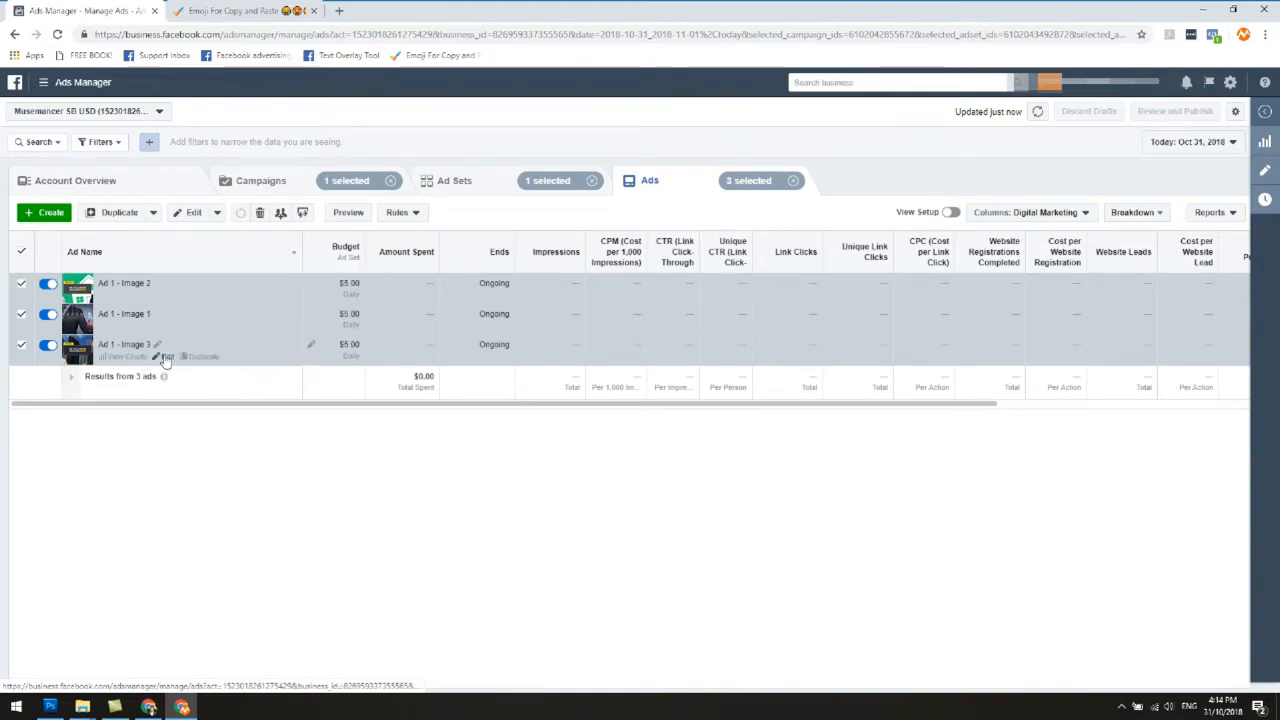
click(172, 344)
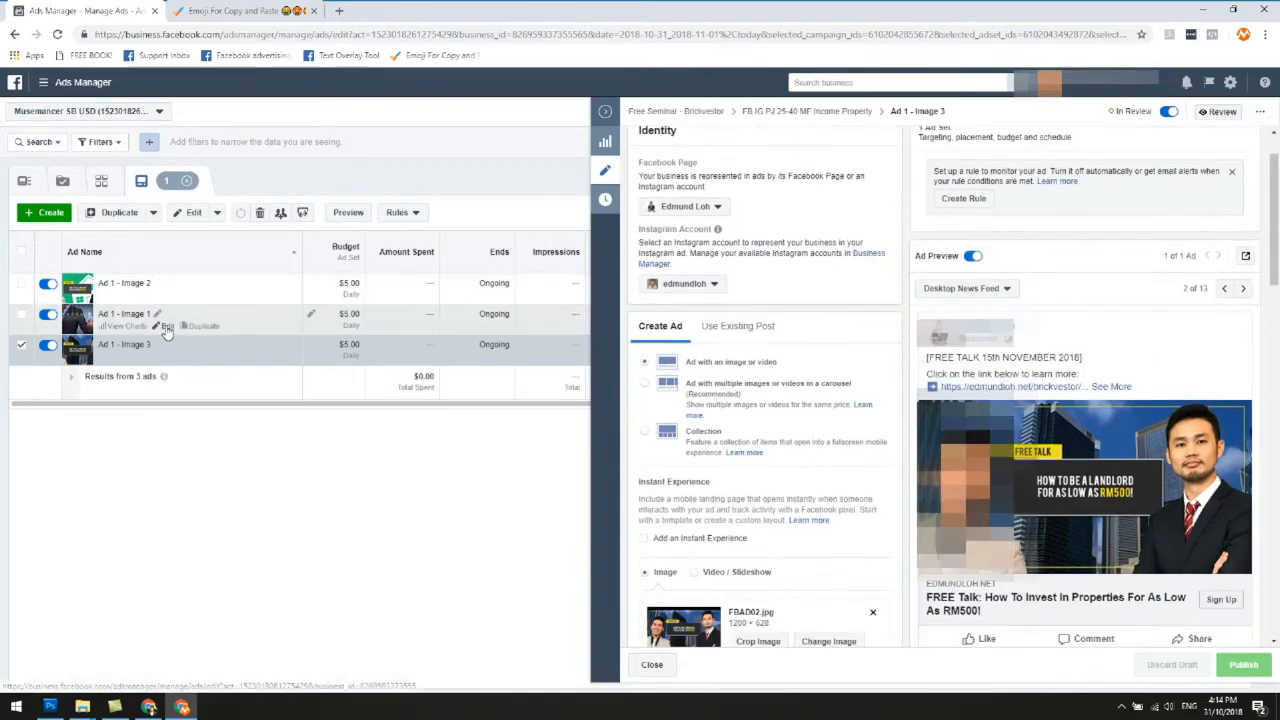
click(167, 327)
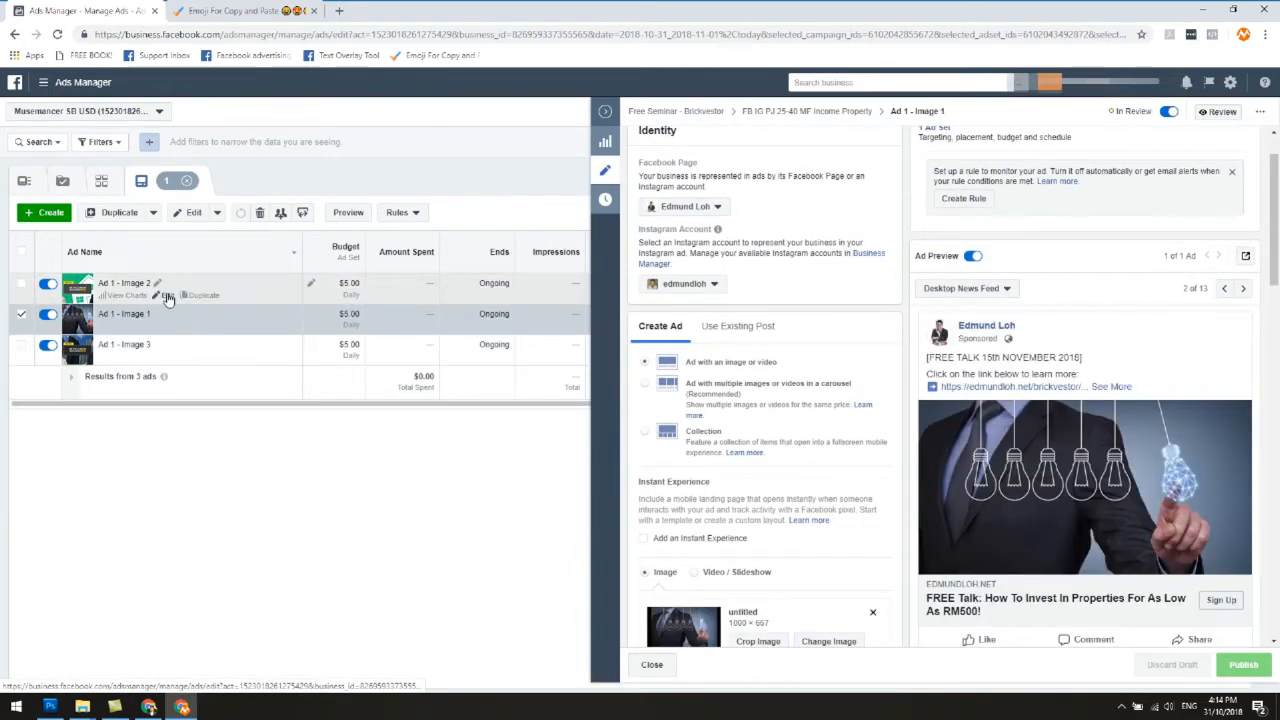
click(167, 300)
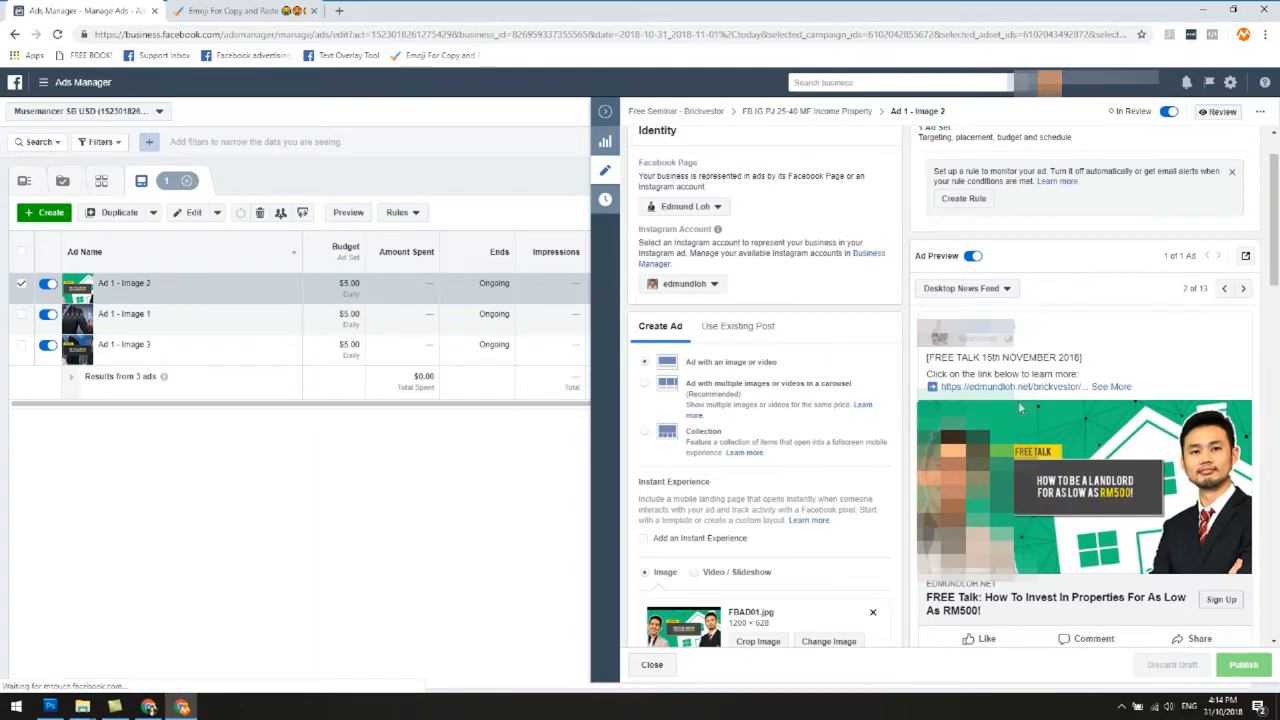
- Open the Facebook post with comments for Ad 1 - Image 2 of the Income Property ad set
scroll(1034, 456, down, 3)
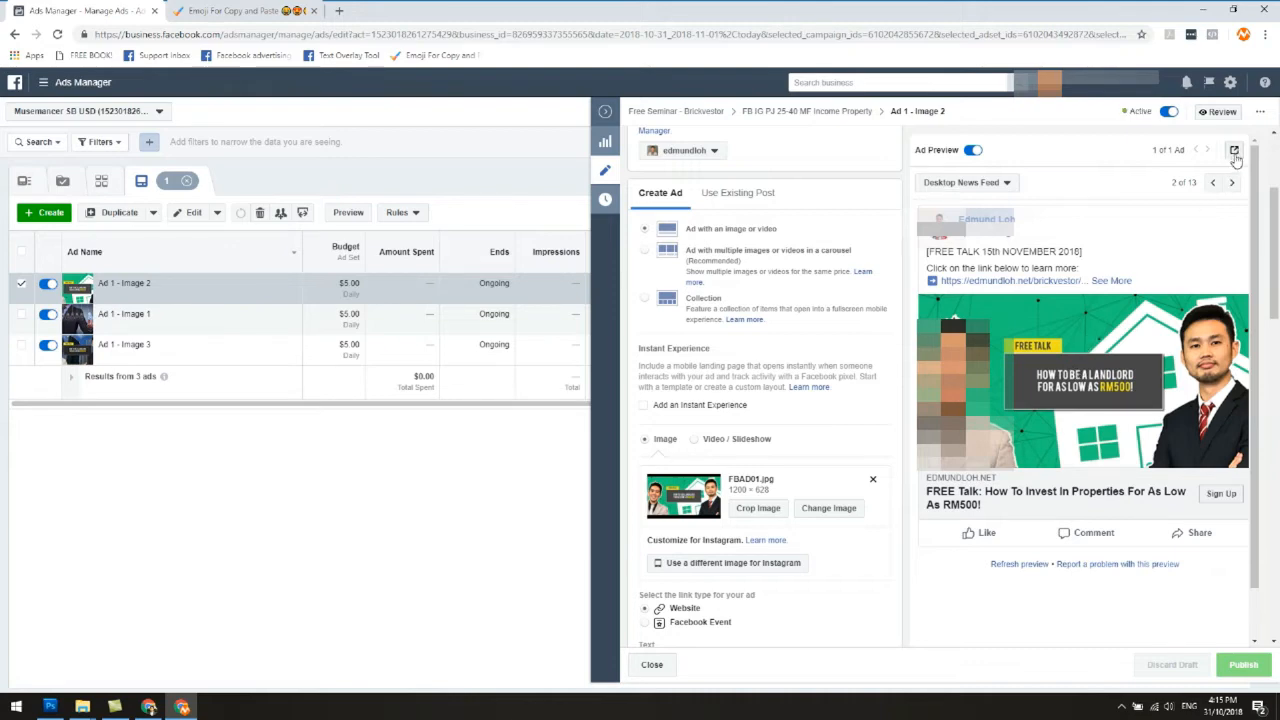
click(1234, 152)
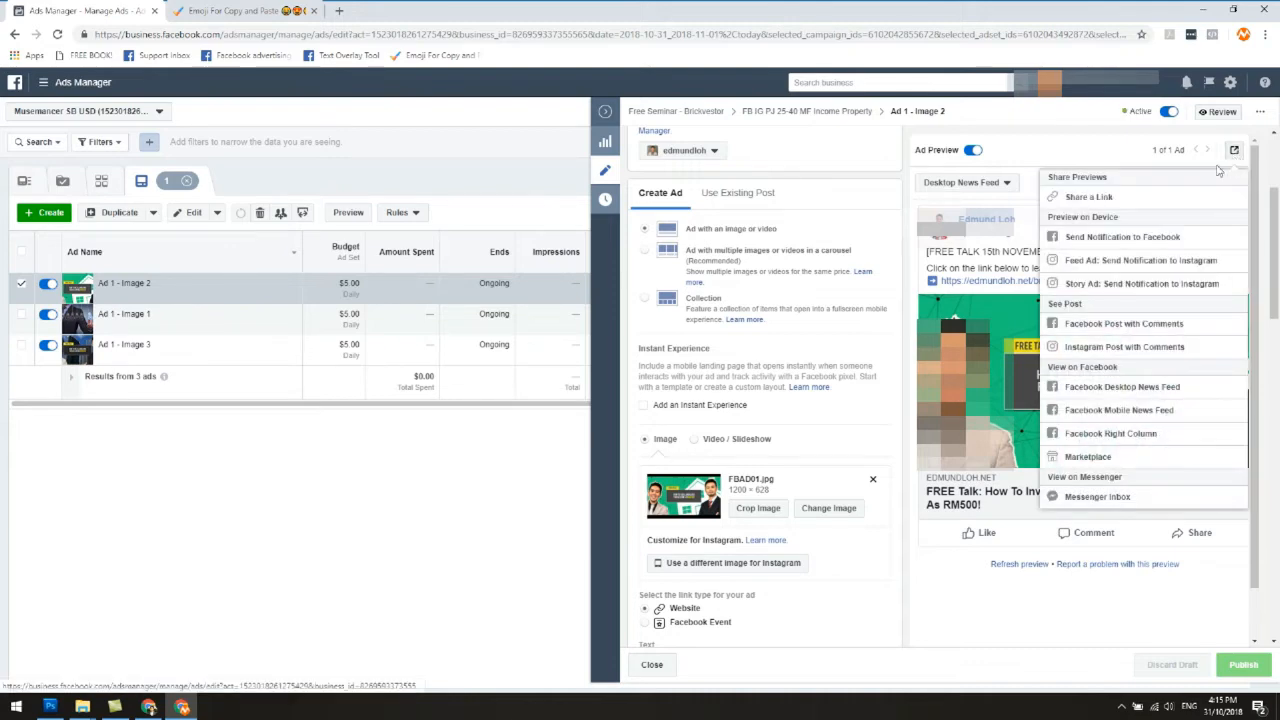
click(1128, 333)
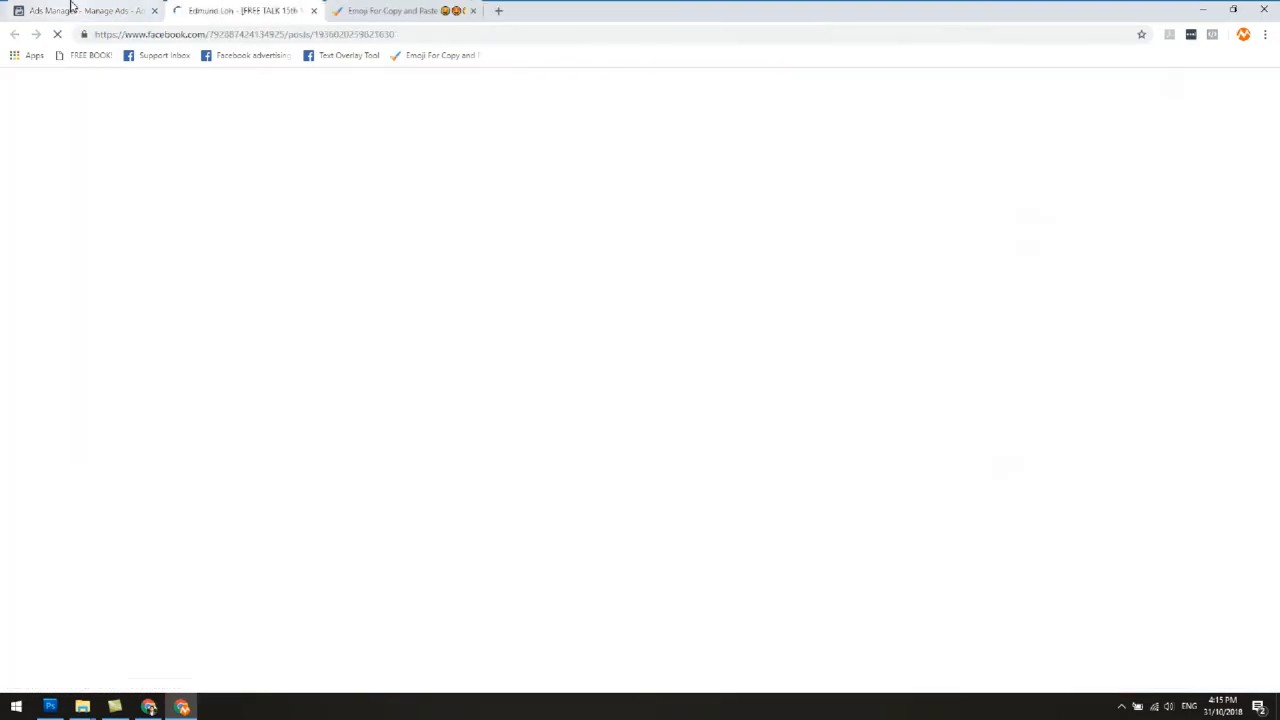
- Return to Ads Manager, select only the Real Estate x Mid Value Goods ad set and list its ads
click(75, 10)
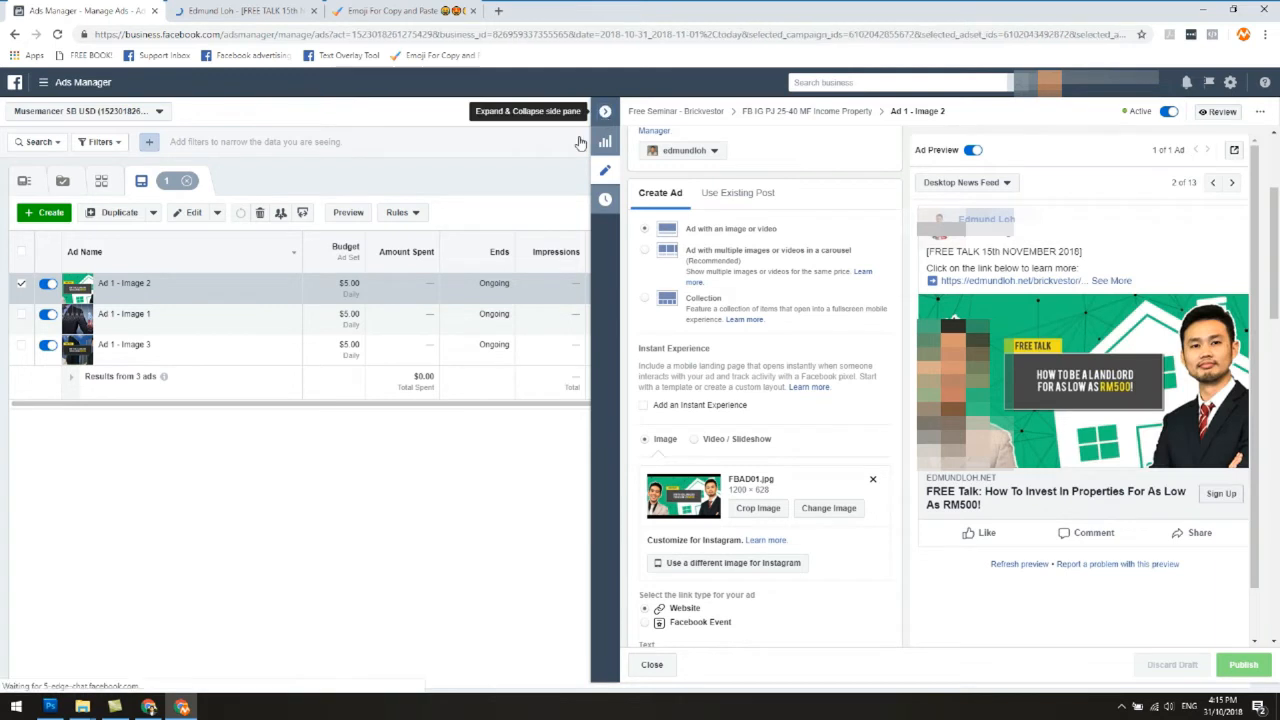
click(605, 111)
click(436, 181)
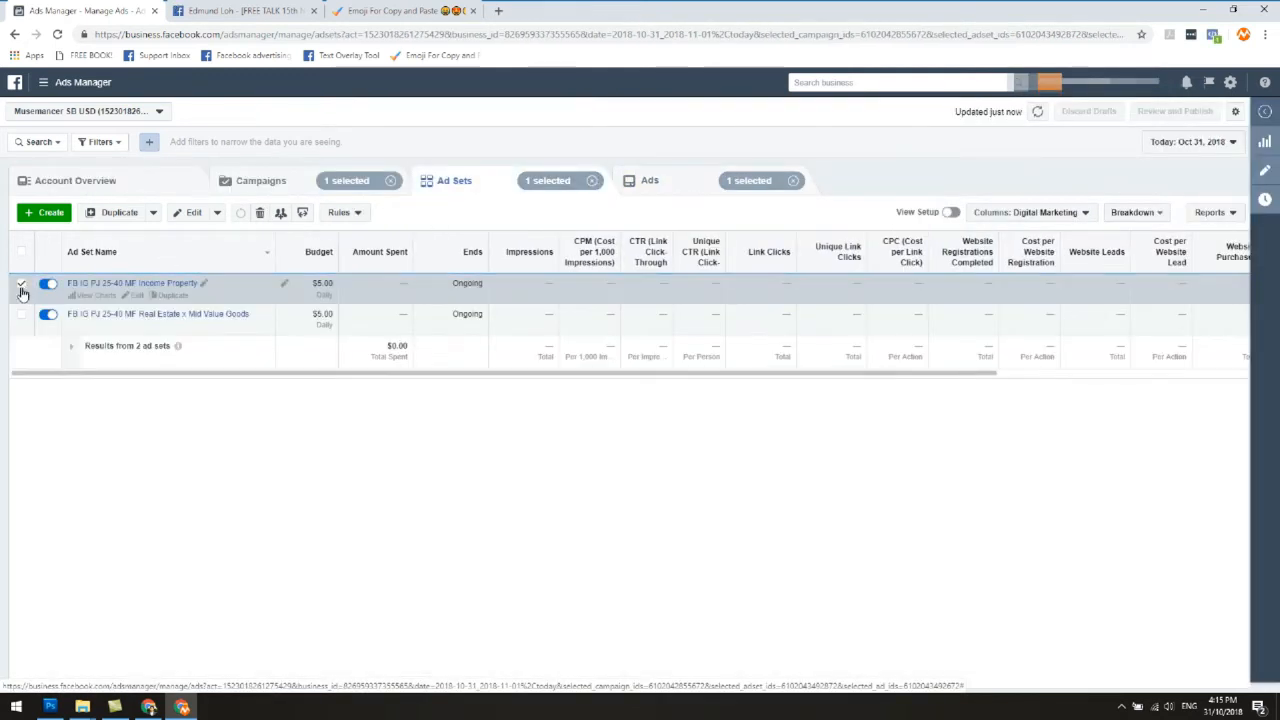
click(22, 285)
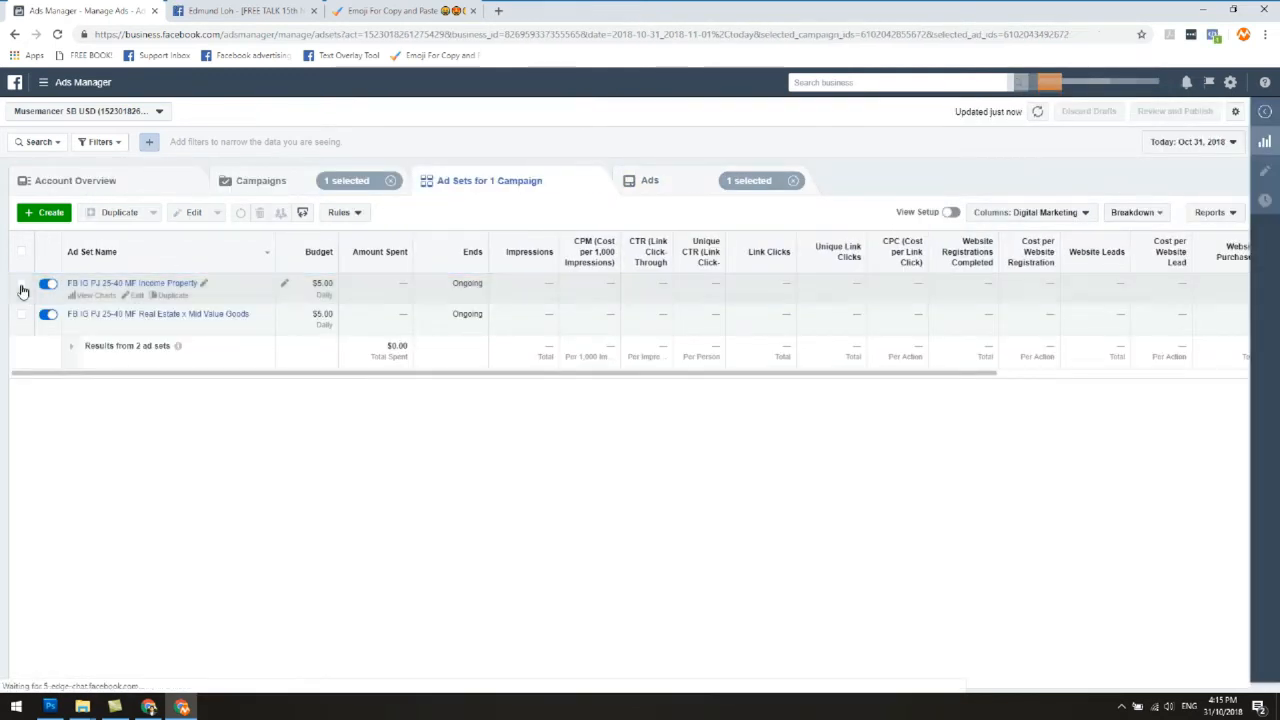
click(23, 315)
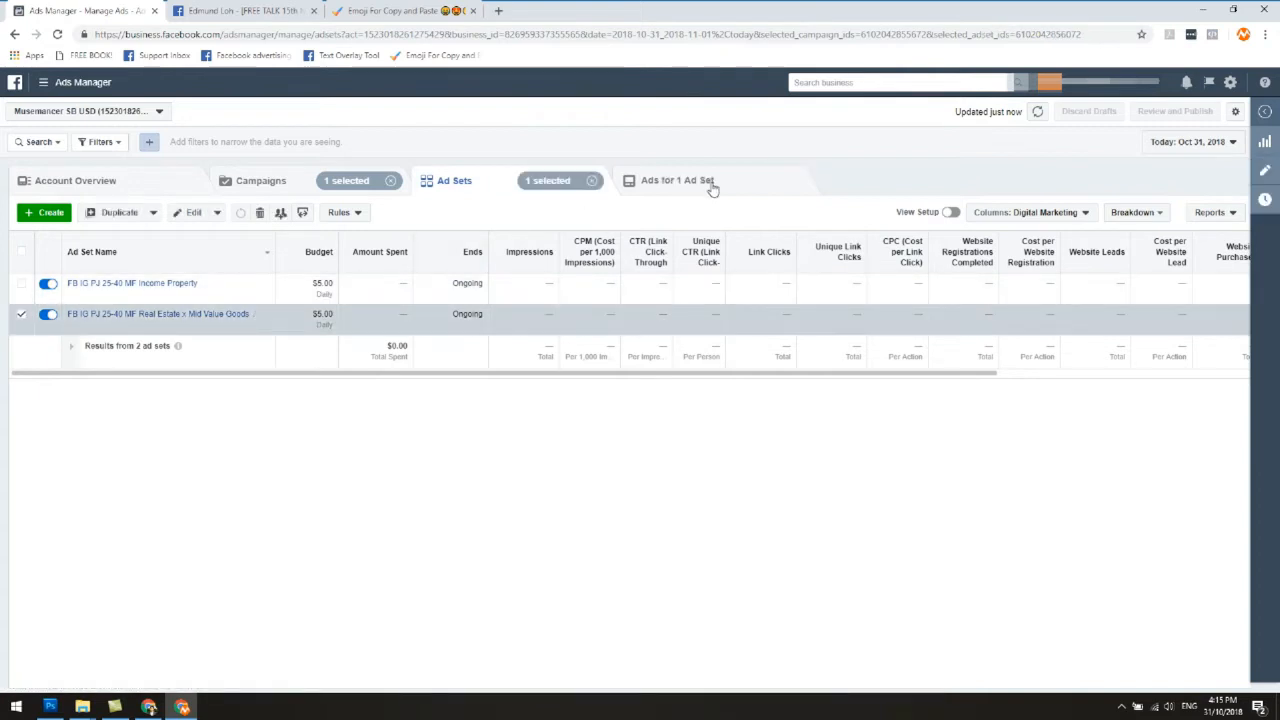
click(716, 185)
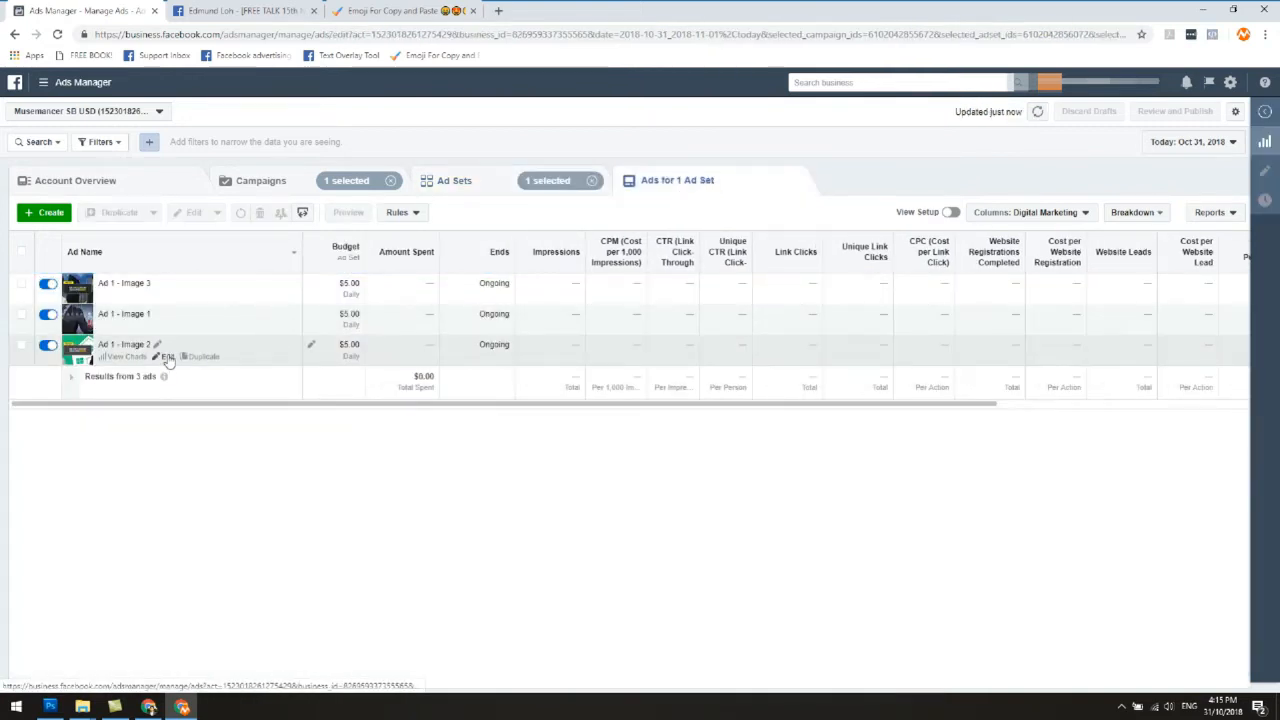
- Open the Facebook post with comments for Ad 1 - Image 2 of the Real Estate x Mid Value Goods ad set
click(167, 357)
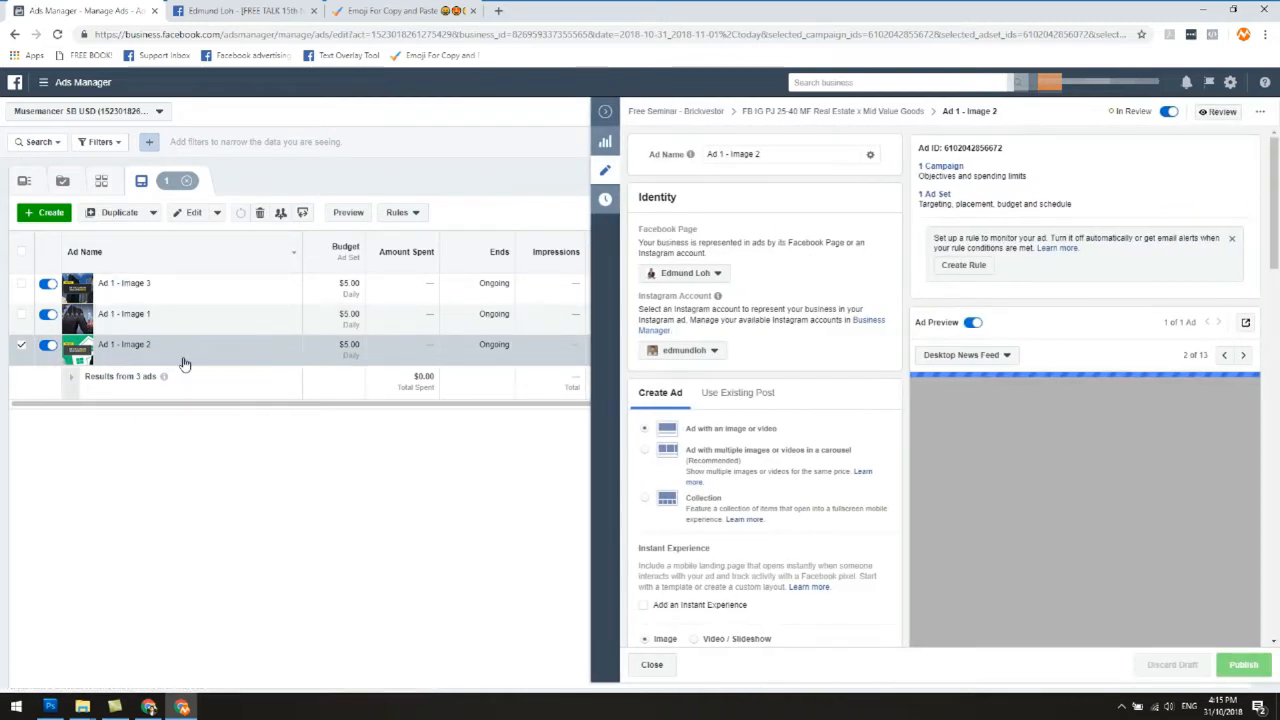
scroll(1154, 408, down, 1)
scroll(1154, 403, down, 1)
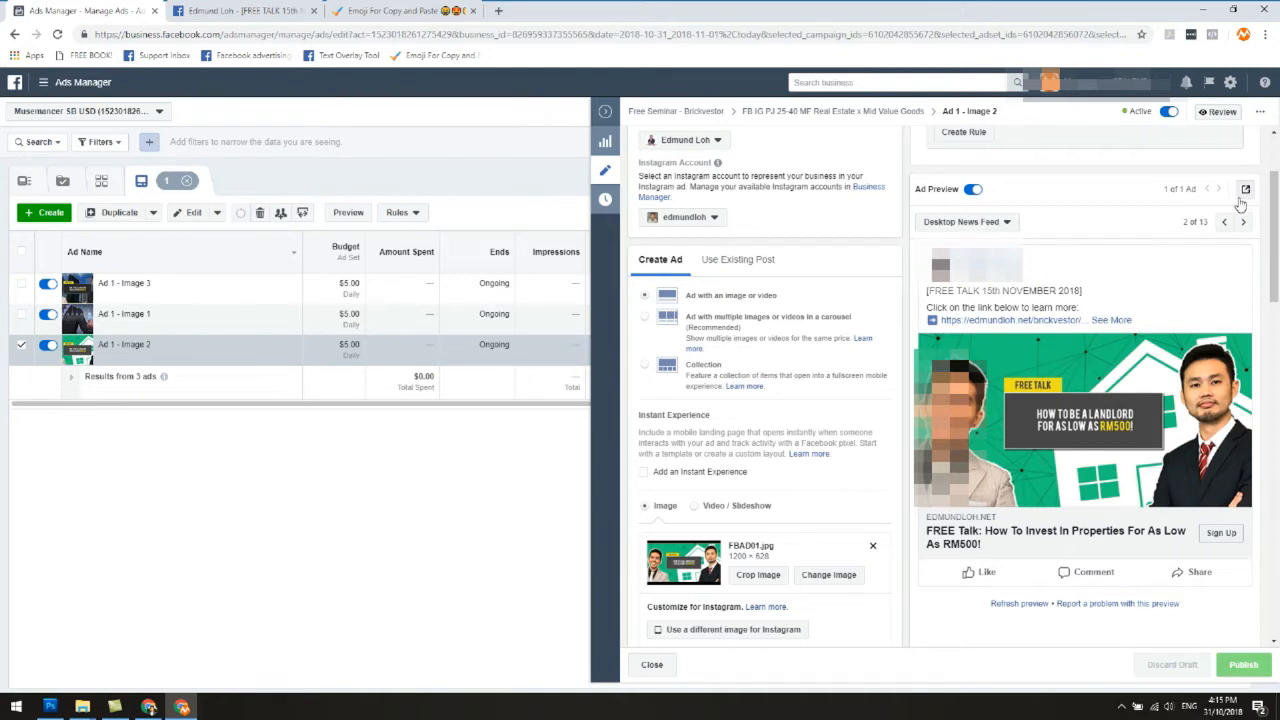
click(1246, 190)
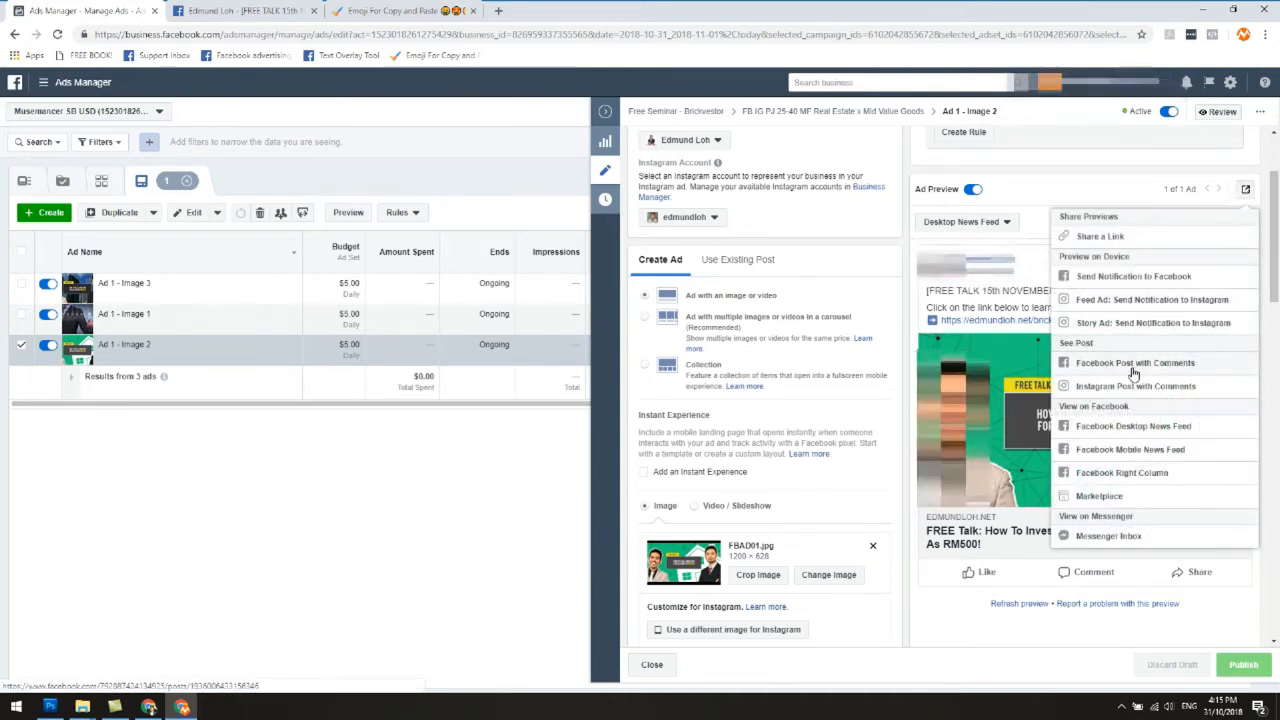
click(1135, 365)
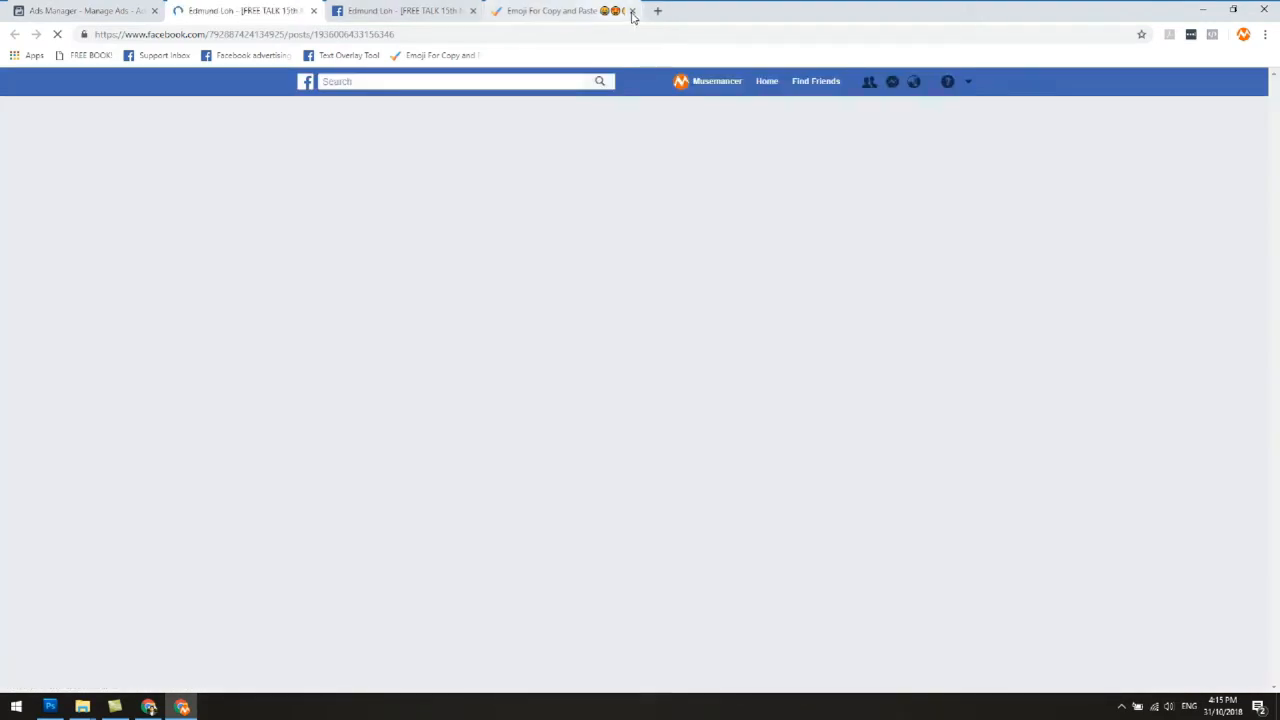
- Close the emoji page and compare the text and image of the two Facebook ad posts
click(632, 11)
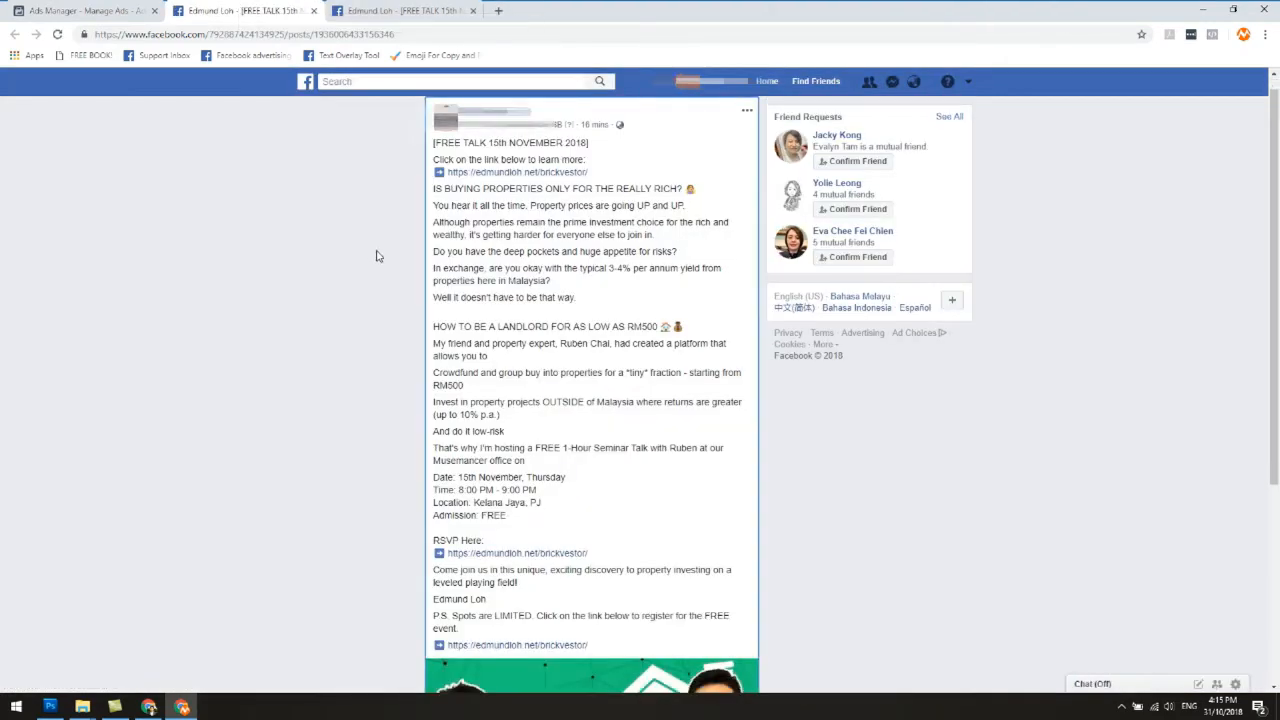
scroll(351, 260, down, 3)
key(ctrl+Tab)
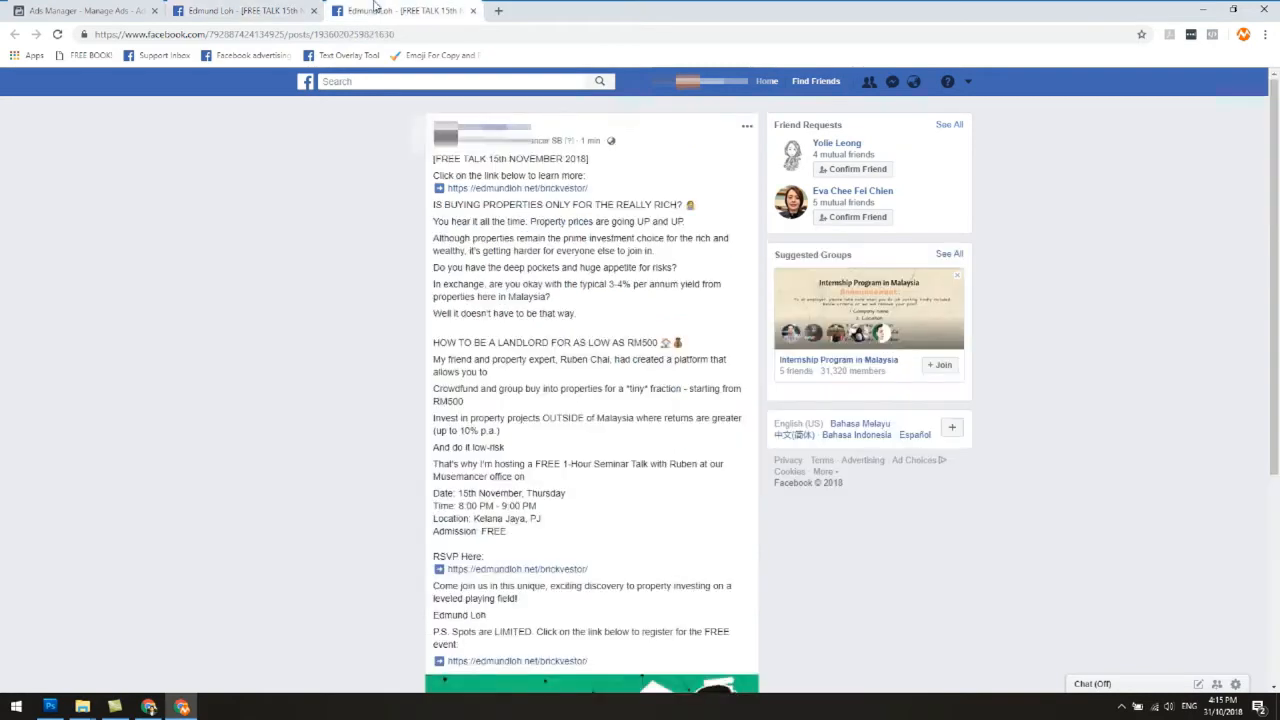
scroll(350, 290, down, 3)
click(247, 11)
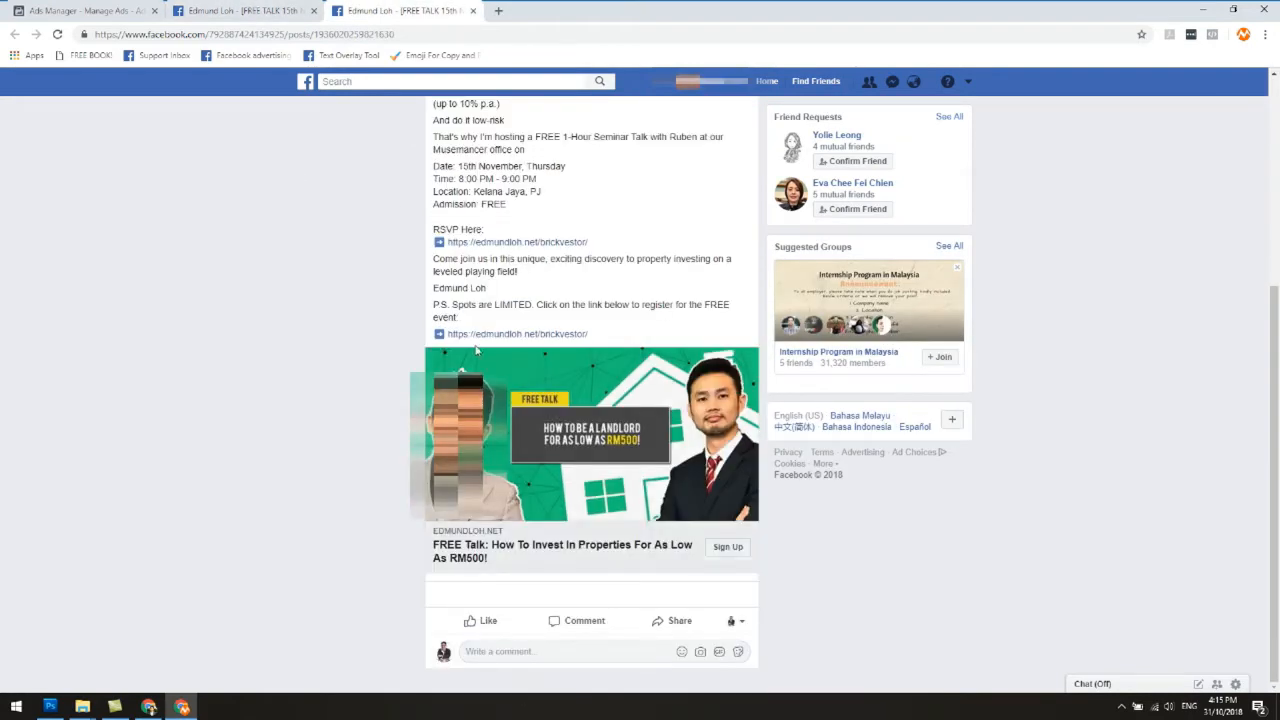
key(ctrl+Tab)
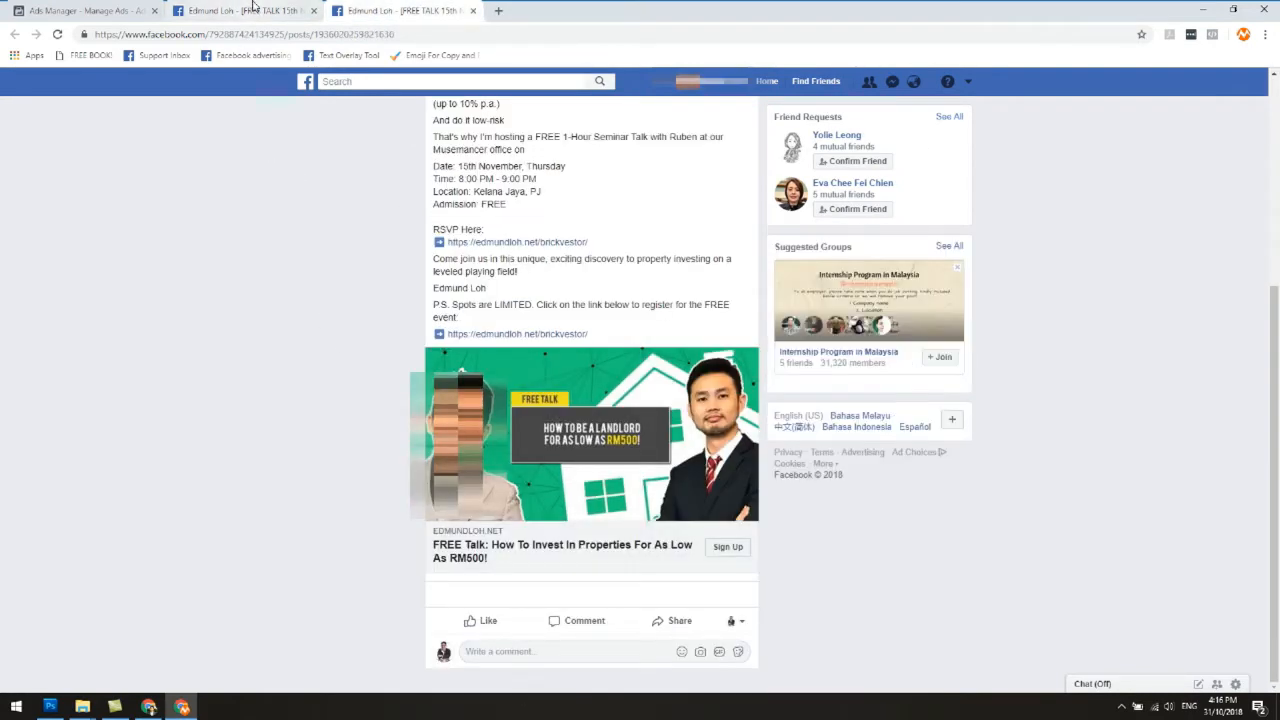
key(ctrl+shift+Tab)
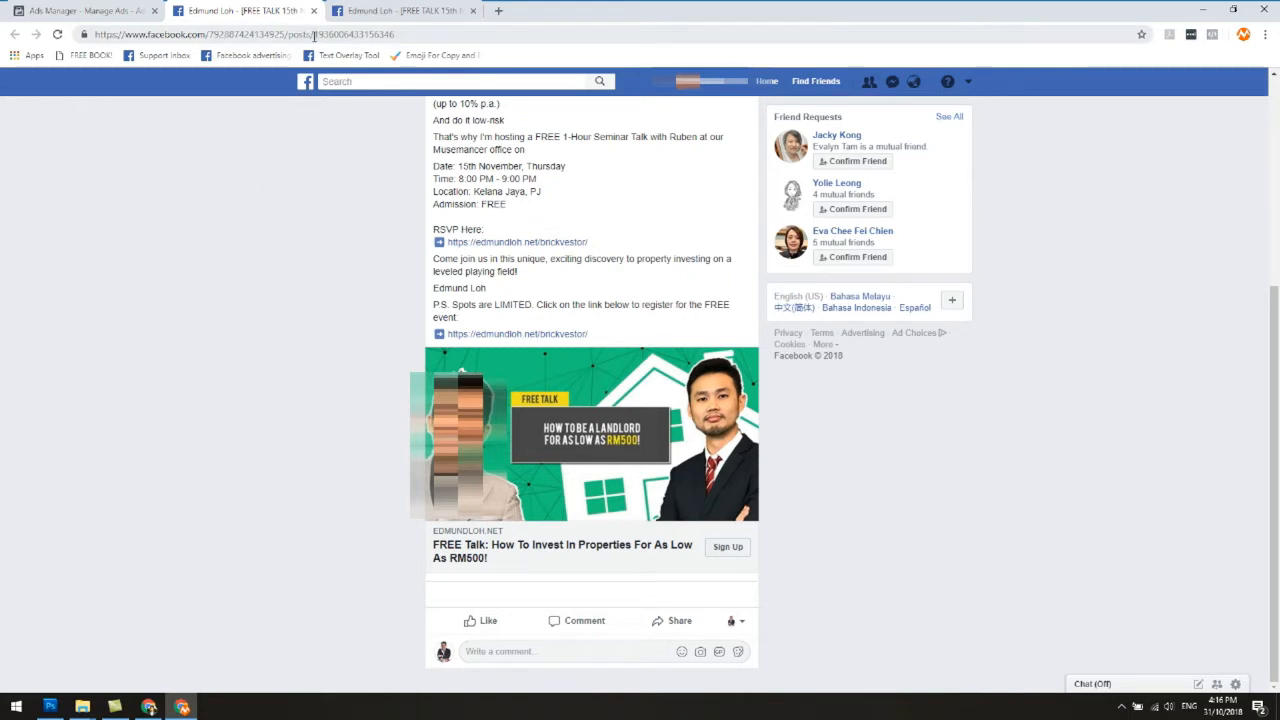
- Highlight the post ID in each ad post's address and compare the two IDs
drag(314, 35, 402, 37)
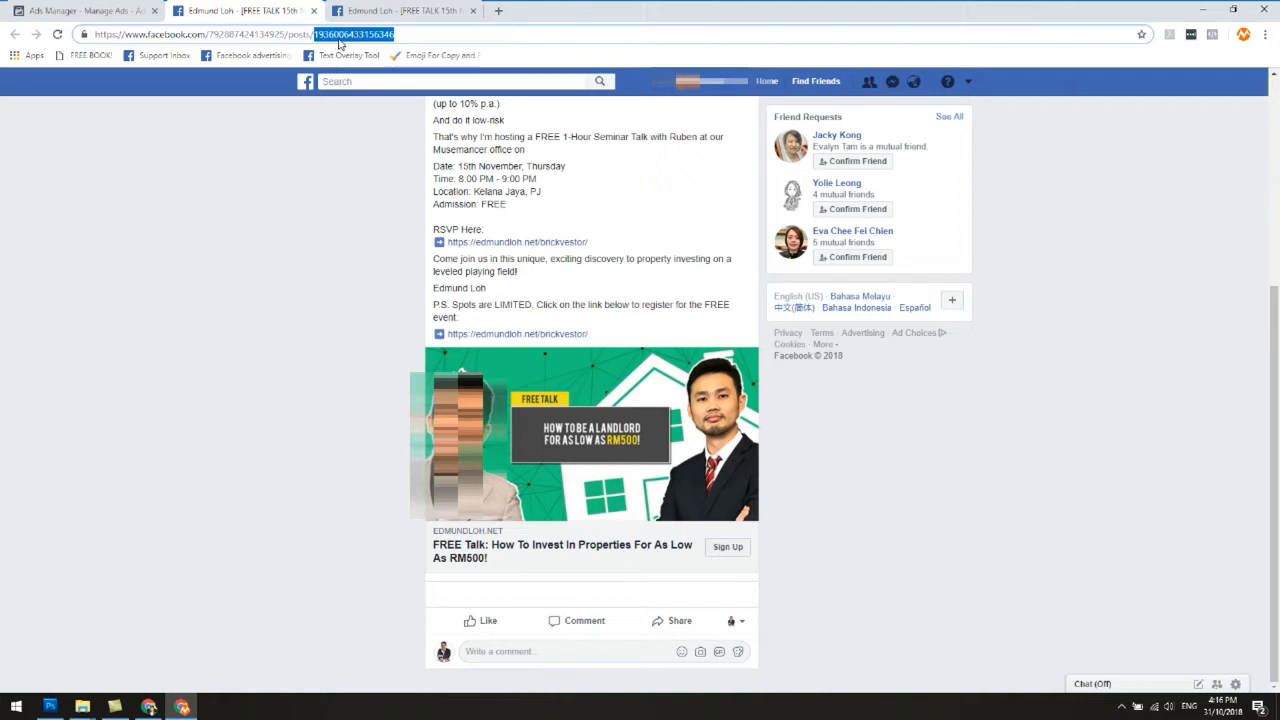
click(410, 10)
drag(316, 35, 397, 37)
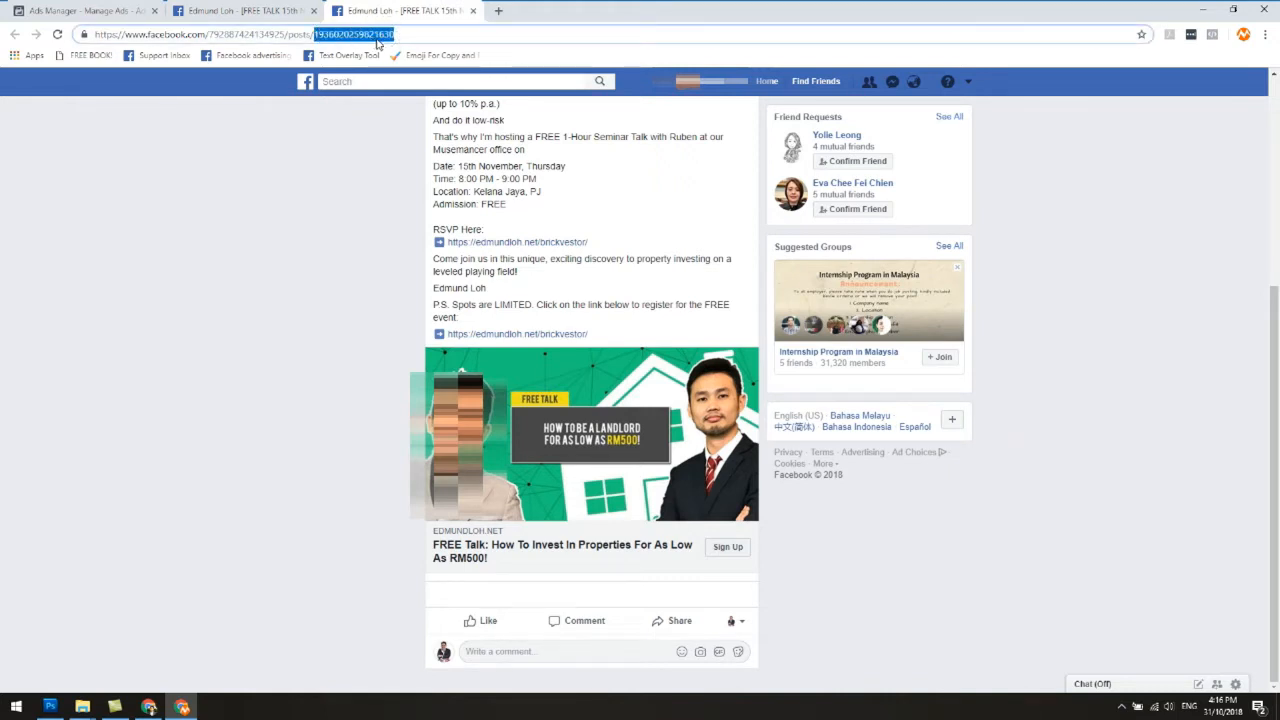
click(304, 18)
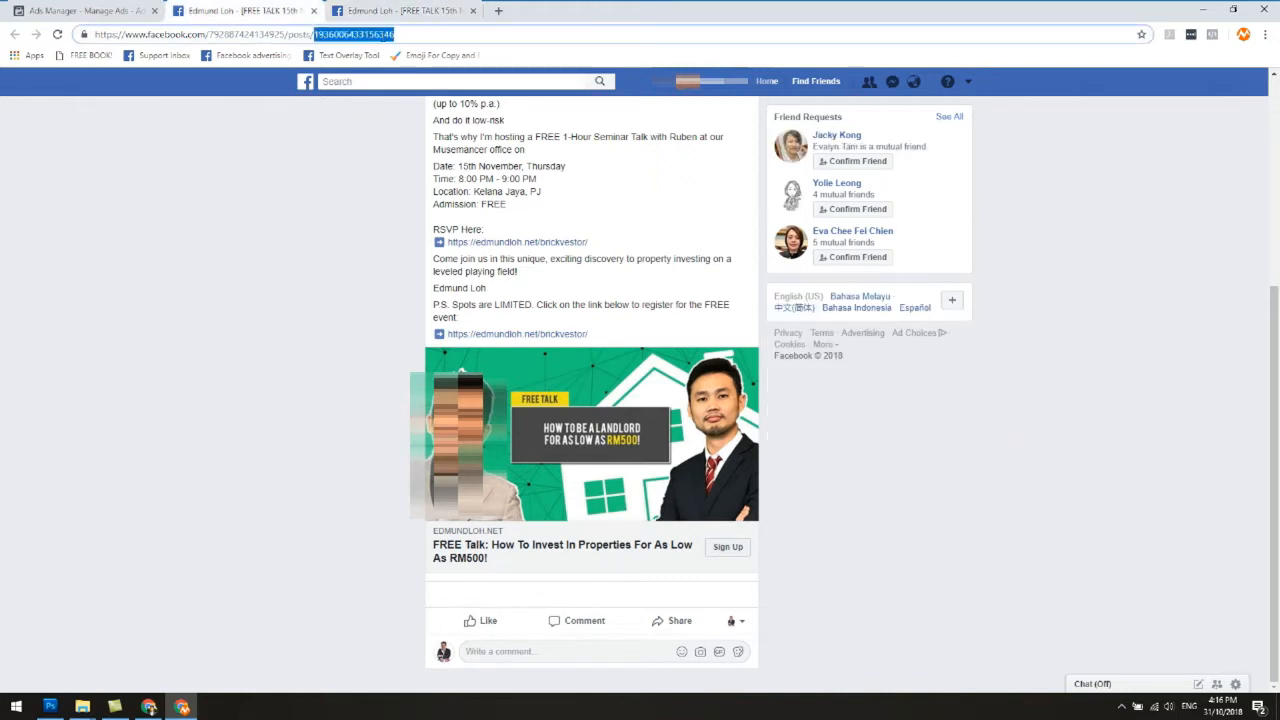
click(420, 35)
click(372, 11)
click(292, 9)
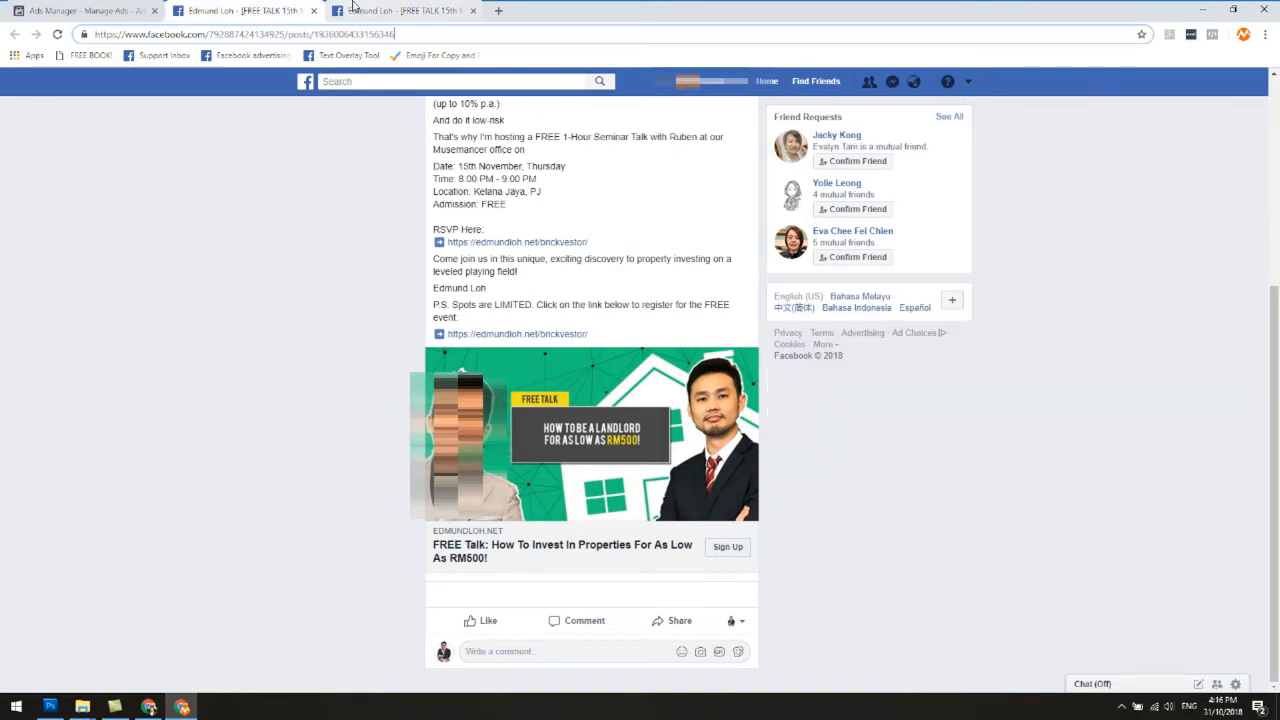
click(353, 7)
click(276, 7)
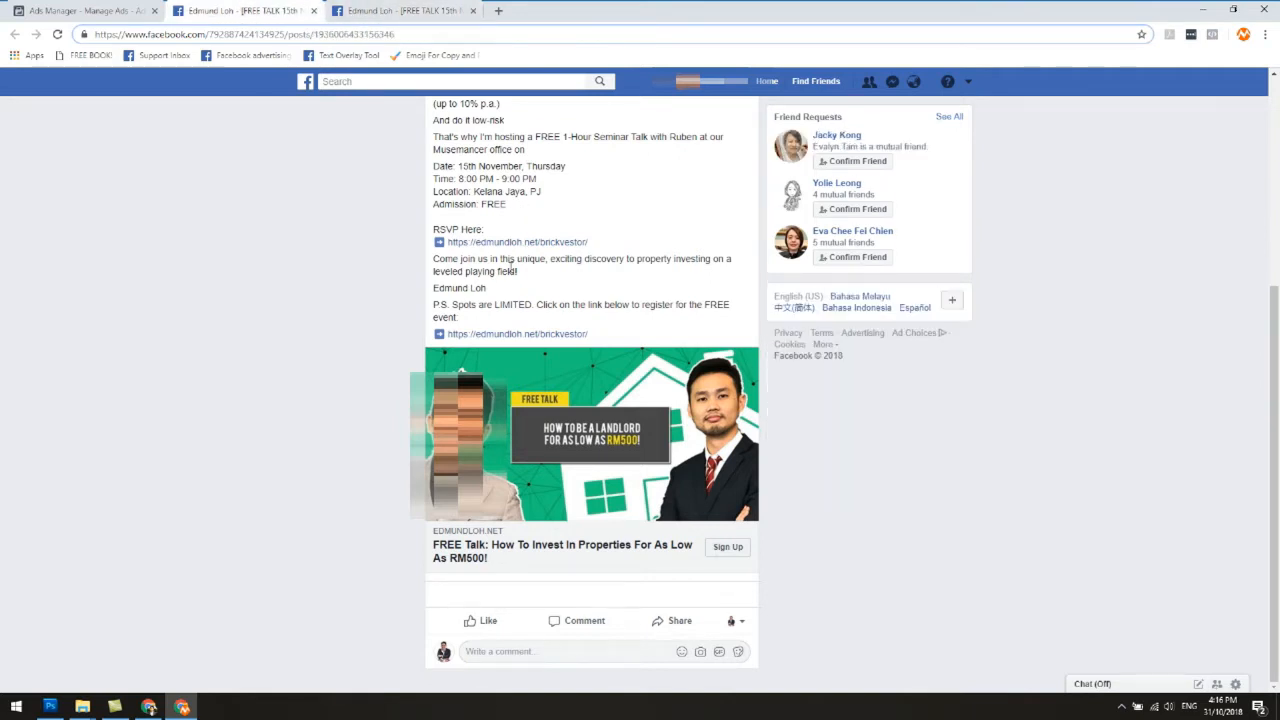
- Compare the like, comment and share areas beneath the two ad posts
click(407, 5)
click(289, 5)
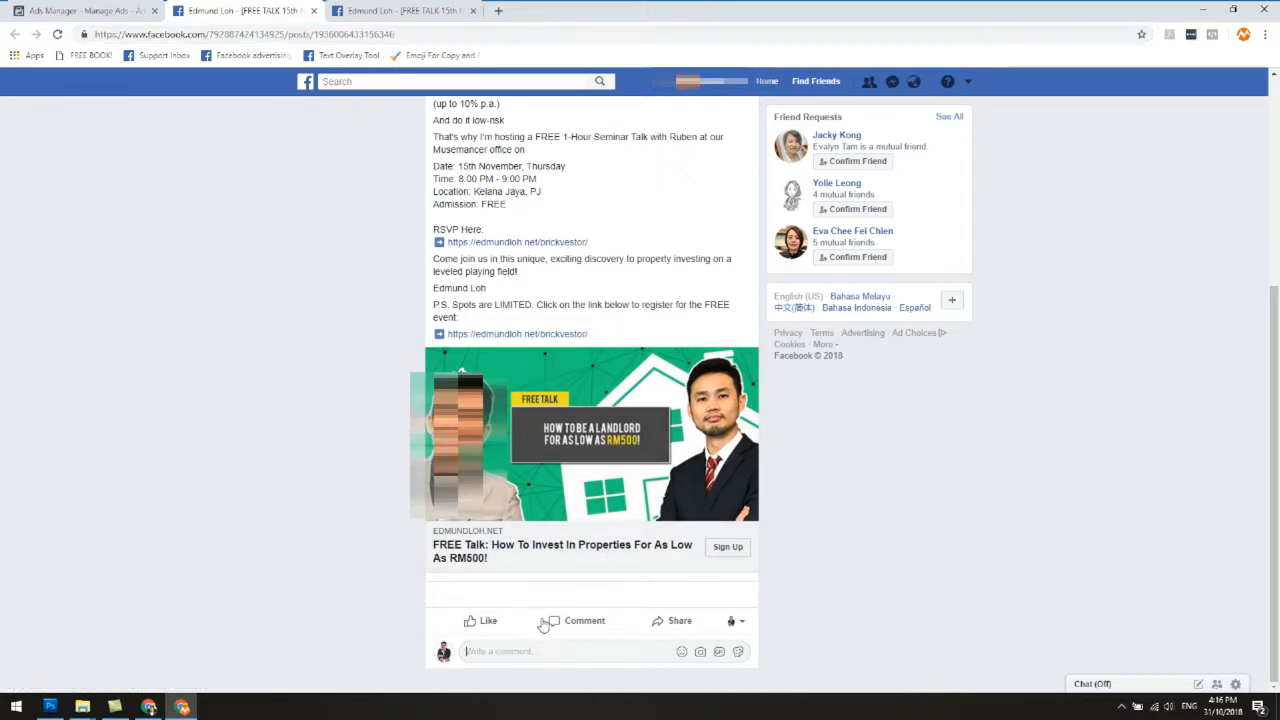
click(385, 12)
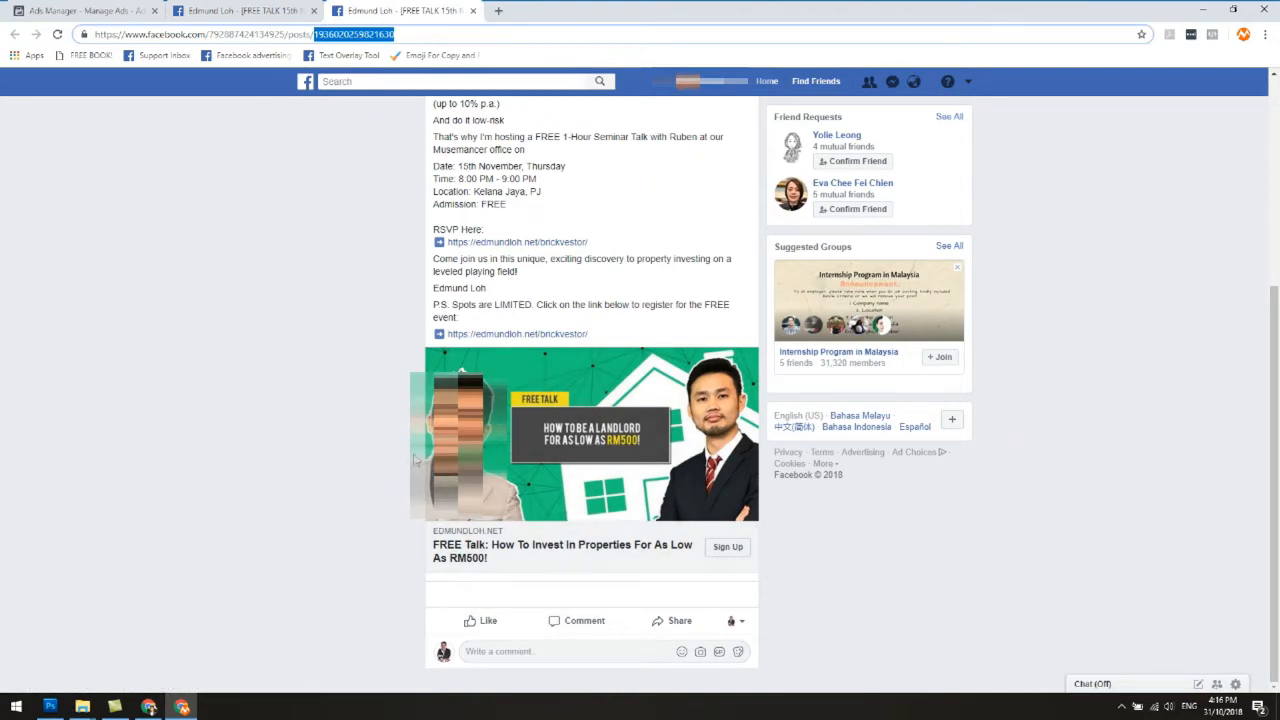
scroll(420, 450, up, 3)
scroll(404, 407, down, 3)
- Close both posts and the ad editor, check the selected ad set and list the Real Estate x Mid Value Goods ads
click(473, 11)
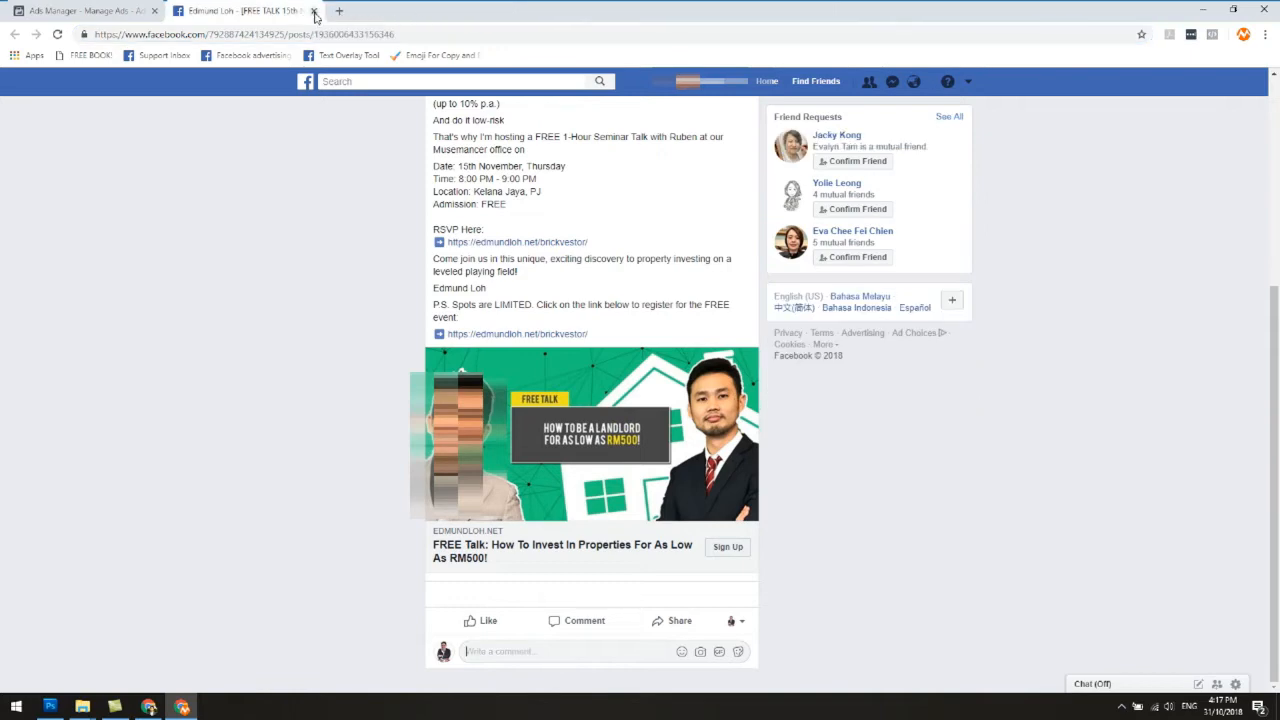
click(313, 11)
click(606, 113)
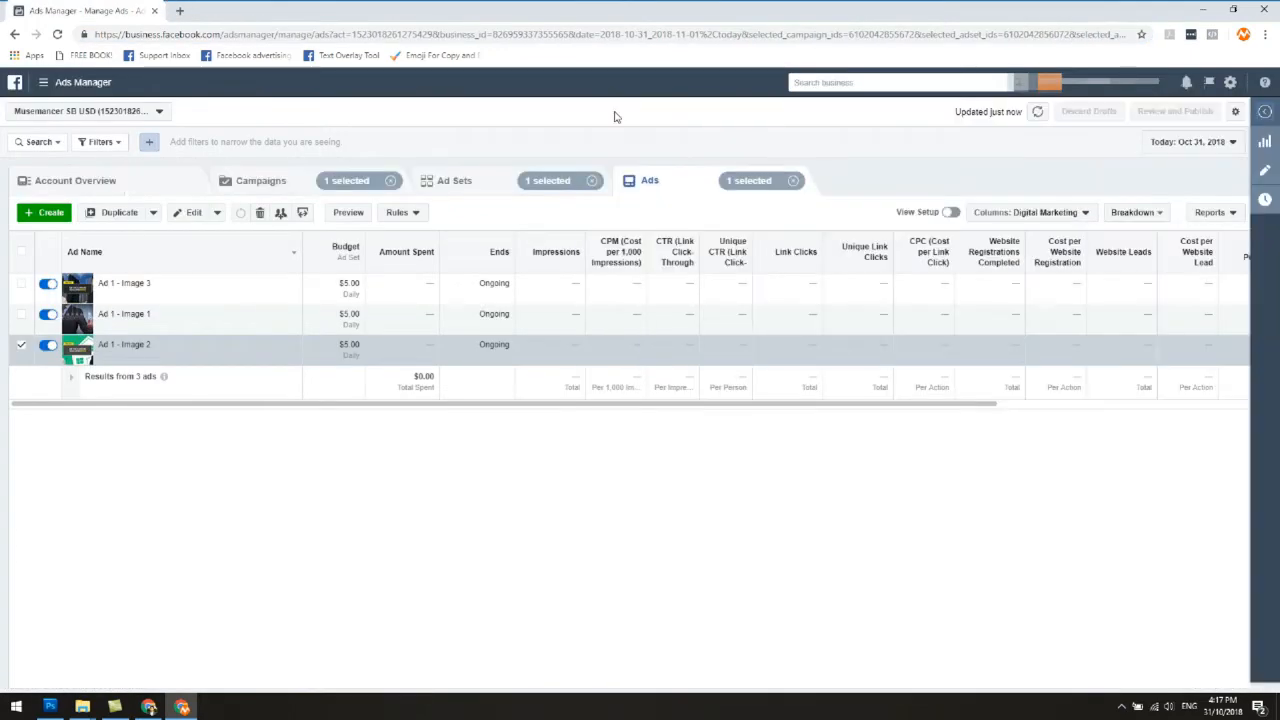
click(460, 180)
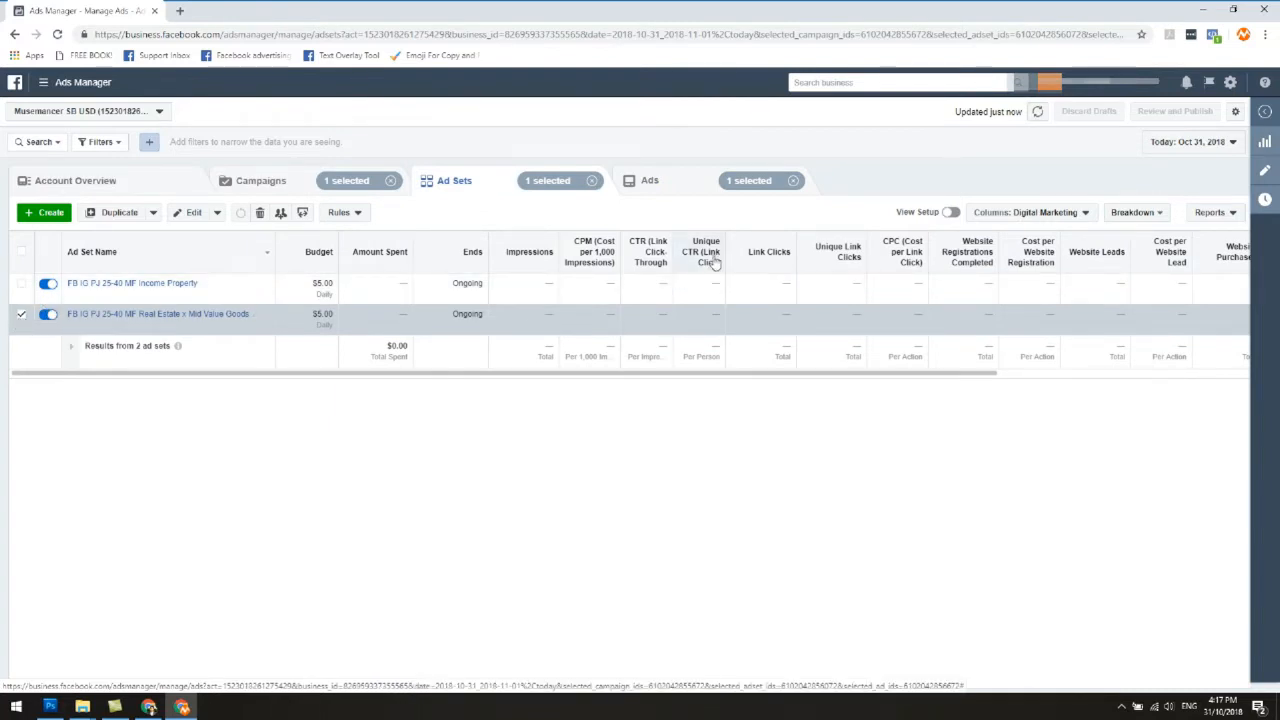
click(700, 186)
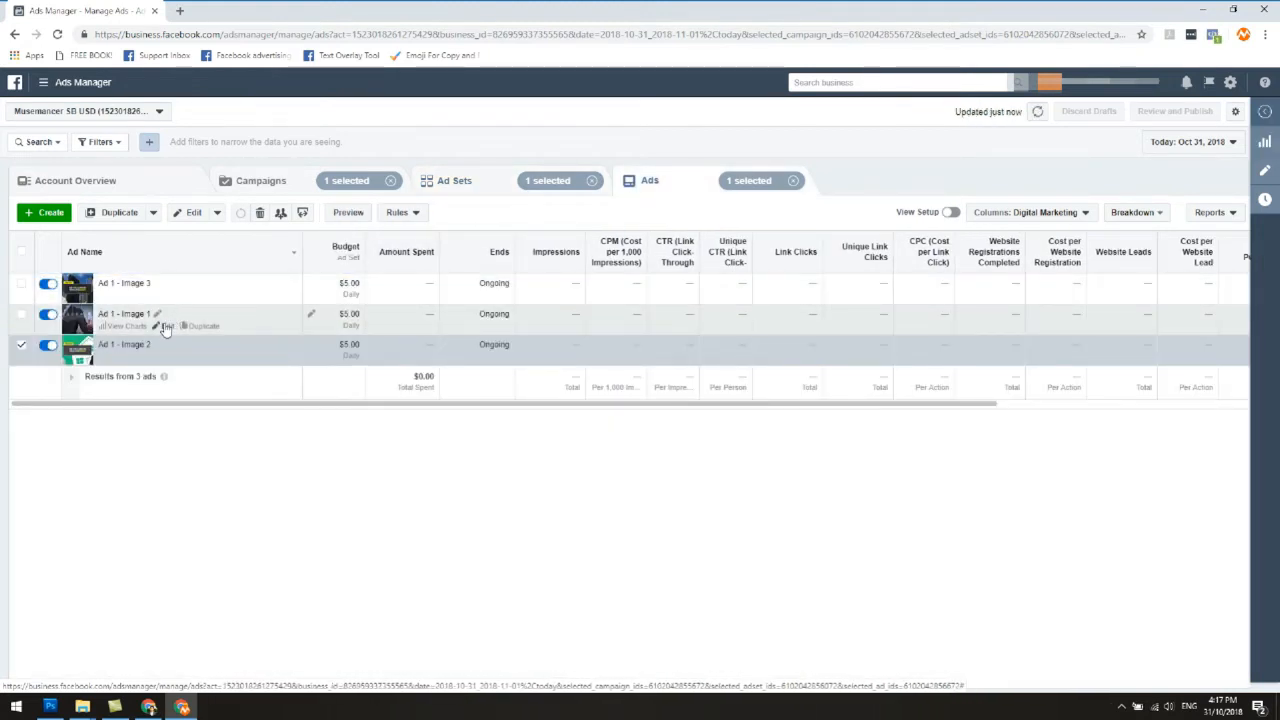
- Open the Facebook post with comments for Ad 1 - Image 1 of the Real Estate x Mid Value Goods ad set
click(166, 329)
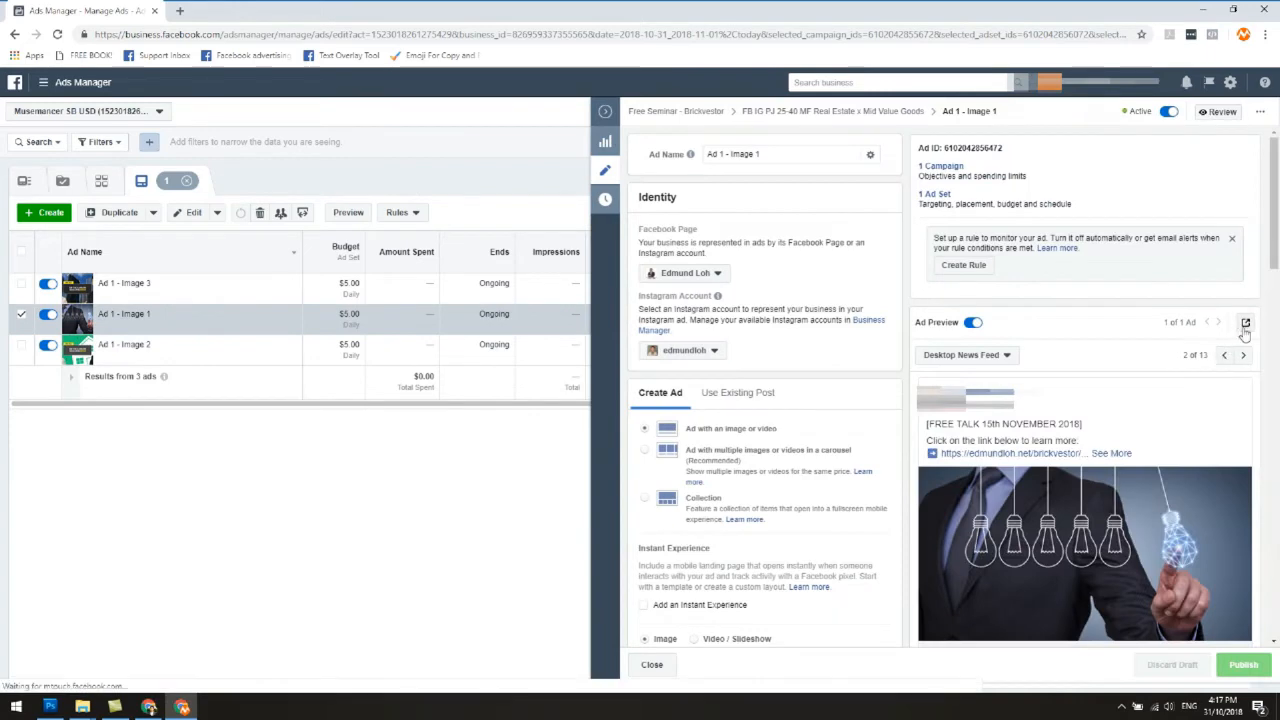
click(1245, 323)
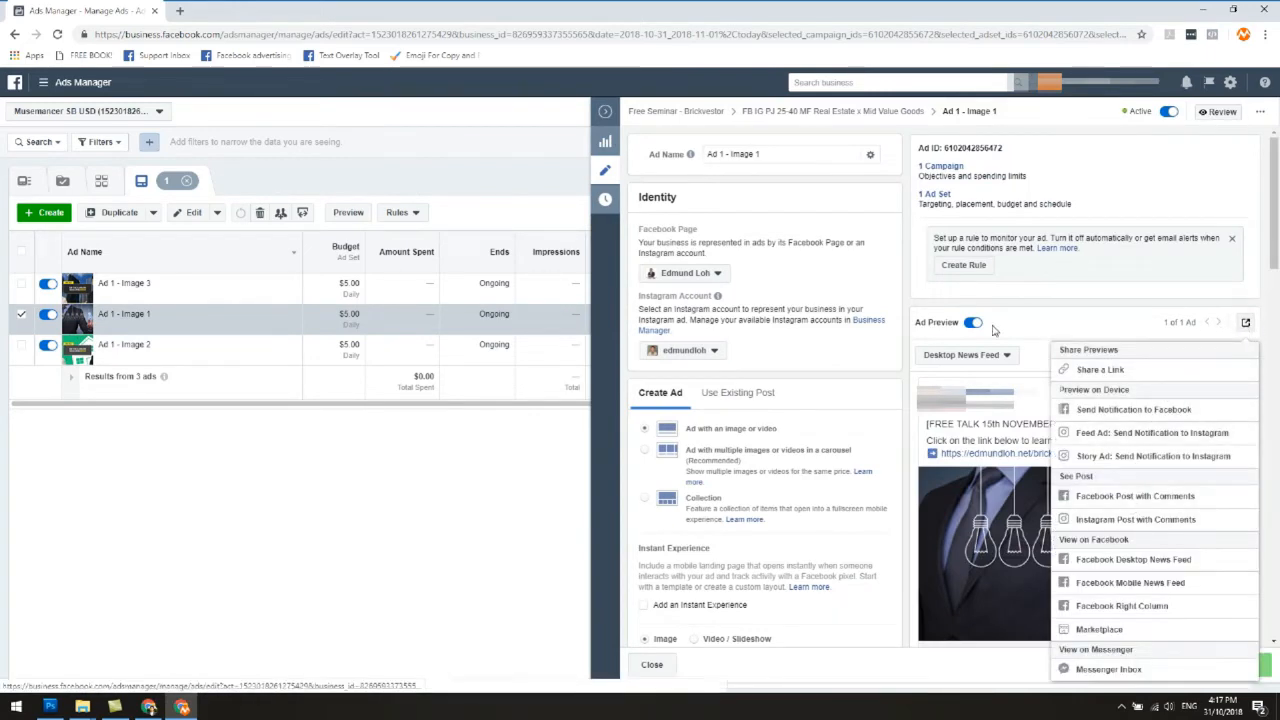
click(1125, 497)
- Return to Ads Manager and open the Facebook post with comments for the same ad set's Ad 1 - Image 2
click(90, 11)
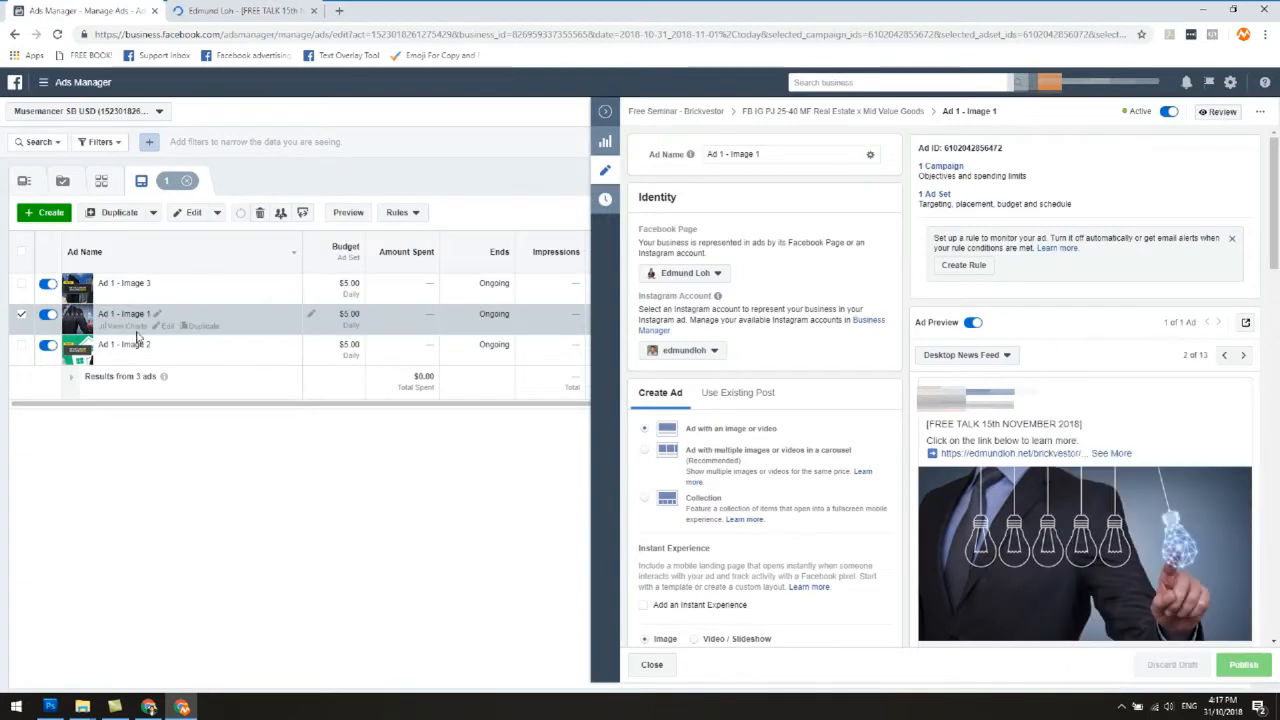
click(170, 355)
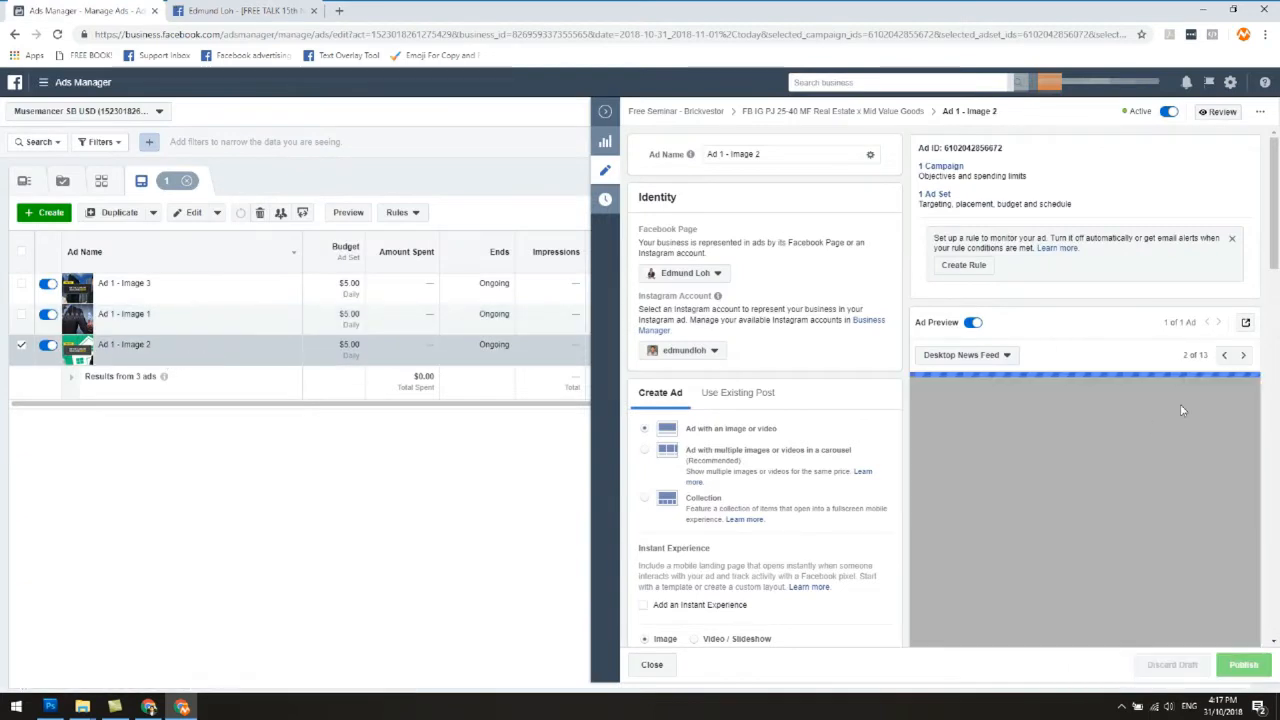
click(1245, 322)
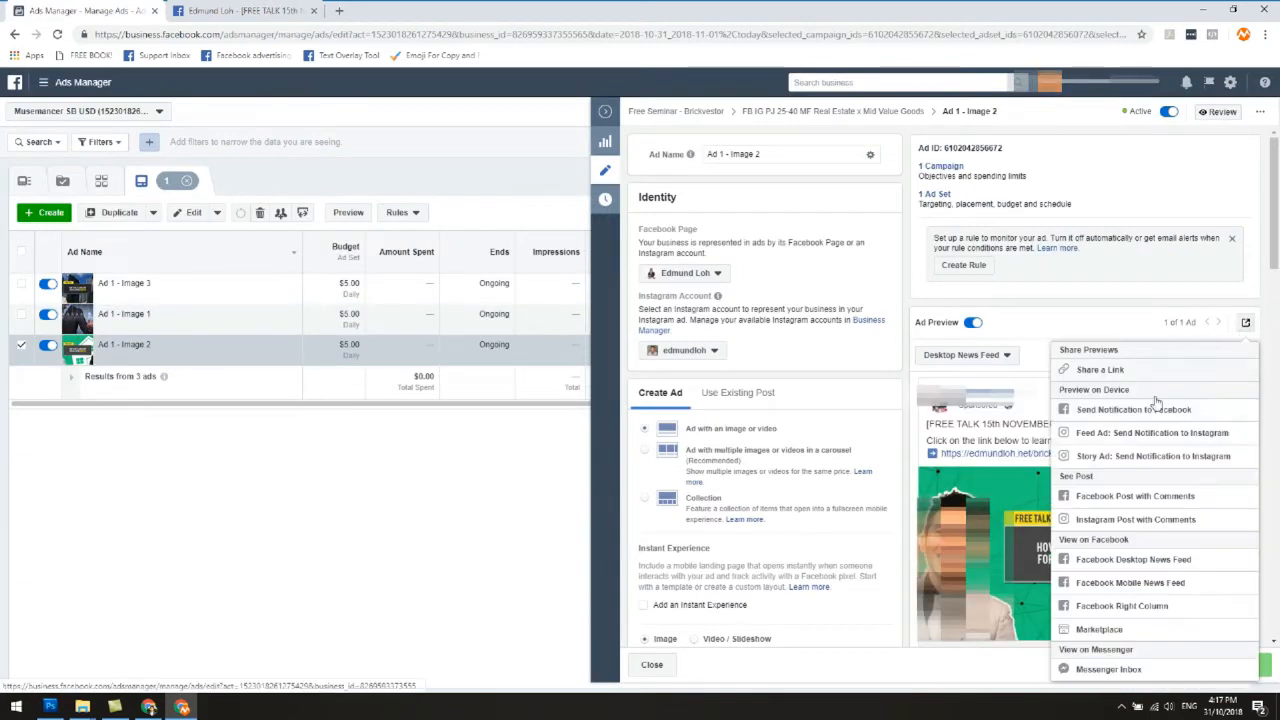
click(1140, 500)
- Open the Facebook post with comments for the same ad set's Ad 1 - Image 3 and place it after the other posts
click(22, 8)
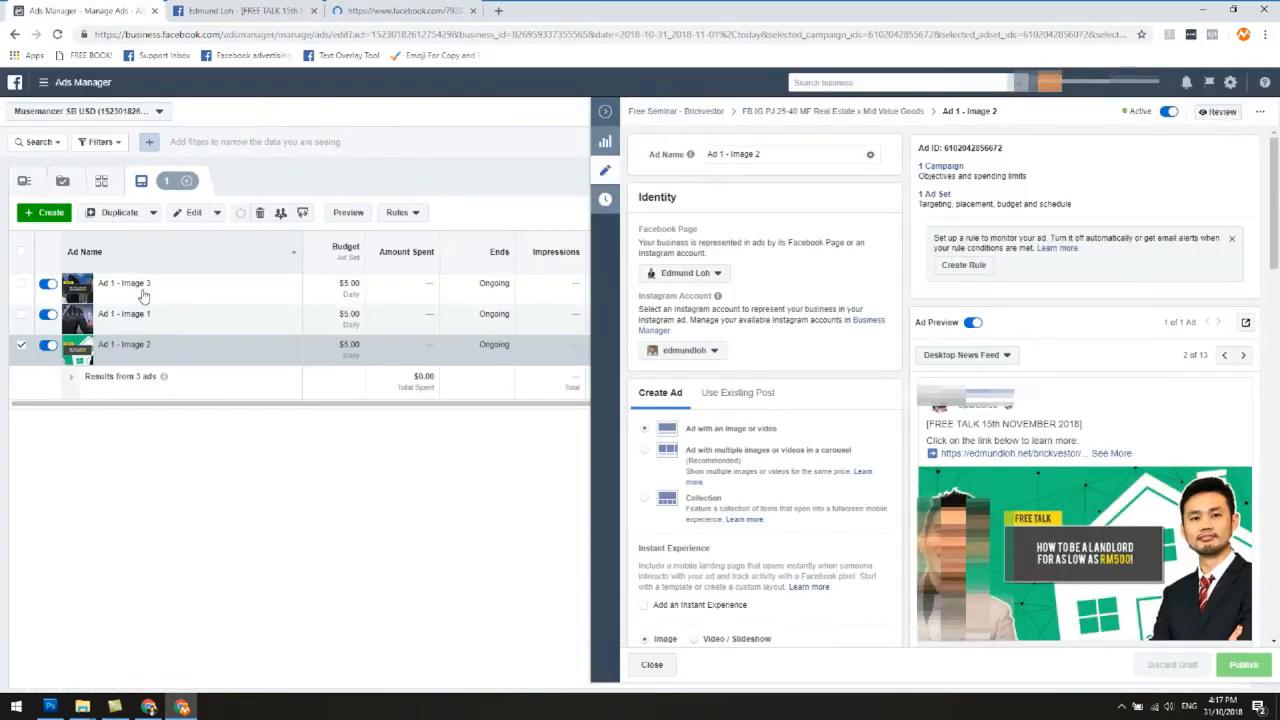
click(168, 298)
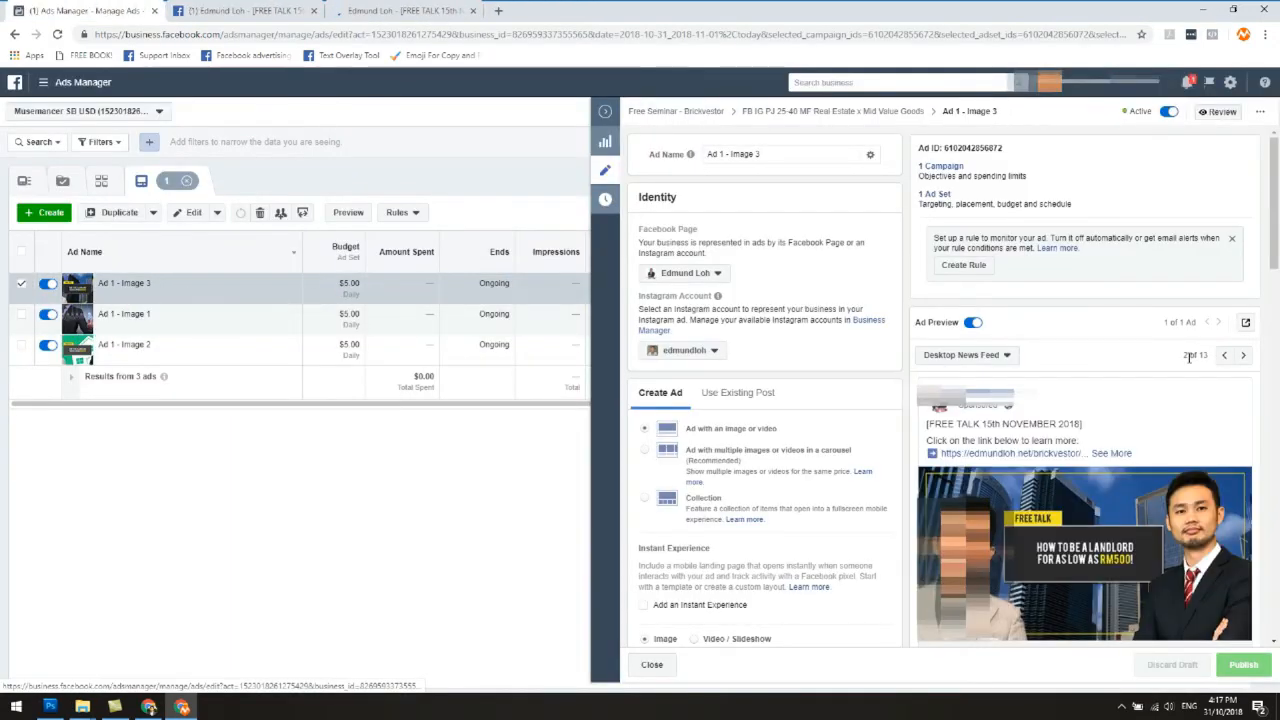
click(1245, 322)
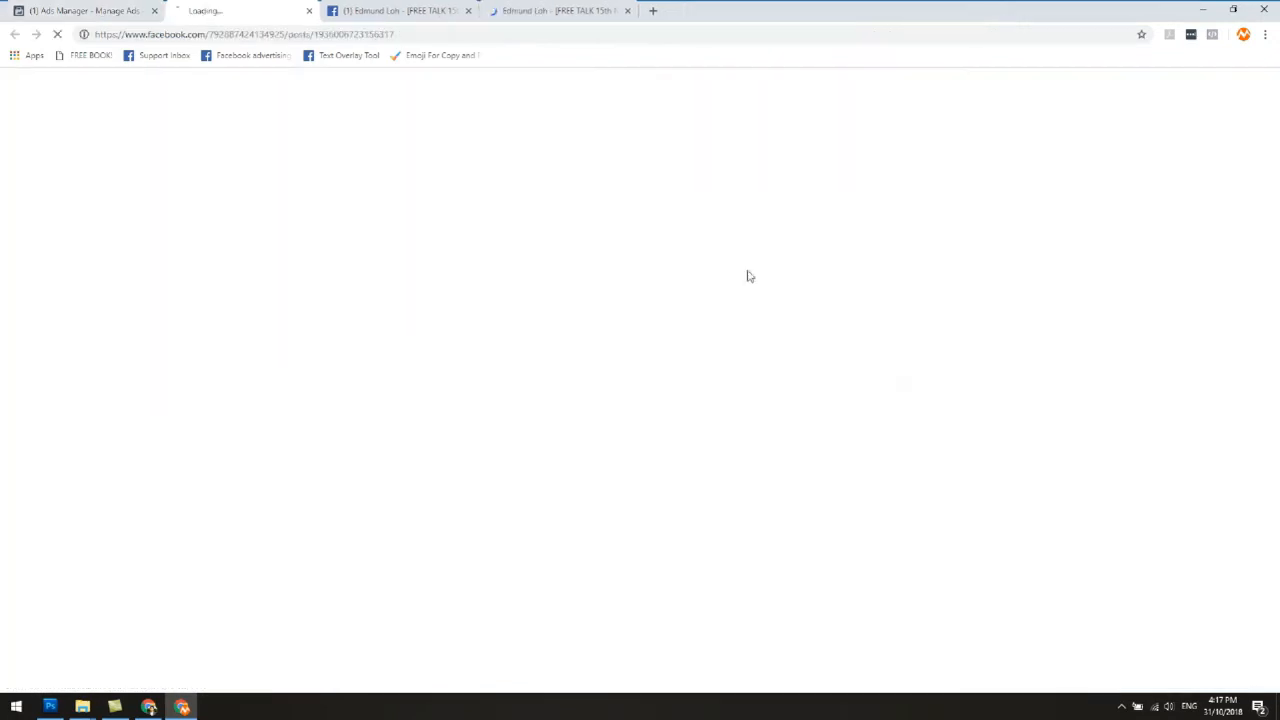
click(1135, 496)
drag(263, 9, 580, 10)
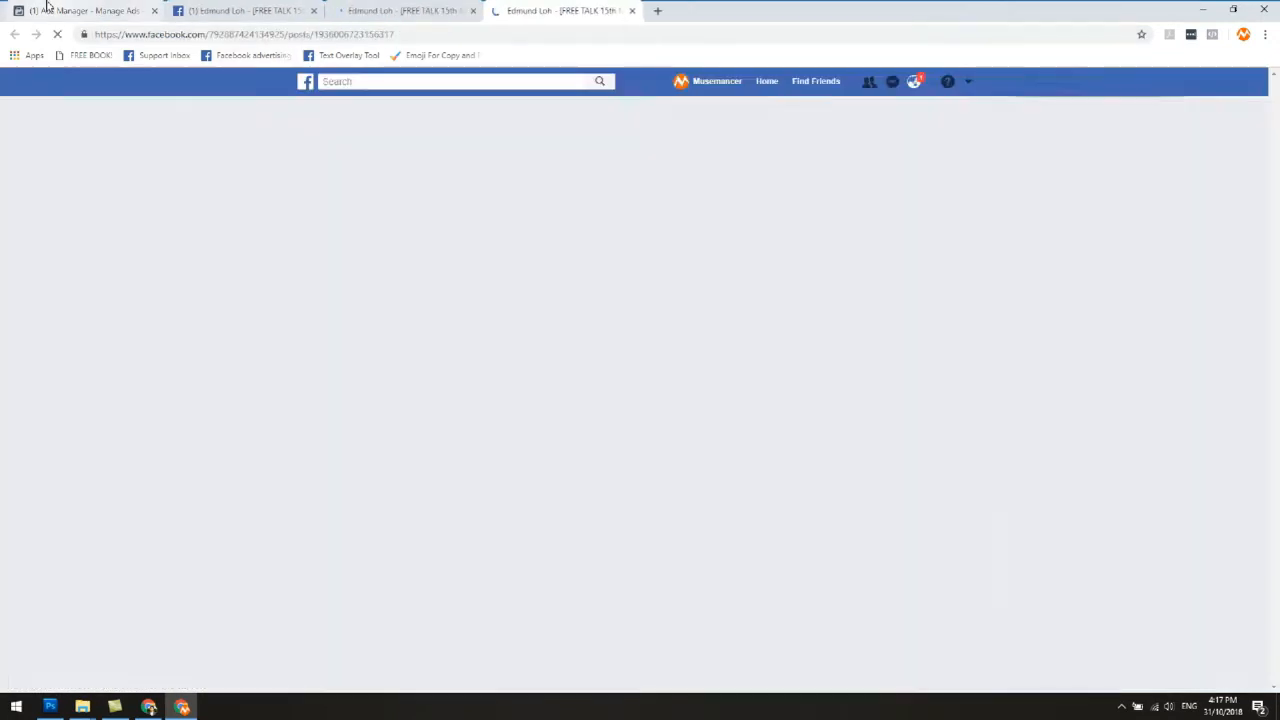
- Return to Ads Manager, close the ad editor, select only the Income Property ad set and list its ads
click(50, 8)
click(230, 205)
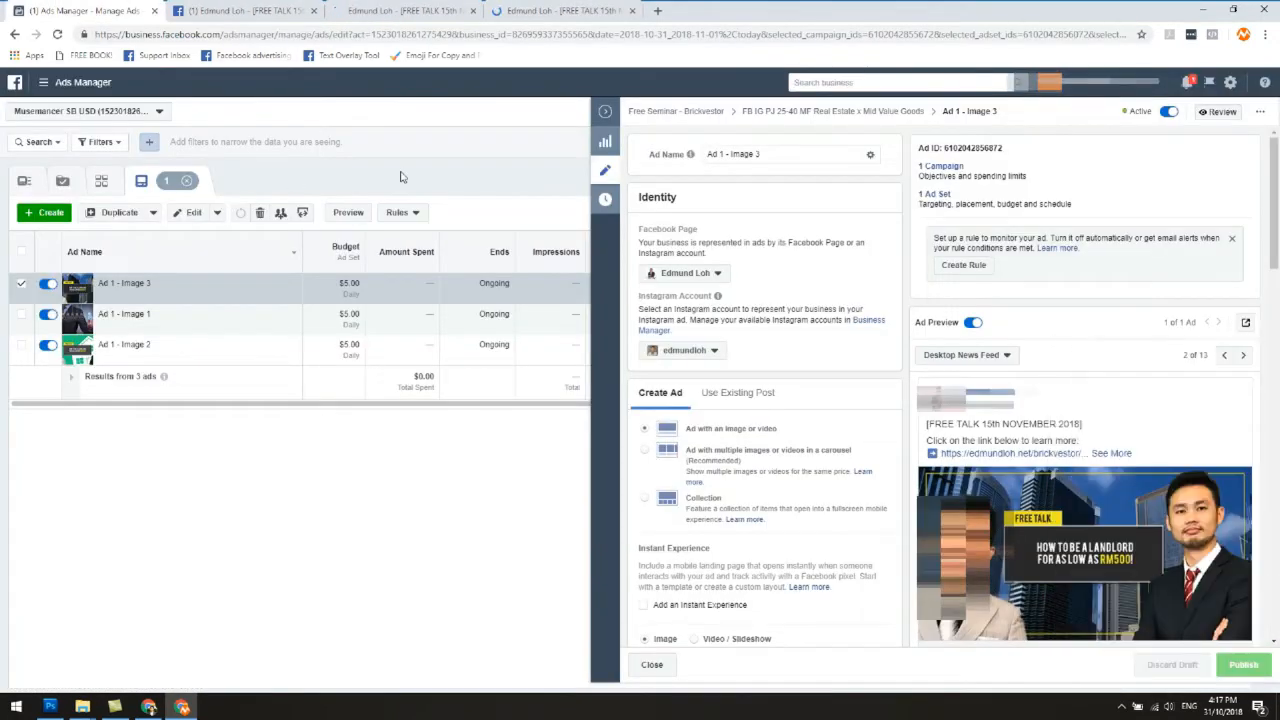
click(605, 112)
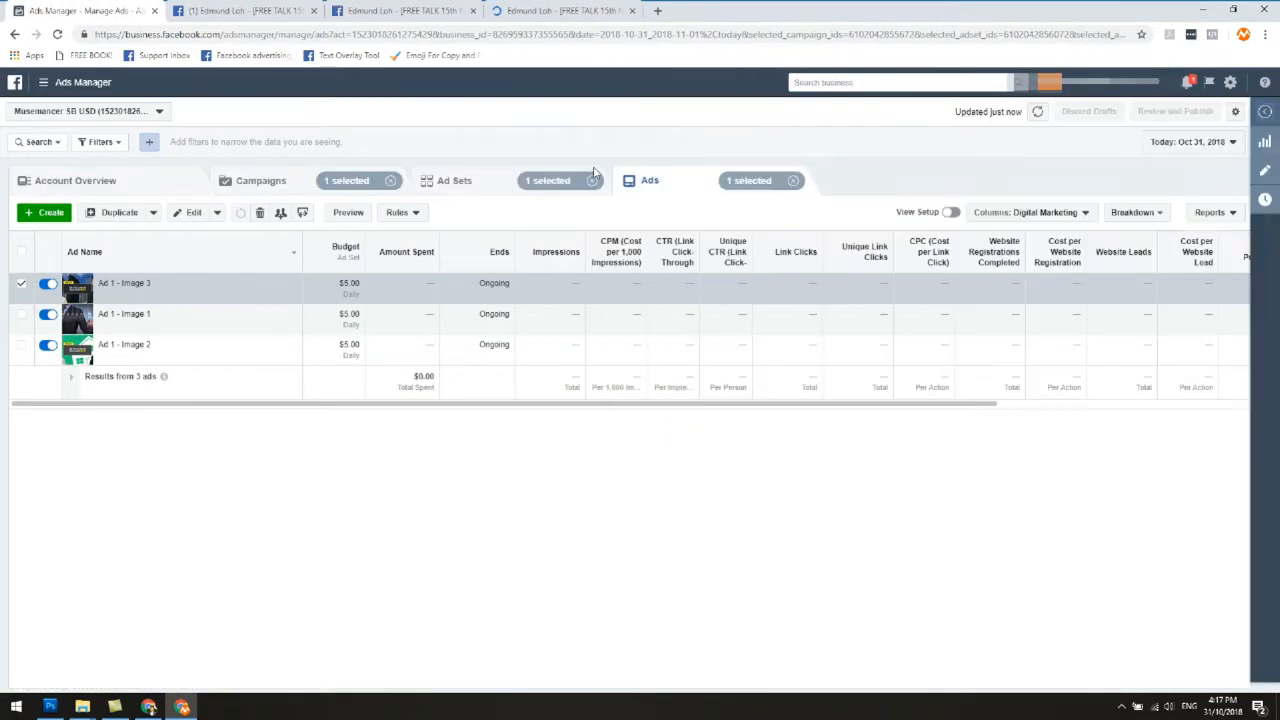
click(462, 182)
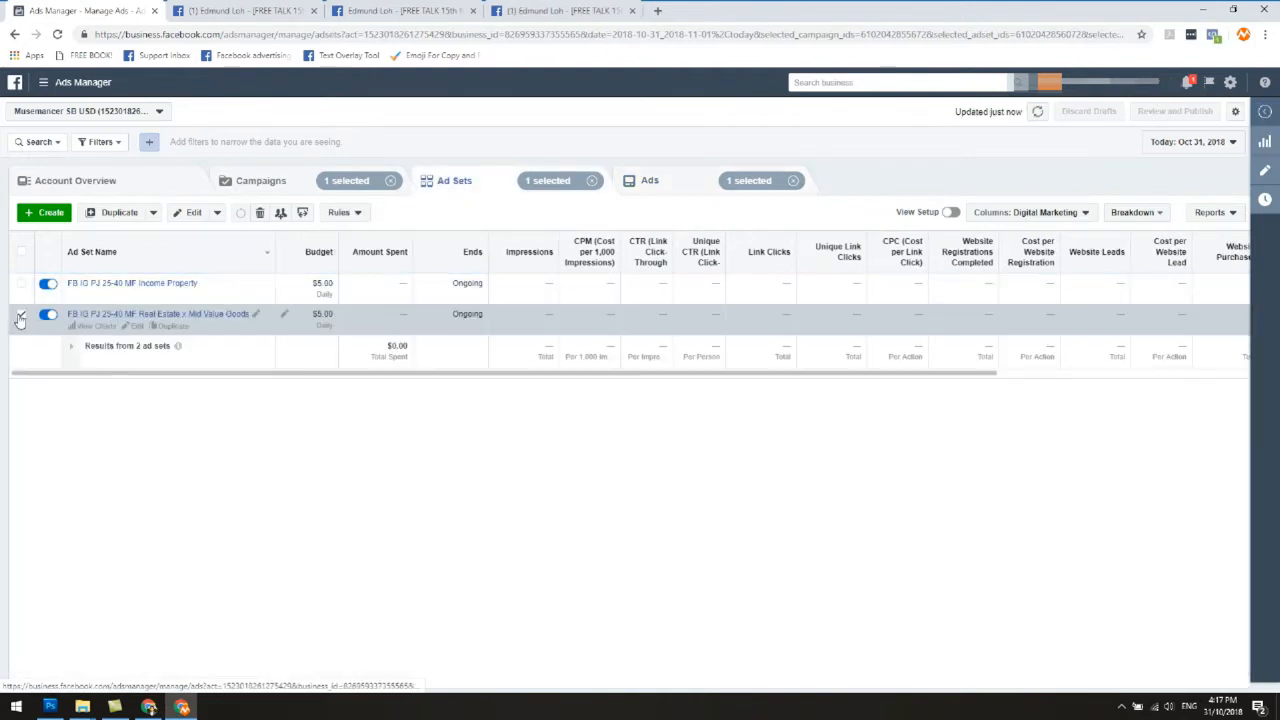
click(21, 314)
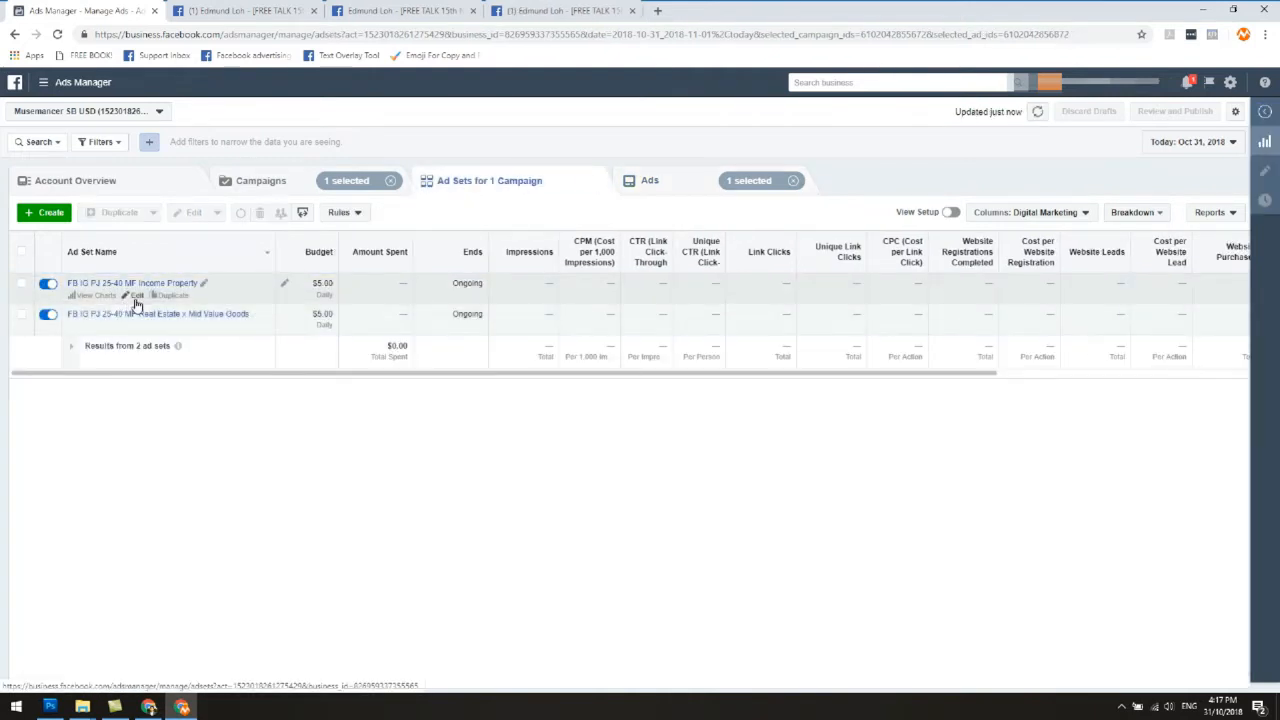
click(21, 283)
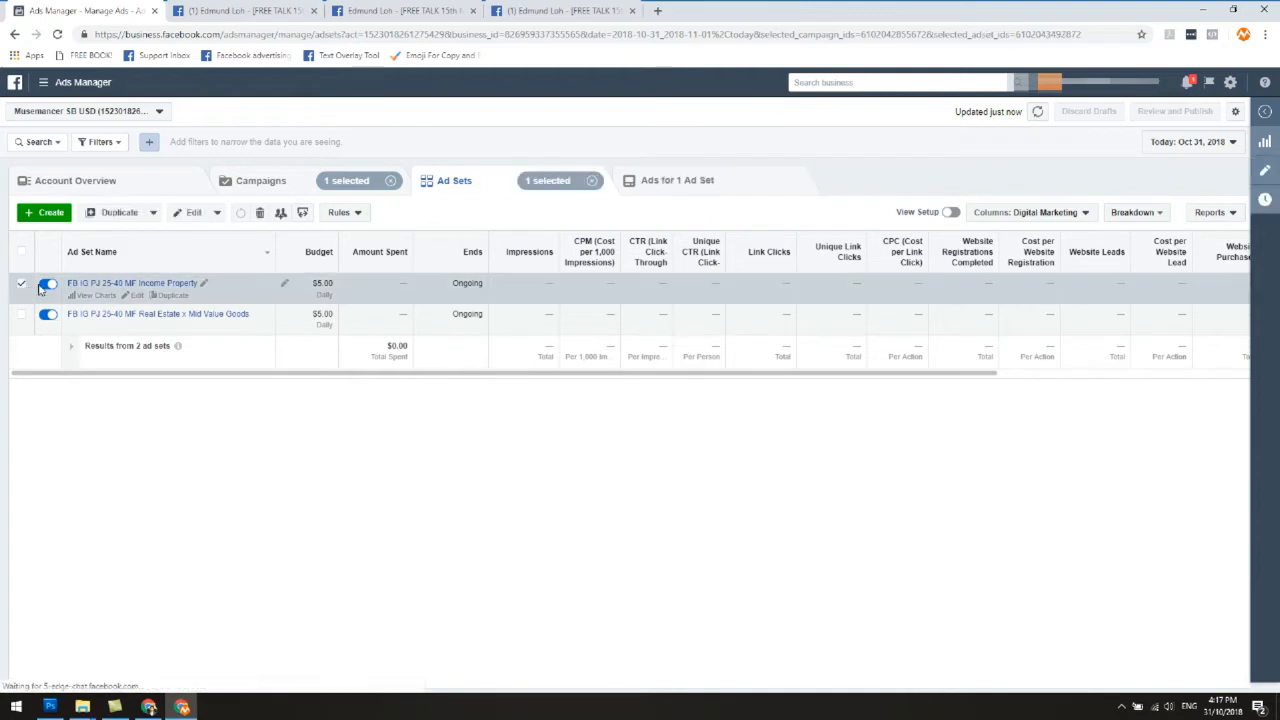
click(660, 183)
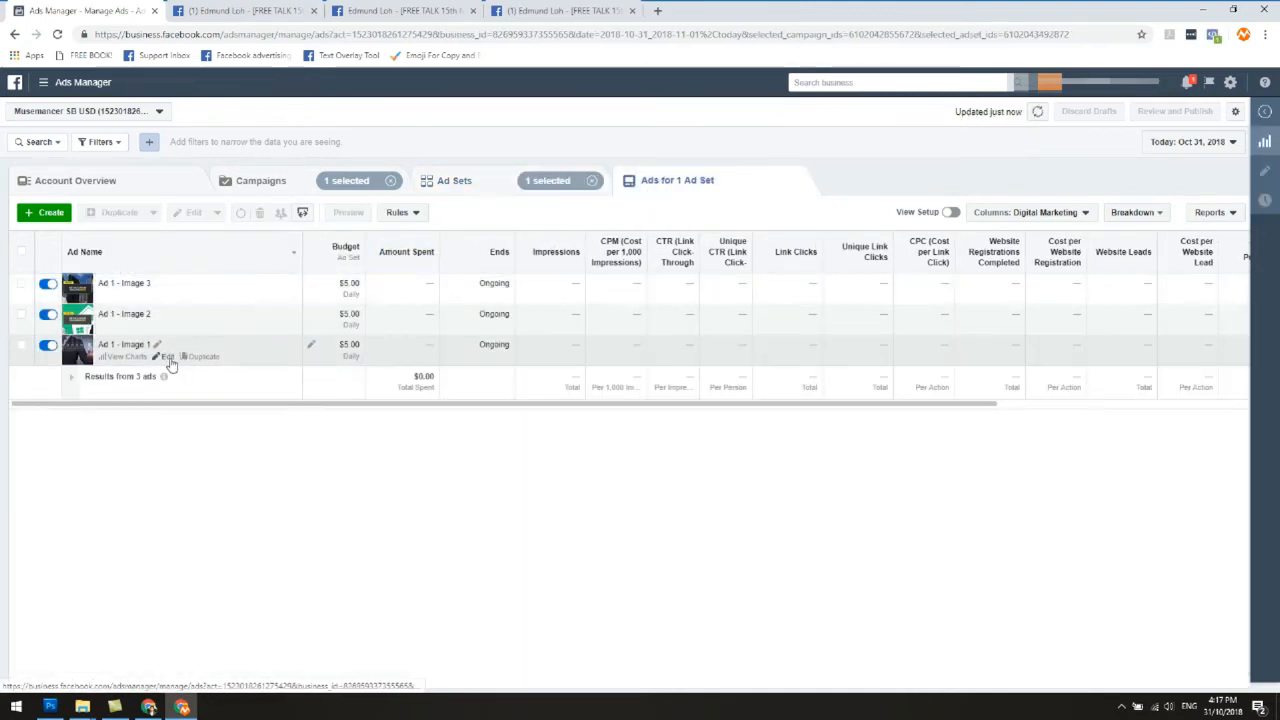
- Edit the Income Property ad set's Ad 1 - Image 1, switch it to using an existing post and start entering a post ID
click(167, 357)
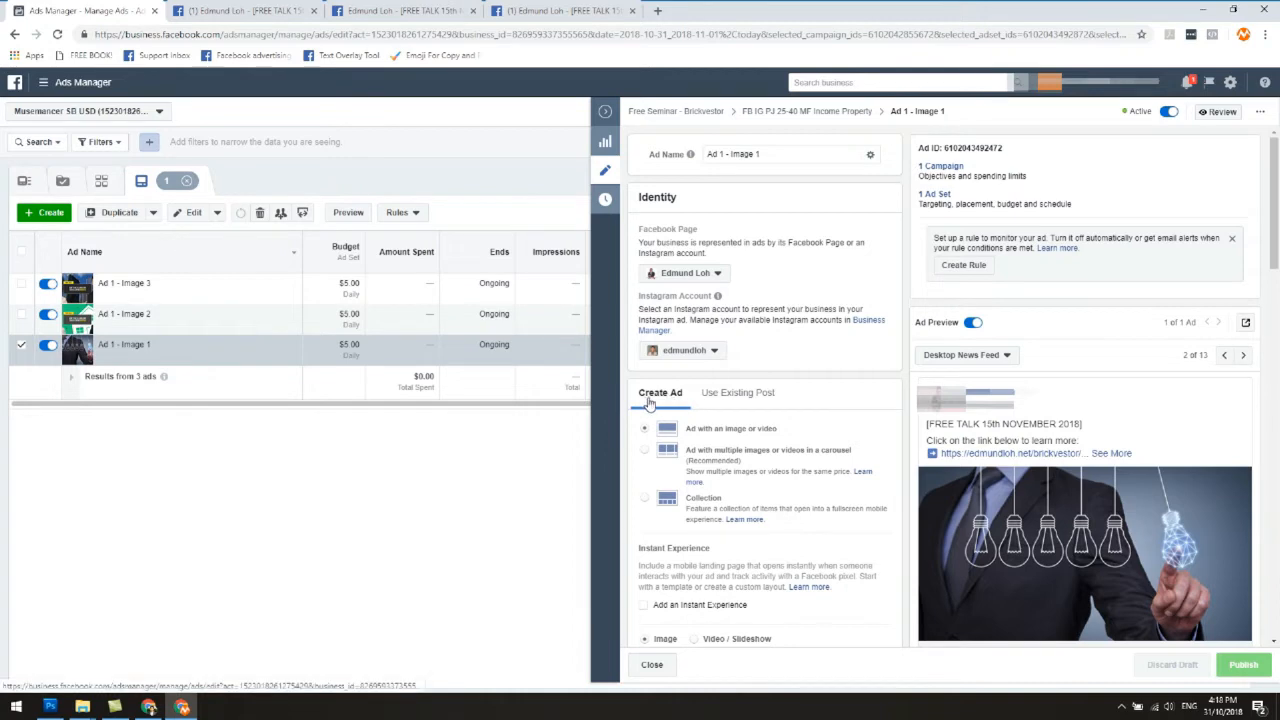
click(724, 400)
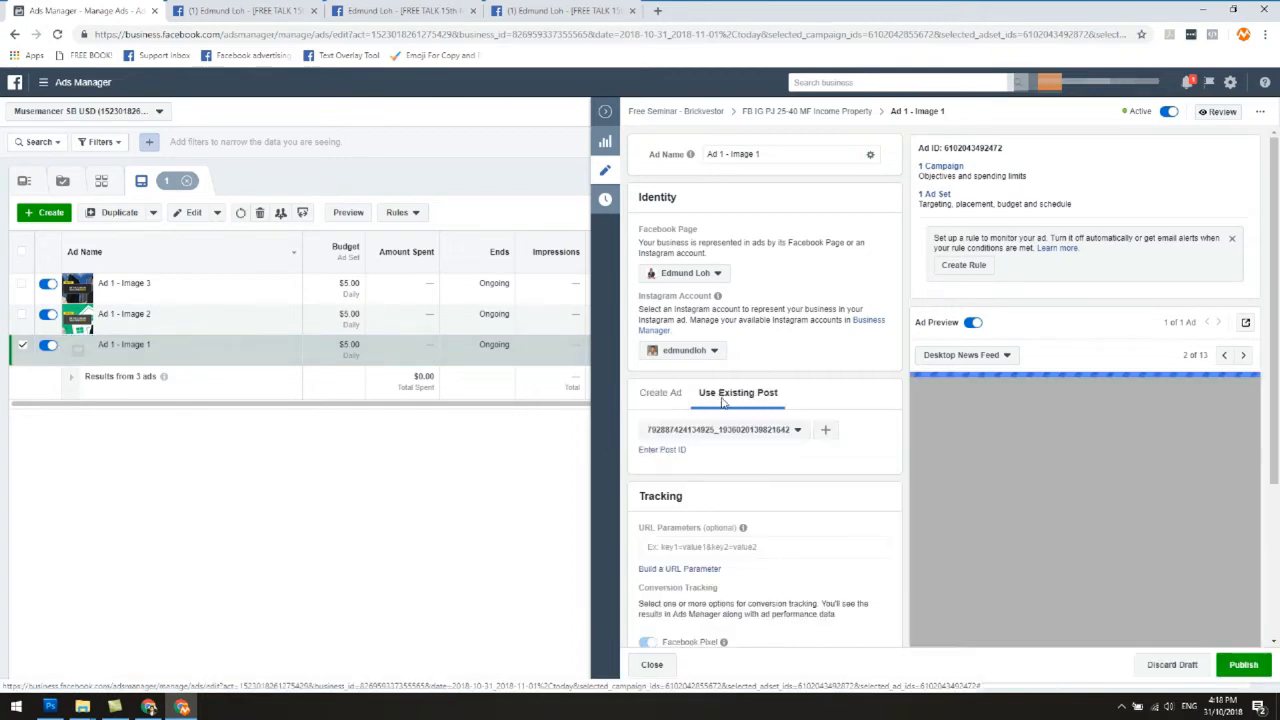
click(676, 449)
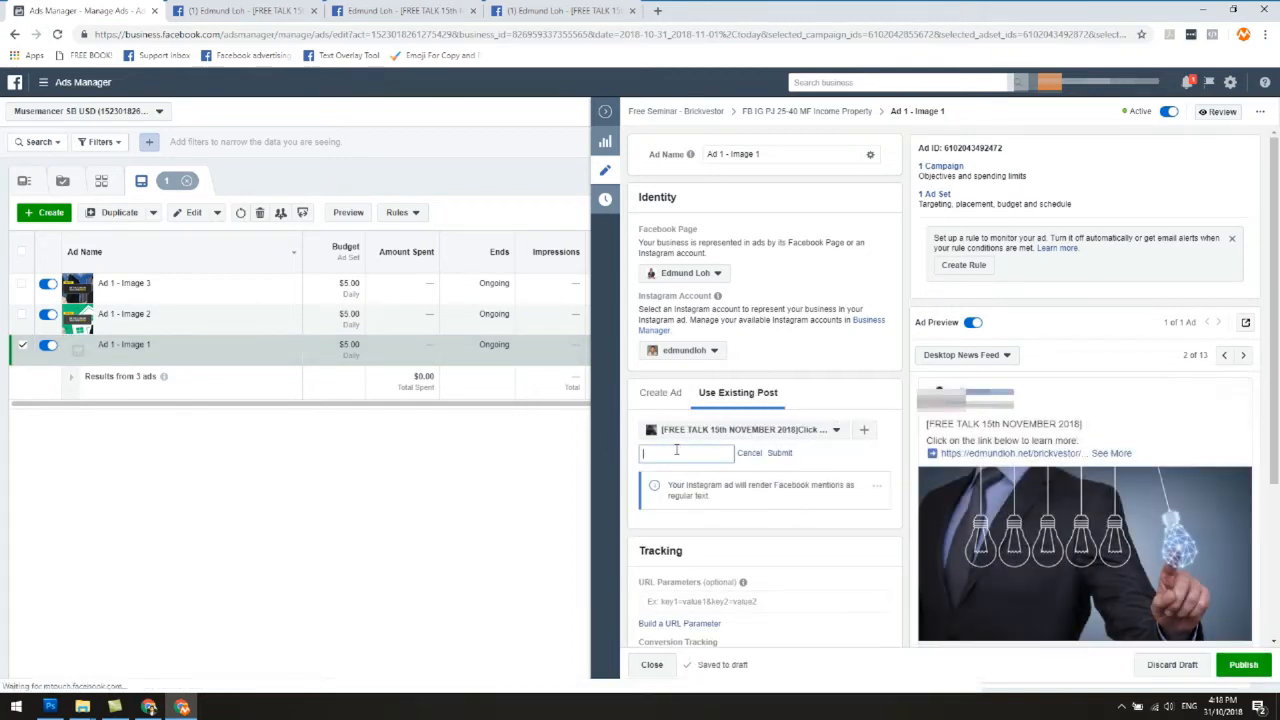
click(750, 429)
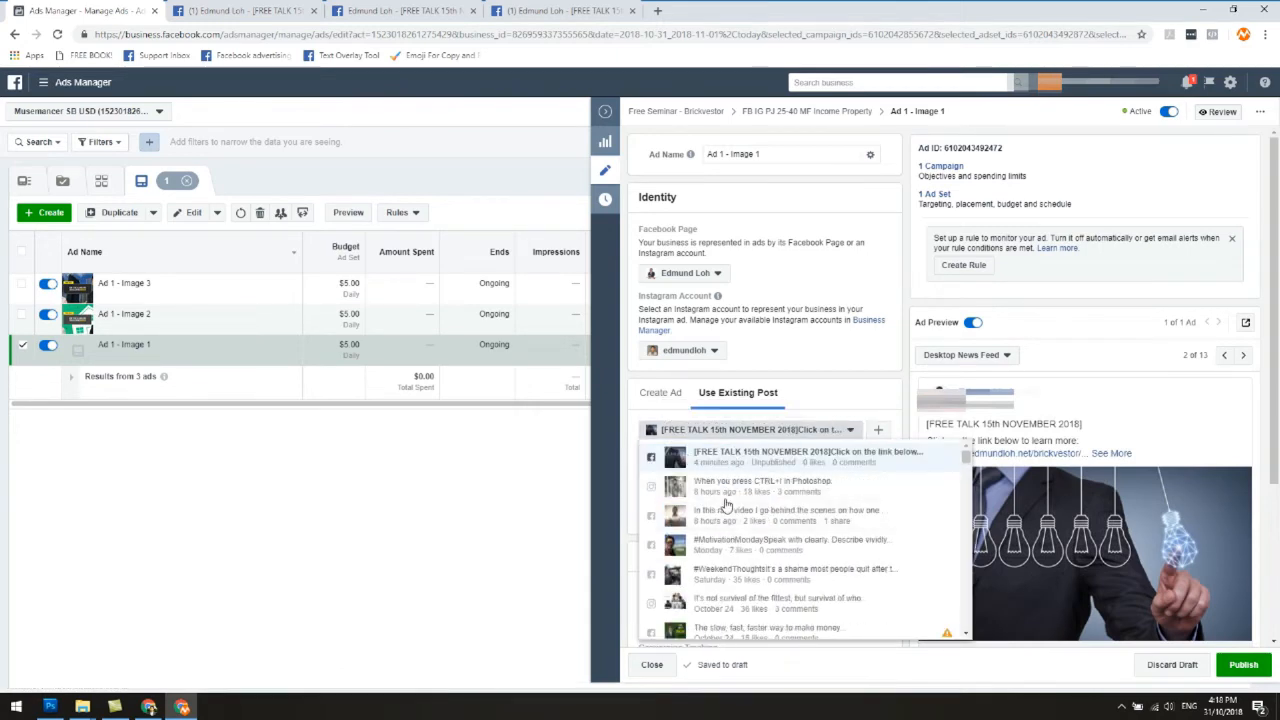
click(822, 406)
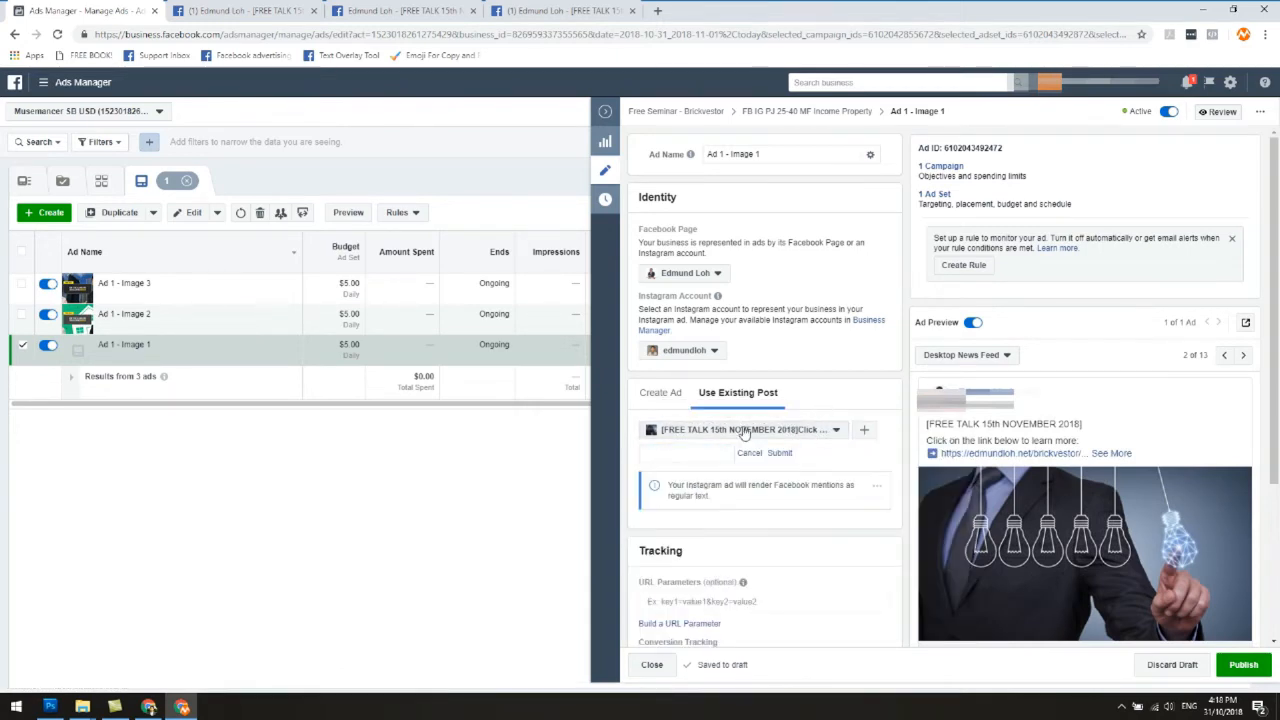
click(684, 454)
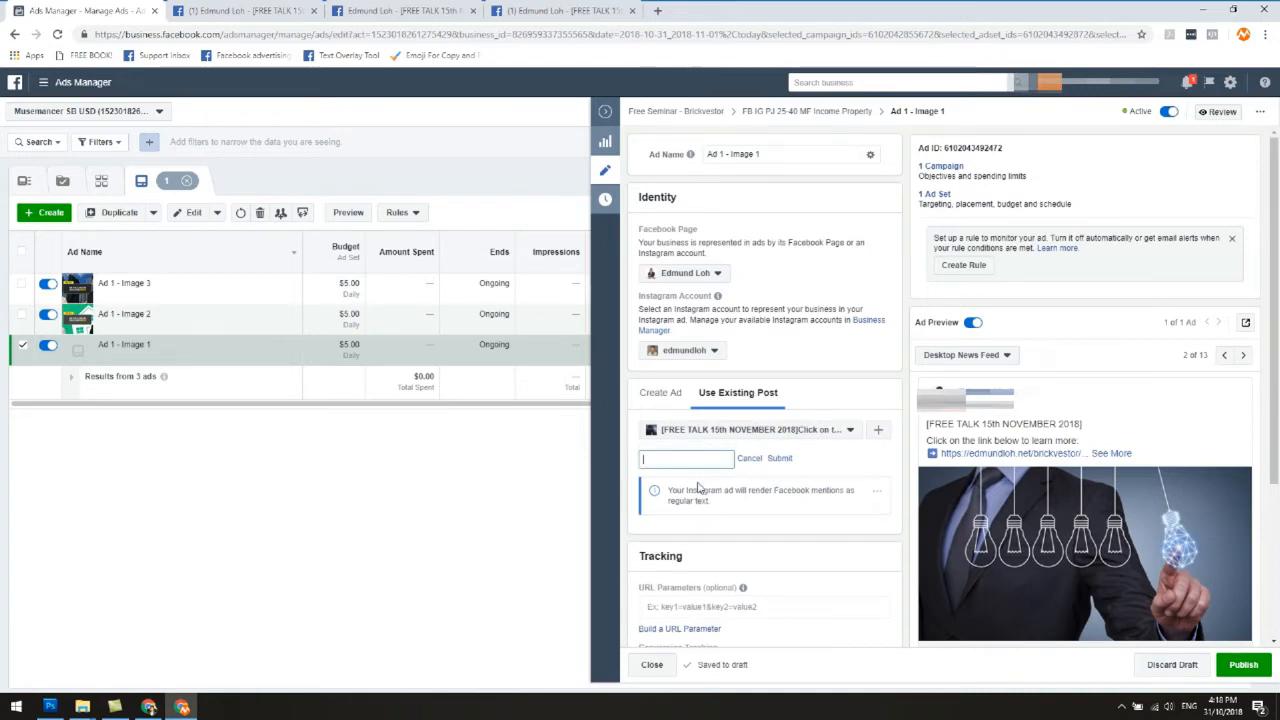
click(233, 8)
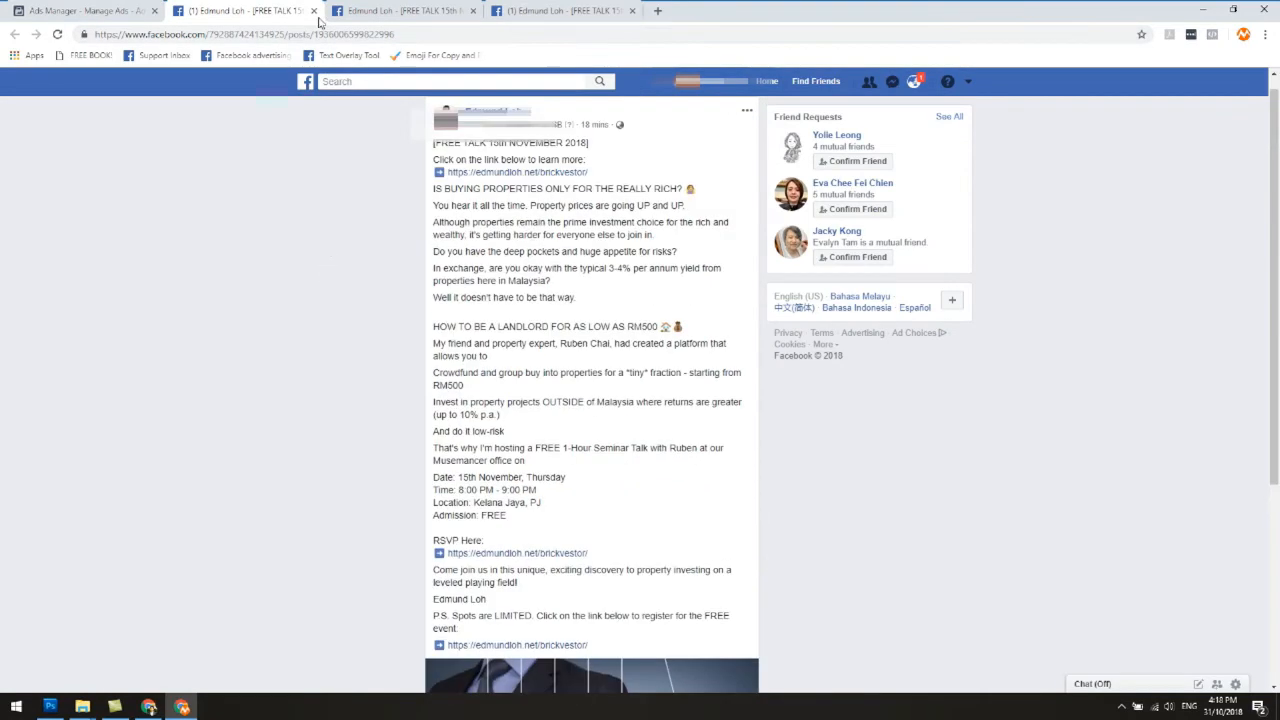
drag(316, 36, 382, 38)
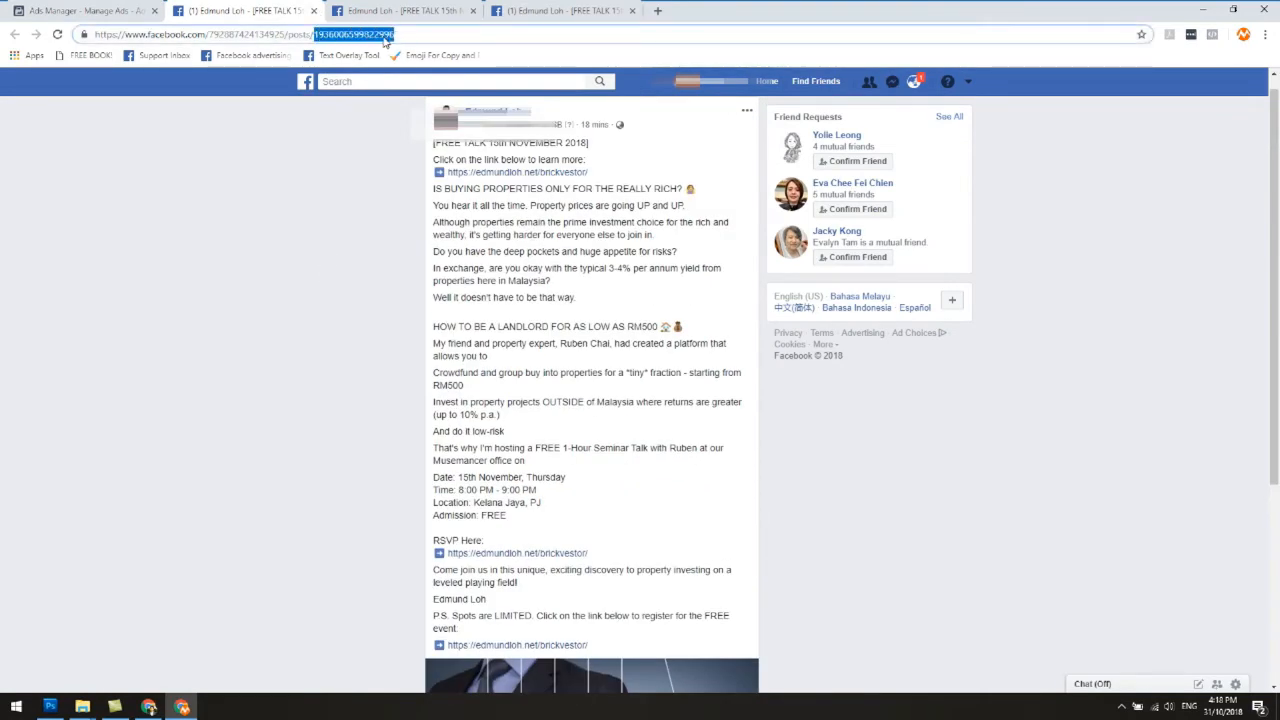
right_click(384, 40)
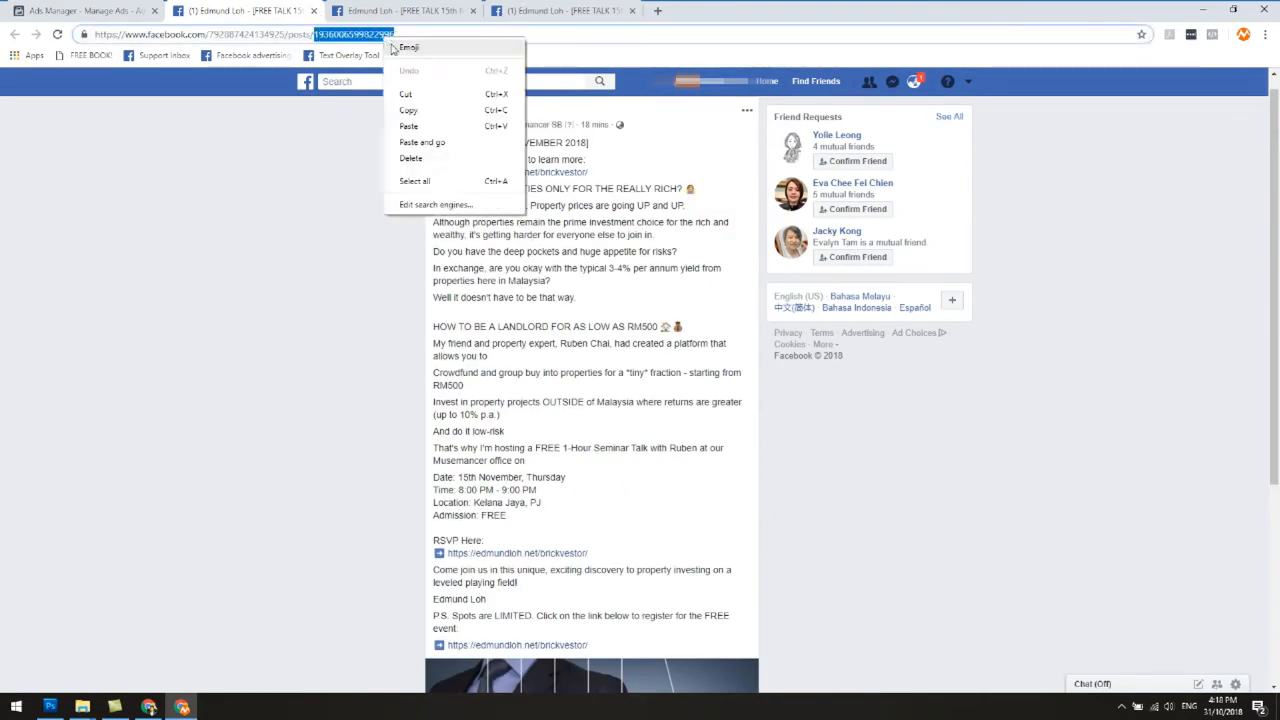
click(408, 110)
click(85, 10)
click(705, 465)
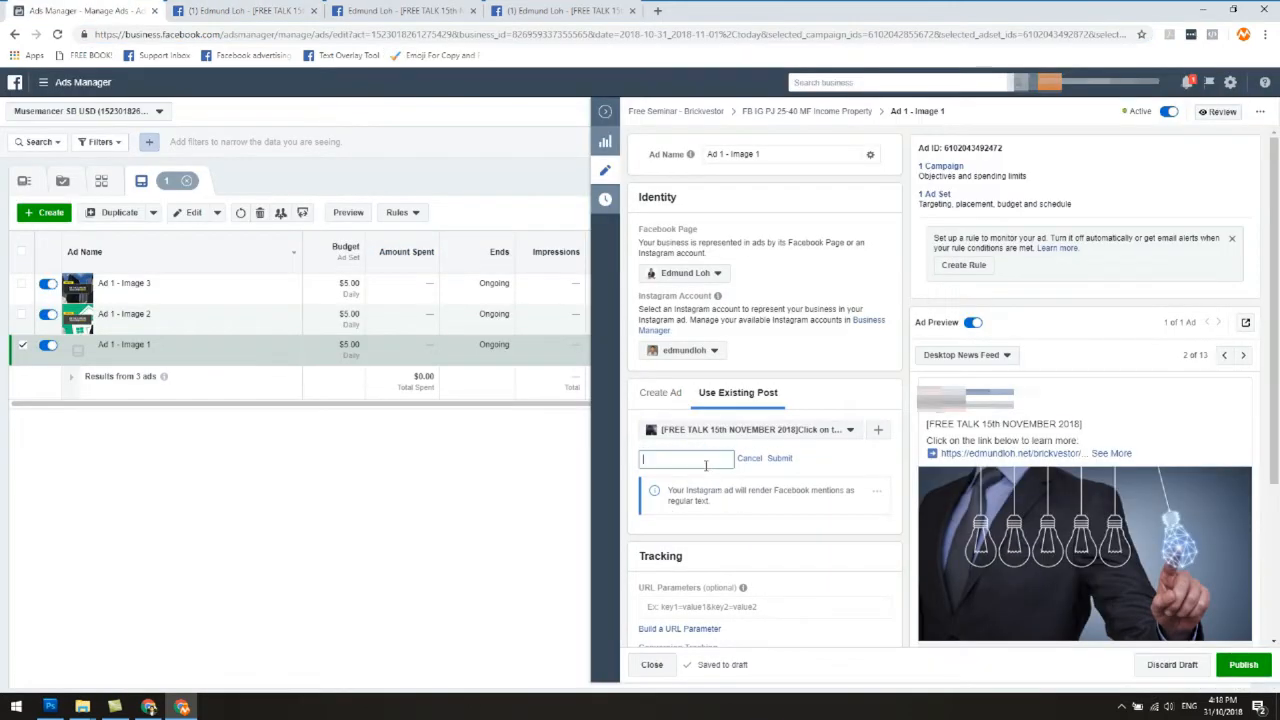
right_click(705, 465)
click(745, 566)
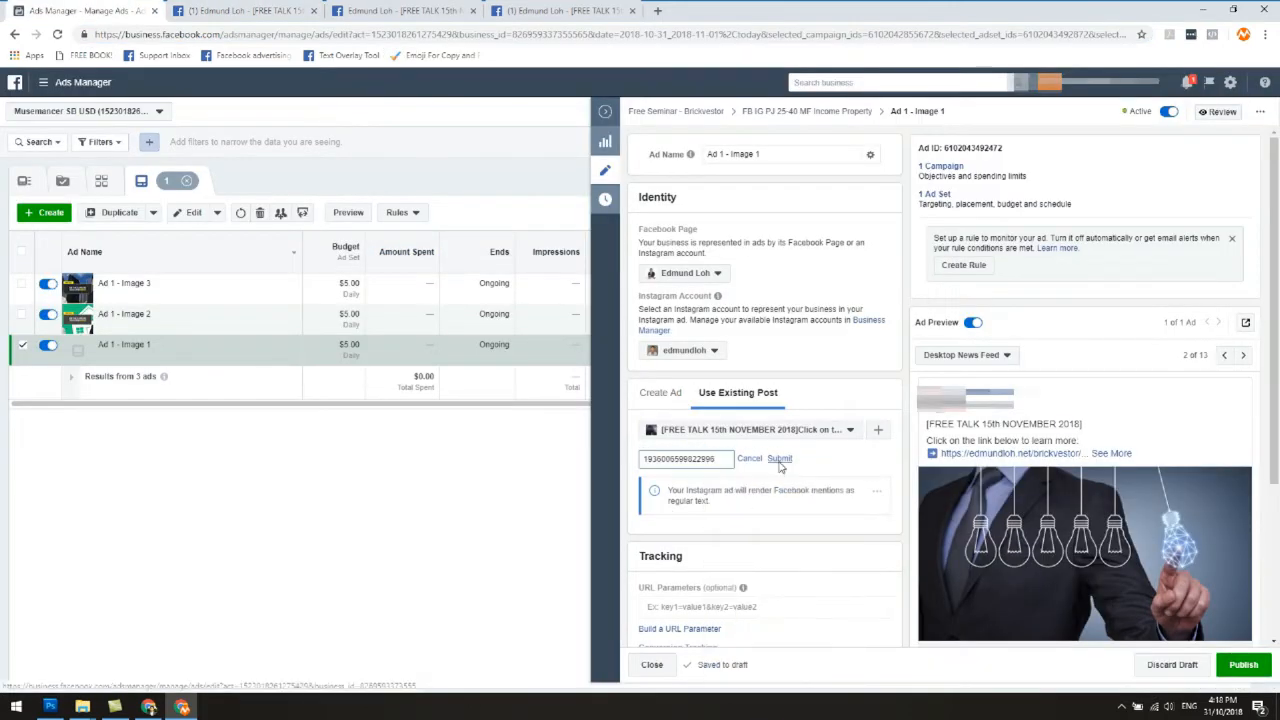
click(779, 459)
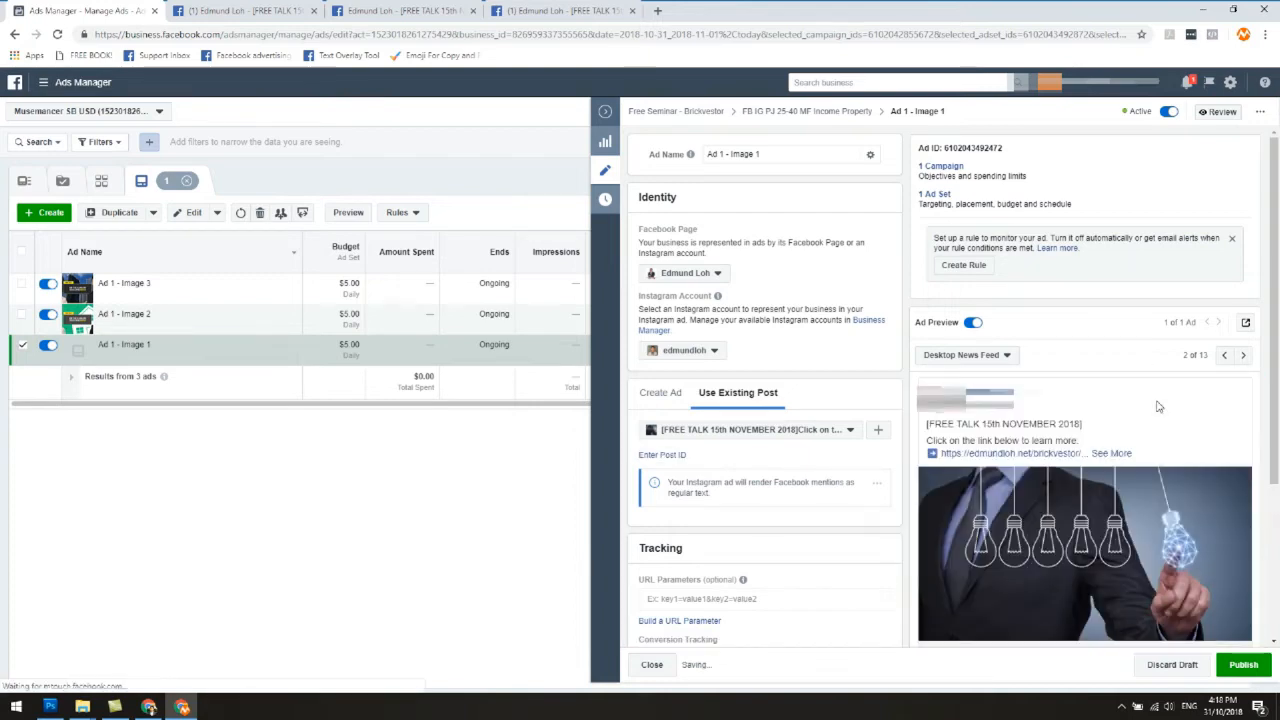
scroll(1100, 360, down, 2)
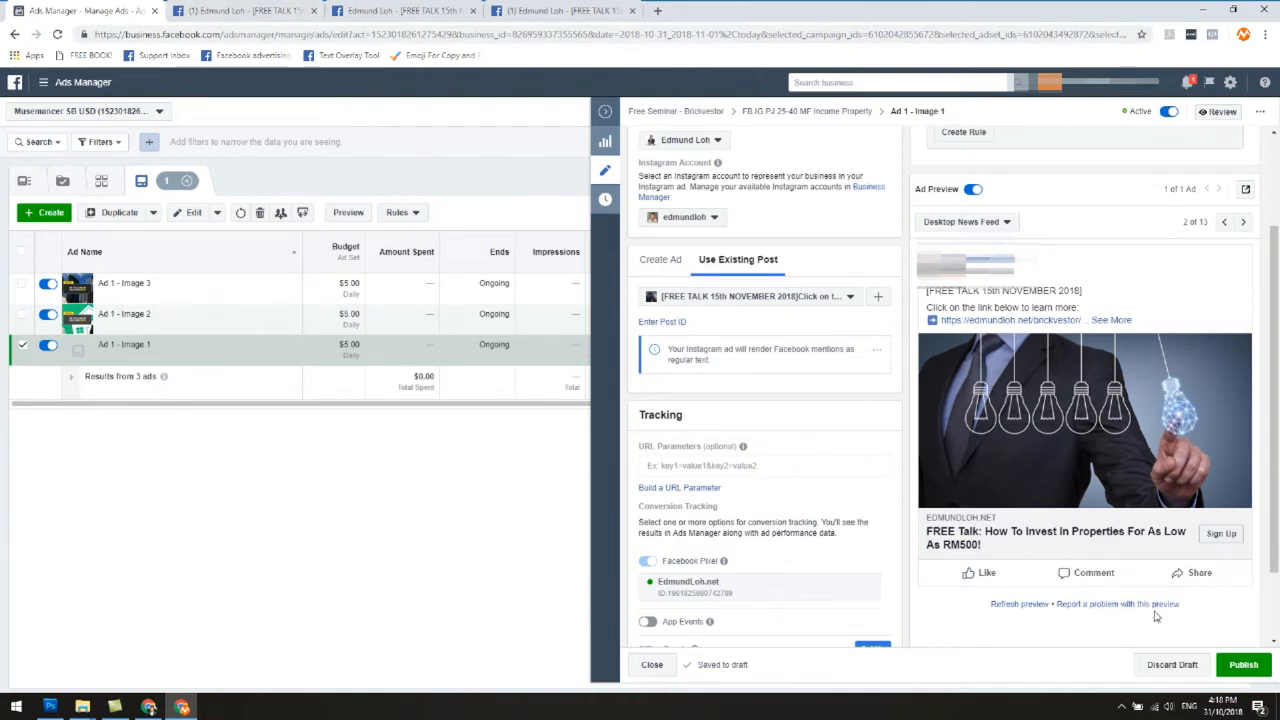
click(1250, 667)
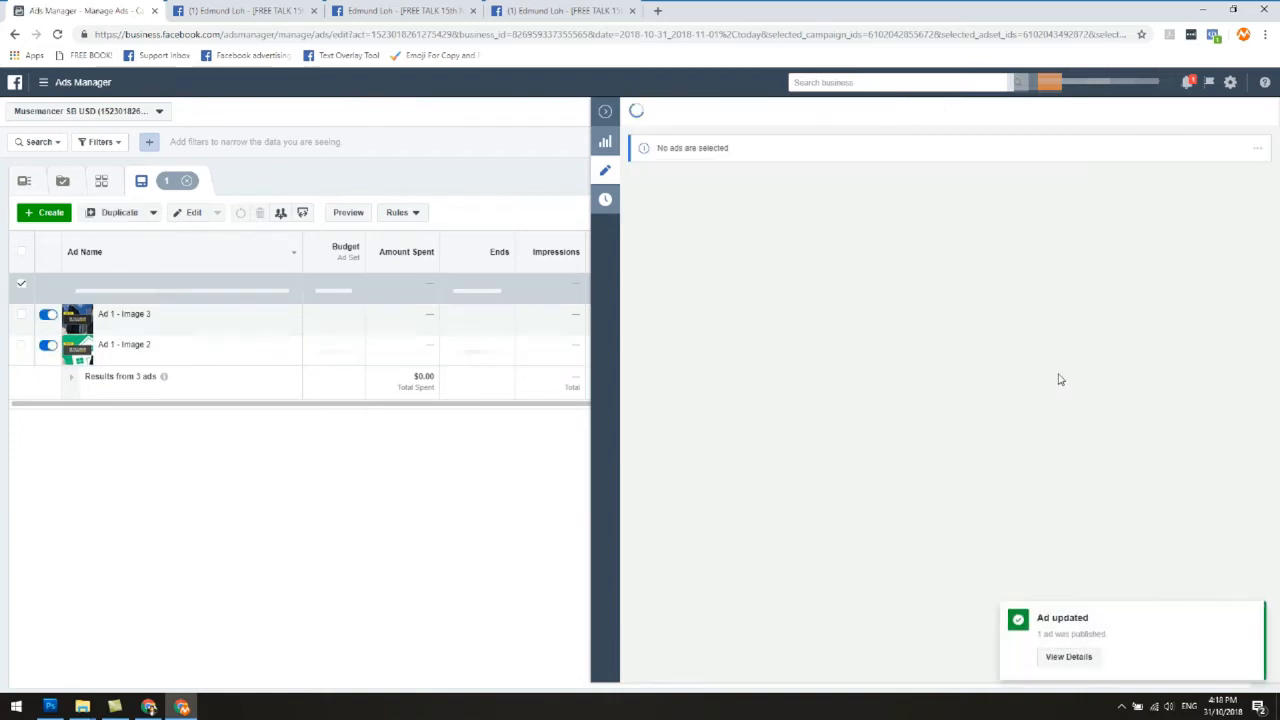
click(1251, 617)
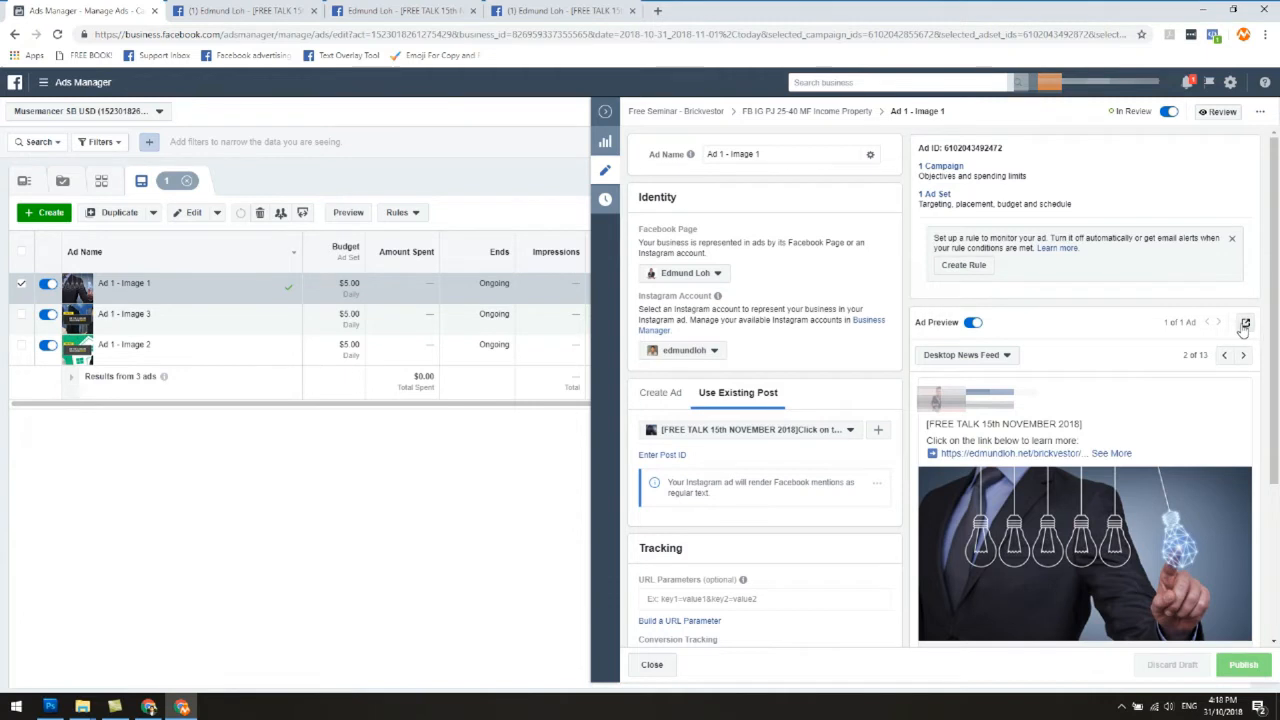
- Open the updated ad's Facebook post with comments, compare its web address with the original Image 1 post and return to Ads Manager
click(1246, 324)
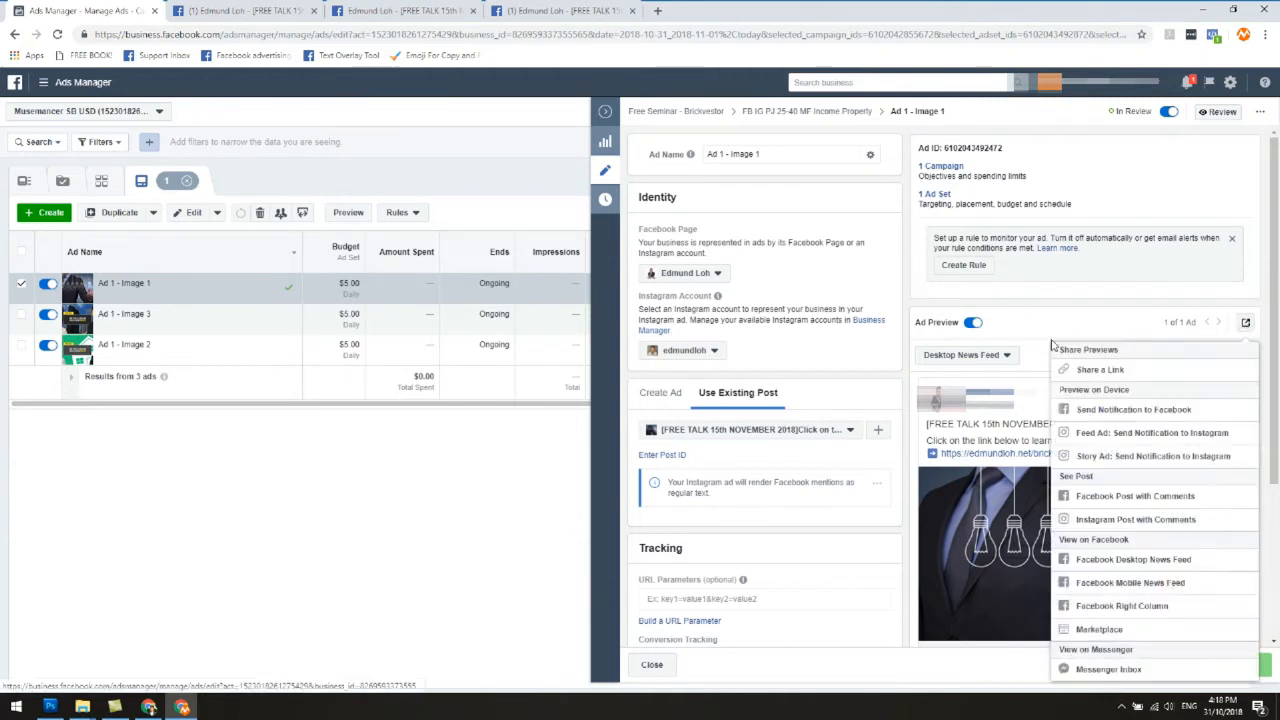
click(1147, 497)
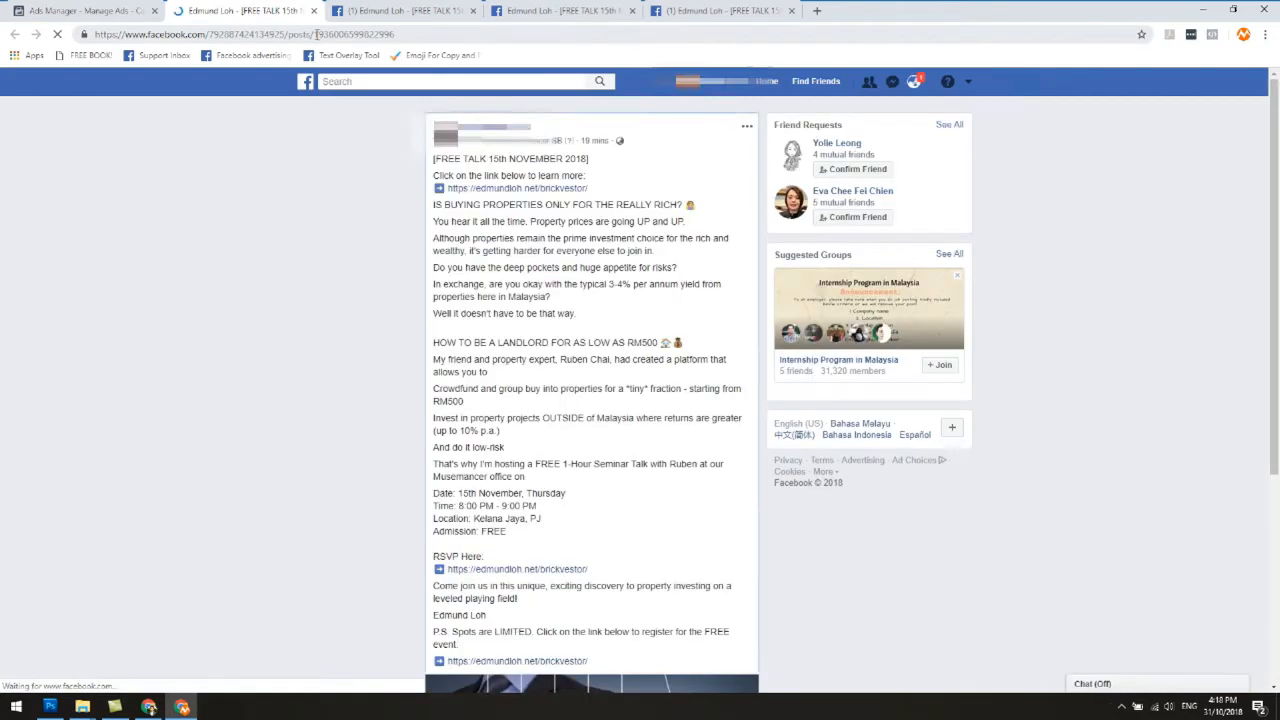
click(370, 12)
click(288, 8)
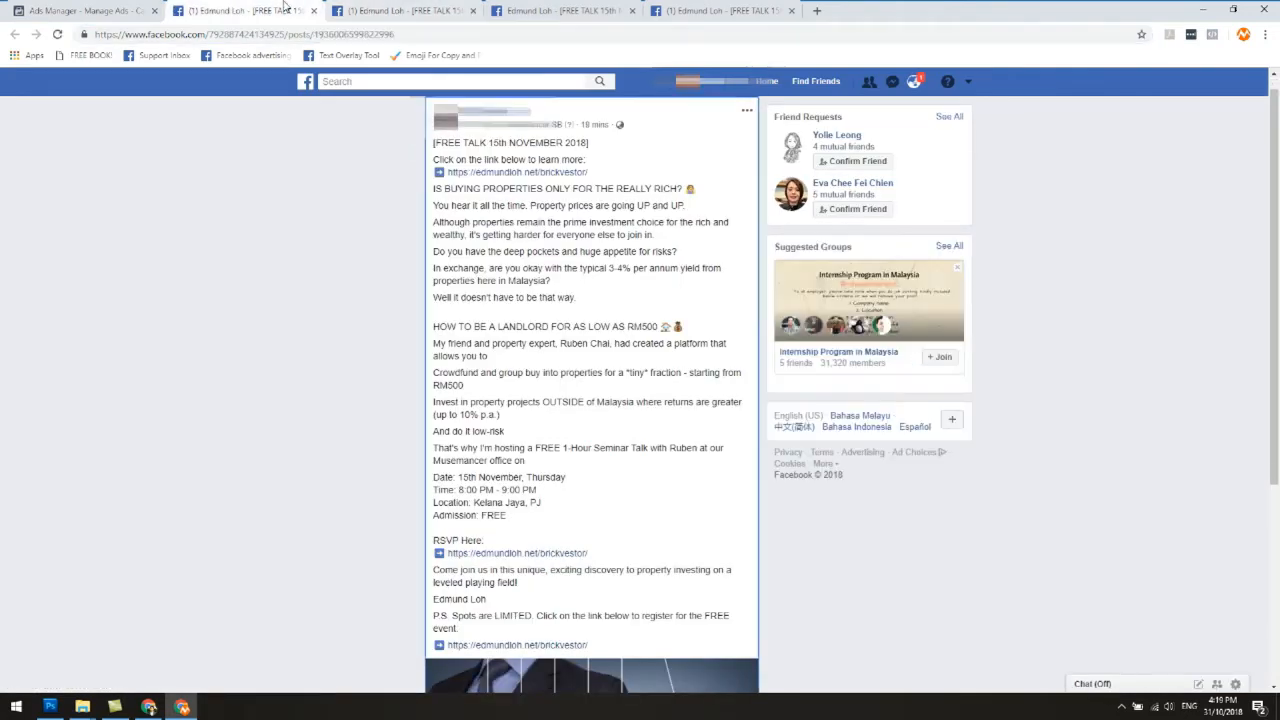
click(345, 9)
click(270, 8)
click(345, 9)
click(282, 7)
click(348, 8)
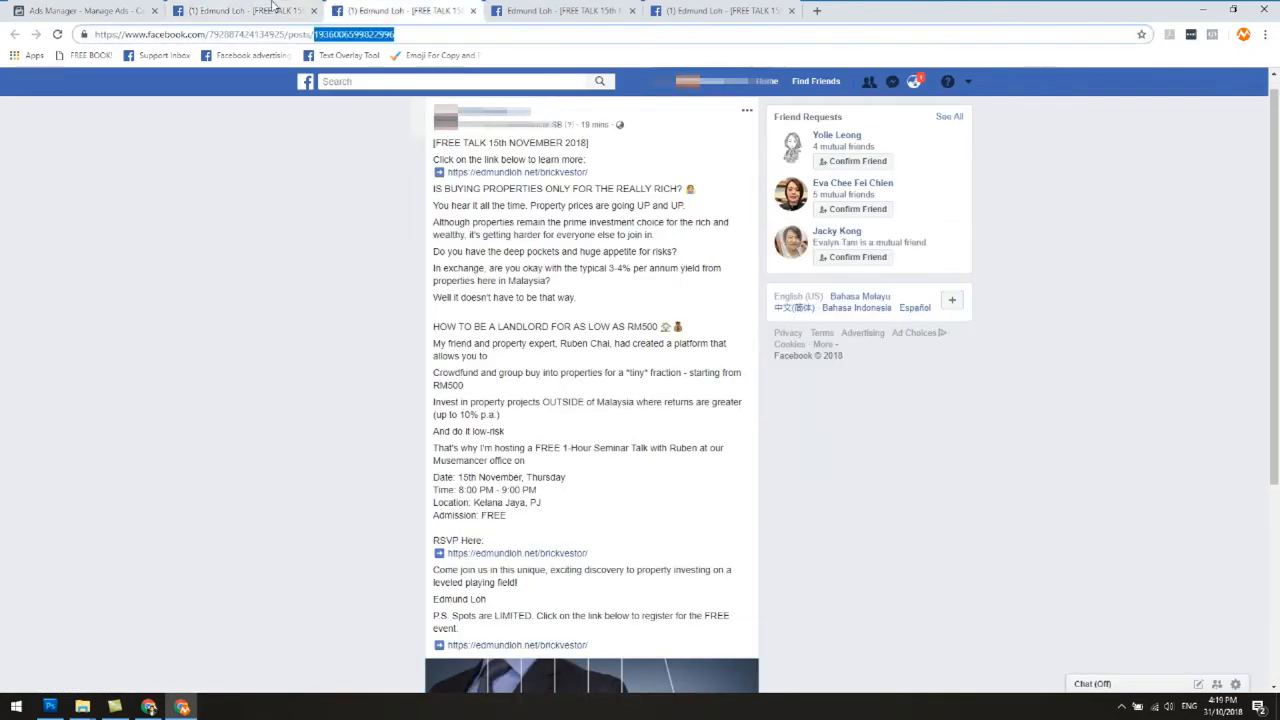
click(284, 8)
click(352, 8)
click(286, 8)
click(350, 8)
click(284, 8)
click(370, 8)
click(280, 8)
click(392, 7)
click(216, 6)
click(381, 6)
click(100, 10)
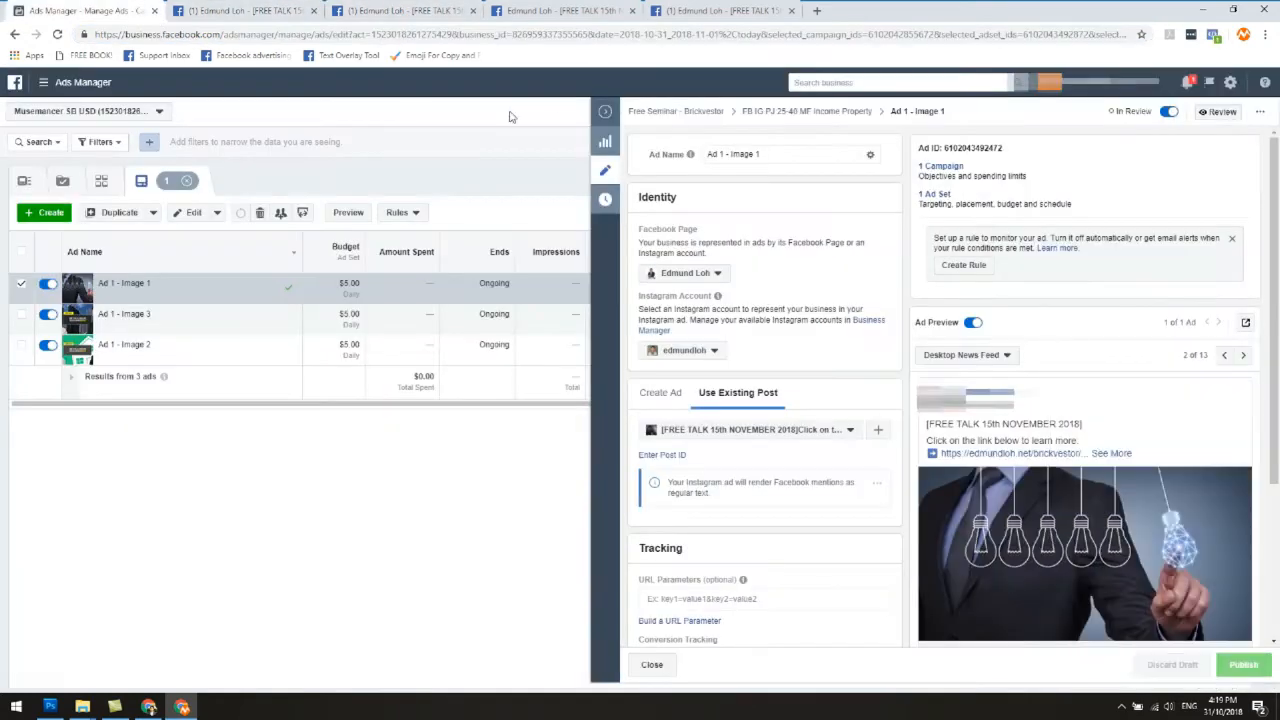
- Edit Ad 1 - Image 2 instead of Image 1, switch it to using an existing post and start entering a post ID
click(20, 285)
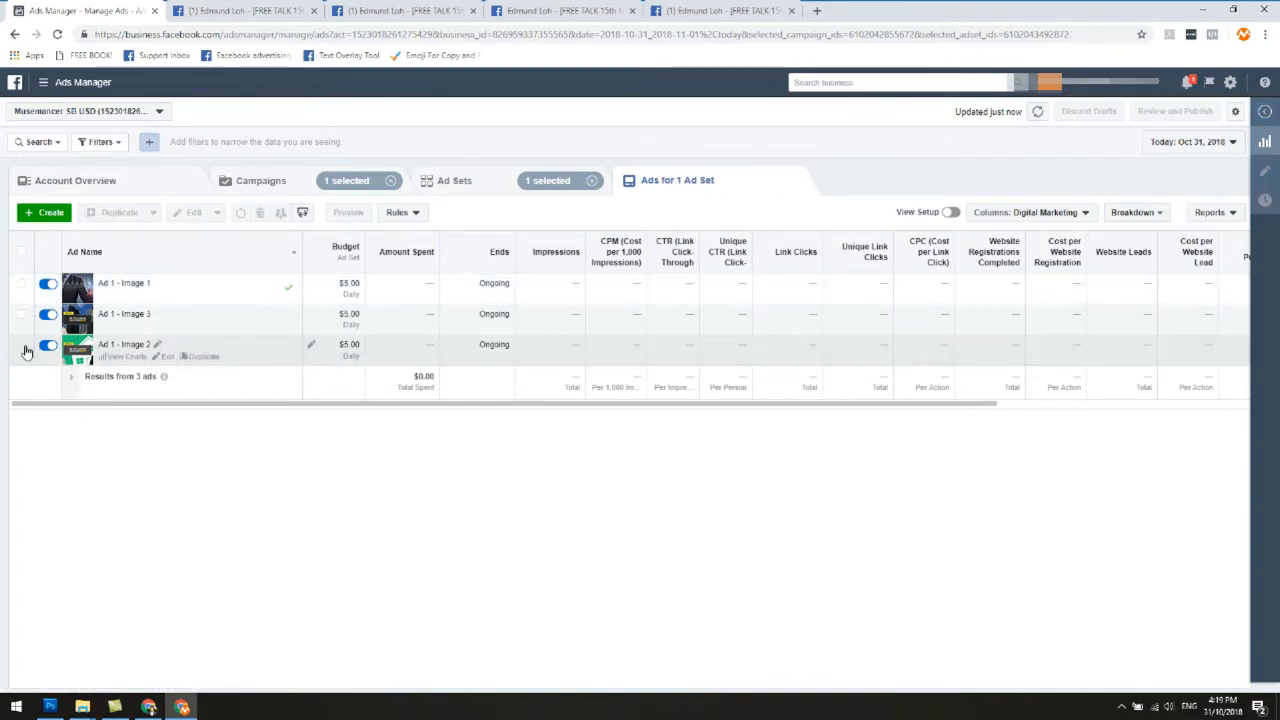
click(21, 345)
click(165, 357)
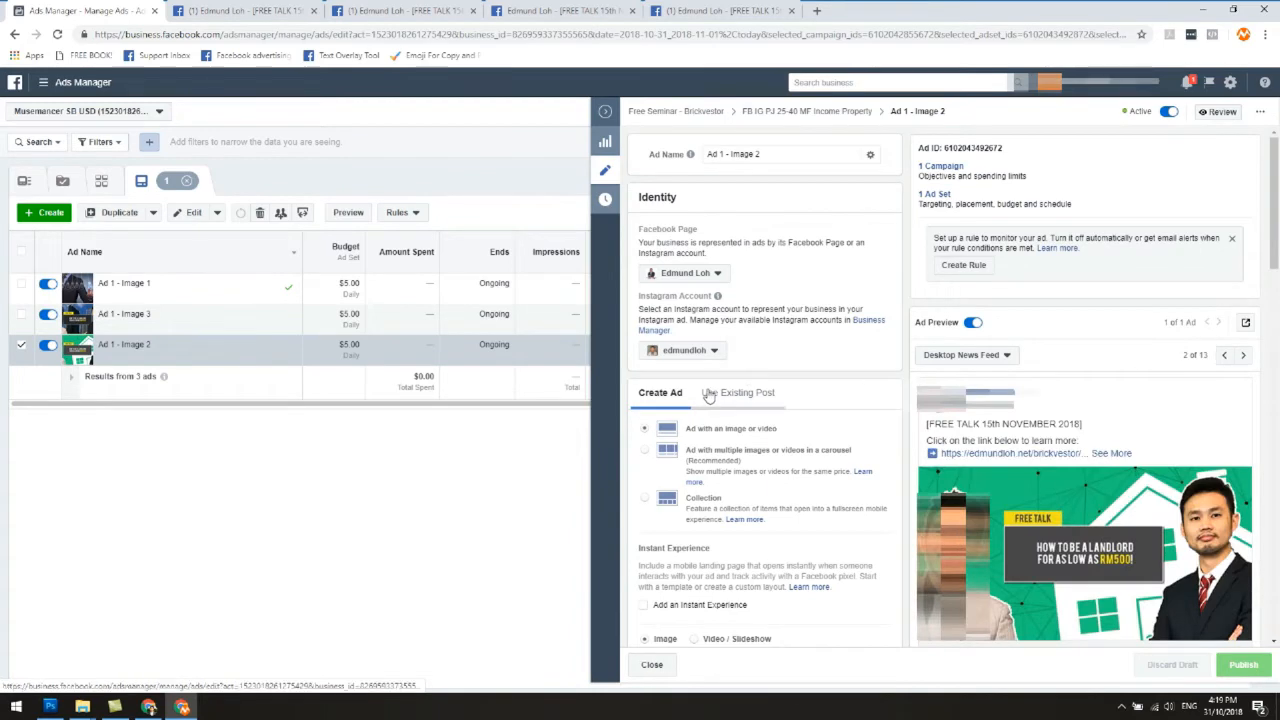
click(716, 398)
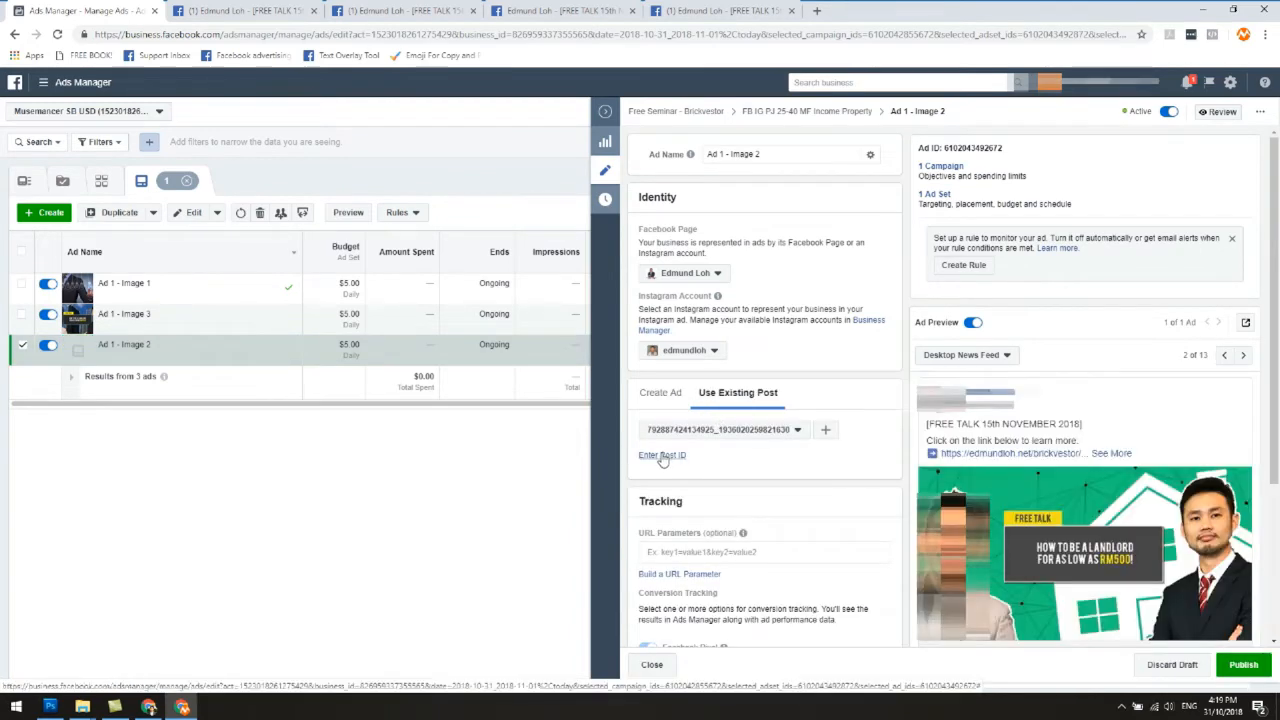
click(662, 454)
click(395, 10)
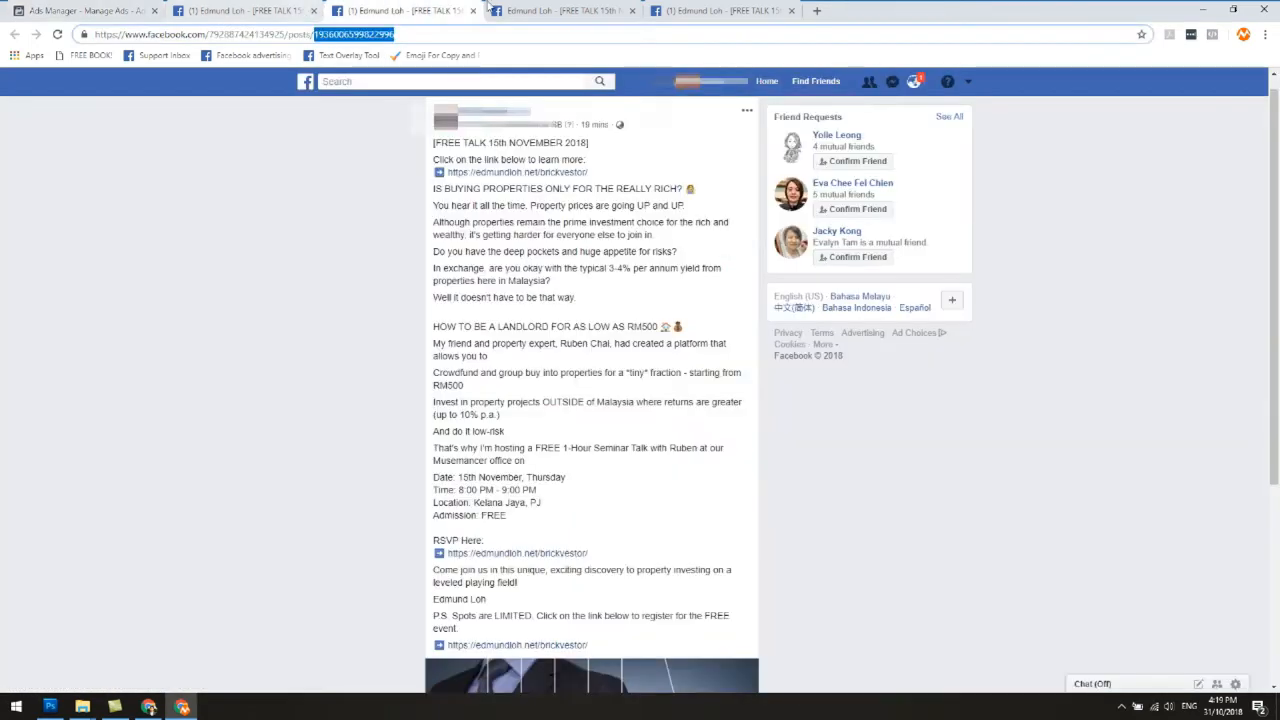
click(530, 10)
scroll(541, 240, down, 4)
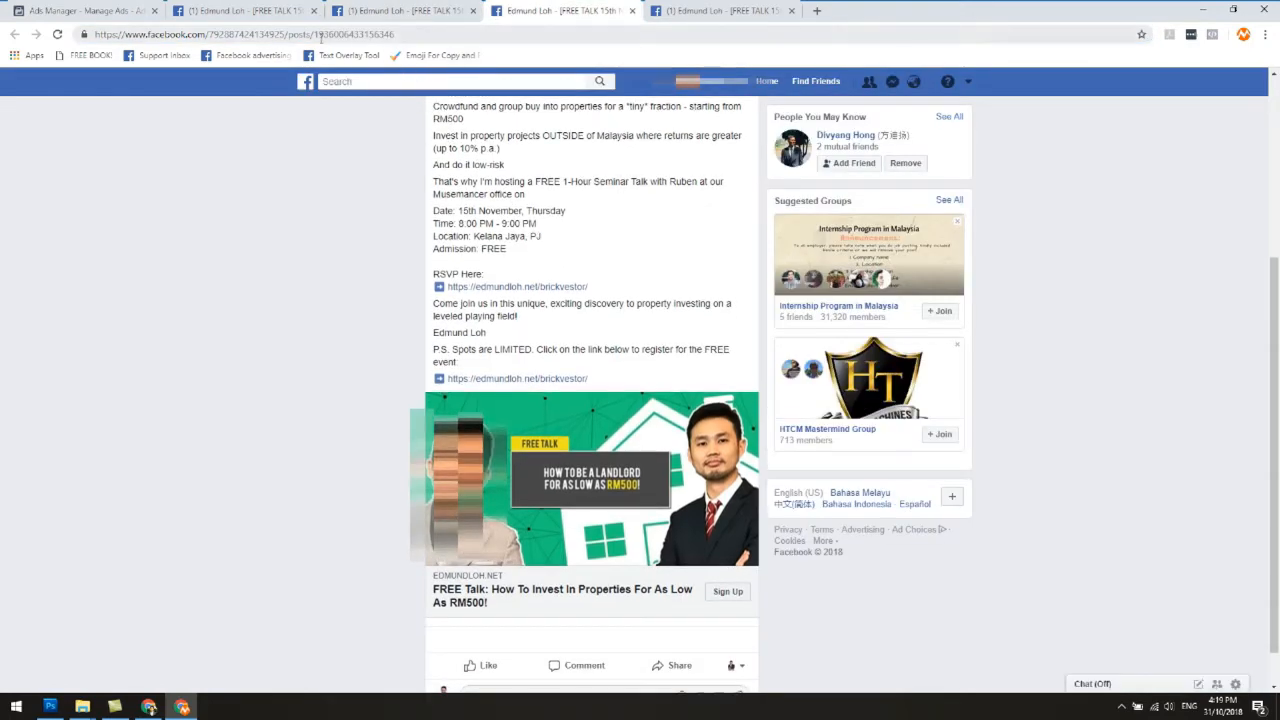
drag(315, 34, 397, 47)
right_click(383, 38)
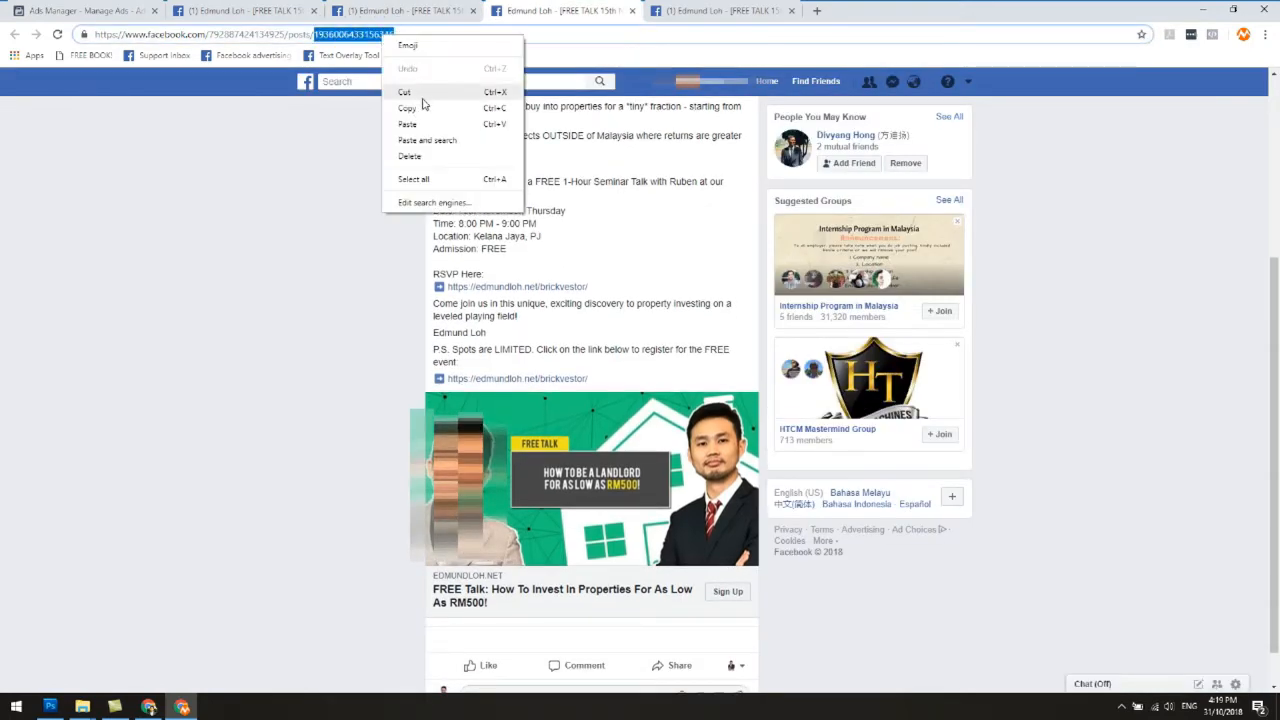
click(405, 106)
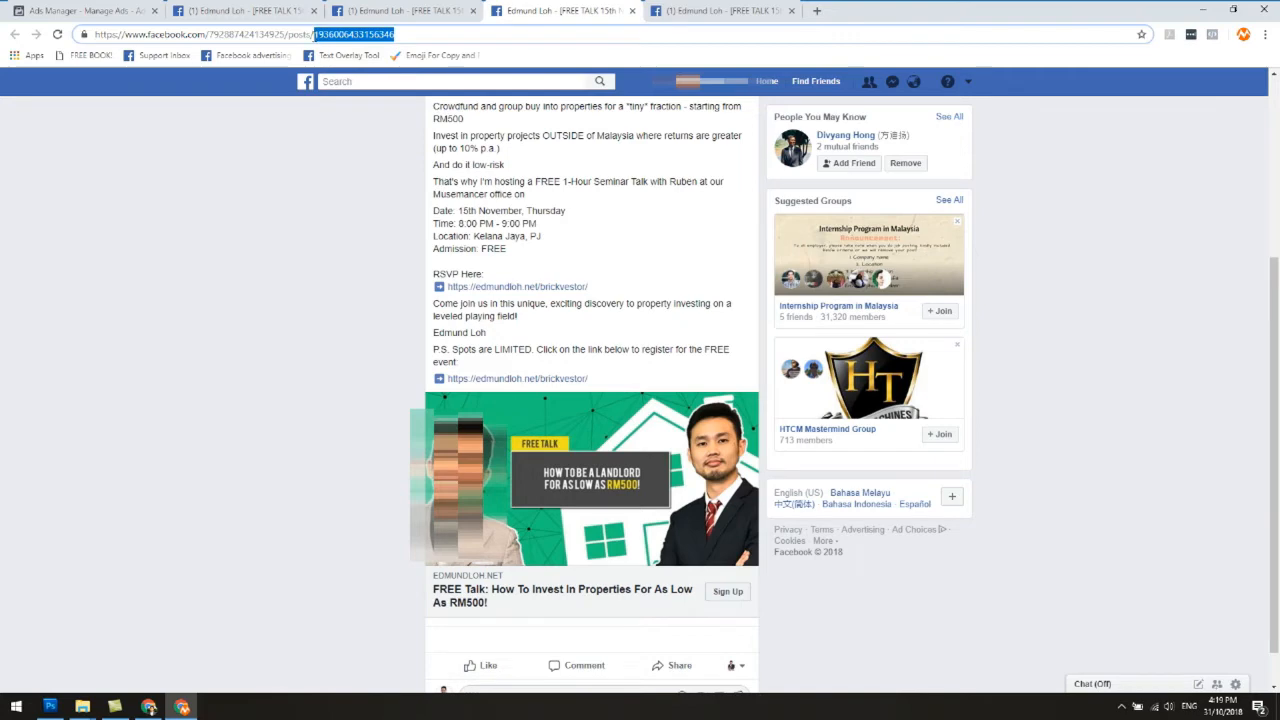
click(95, 10)
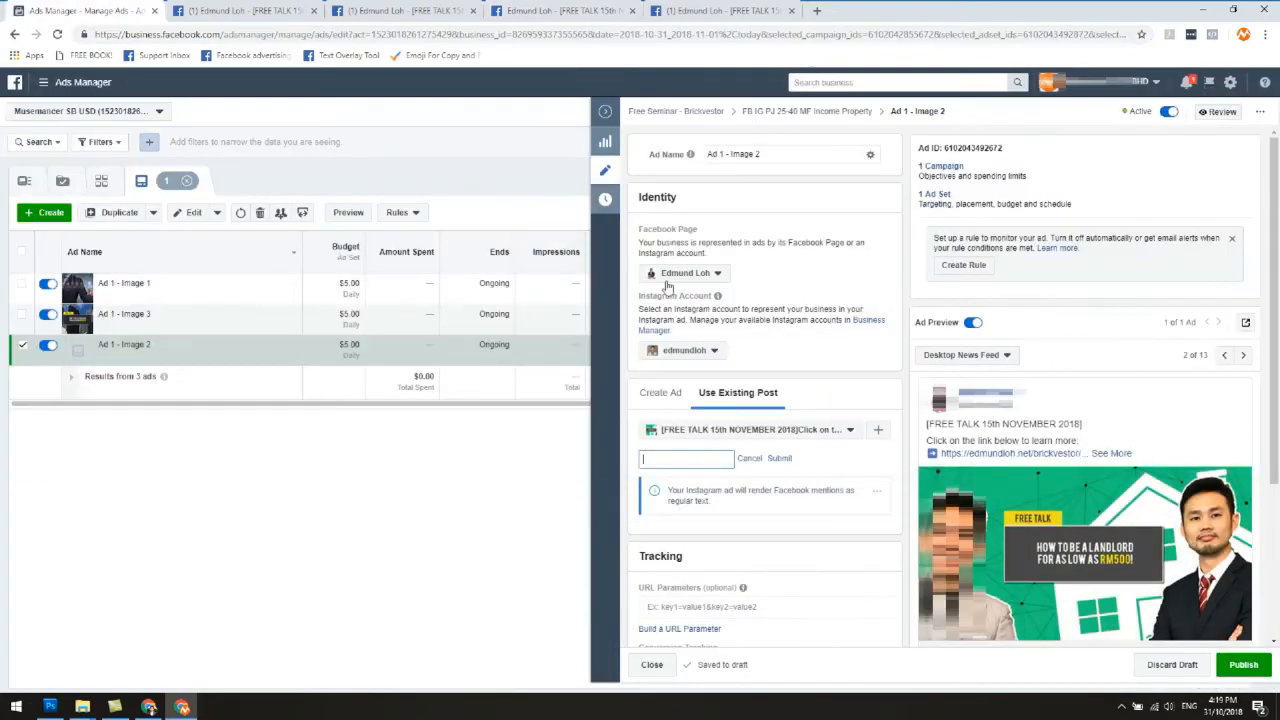
right_click(680, 461)
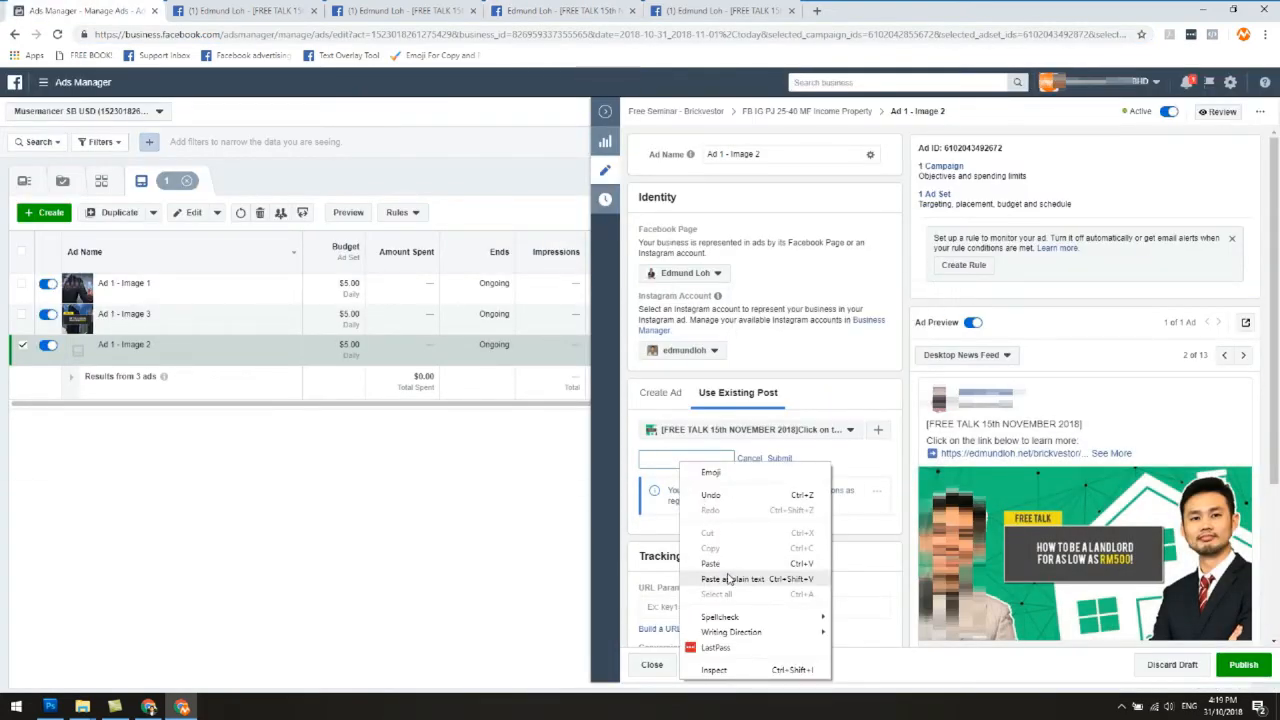
click(710, 566)
click(780, 459)
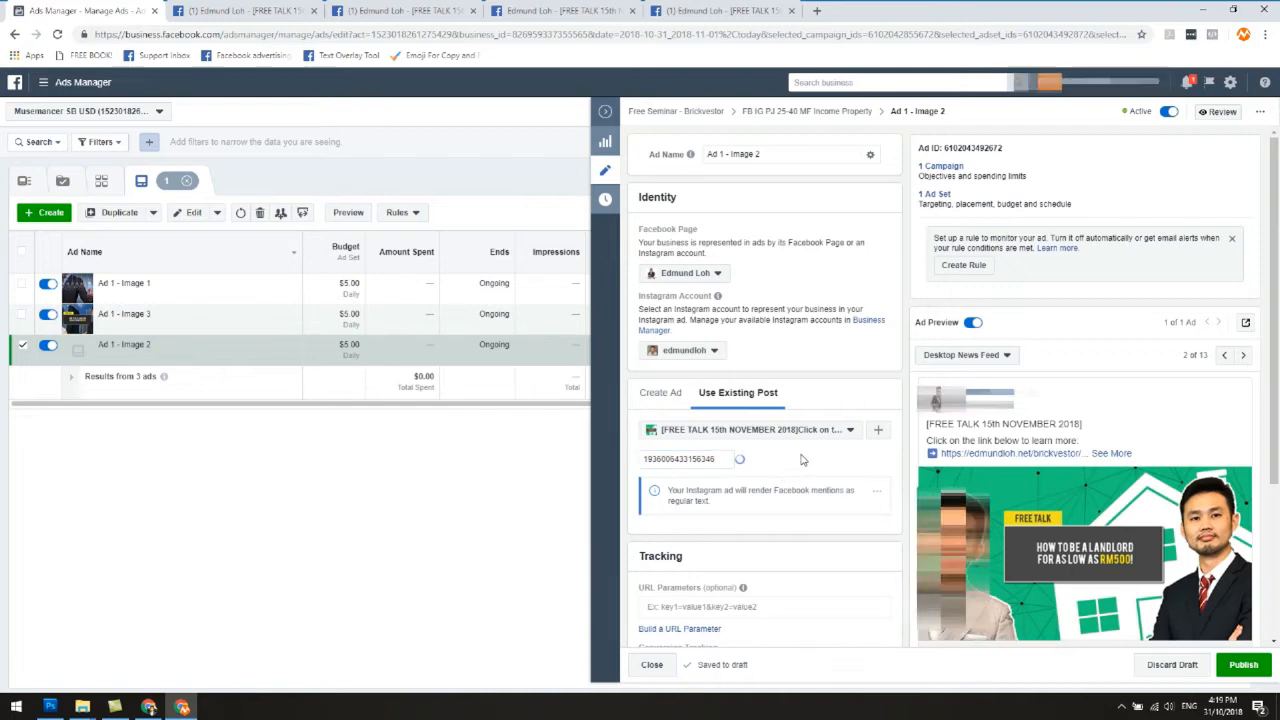
scroll(831, 463, down, 2)
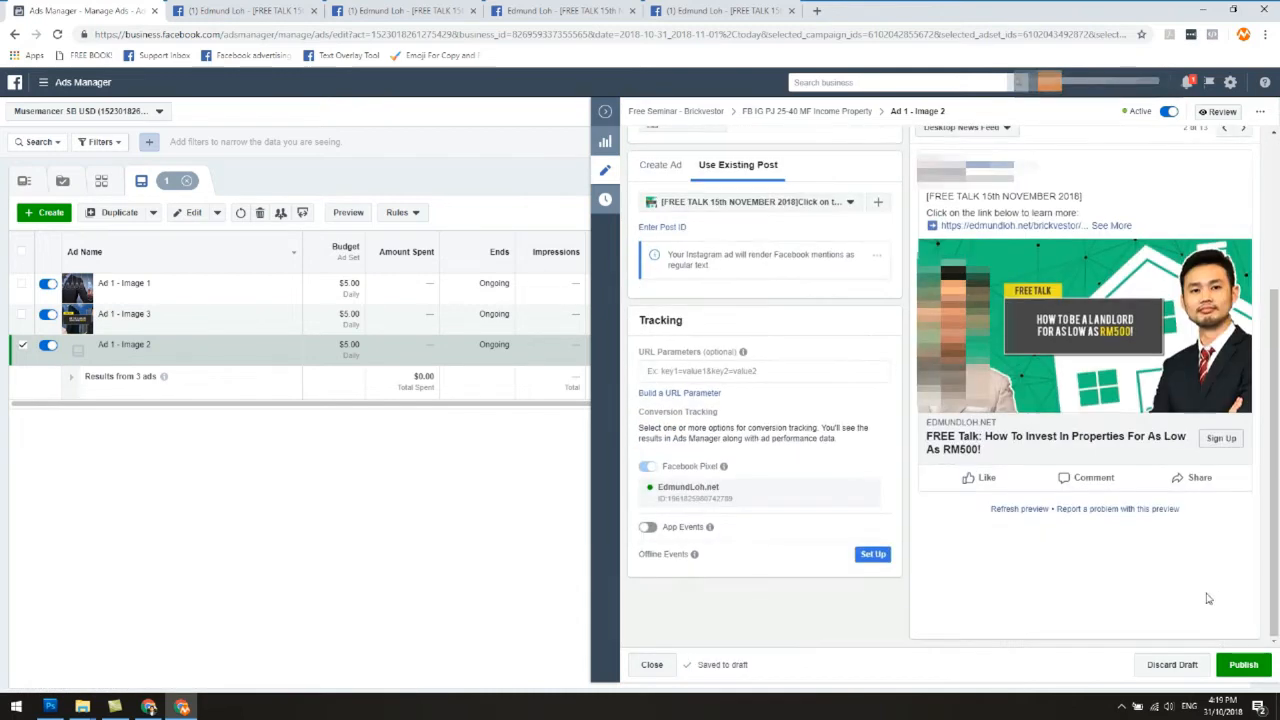
click(1236, 664)
click(605, 111)
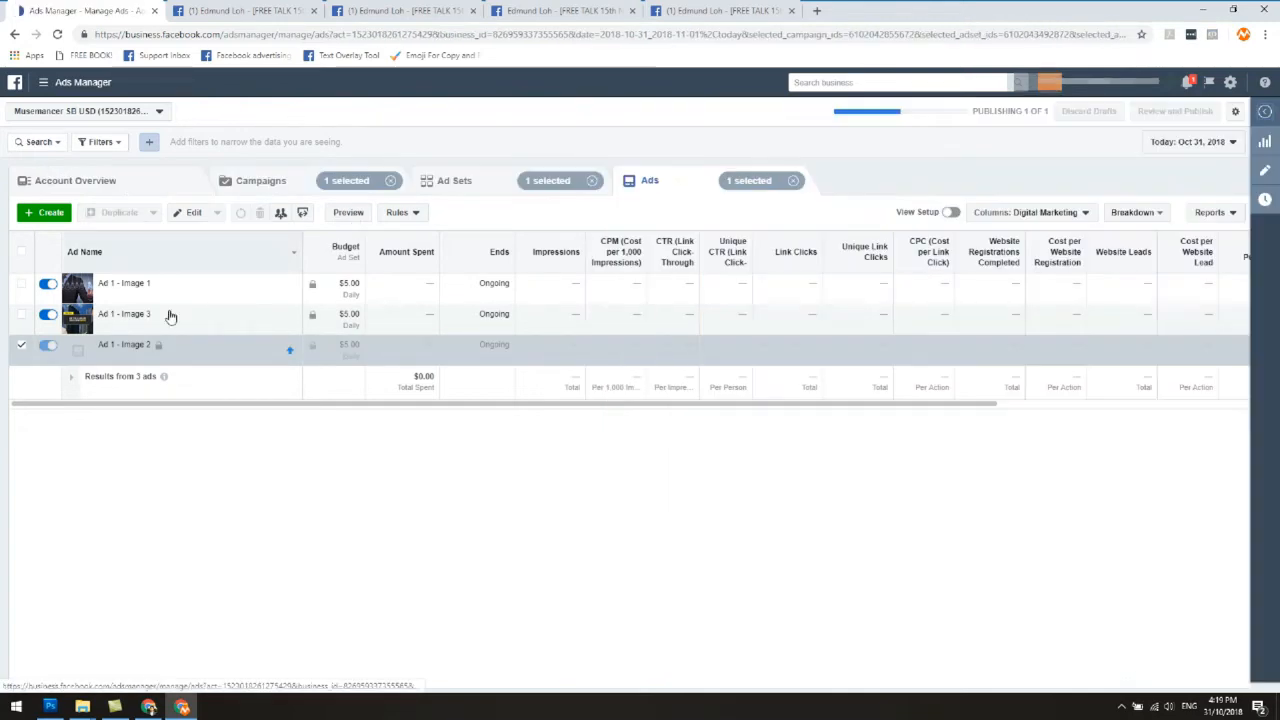
click(167, 328)
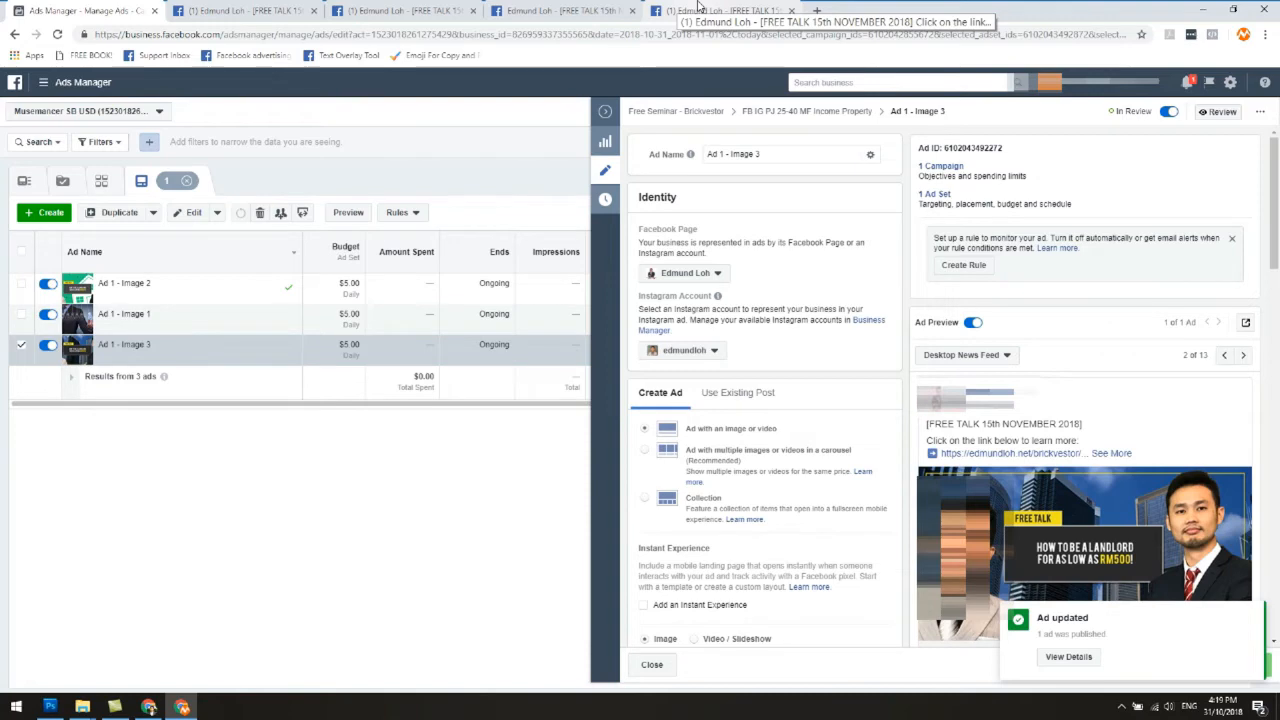
click(698, 8)
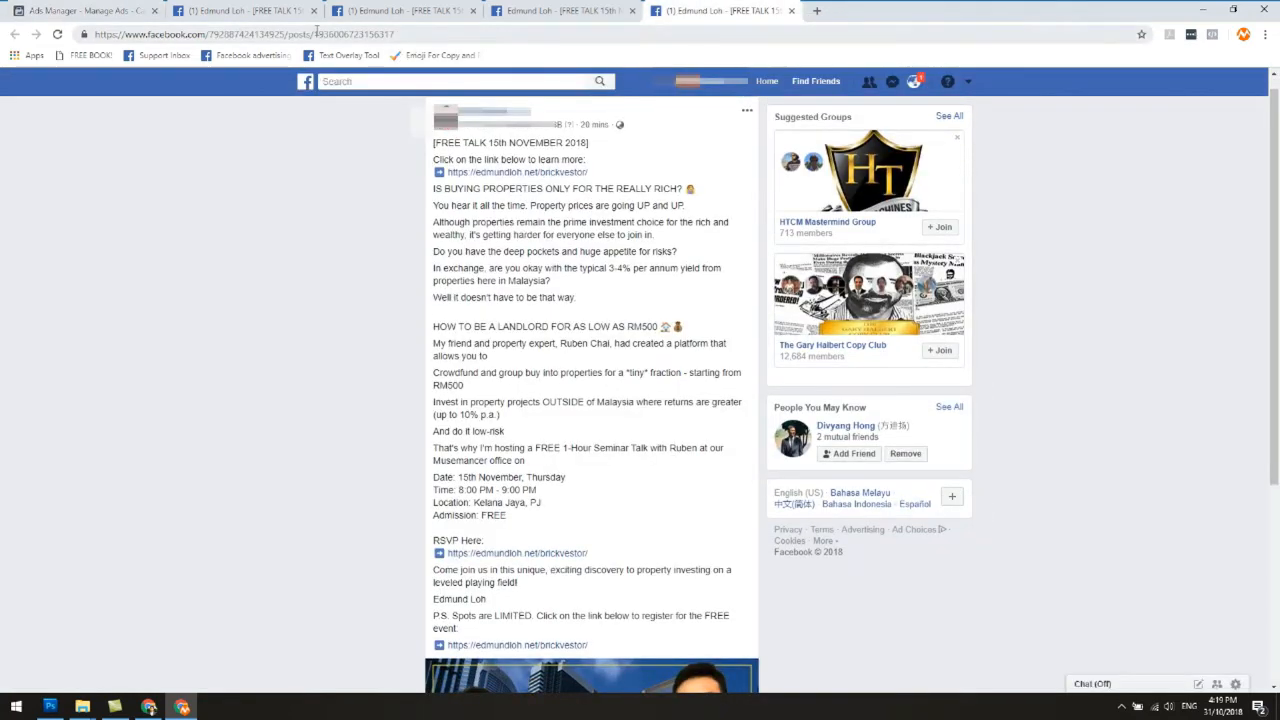
drag(315, 34, 396, 34)
right_click(397, 40)
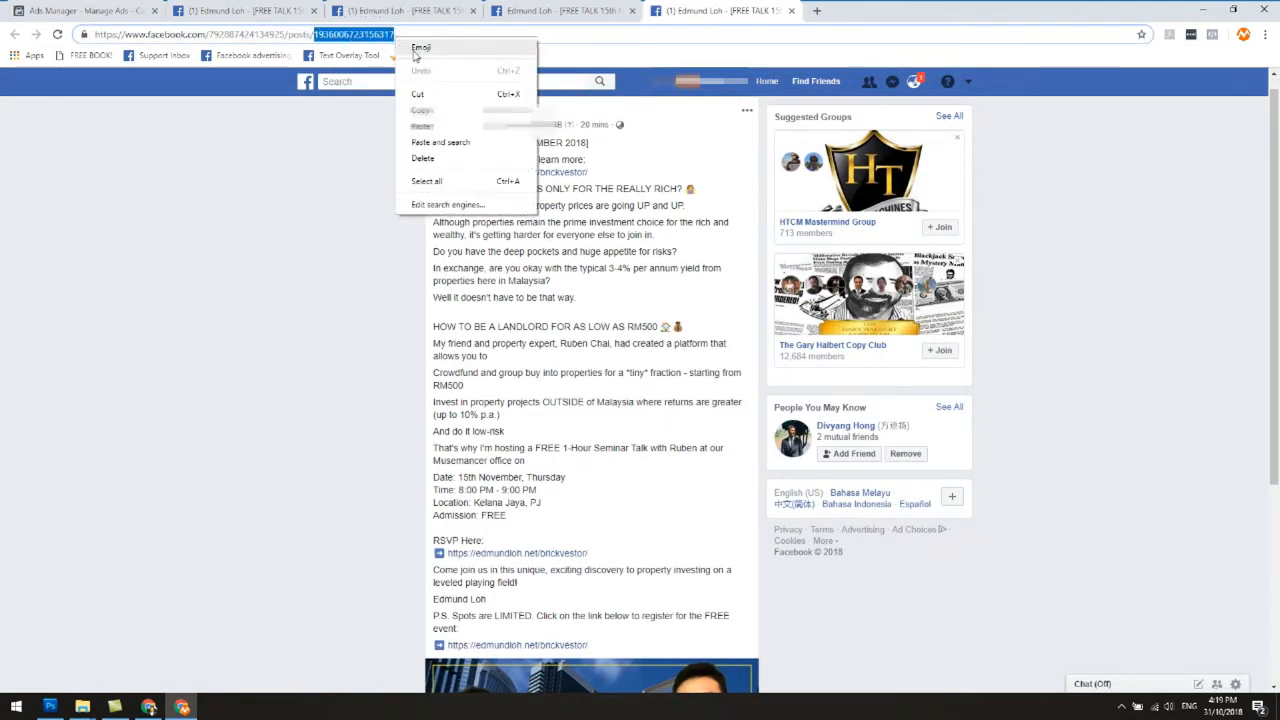
click(421, 110)
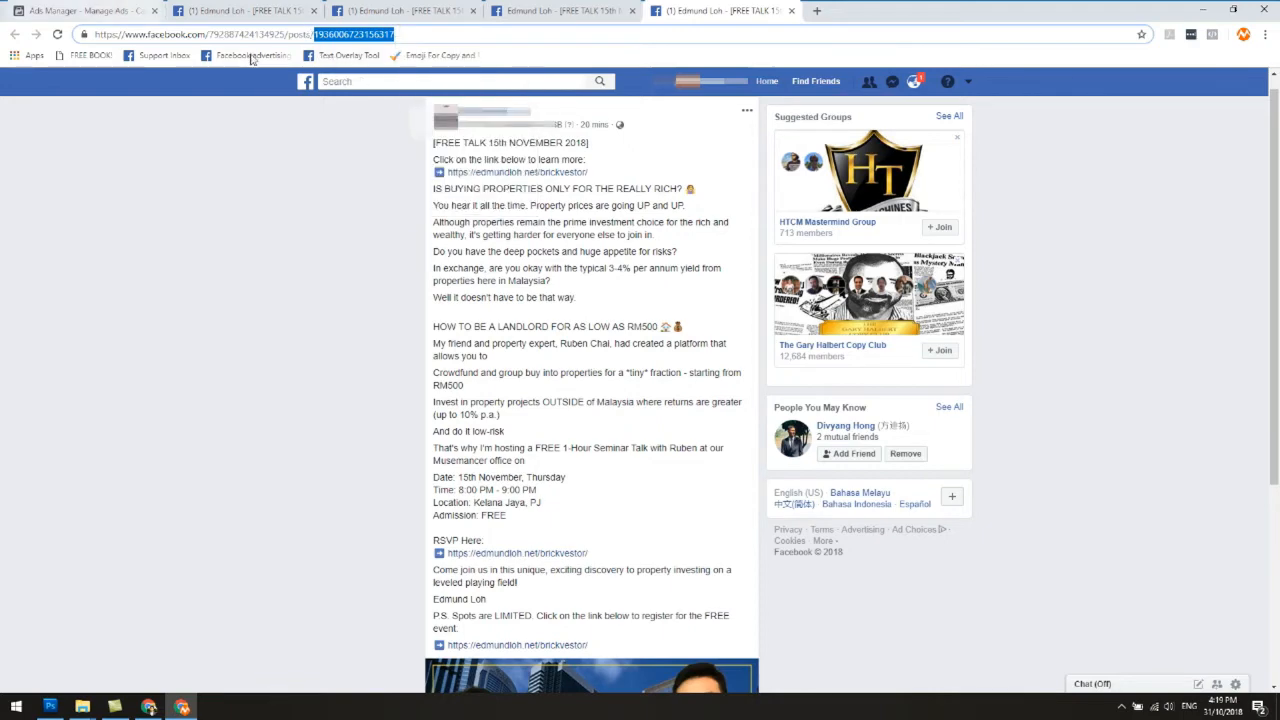
click(34, 11)
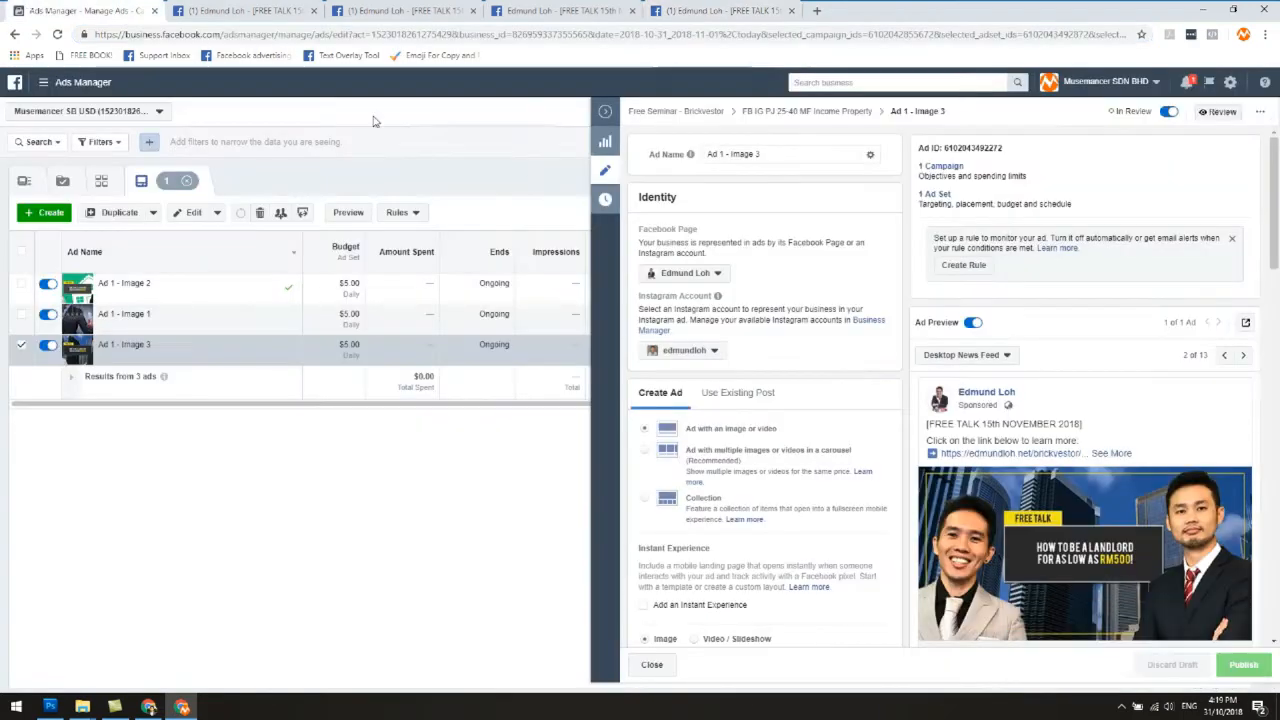
click(718, 396)
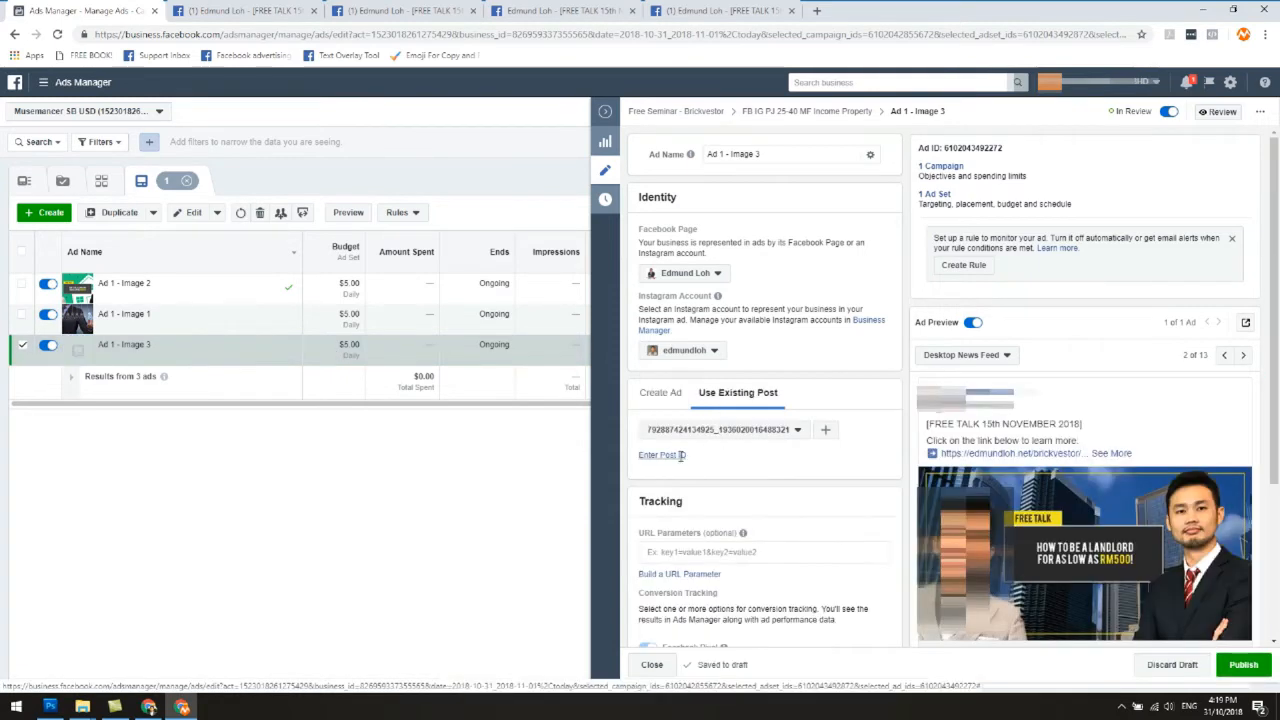
click(680, 455)
right_click(694, 457)
click(740, 560)
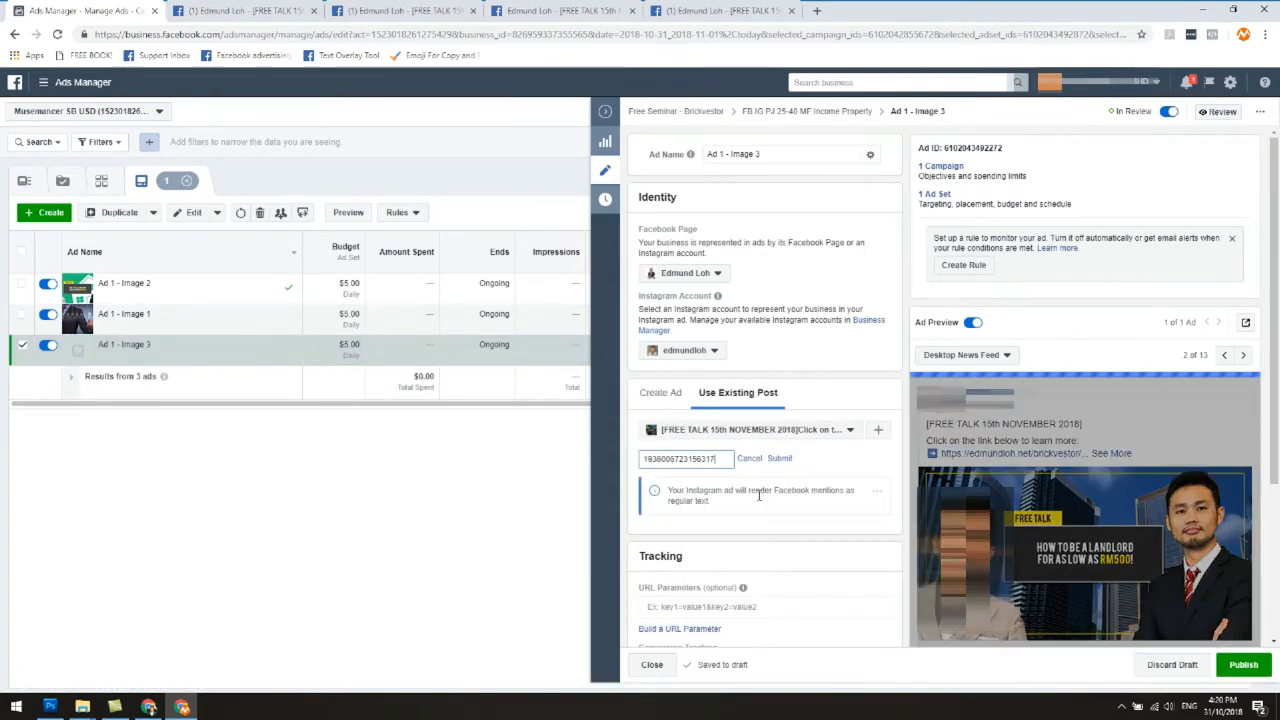
click(779, 458)
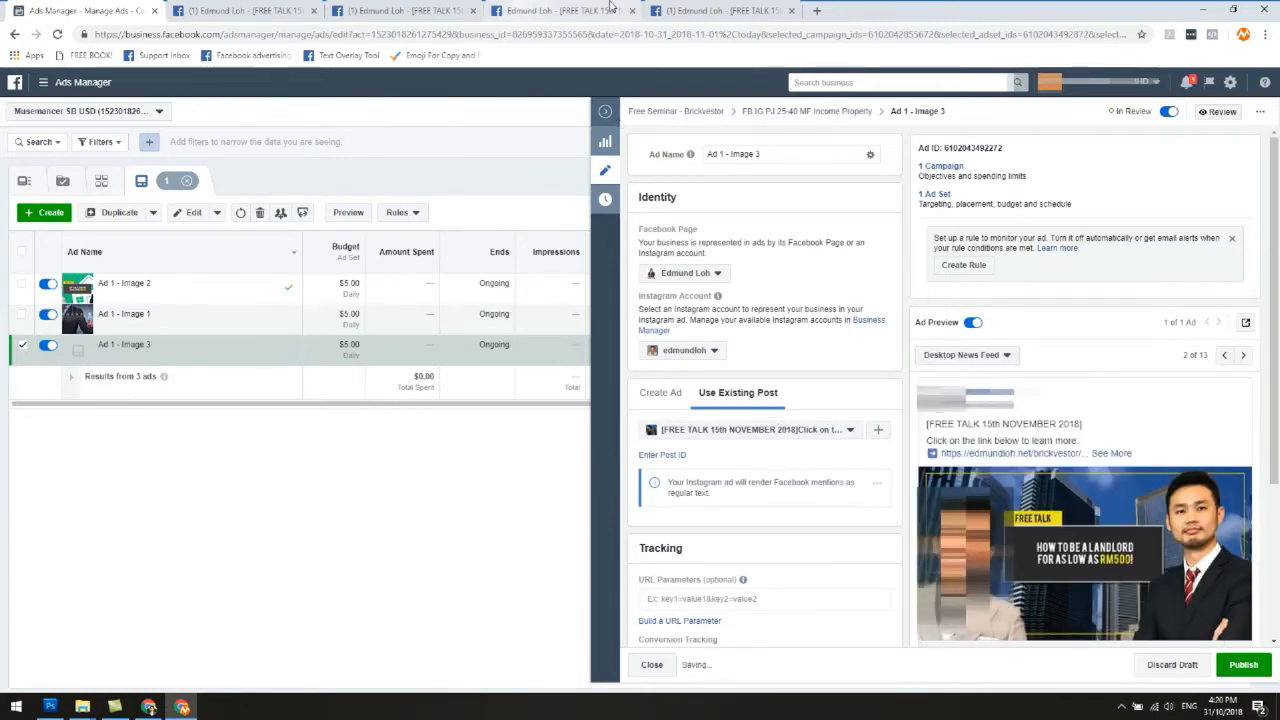
- Check the ad preview, publish Ad 1 - Image 3, and close the editor to go back to the ad sets
click(612, 6)
scroll(686, 243, down, 3)
key(ctrl+1)
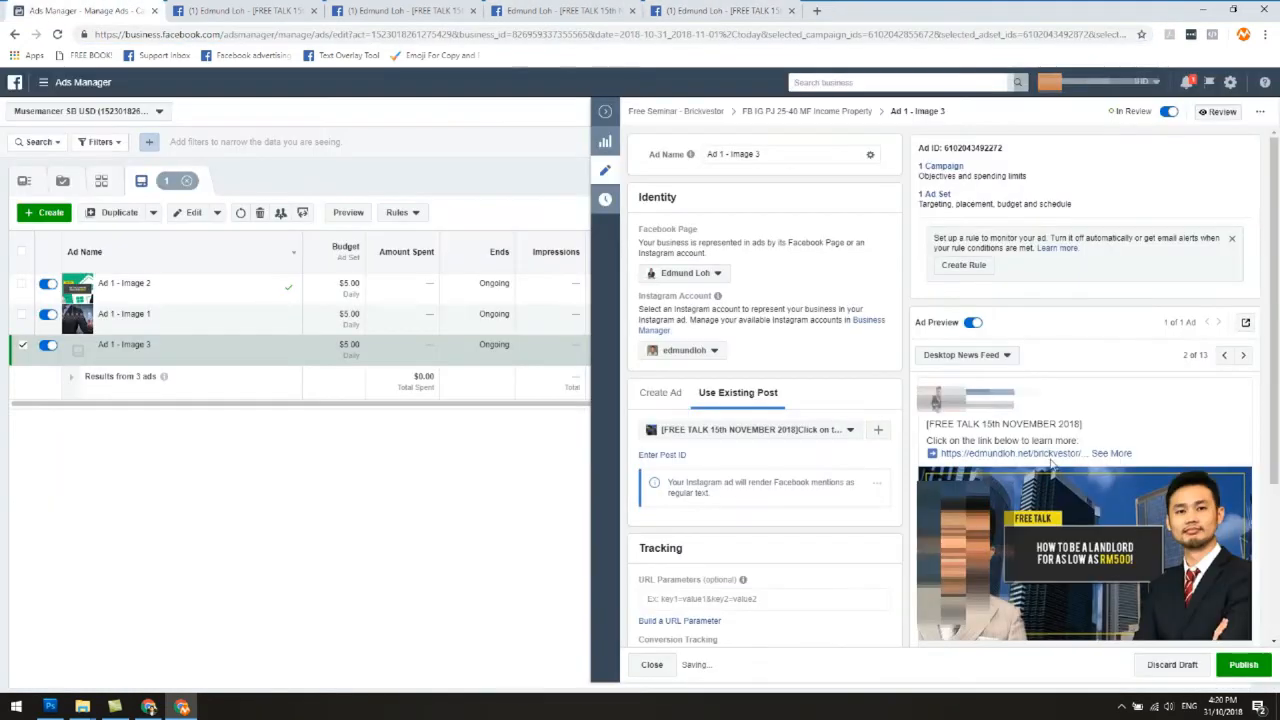
scroll(1050, 462, down, 2)
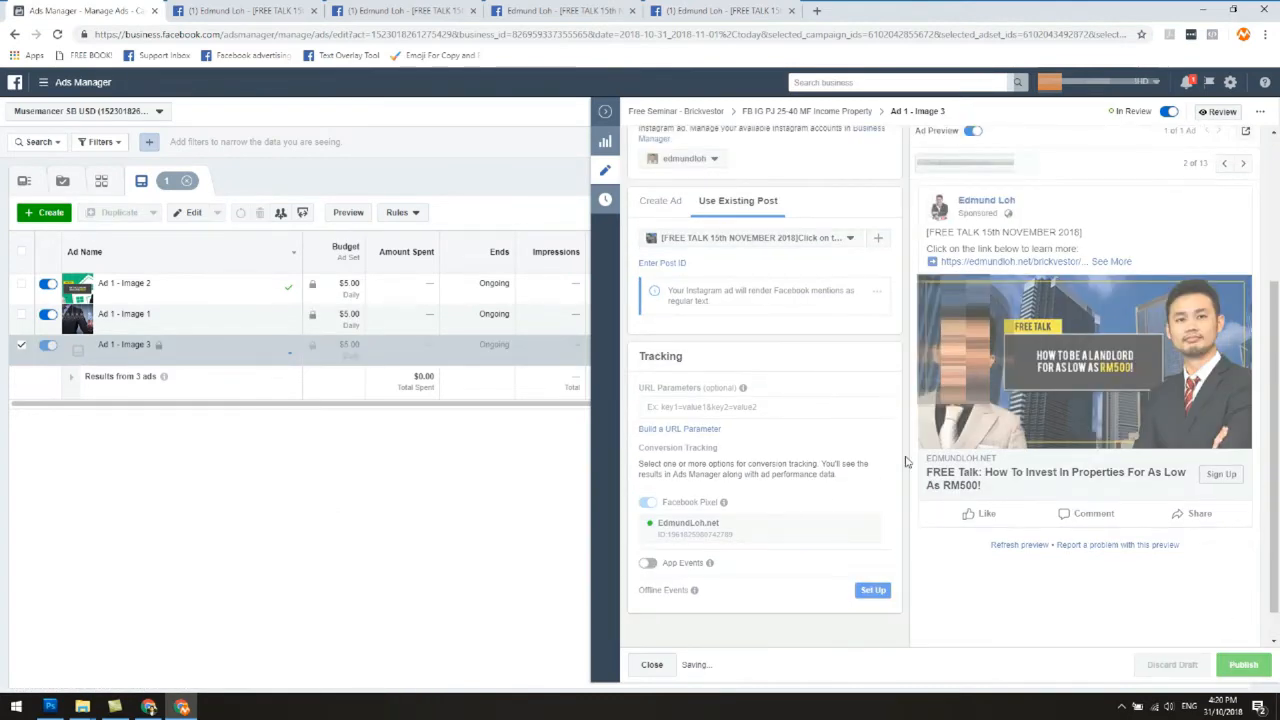
click(605, 116)
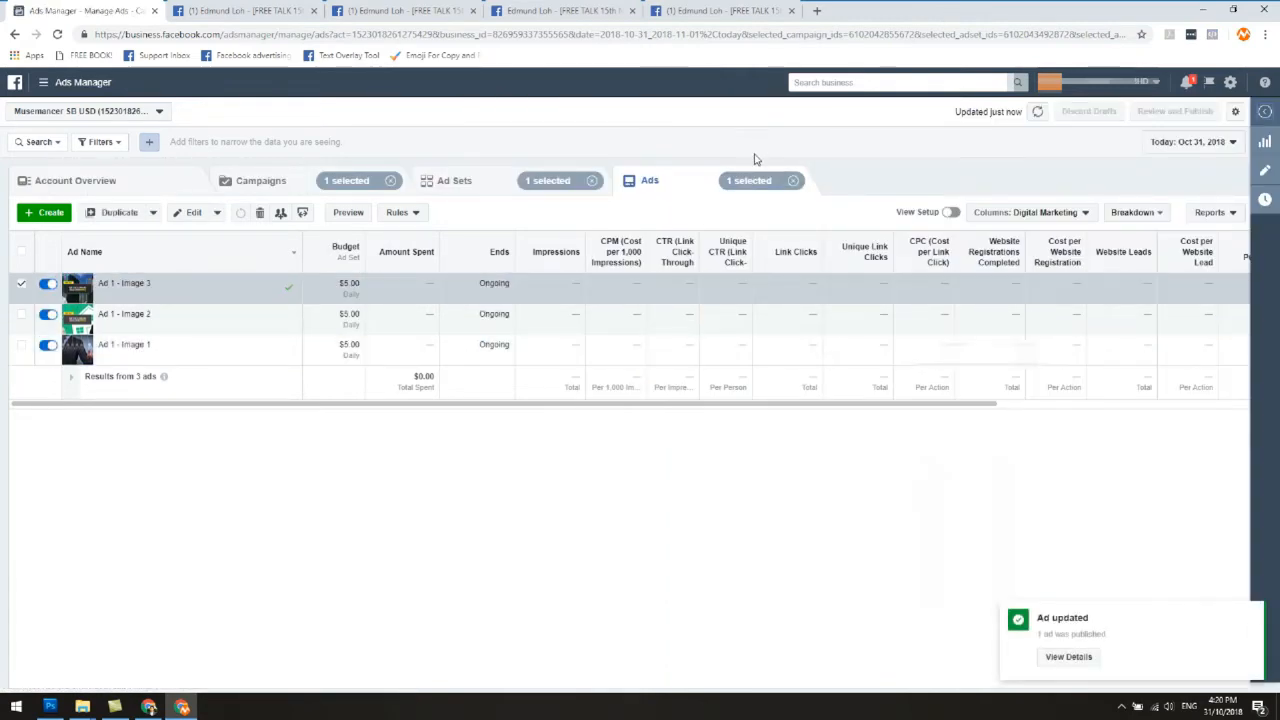
click(443, 180)
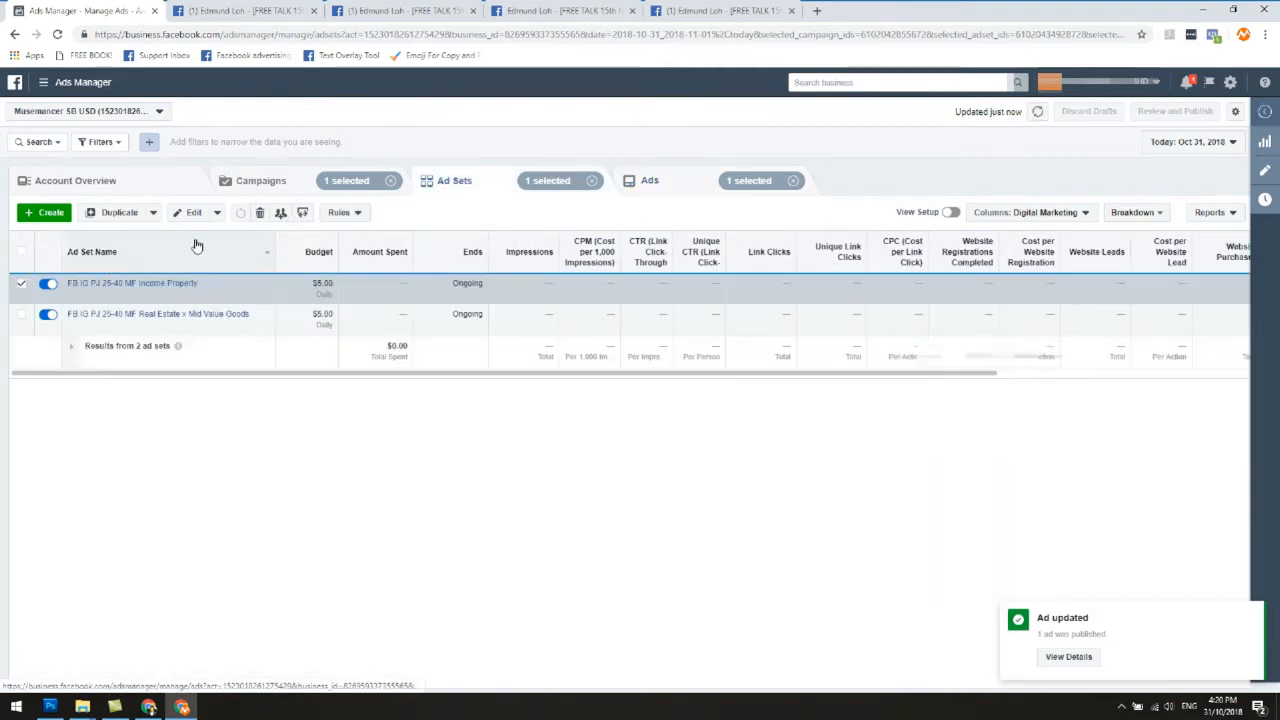
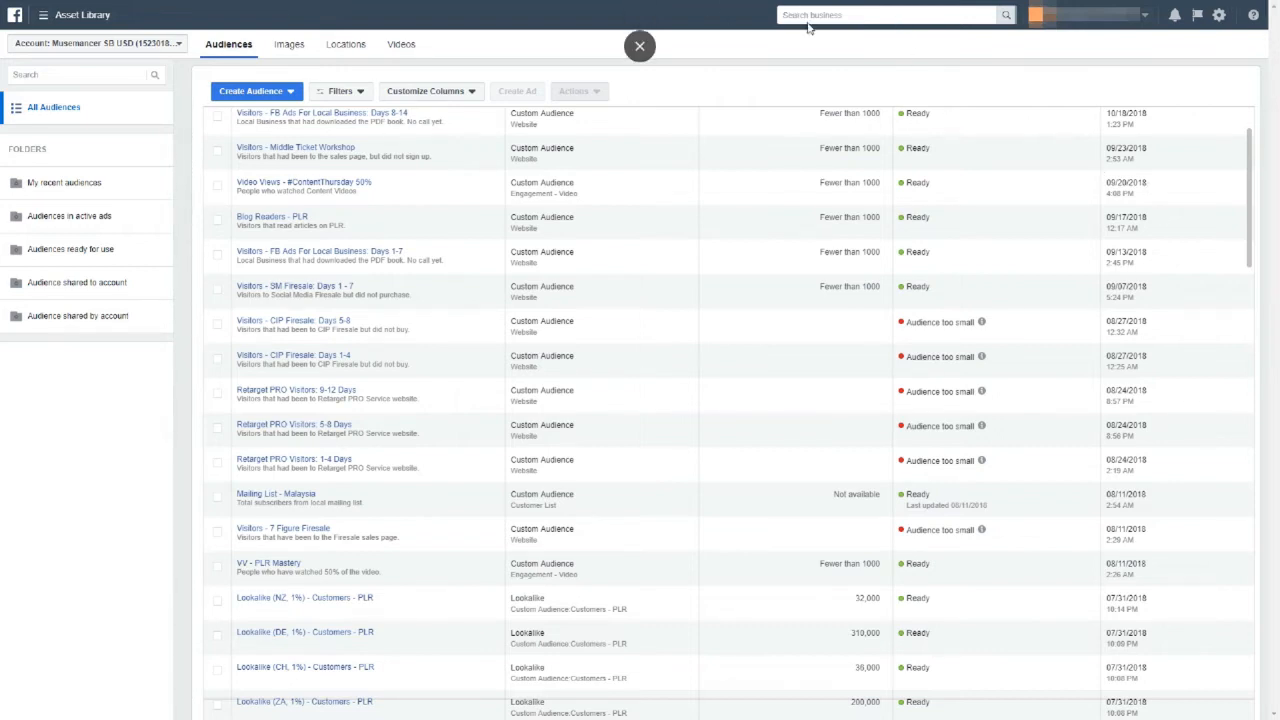
- Search the business tools for "audiences", view the full list of tools and look through the existing audiences in the Asset Library
text(audi)
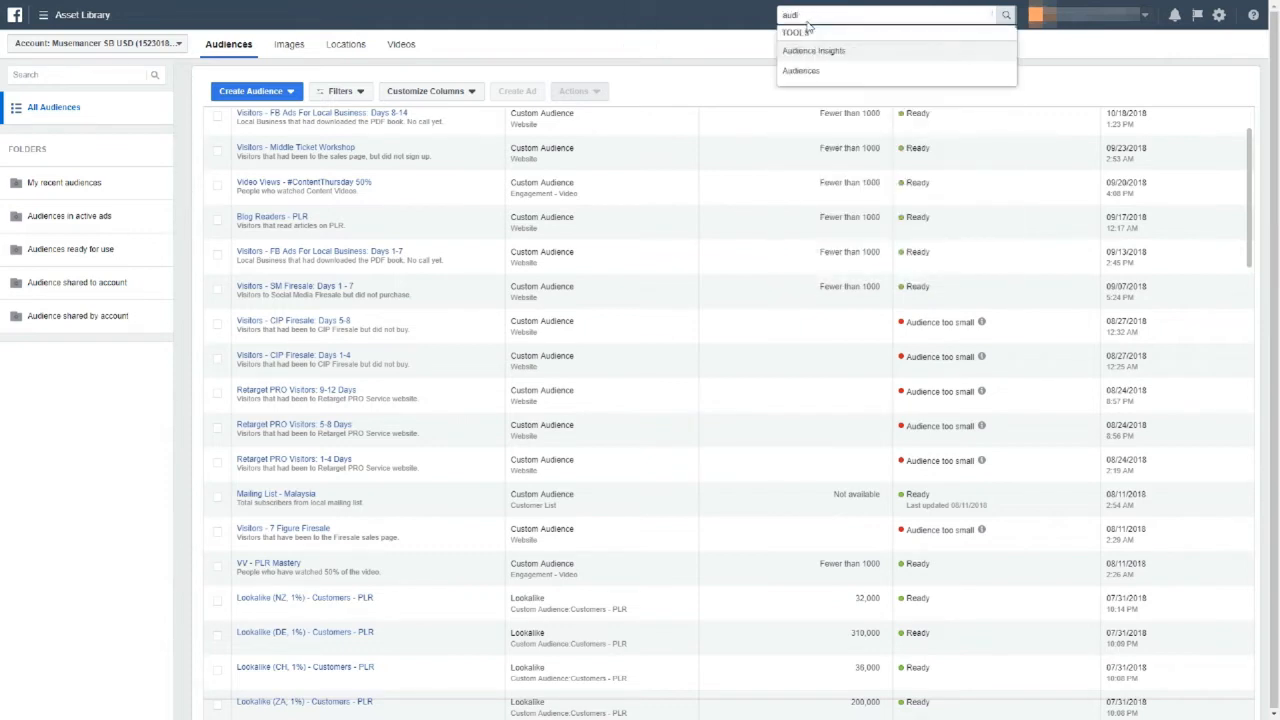
text(ences)
click(801, 51)
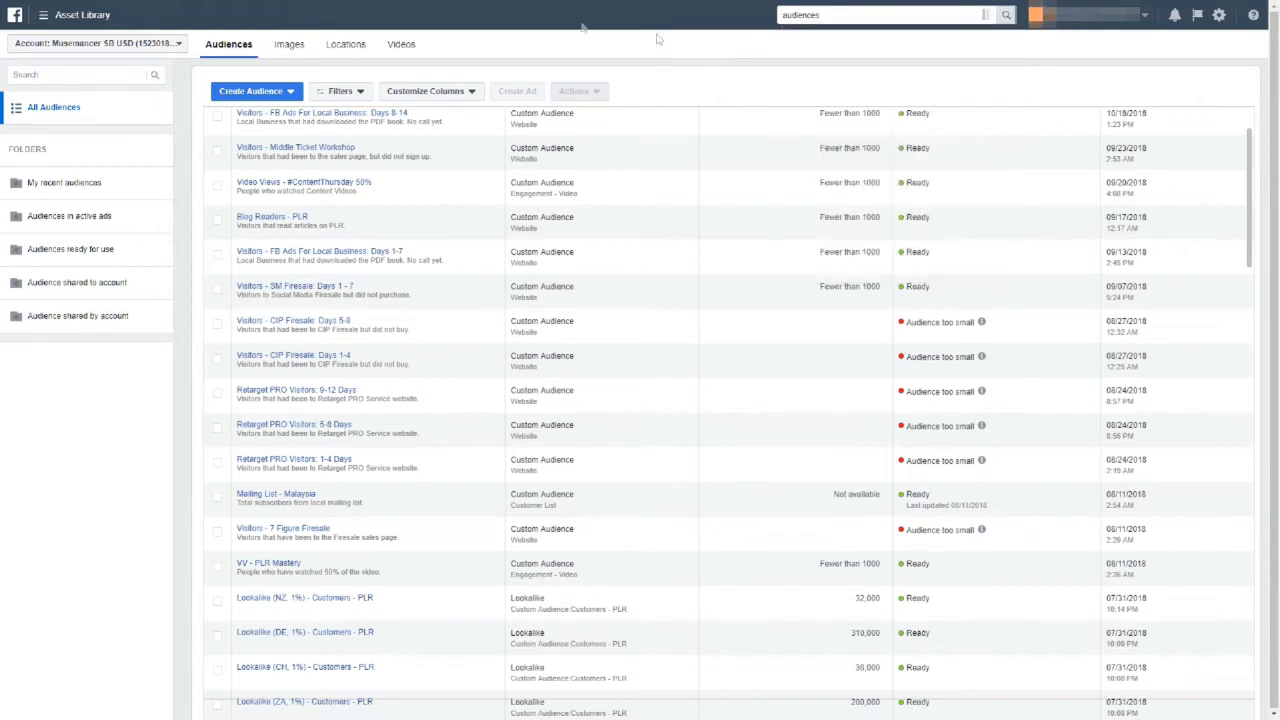
click(39, 15)
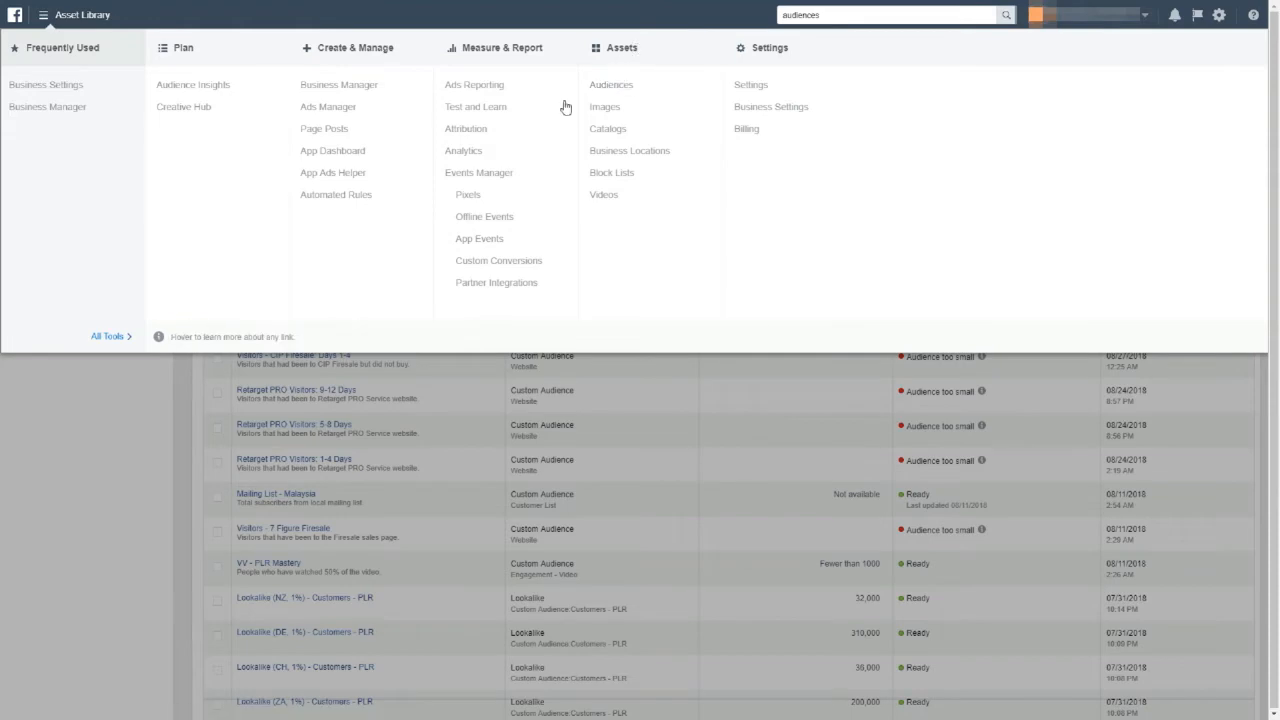
click(29, 476)
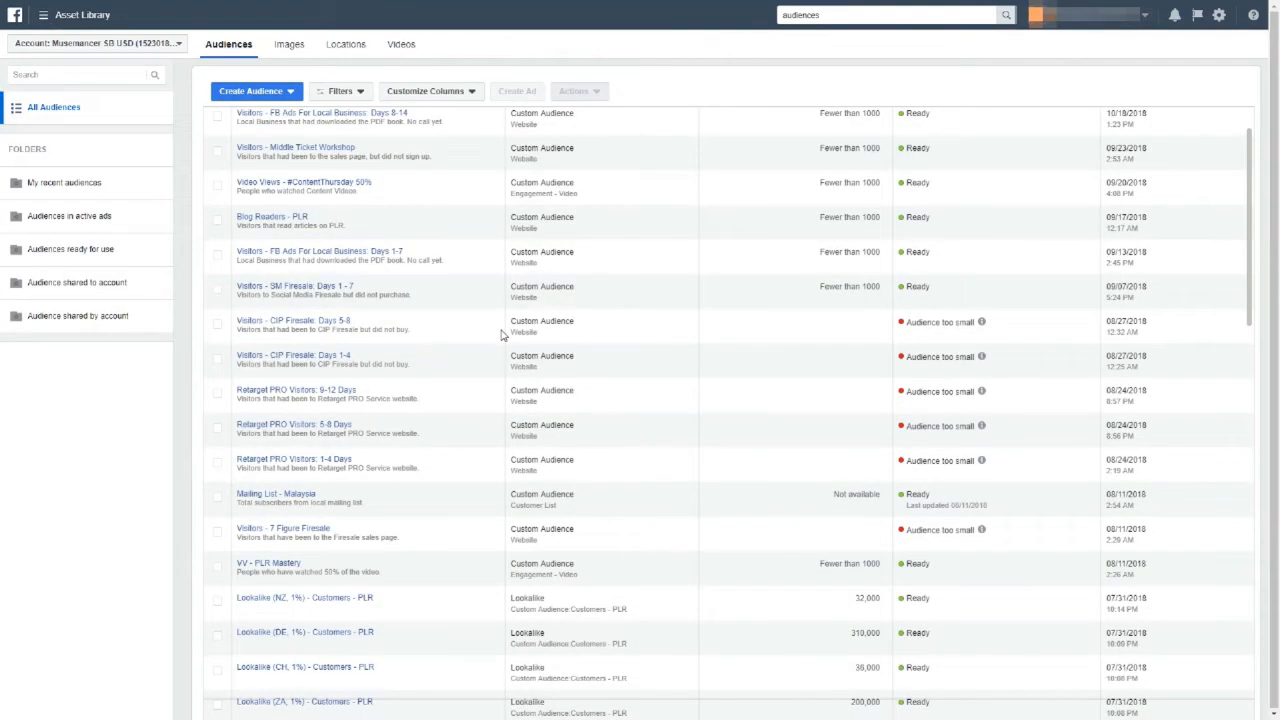
scroll(502, 335, down, 1)
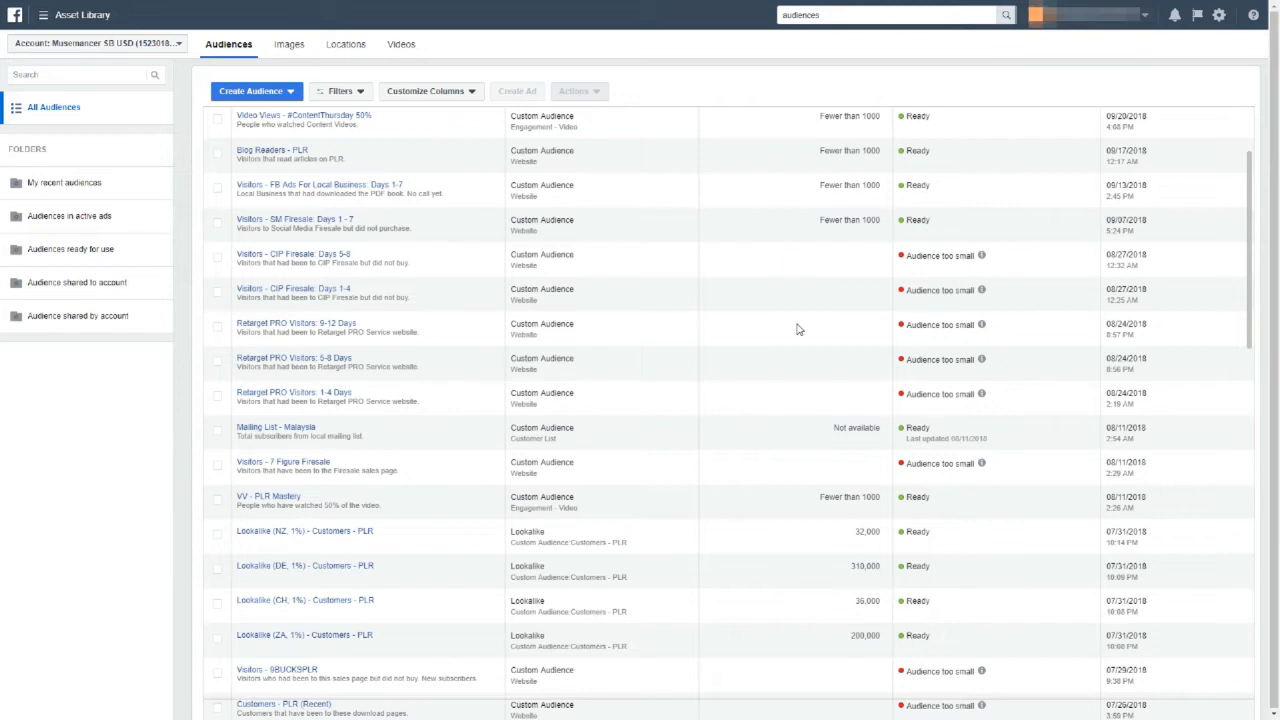
- Start a new custom audience based on Website Traffic
click(272, 96)
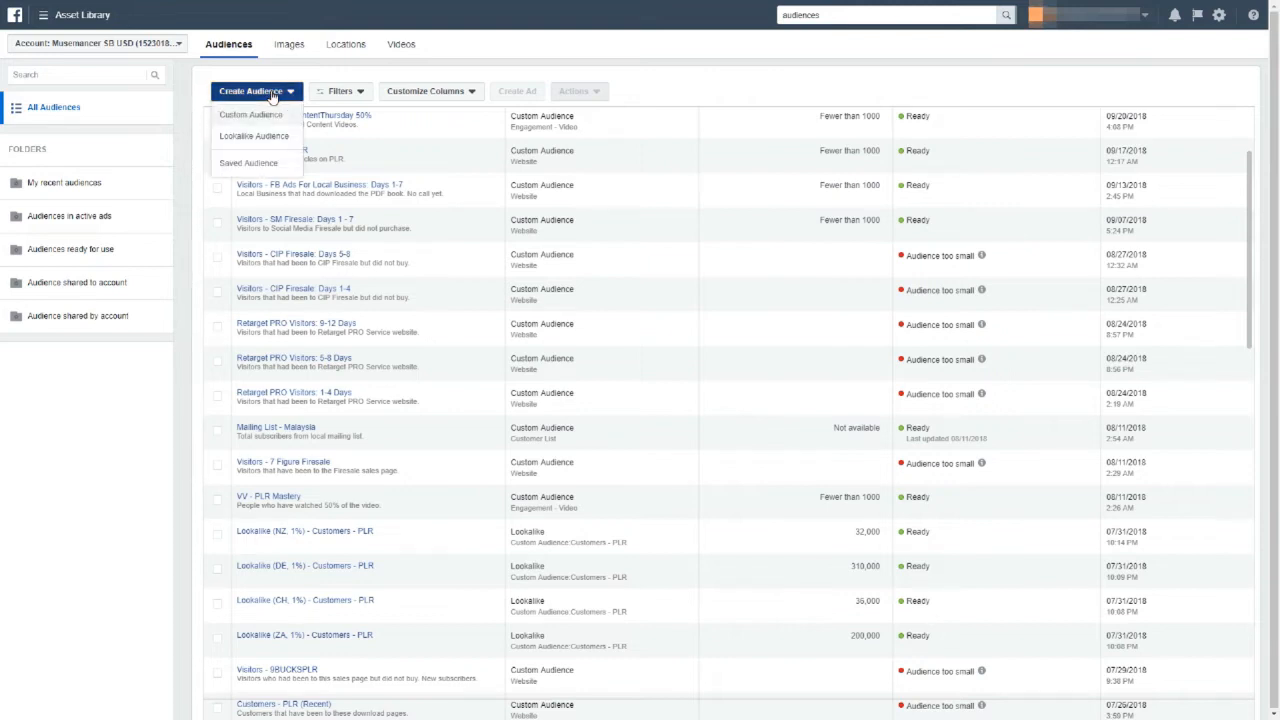
click(285, 120)
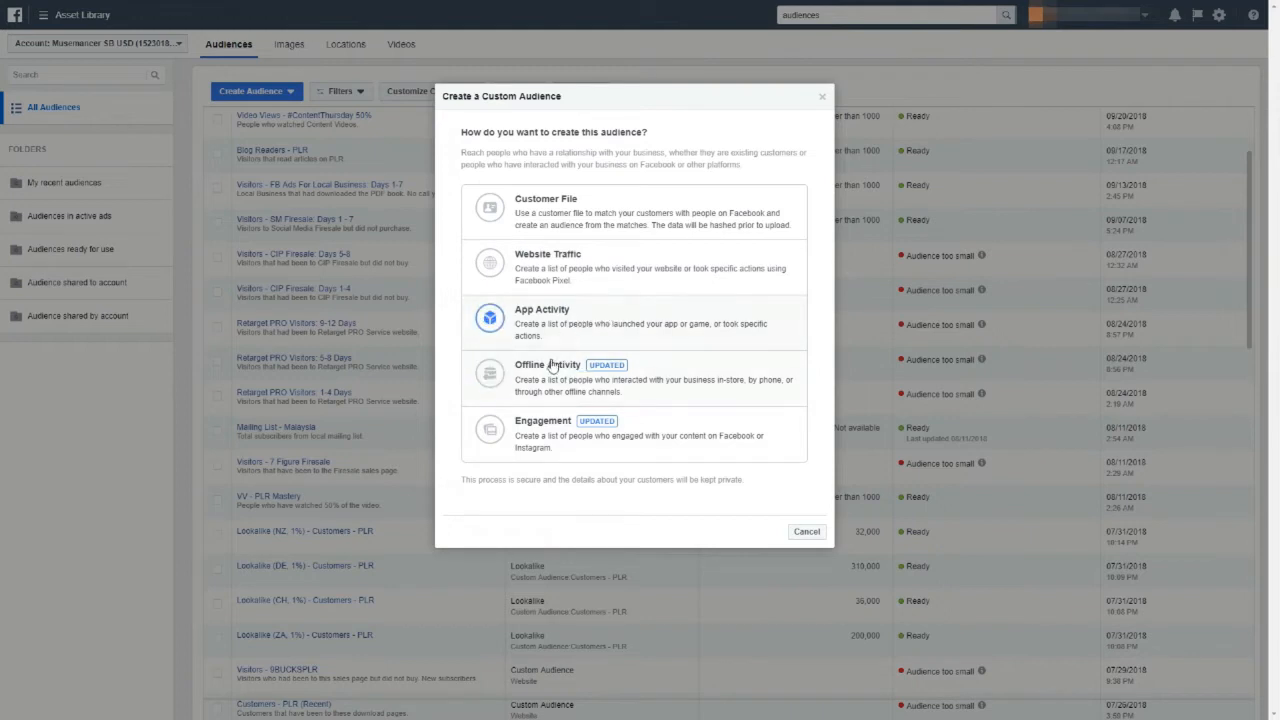
click(633, 268)
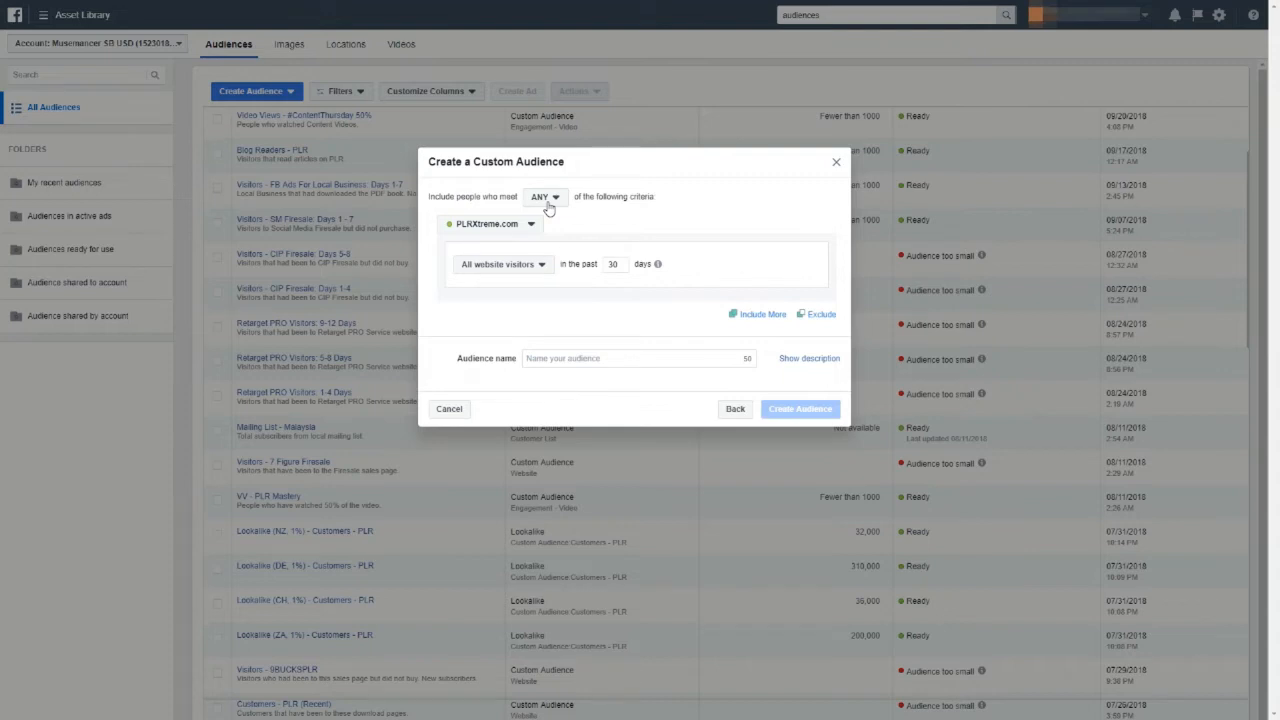
- Review the available pixels and choose EdmundLoh.net as the custom audience's source
click(471, 230)
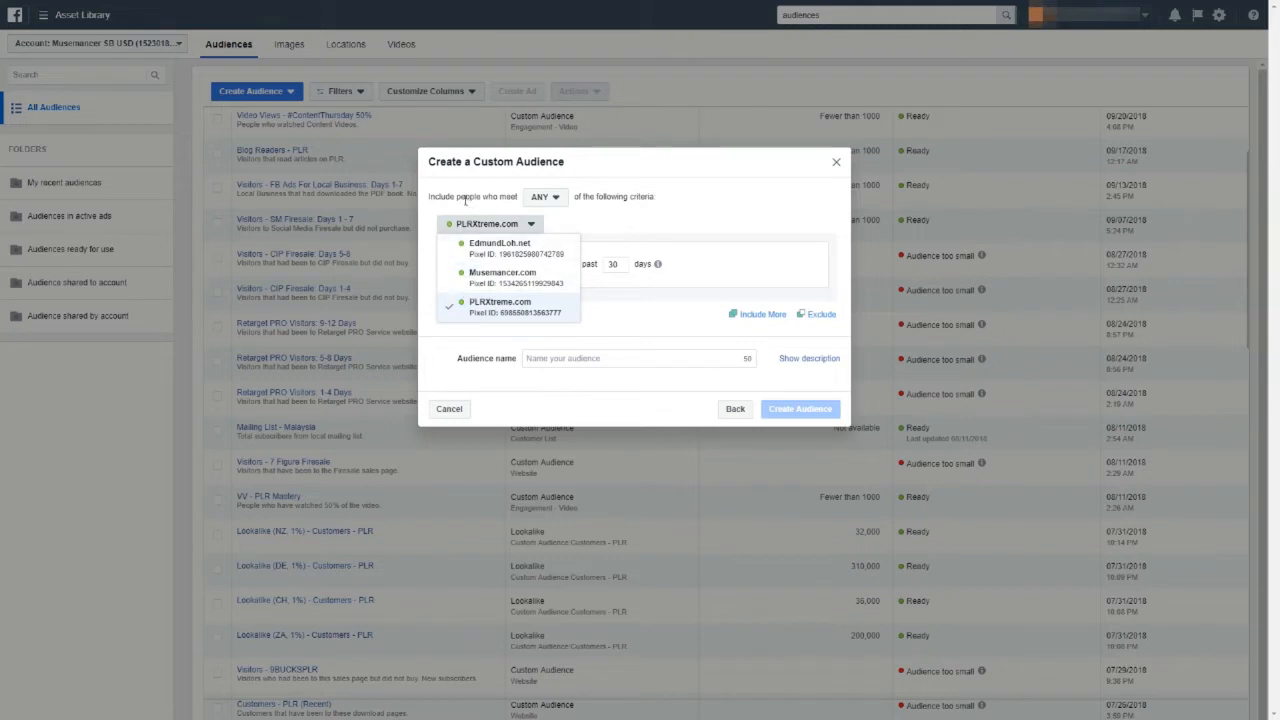
click(463, 214)
click(466, 228)
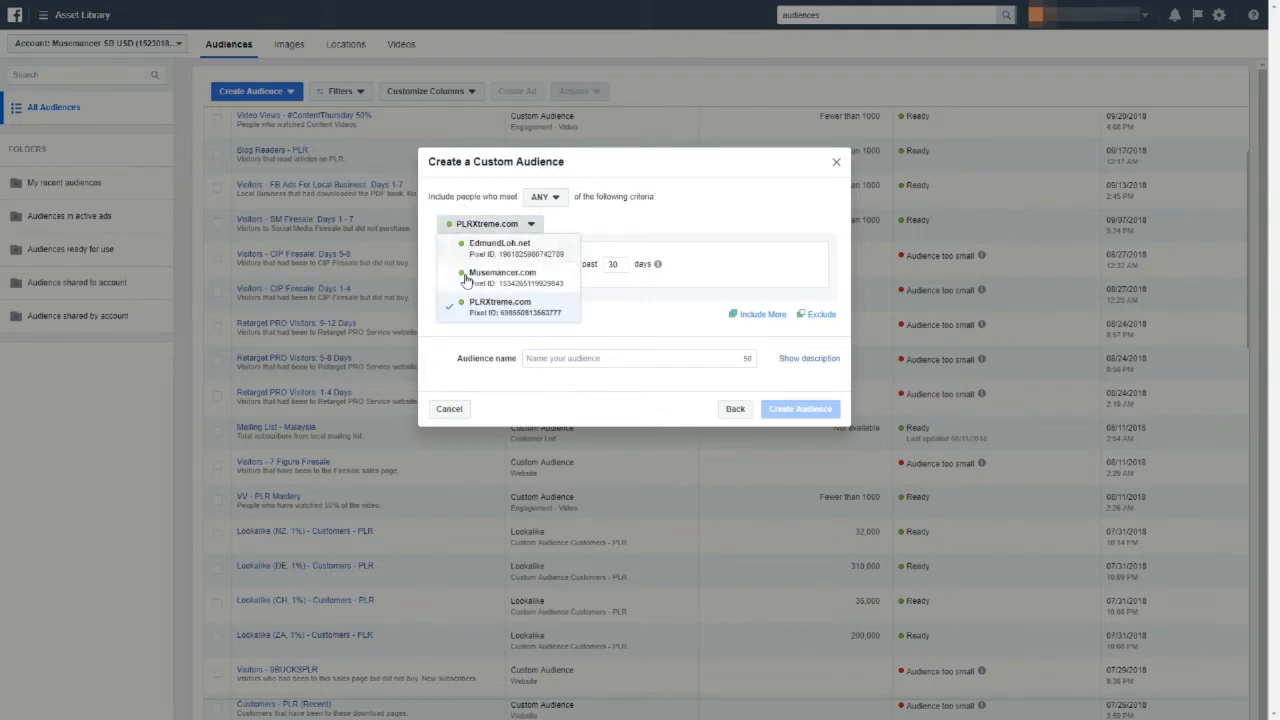
drag(479, 209, 477, 200)
click(472, 207)
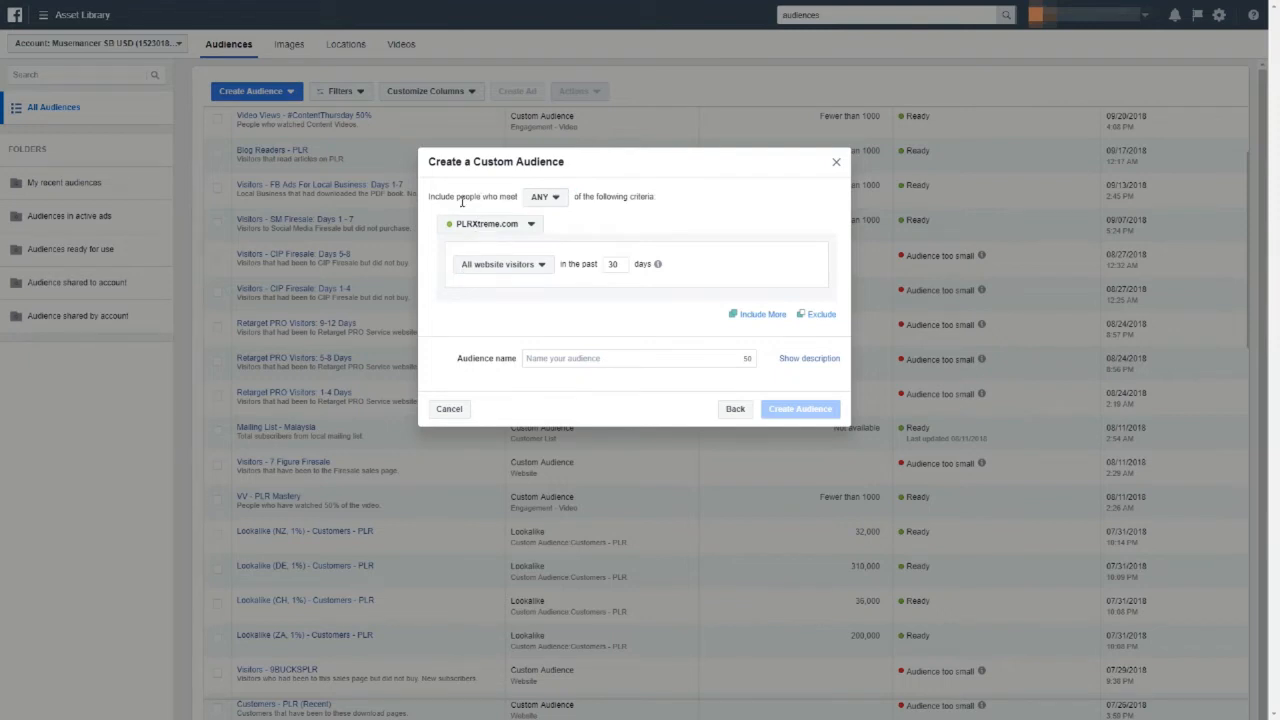
click(520, 225)
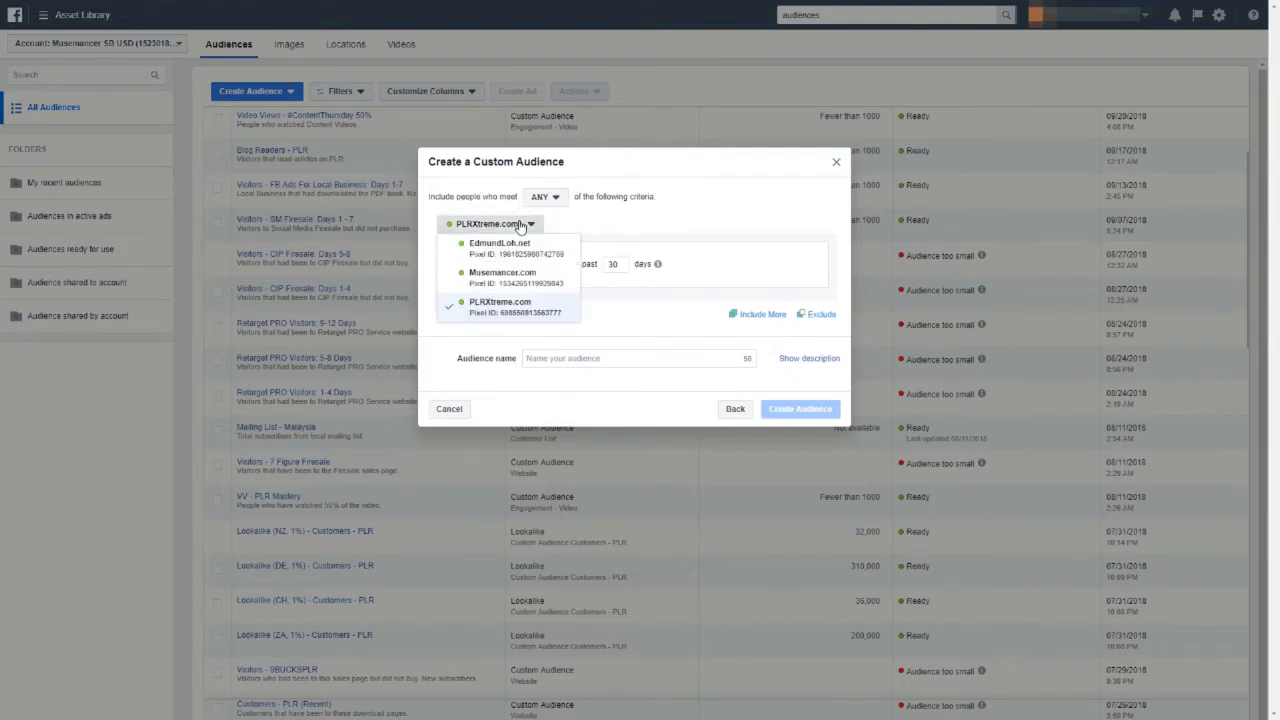
click(497, 248)
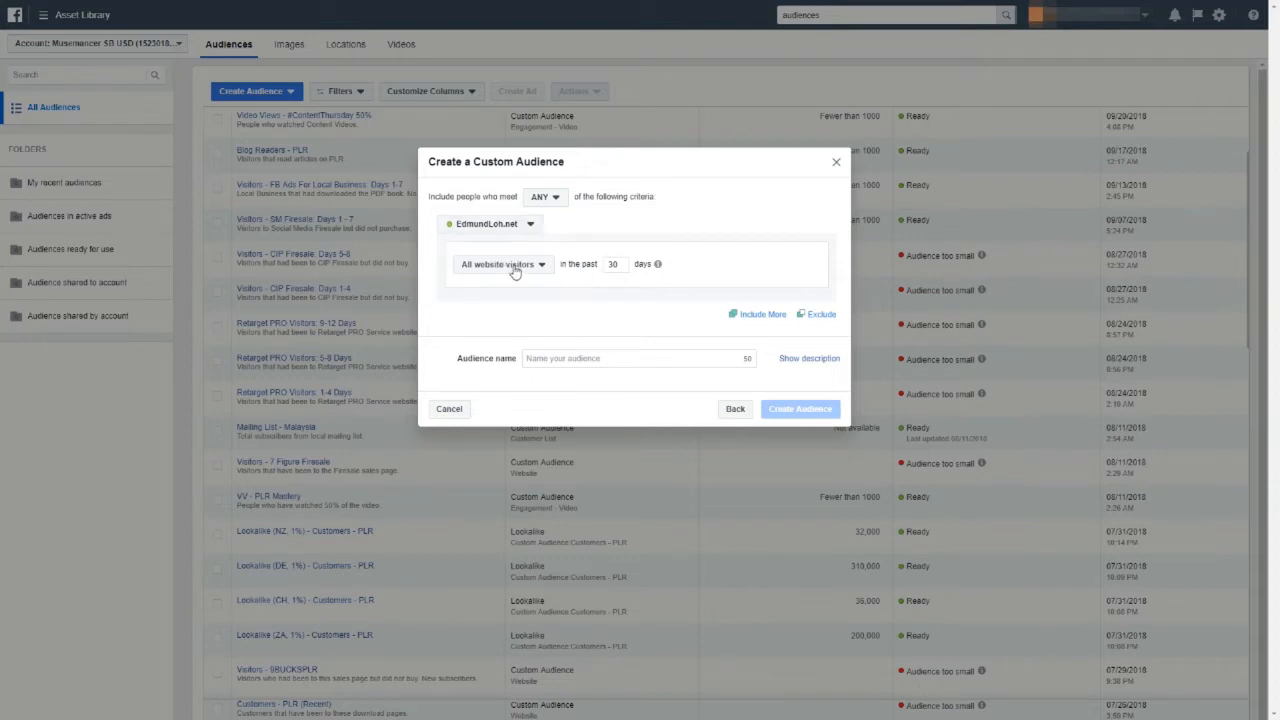
- Change the audience rule to people who visited specific web pages and select its number of past days
click(514, 268)
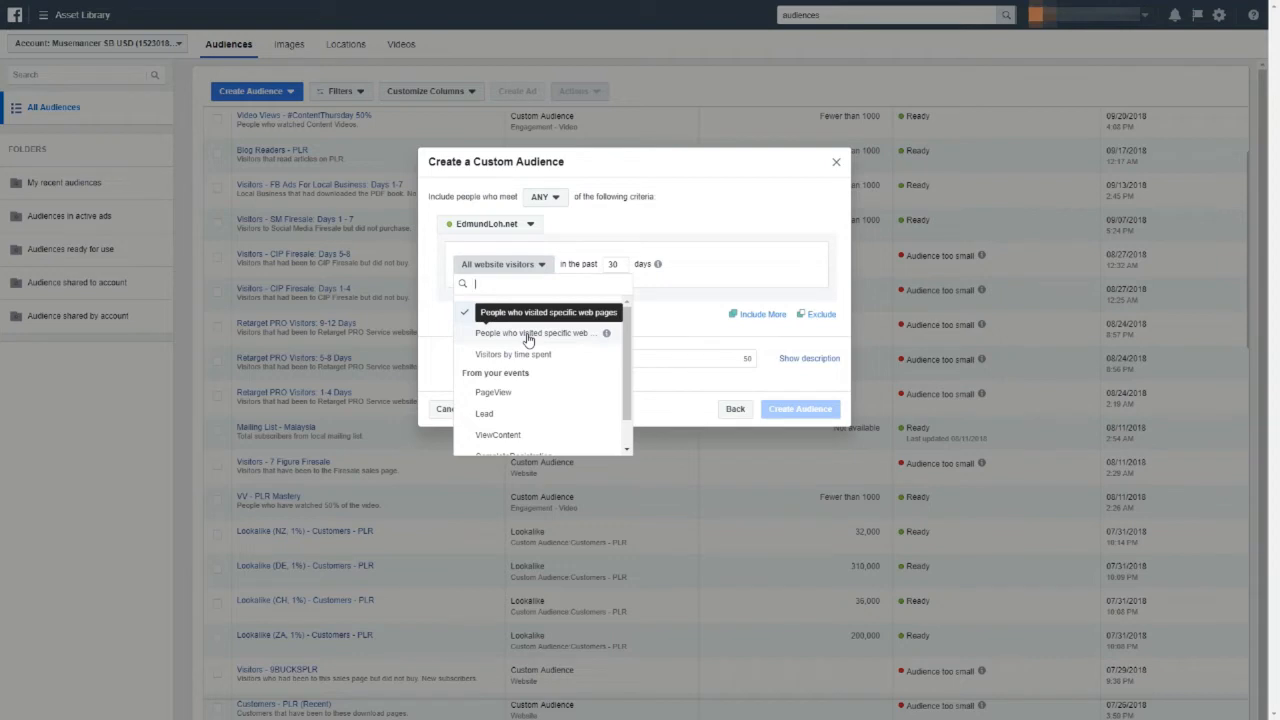
scroll(540, 365, down, 1)
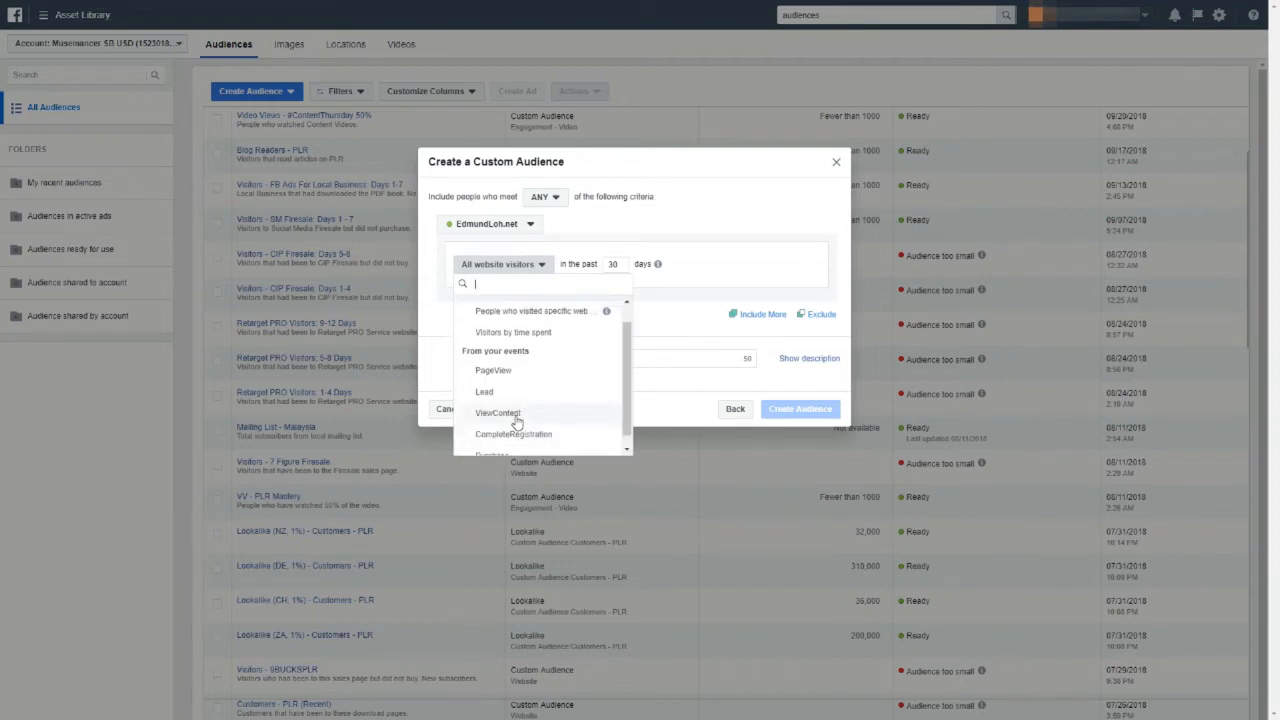
scroll(522, 425, up, 1)
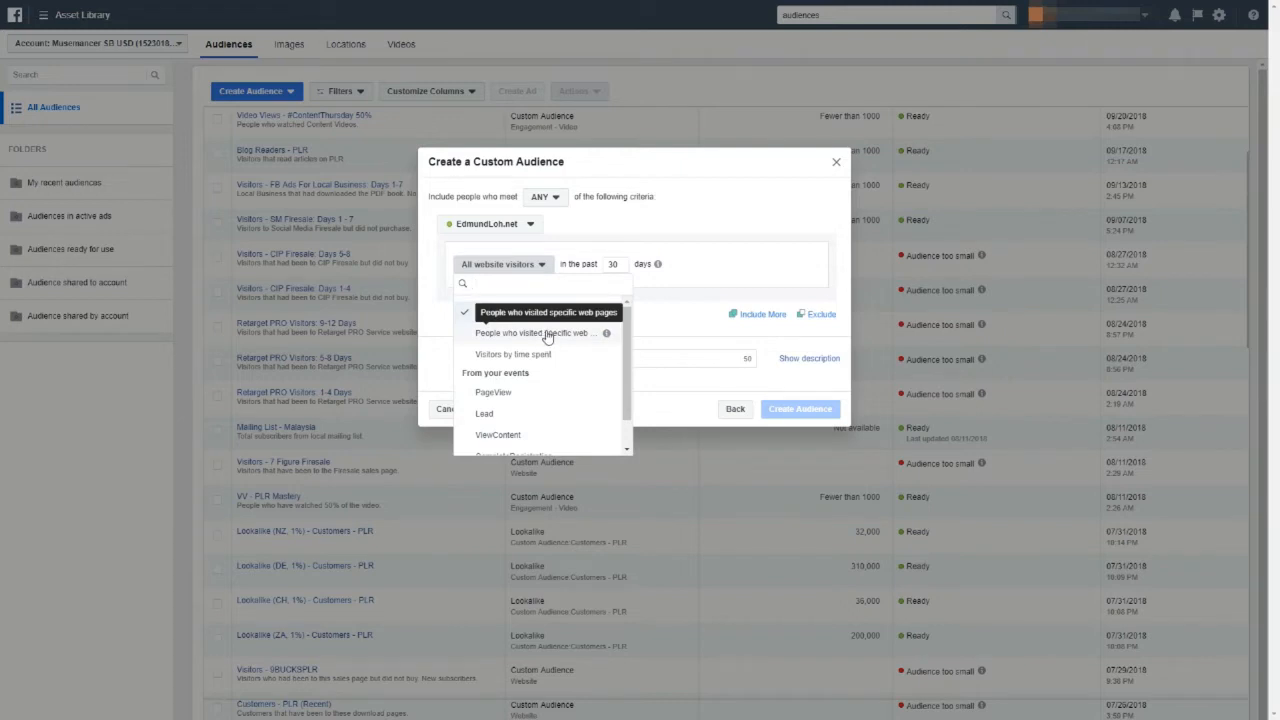
click(548, 335)
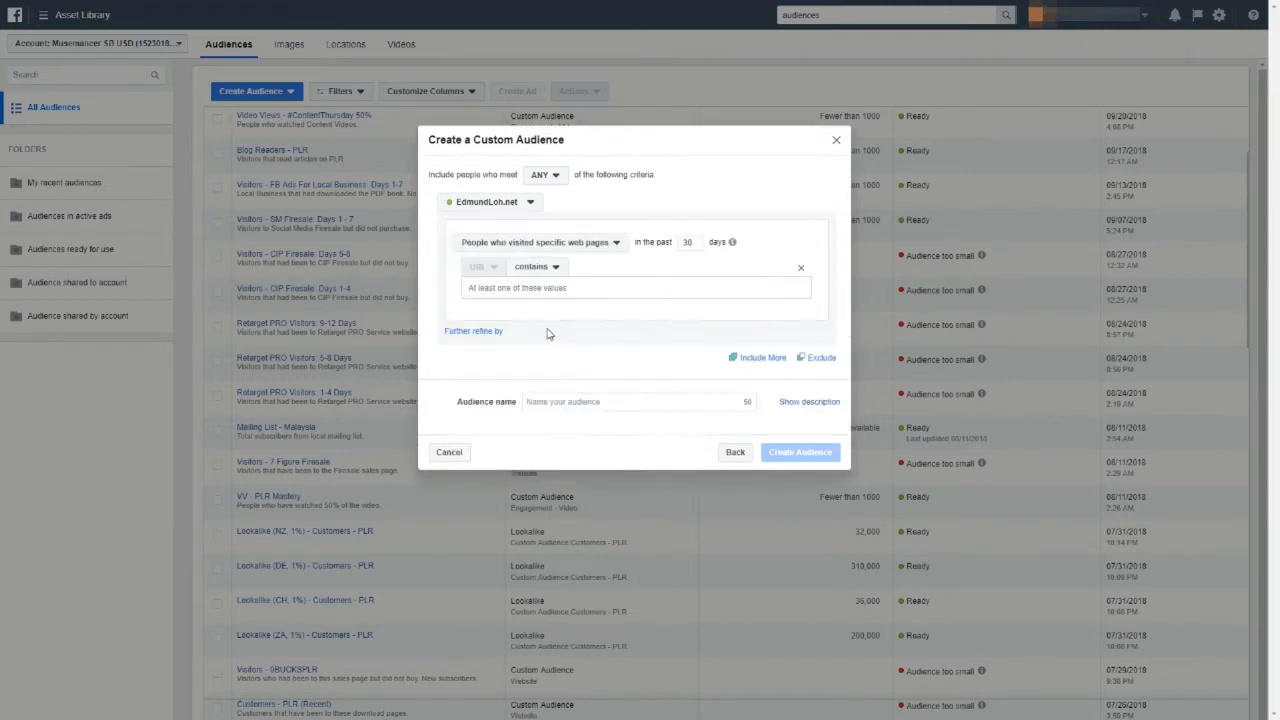
double_click(686, 242)
mouse_move(733, 243)
click(692, 243)
drag(693, 244, 673, 248)
click(681, 290)
text(http://edmundloh.net/loadslocal)
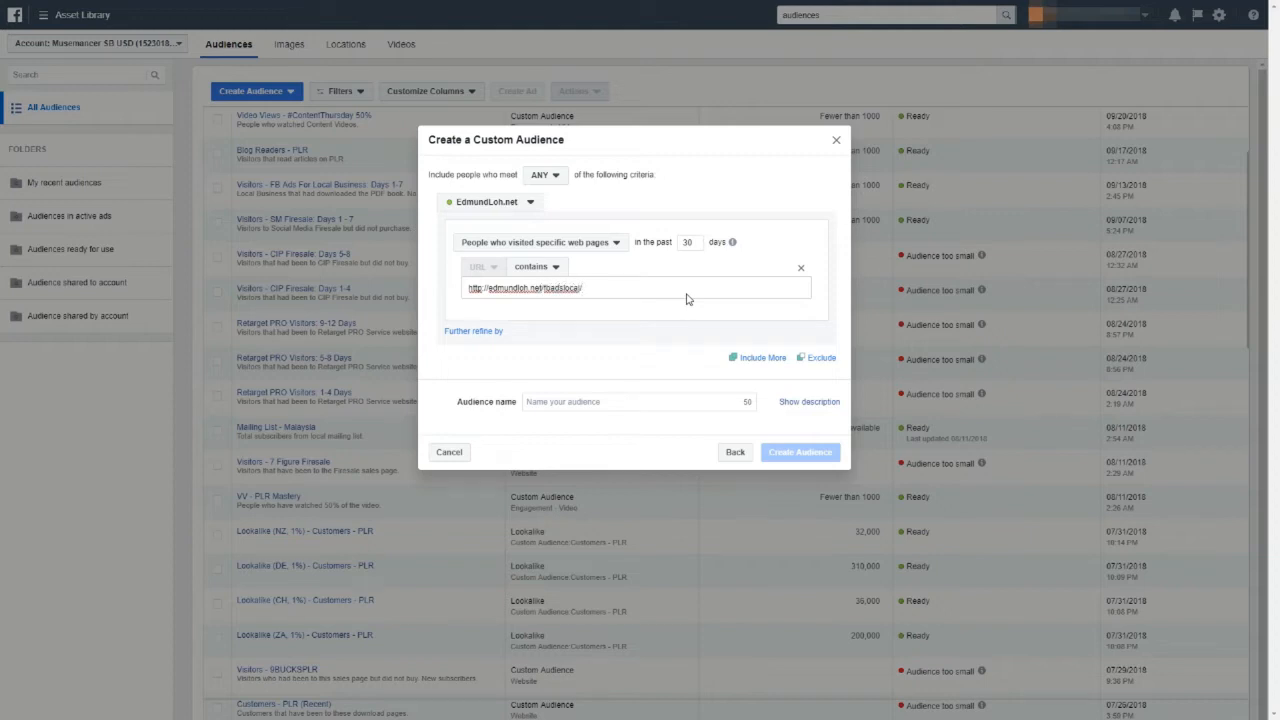
text(/)
key(Return)
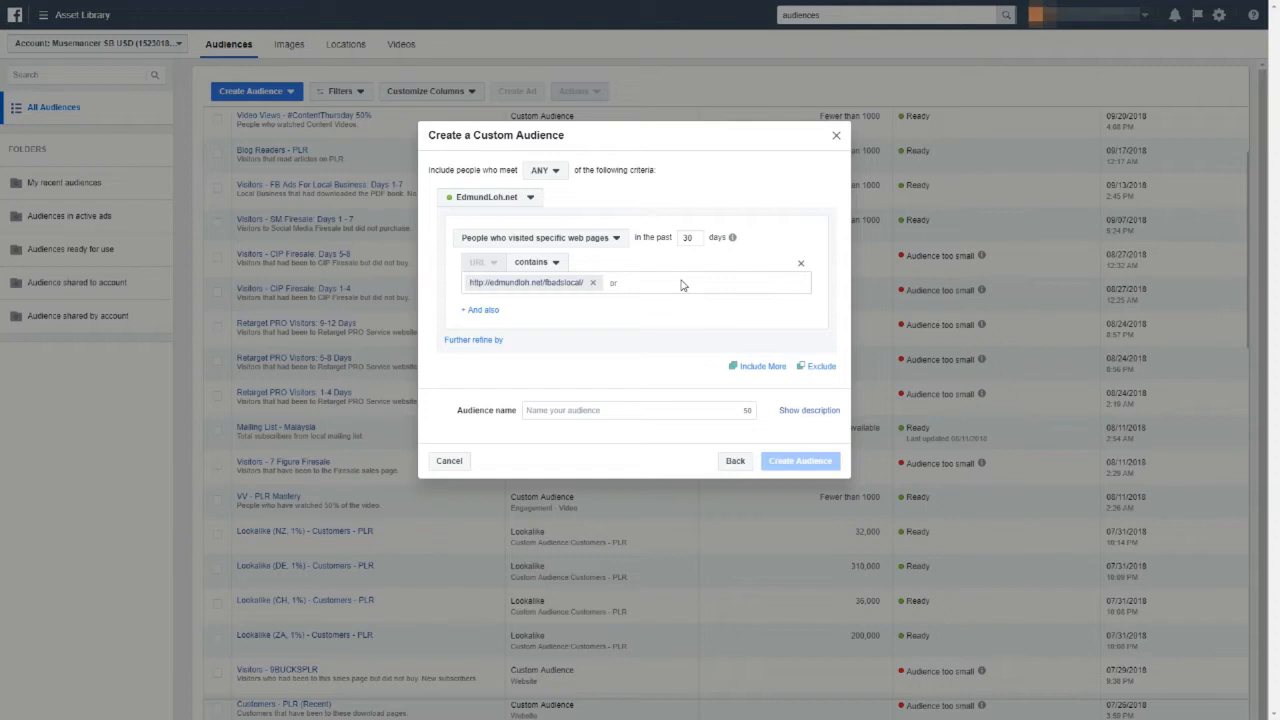
text(http://edmundloh.net/fbadslocal/call)
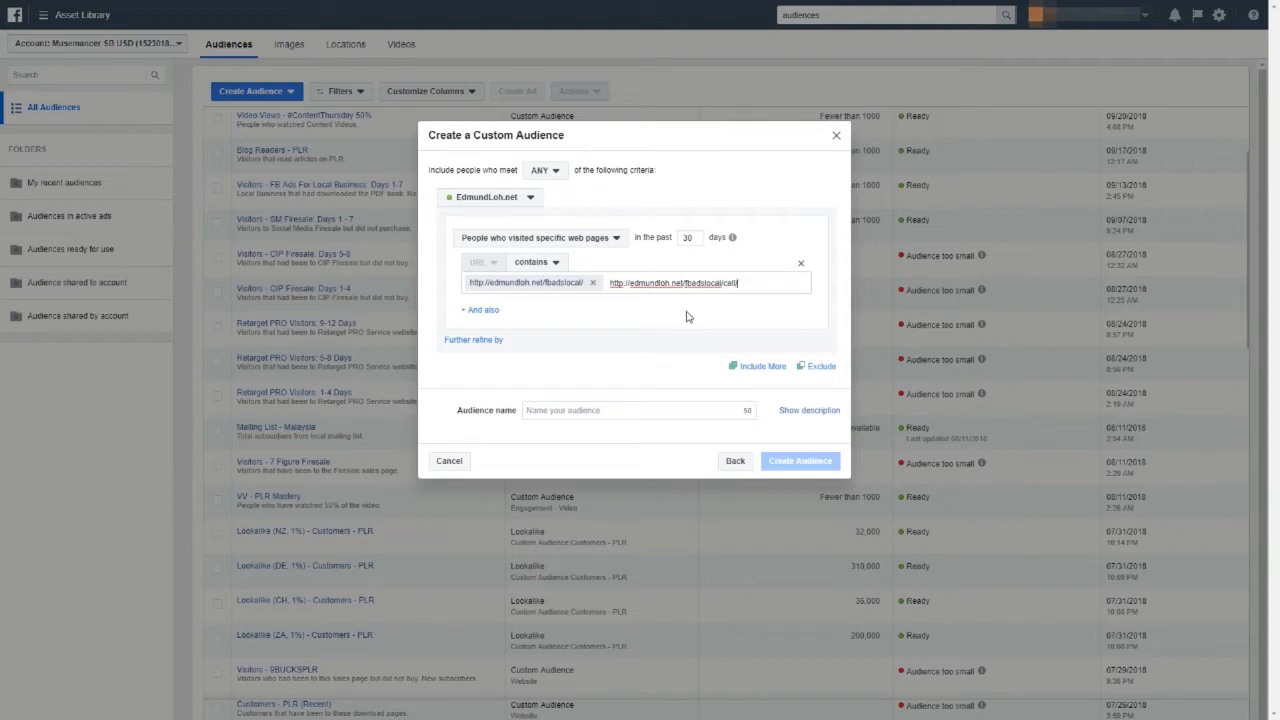
key(Return)
text(h)
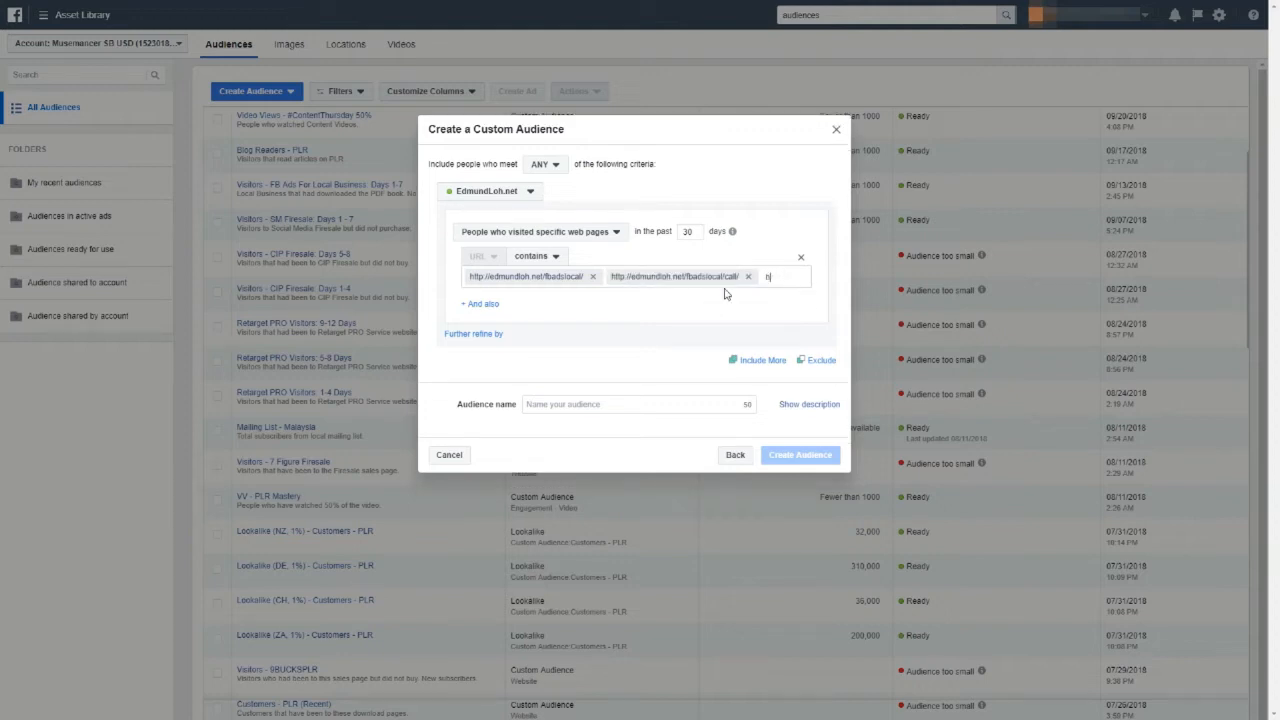
text(ttp://edmn)
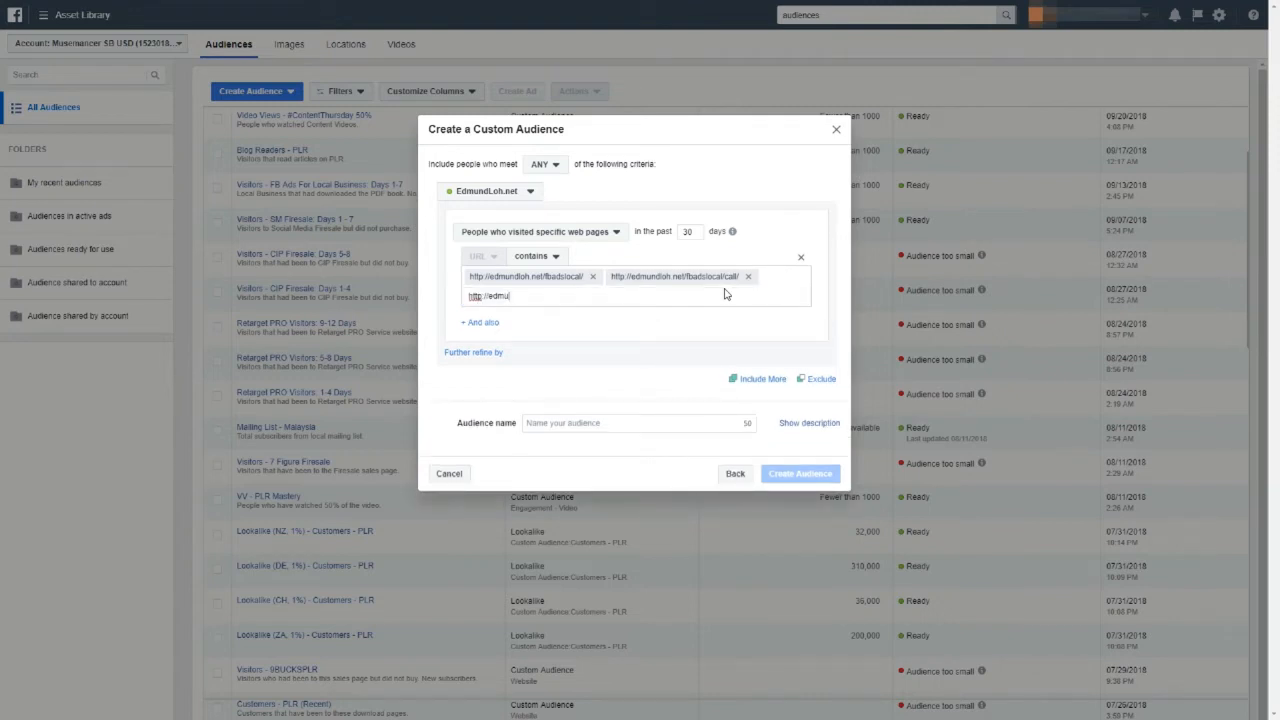
text(ndloh.net/fbadslocal/)
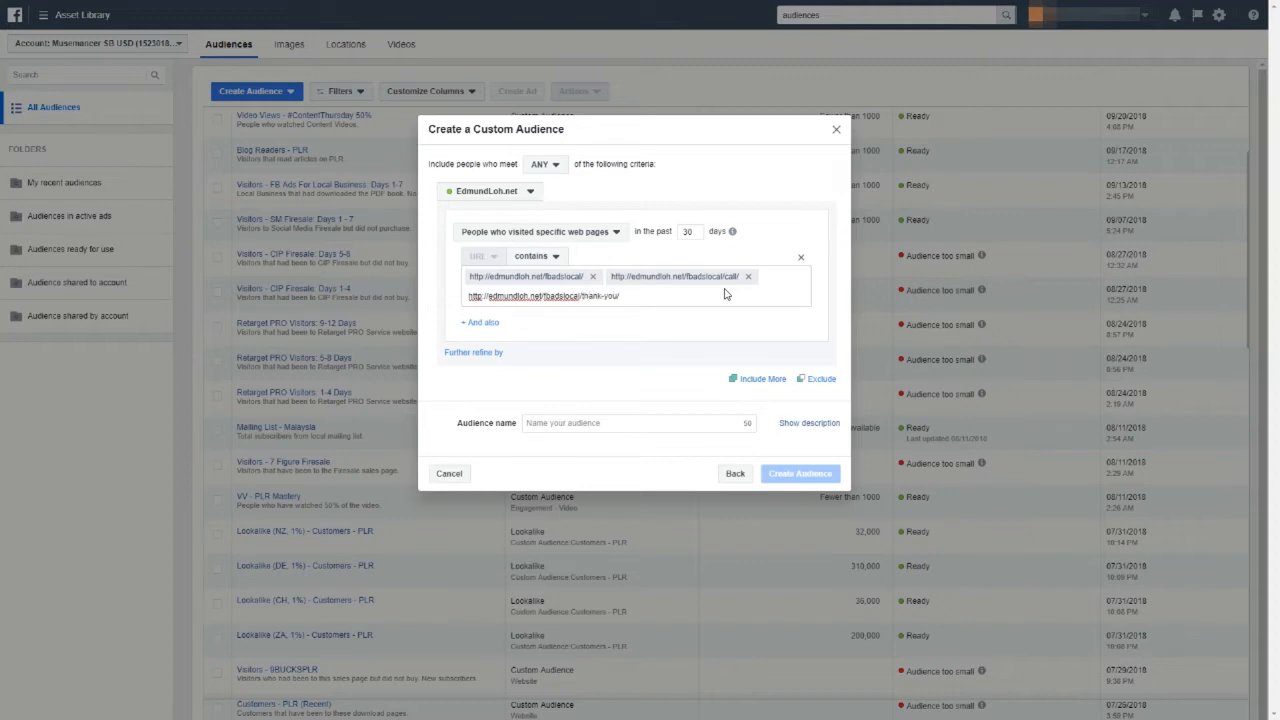
text(thank-you/)
key(Return)
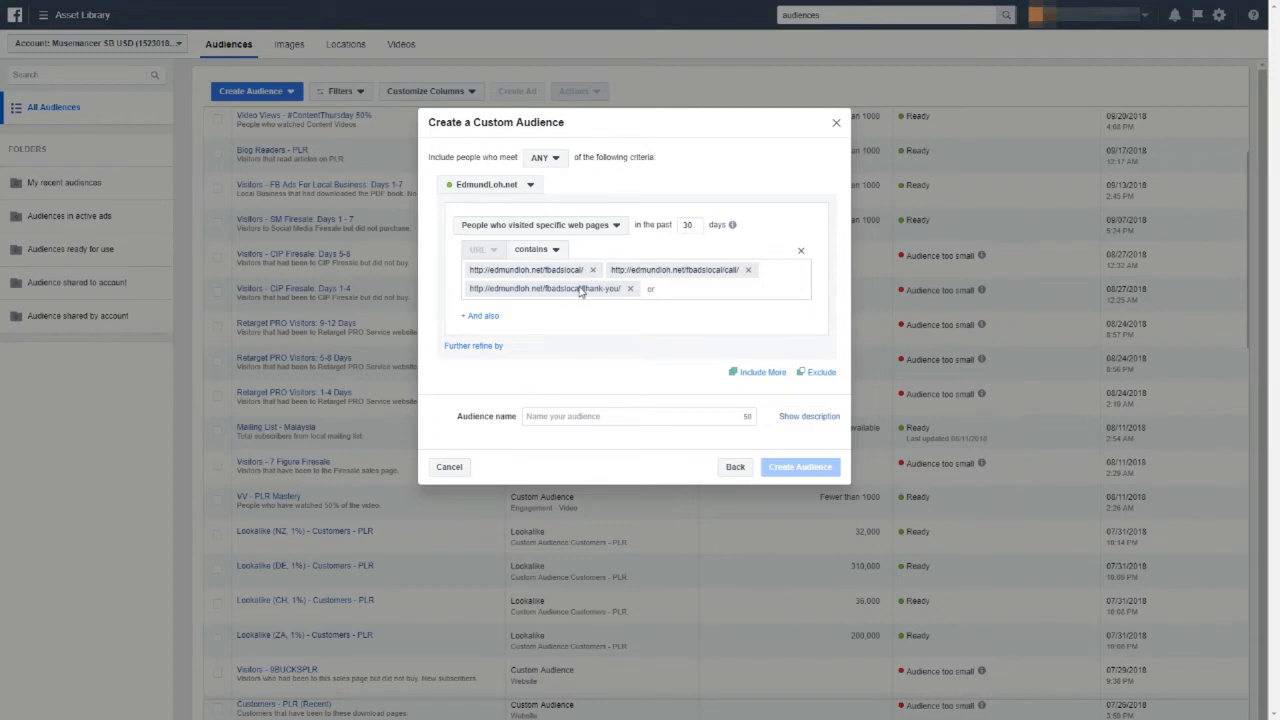
click(818, 377)
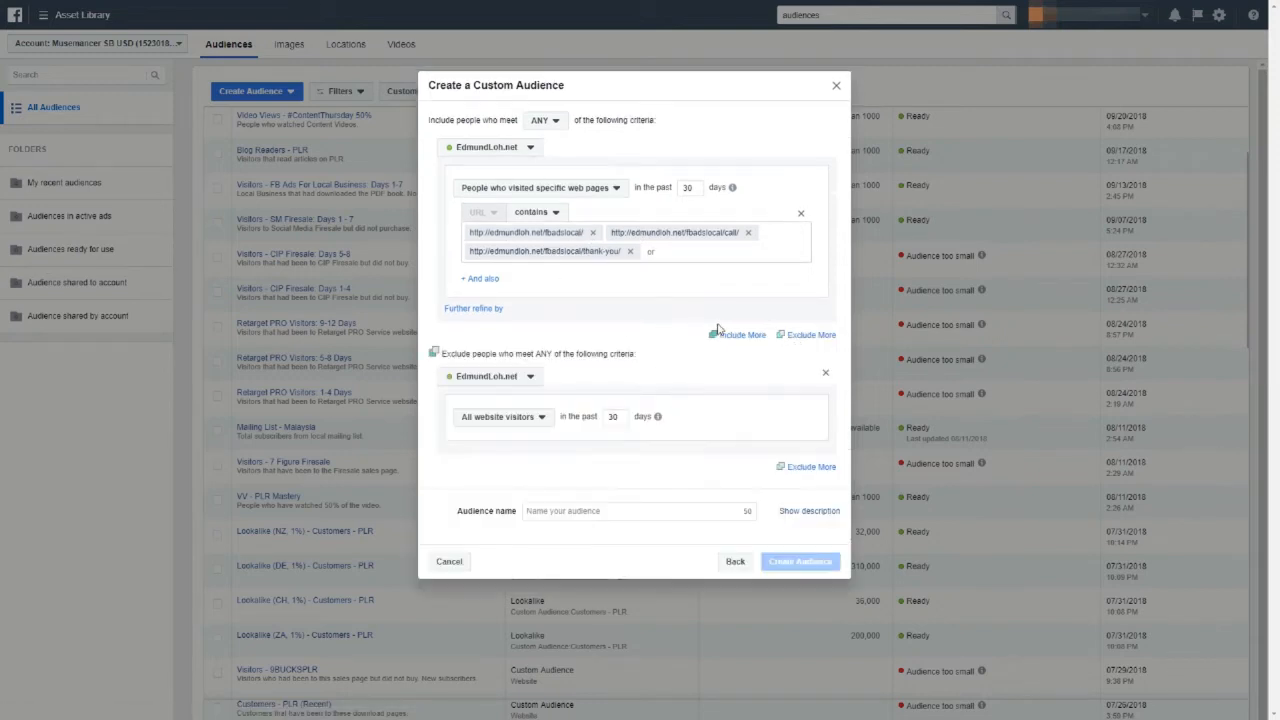
click(516, 421)
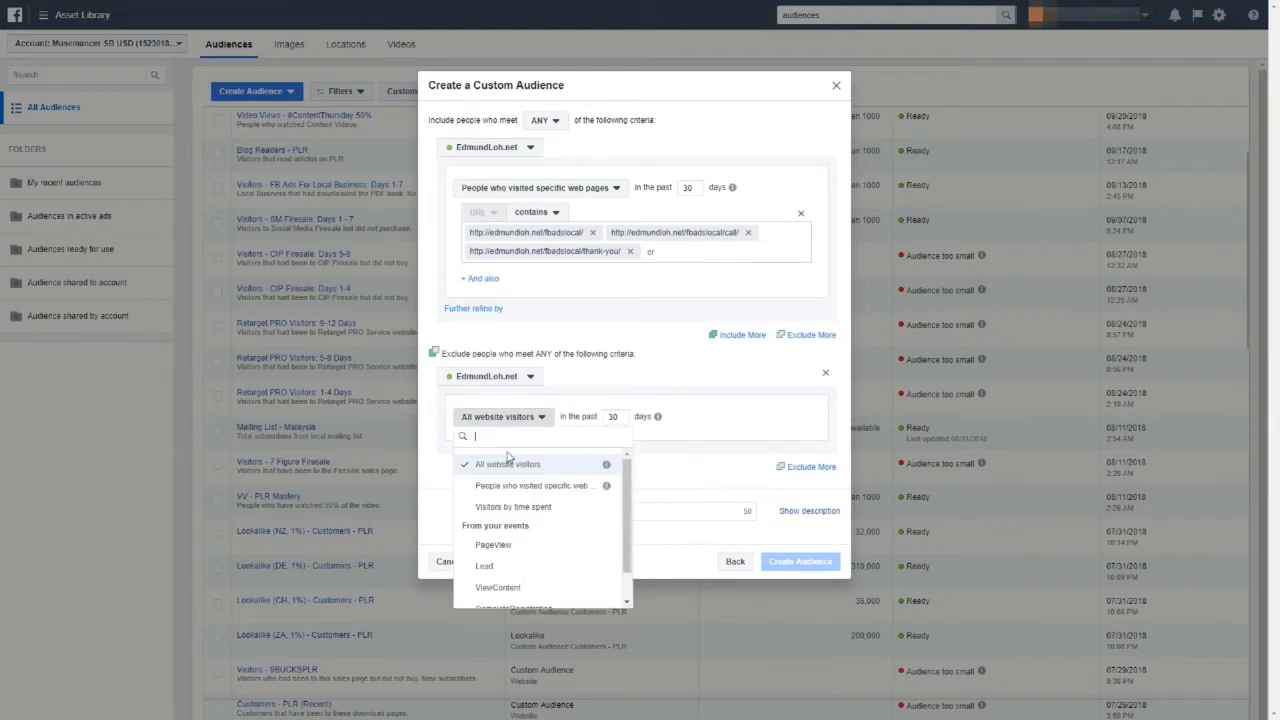
click(514, 487)
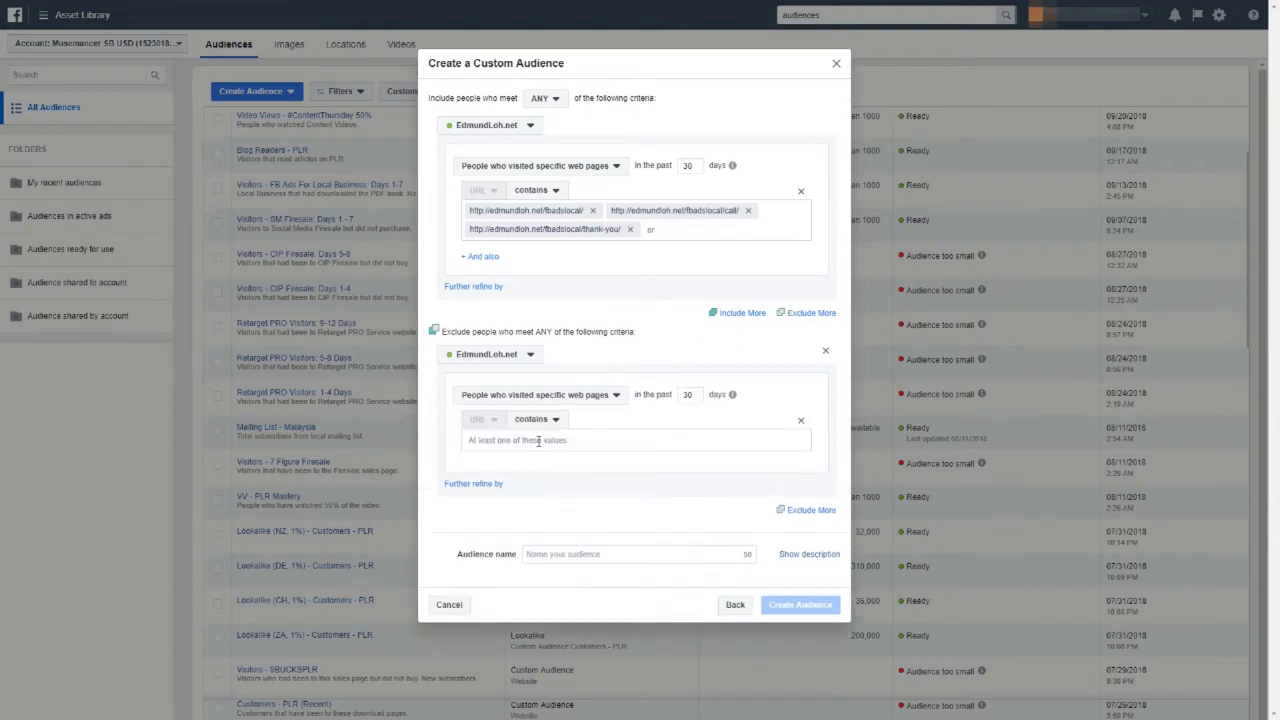
text(http://edmundloh.net/fbadslocal/download-pa)
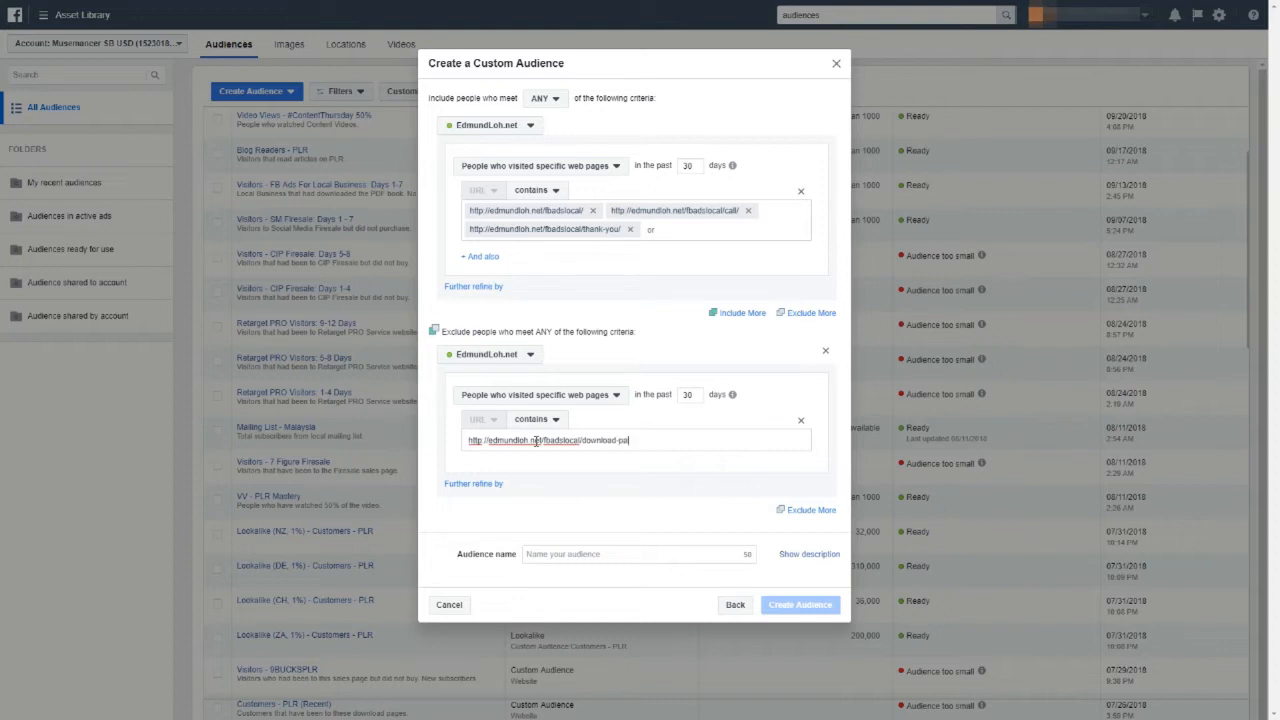
text(ge/)
key(Return)
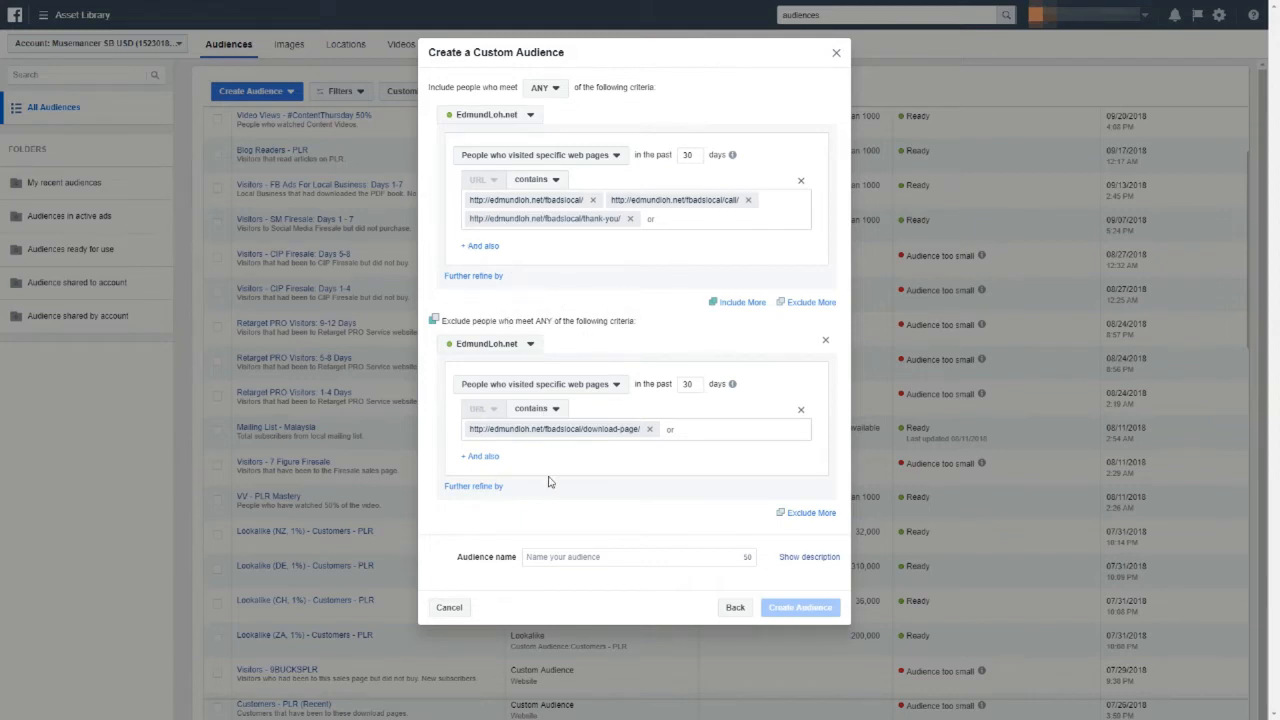
- Name the custom audience "Visitors - FB Ads Local TEST"
click(580, 562)
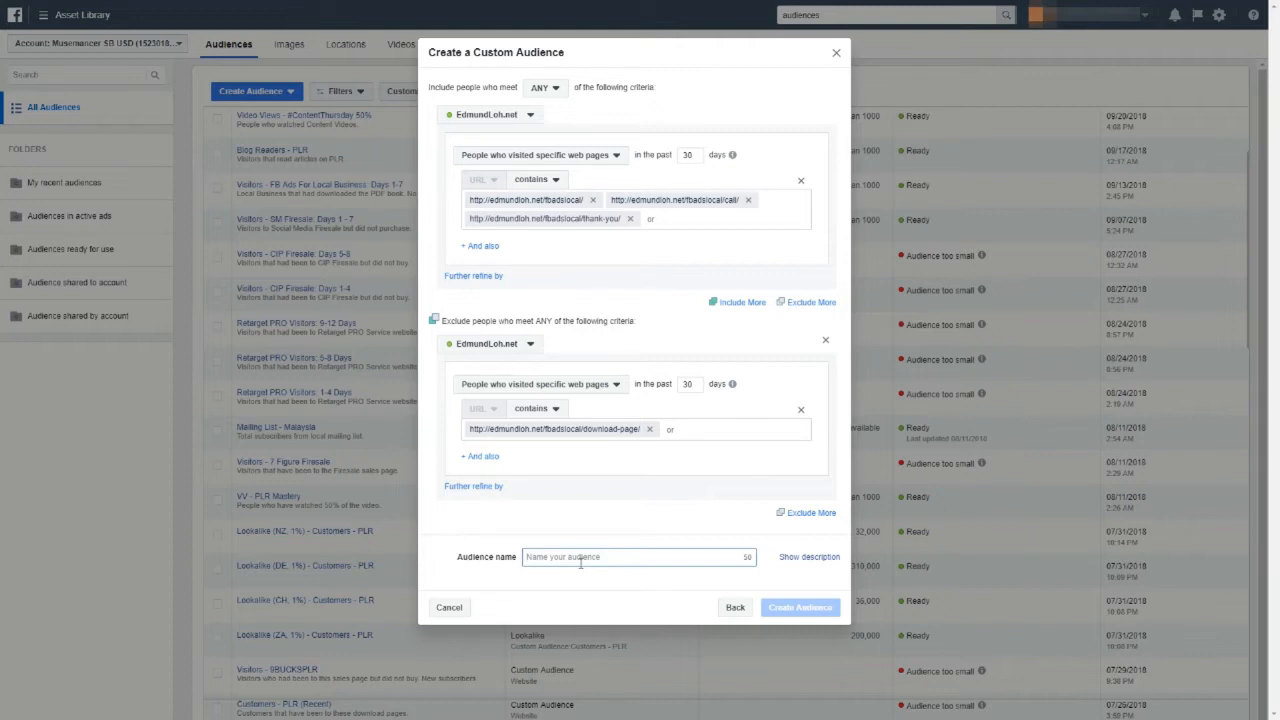
text(Visitors -)
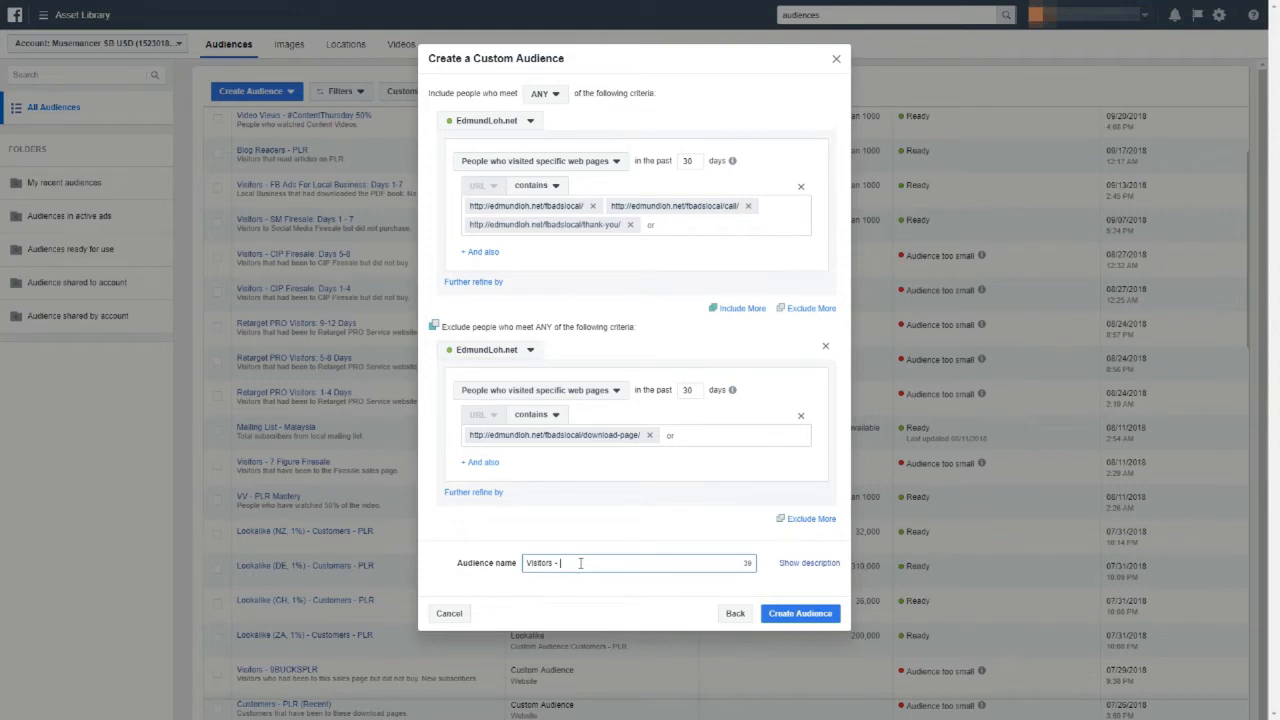
text( FB Ads Local TEST)
click(621, 590)
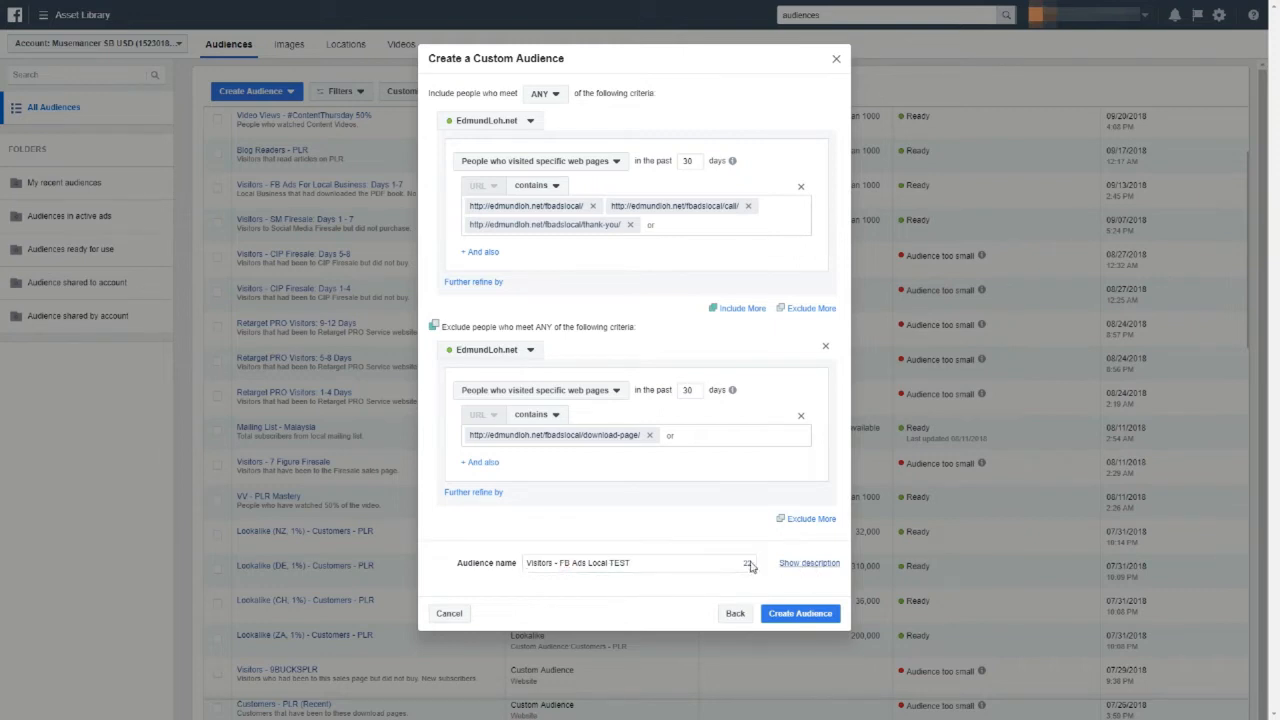
- Add the audience description "Visitors that had been to FB Ads Local but did not purchase"
click(789, 565)
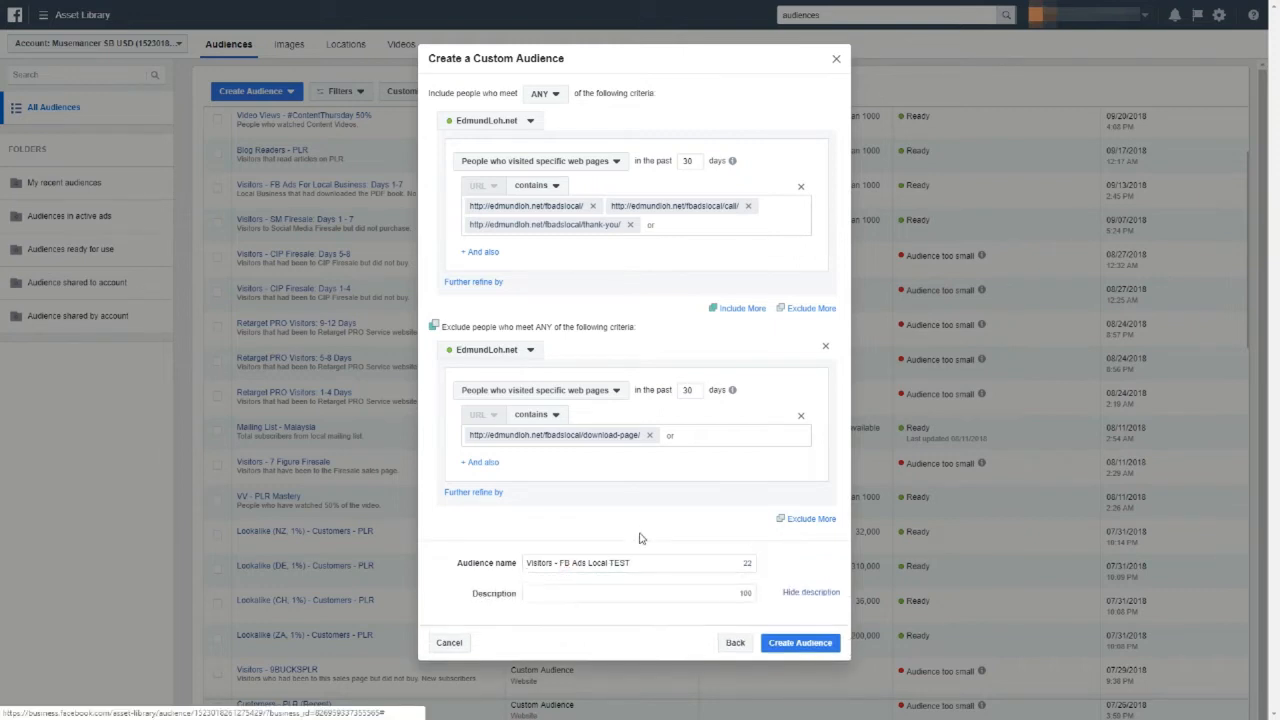
click(636, 591)
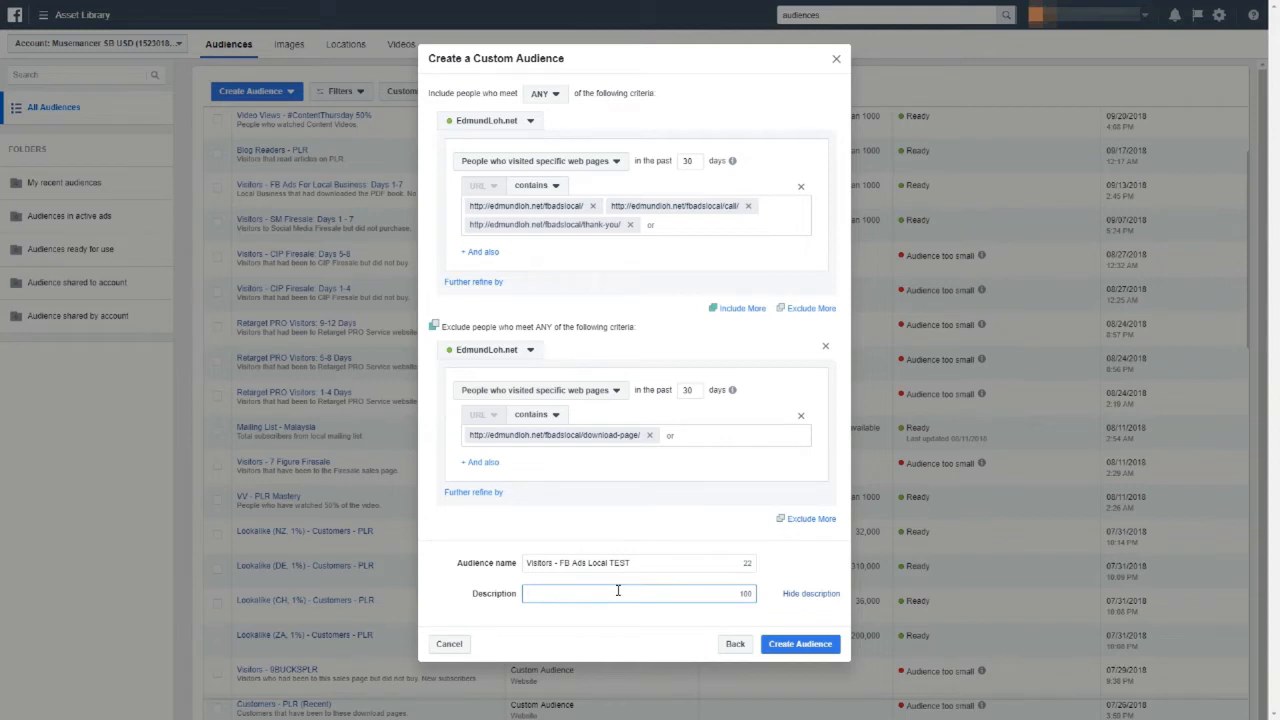
text(Visitors )
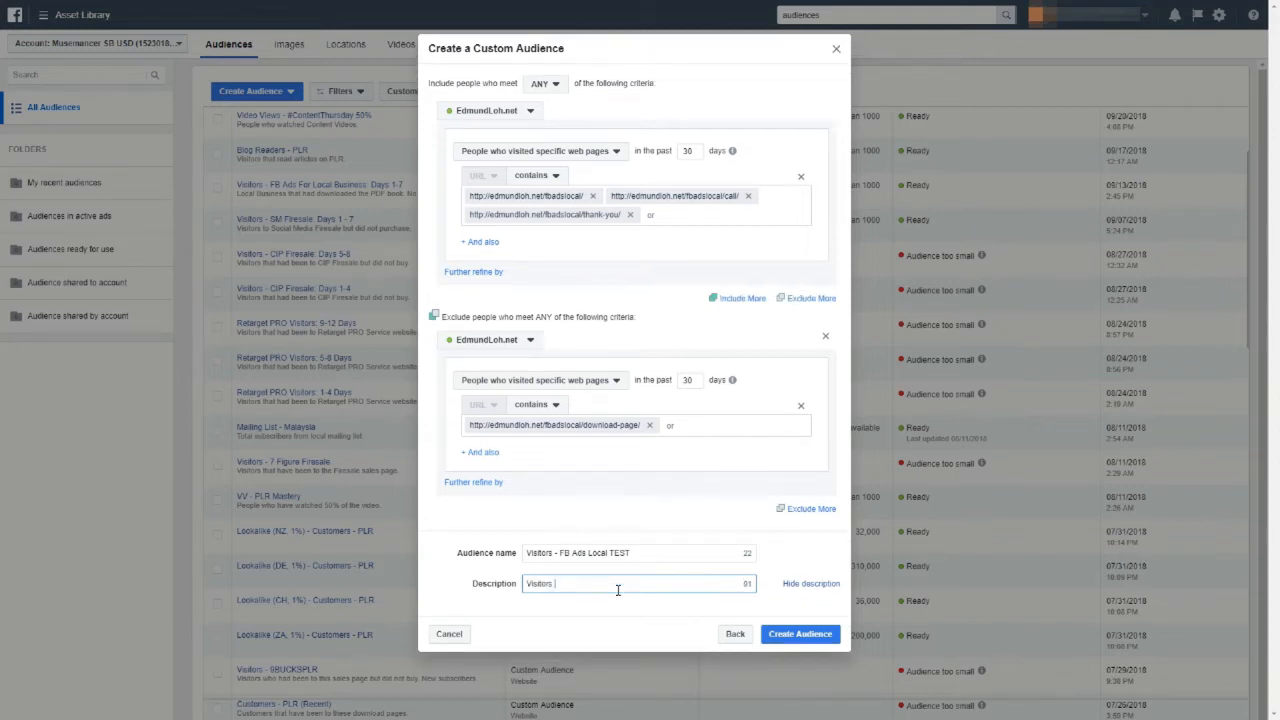
text(that had been to FB Ads Local but did not purchase)
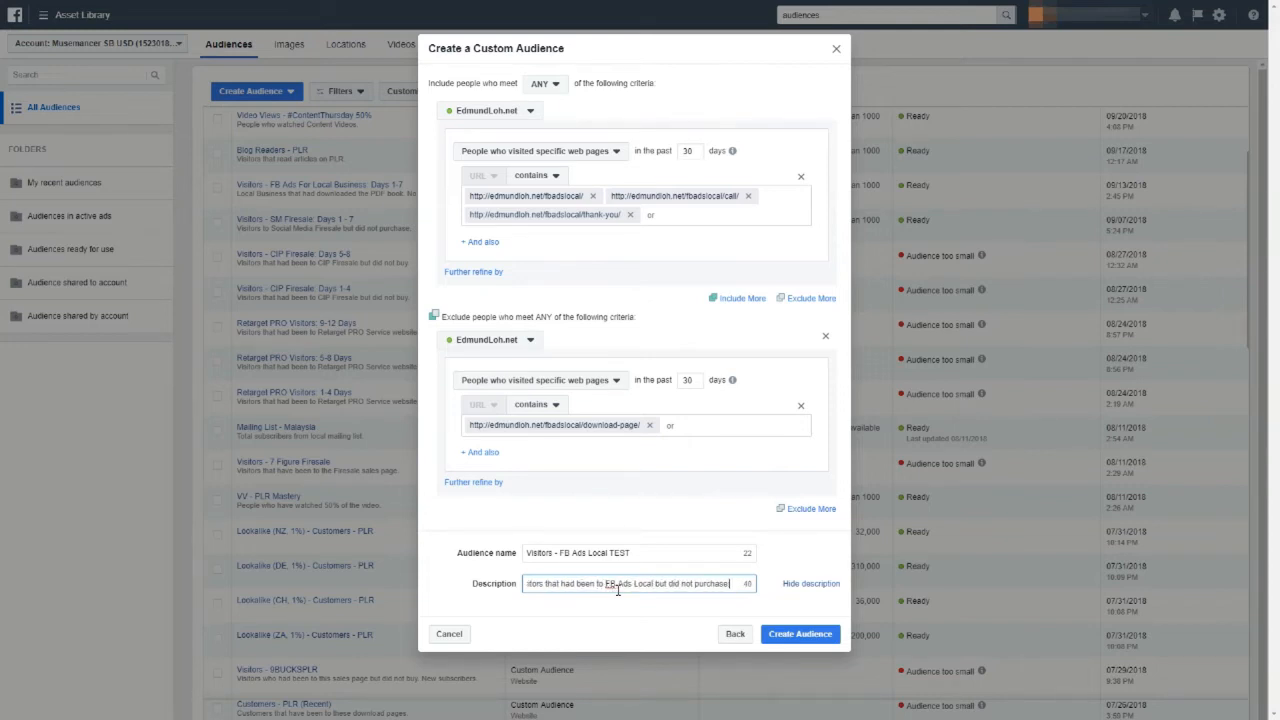
- Create the website-traffic audience, finish the dialog and check the new audience's availability status in the list
click(786, 636)
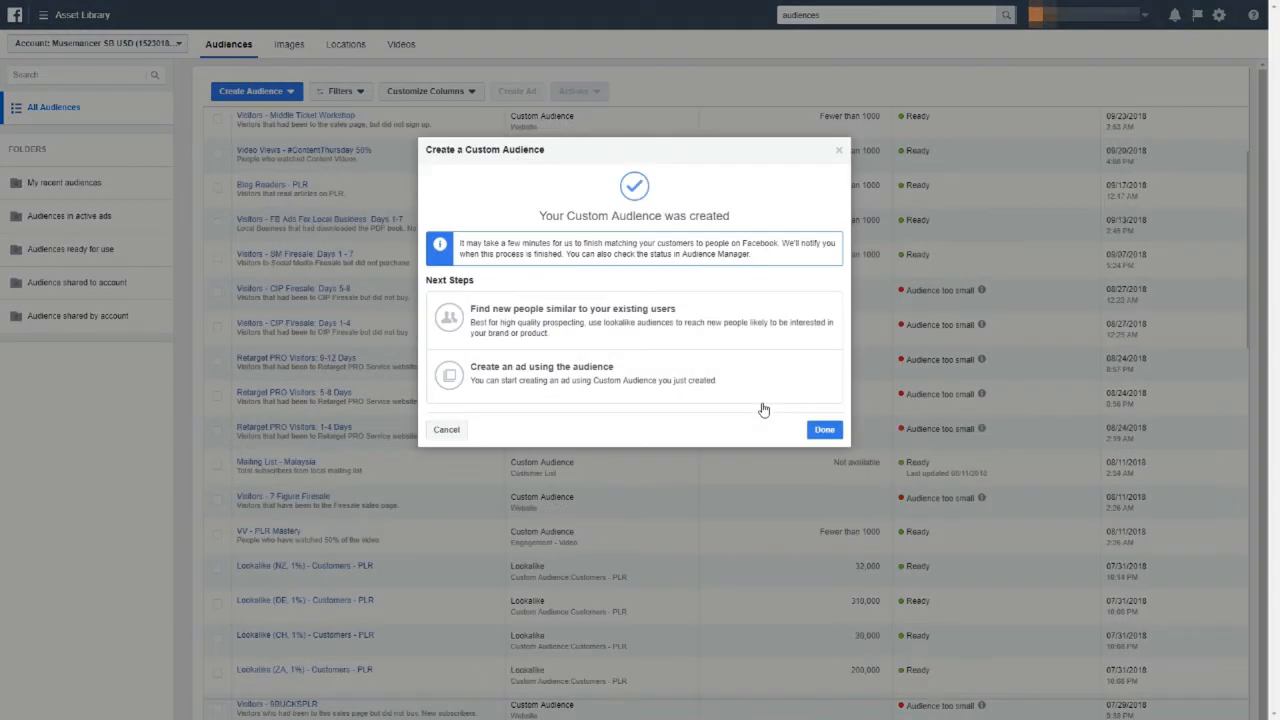
click(824, 429)
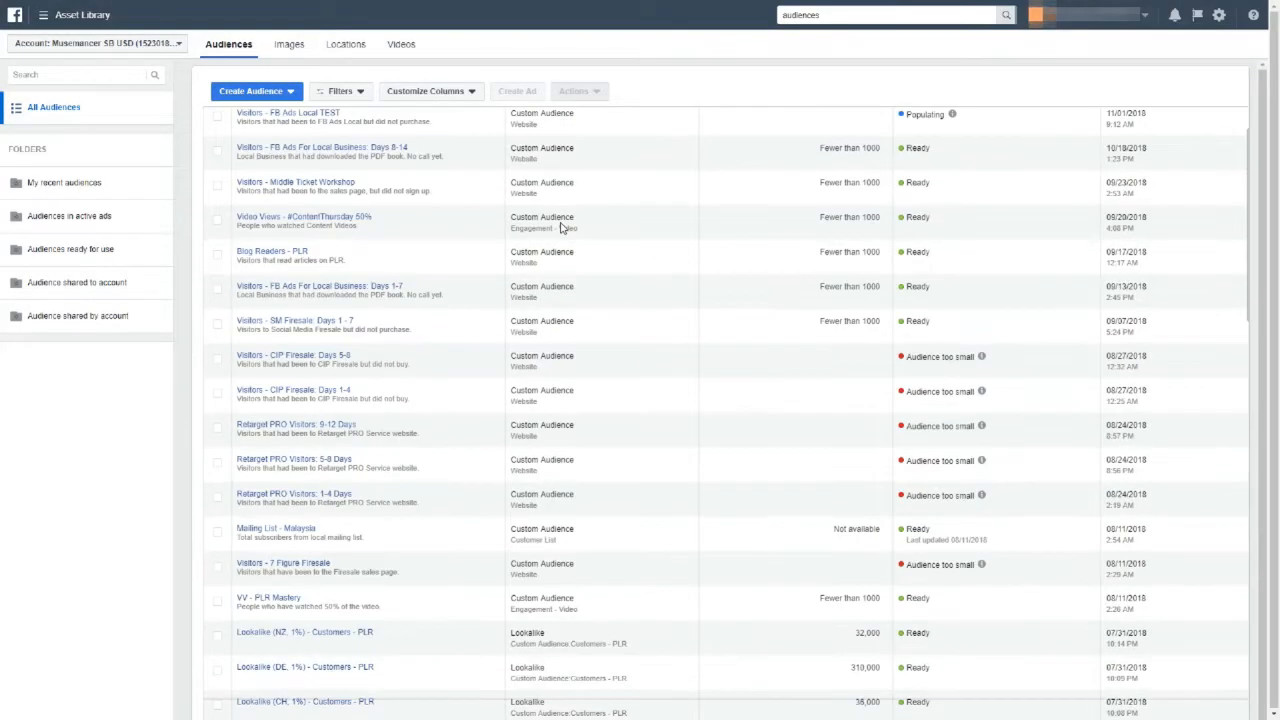
mouse_move(355, 121)
mouse_move(951, 116)
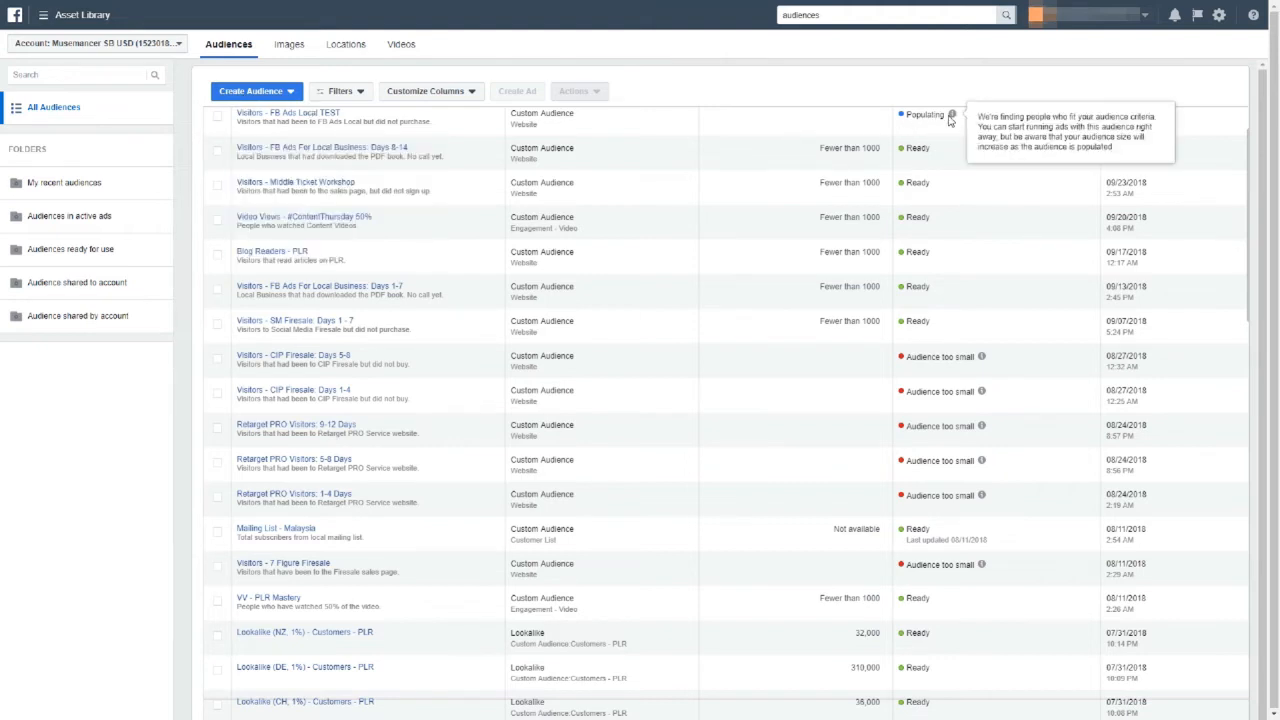
- Start a new custom audience based on video engagement, targeting people who have watched at 50% of the video
click(287, 91)
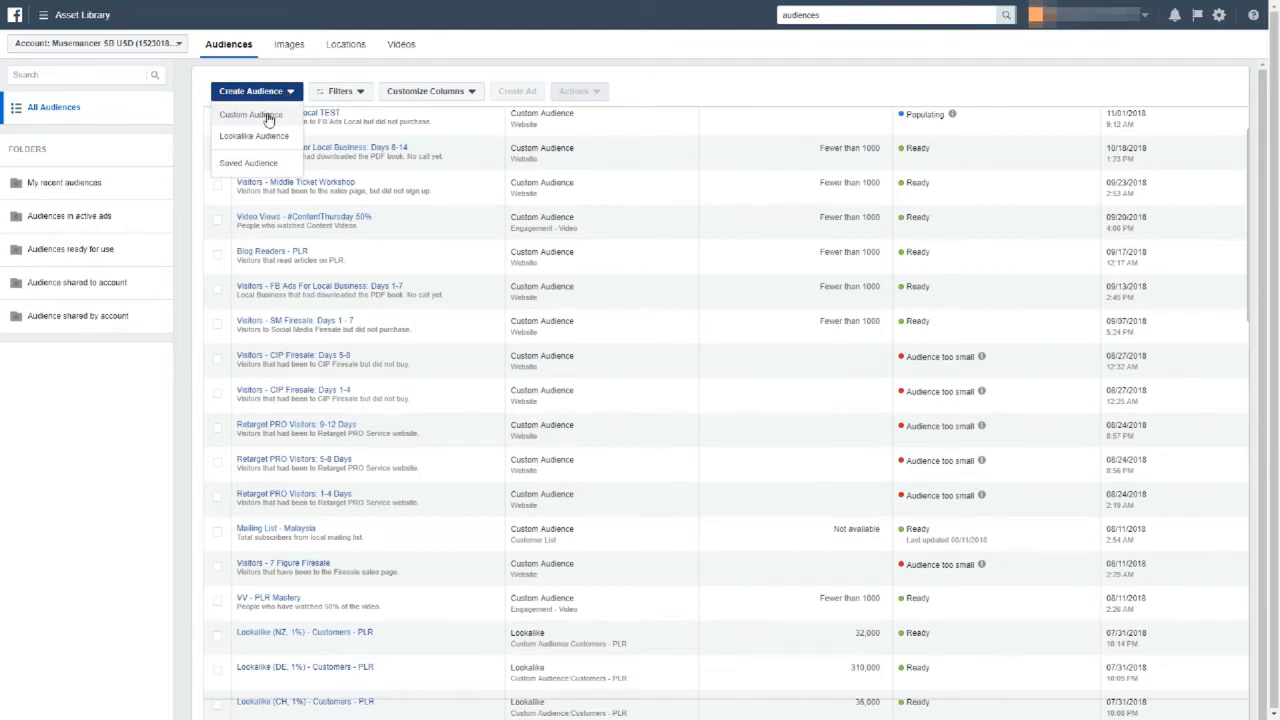
click(250, 115)
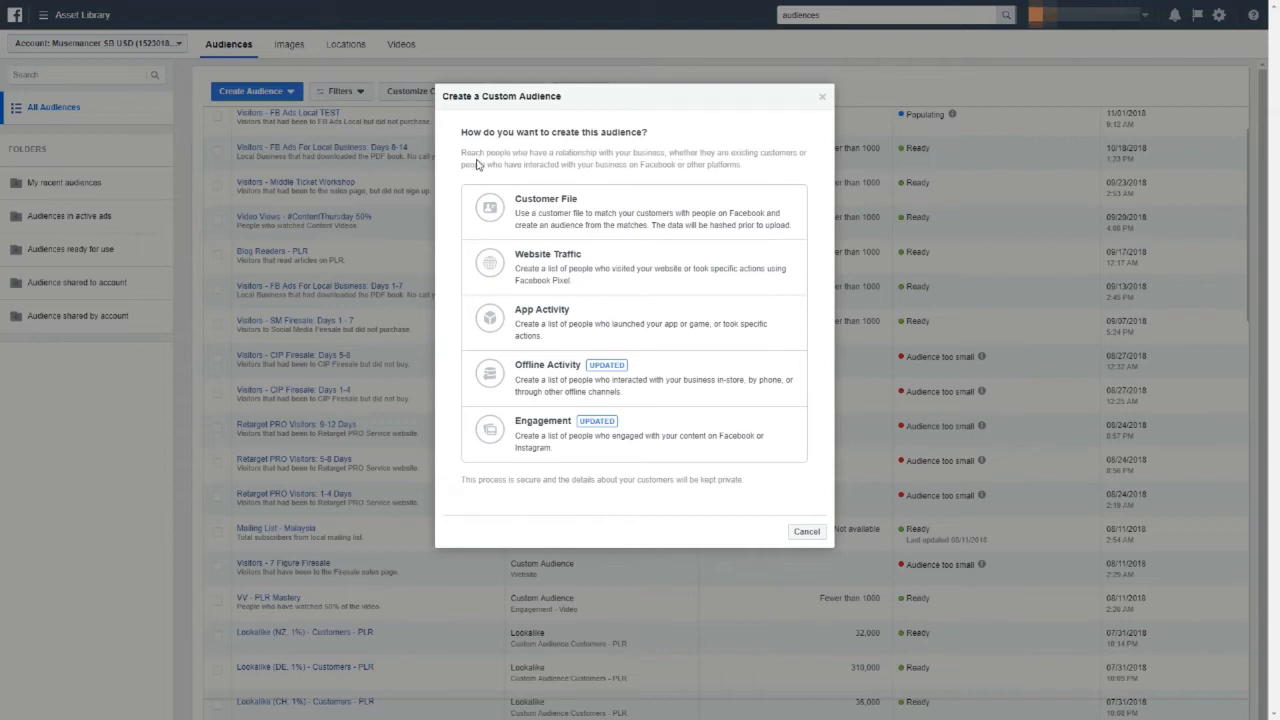
click(549, 437)
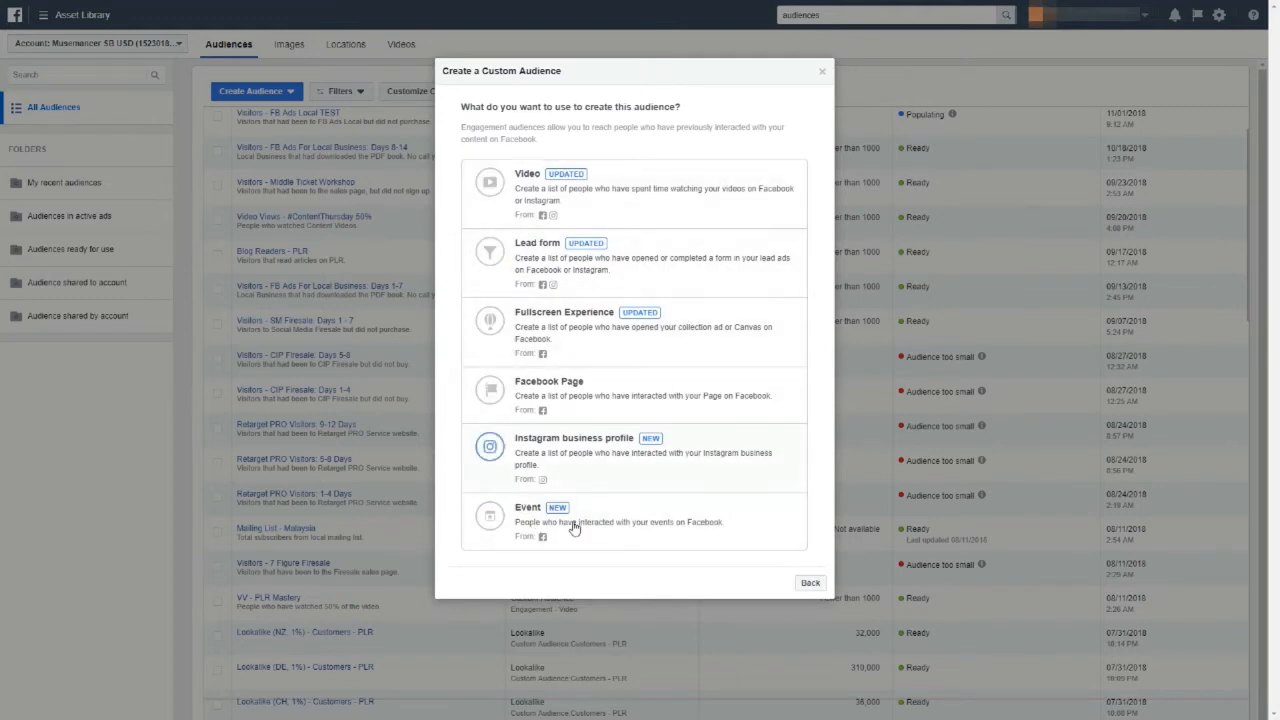
click(595, 207)
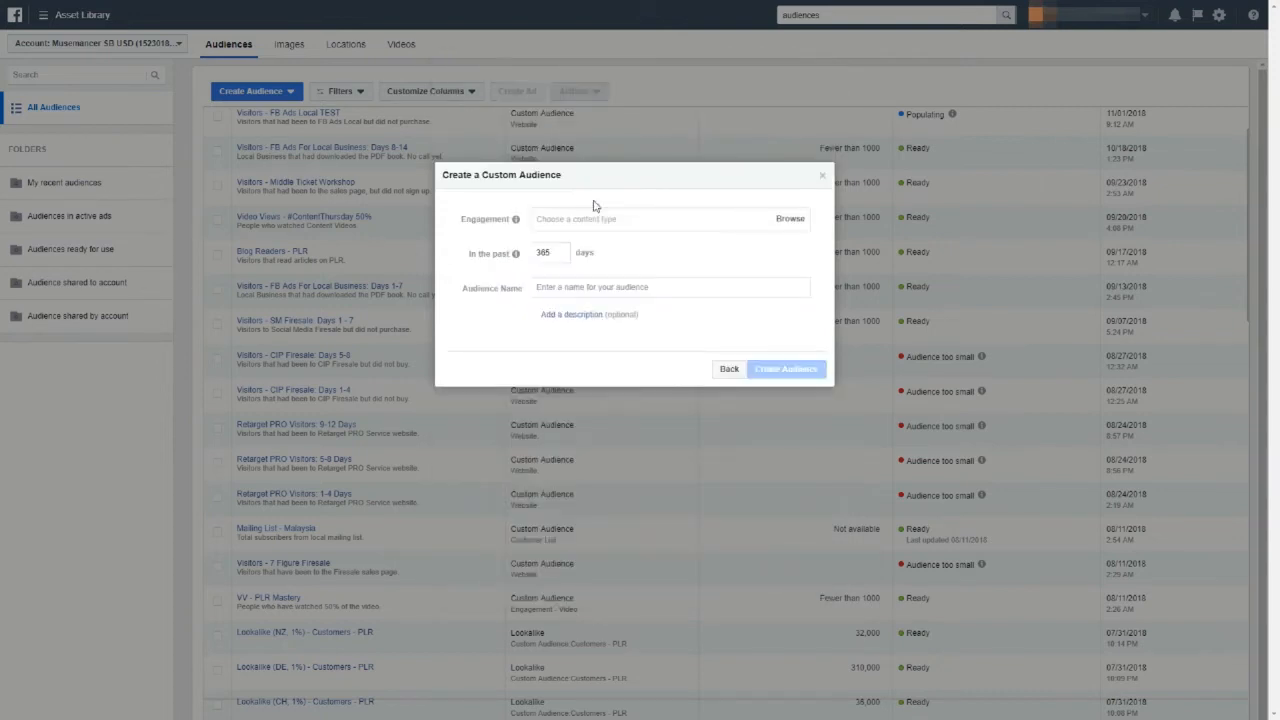
click(610, 216)
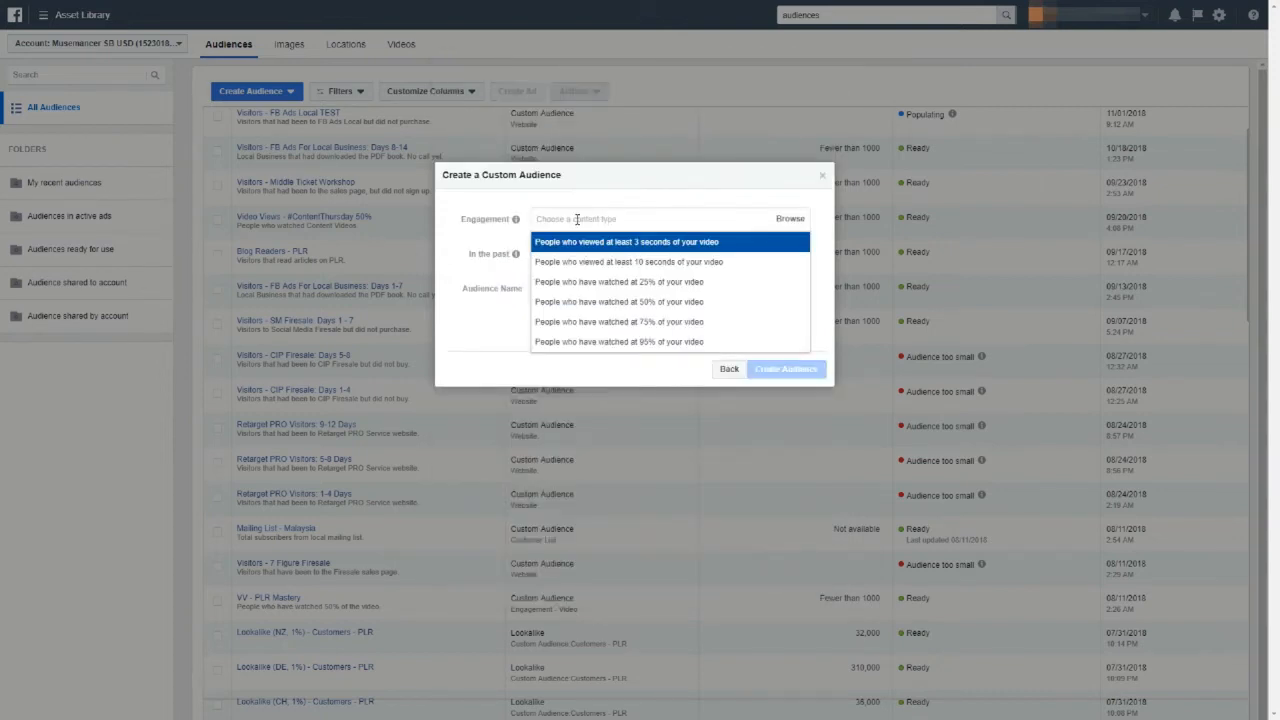
click(640, 310)
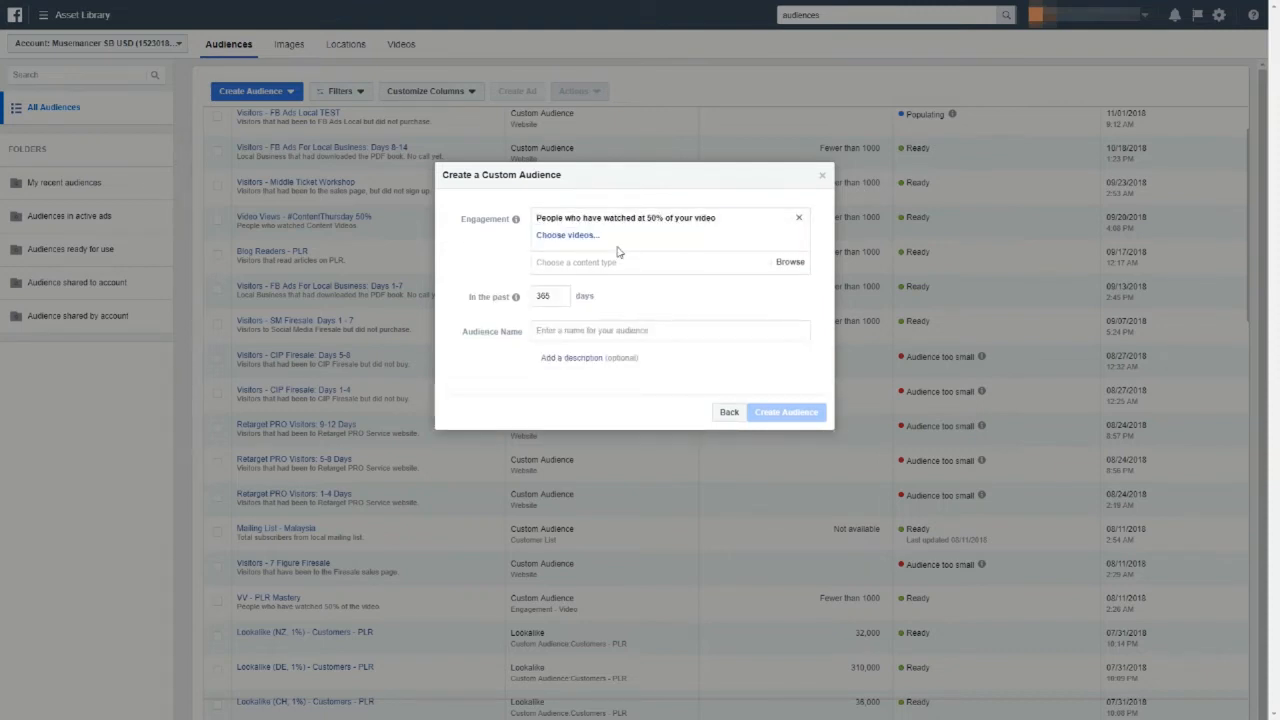
- Choose the video "Why Low Ticket Is B.S. [Sub Titles]" from the EdmundLoh.net owner's Facebook Page as the engagement source
click(579, 238)
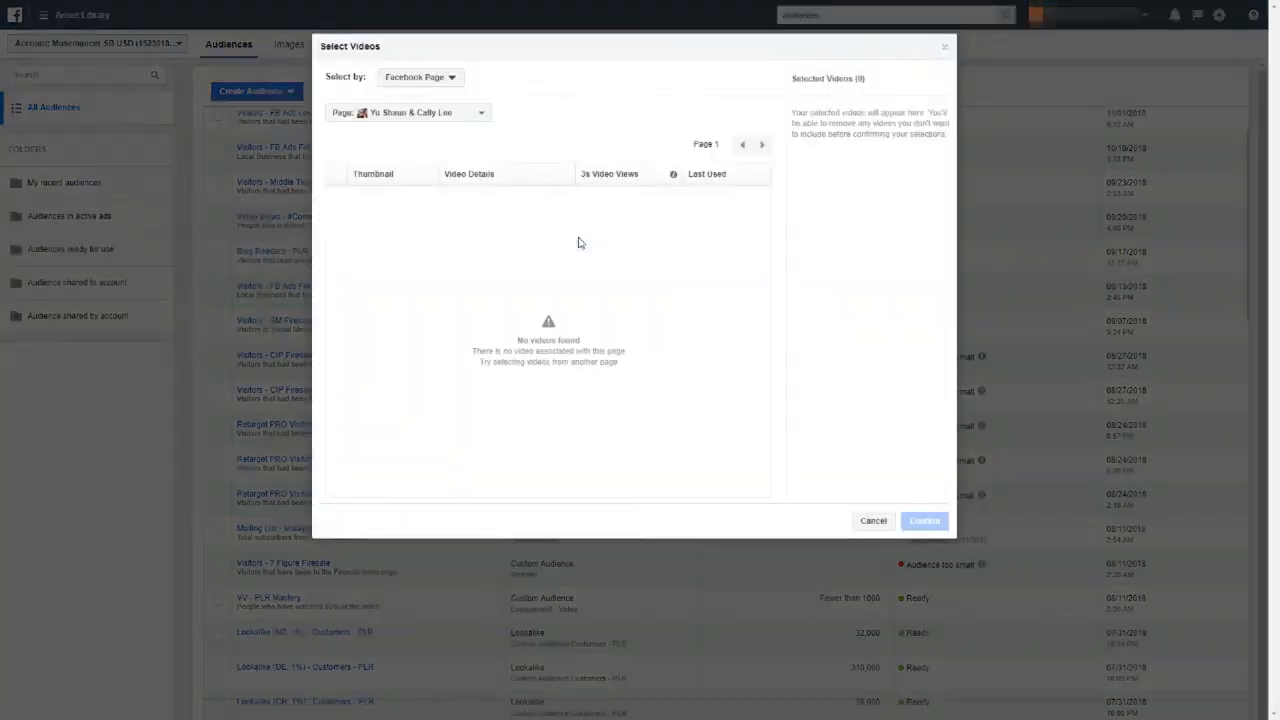
click(470, 117)
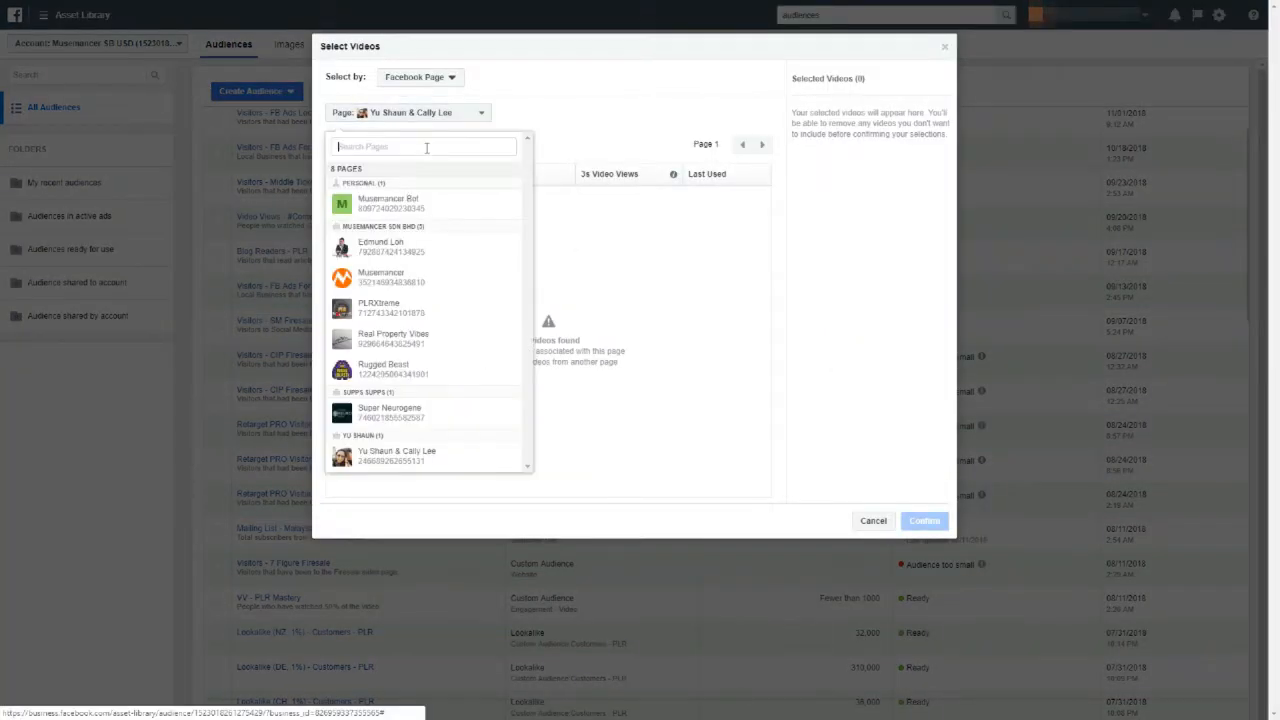
click(424, 250)
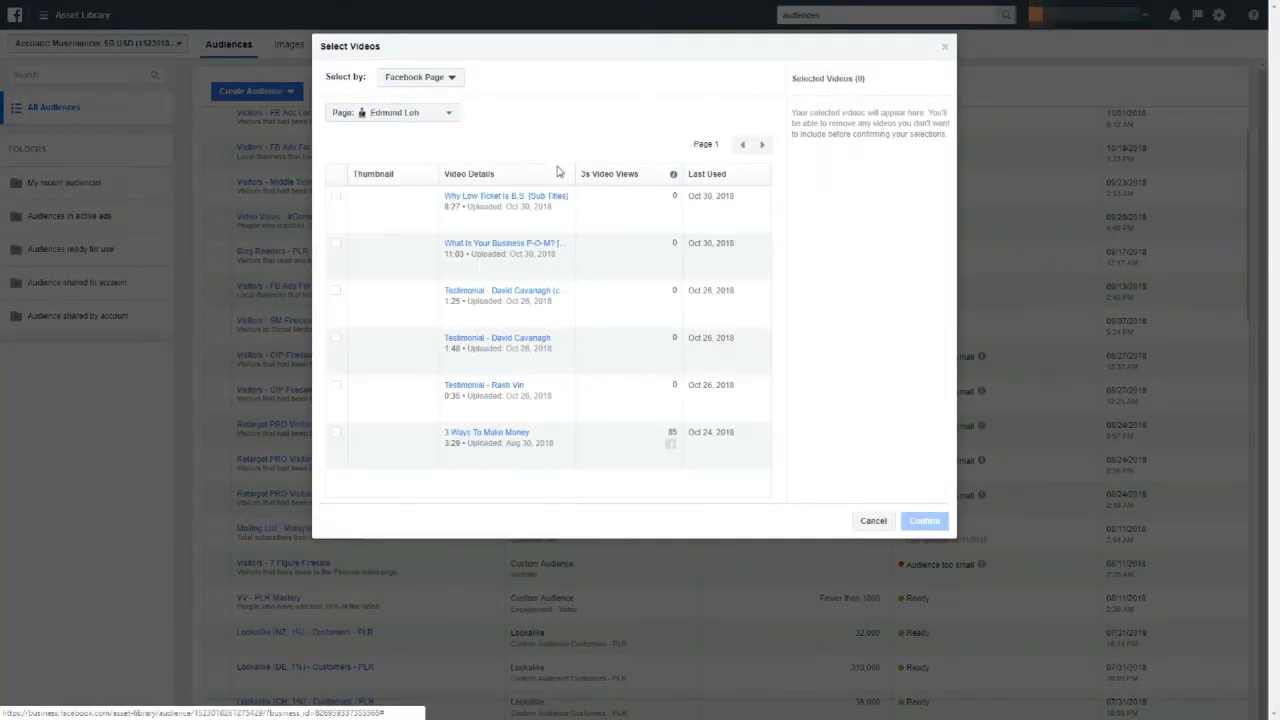
click(337, 200)
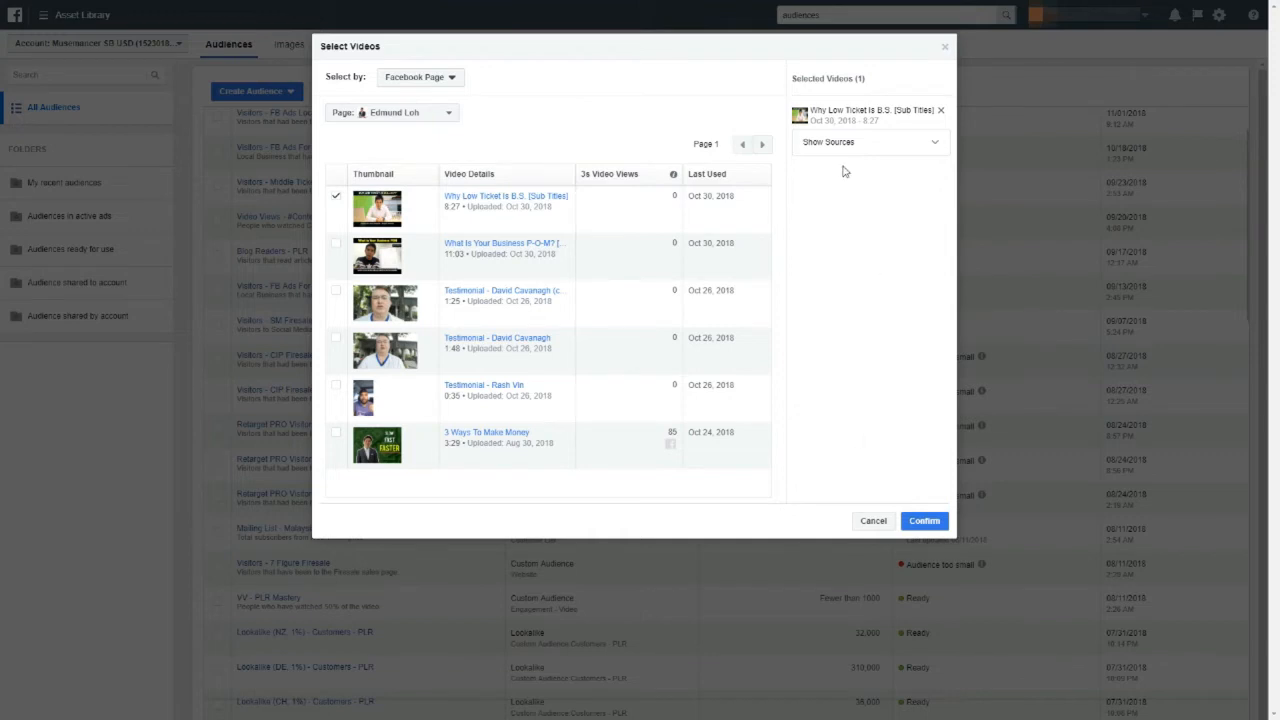
click(336, 200)
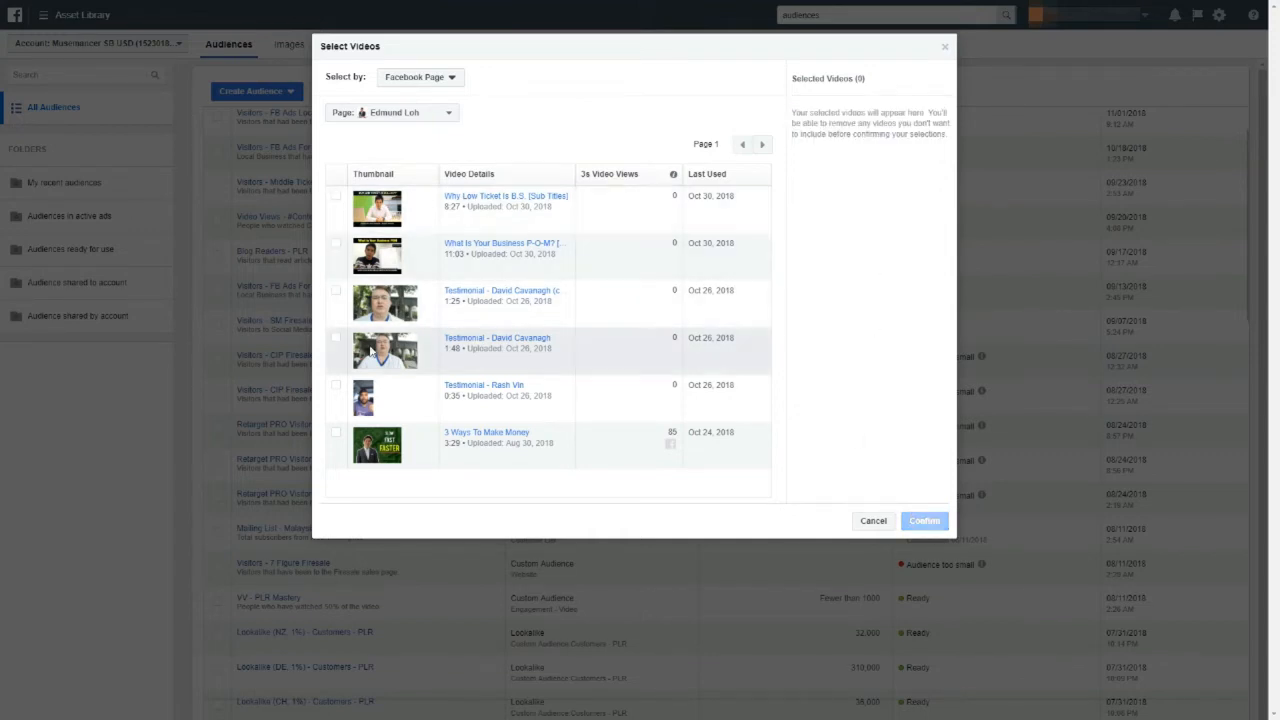
click(338, 198)
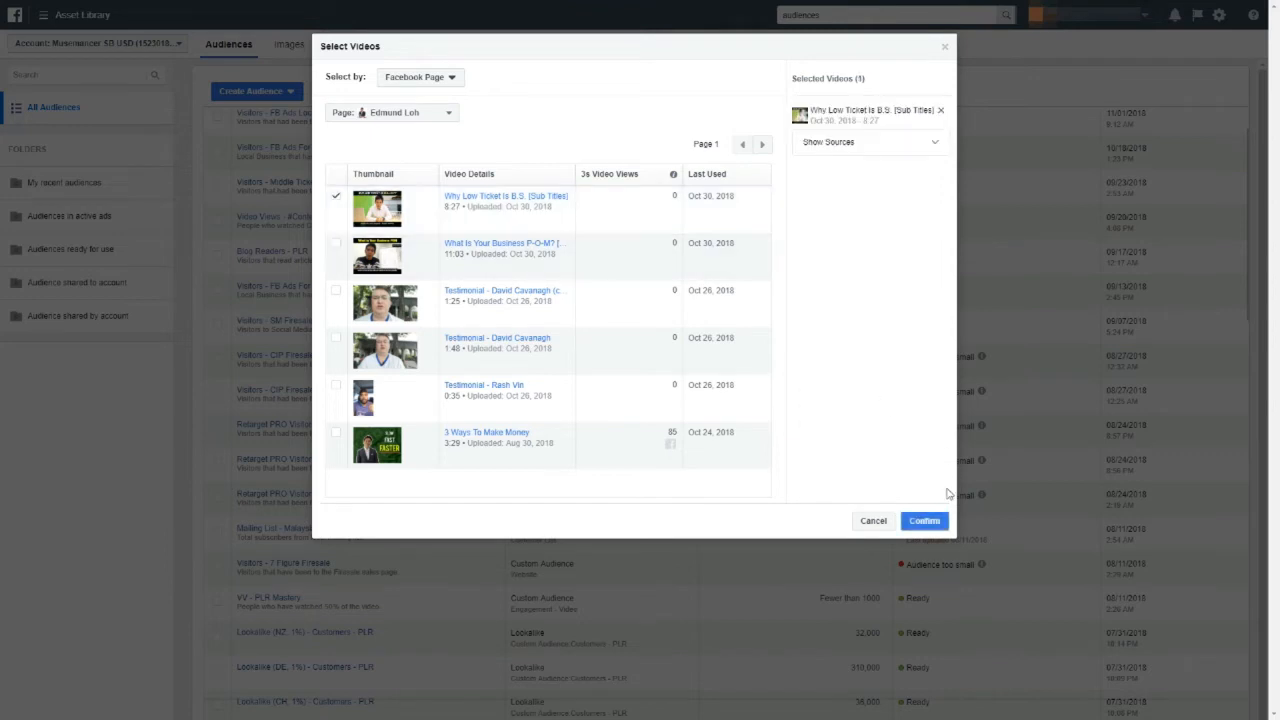
click(924, 521)
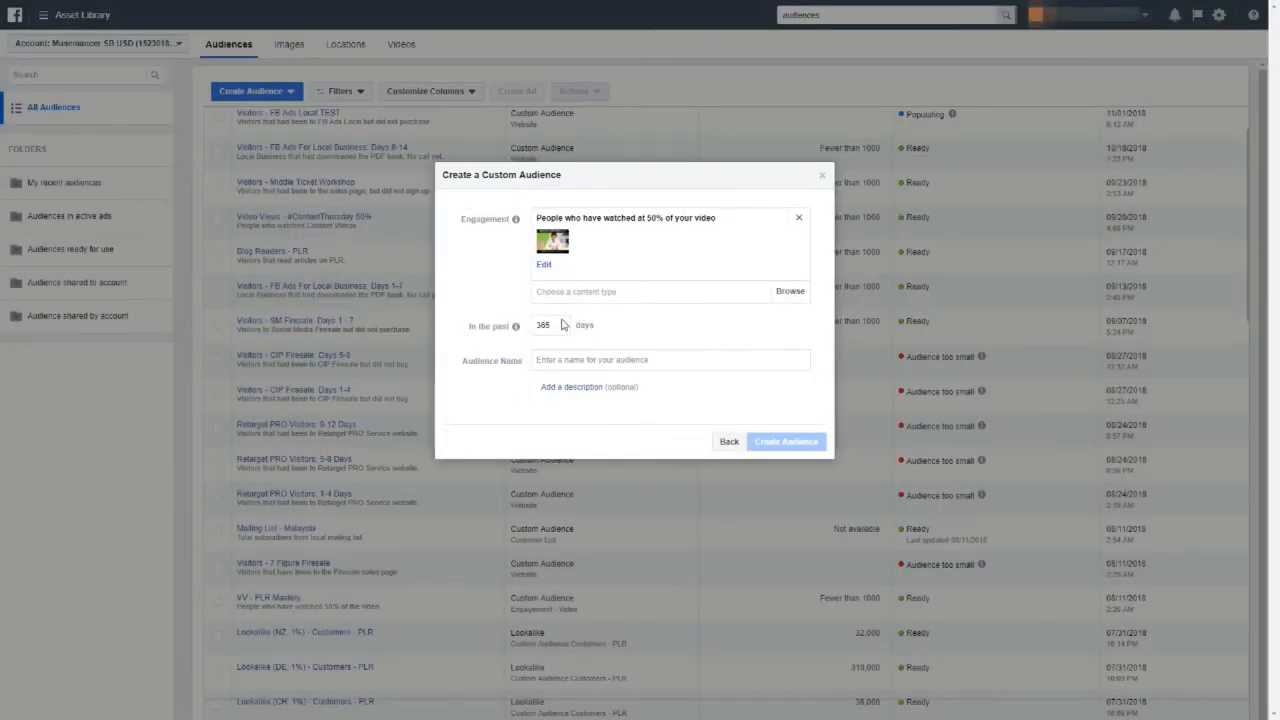
- Limit the video audience to the past 30 days and name it "Video Views - Low Ticket is BS"
mouse_move(518, 328)
double_click(556, 325)
text(30)
click(559, 358)
text(Video V)
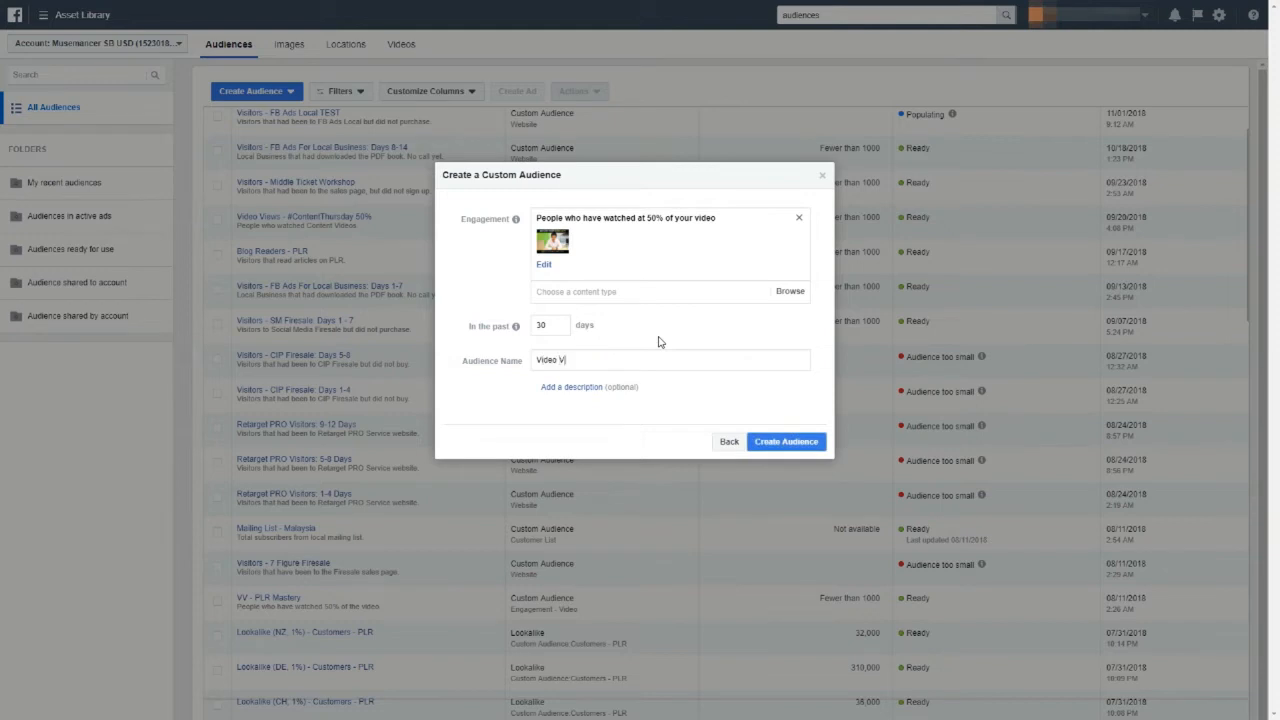
text(iews - Low Ticket is BS)
- Add the description "People that watched 50% of this video", create the video audience and finish the dialog
click(582, 386)
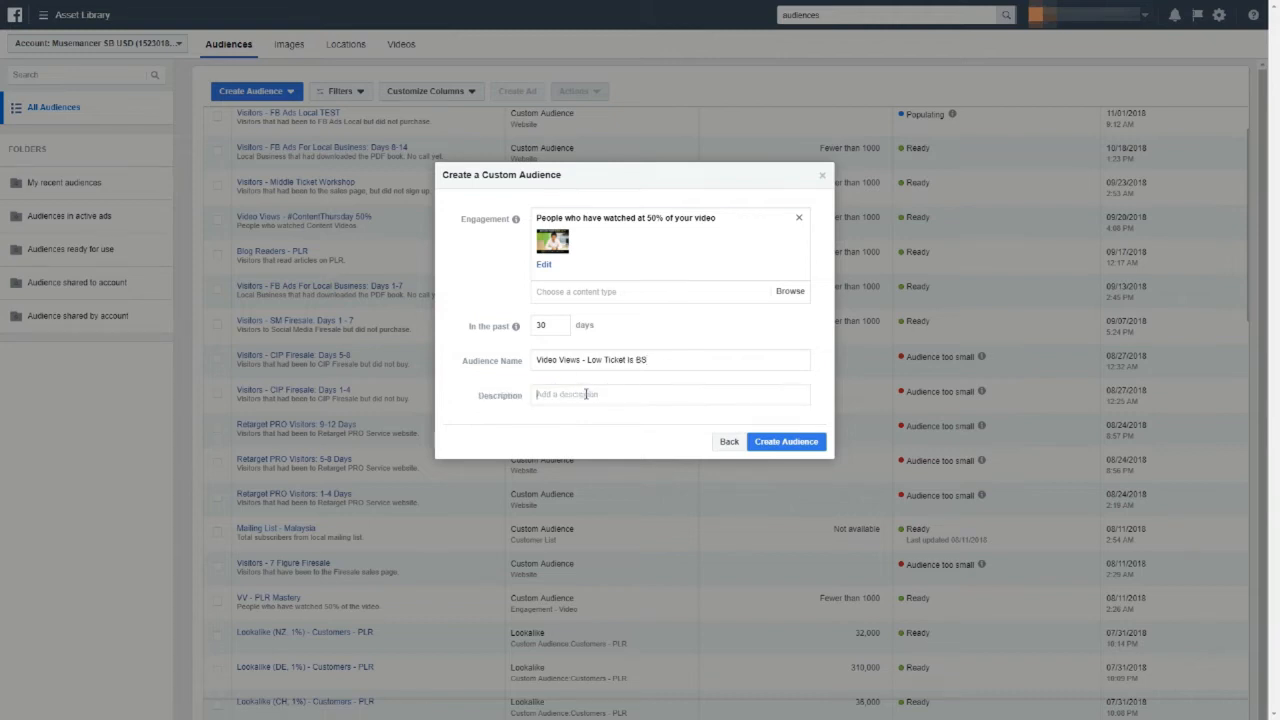
text(People that watched 50% of this video)
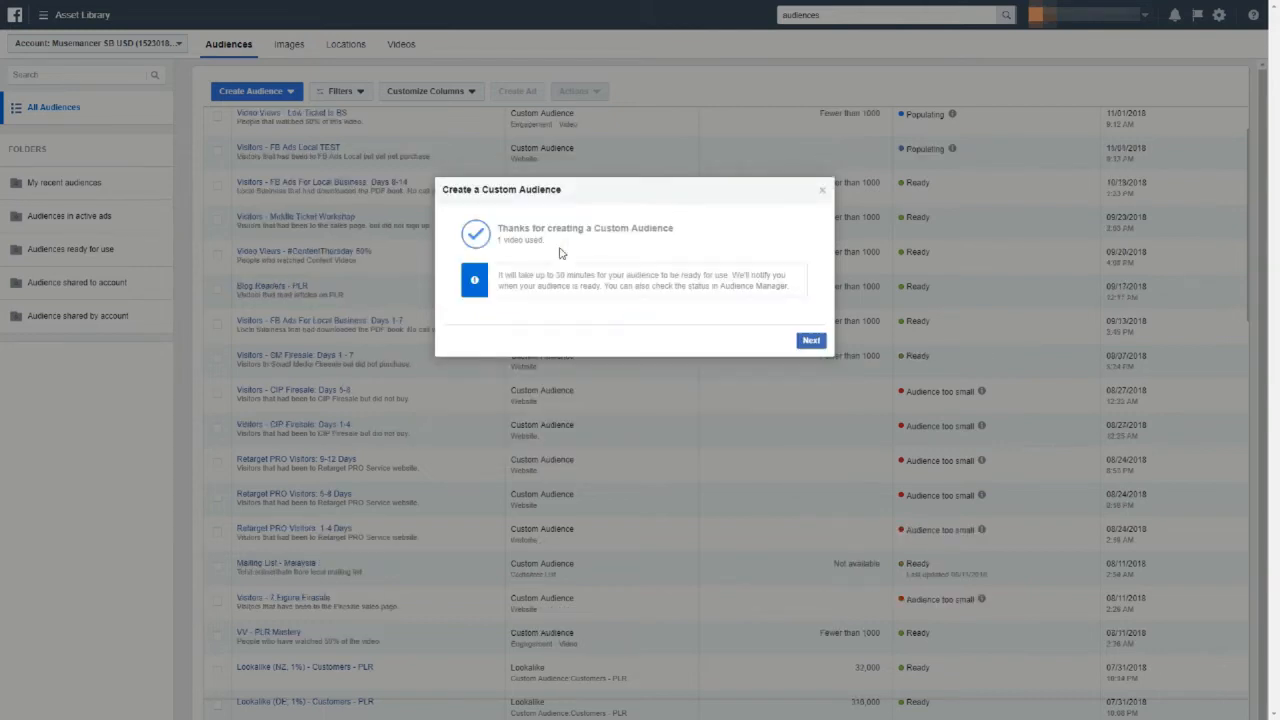
click(810, 341)
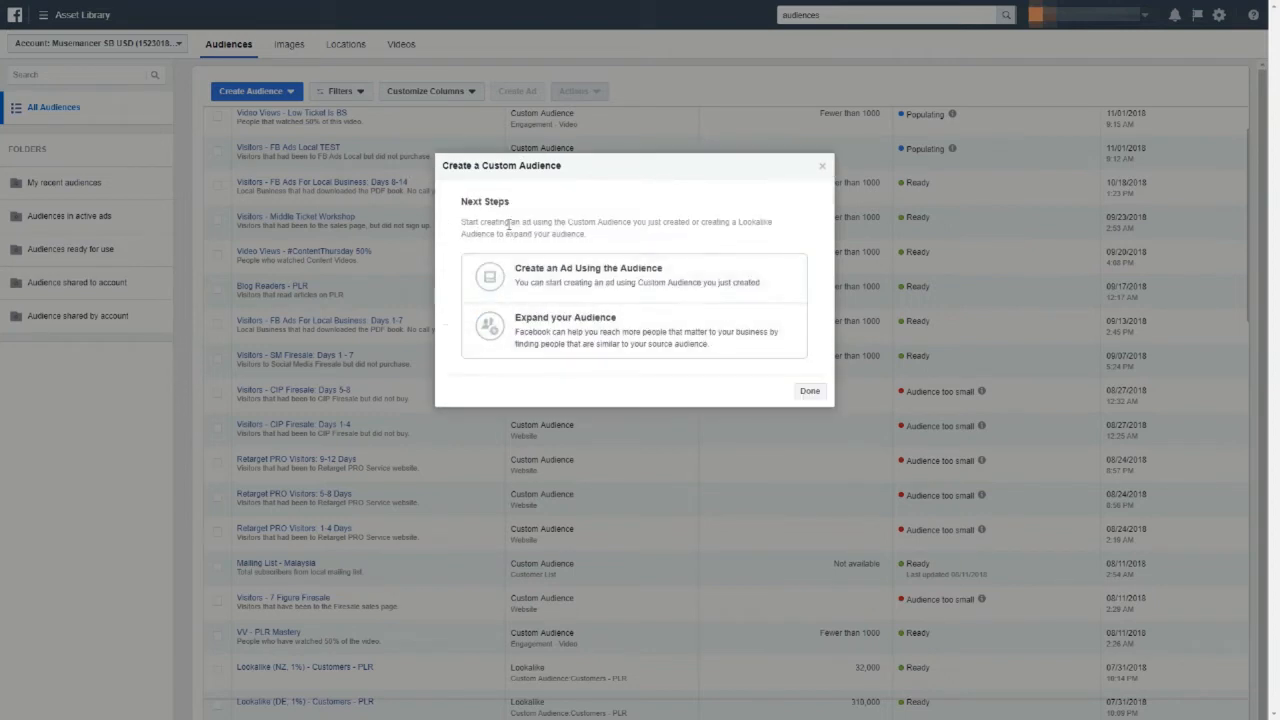
click(808, 393)
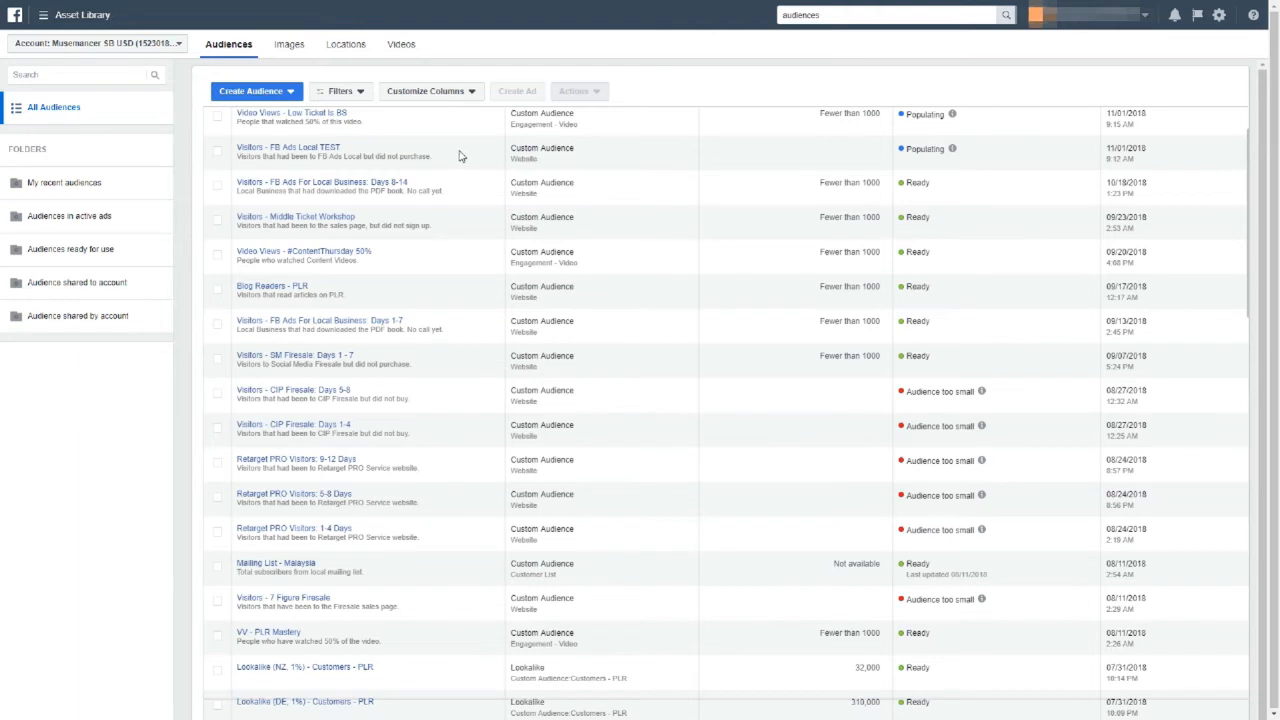
- Start a new custom audience based on engagement with the Facebook Page
click(270, 95)
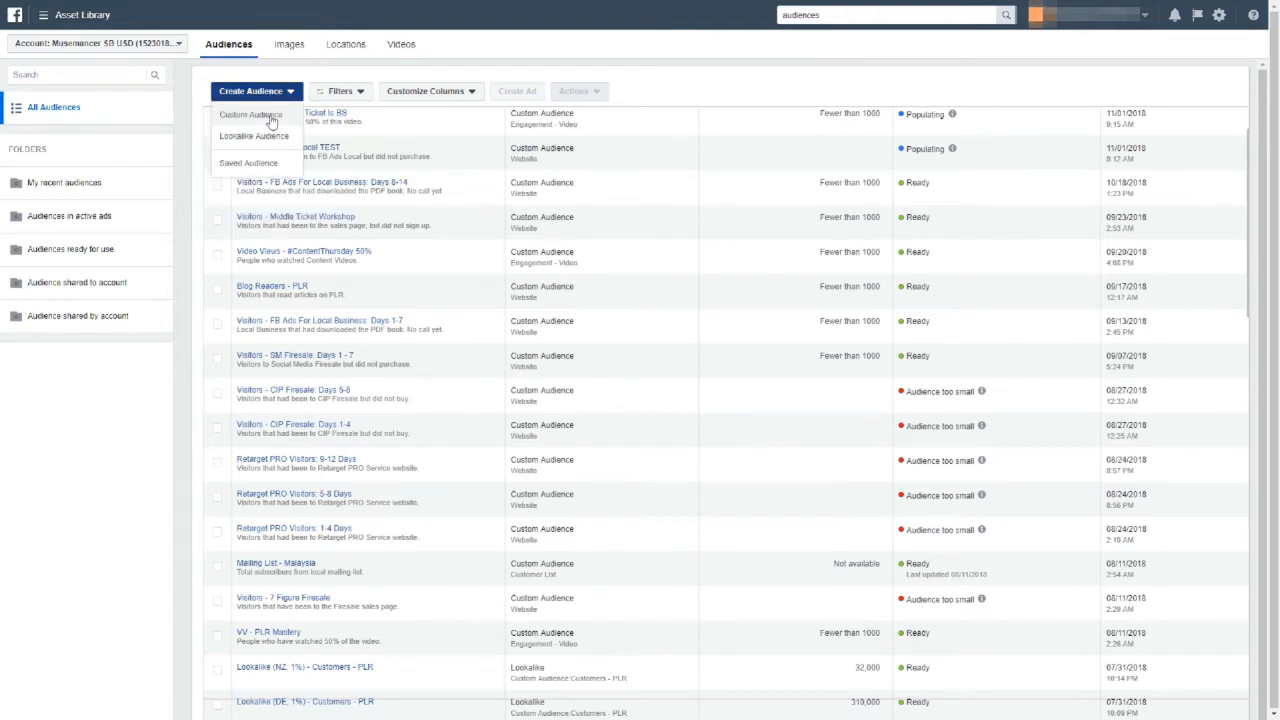
click(270, 117)
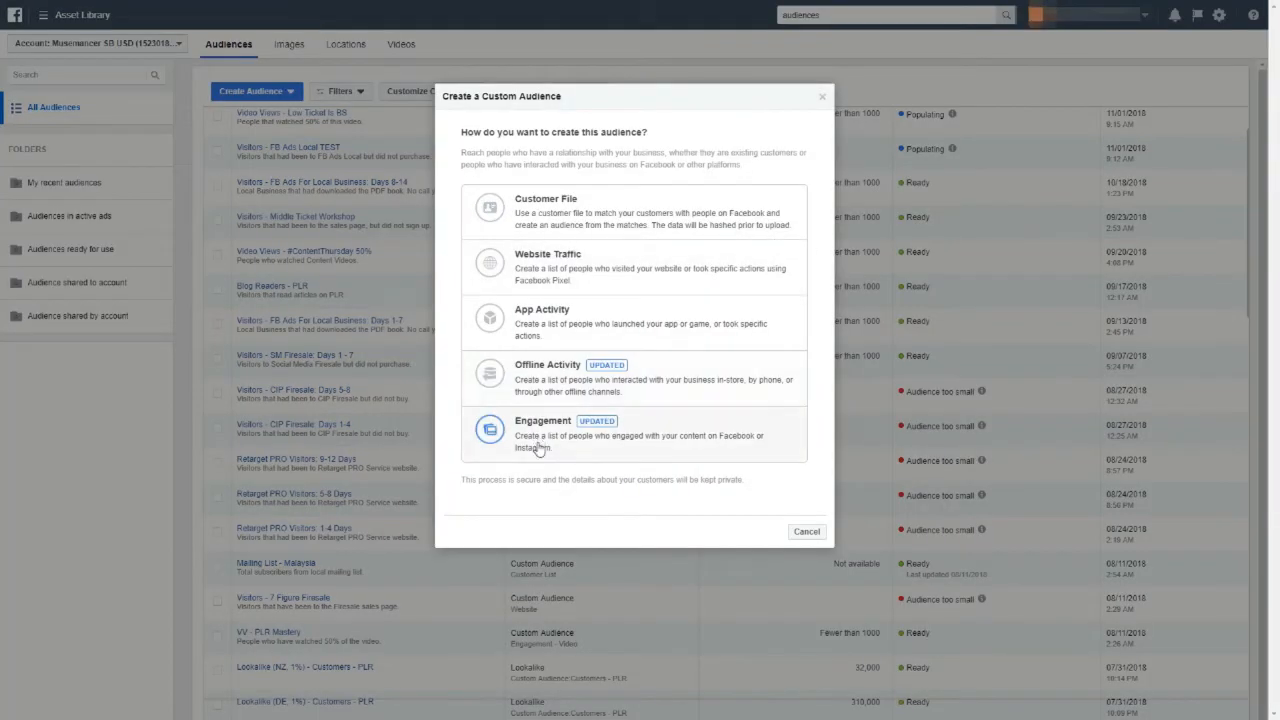
click(550, 430)
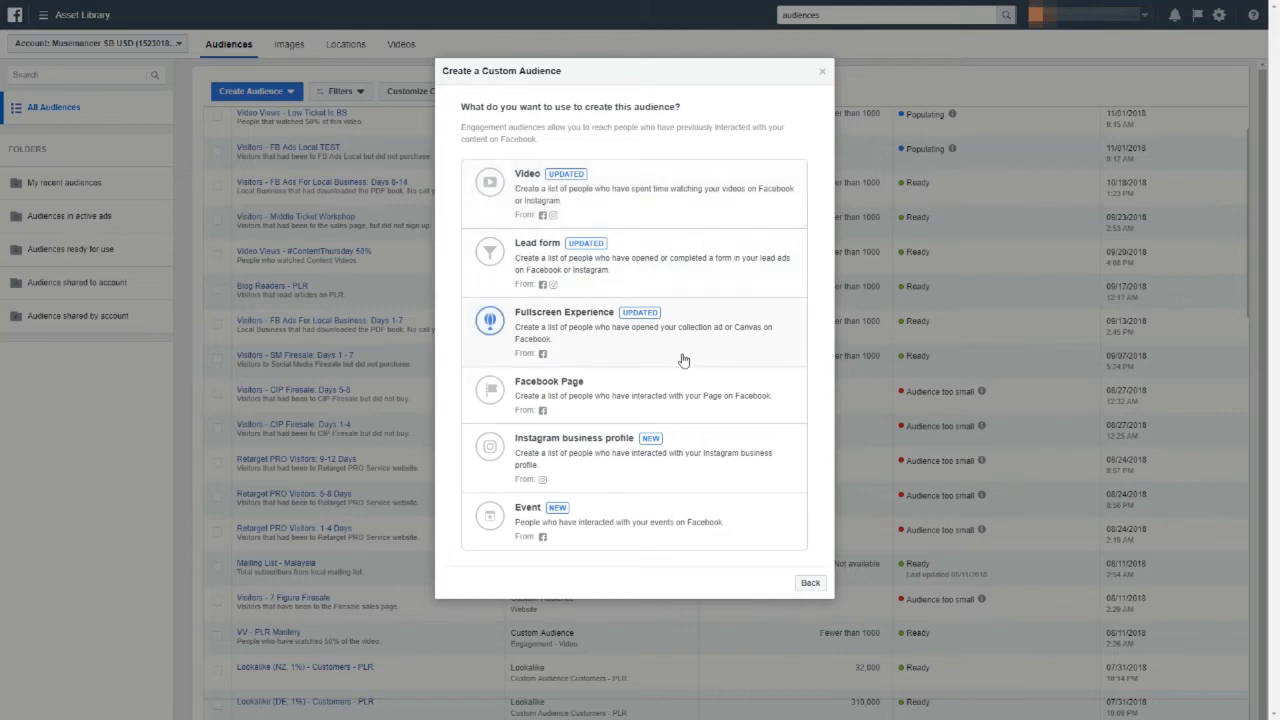
click(708, 399)
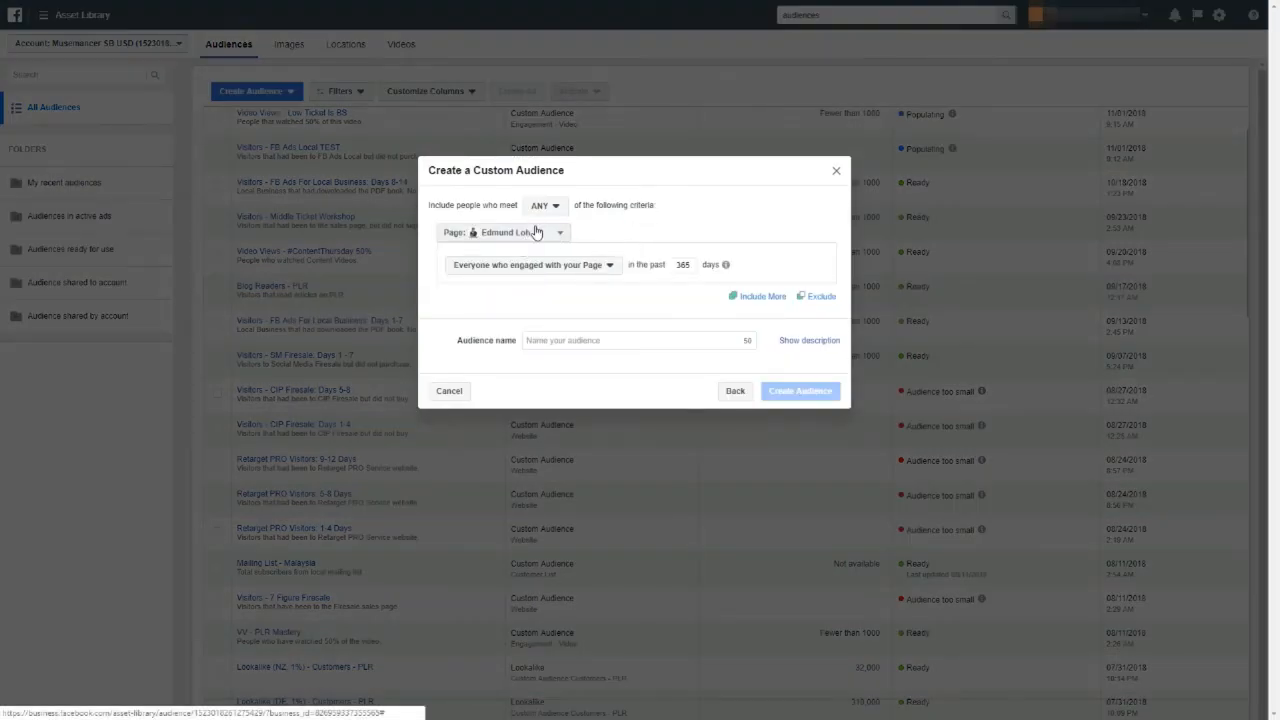
- Set the audience criterion to people who engaged with any post or ad of the selected Page
click(549, 235)
click(548, 238)
click(553, 266)
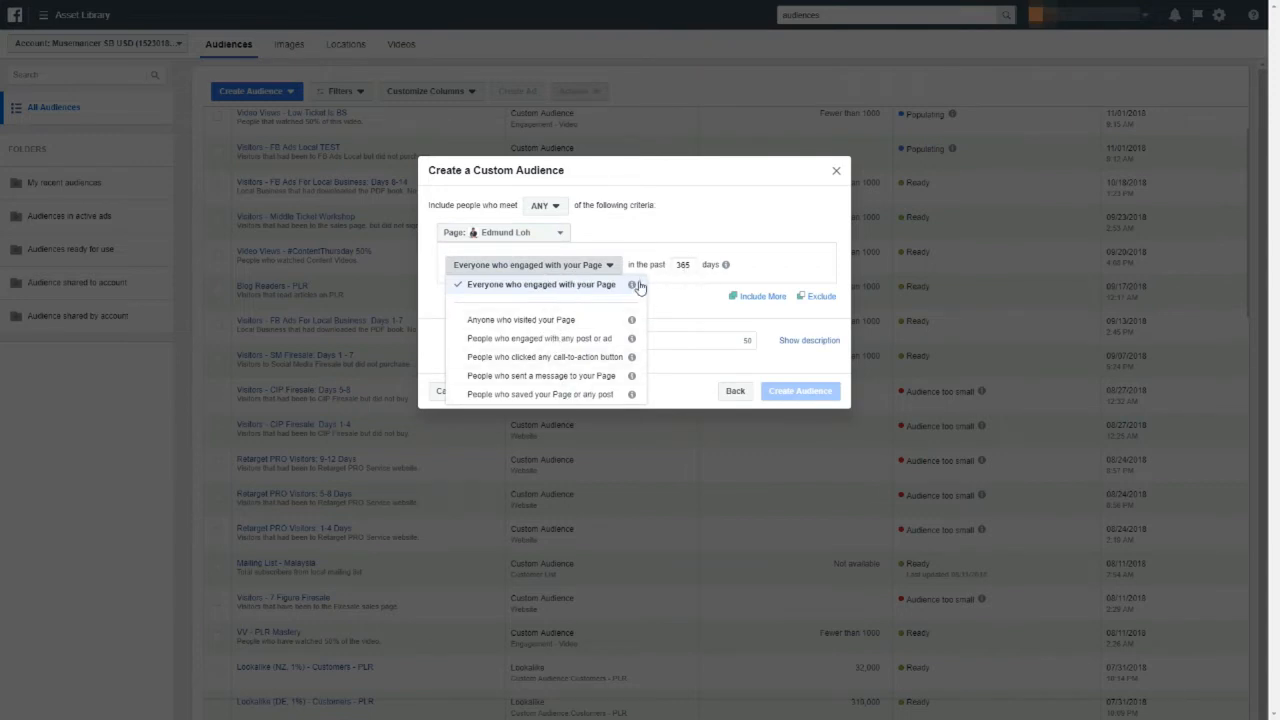
mouse_move(633, 288)
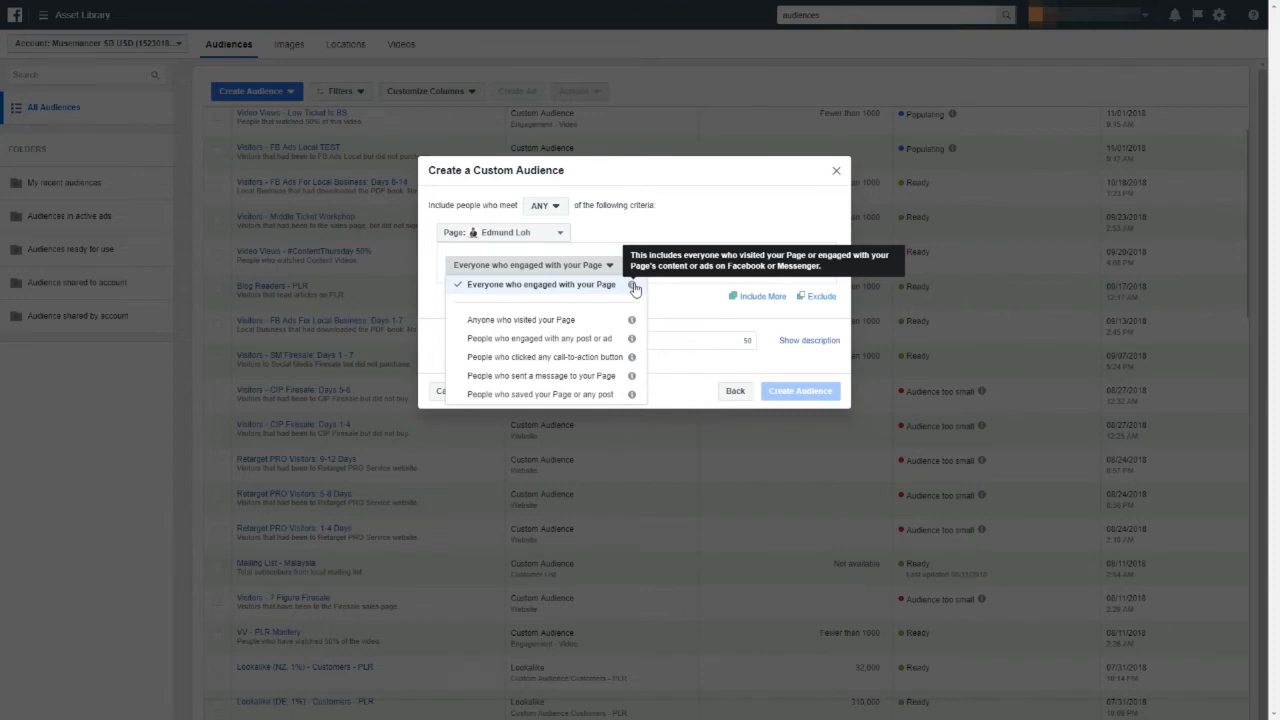
click(598, 342)
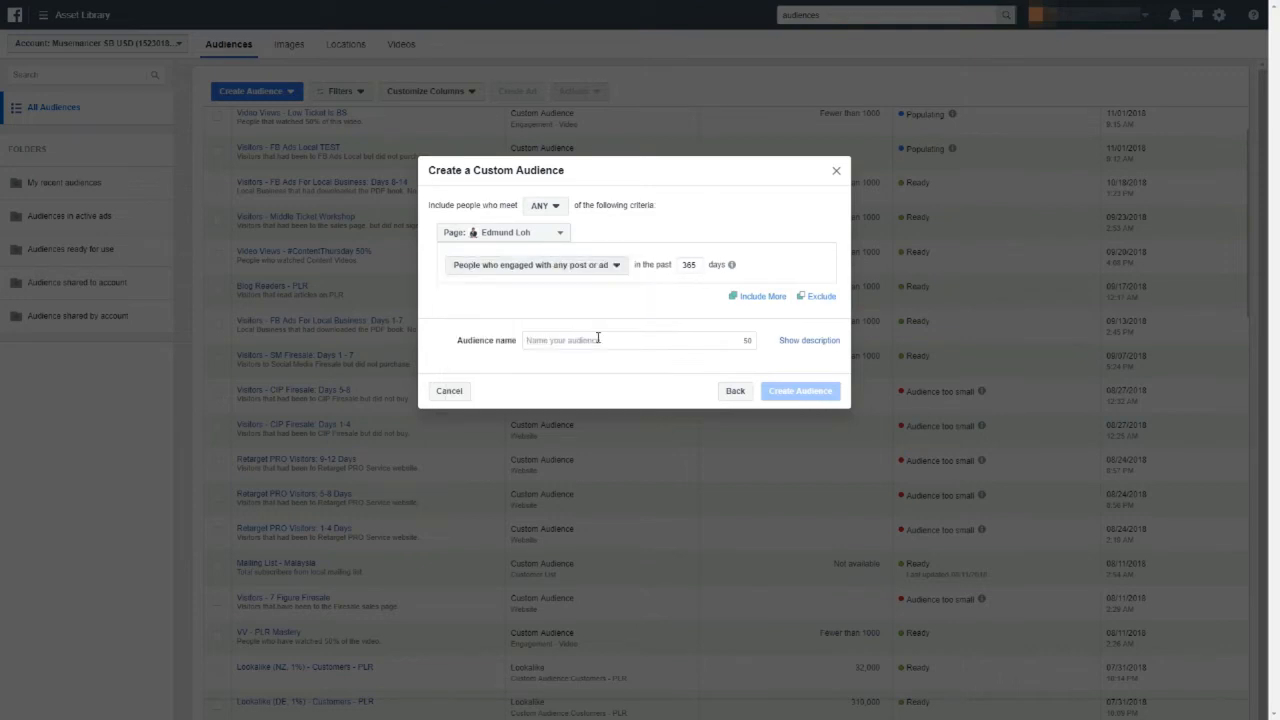
click(614, 266)
mouse_move(630, 341)
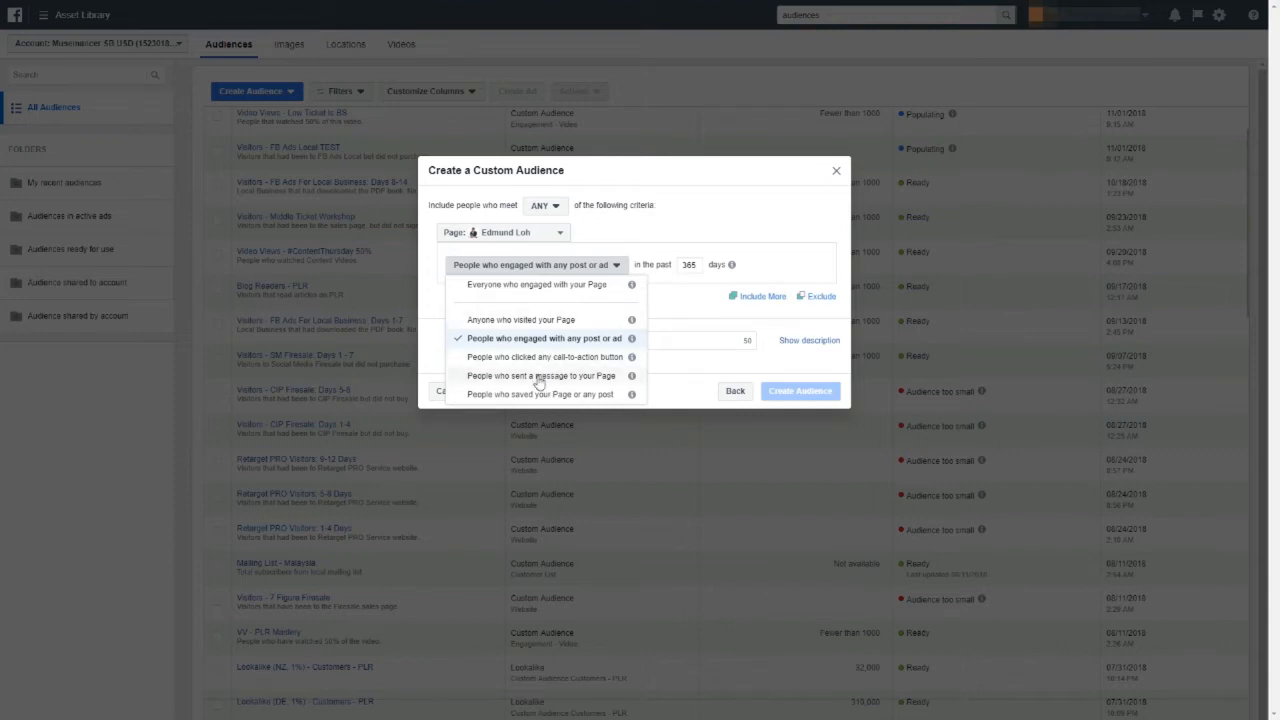
- Set the Page engagement period to the past 30 days
click(690, 267)
drag(700, 266, 640, 209)
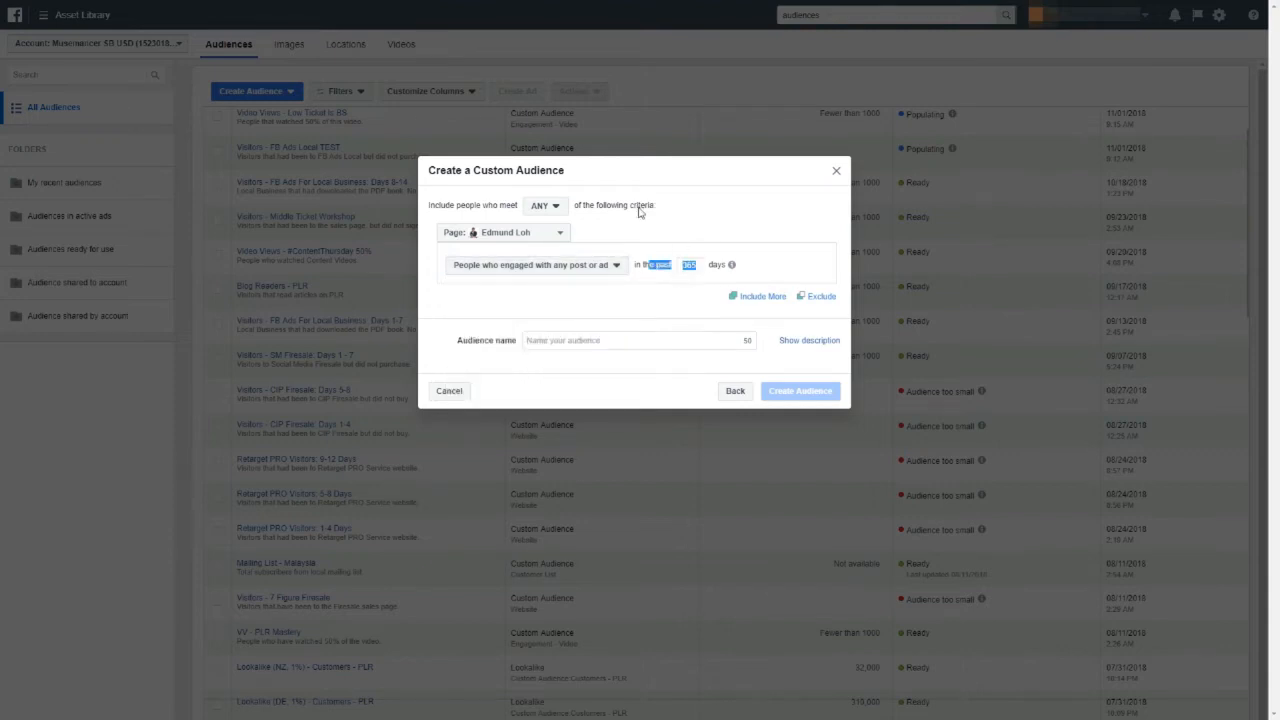
click(691, 266)
drag(693, 266, 678, 263)
text(30)
key(Delete)
- Name the audience "FB Page", followed by the page owner's name and "- Post Engagement"
click(625, 339)
text(F)
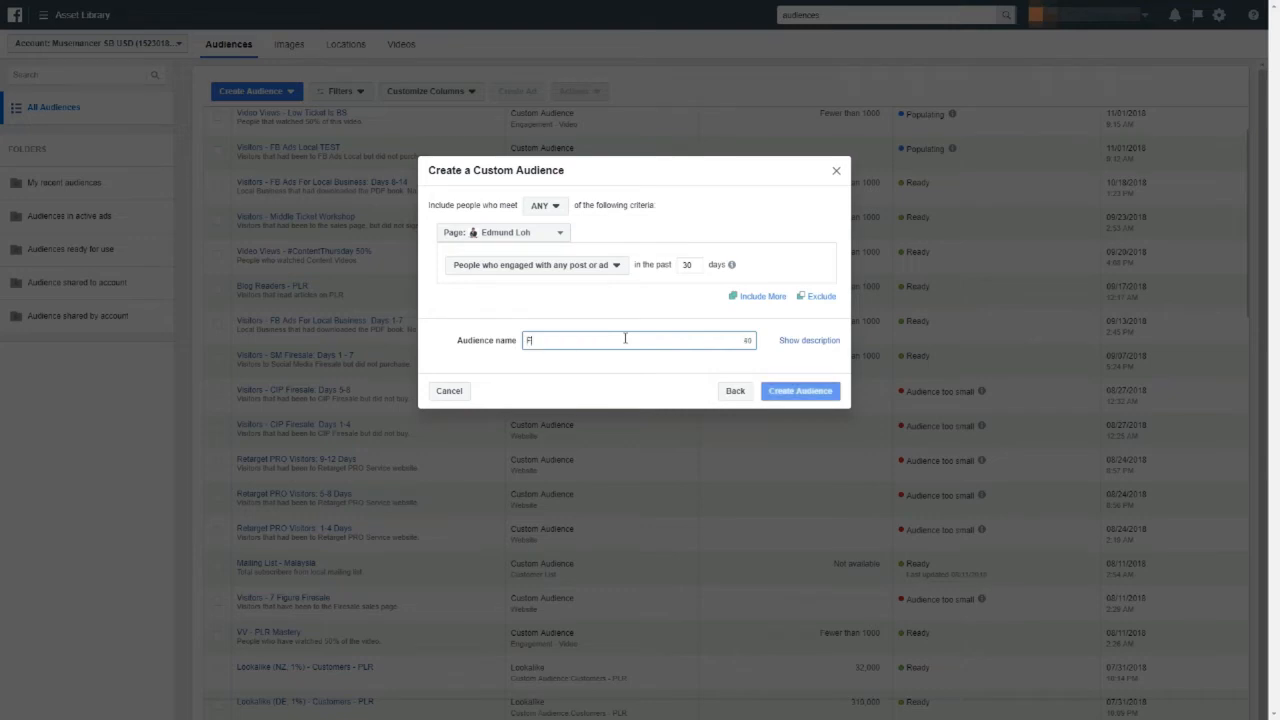
text(B Page Edmund Loh)
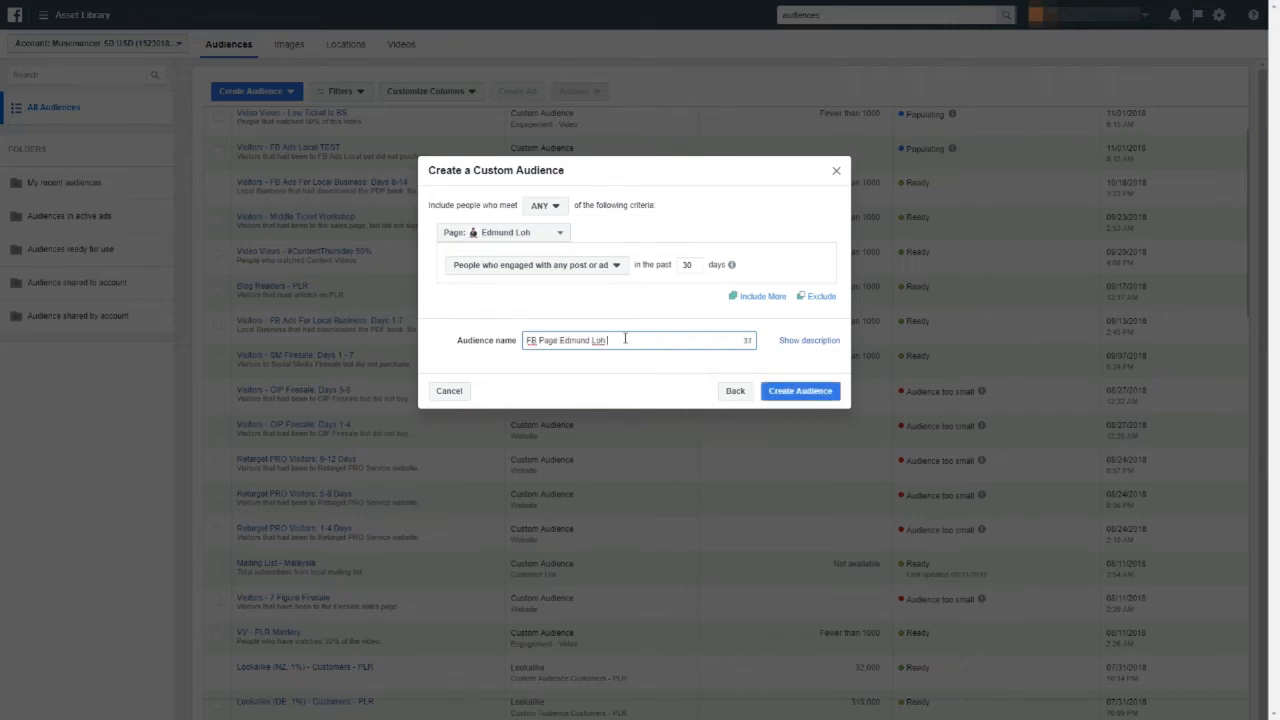
text( - Post Engagement)
- Add the description "People that engaged with my FB Posts" and finish creating the Page audience
click(809, 340)
click(648, 375)
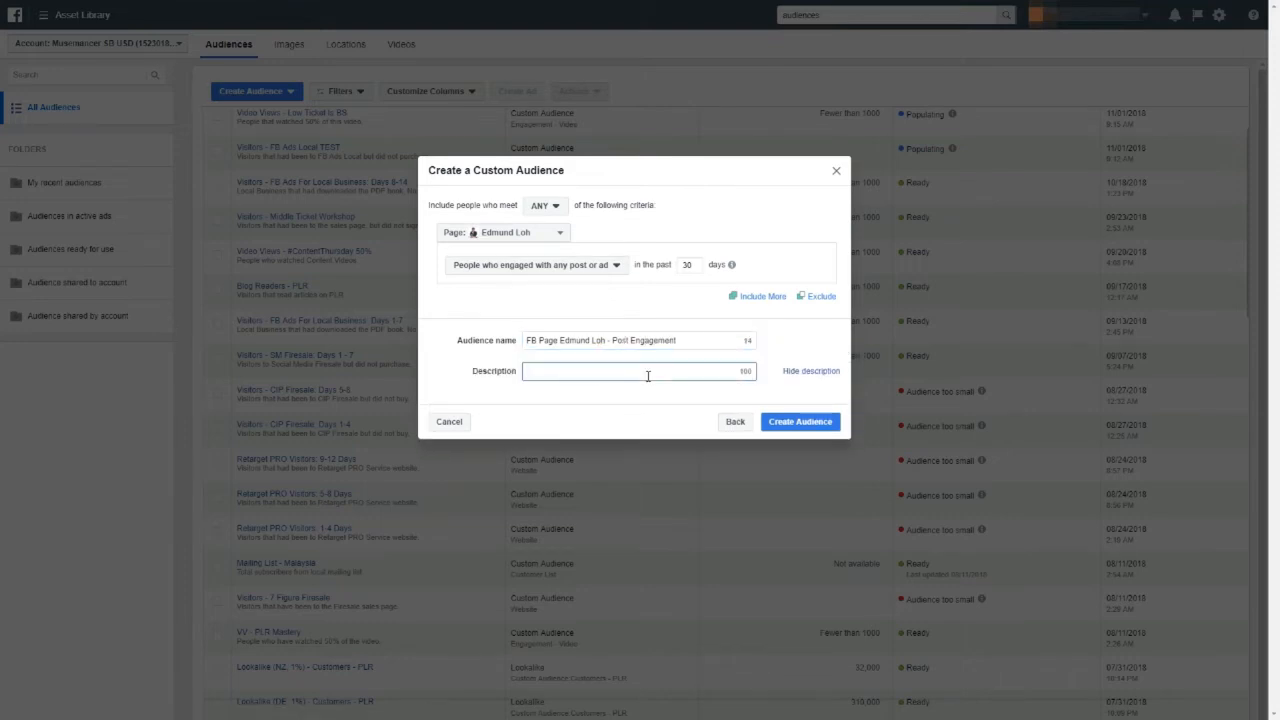
text(Peop)
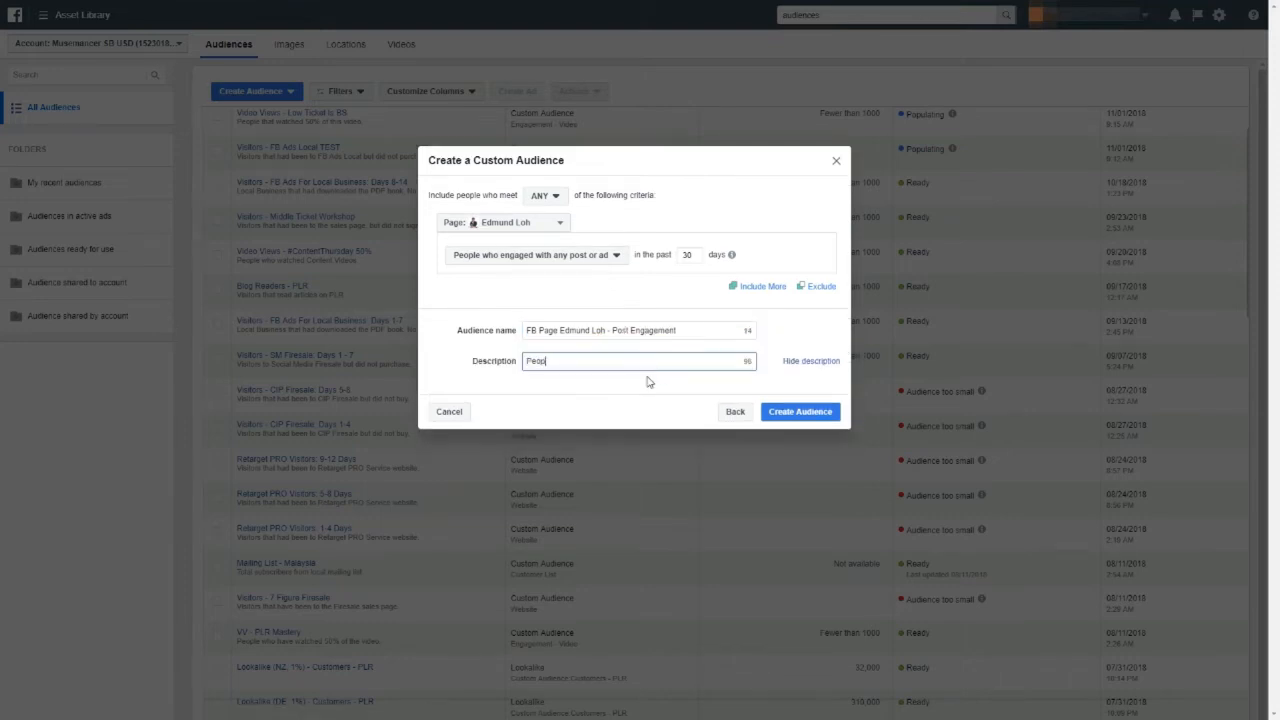
text(le that engaged with my FB Posts)
click(789, 415)
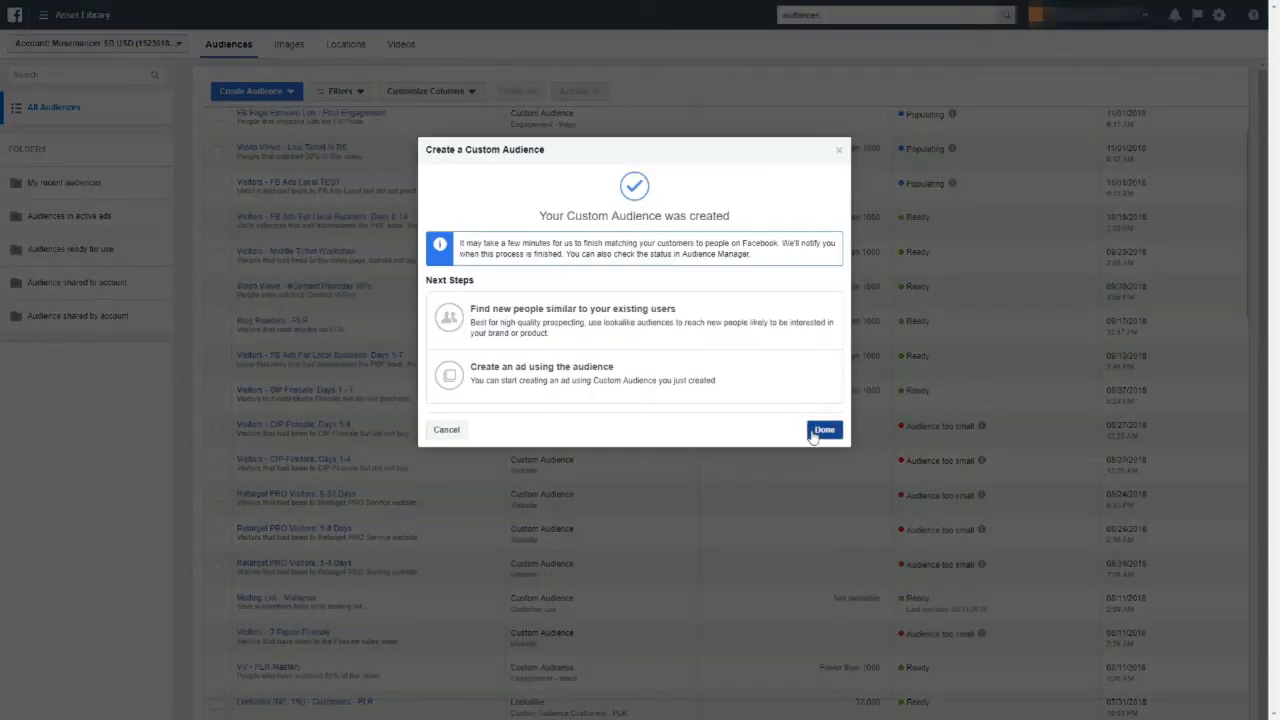
click(824, 429)
- Start a new engagement custom audience based on the Instagram business profile
click(262, 95)
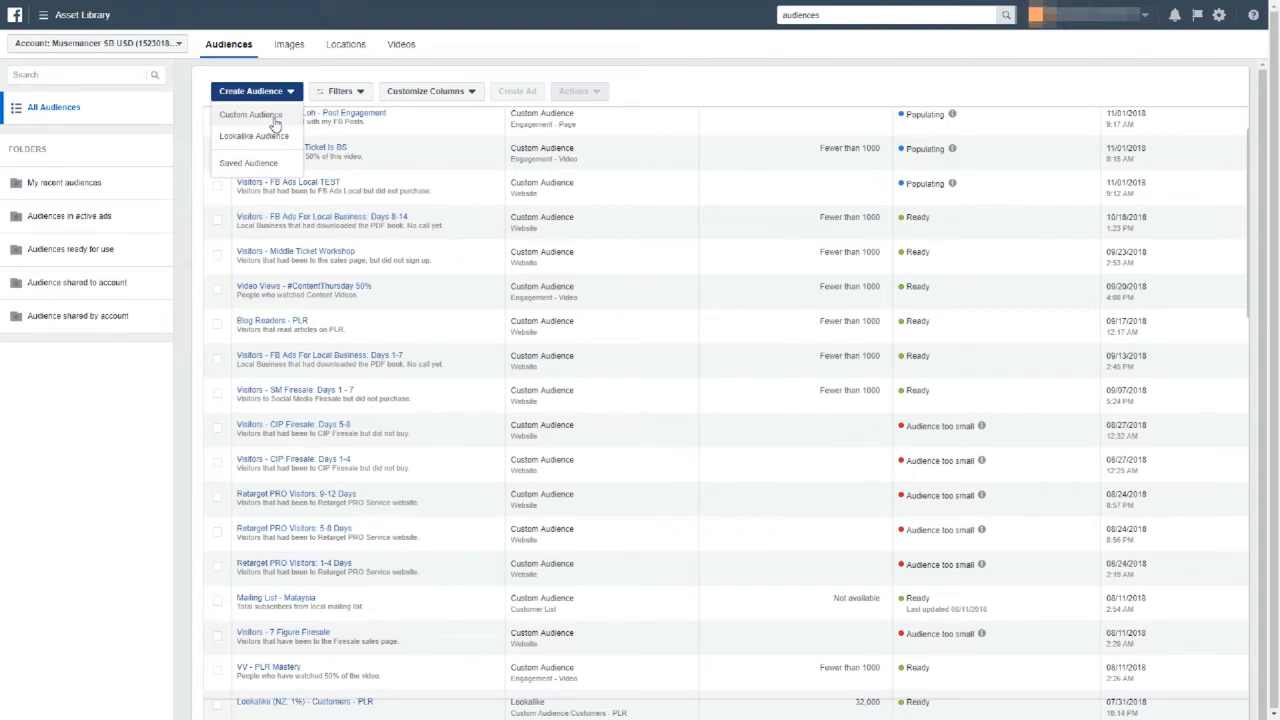
click(273, 119)
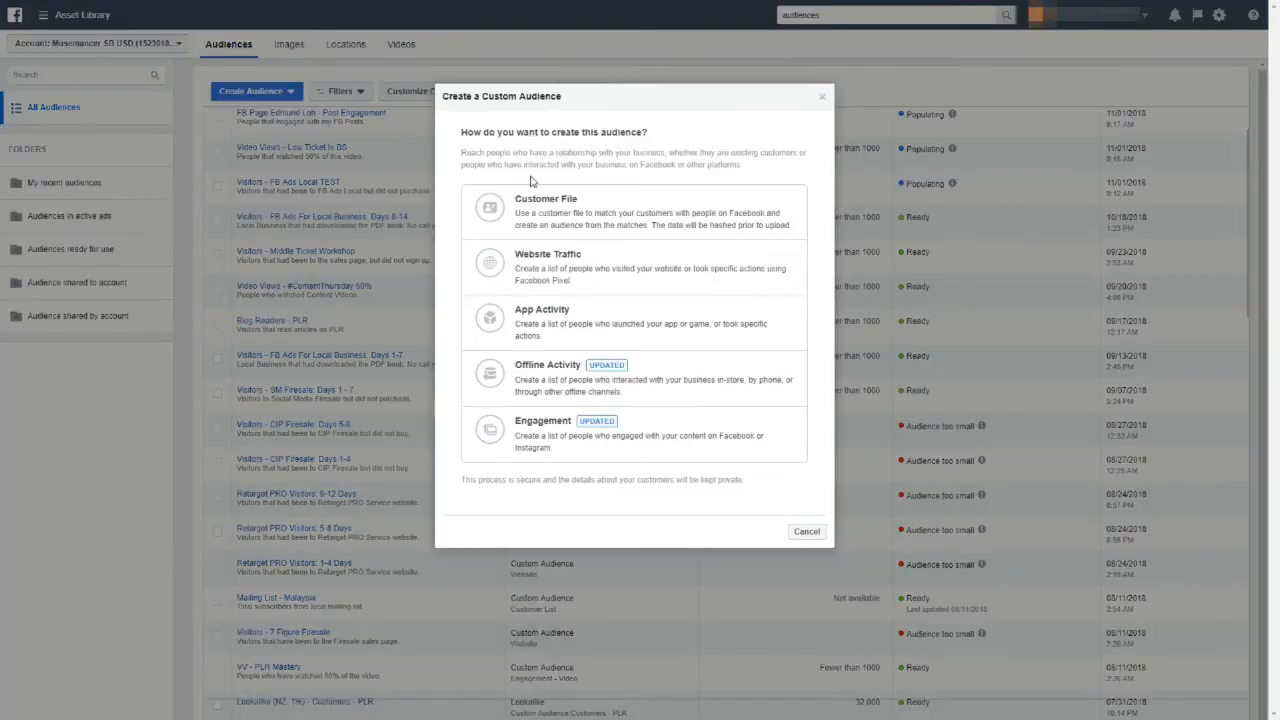
click(665, 425)
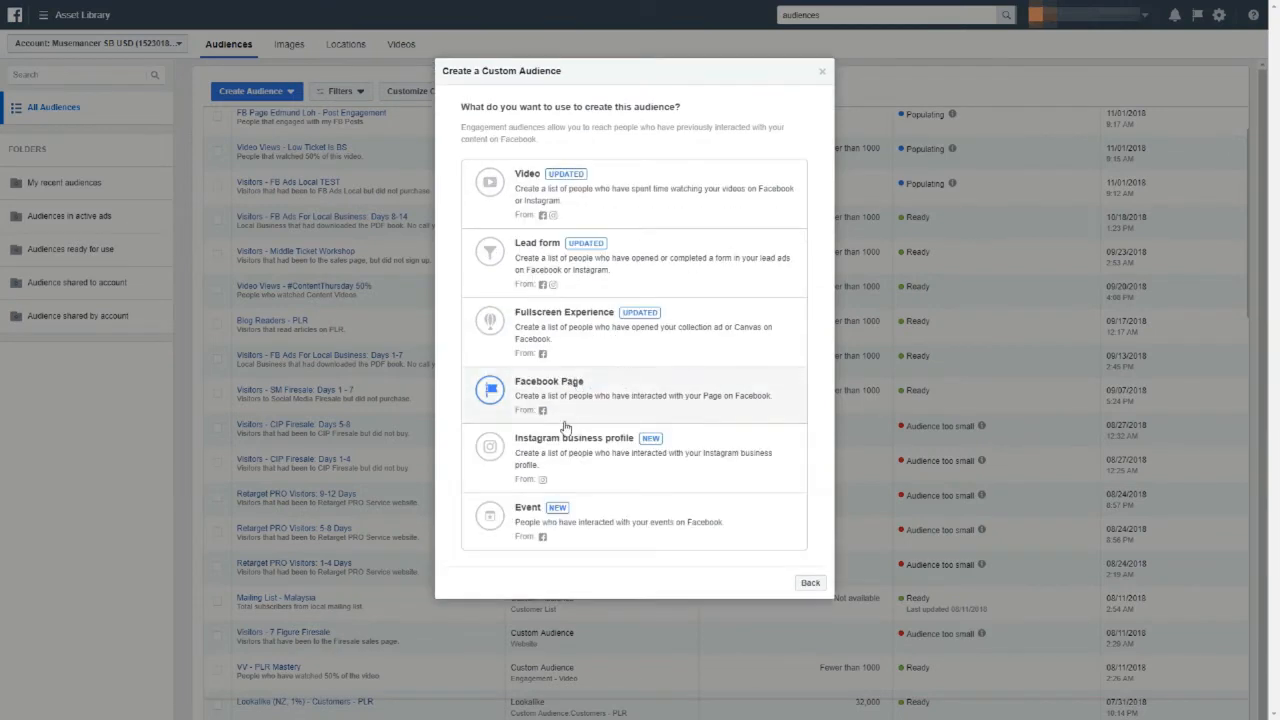
click(573, 462)
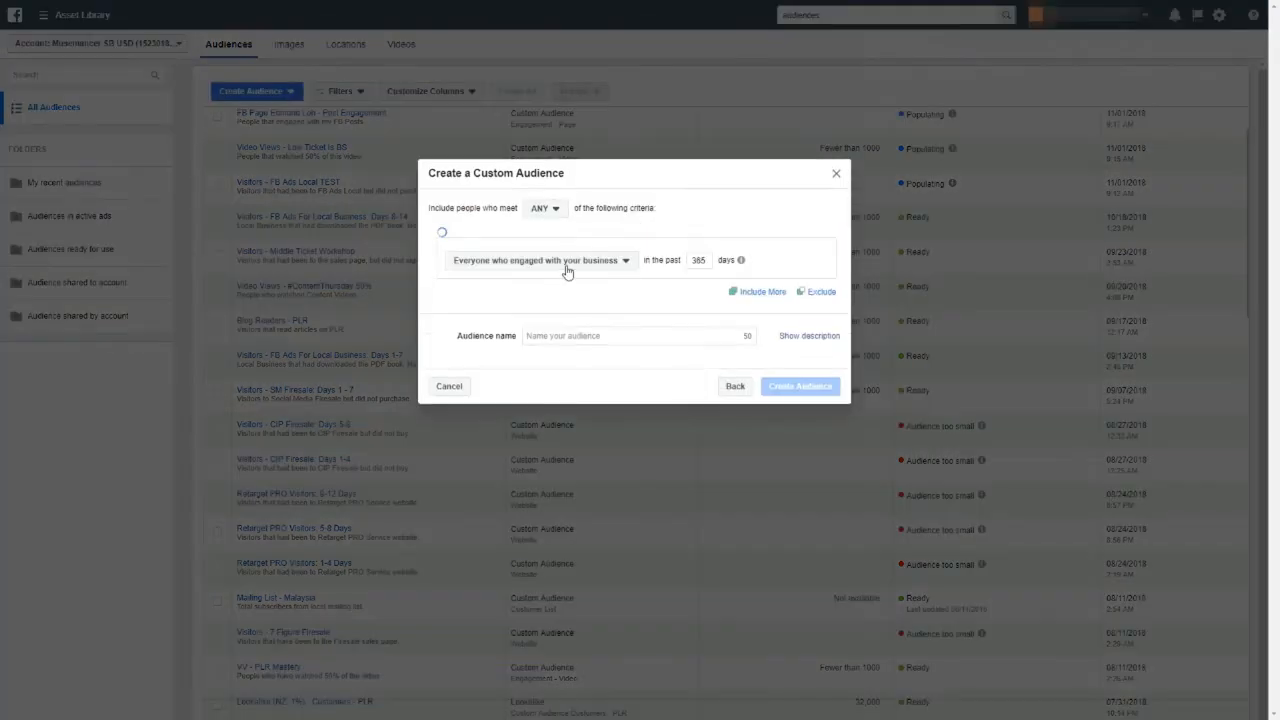
- Review the available Instagram profiles and engagement criteria, including the explanation of everyone who engaged with your business
click(561, 266)
click(497, 236)
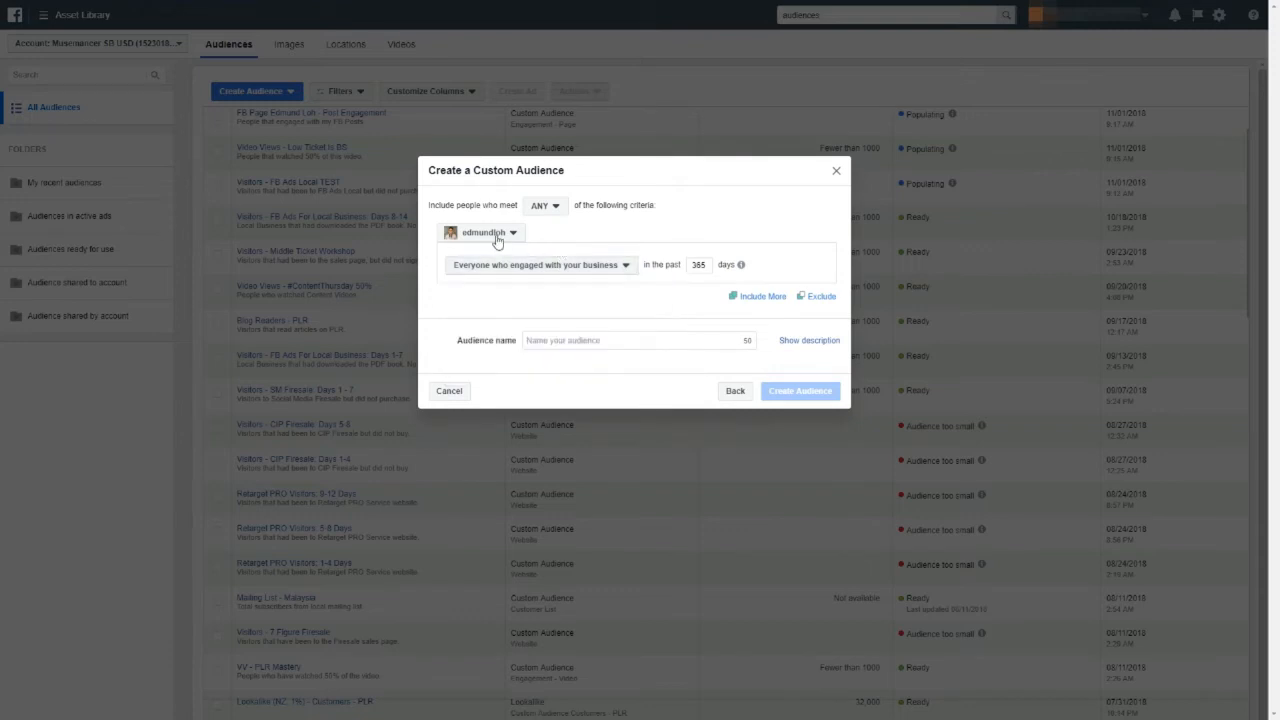
click(497, 236)
click(497, 238)
click(534, 264)
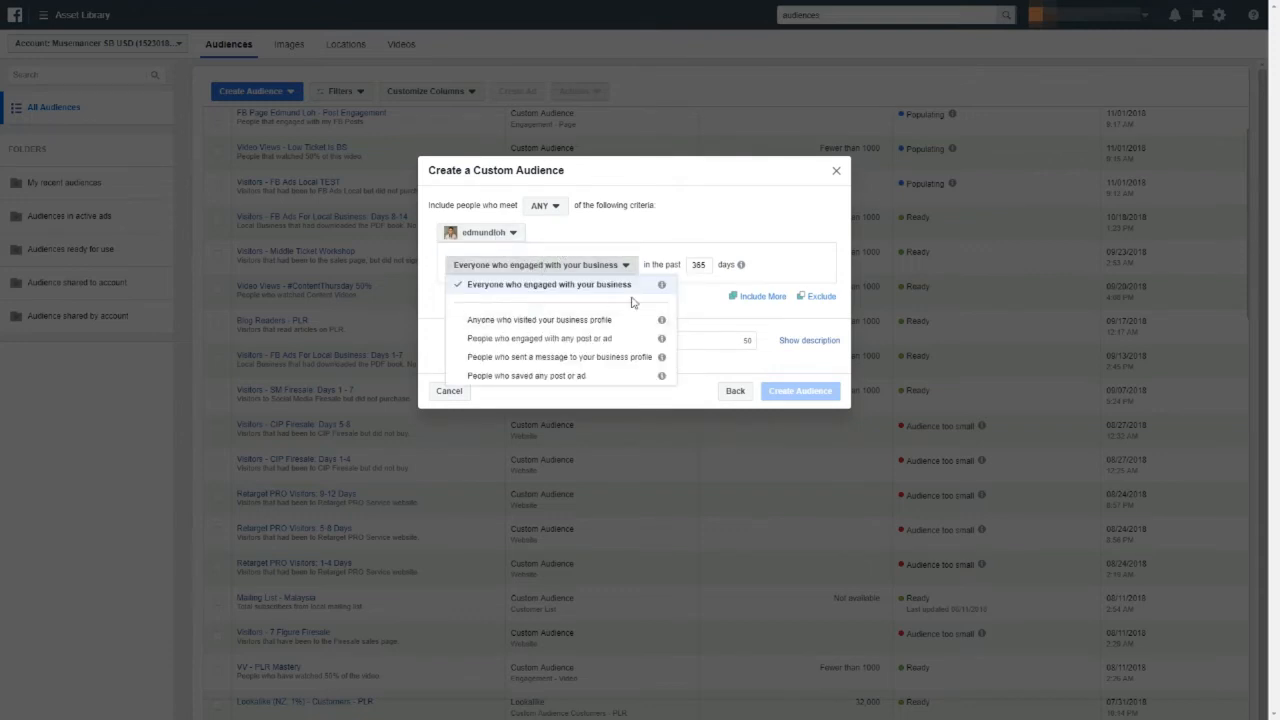
mouse_move(662, 288)
mouse_move(661, 324)
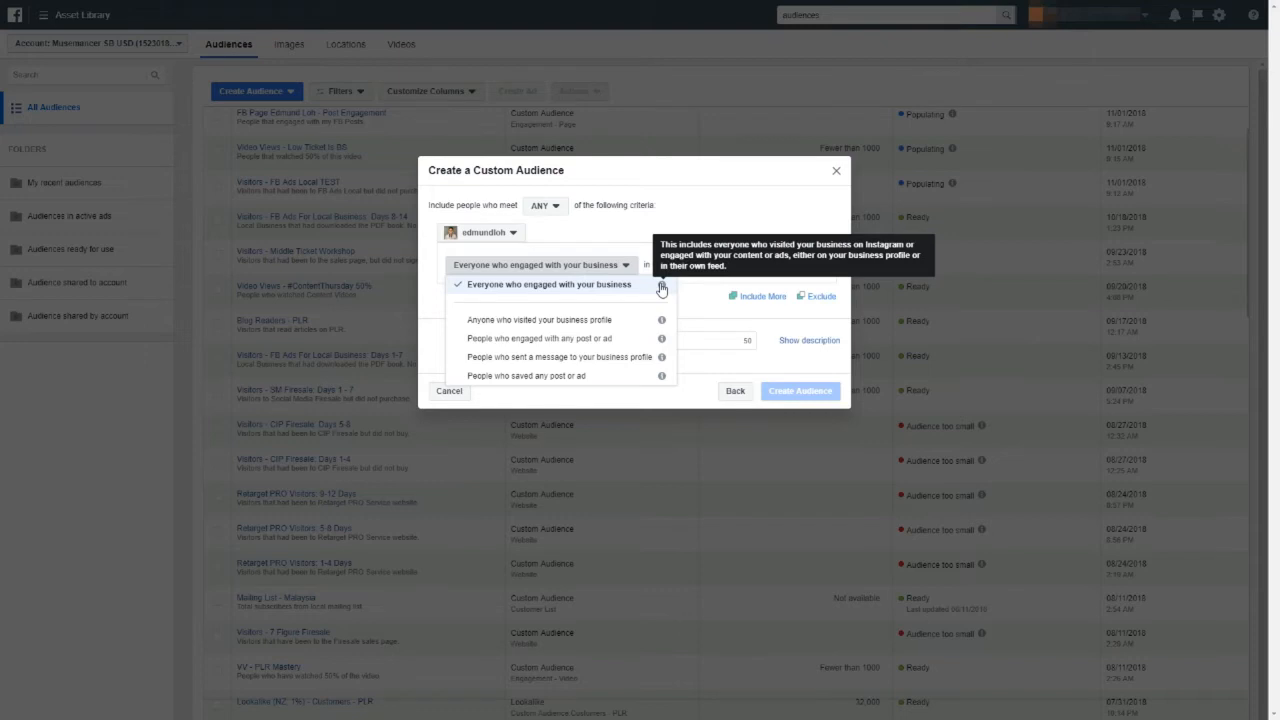
- Set the Instagram engagement period to the past 30 days
drag(693, 268, 707, 308)
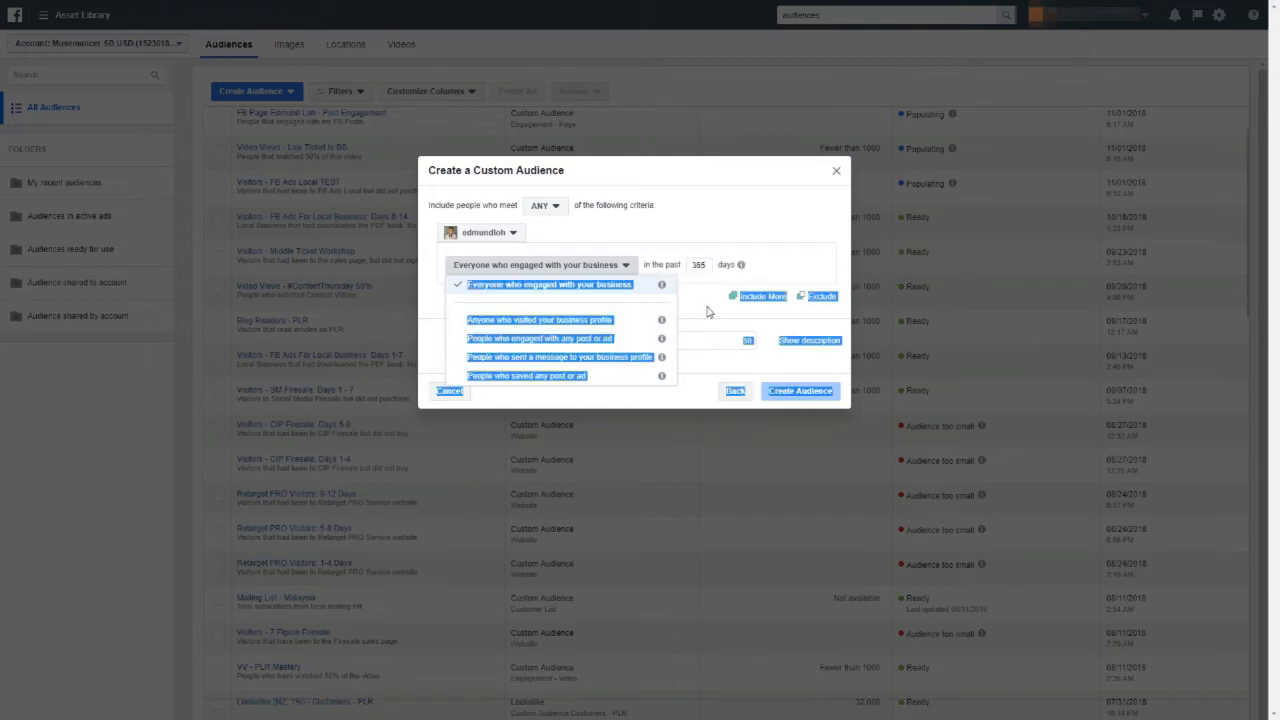
click(707, 312)
double_click(700, 266)
text(30)
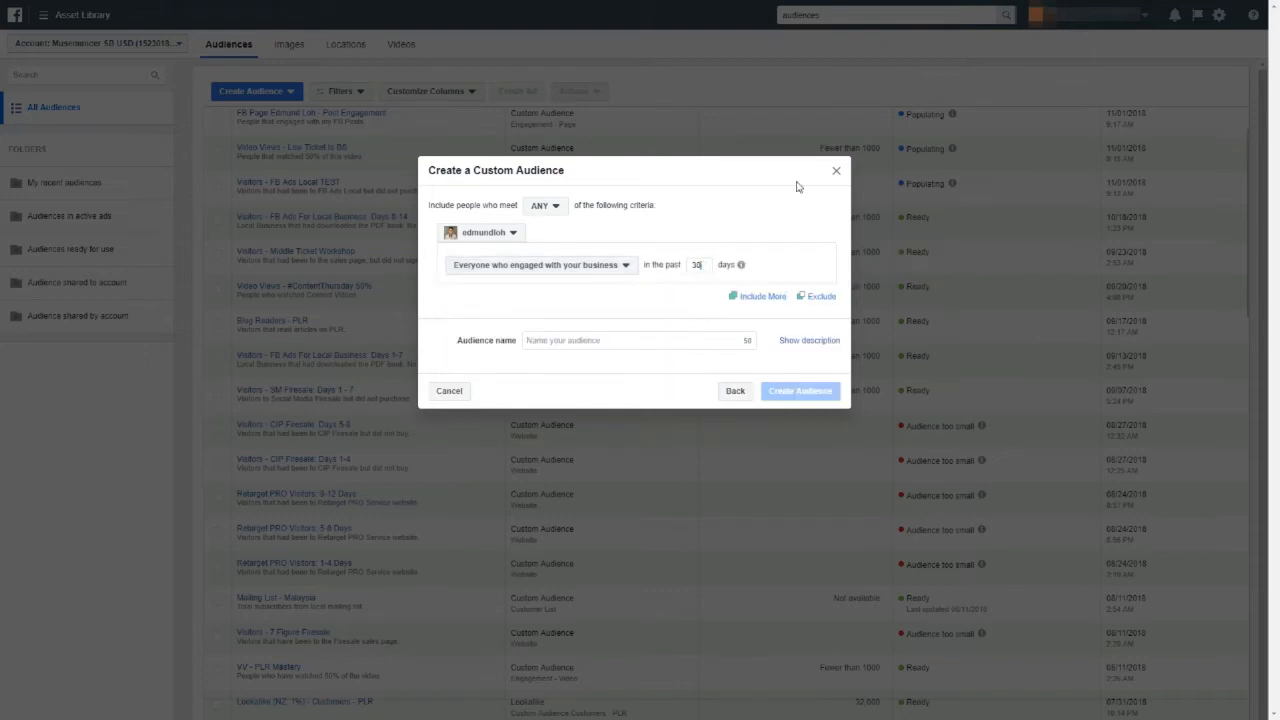
- Name the Instagram audience "IG" followed by the profile's handle
key(Tab)
key(Tab)
key(Tab)
text(I)
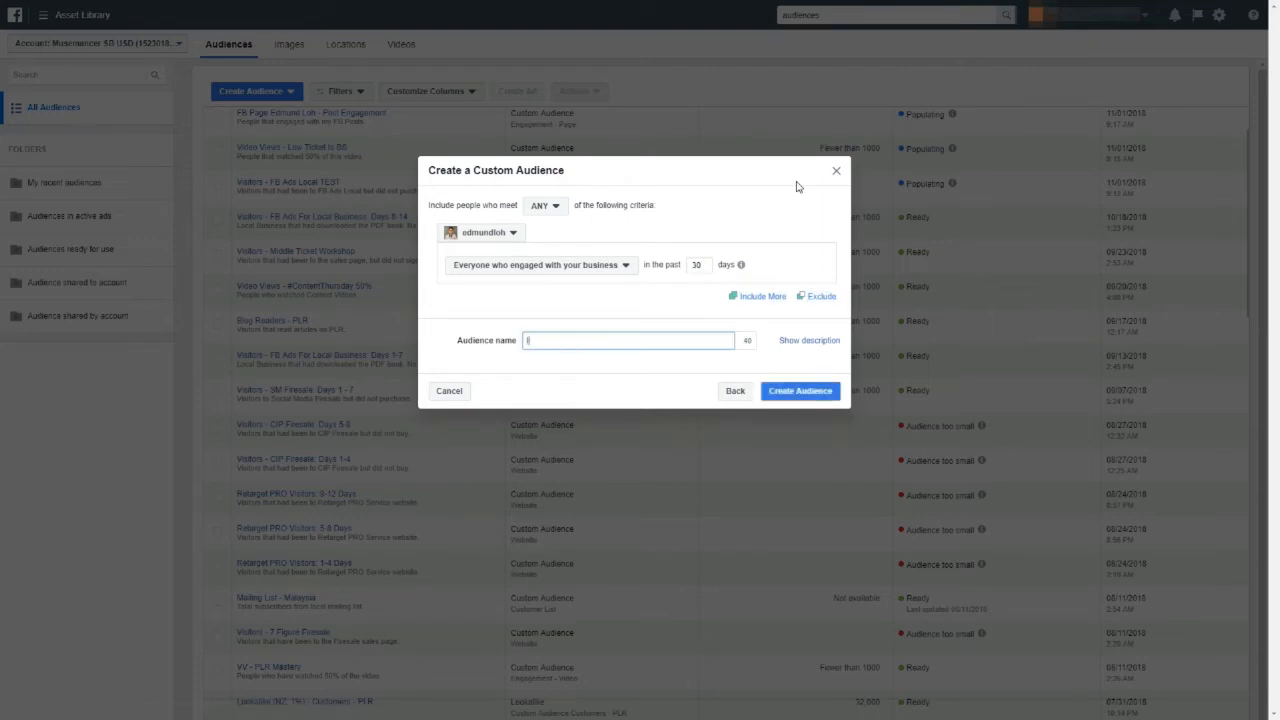
text(G @edmundloh)
click(797, 187)
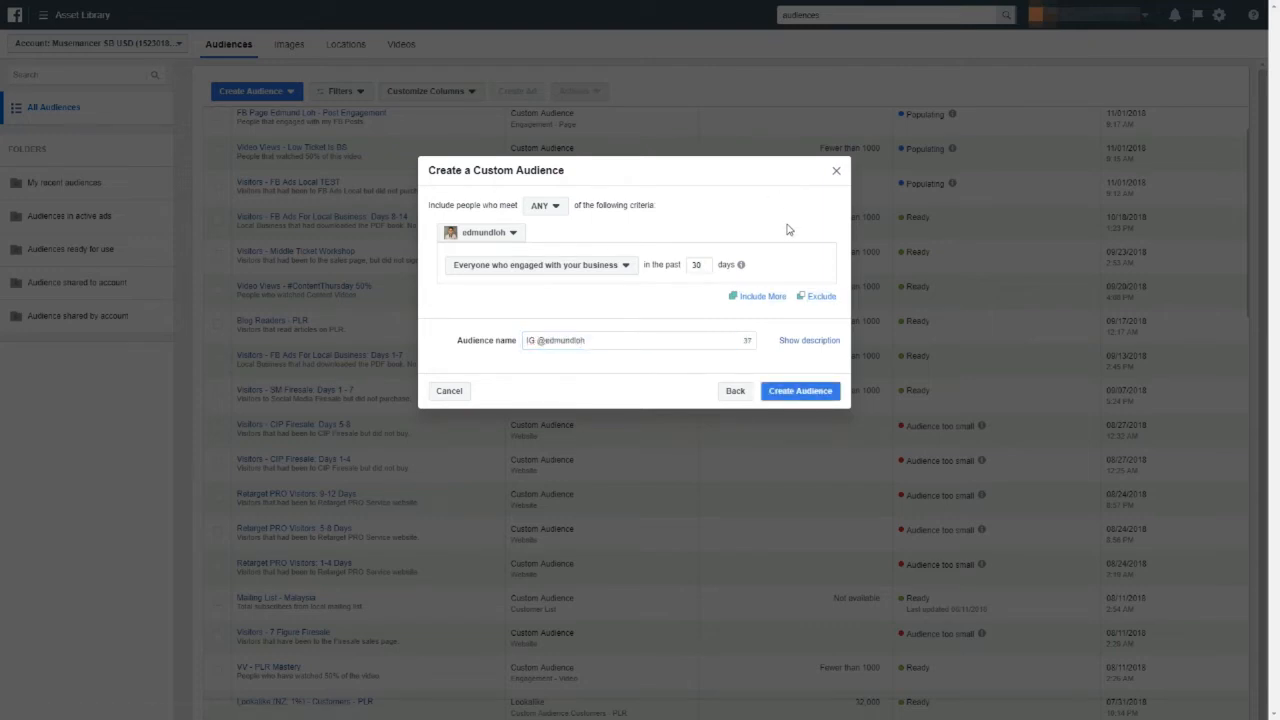
- Add the description "People that engaged with my iG Profile" and finish creating the Instagram audience
click(805, 340)
click(660, 363)
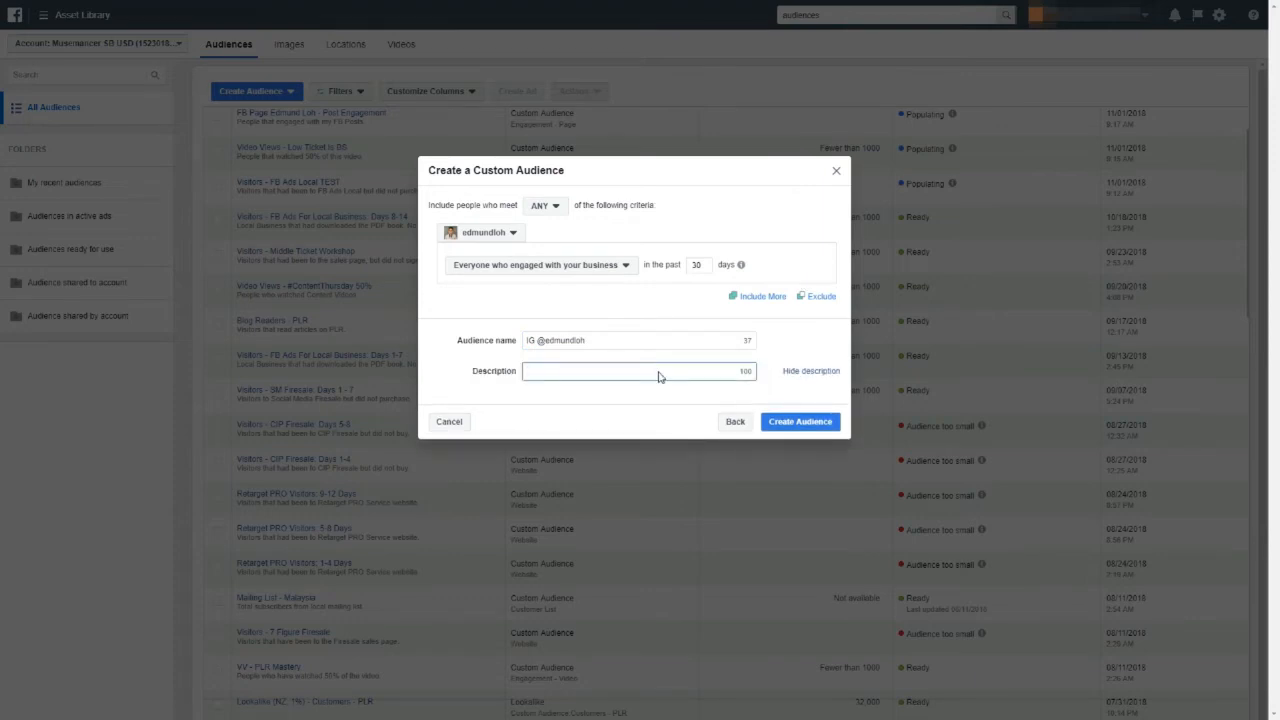
text(People that en)
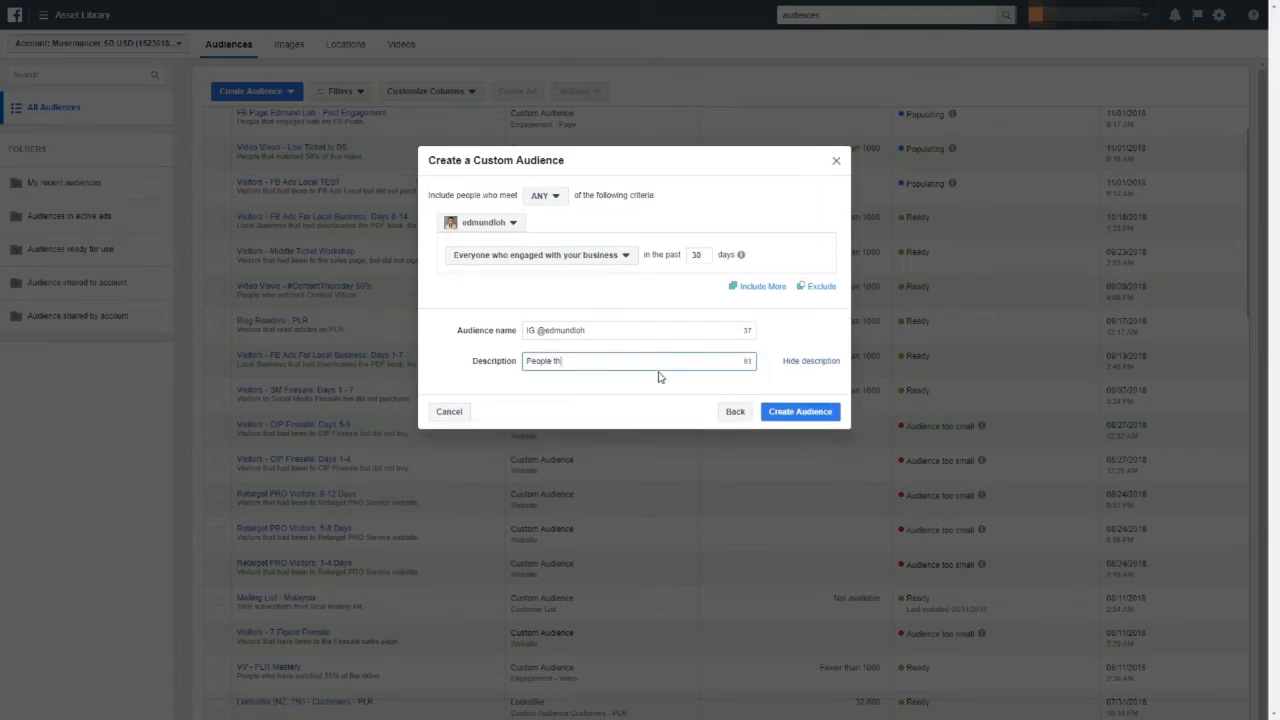
text(gaged with my iG Profile)
click(788, 412)
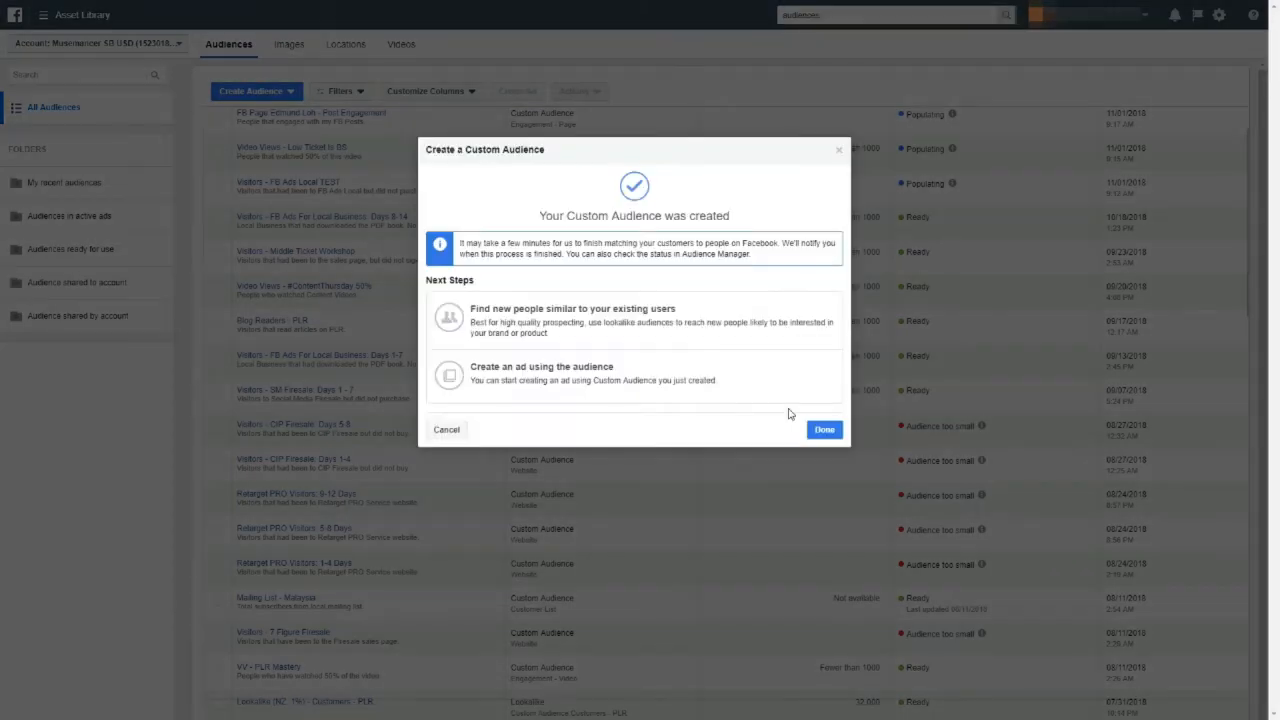
click(825, 437)
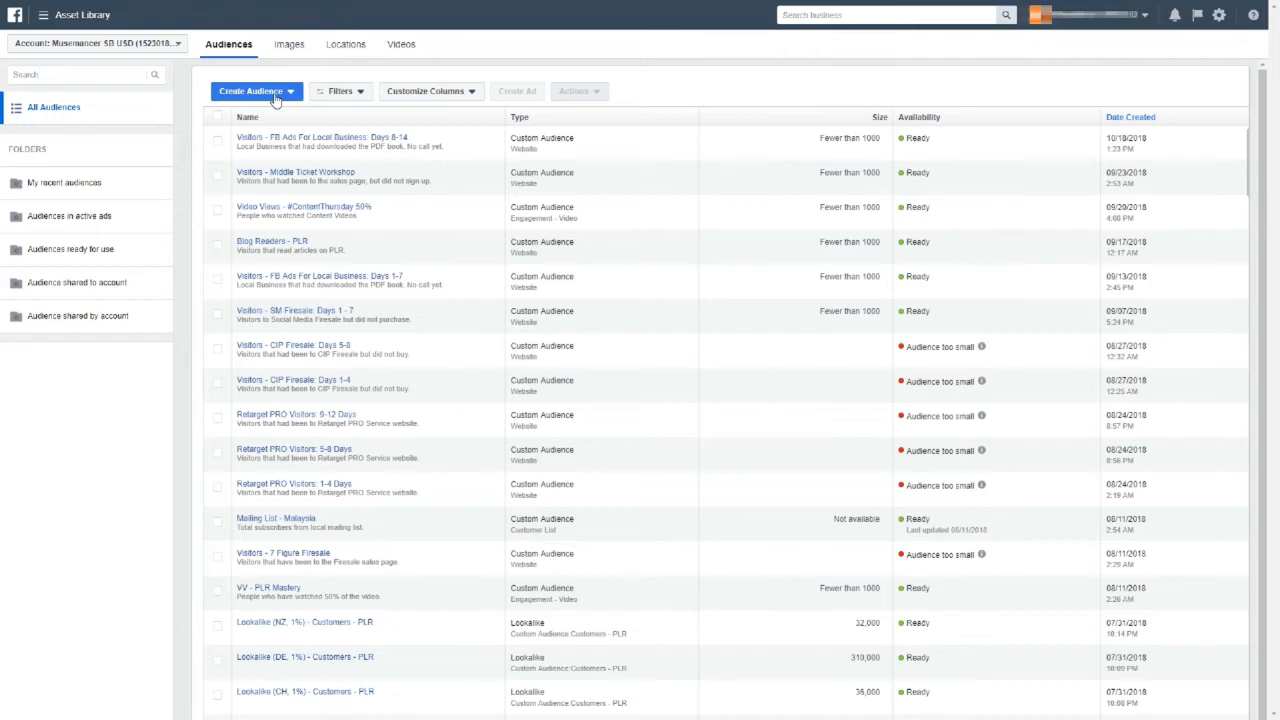
- Start a customer file custom audience that adds customers from your own file or pasted data
click(276, 98)
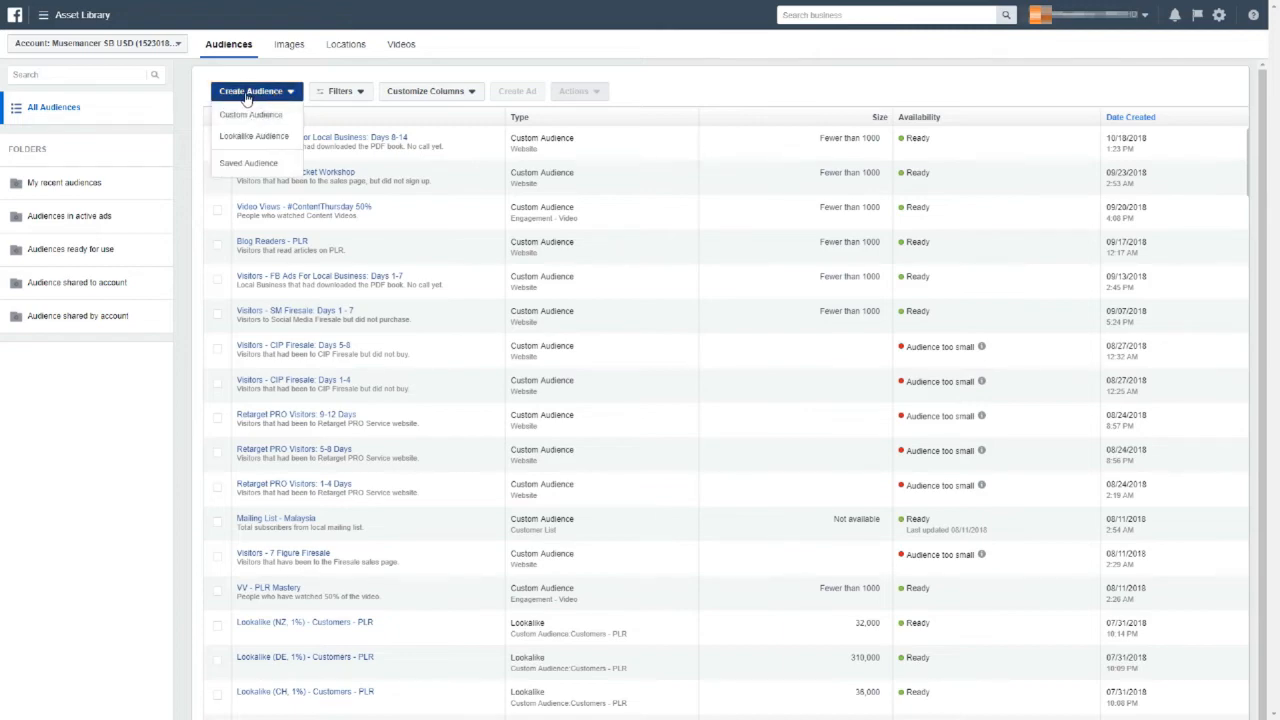
click(242, 116)
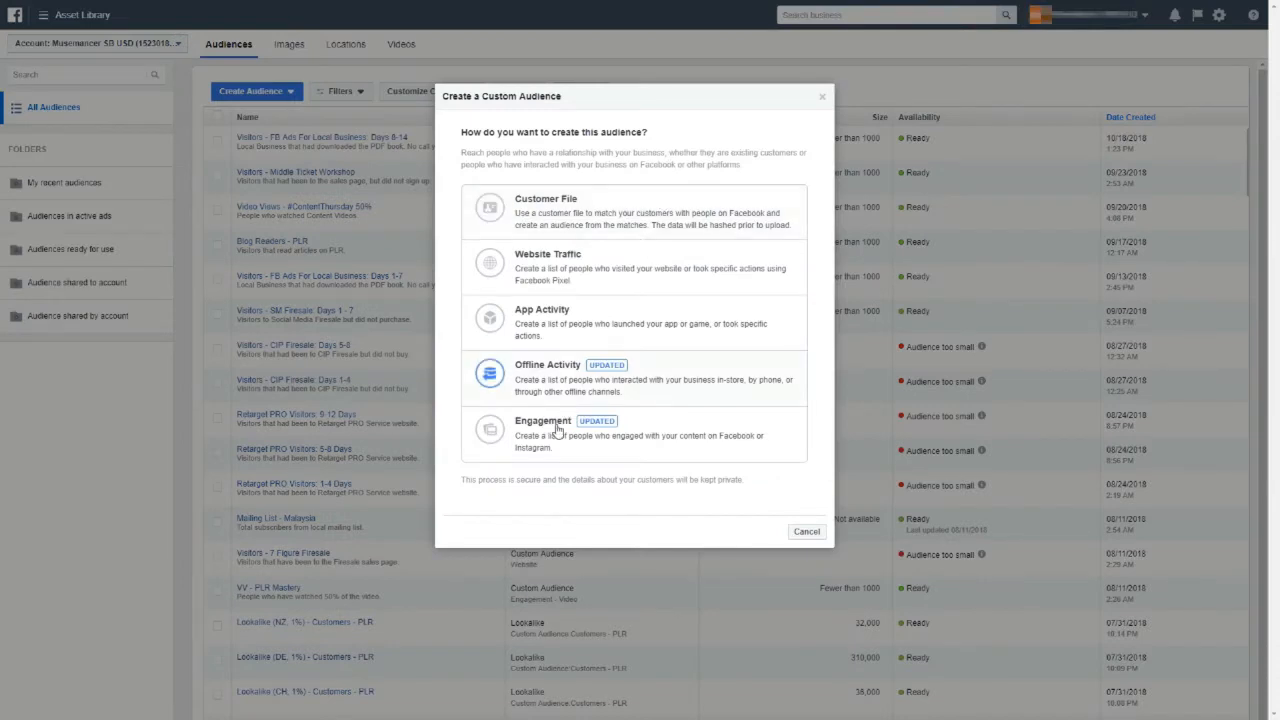
click(585, 212)
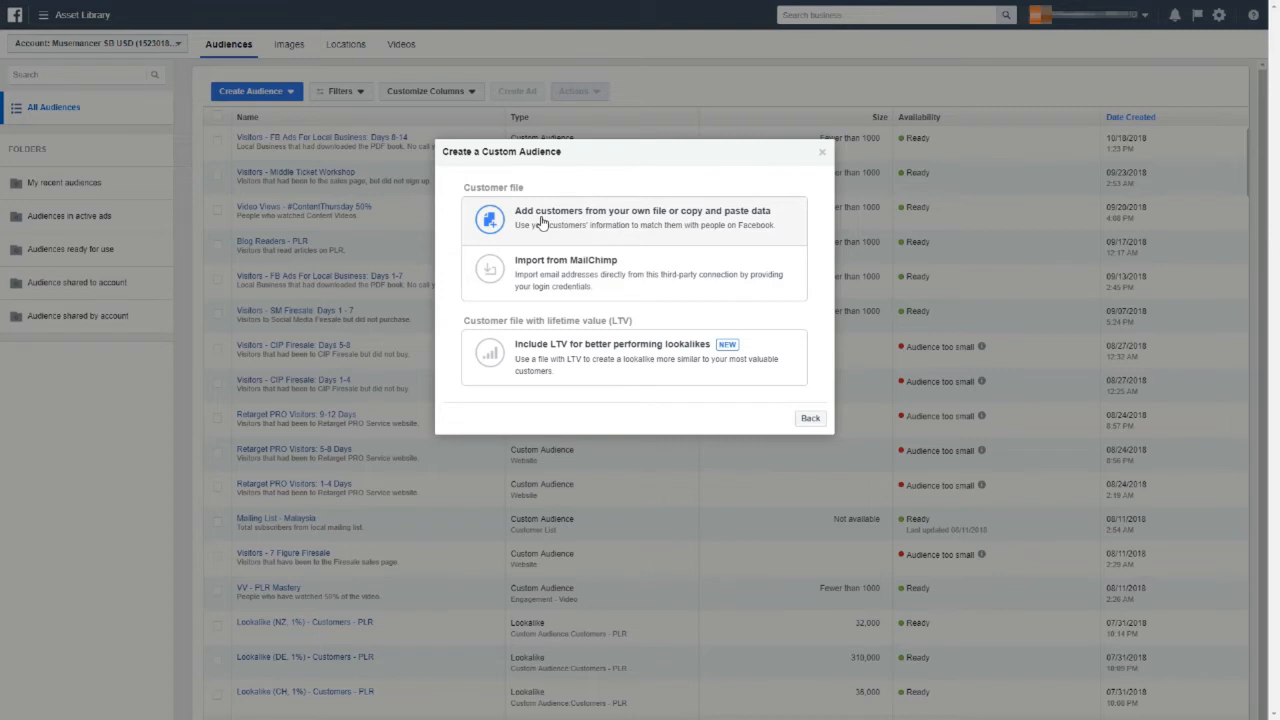
click(593, 229)
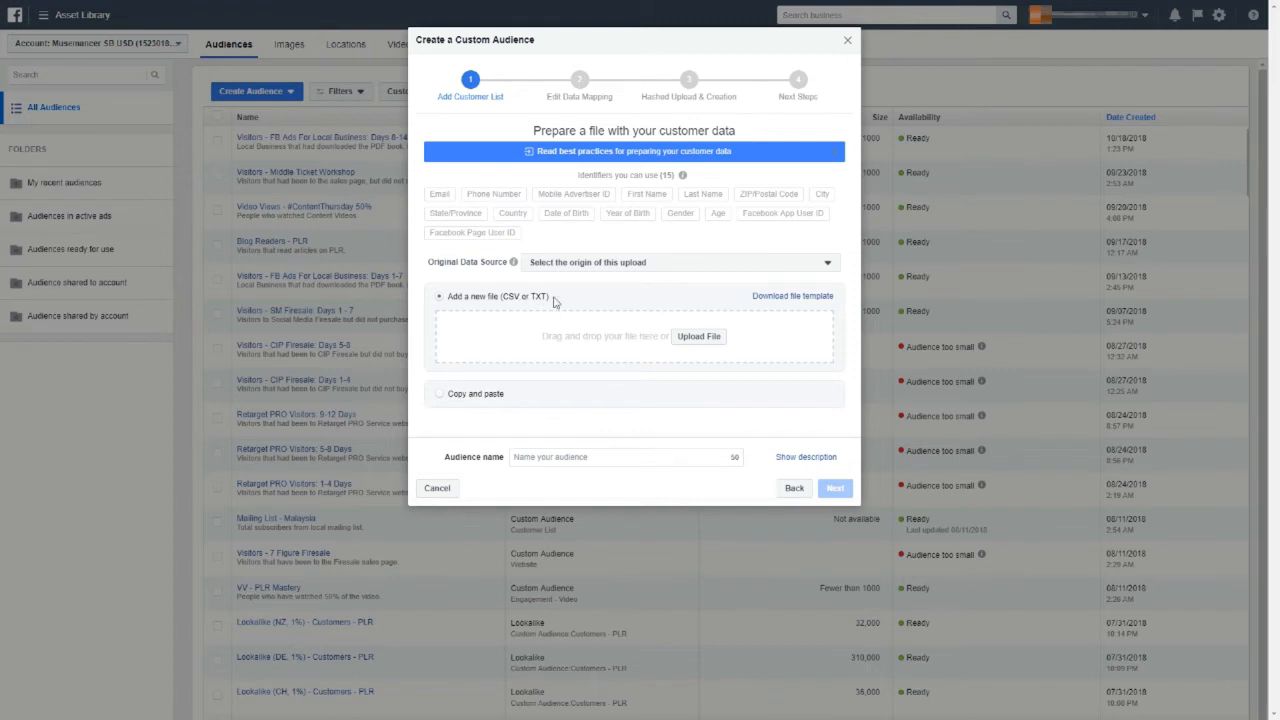
- Upload the CSV file 5bda9d3f-3280-45cb-9ce1-7e460a8000a1 from the Desktop as the customer list
click(692, 339)
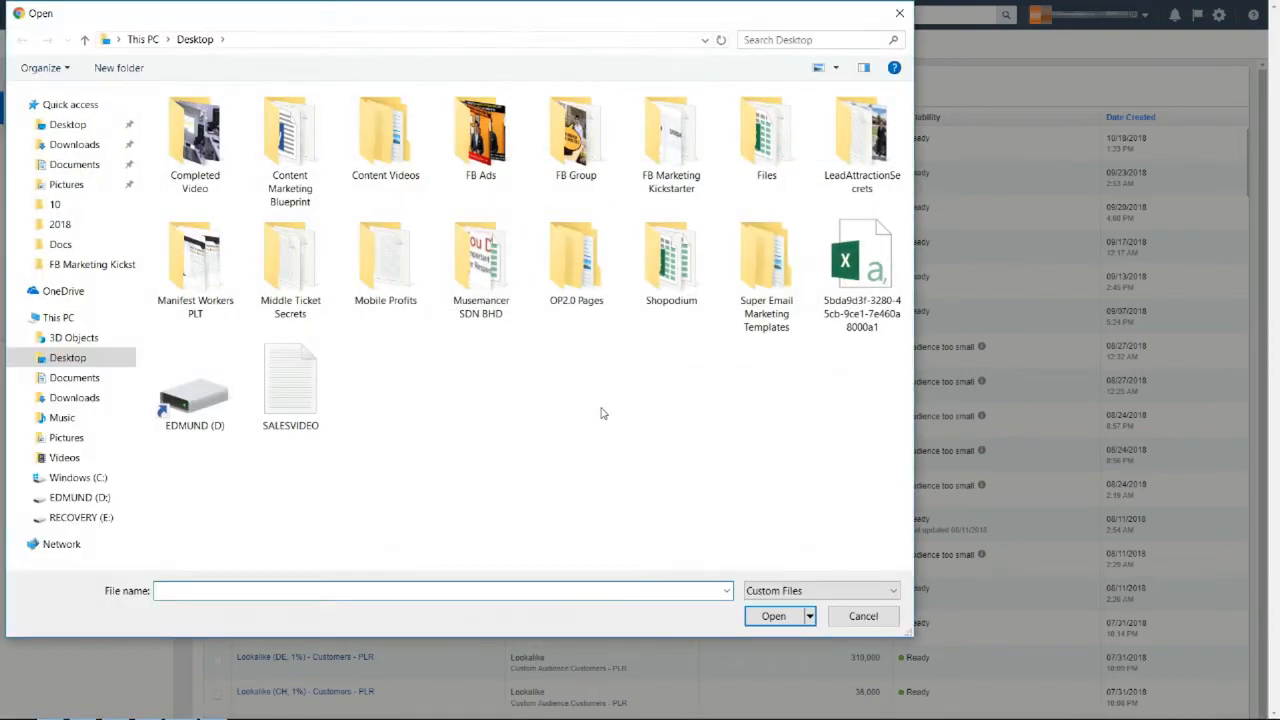
click(860, 322)
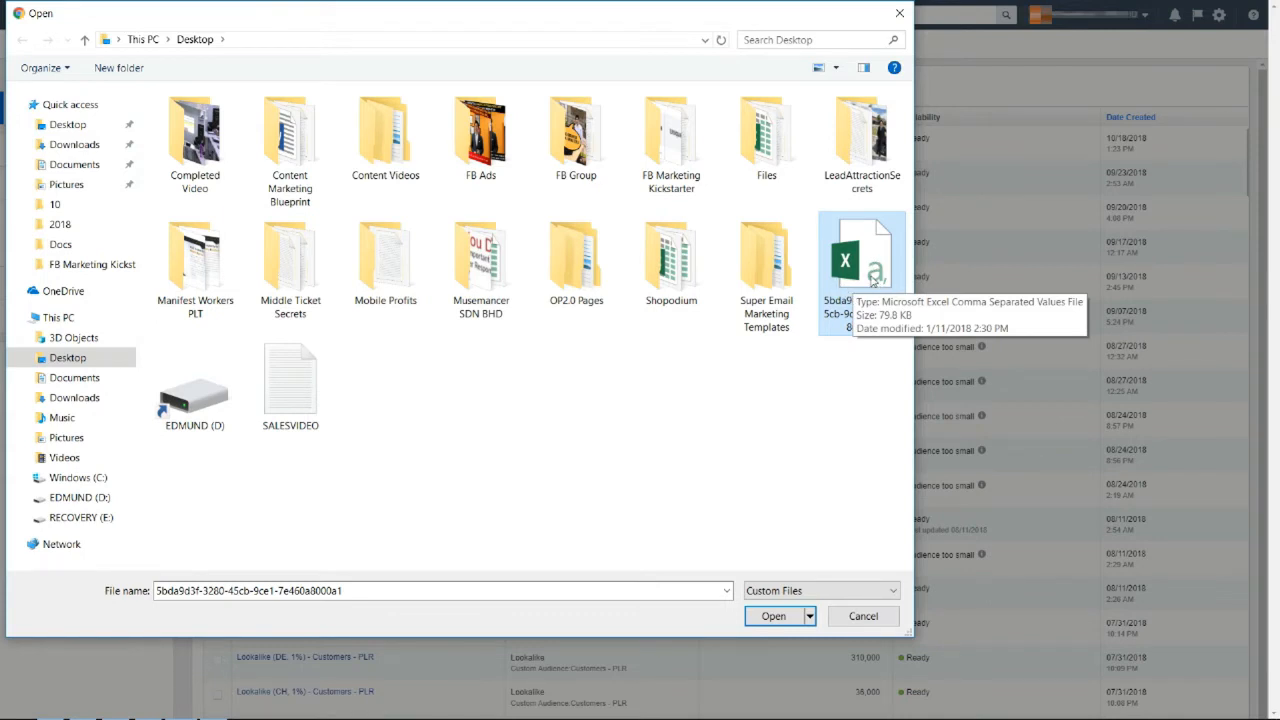
double_click(873, 275)
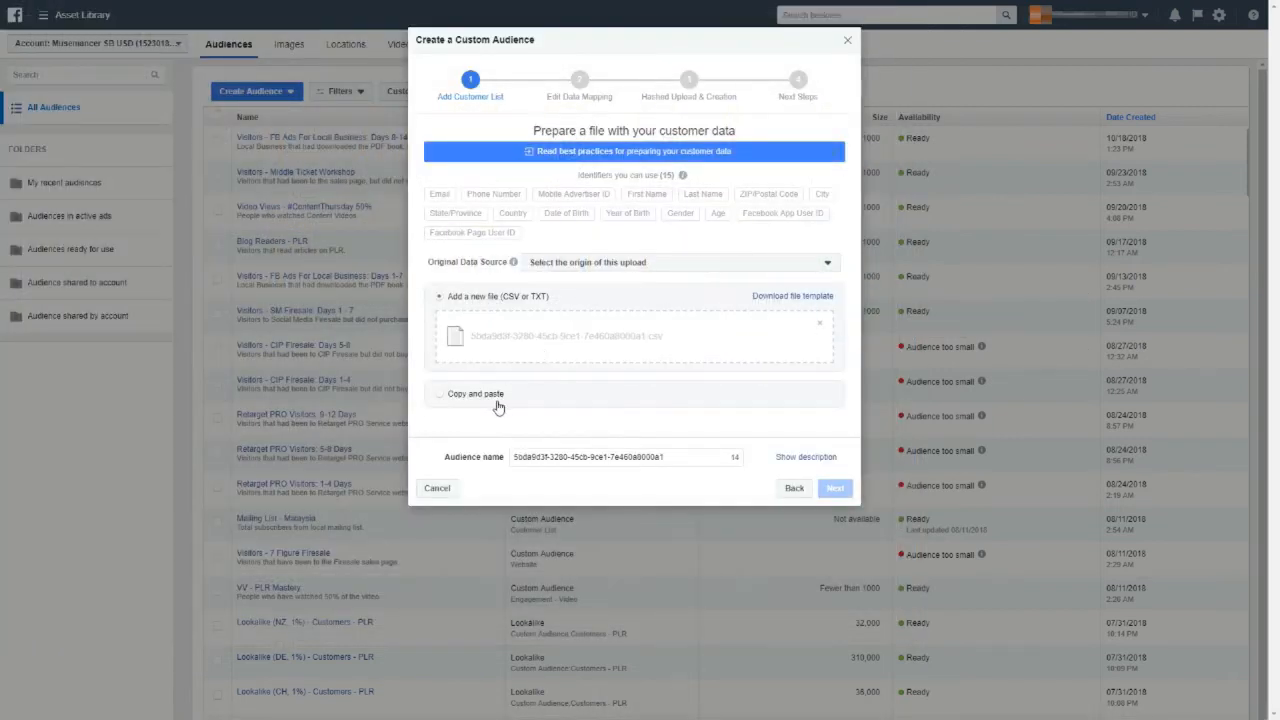
- Replace the customer list's audience name with "Subscribers - FB Ads Local"
drag(664, 457, 512, 480)
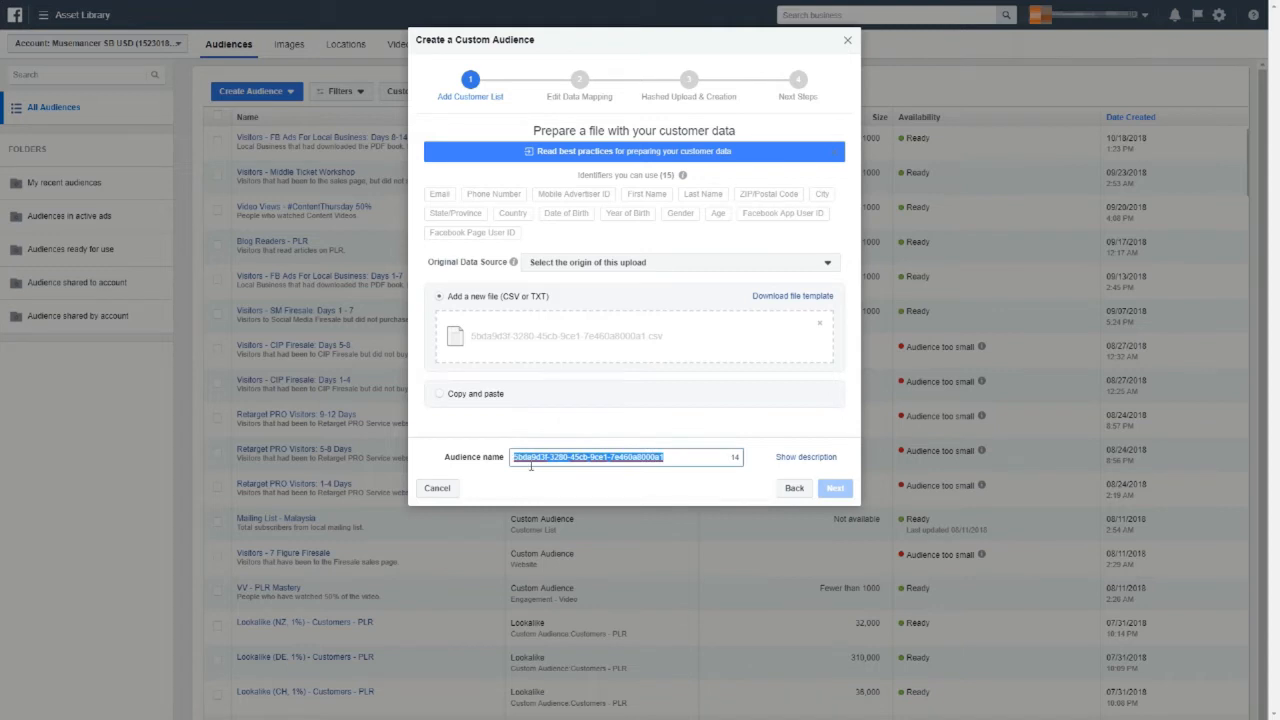
key(BackSpace)
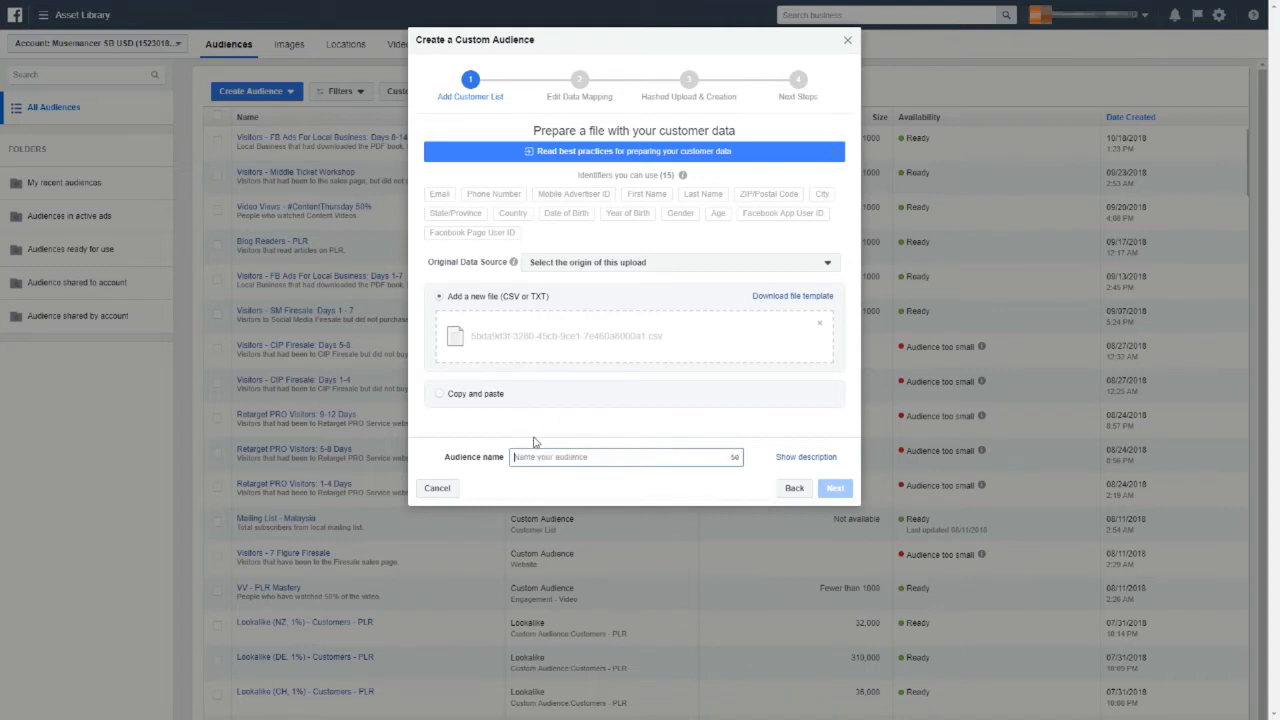
text(Subscrier)
text(bers - FB Ads )
text(Local)
- Add the description "People that subscribed to FB Ads Local (Malaysia)." to the customer list audience
click(792, 458)
click(662, 487)
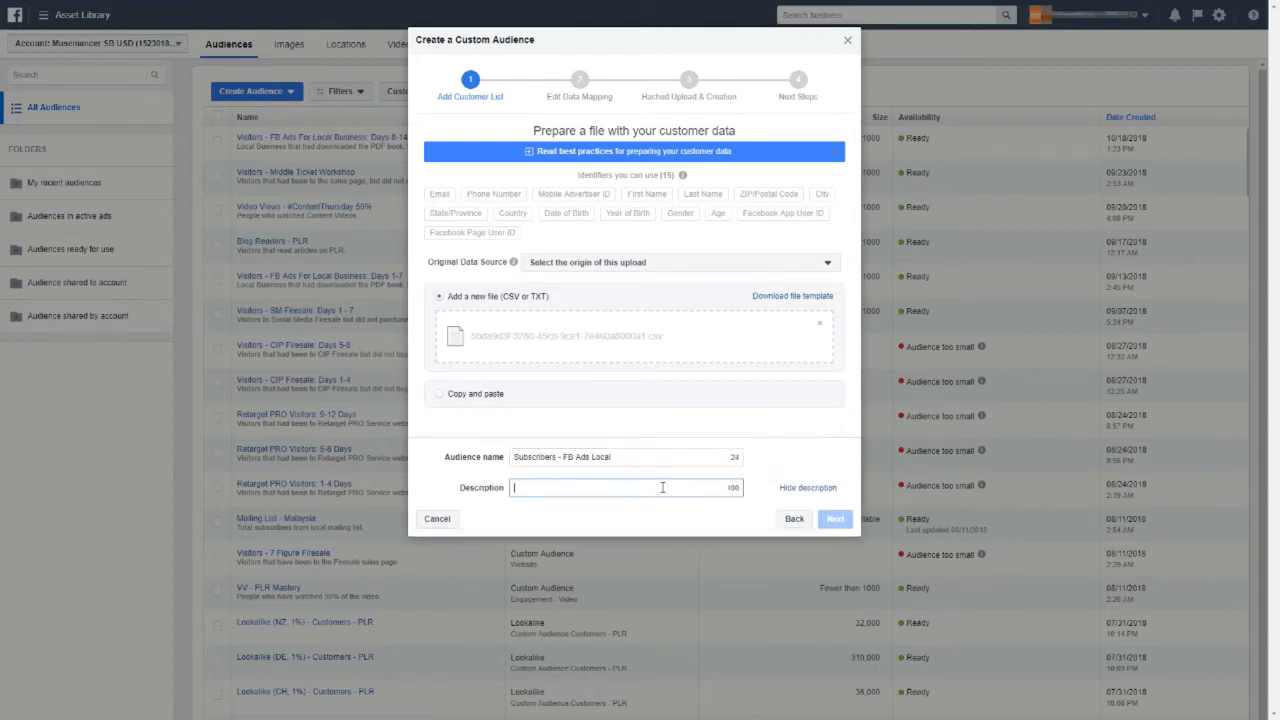
text(People that subscribed to FB Ads Local (Malaysia))
click(775, 451)
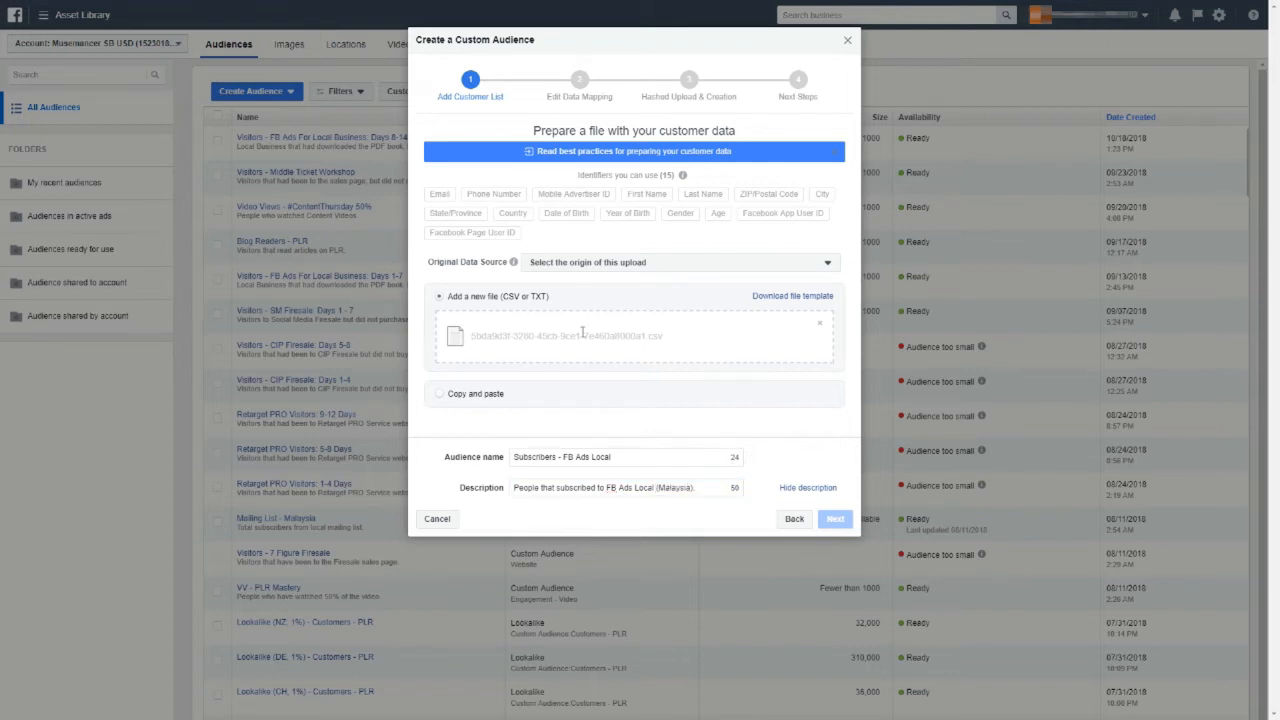
- Set the original data source to "Directly from customers" and continue to the data mapping
click(565, 266)
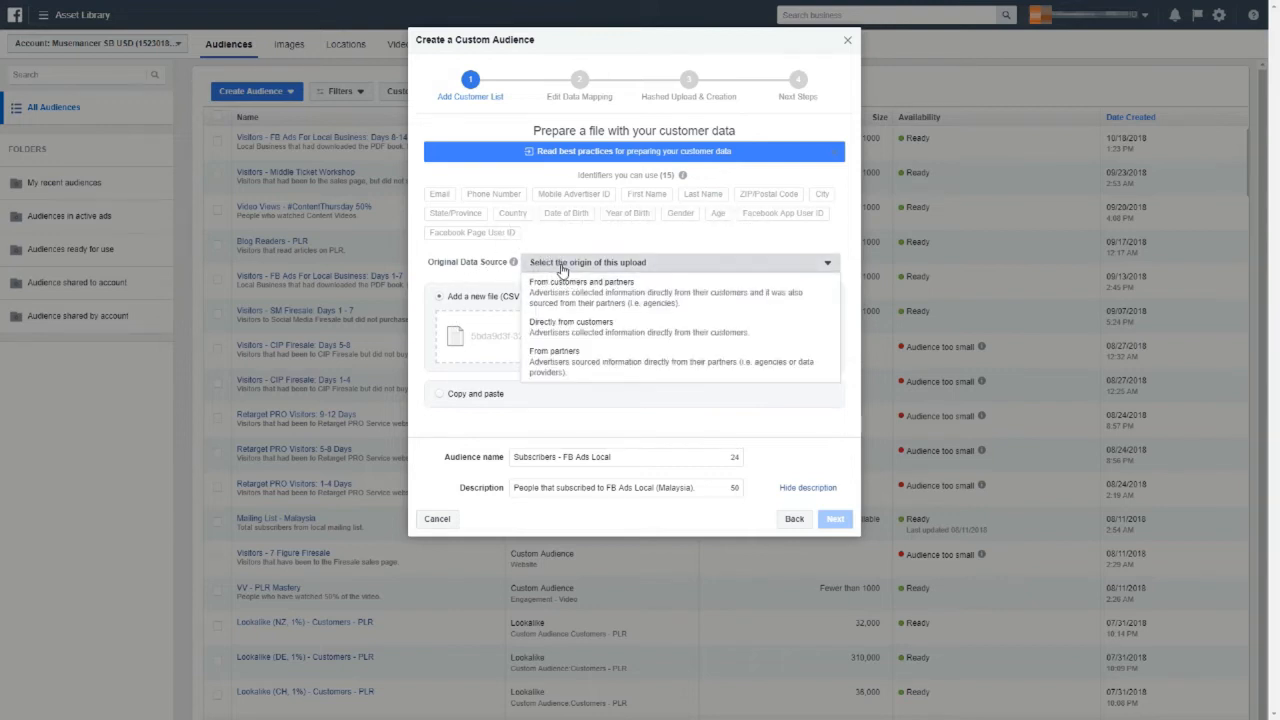
click(580, 326)
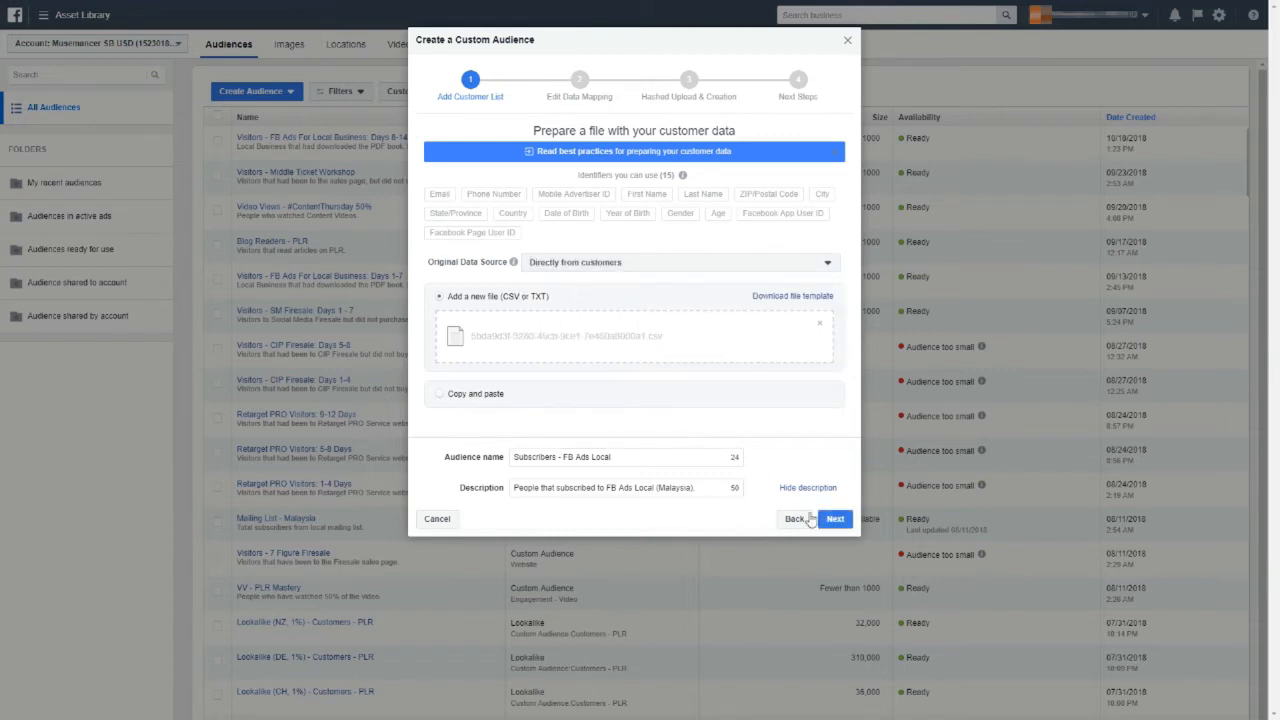
click(828, 522)
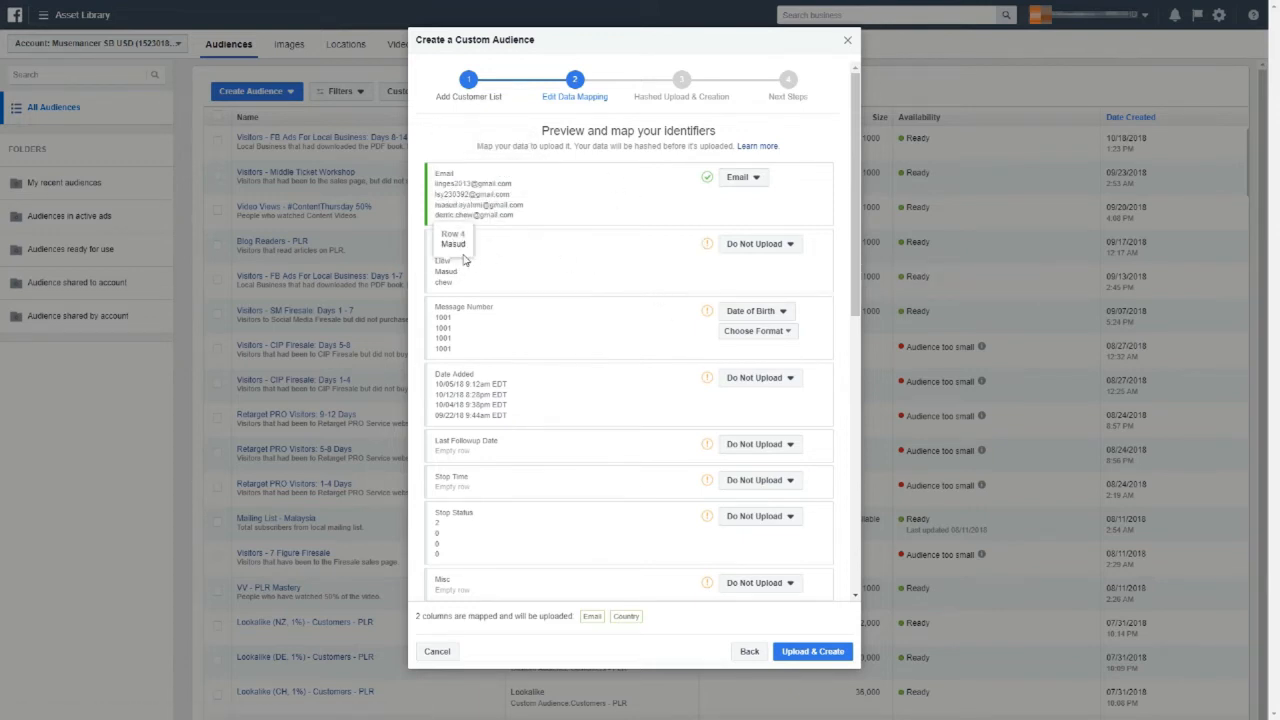
- Map the Name column to First Name and set the Message Number column to Do Not Upload
click(742, 248)
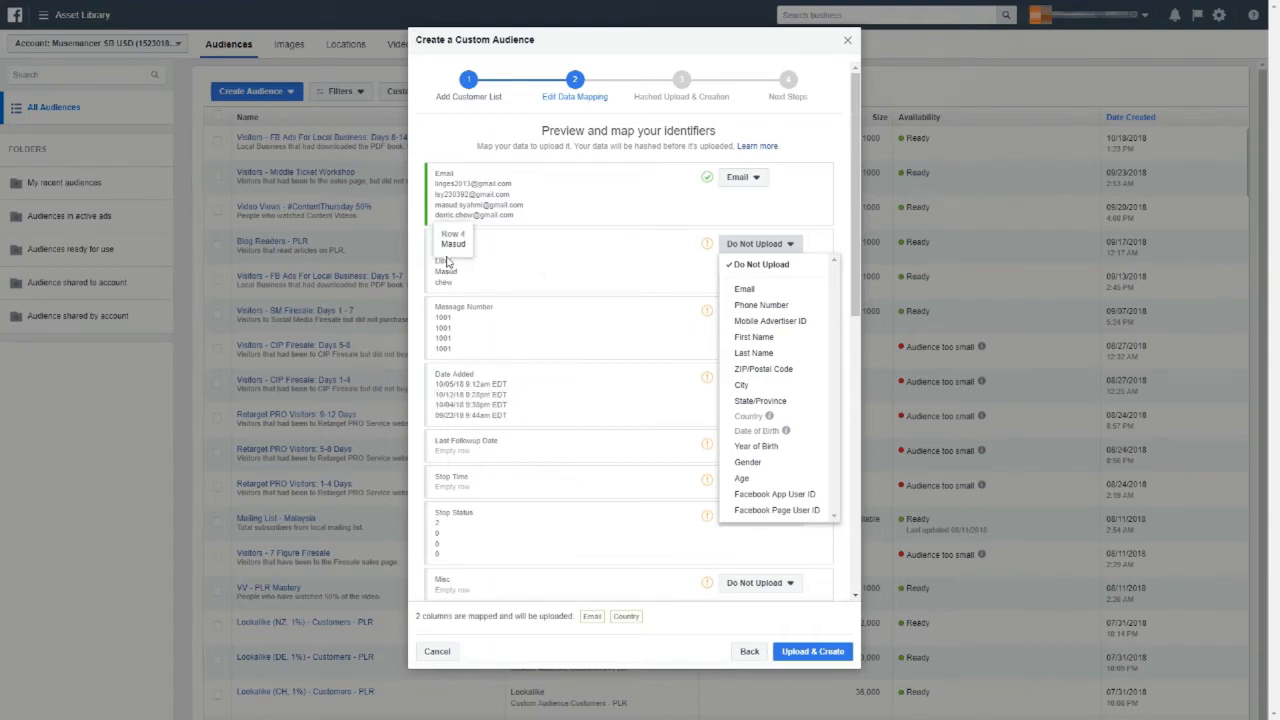
click(755, 337)
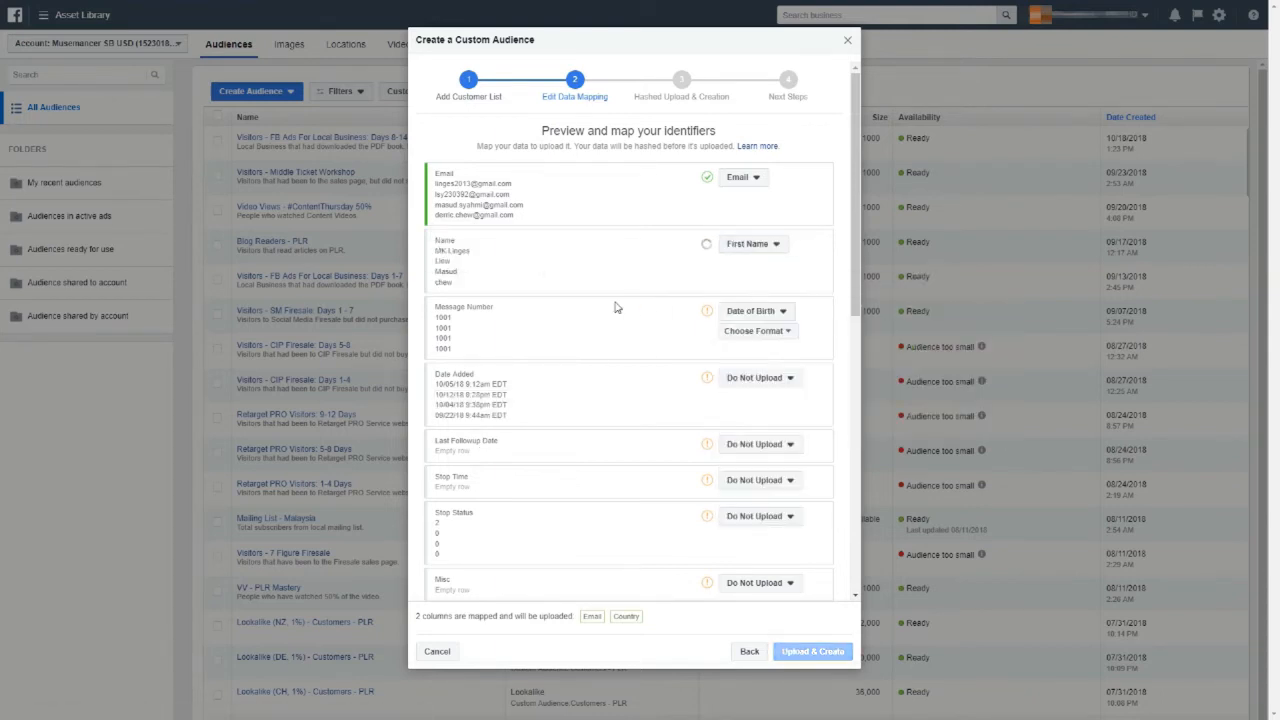
click(745, 312)
click(759, 334)
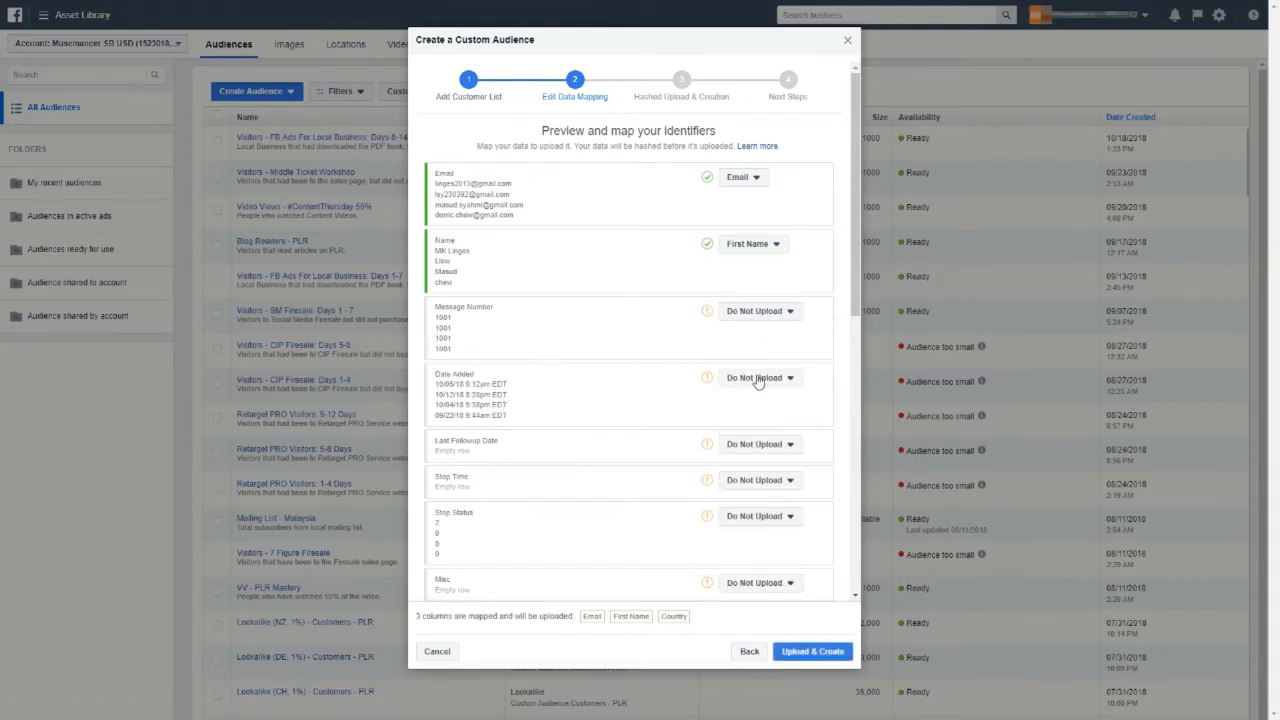
- Check the identifier options for the Date Added, IP Address and Web Form URL columns without changing their mapping
click(757, 378)
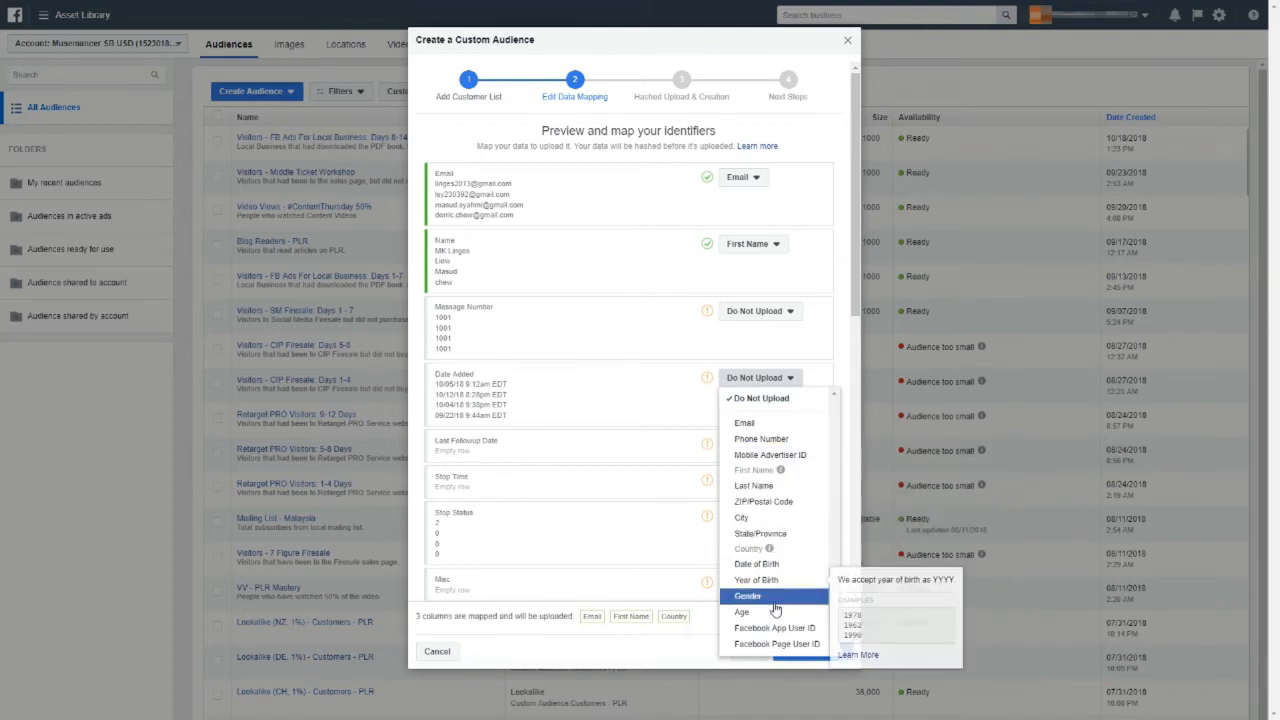
click(653, 416)
scroll(662, 419, down, 1)
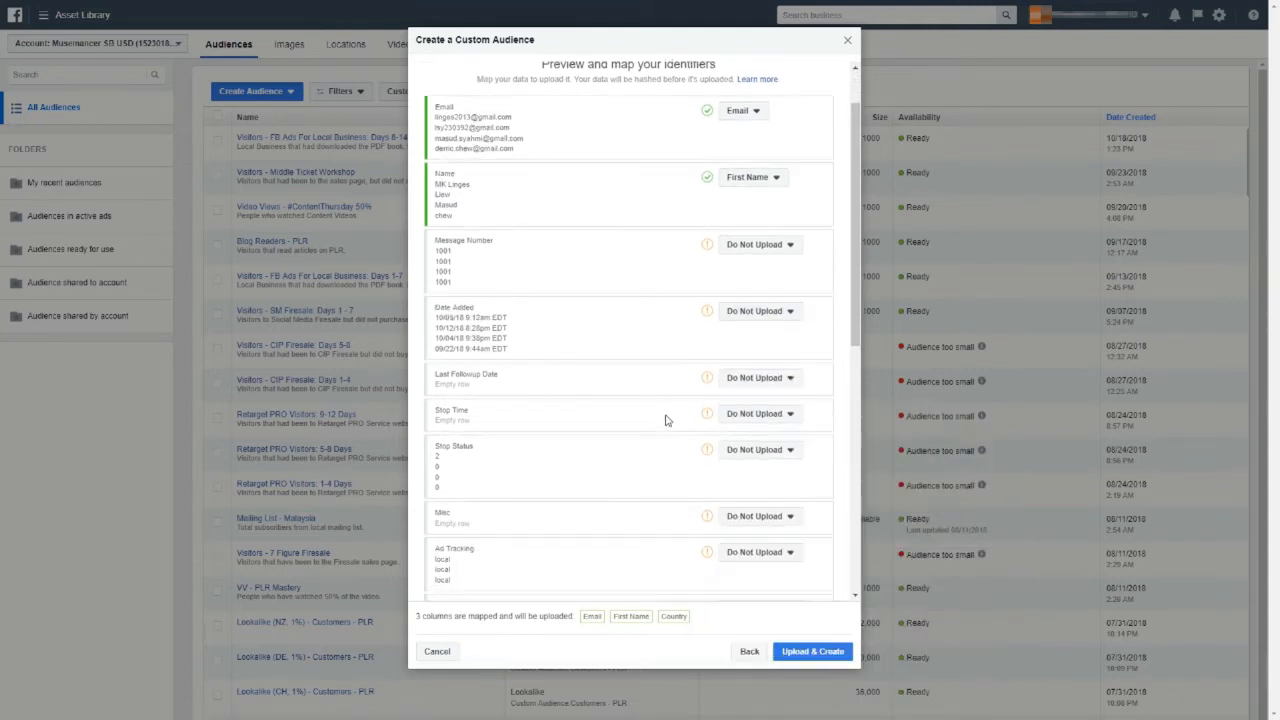
scroll(665, 420, down, 4)
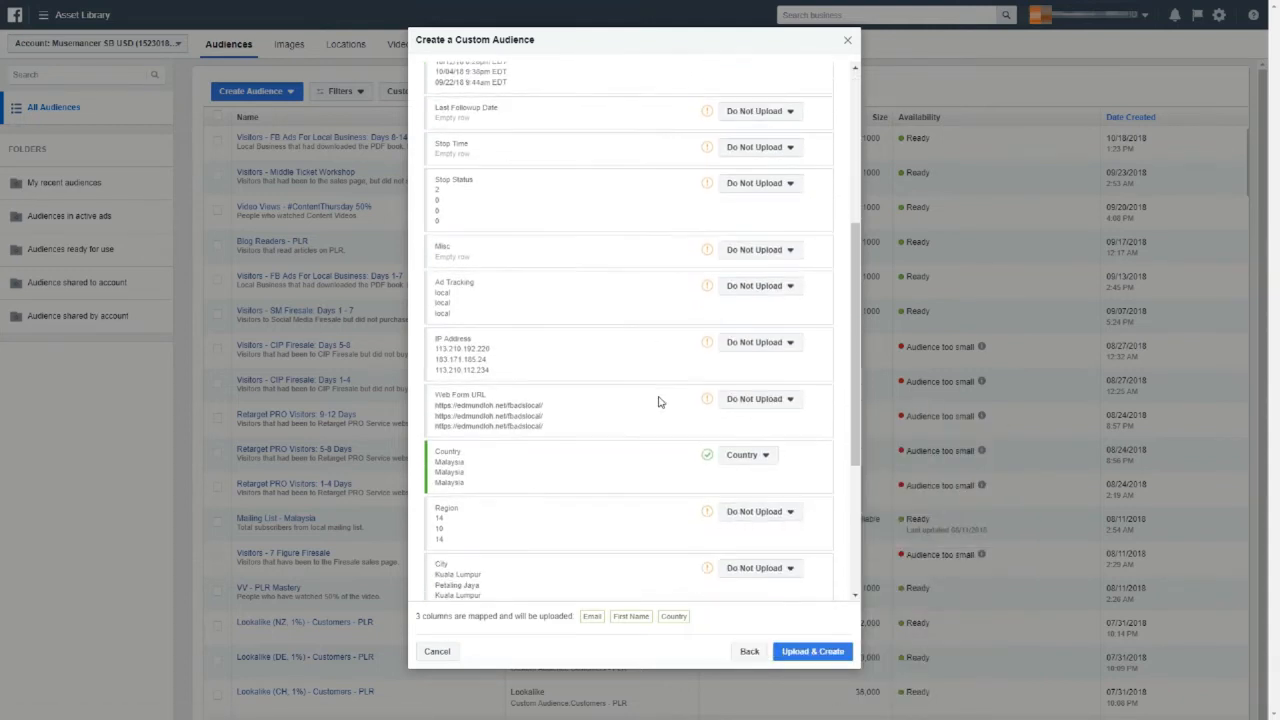
click(740, 343)
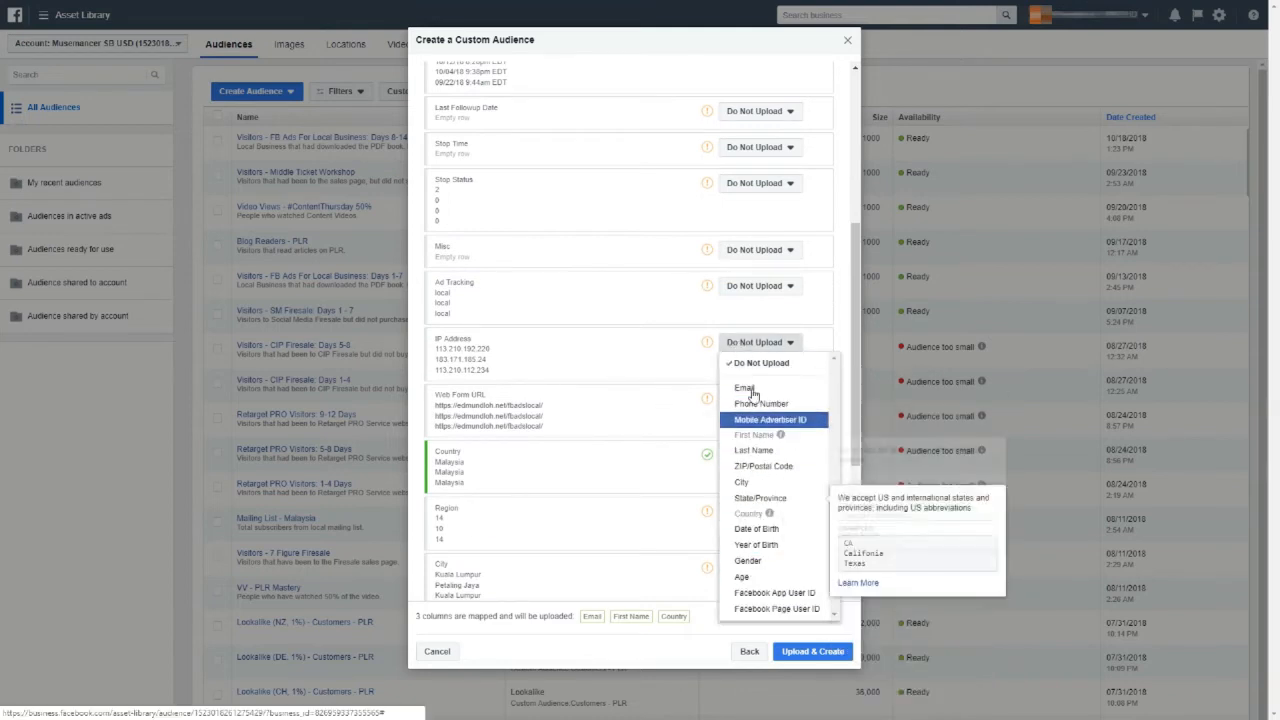
click(603, 350)
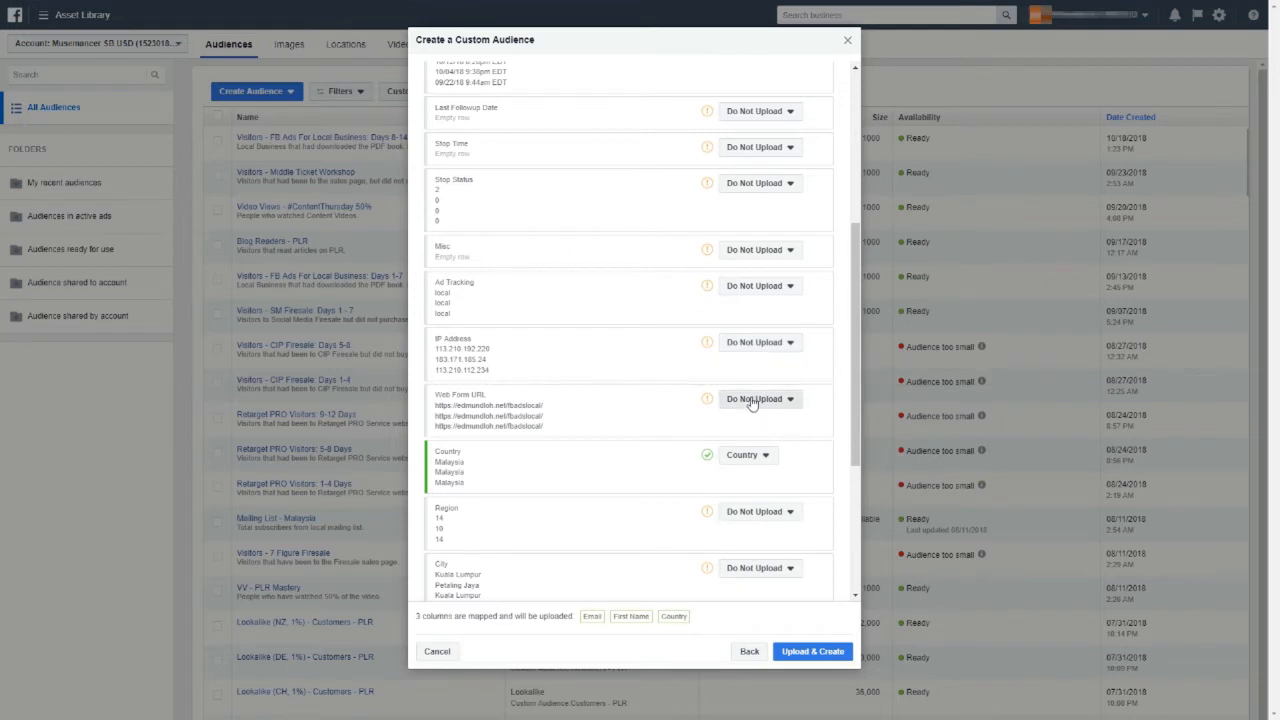
click(752, 400)
click(641, 455)
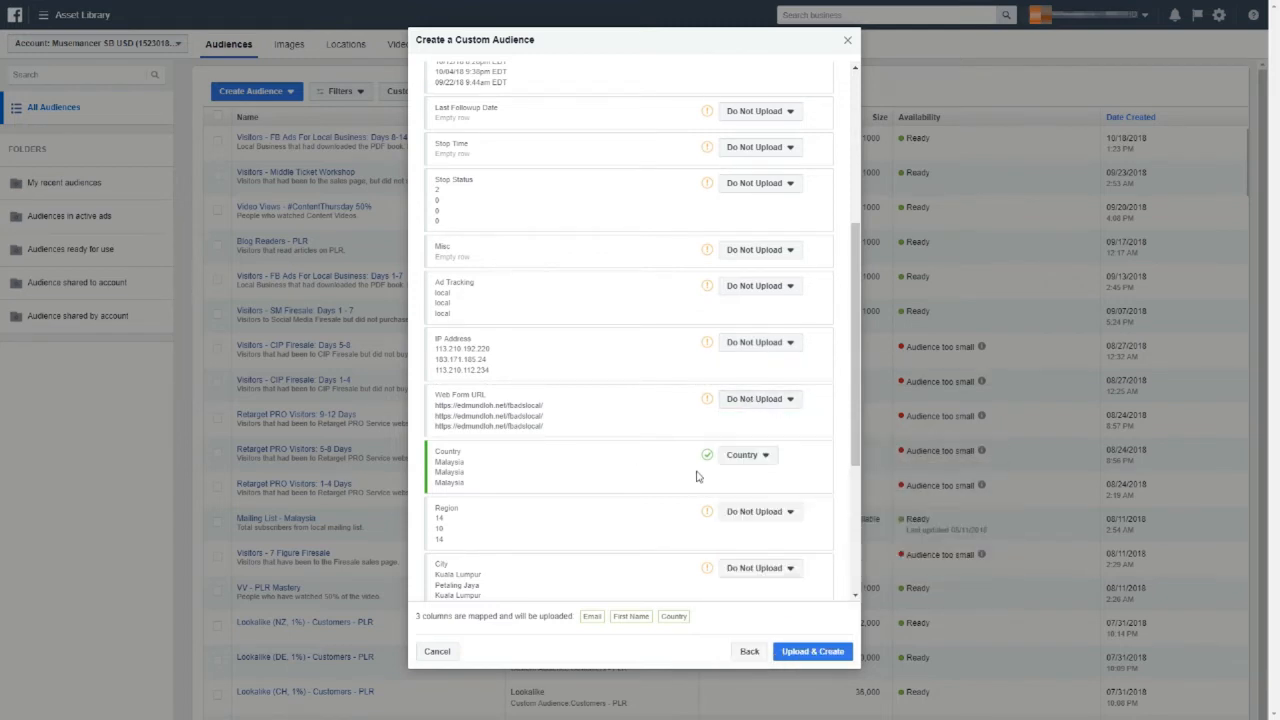
- Map the City column to City and the Postal Code column to ZIP/Postal Code
scroll(748, 466, down, 3)
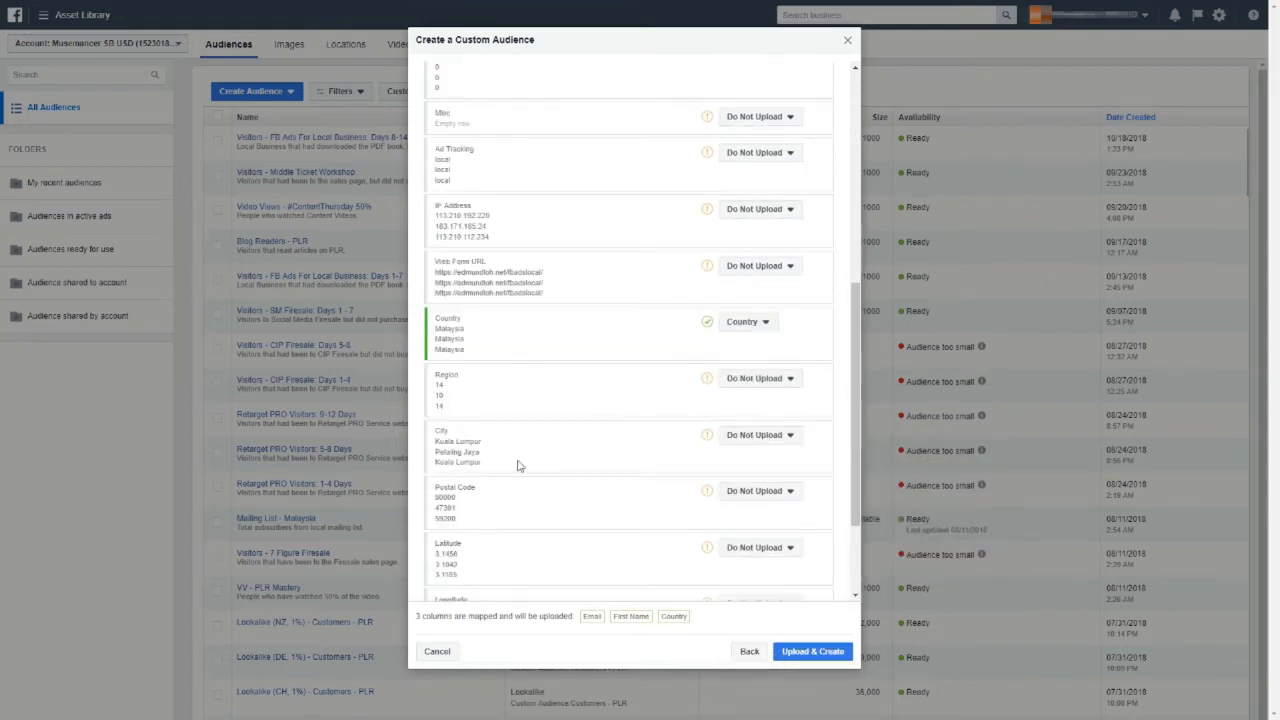
click(758, 435)
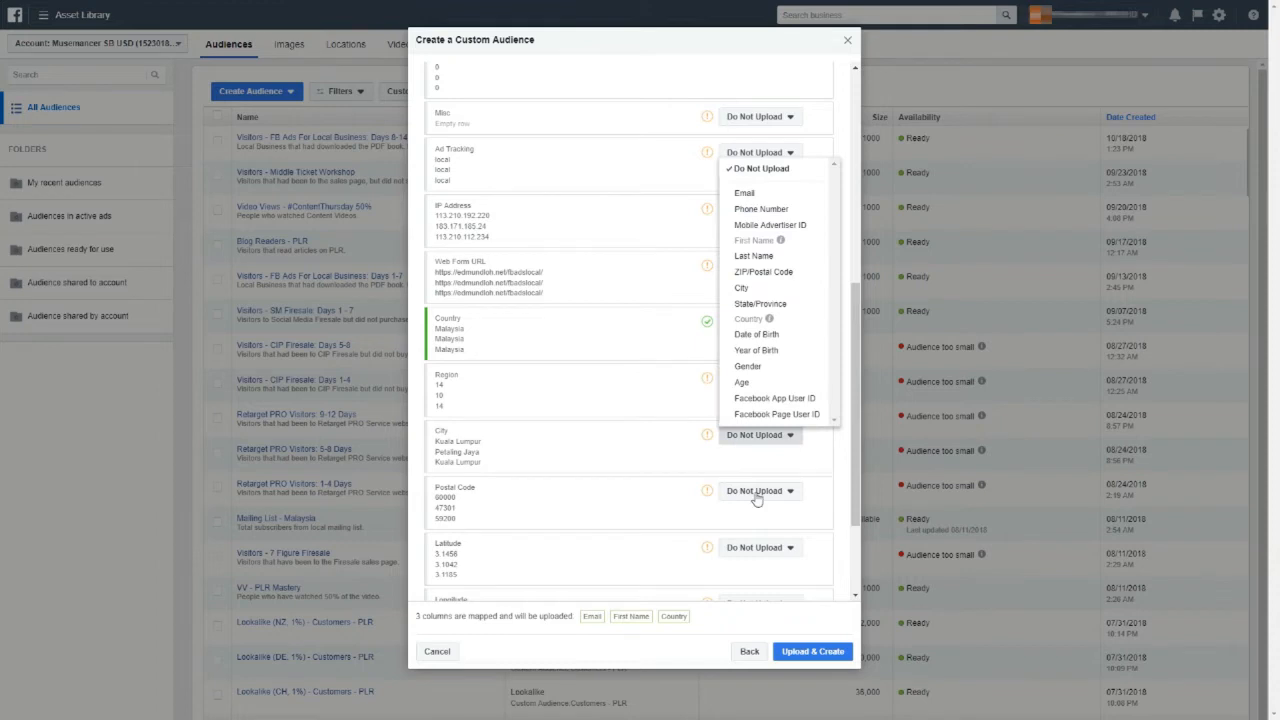
click(774, 289)
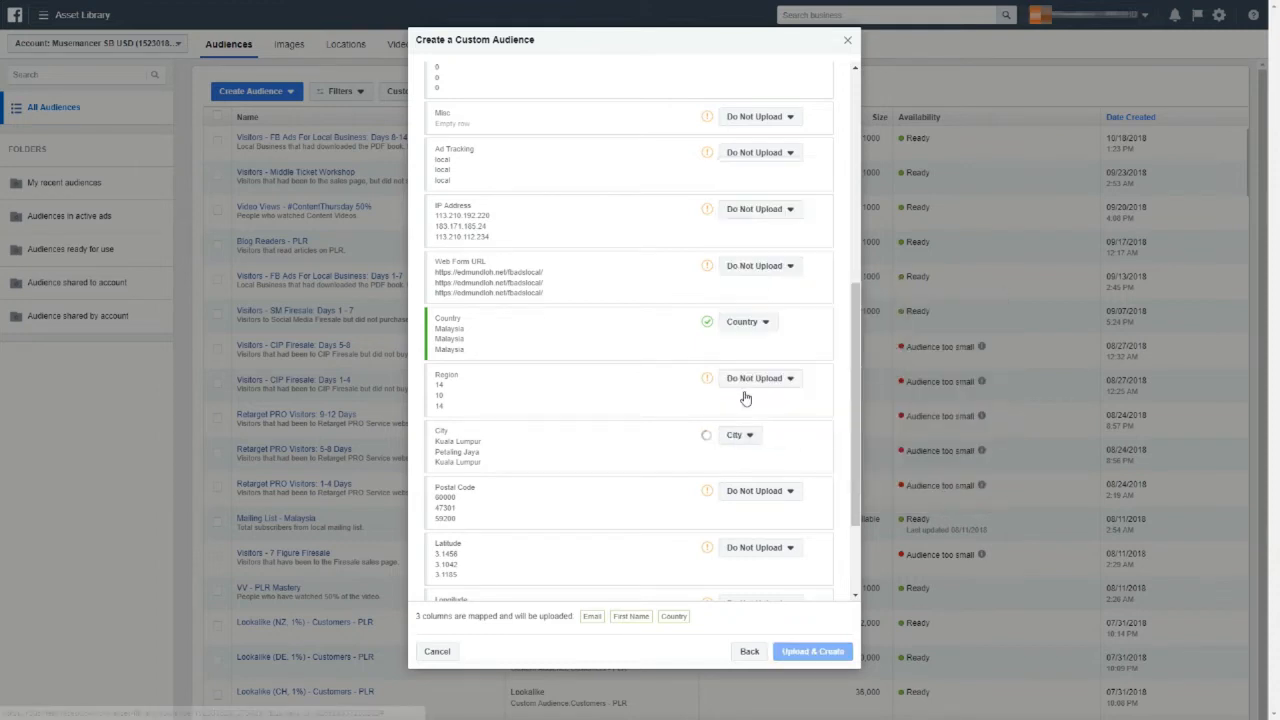
scroll(583, 408, down, 3)
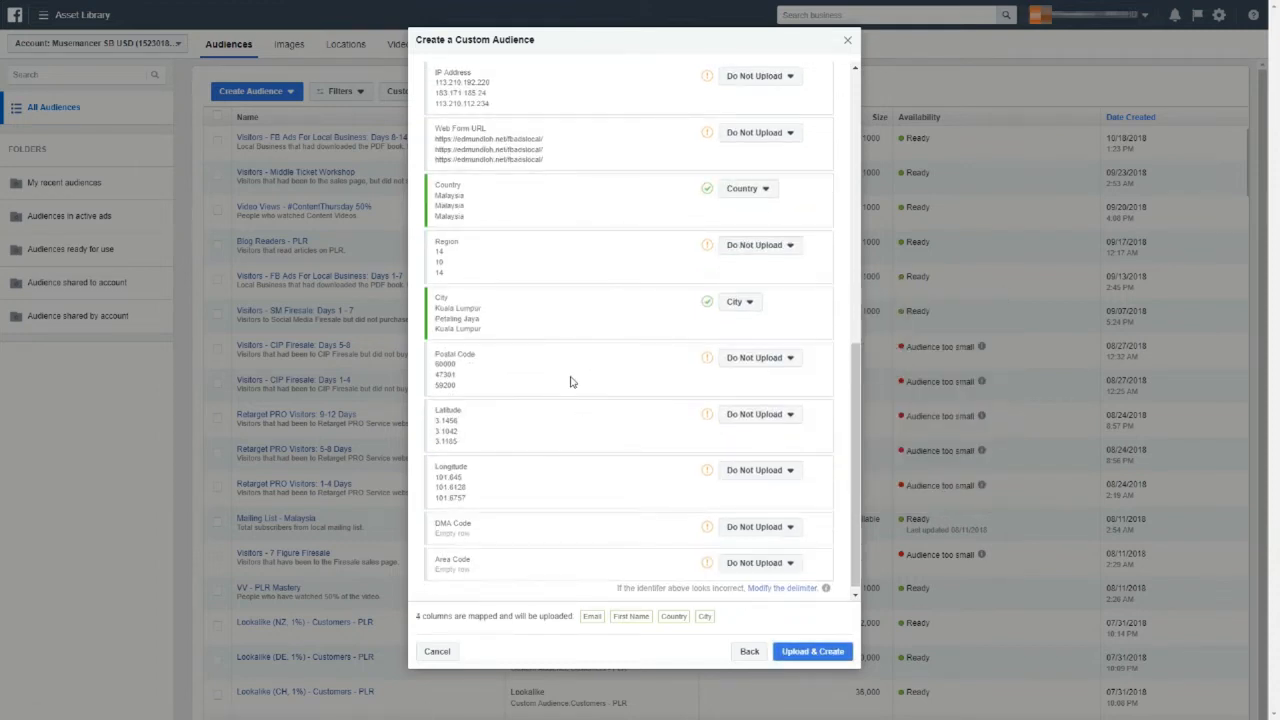
click(745, 360)
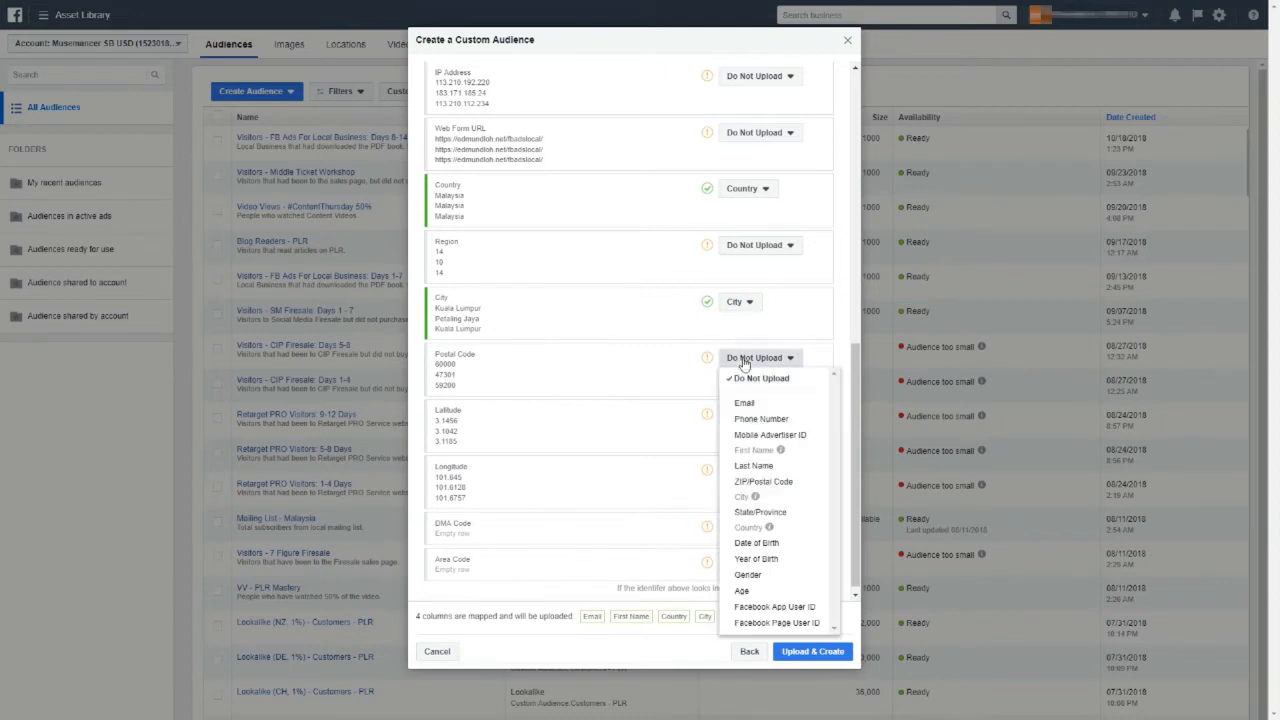
click(763, 481)
- Review the column mappings, then upload the customer list and finish creating the audience
scroll(642, 411, down, 1)
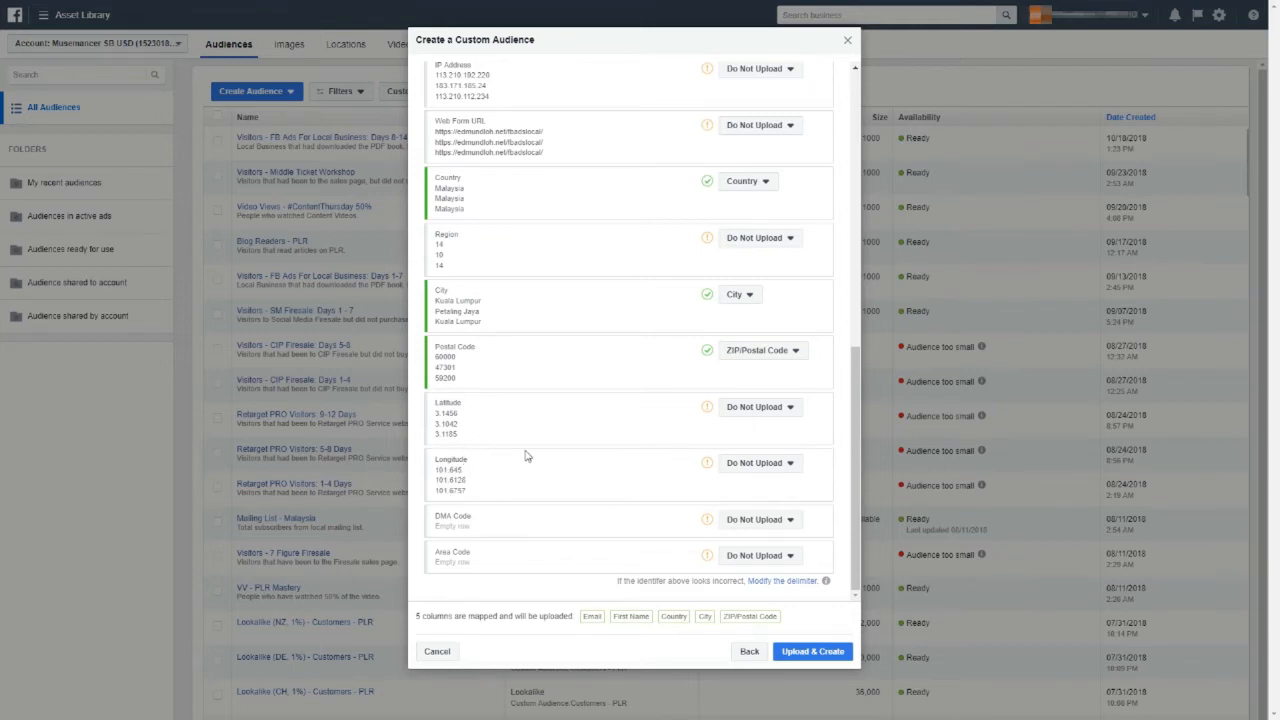
scroll(755, 380, up, 1)
scroll(762, 370, up, 4)
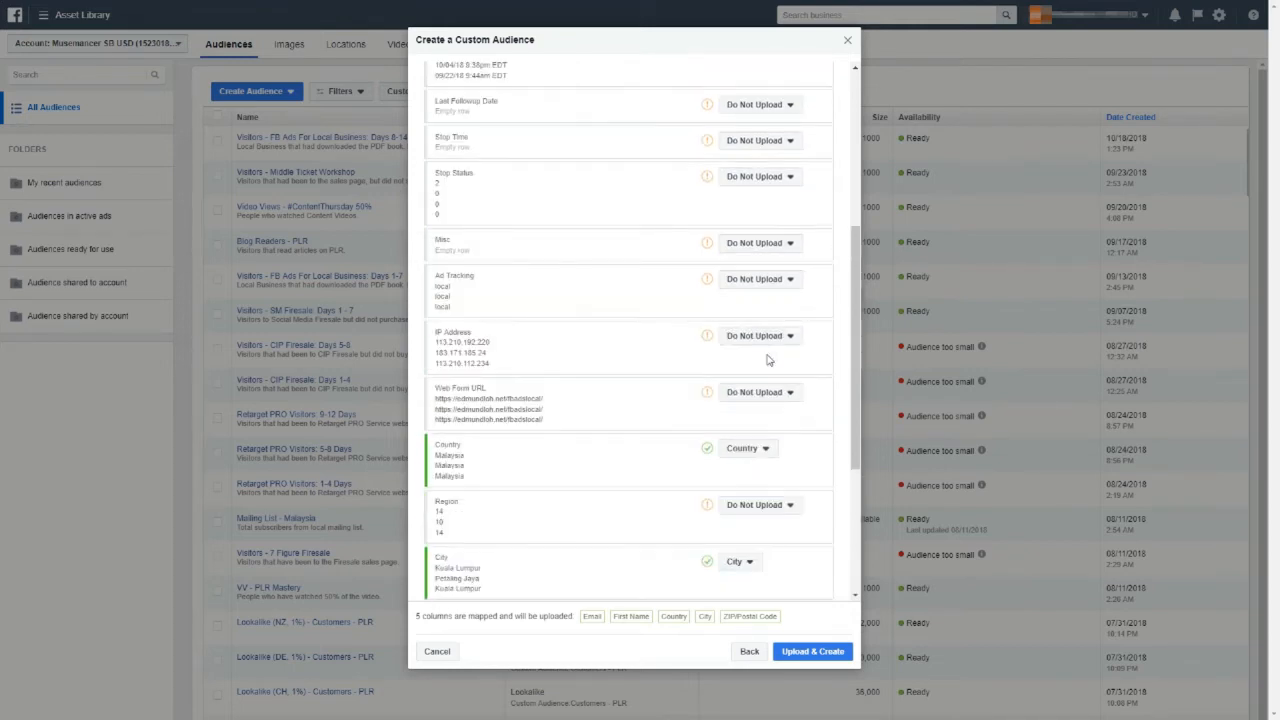
scroll(680, 330, down, 4)
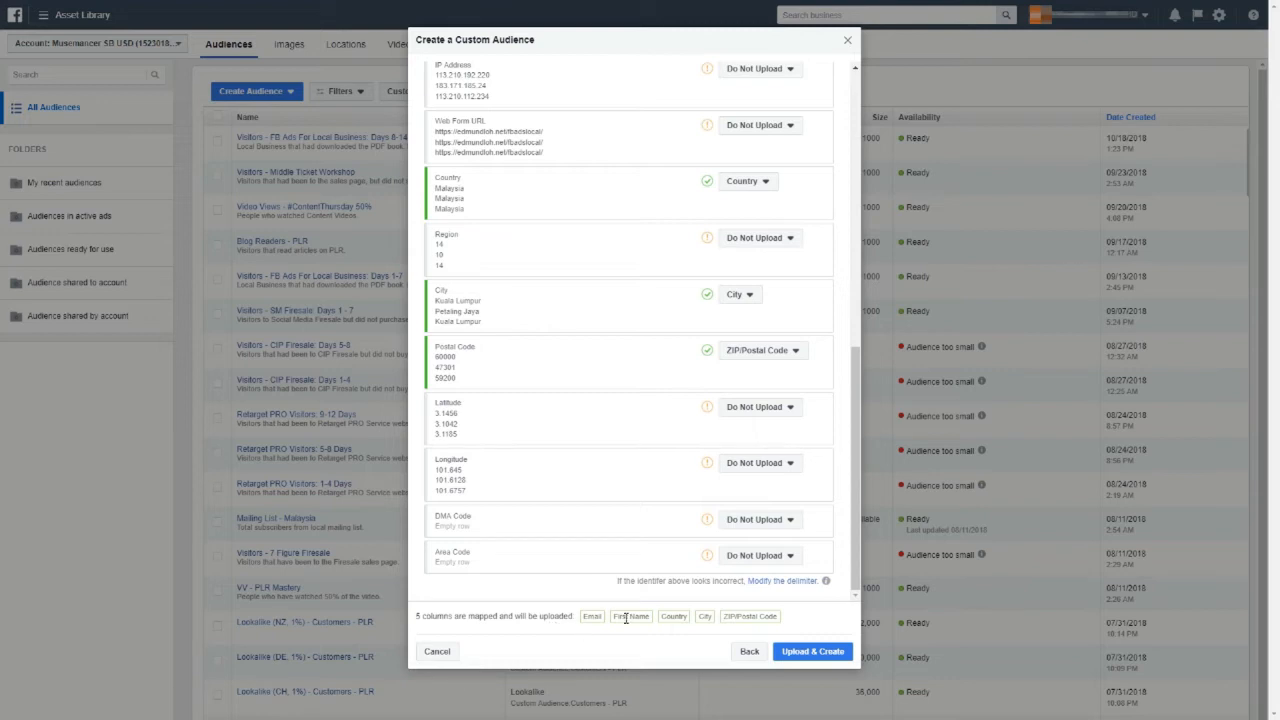
click(810, 651)
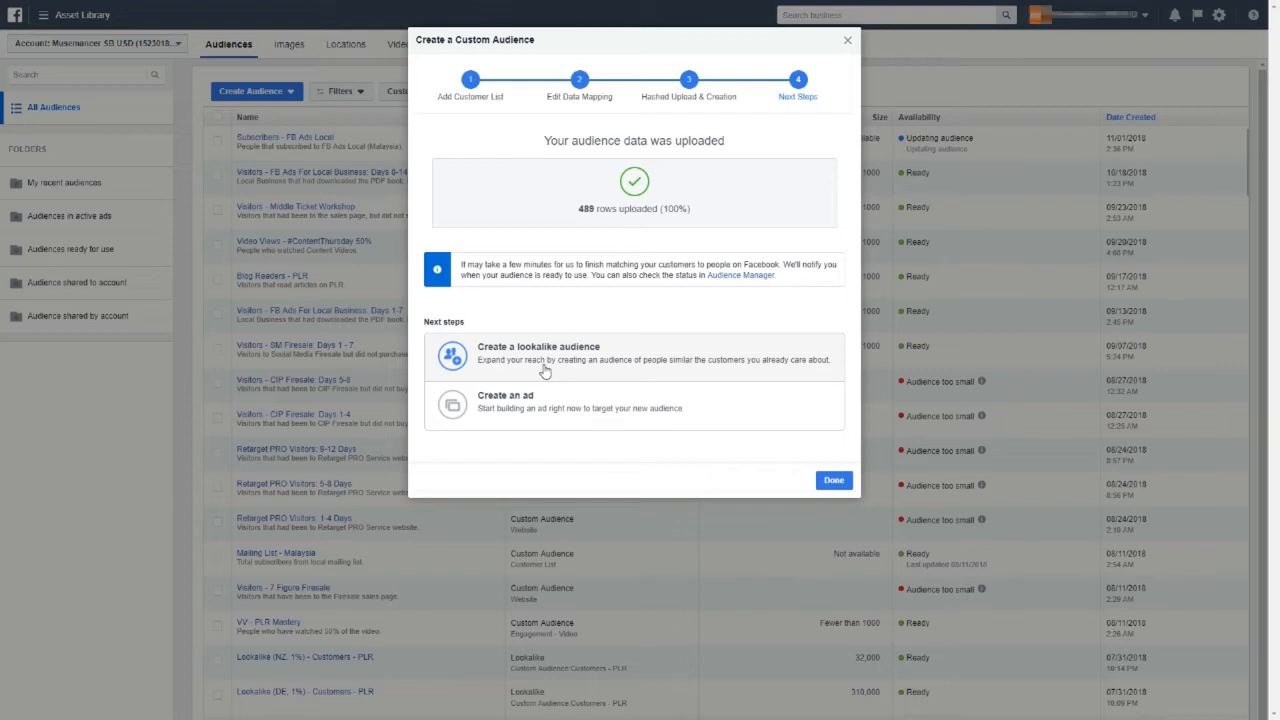
click(831, 482)
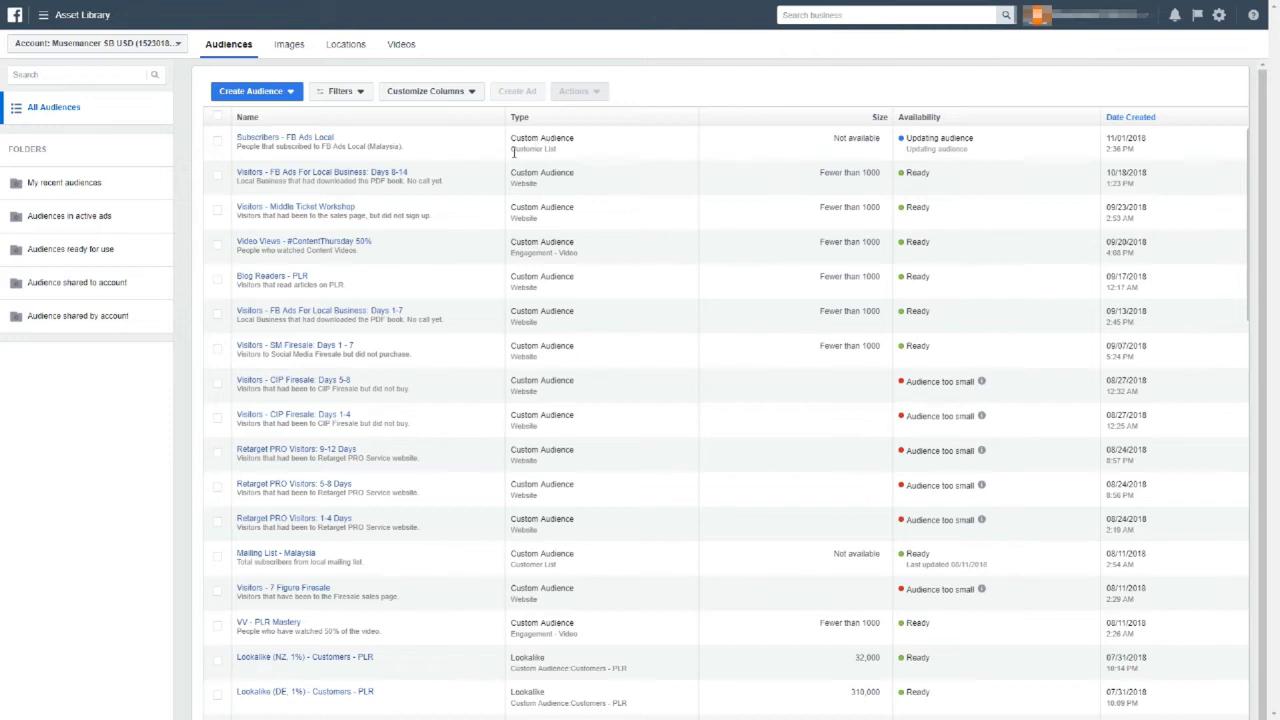
- Select the "Lookalike (NZ, 1%) - Customers - PLR" audience and open its details
mouse_move(297, 145)
click(217, 141)
click(217, 141)
click(217, 660)
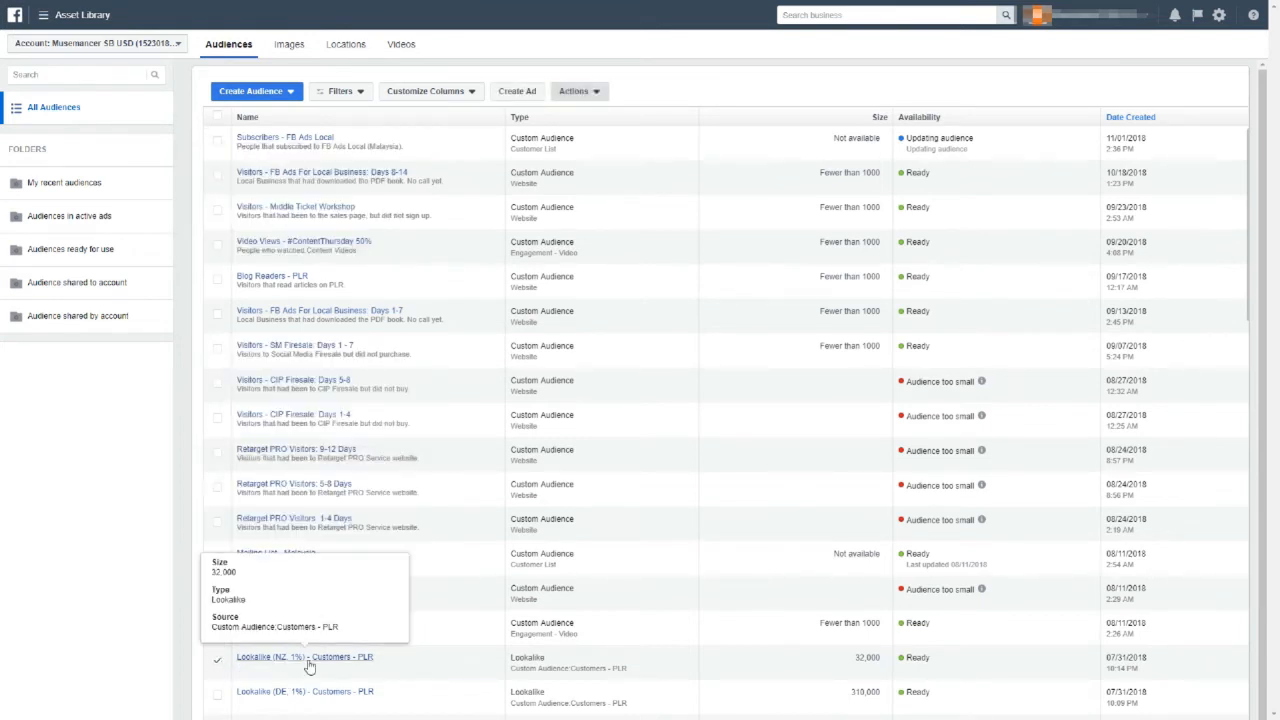
click(307, 662)
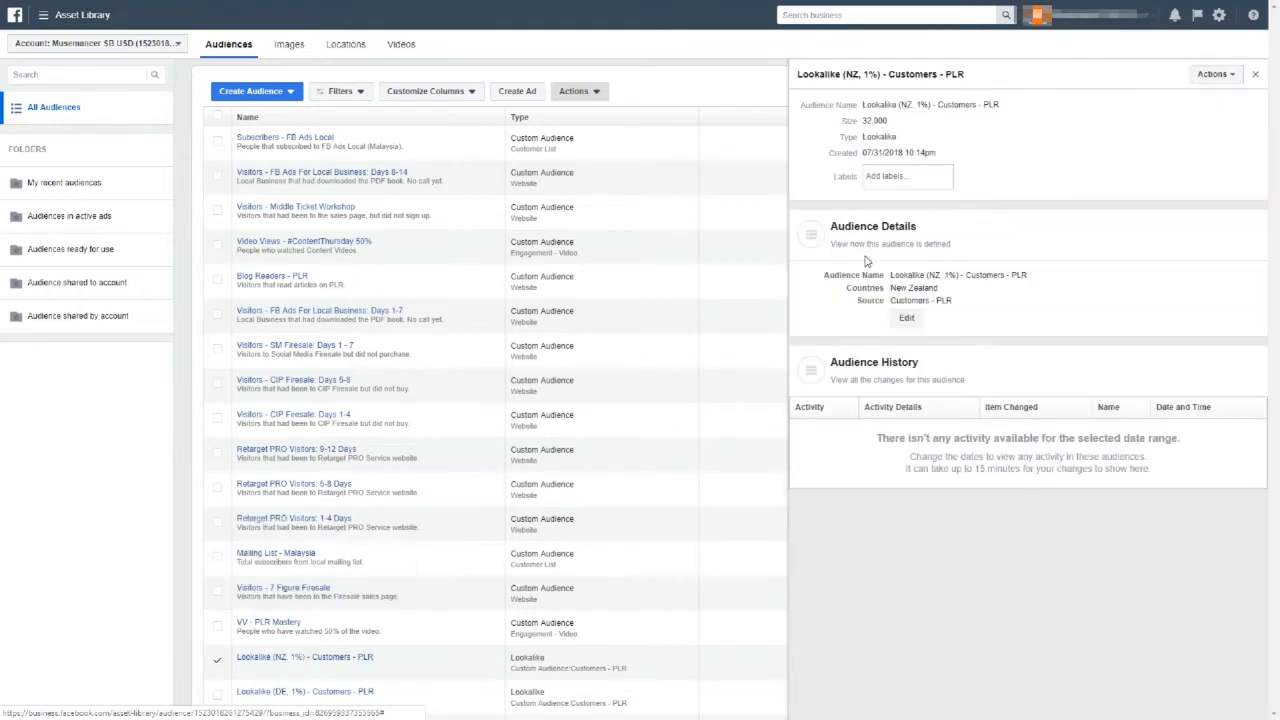
- Examine the New Zealand lookalike's name, source and size without editing it, and close its details
click(907, 317)
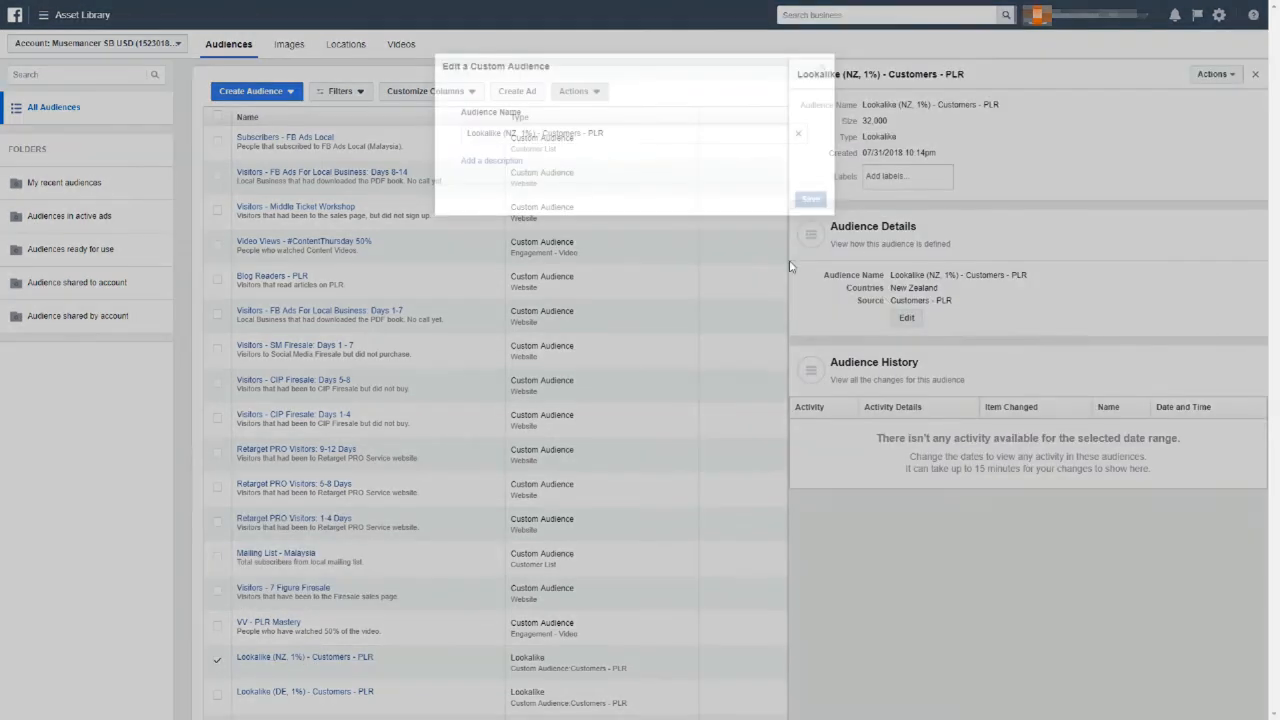
click(821, 70)
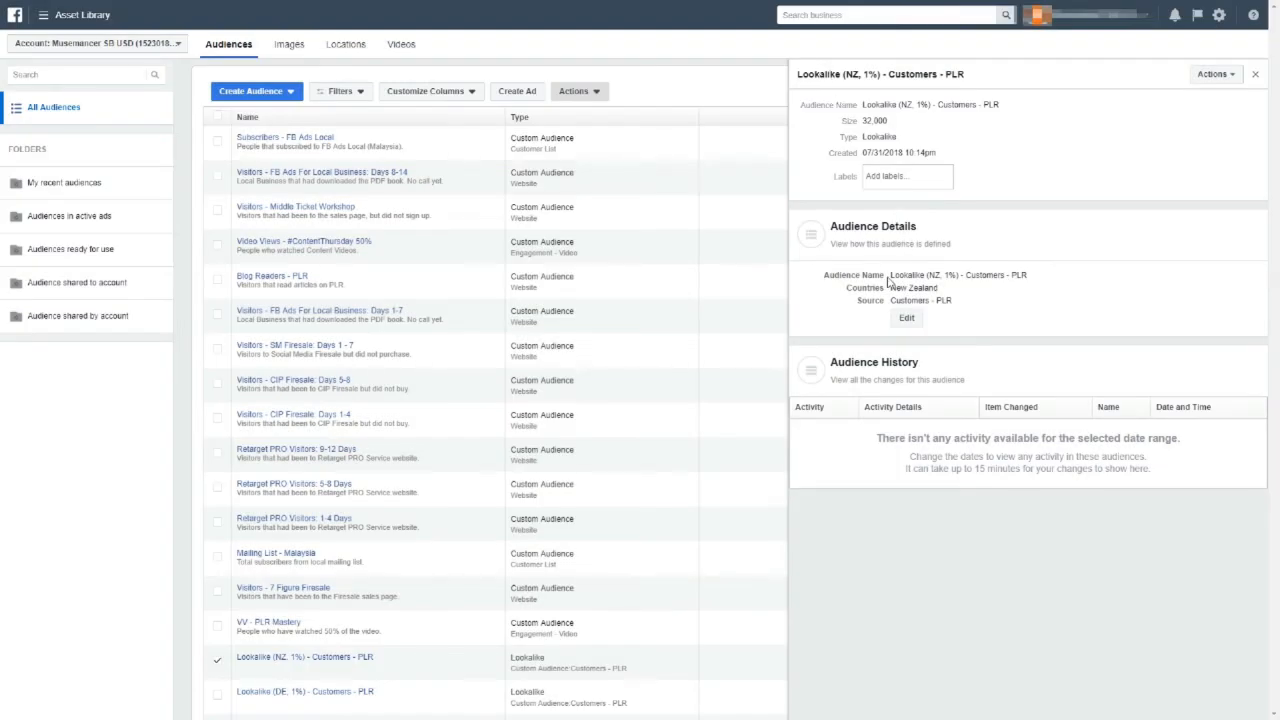
drag(891, 275, 926, 275)
click(940, 280)
drag(965, 275, 1028, 275)
click(873, 122)
click(1256, 78)
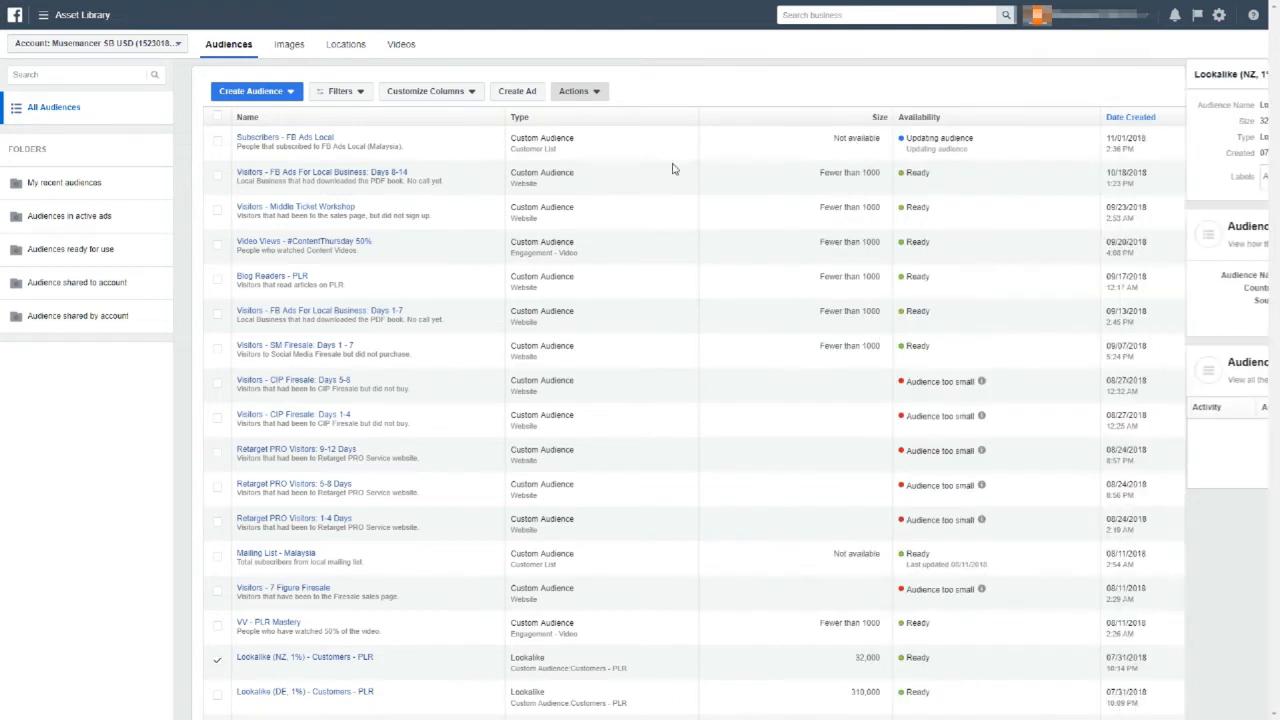
- Start a new lookalike audience and choose the custom audience "Subscribers - FB Ads Local" as its source
mouse_move(322, 197)
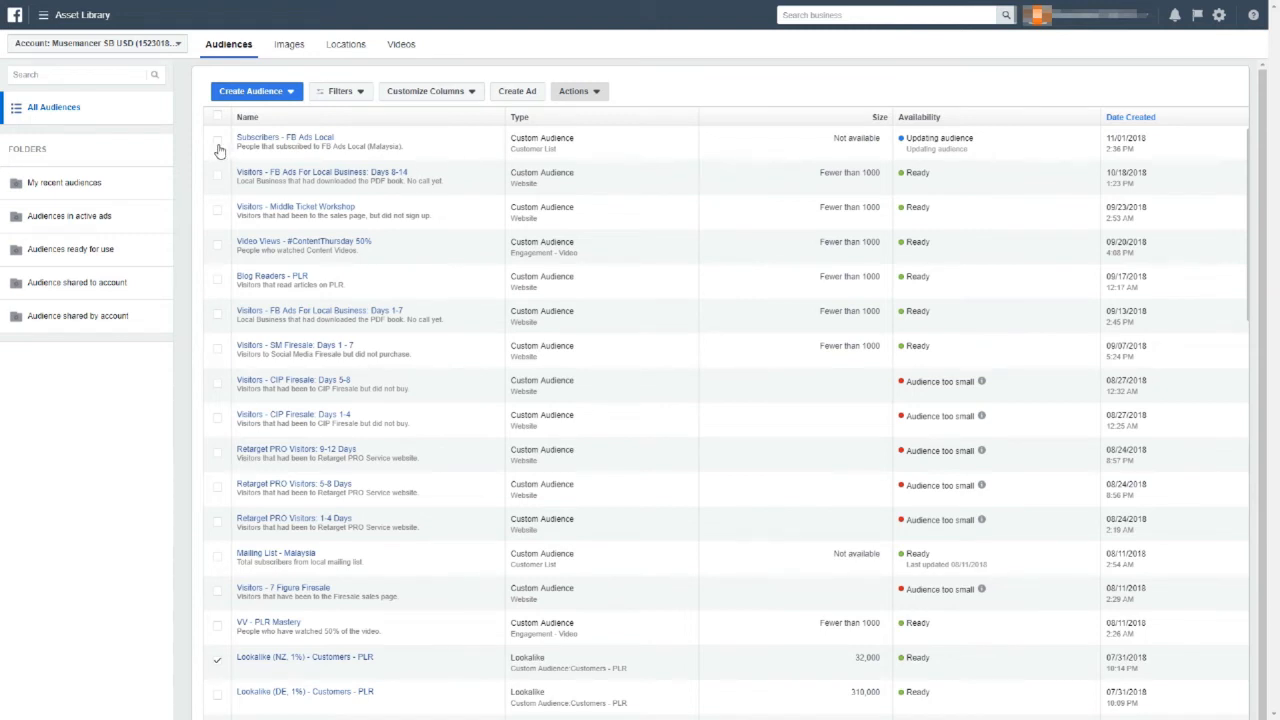
click(241, 92)
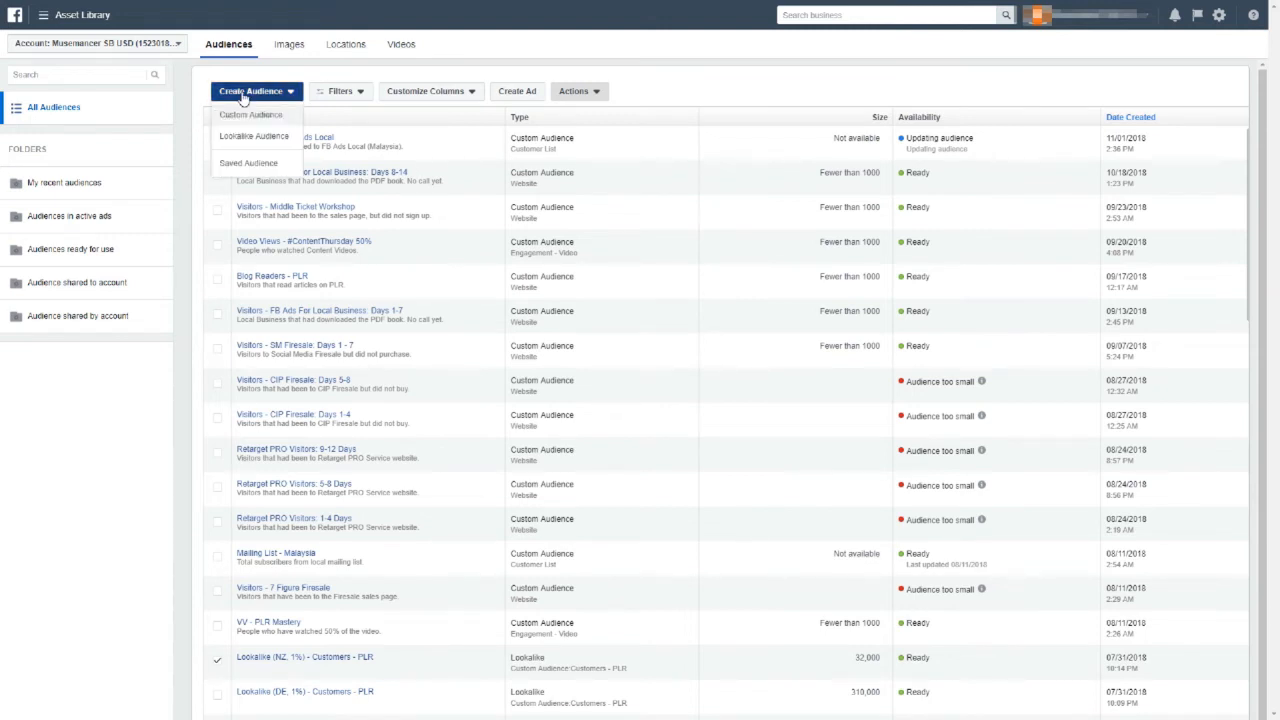
click(241, 92)
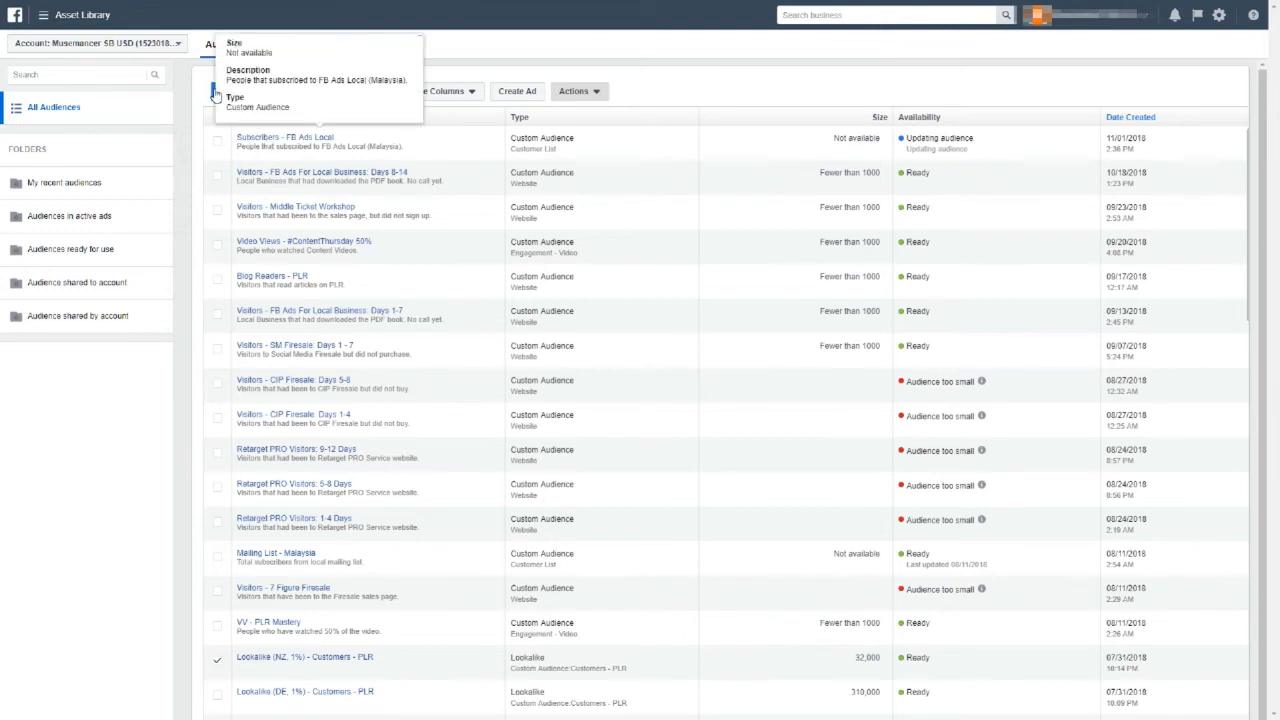
click(221, 92)
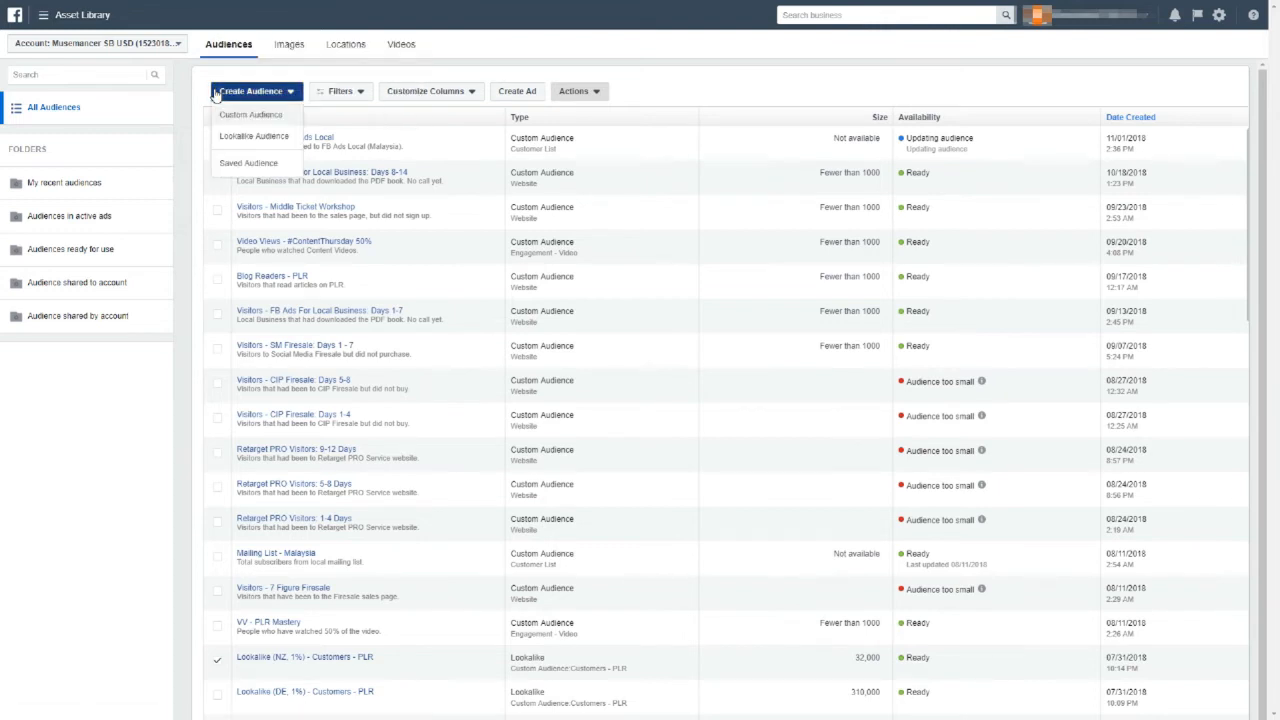
click(239, 139)
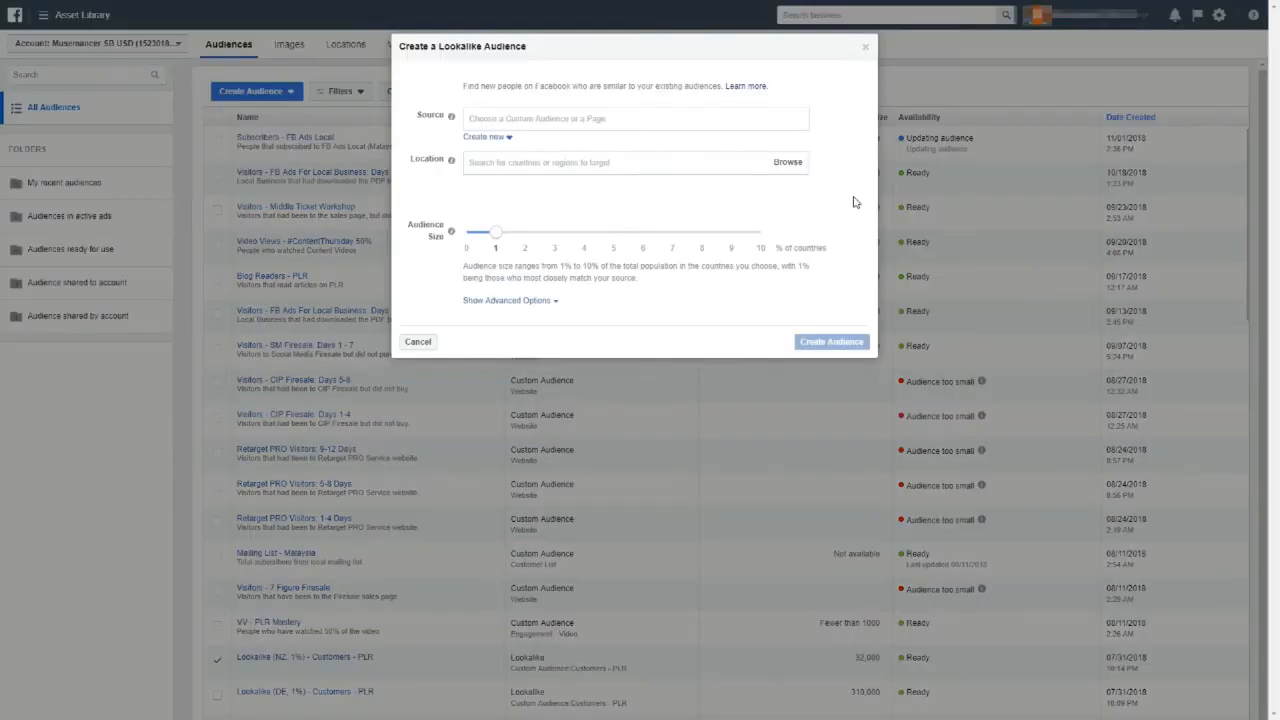
click(646, 120)
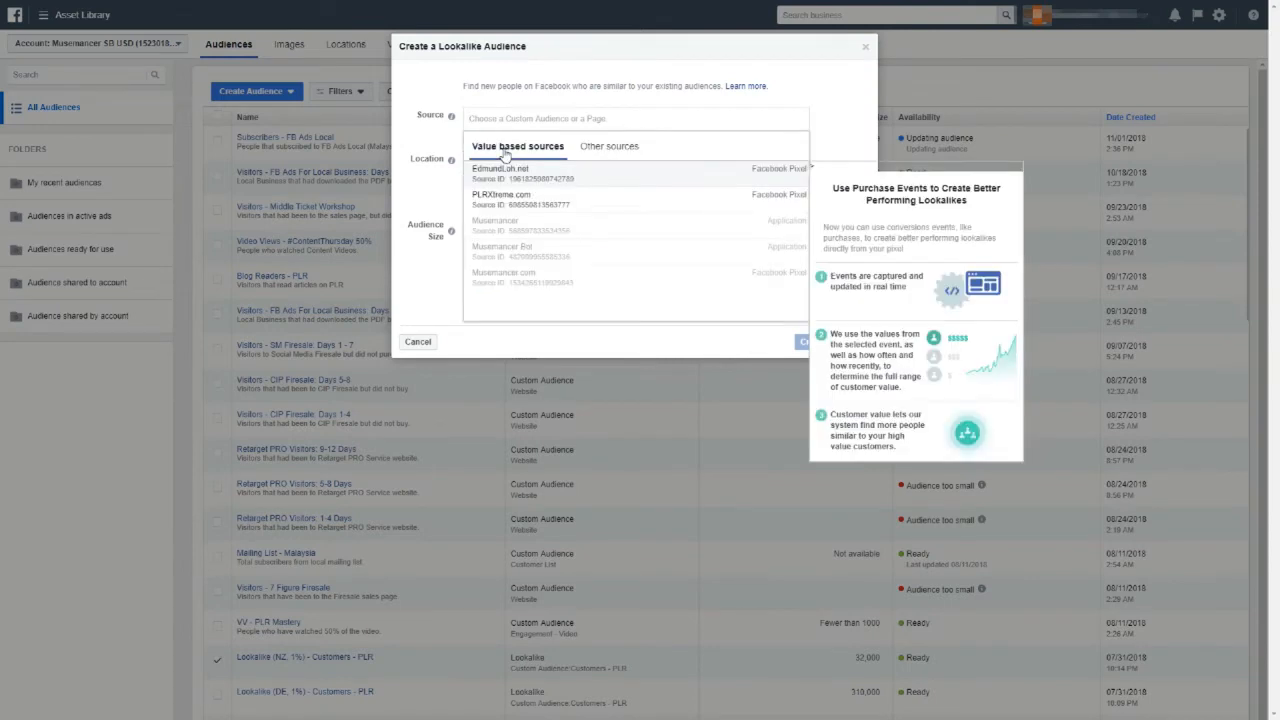
click(609, 146)
scroll(585, 235, down, 5)
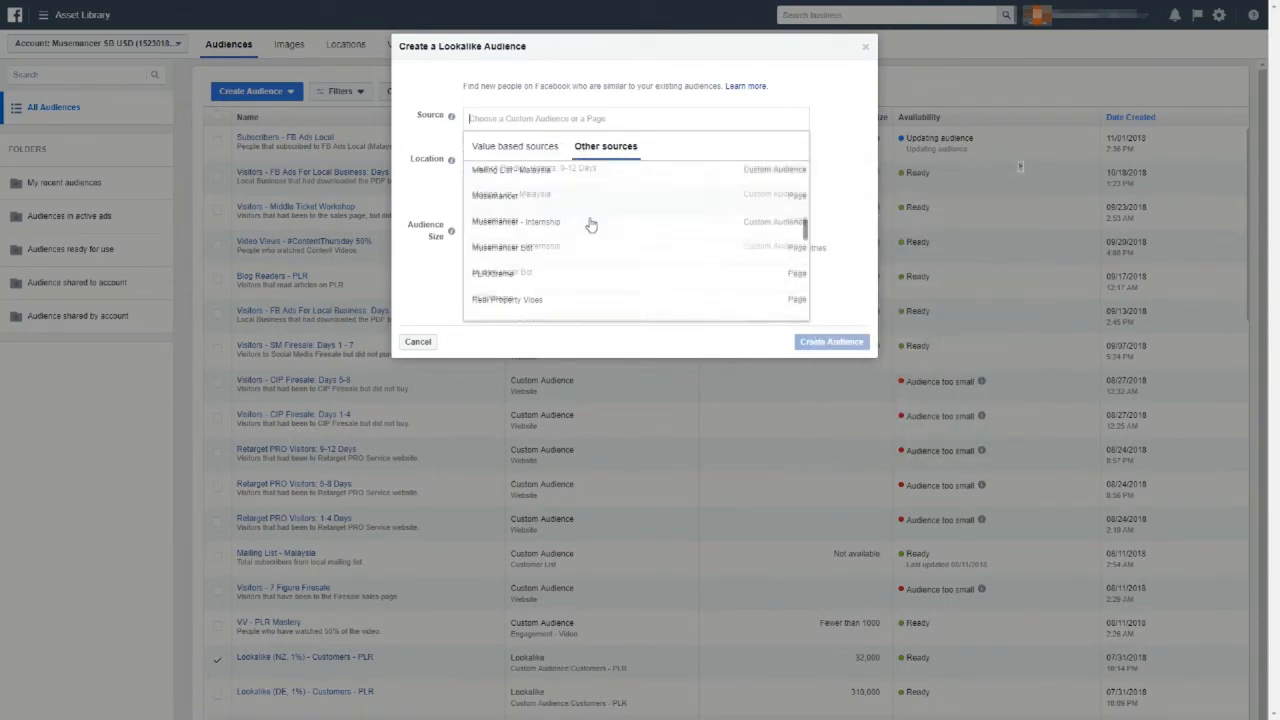
click(540, 148)
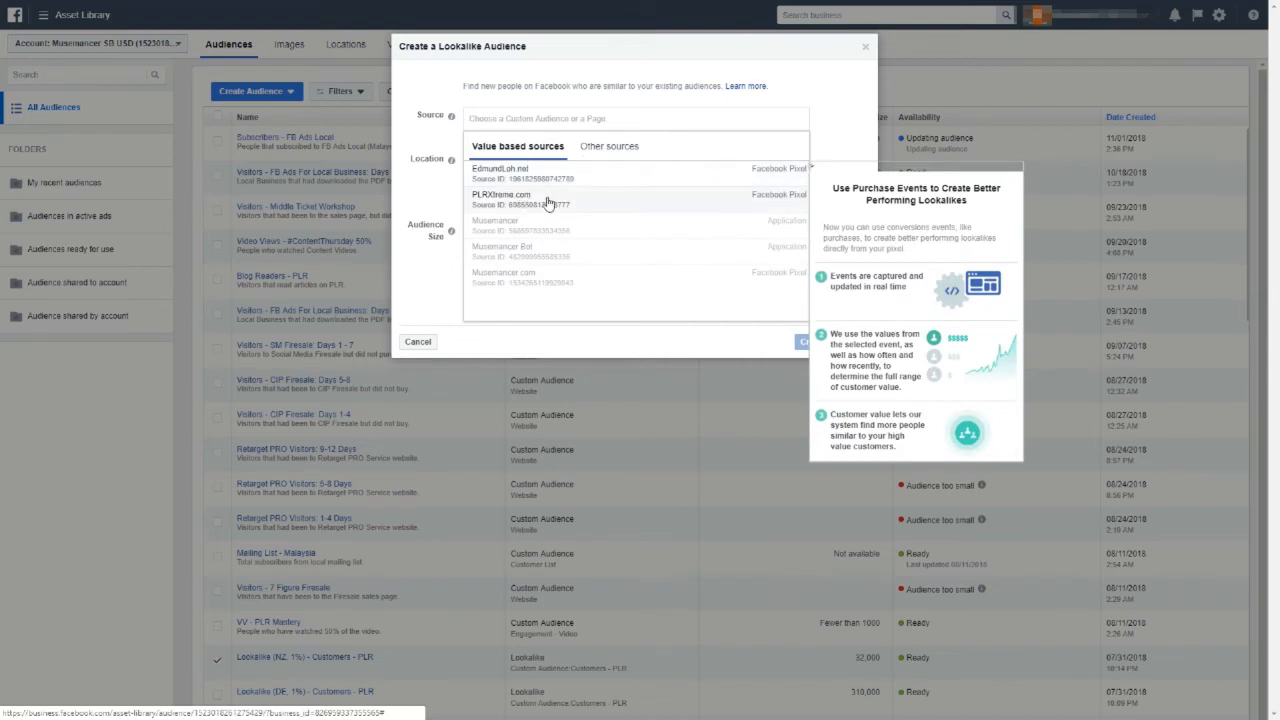
click(604, 150)
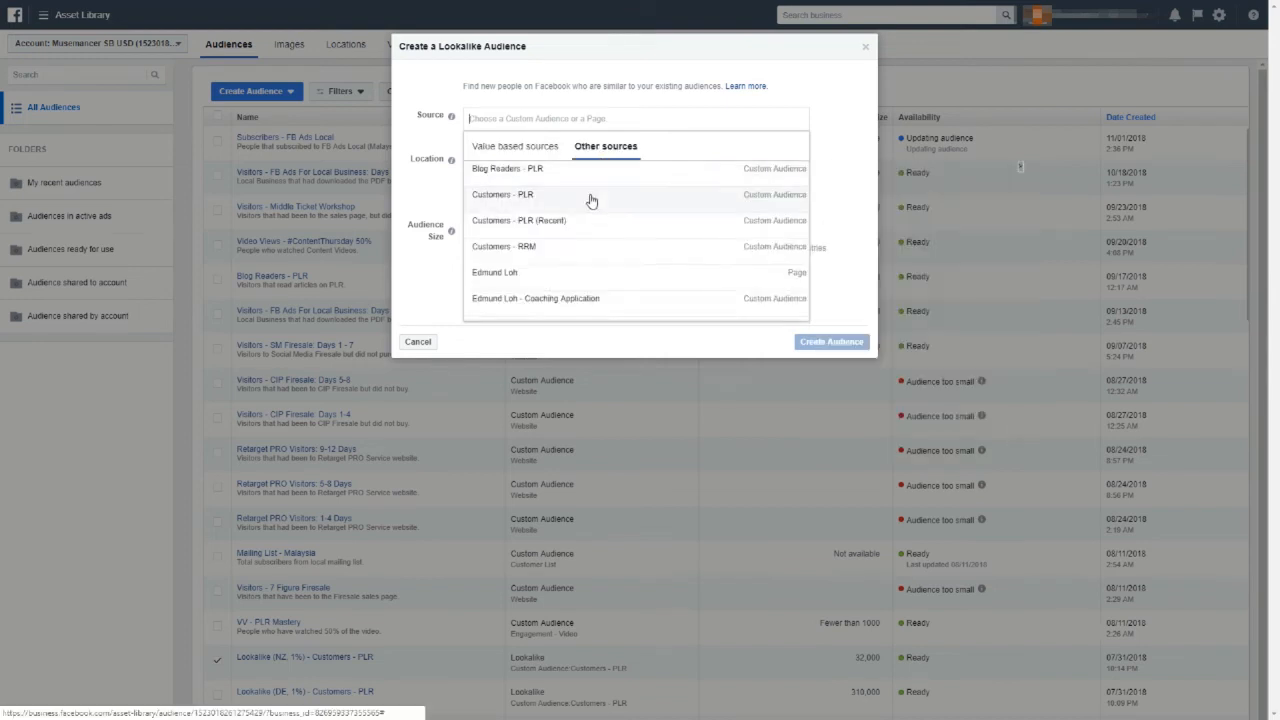
scroll(591, 203, down, 2)
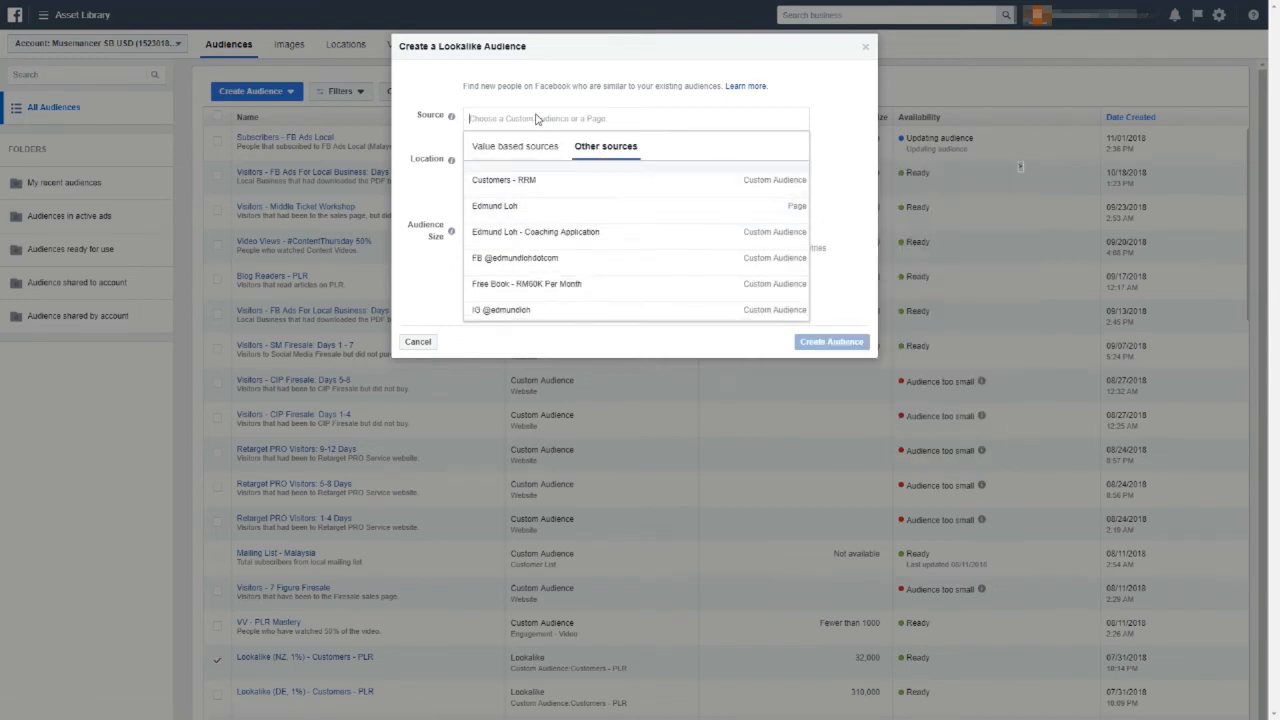
text(subscr)
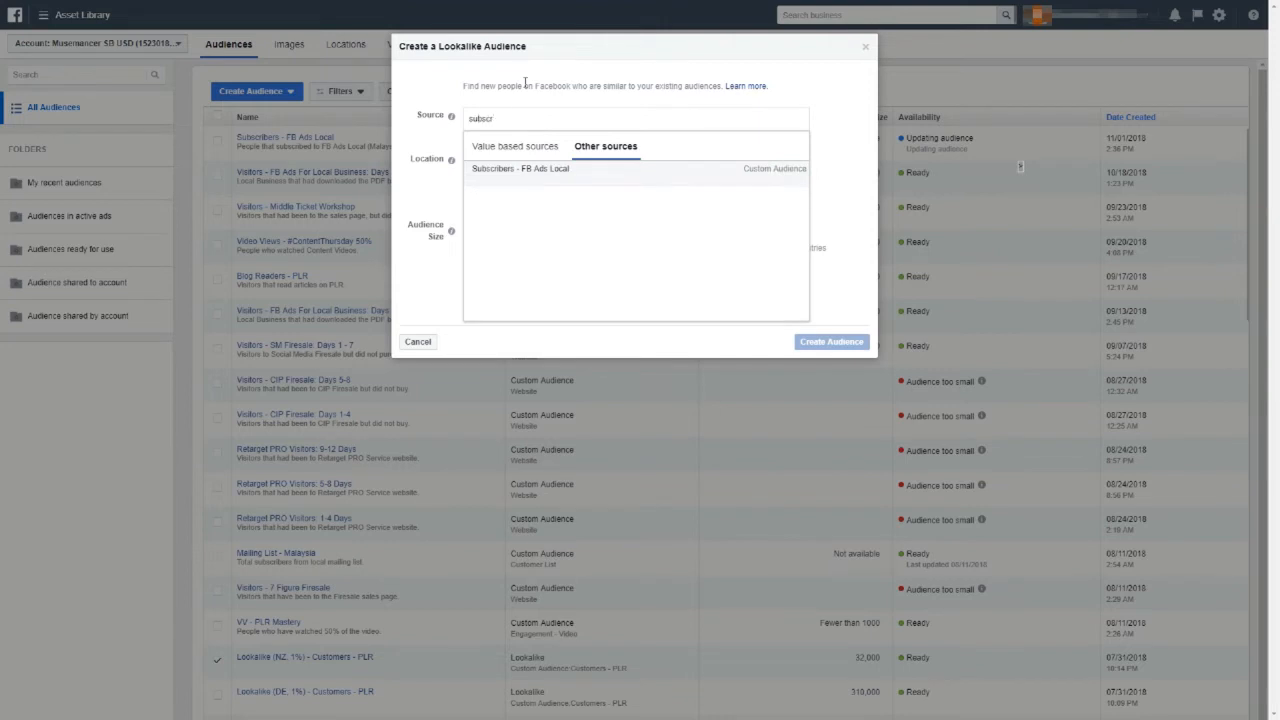
click(537, 171)
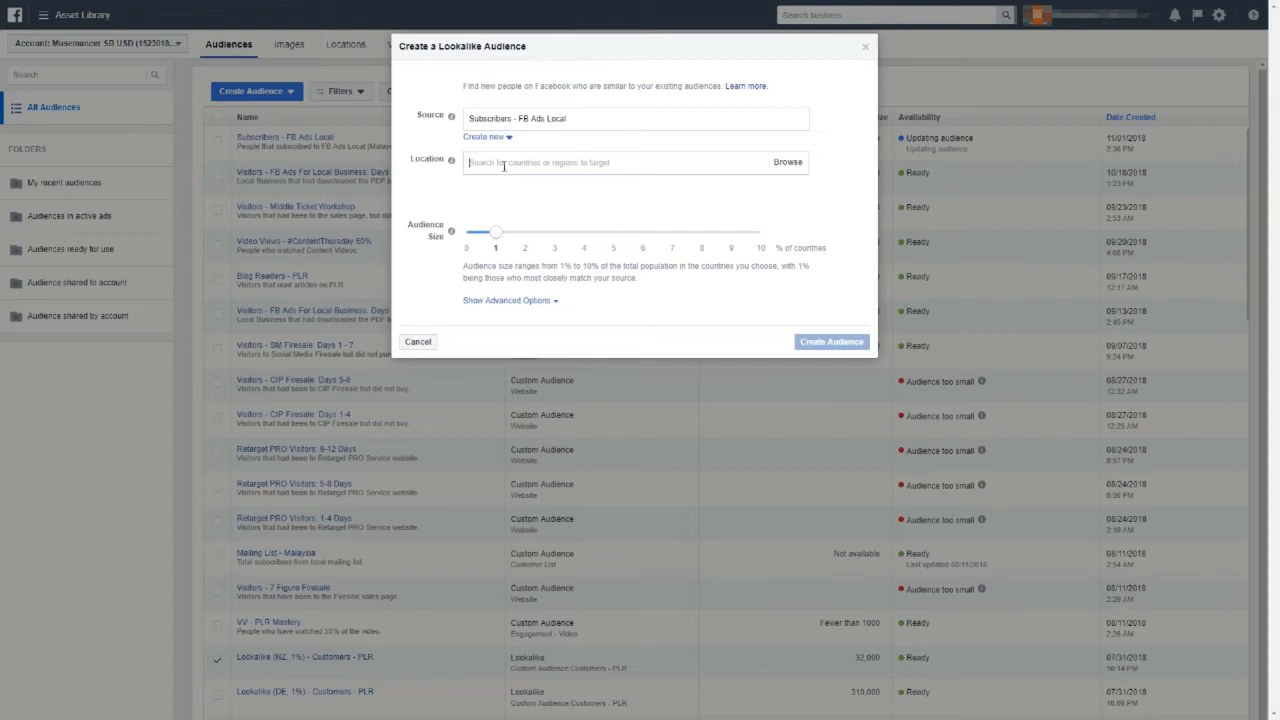
- Set the lookalike audience's location to Malaysia
text(malaysia)
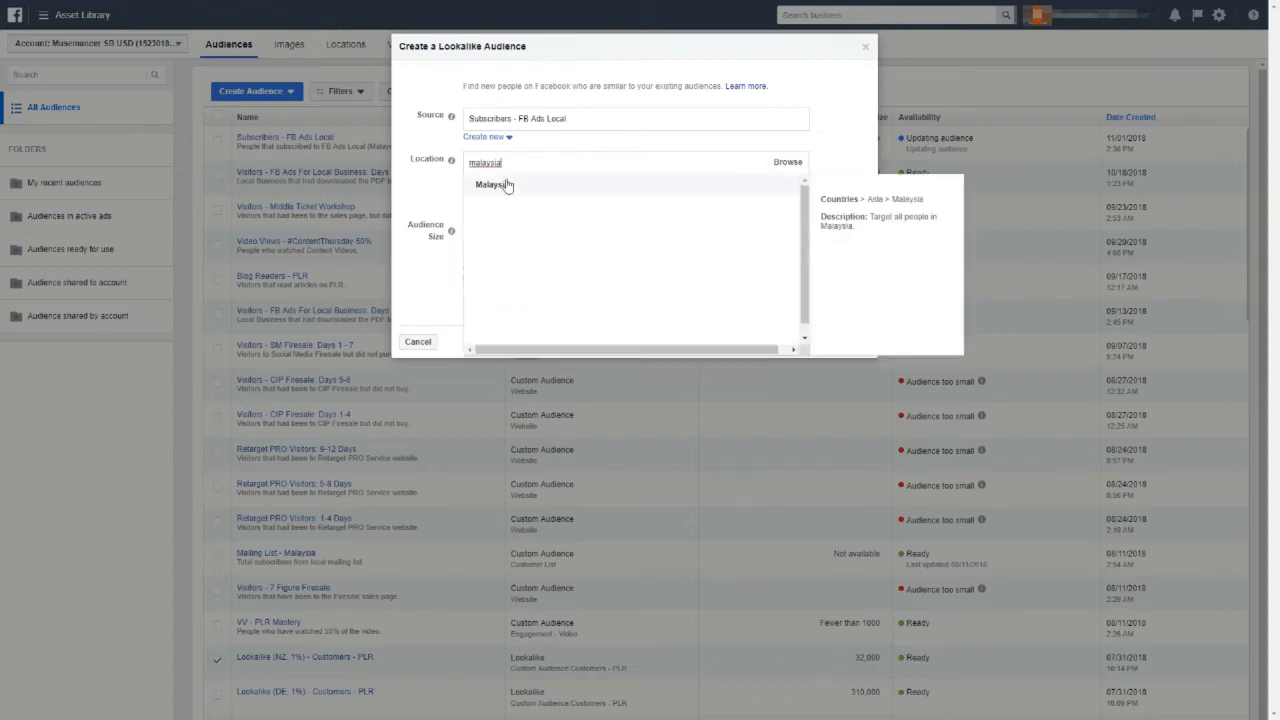
click(502, 185)
click(430, 229)
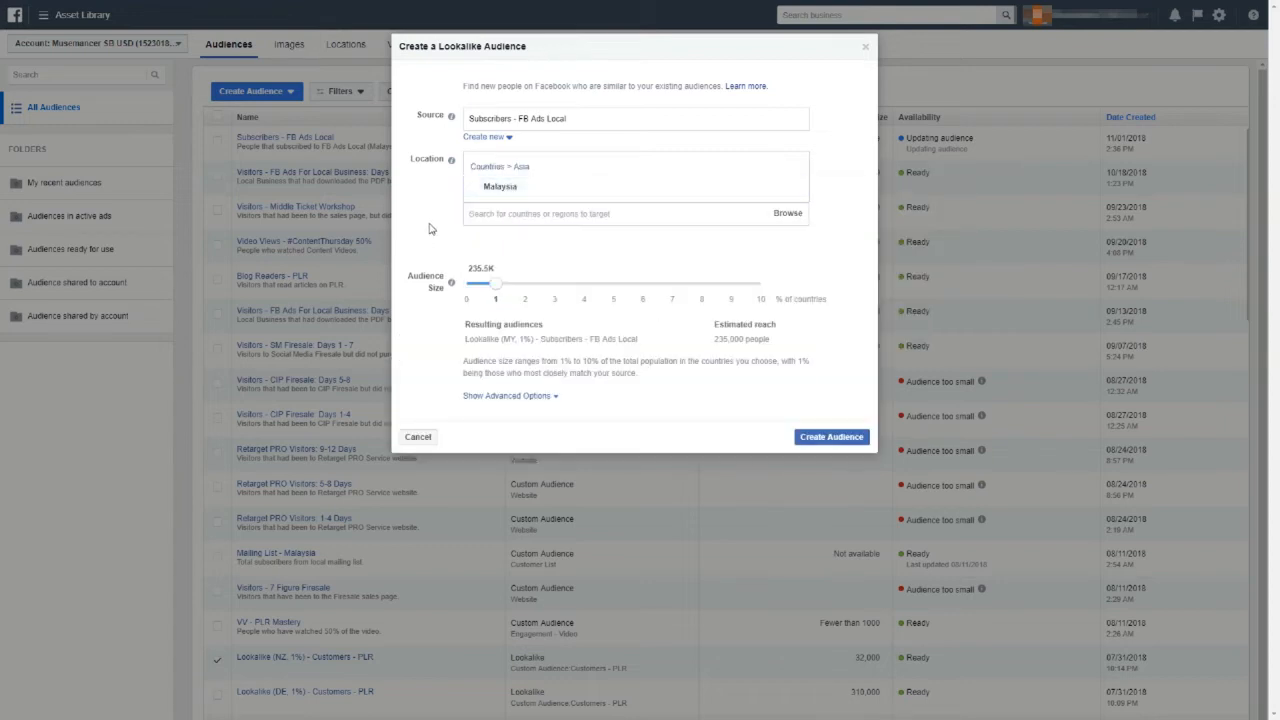
- Try adding United States as a second location alongside Malaysia, and remove it again
click(528, 213)
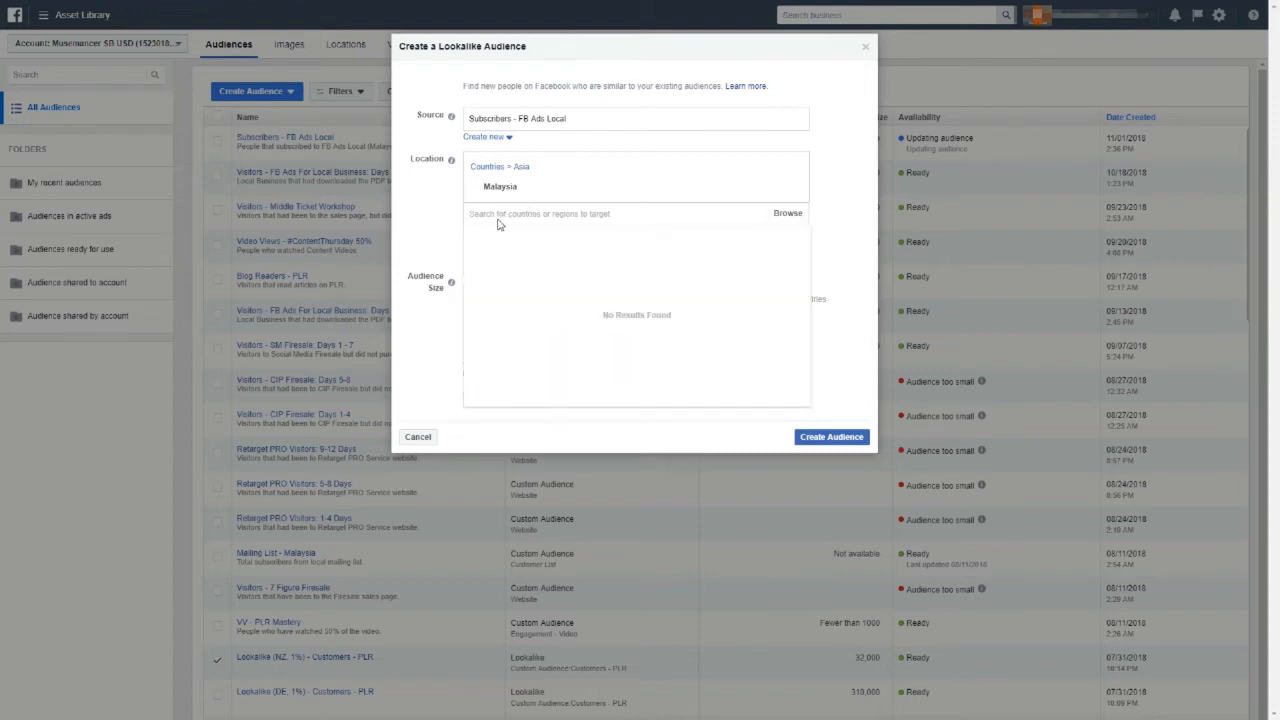
click(433, 219)
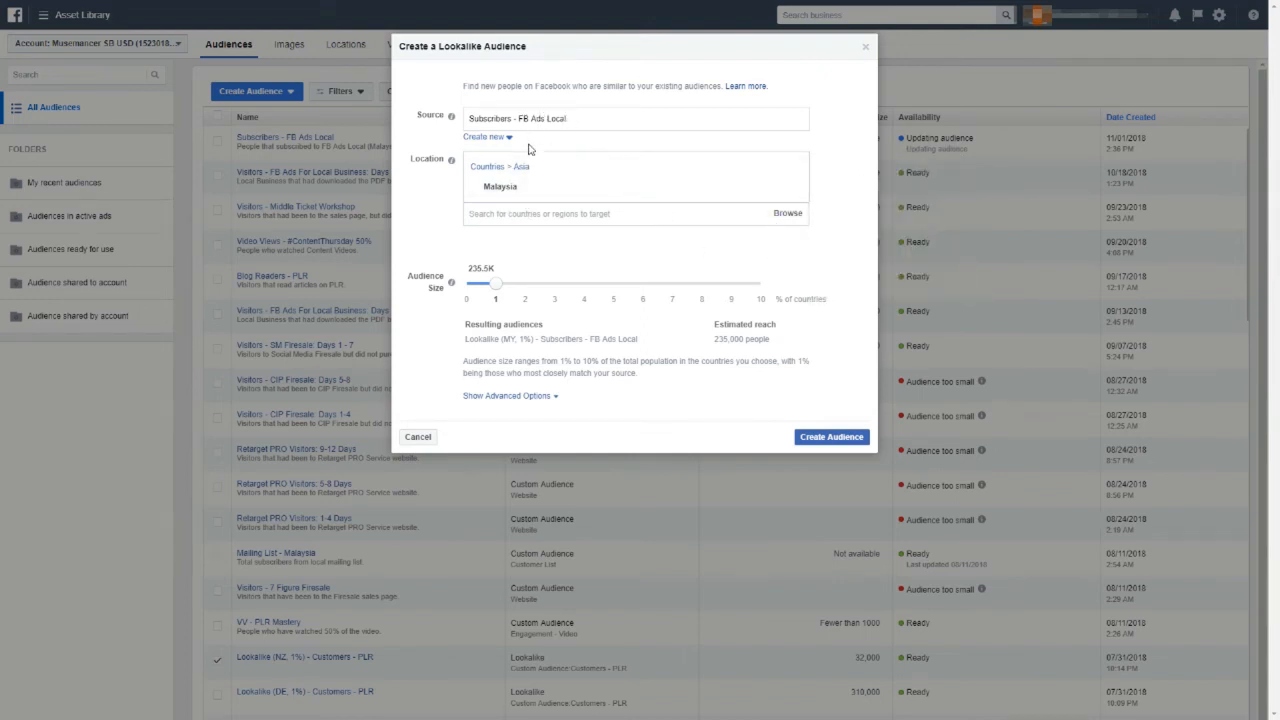
click(530, 213)
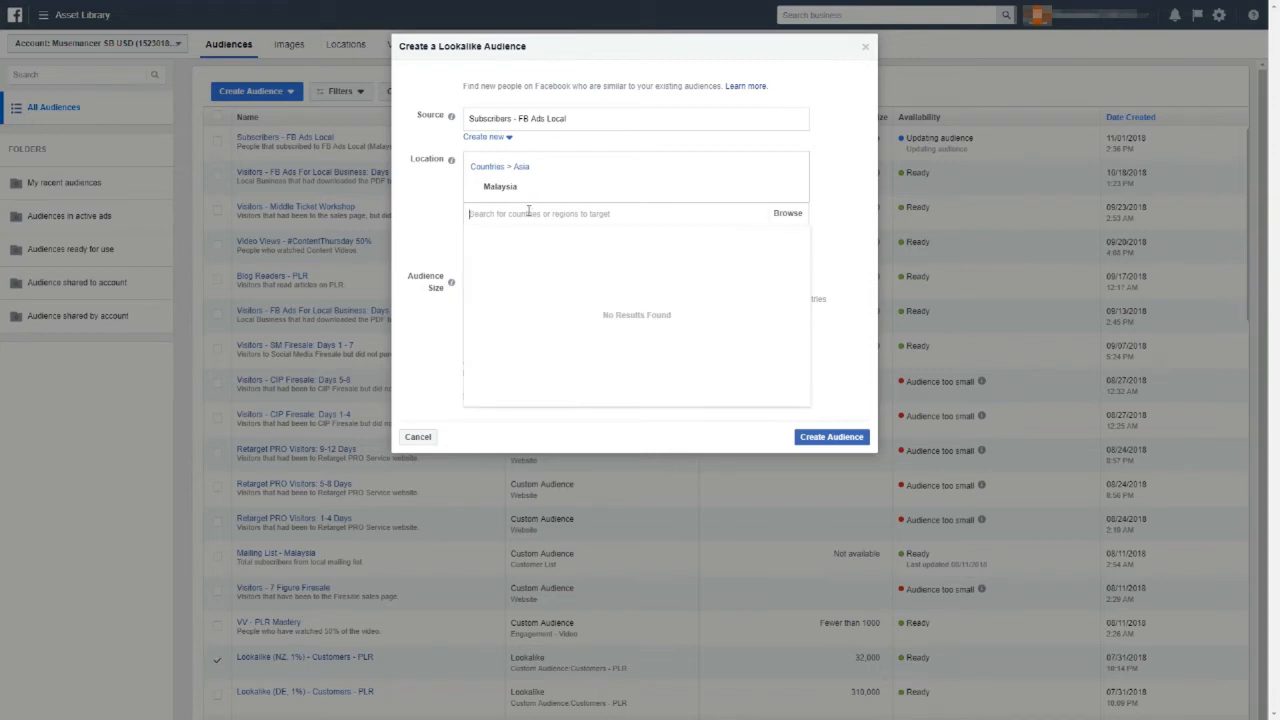
click(432, 190)
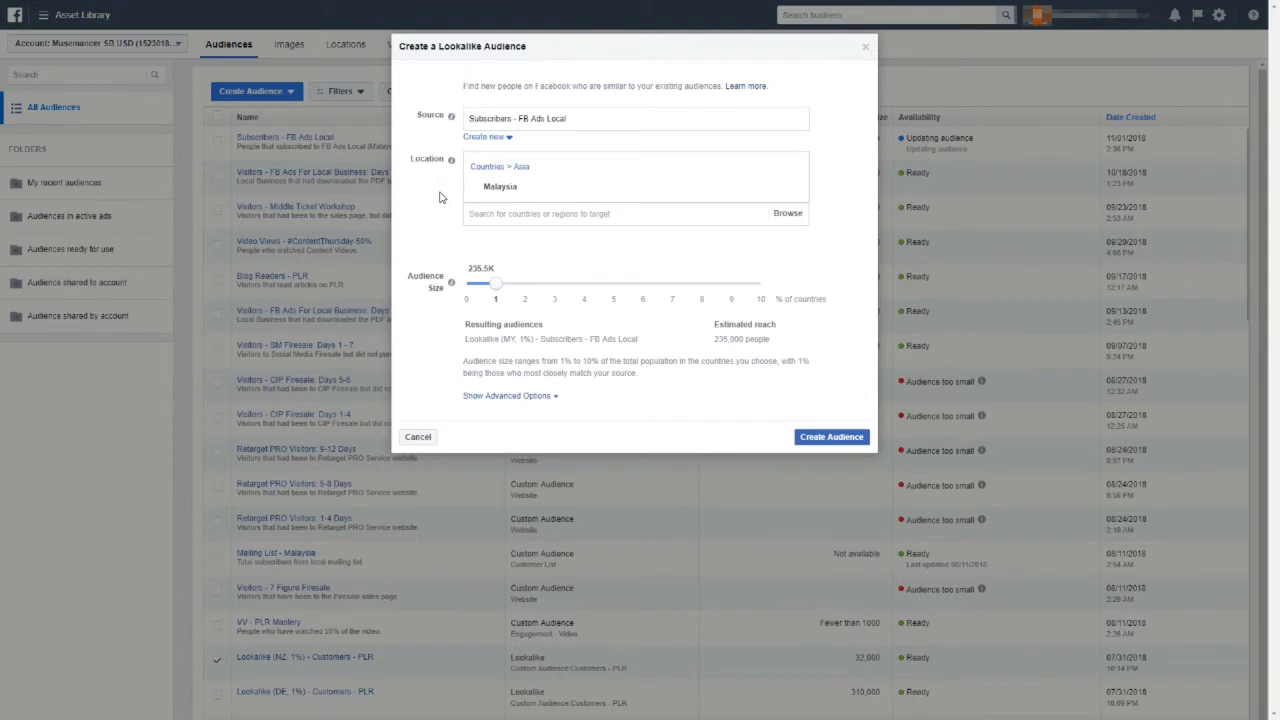
click(508, 217)
text(unit)
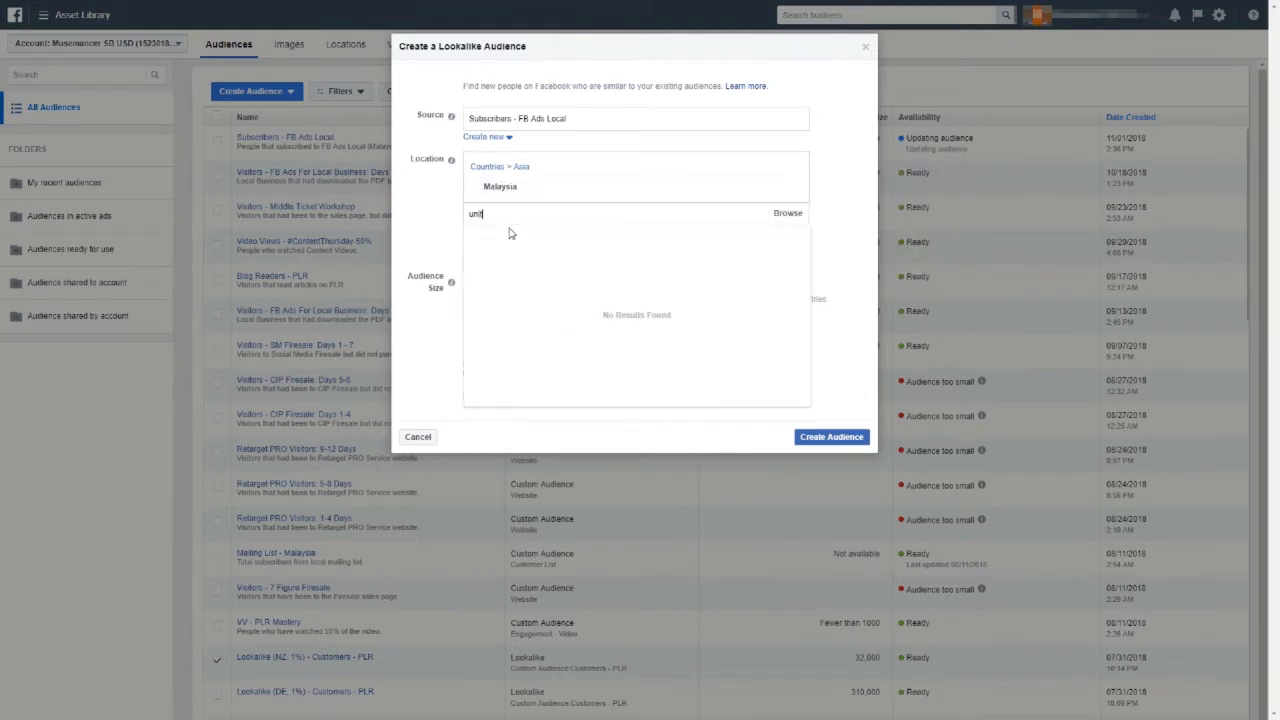
text(ed s)
click(523, 240)
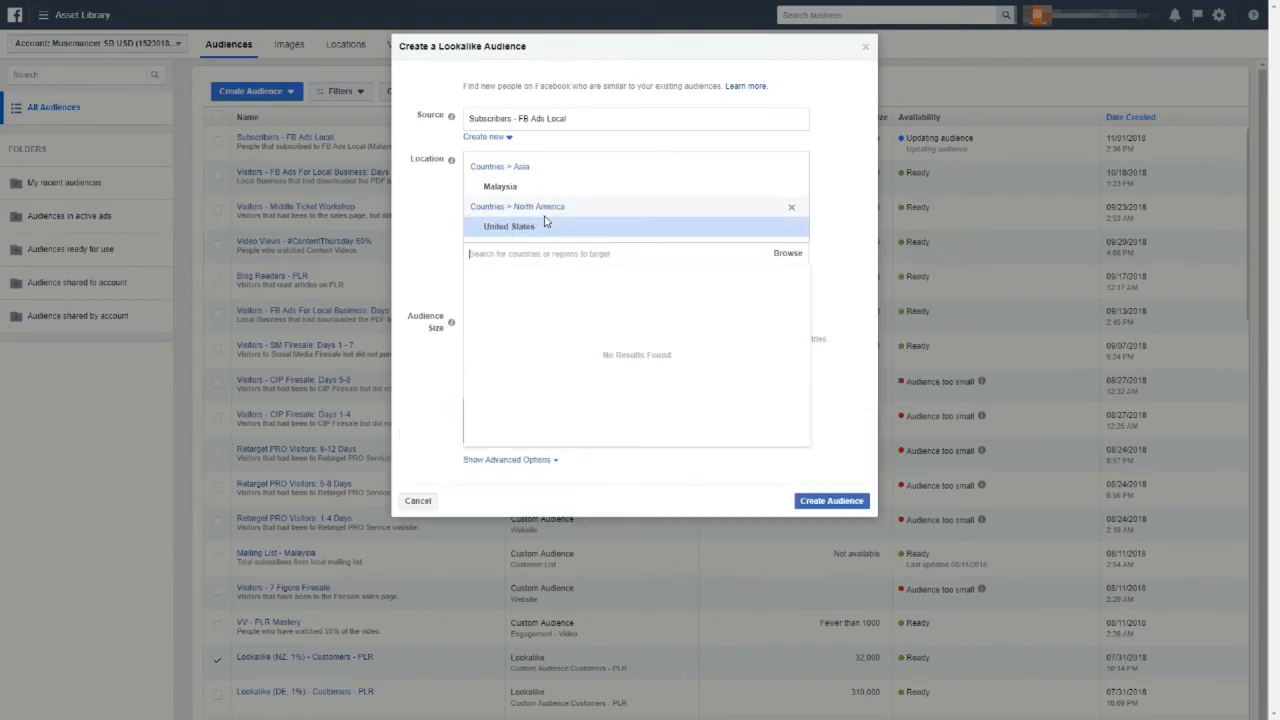
click(445, 226)
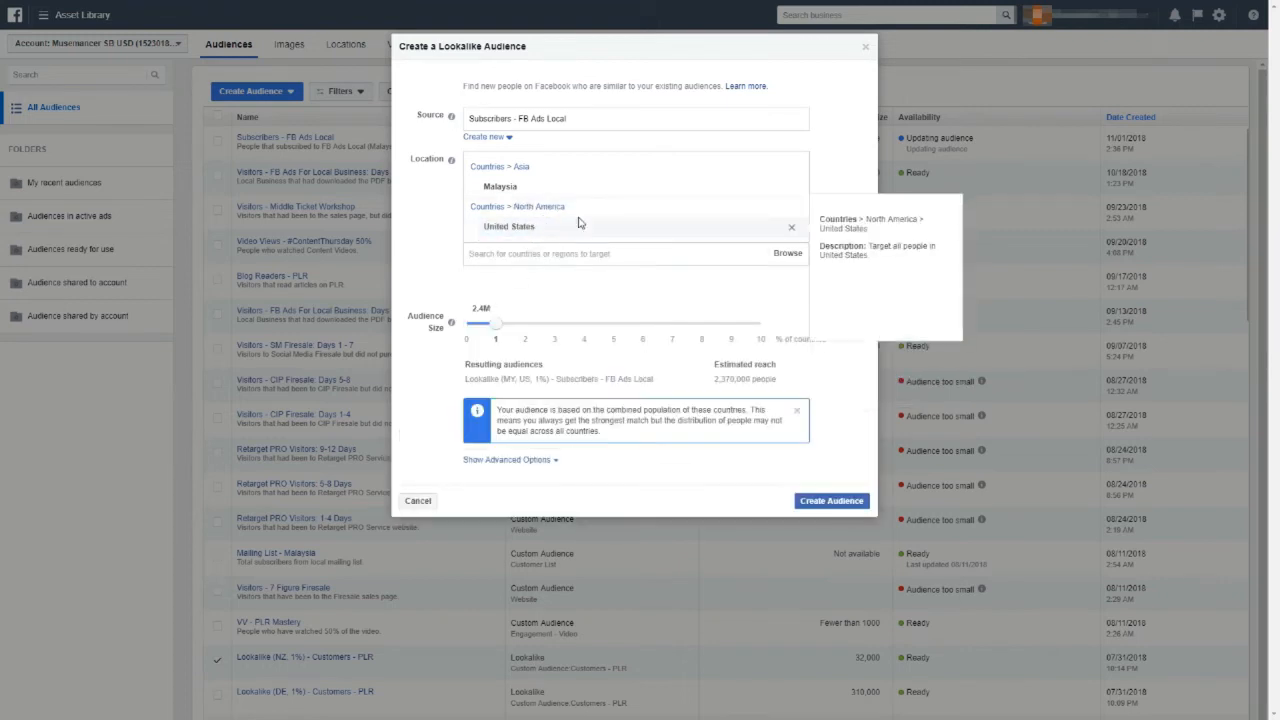
click(791, 211)
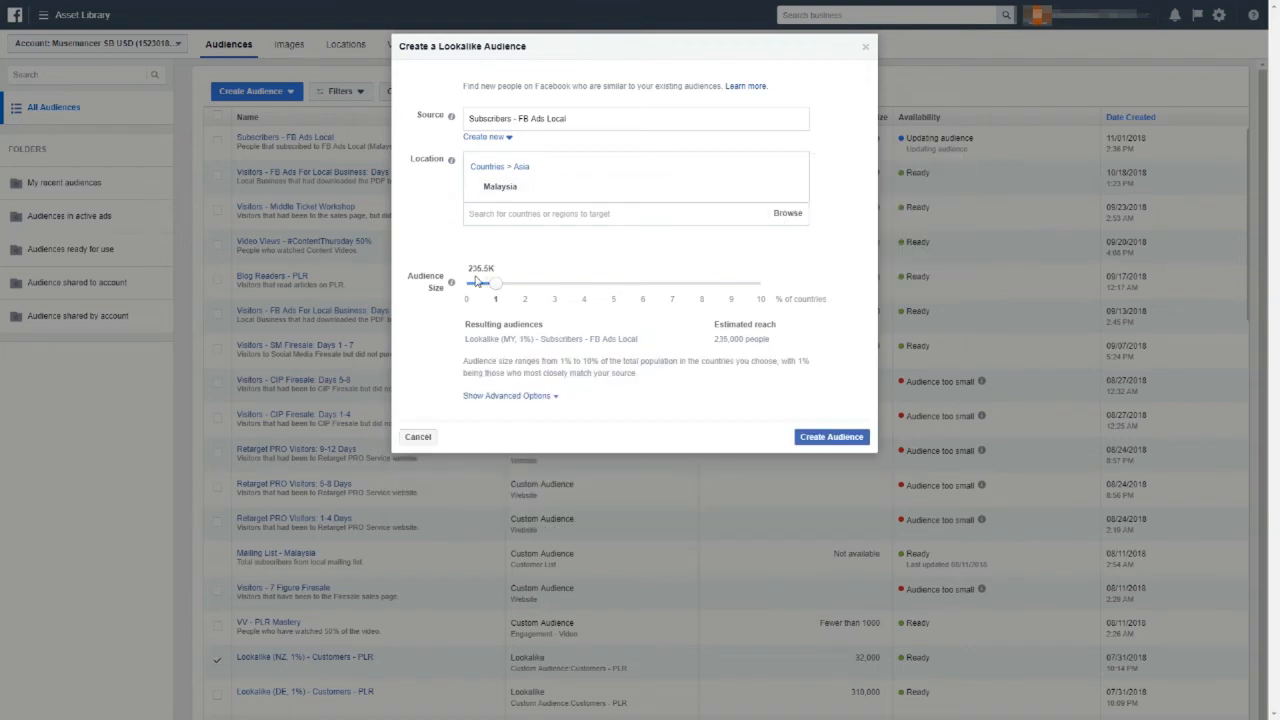
- Try an audience size of 10% for the Malaysian lookalike and return it to 1%
mouse_move(451, 286)
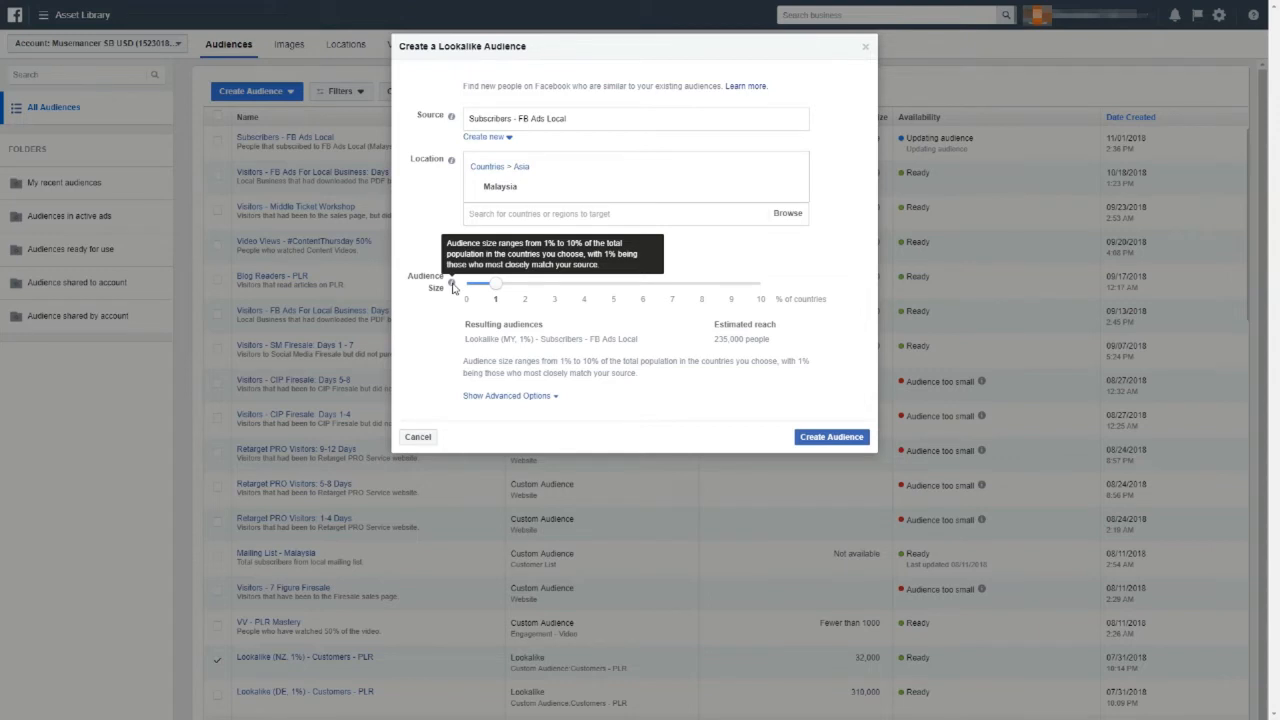
drag(505, 286, 772, 302)
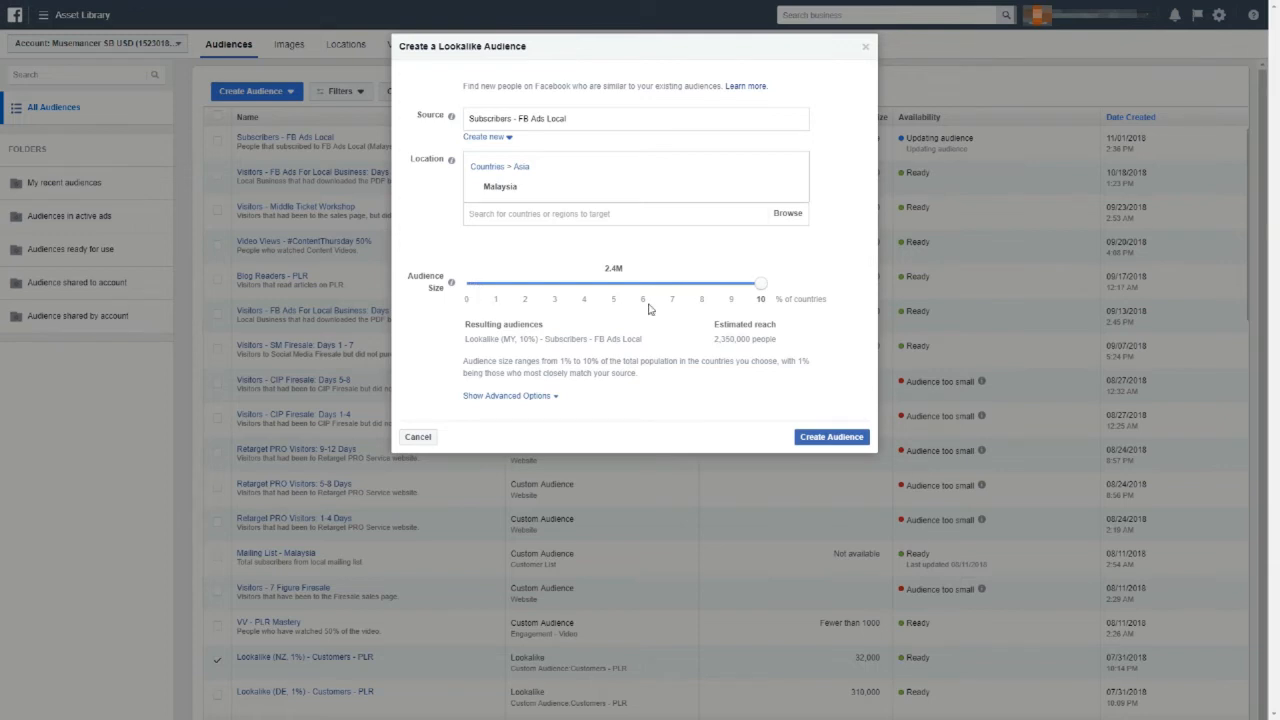
drag(762, 294, 491, 300)
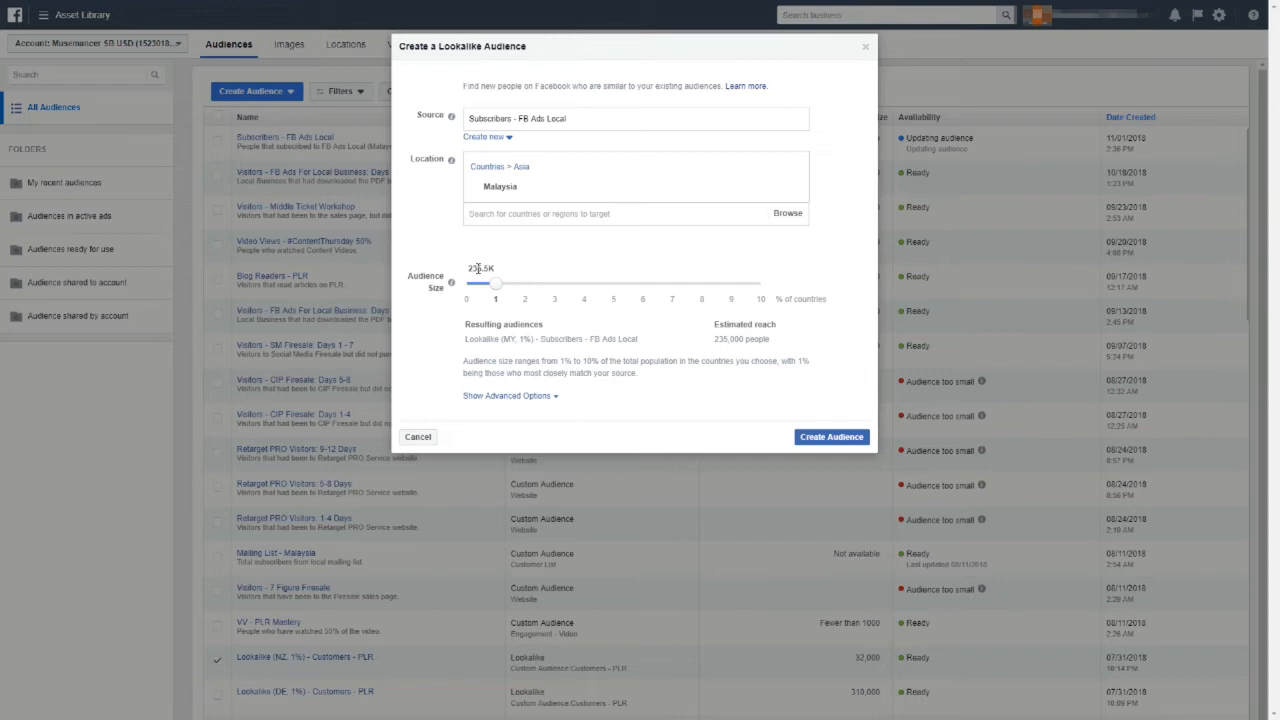
mouse_move(498, 290)
mouse_down()
mouse_move(777, 298)
mouse_move(608, 287)
mouse_move(497, 297)
mouse_up()
- Set the number of audiences to 1 in the advanced options and create the lookalike audience at 1%
click(545, 397)
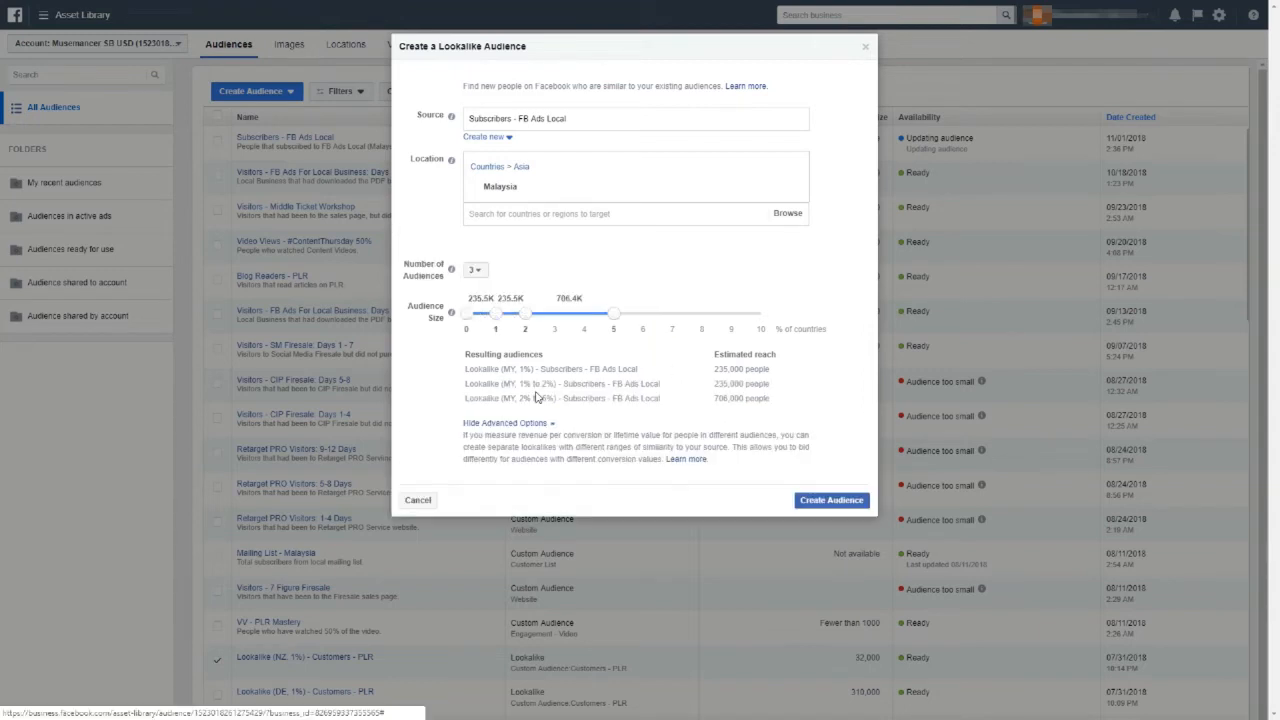
drag(613, 320, 498, 312)
click(477, 270)
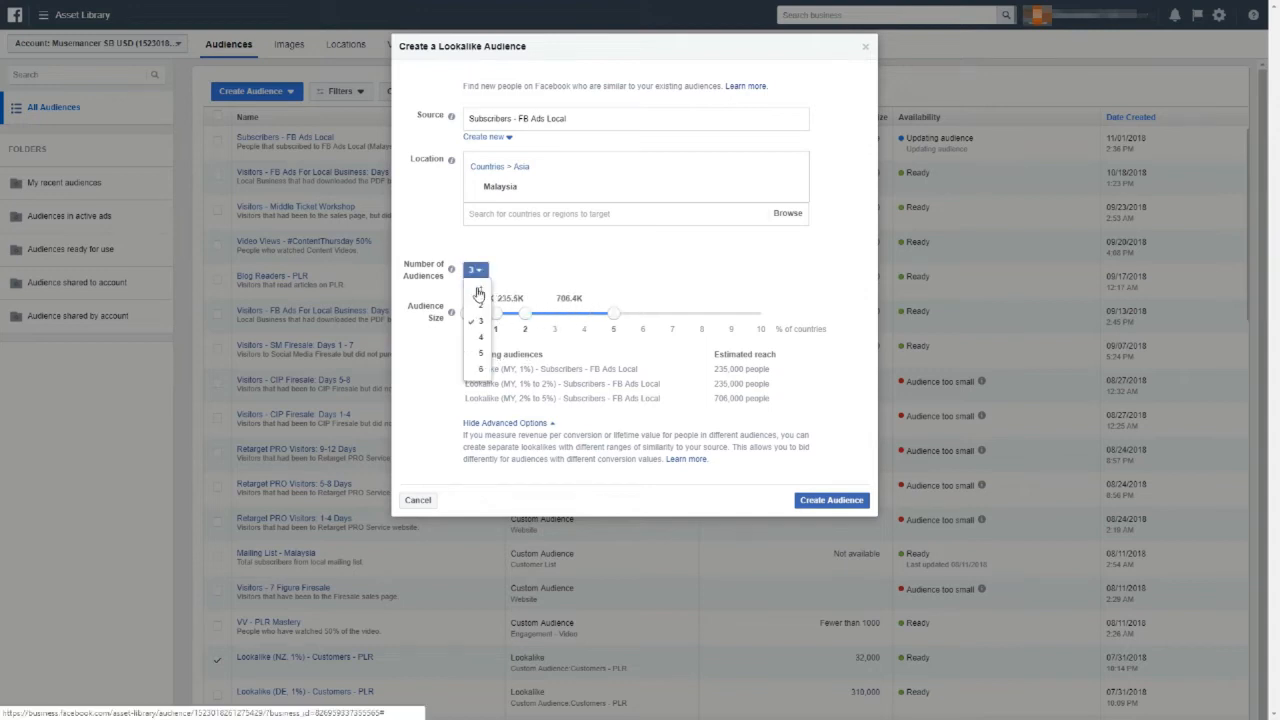
click(481, 289)
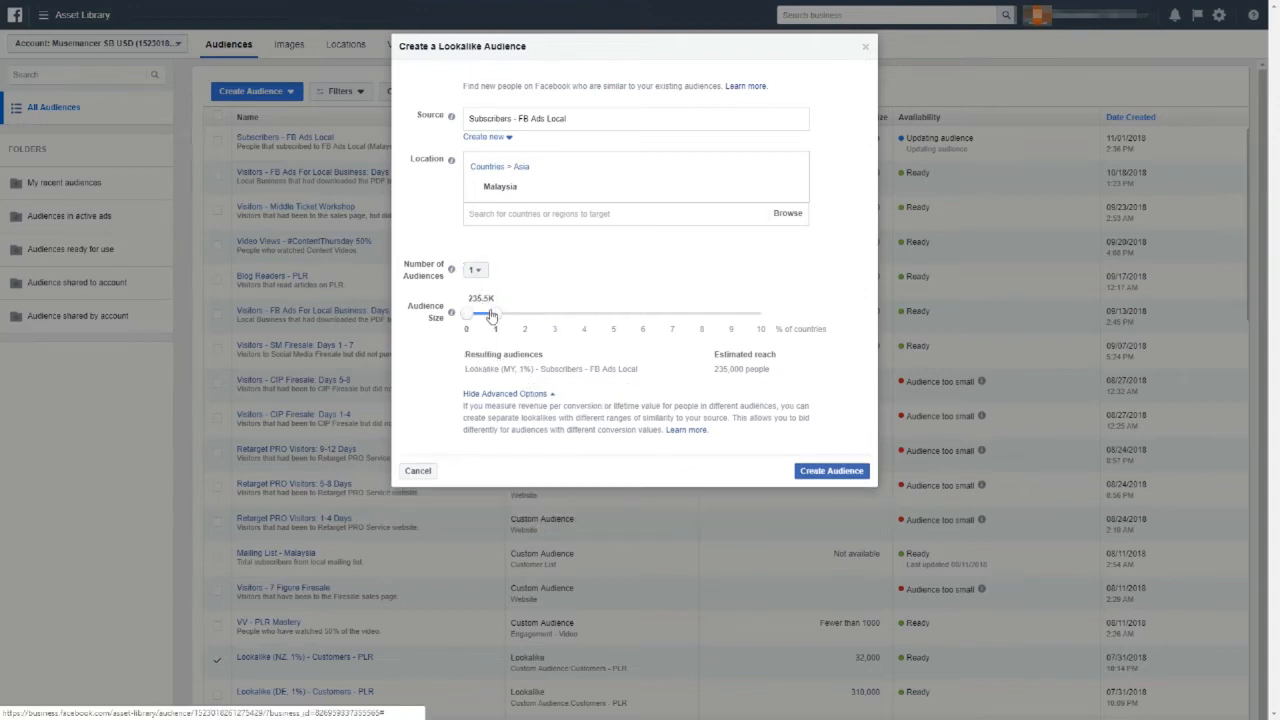
mouse_move(493, 315)
mouse_down()
mouse_move(512, 316)
mouse_move(500, 316)
mouse_up()
click(490, 317)
click(466, 317)
click(818, 474)
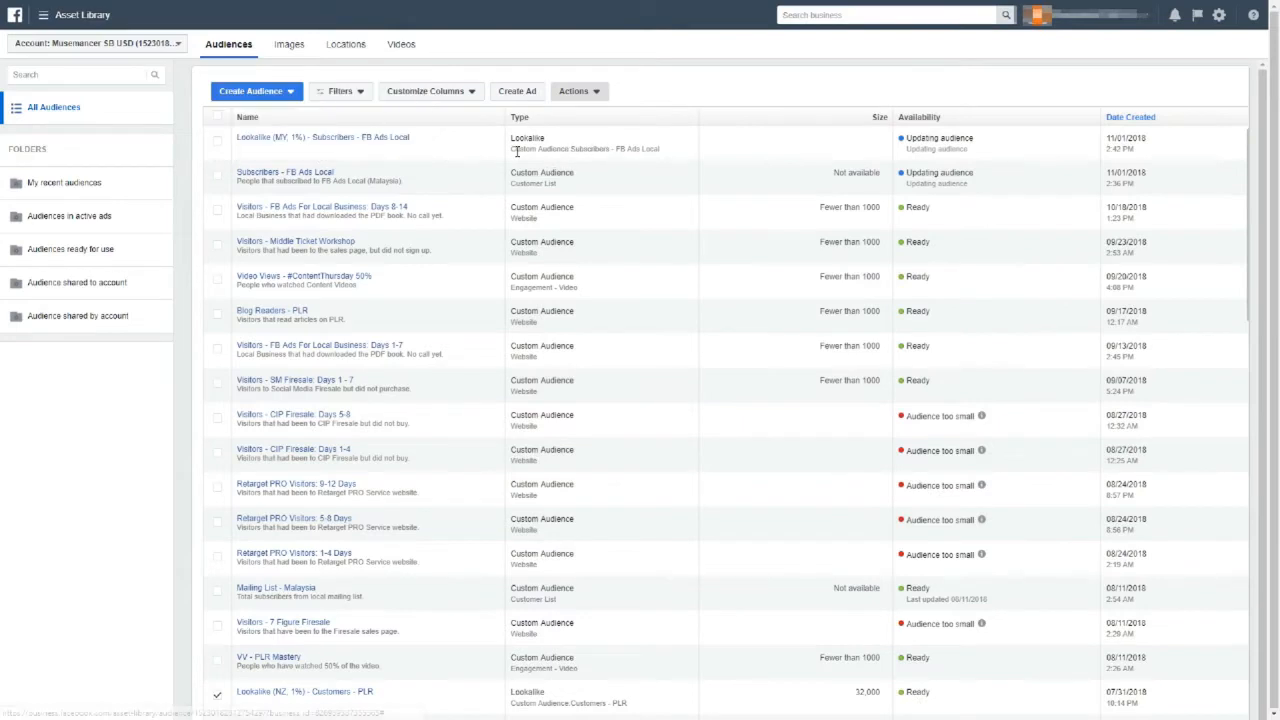
mouse_move(347, 144)
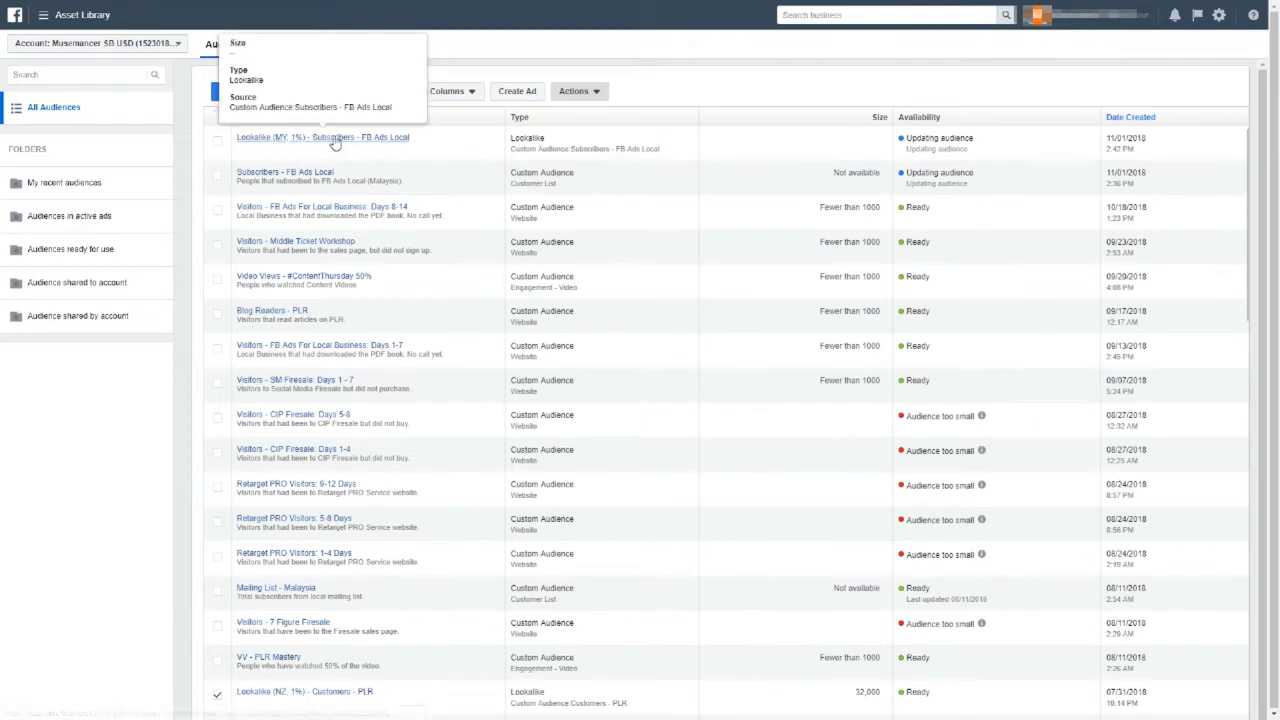
click(213, 93)
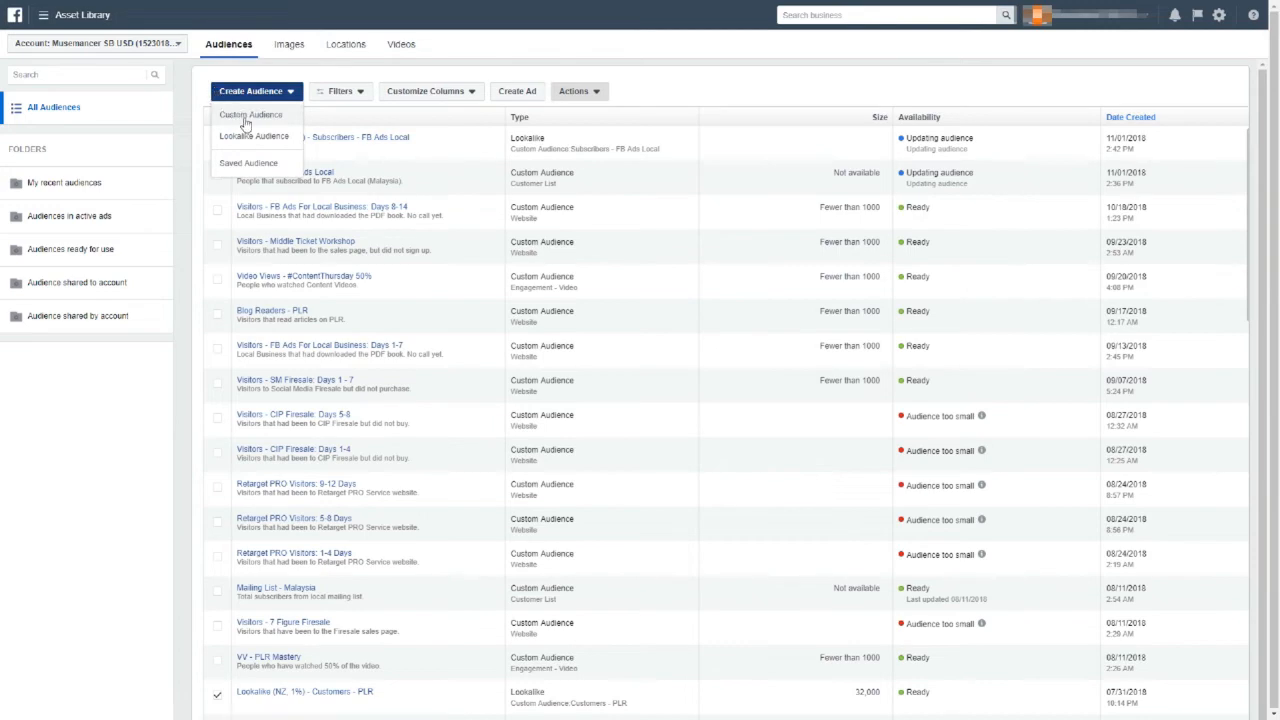
click(246, 118)
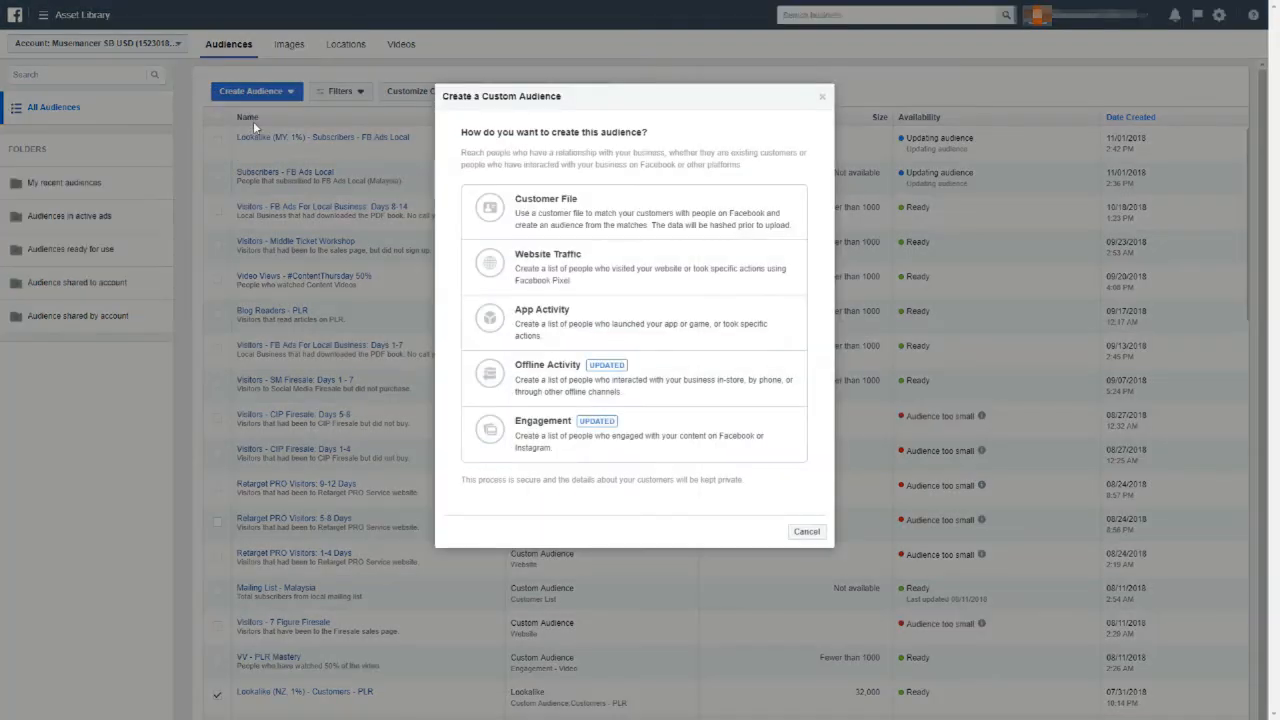
click(806, 531)
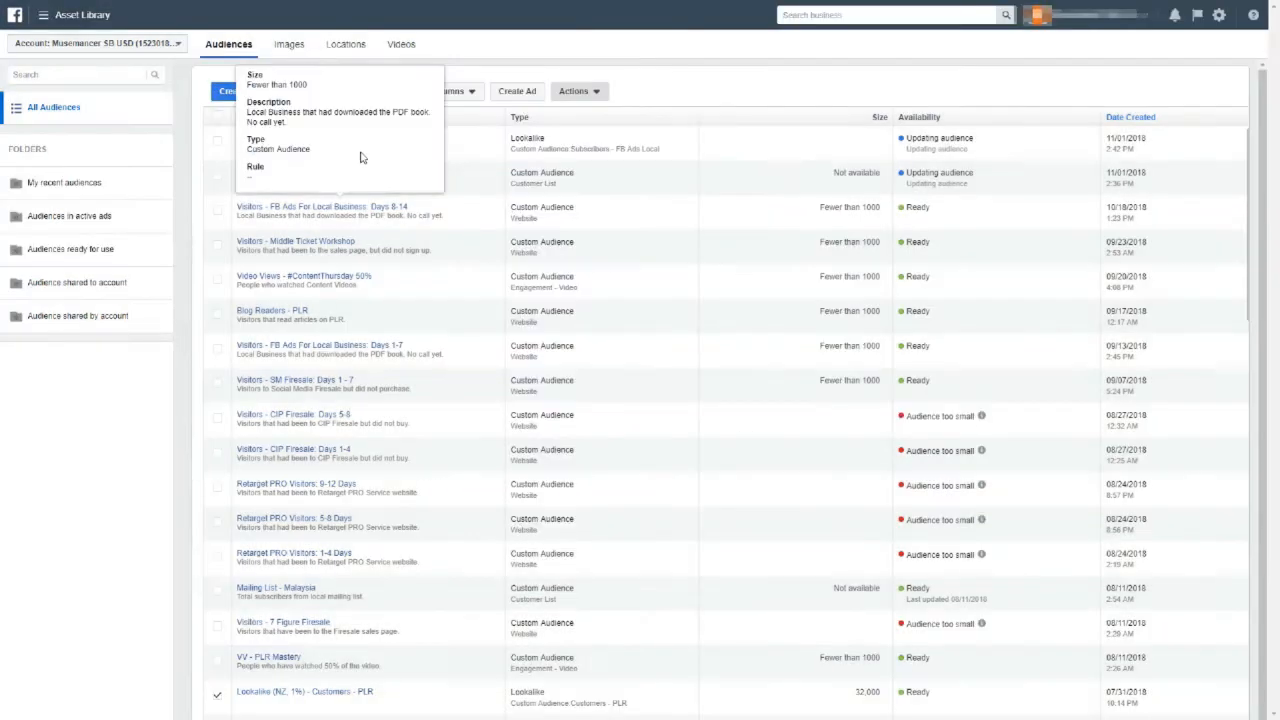
- Start a new lookalike audience with Subscribers - FB Ads Local as its source and Malaysia as its location
click(228, 92)
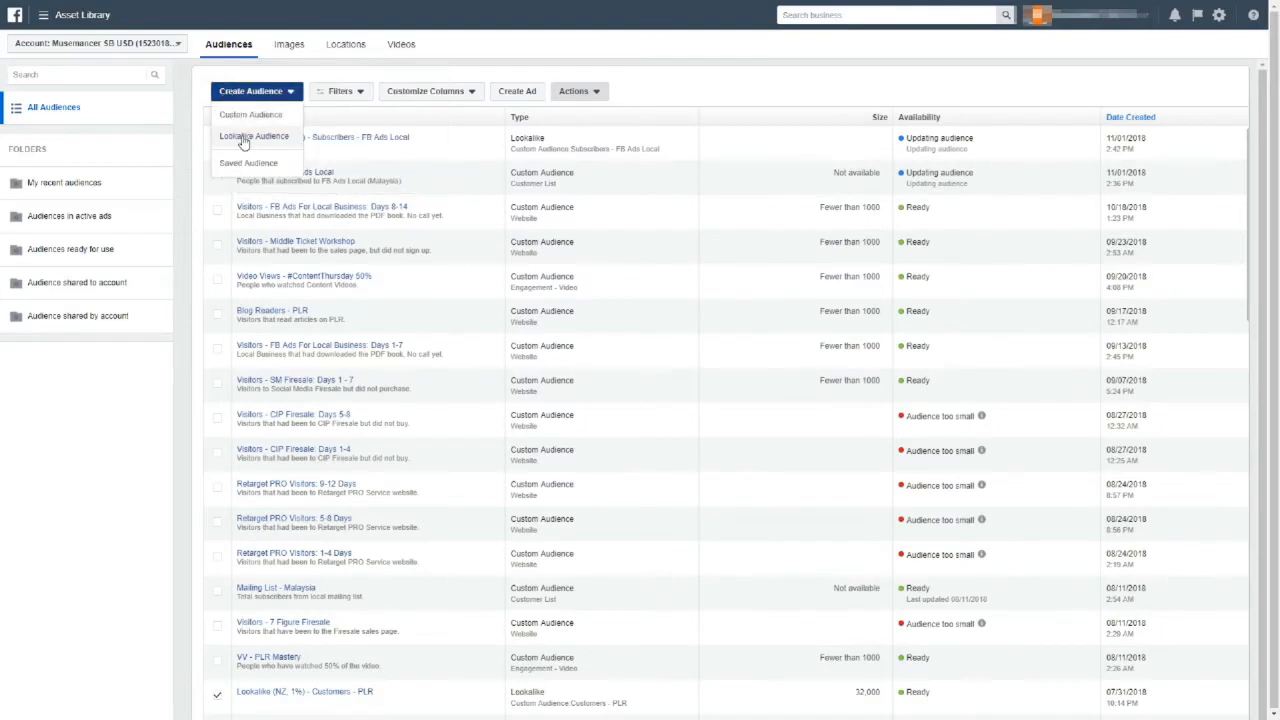
click(252, 134)
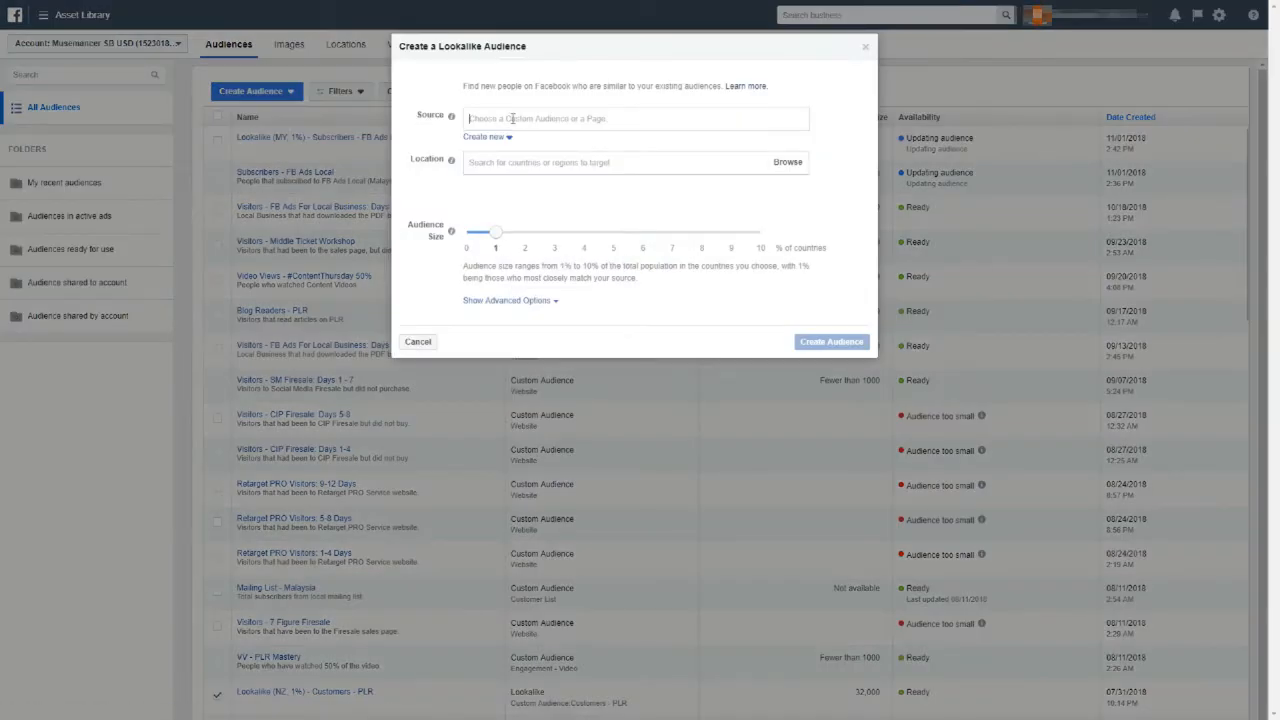
click(518, 126)
click(586, 150)
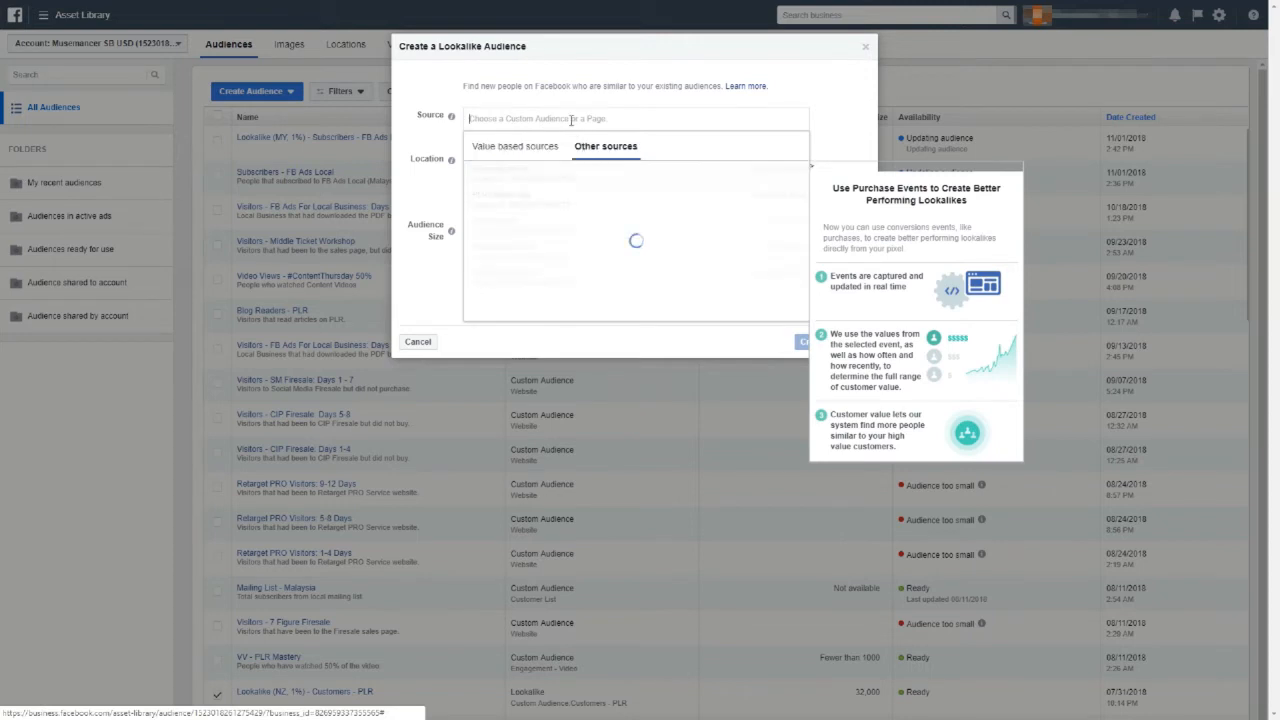
text(subsc)
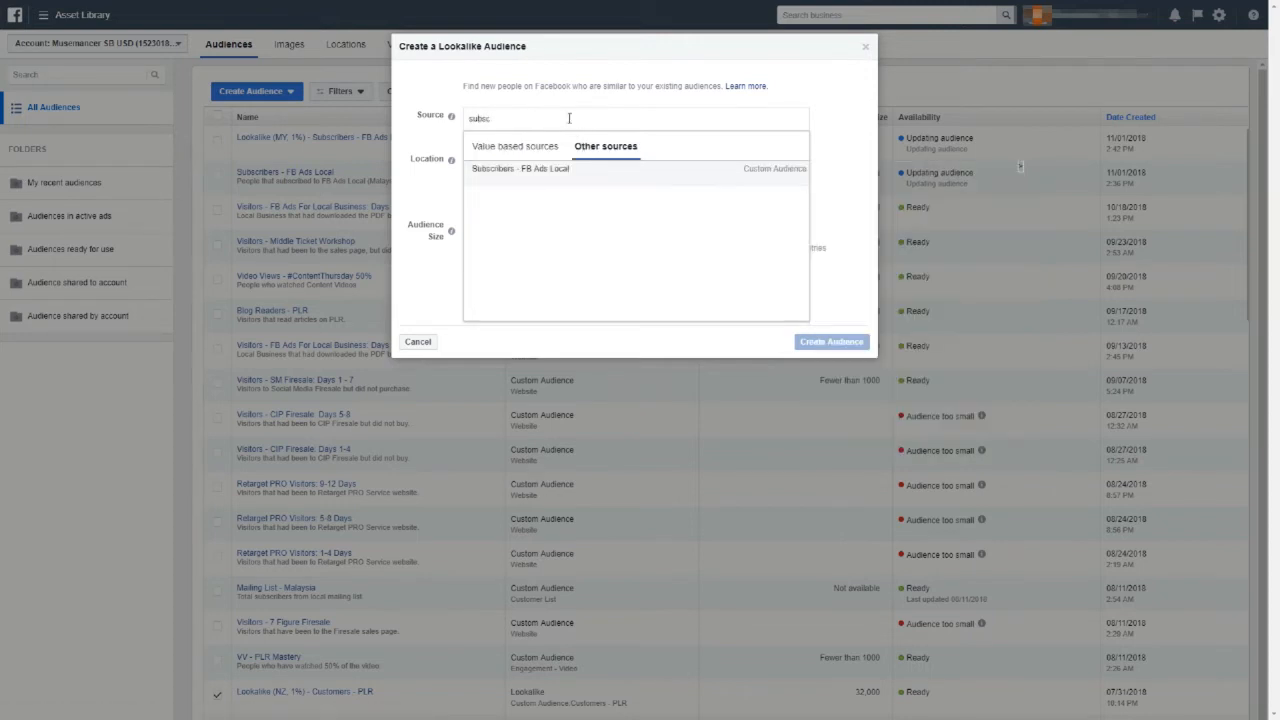
click(555, 169)
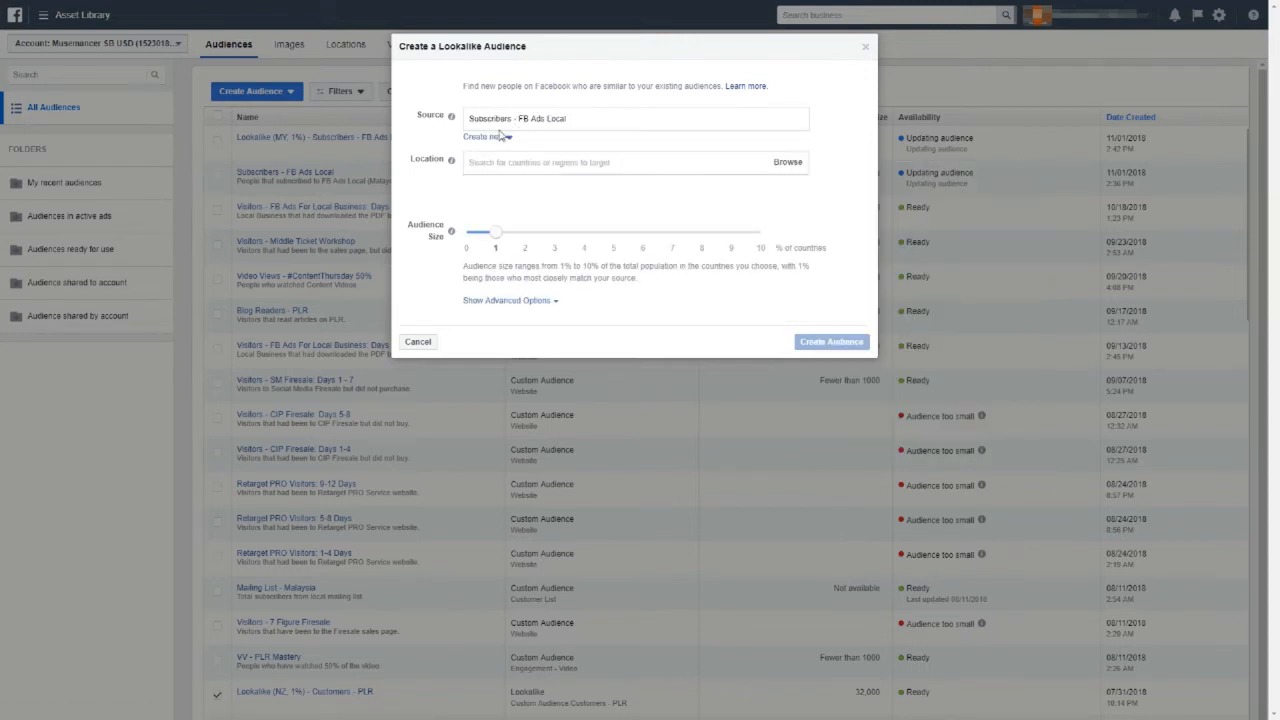
click(524, 161)
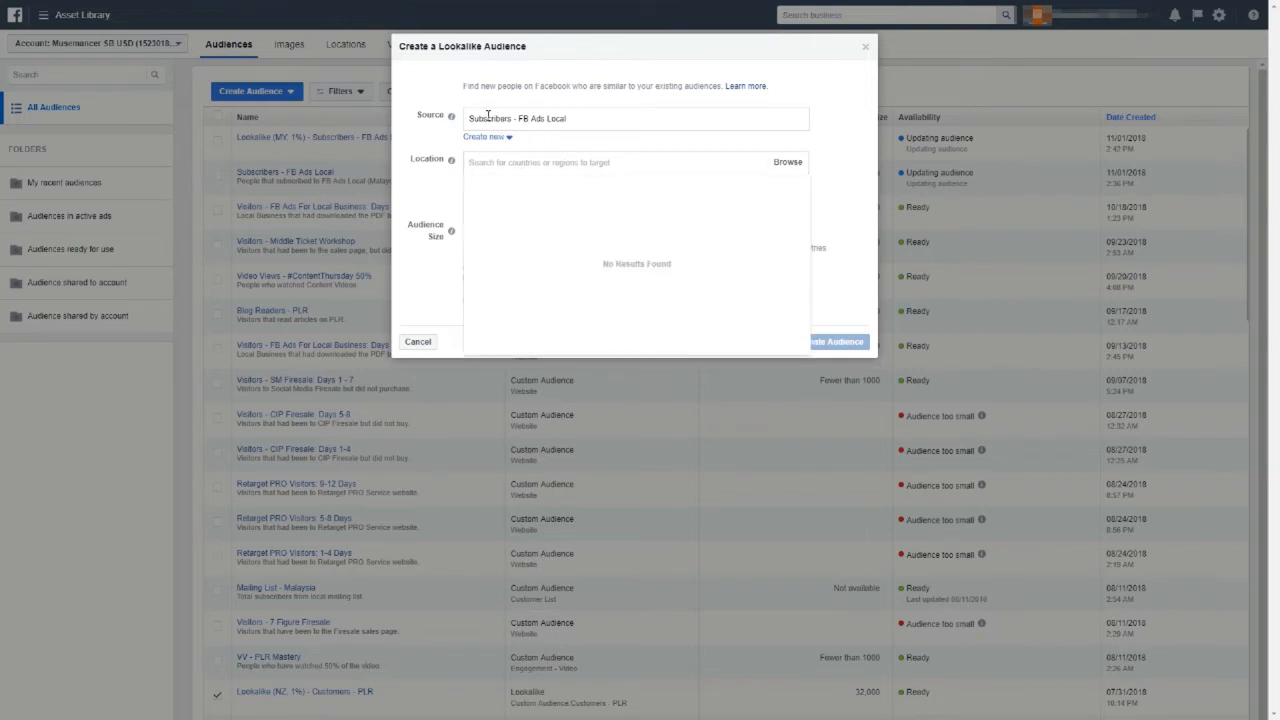
text(malaysia)
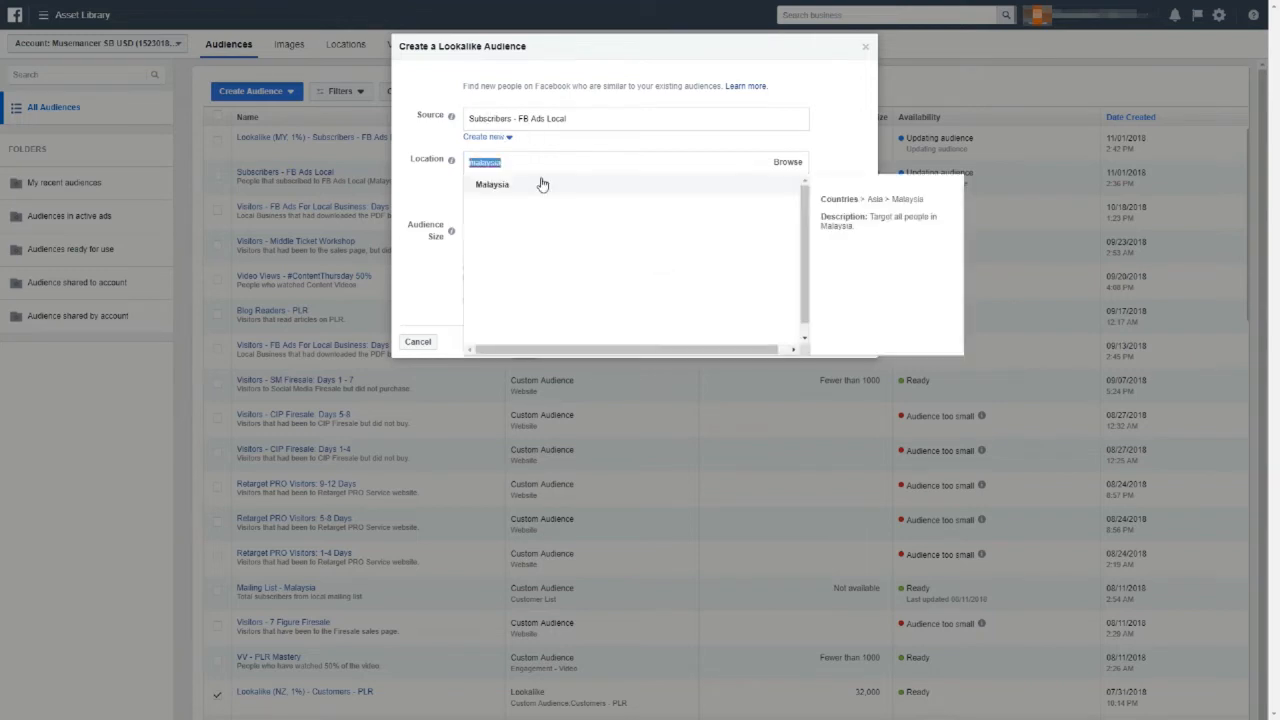
click(543, 183)
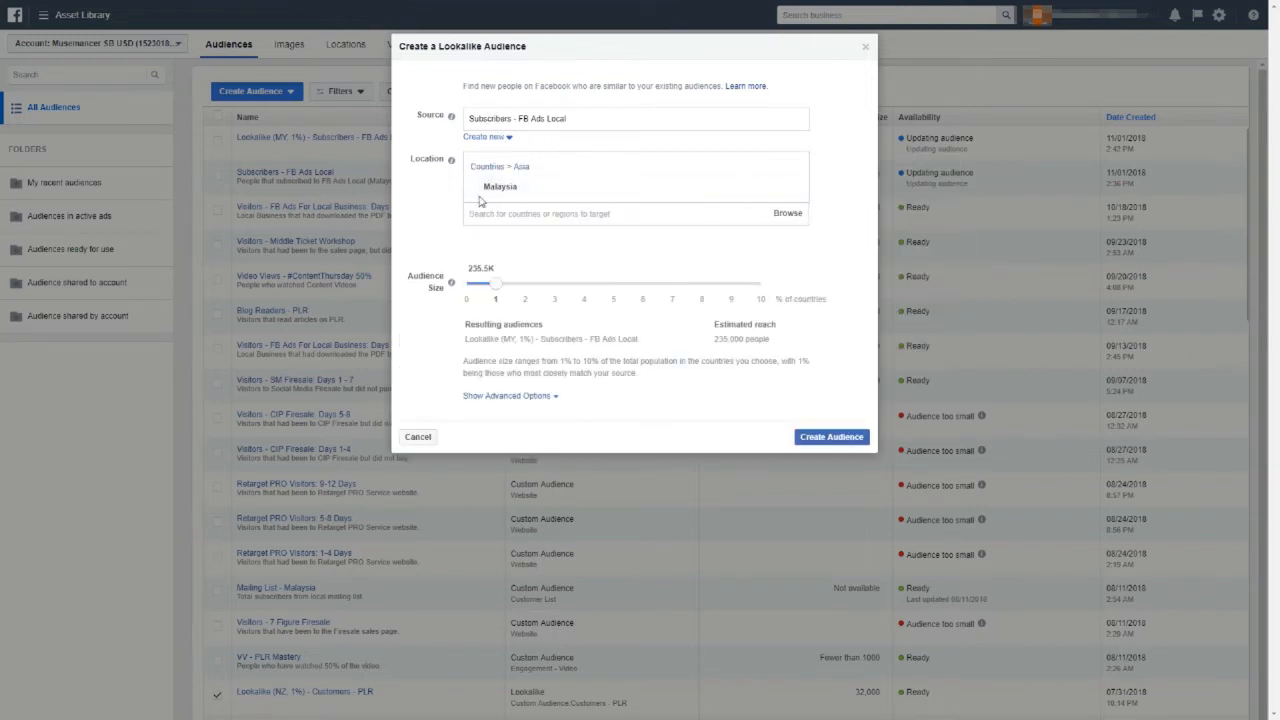
- Set the number of audiences to 1 with a size range of 1% to 2%, and create the lookalike audience
click(506, 396)
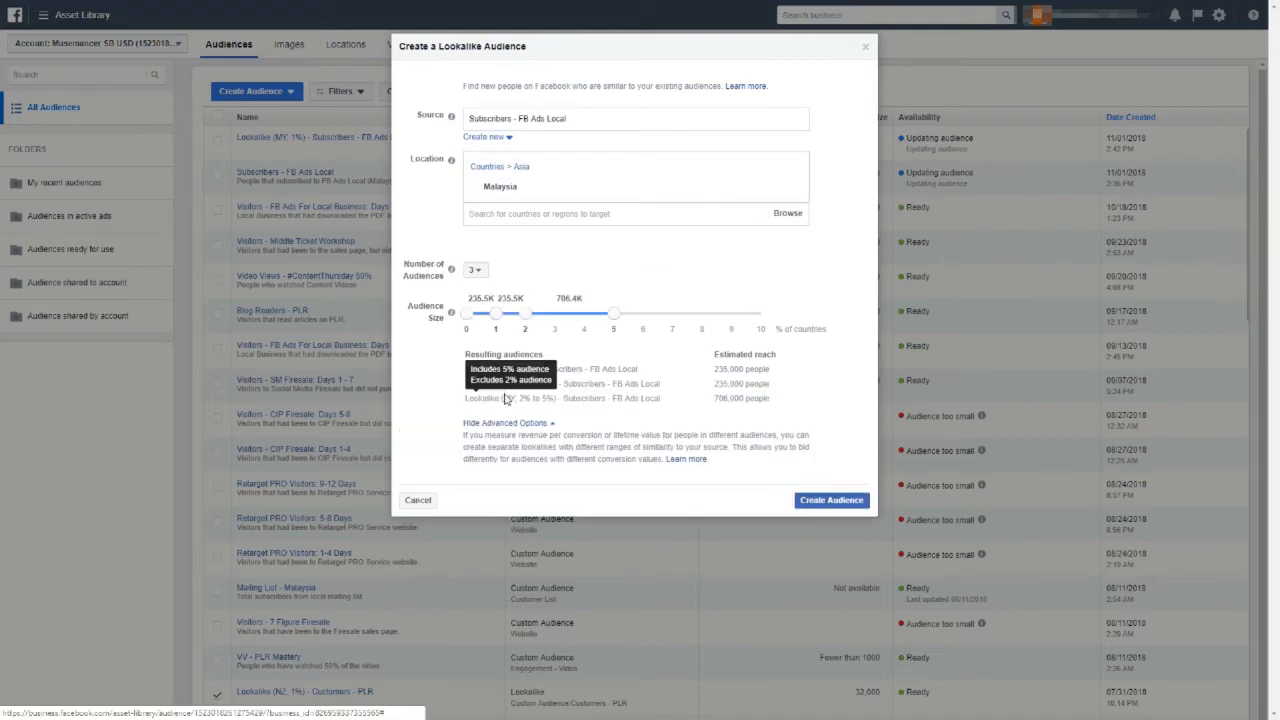
click(475, 270)
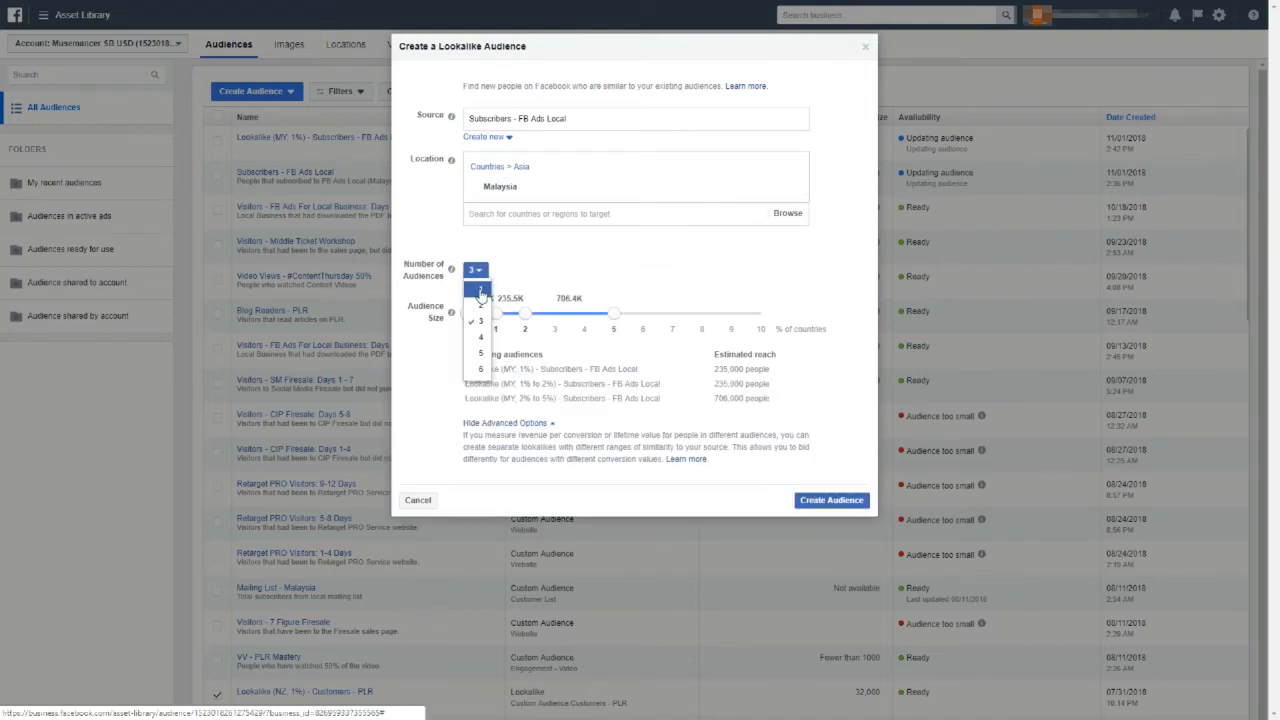
click(478, 291)
mouse_move(507, 322)
mouse_down()
mouse_move(526, 326)
mouse_move(497, 325)
mouse_up()
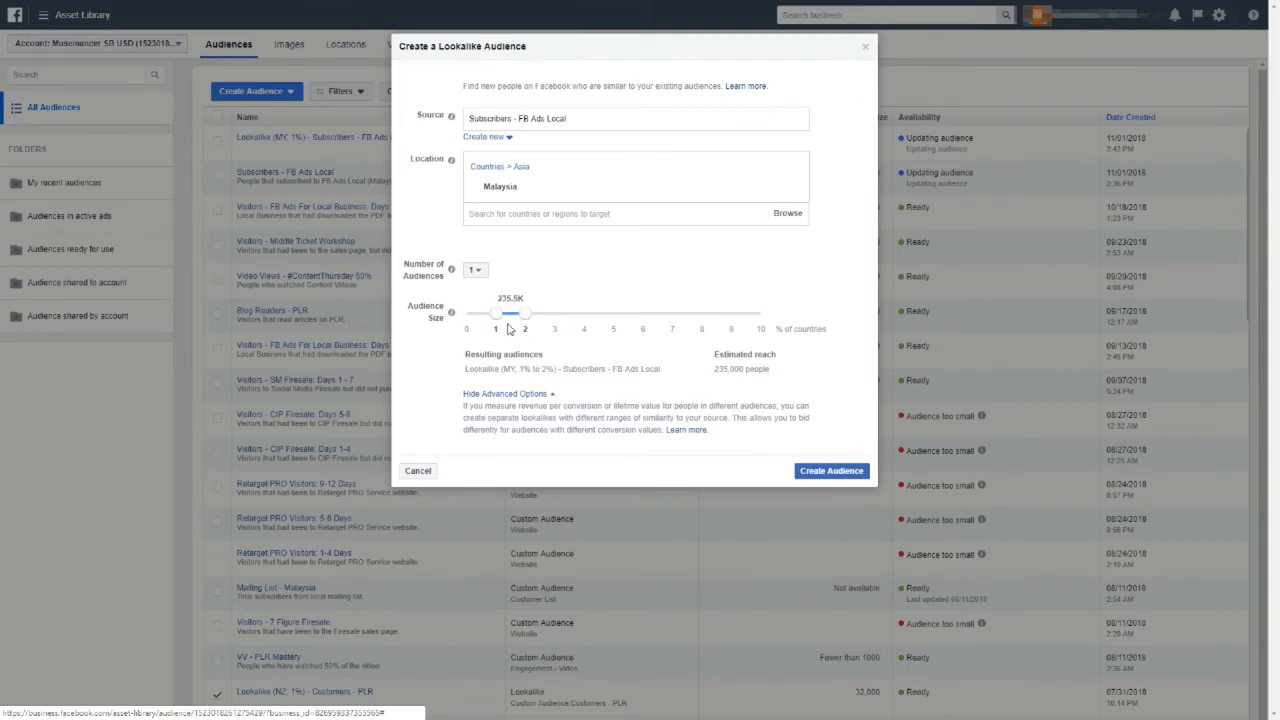
mouse_move(566, 366)
click(825, 472)
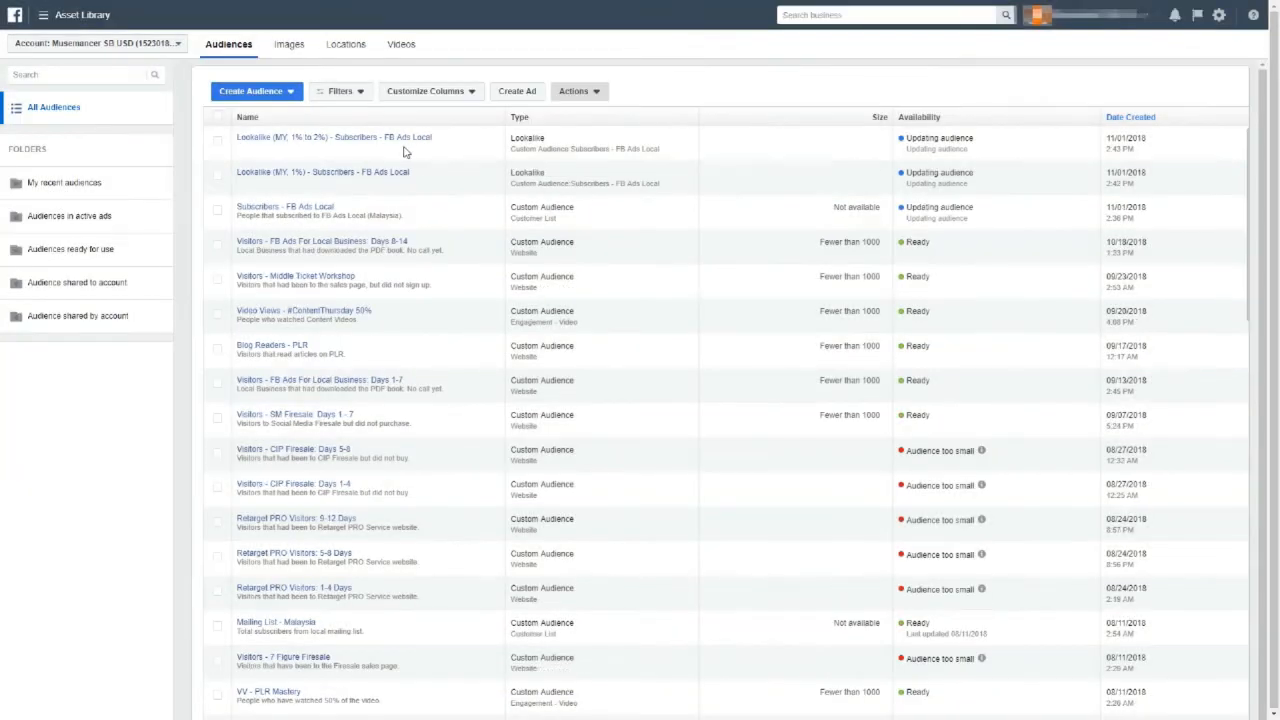
mouse_move(384, 140)
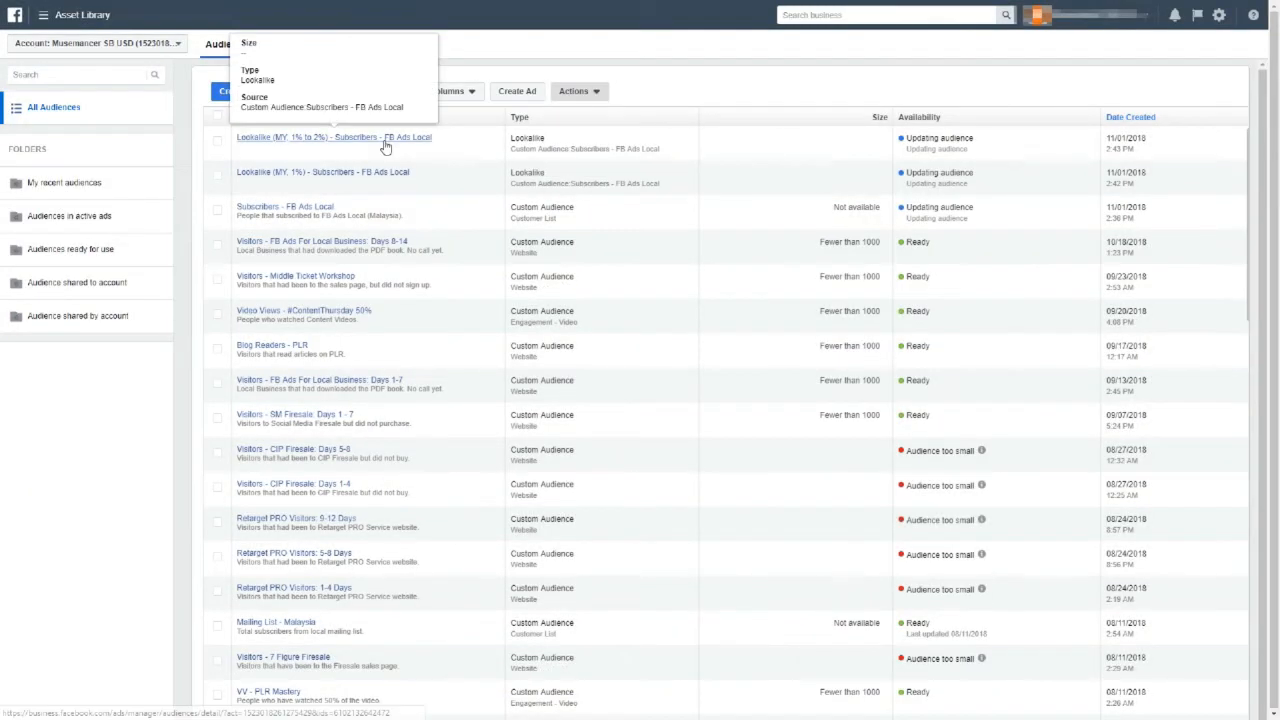
scroll(388, 170, down, 3)
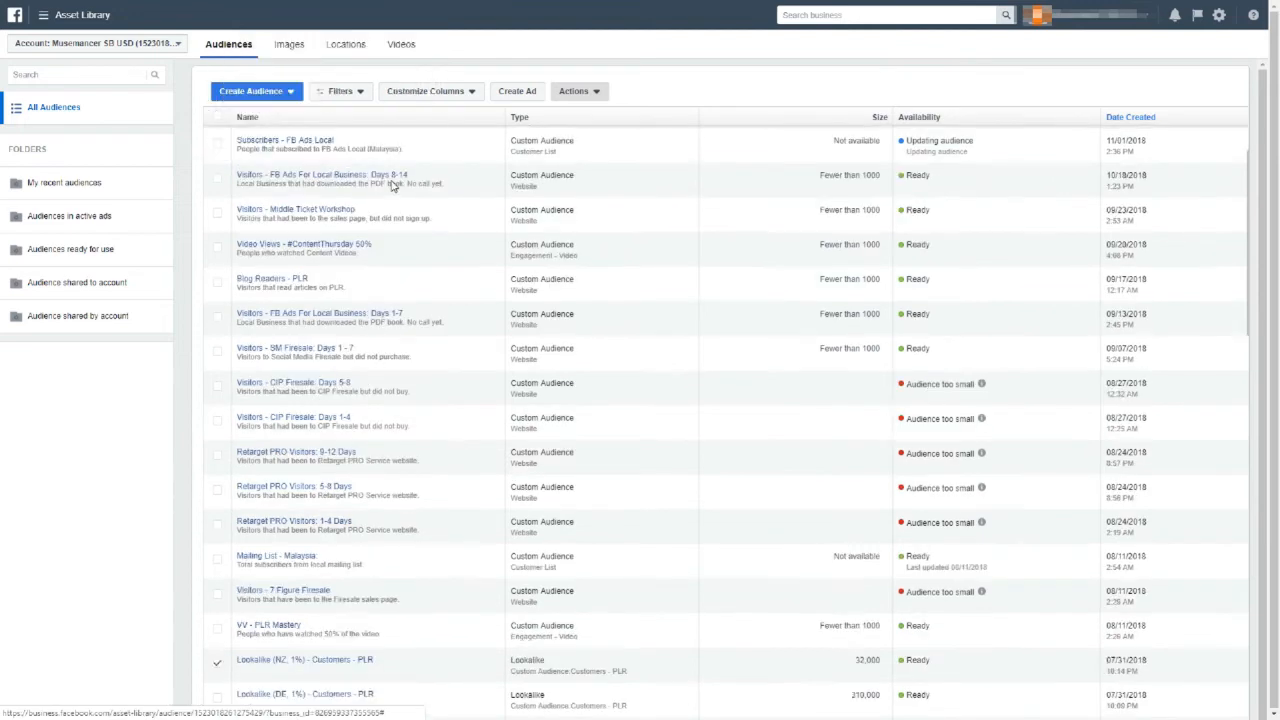
scroll(392, 188, up, 3)
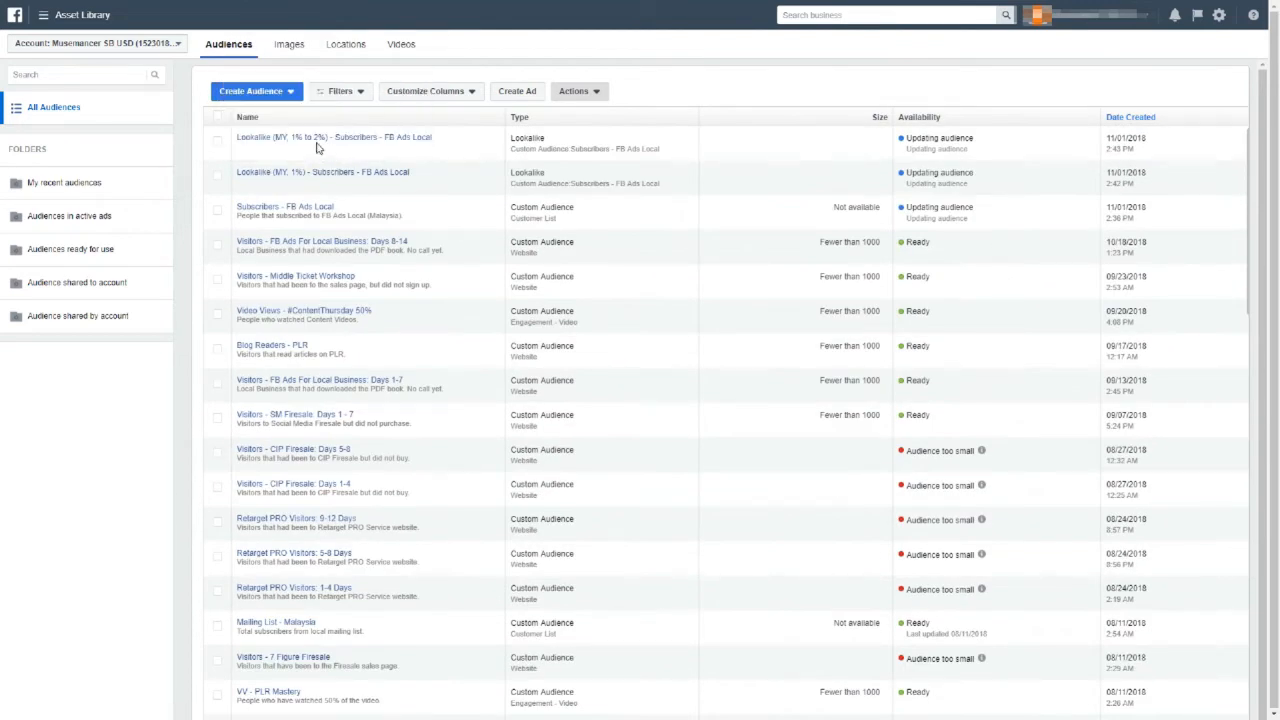
mouse_move(294, 140)
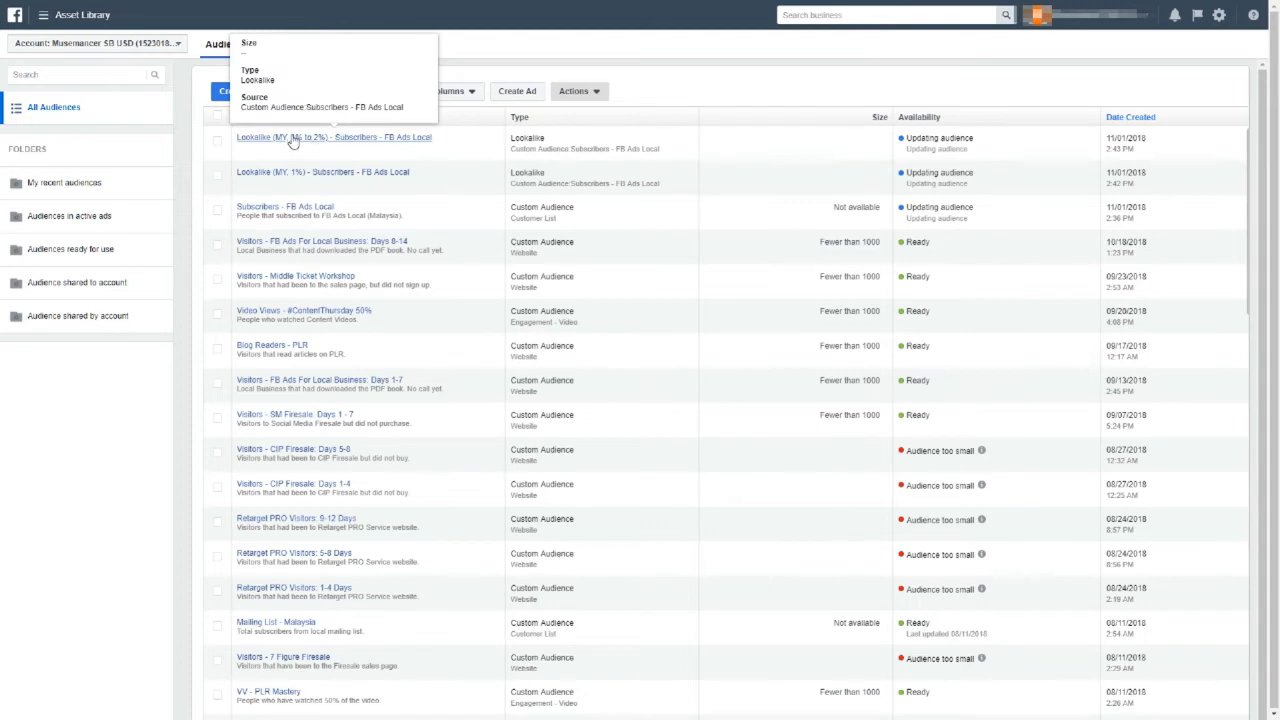
- Start another lookalike audience from Subscribers - FB Ads Local, located in Malaysia
click(251, 91)
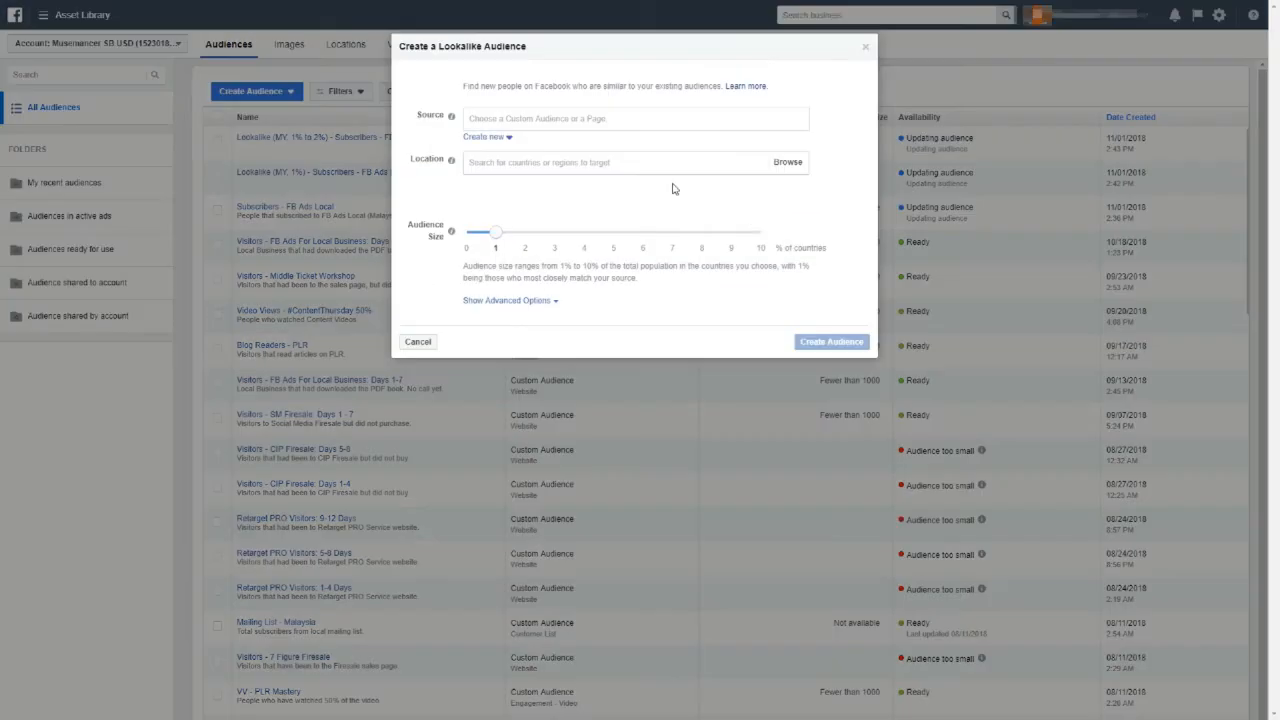
click(606, 118)
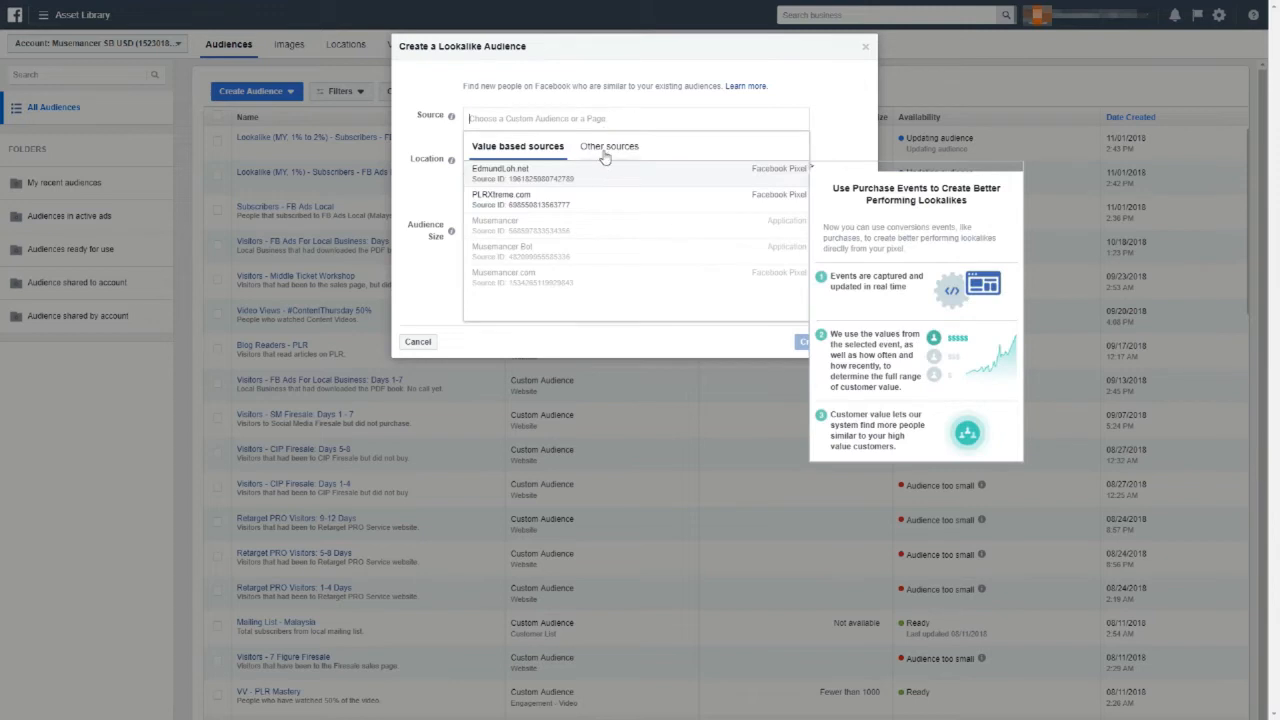
click(604, 148)
text(sub)
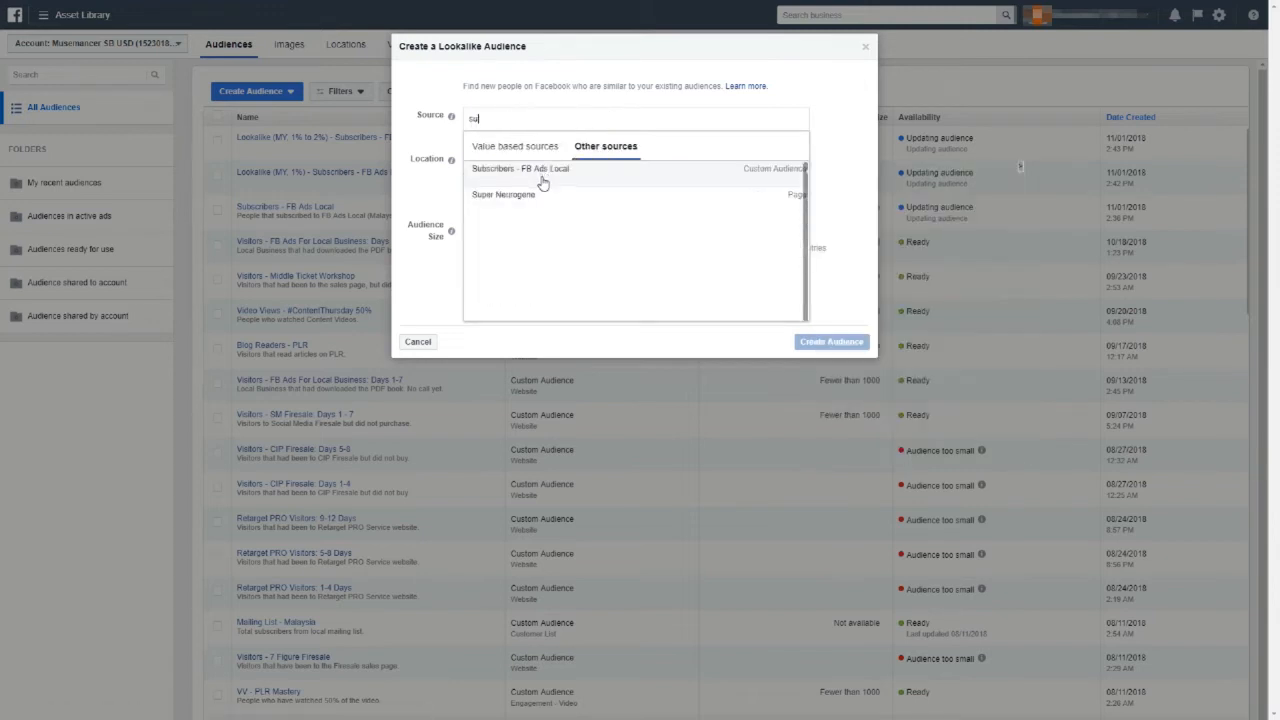
click(543, 176)
click(540, 163)
text(malaysia)
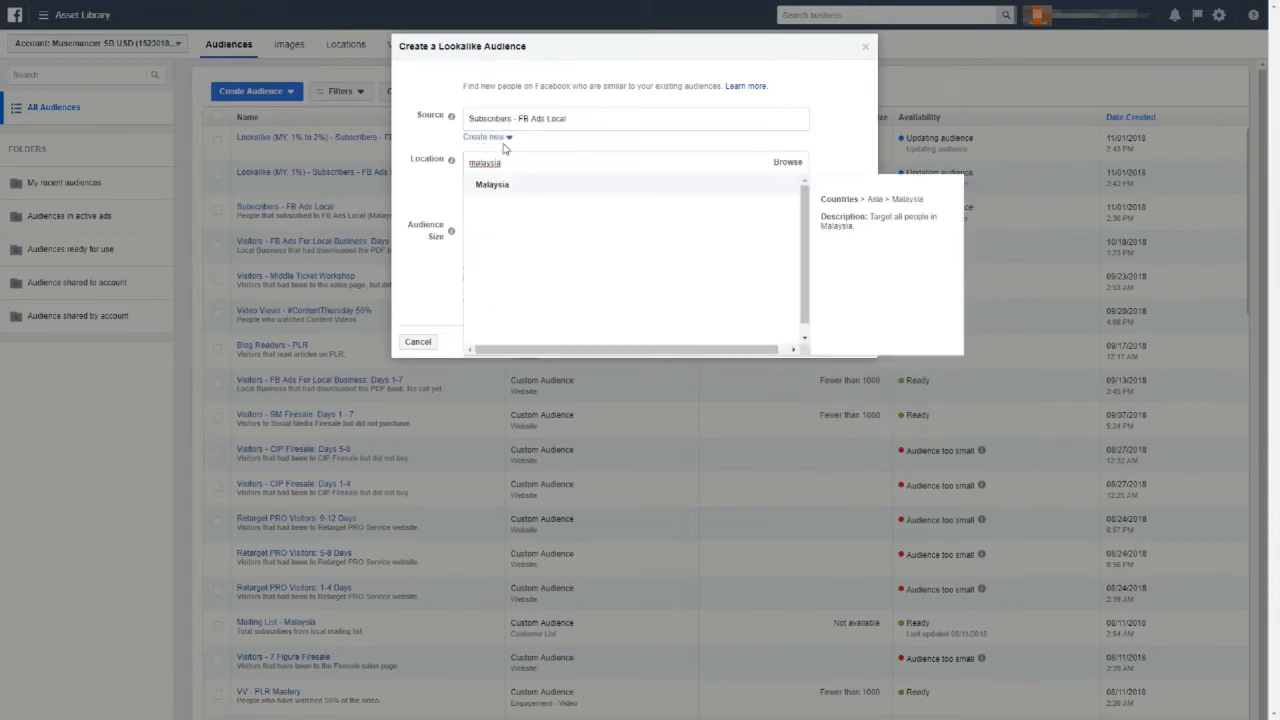
click(516, 186)
- Set the number of audiences to 1 with a size range of 2% to 3%, and create the lookalike audience
click(526, 397)
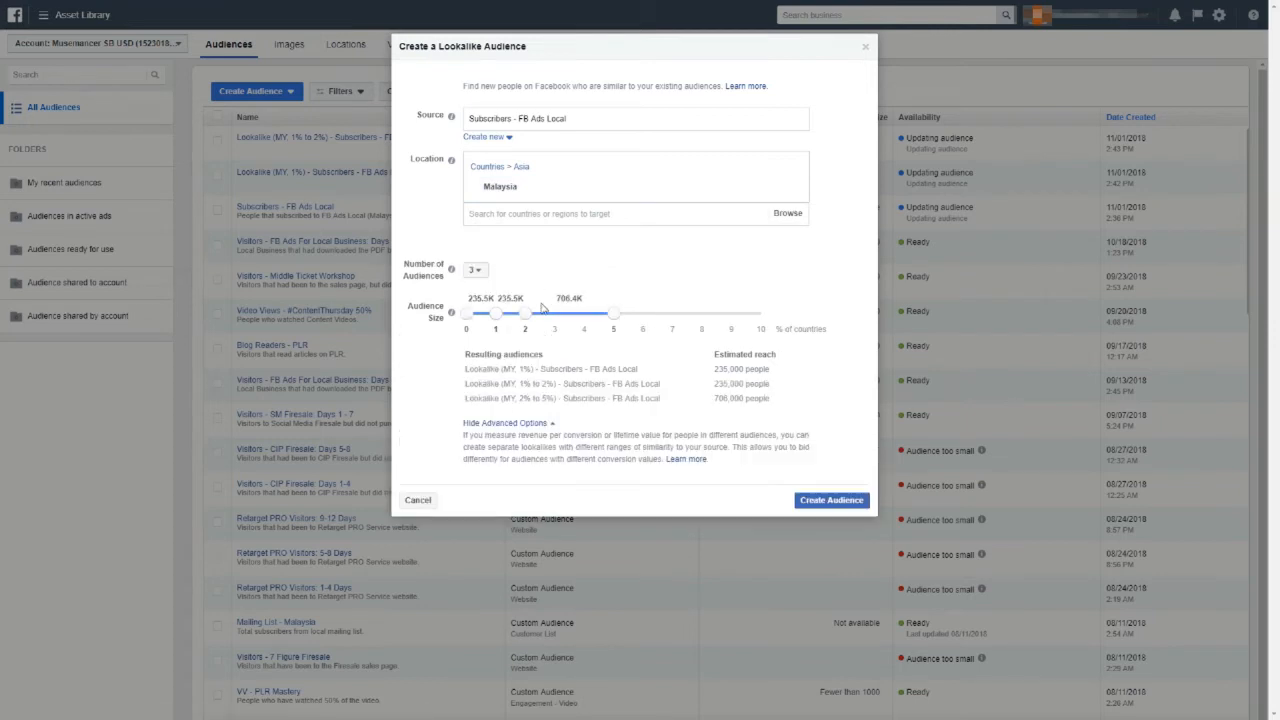
click(476, 269)
click(478, 274)
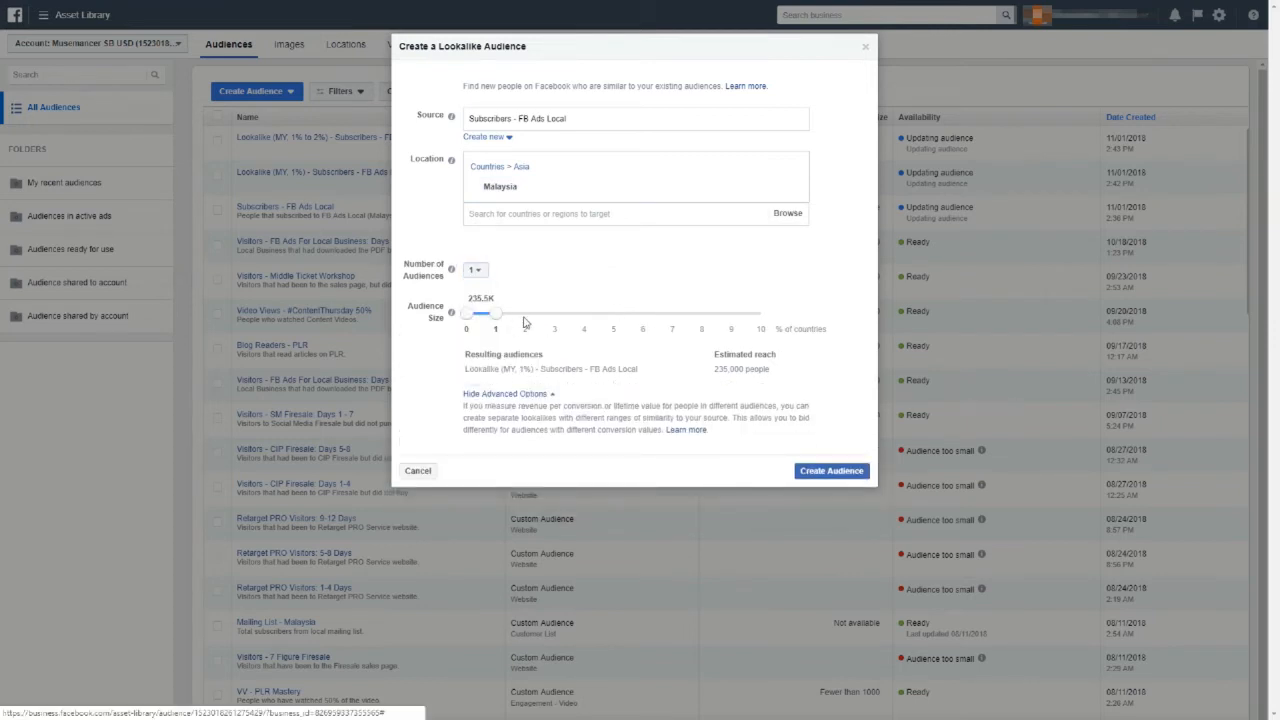
drag(499, 317, 561, 319)
drag(468, 318, 526, 318)
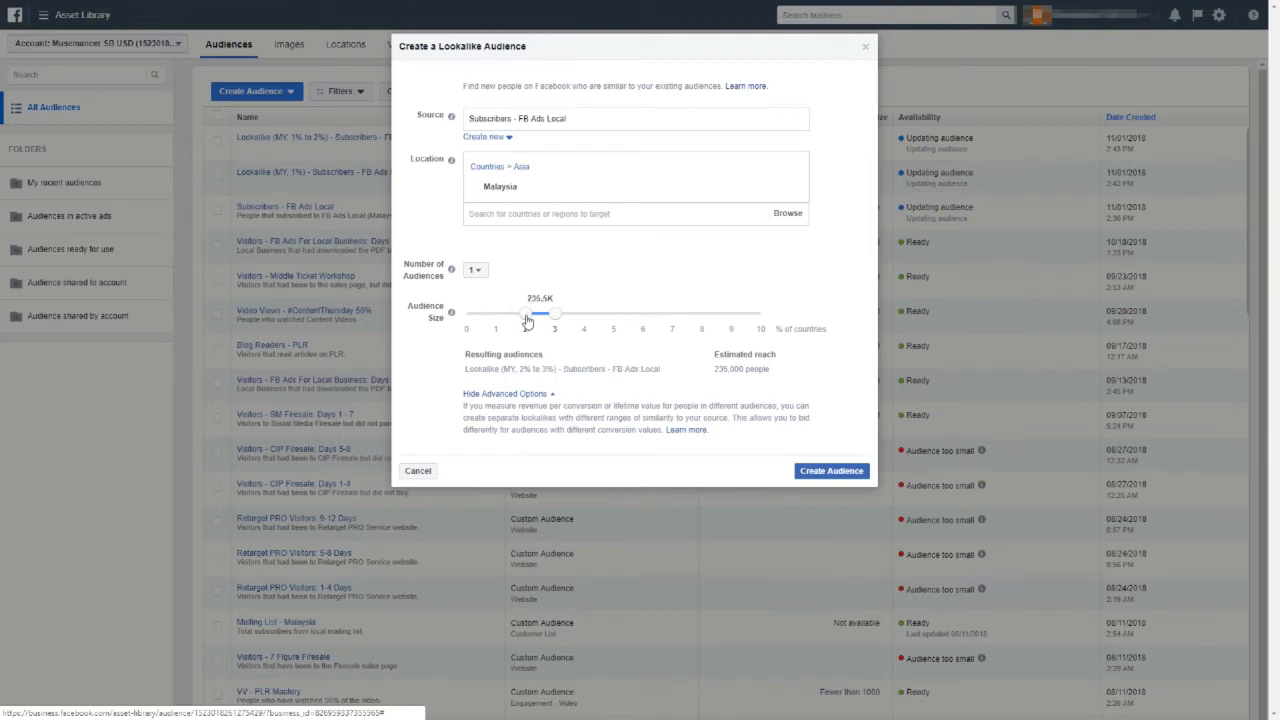
click(831, 471)
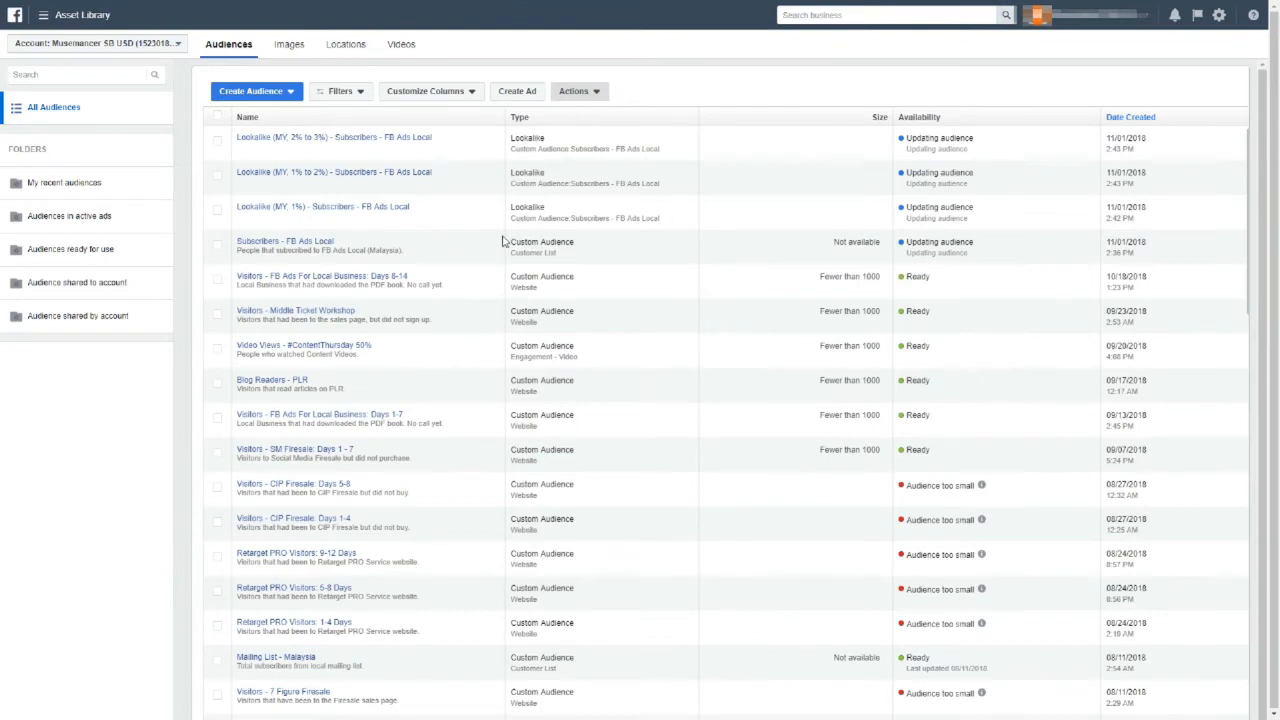
- Select the three Malaysian lookalike audiences (1%, 1% to 2%, 2% to 3%) built from Subscribers - FB Ads Local
click(217, 210)
click(217, 175)
click(217, 140)
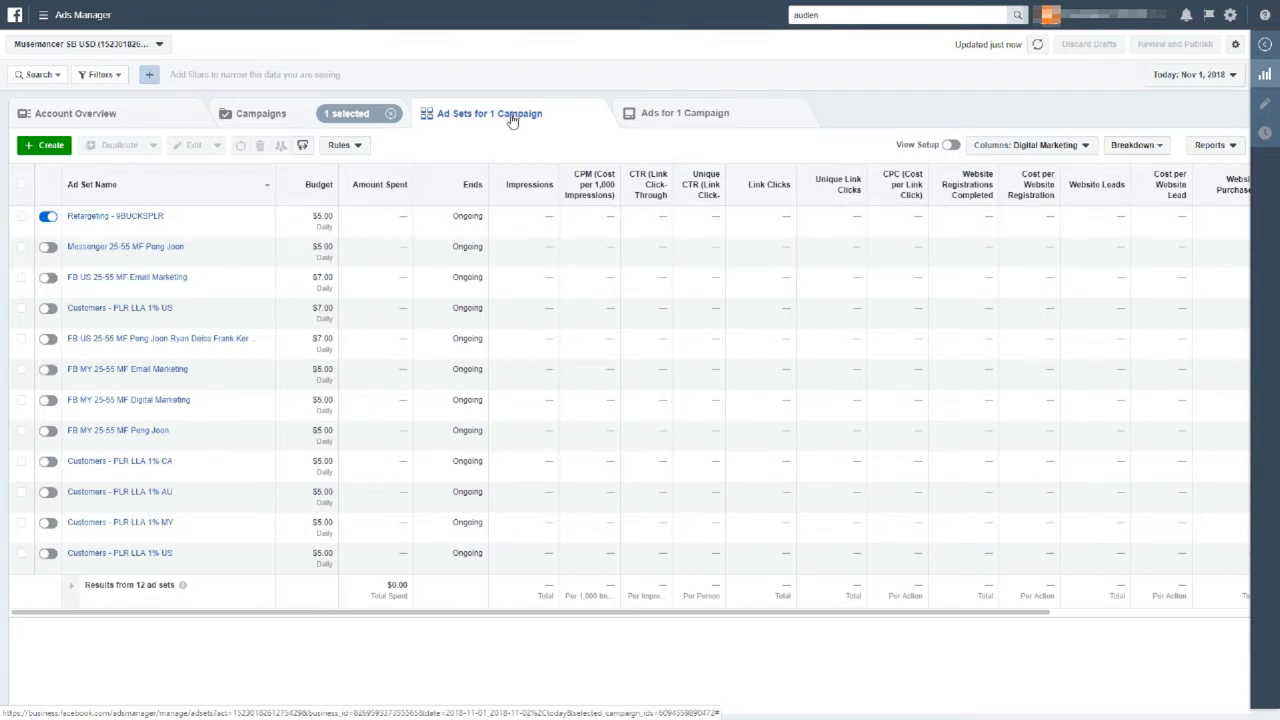
- Try starting a new campaign with the Conversions objective and the name "Retargeting -", and close it without saving
mouse_move(172, 236)
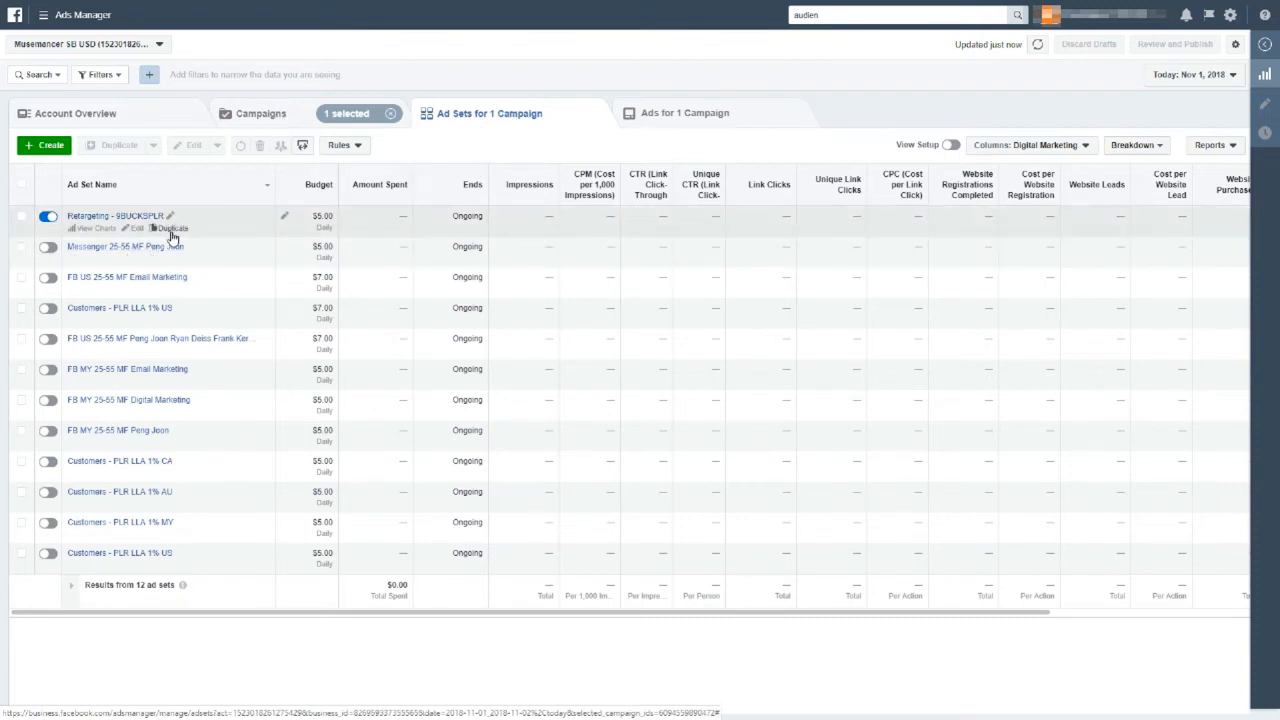
click(262, 116)
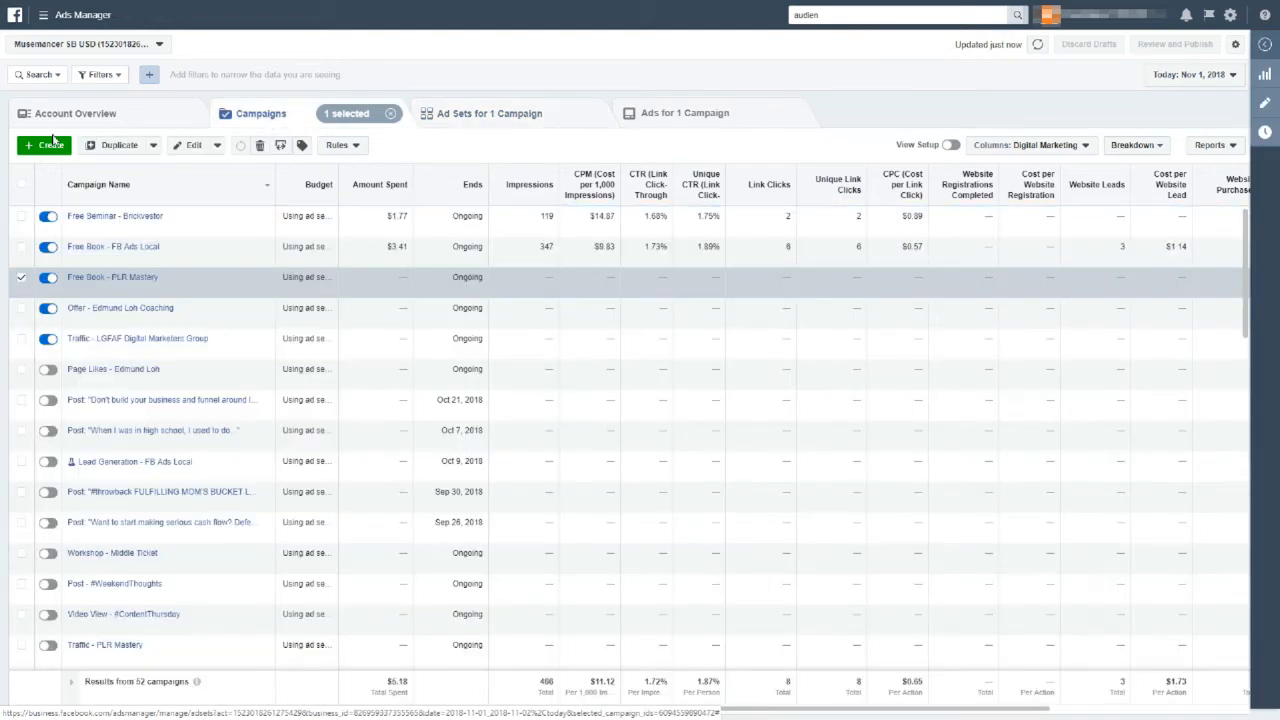
click(52, 144)
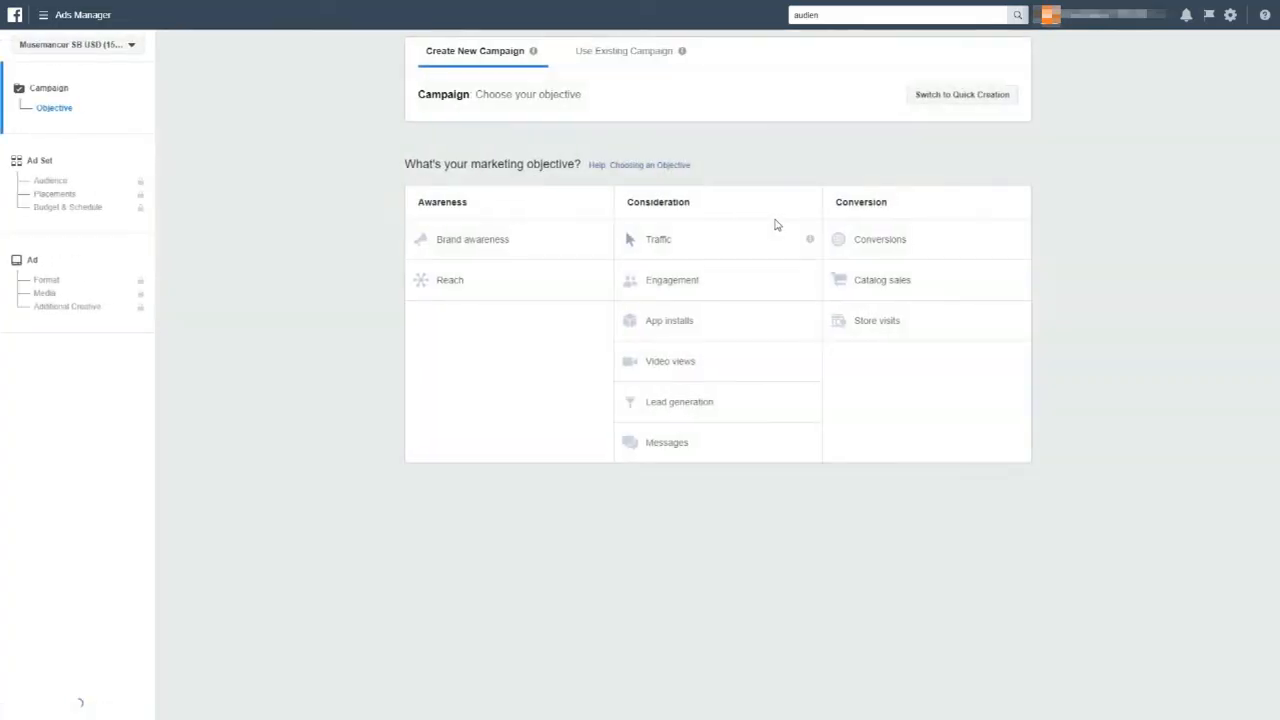
click(877, 244)
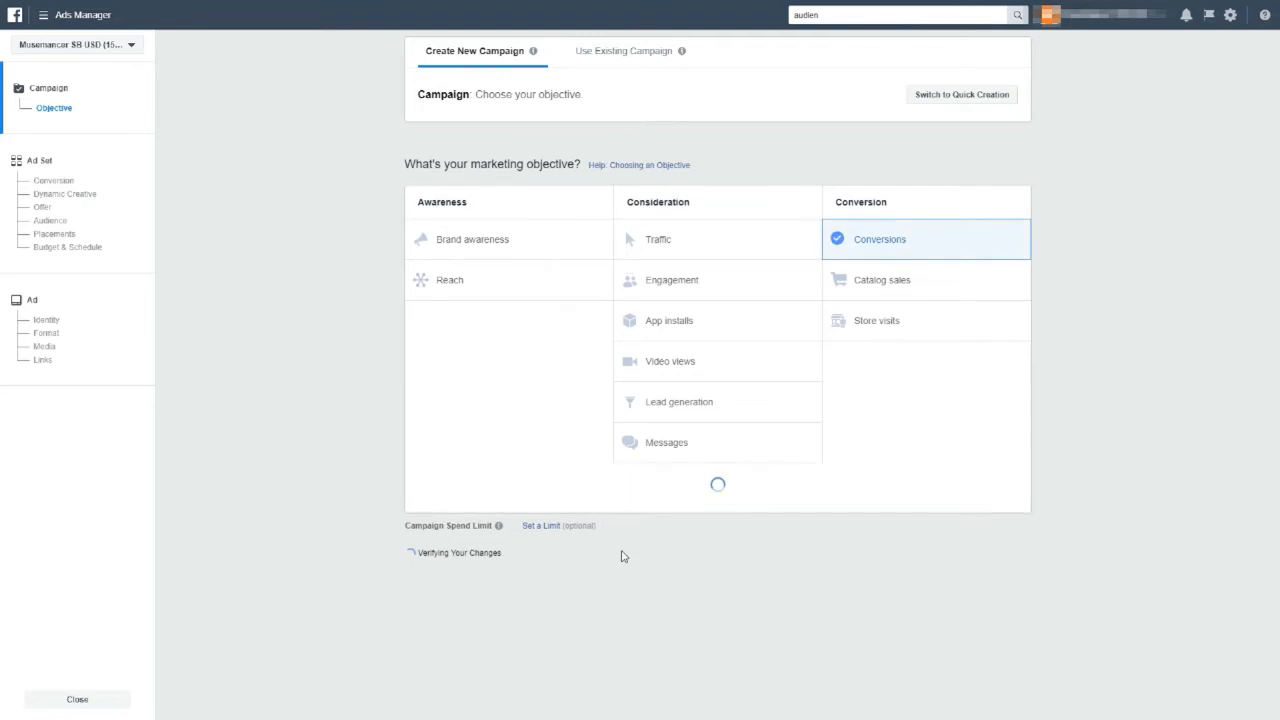
scroll(660, 575, down, 3)
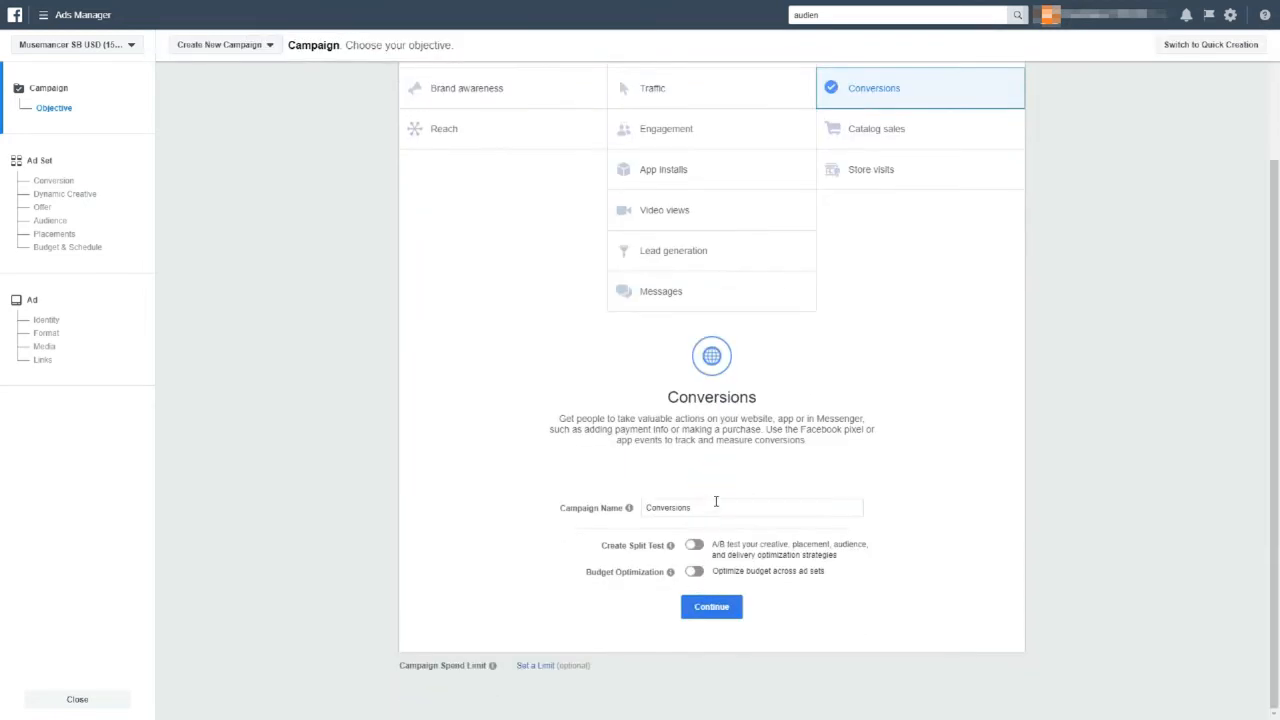
drag(690, 508, 561, 512)
text(Retargeting -)
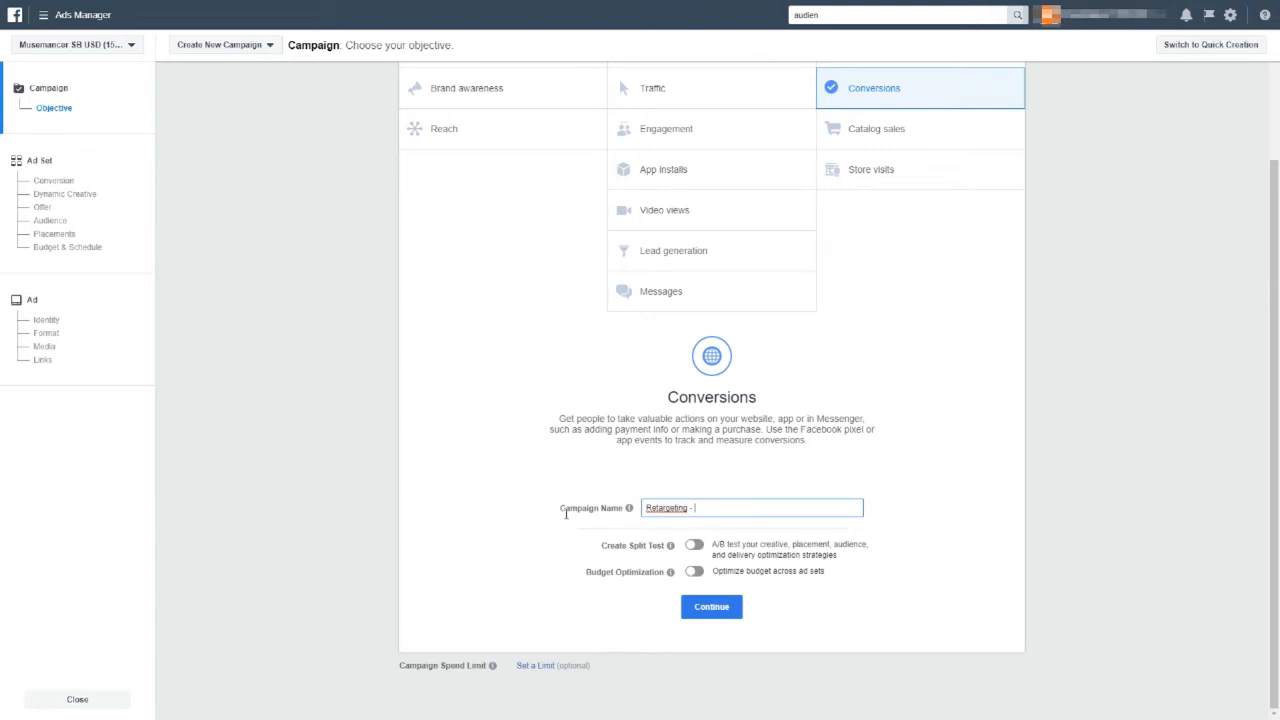
scroll(391, 403, up, 3)
scroll(434, 357, down, 3)
click(45, 700)
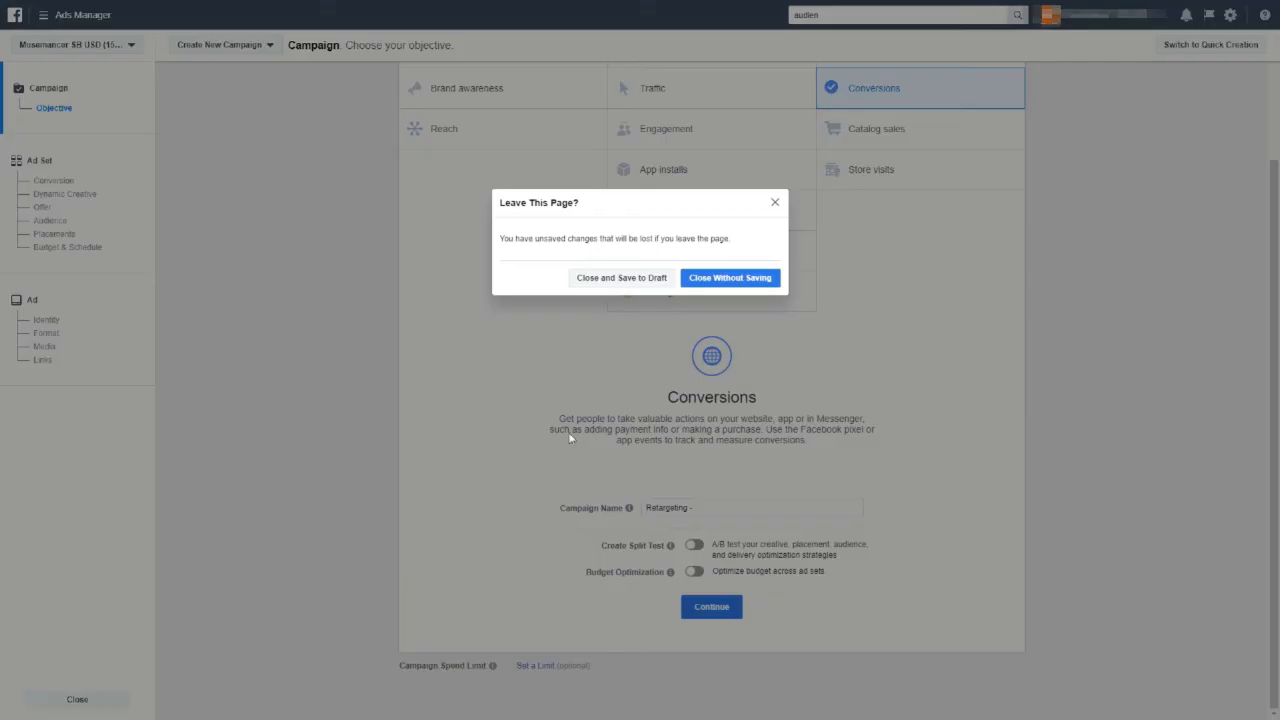
click(711, 279)
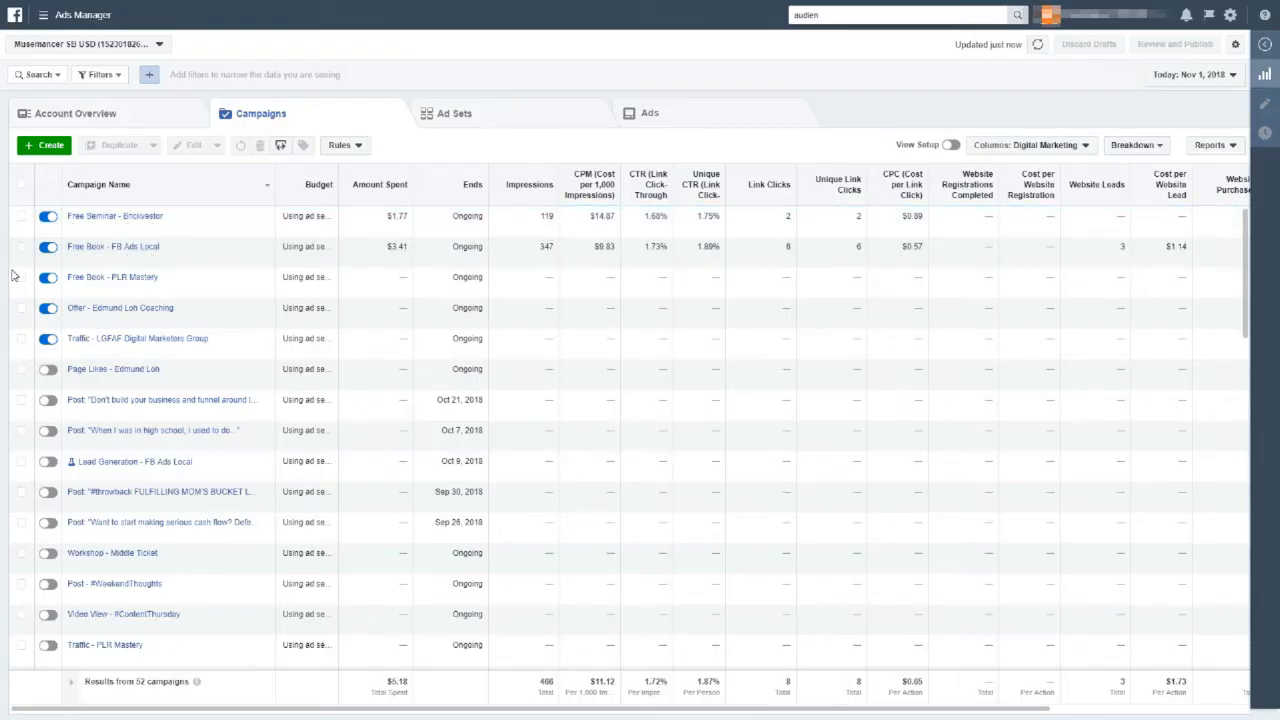
- Select the Free Book - PLR Mastery campaign and show its ad sets
click(21, 277)
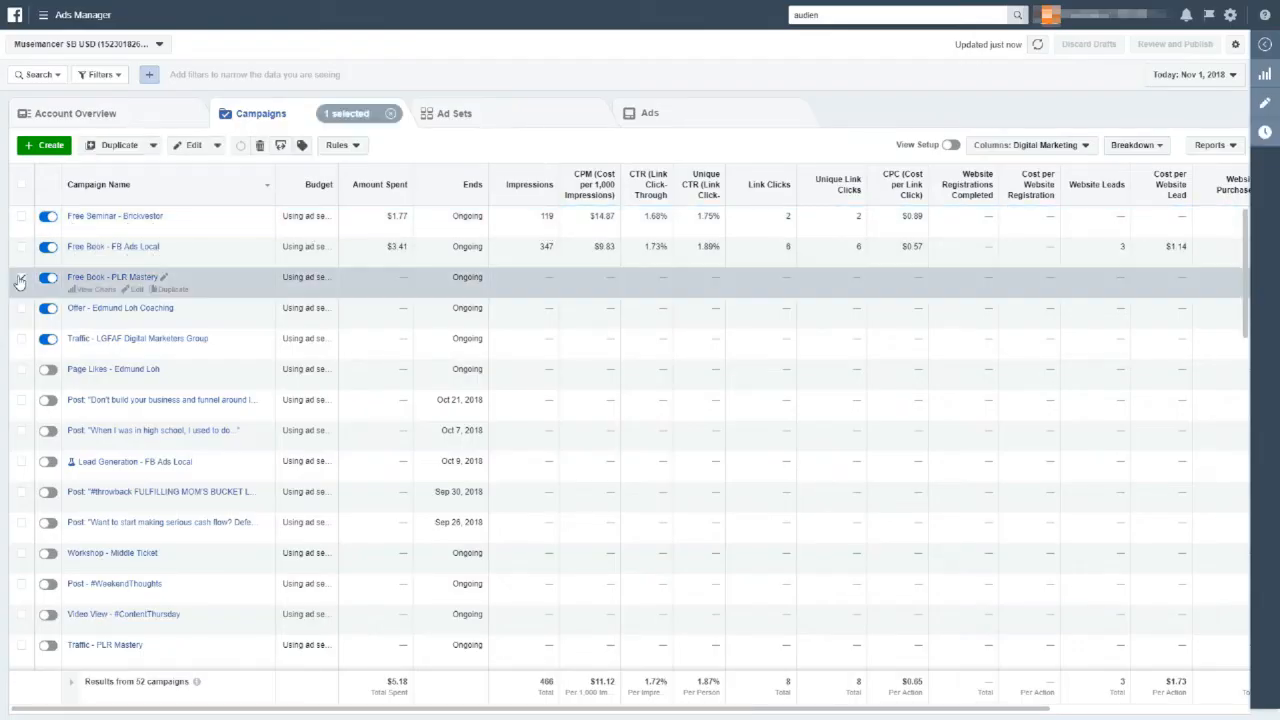
click(499, 115)
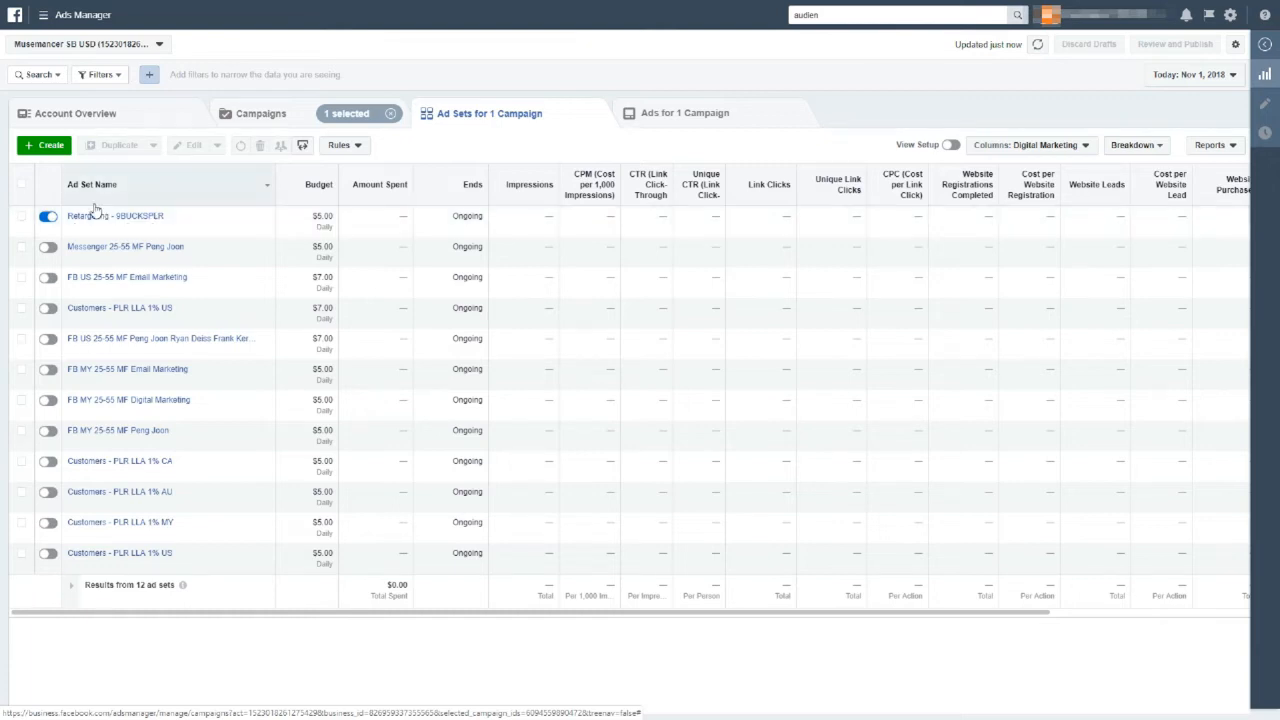
- Open the Retargeting - 9BUCKSPLR ad set for editing and review its conversion event, budget and schedule
click(21, 216)
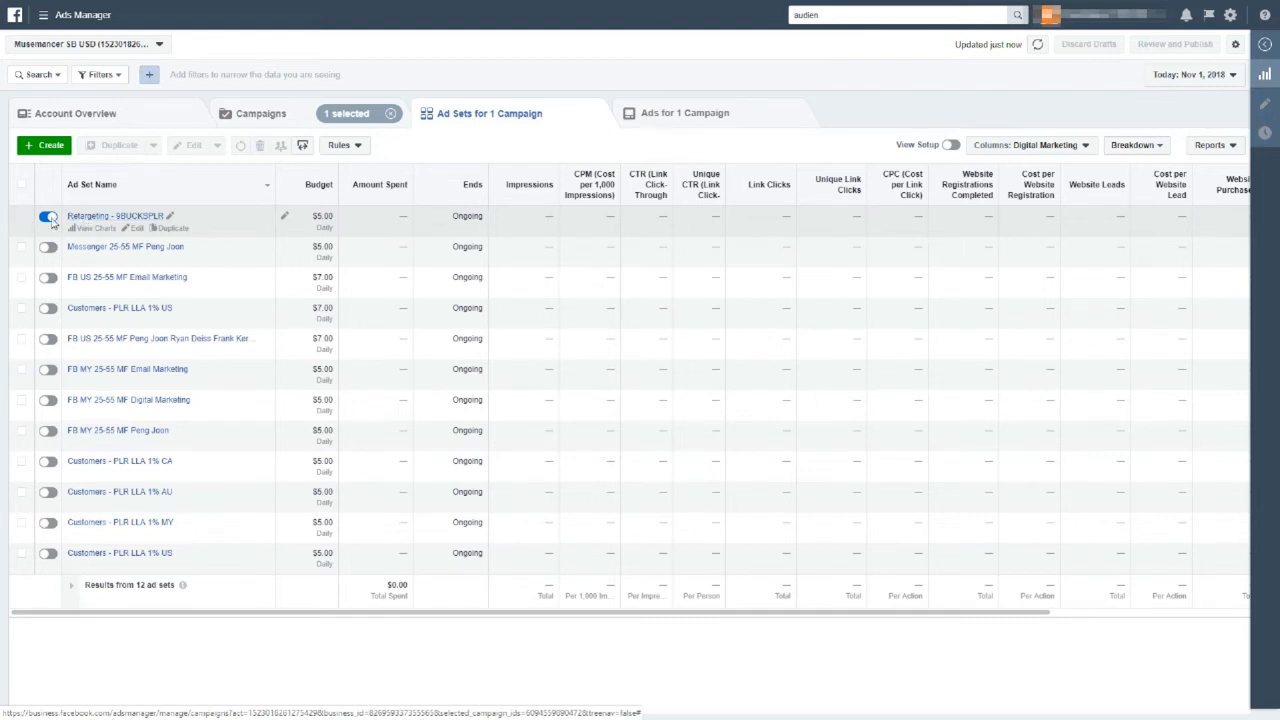
click(135, 228)
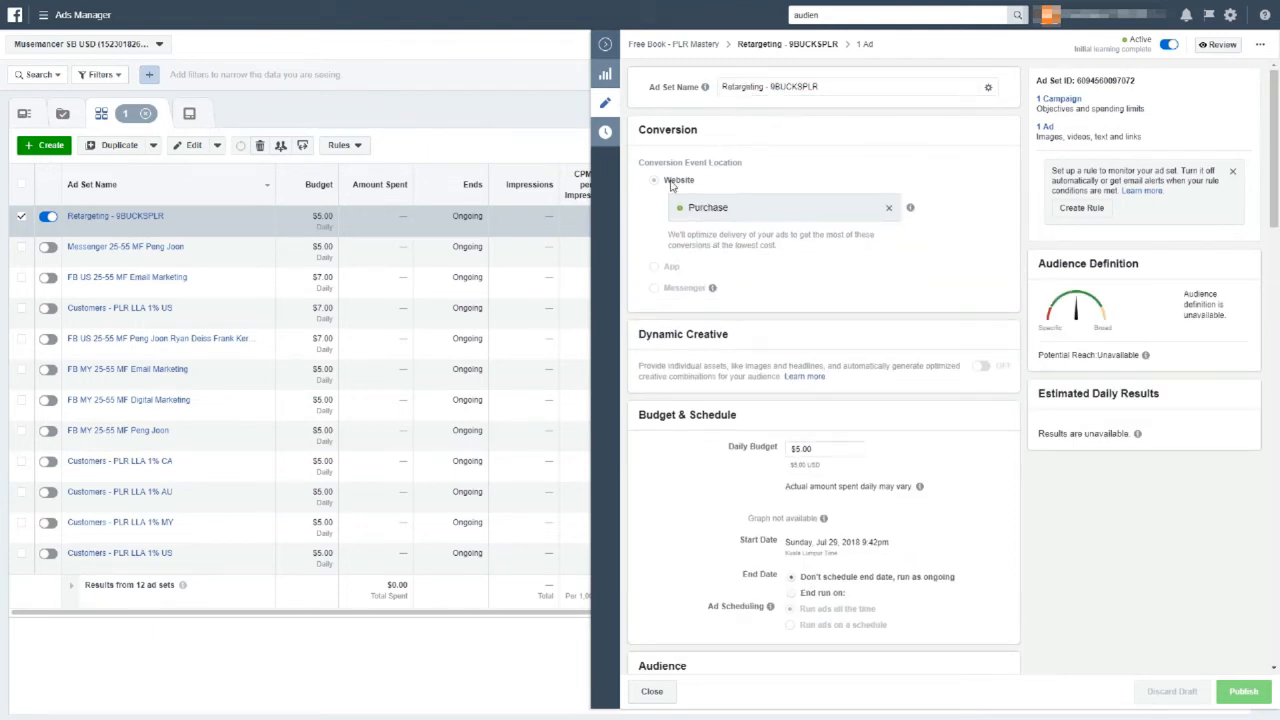
double_click(733, 207)
click(735, 173)
scroll(836, 194, down, 2)
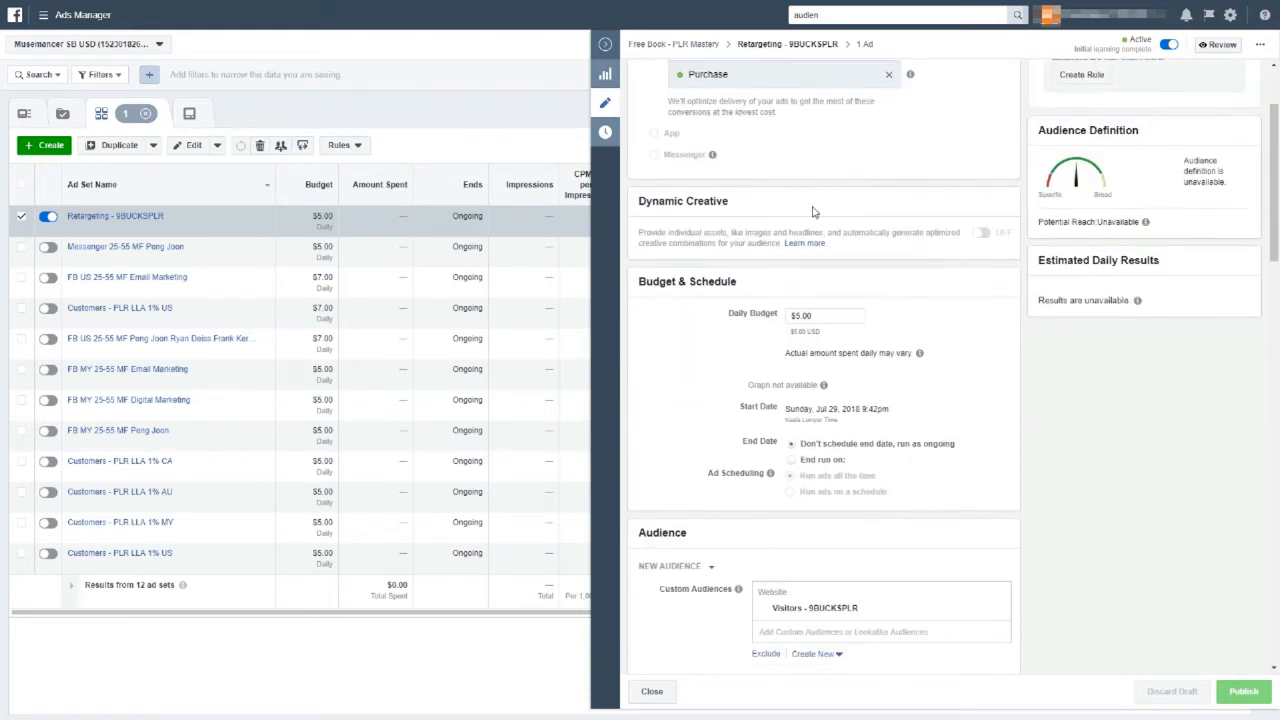
scroll(748, 237, down, 1)
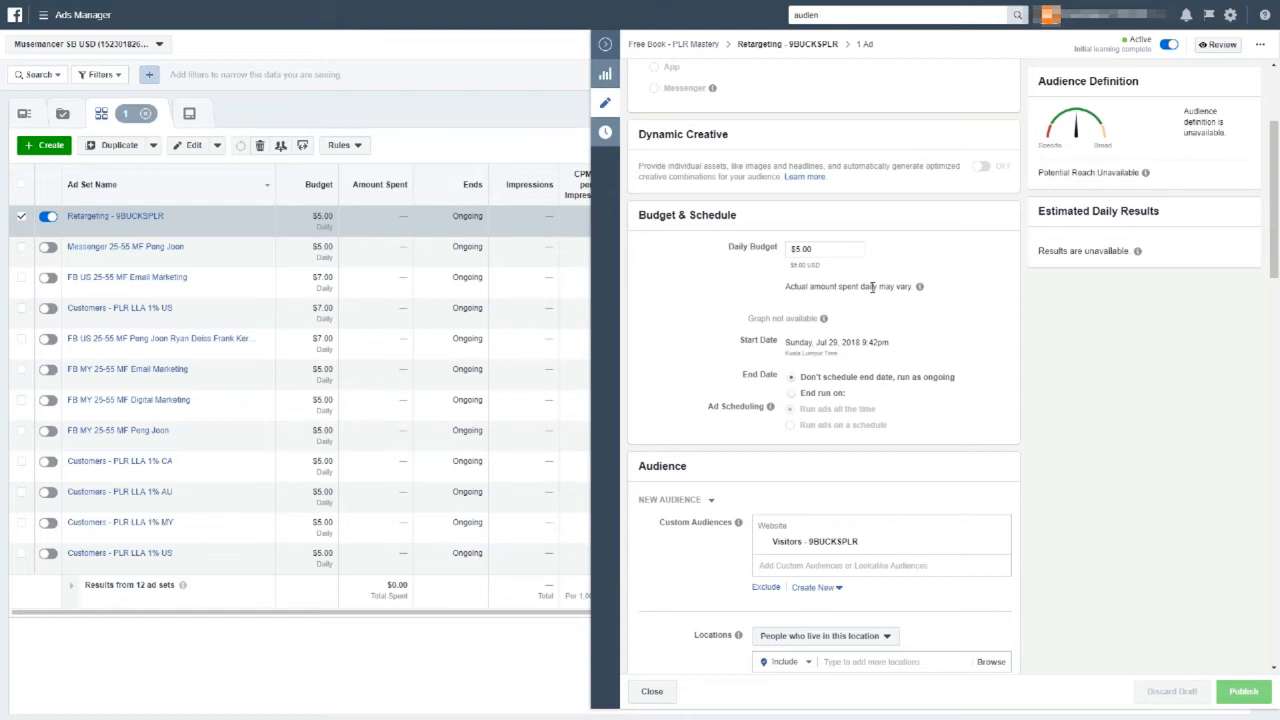
scroll(869, 320, down, 1)
scroll(869, 325, down, 1)
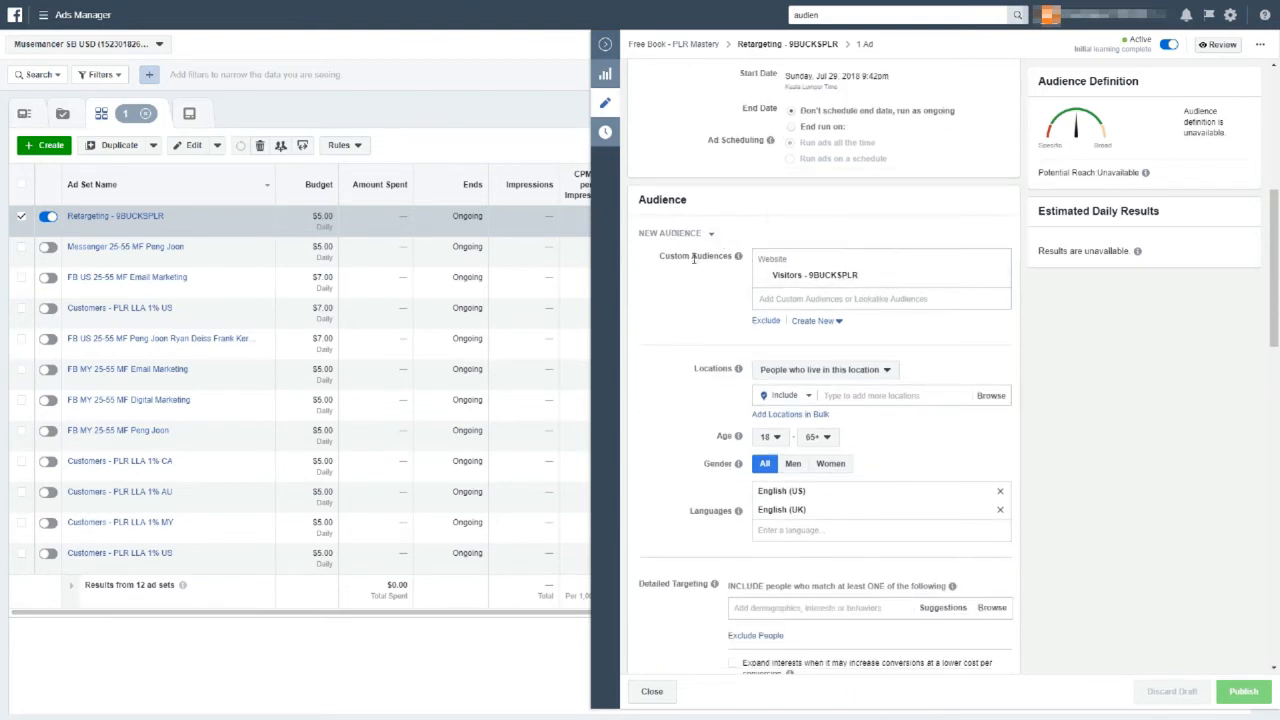
- Browse the available custom audiences for the ad set without adding one
click(801, 300)
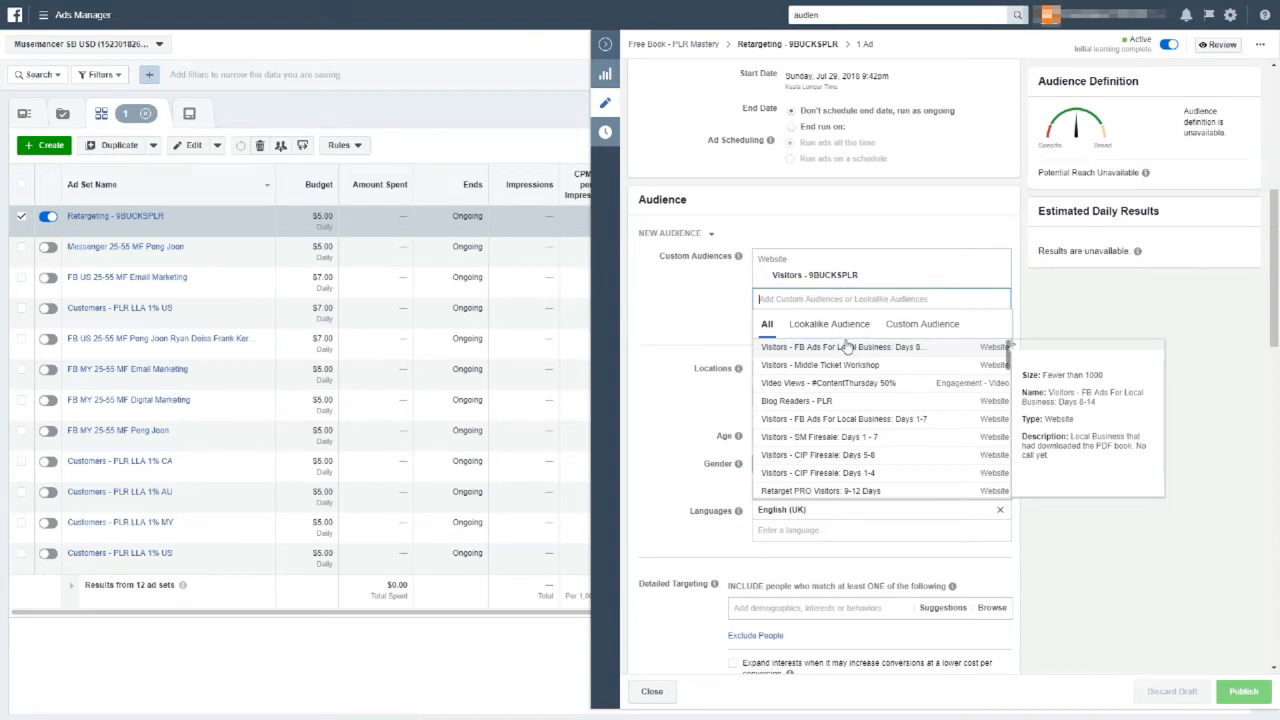
click(898, 327)
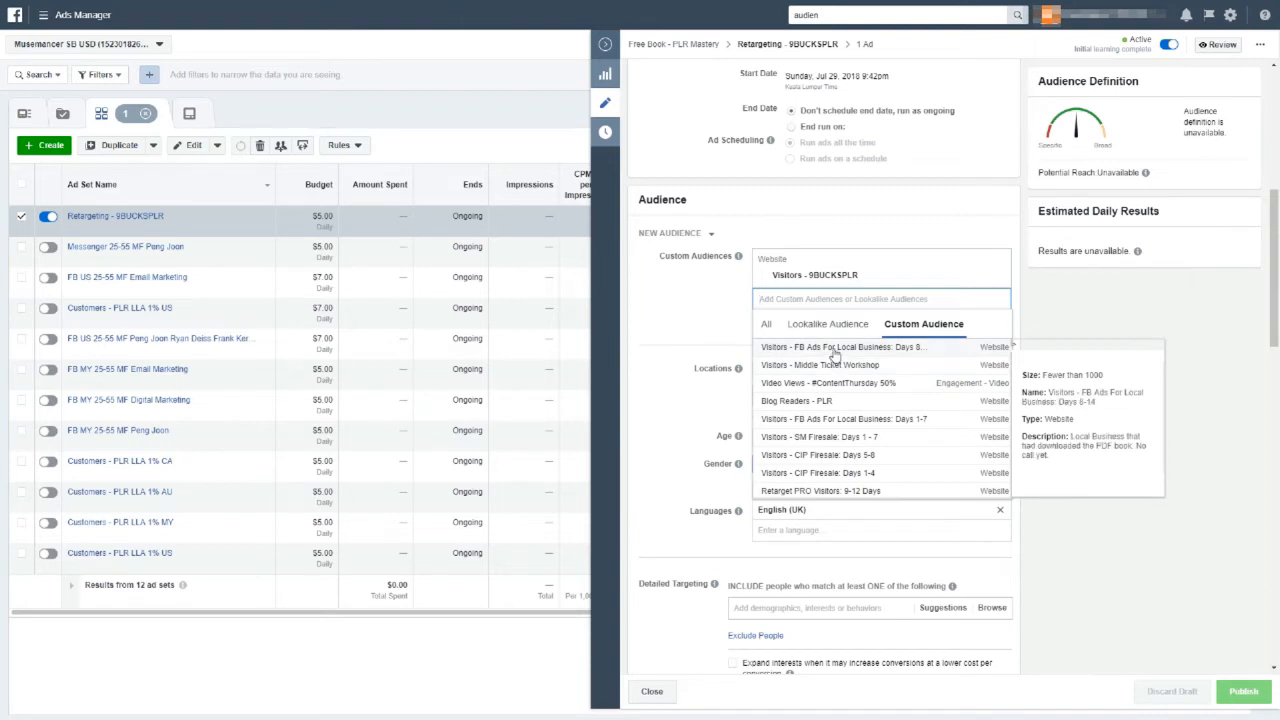
scroll(815, 432, down, 8)
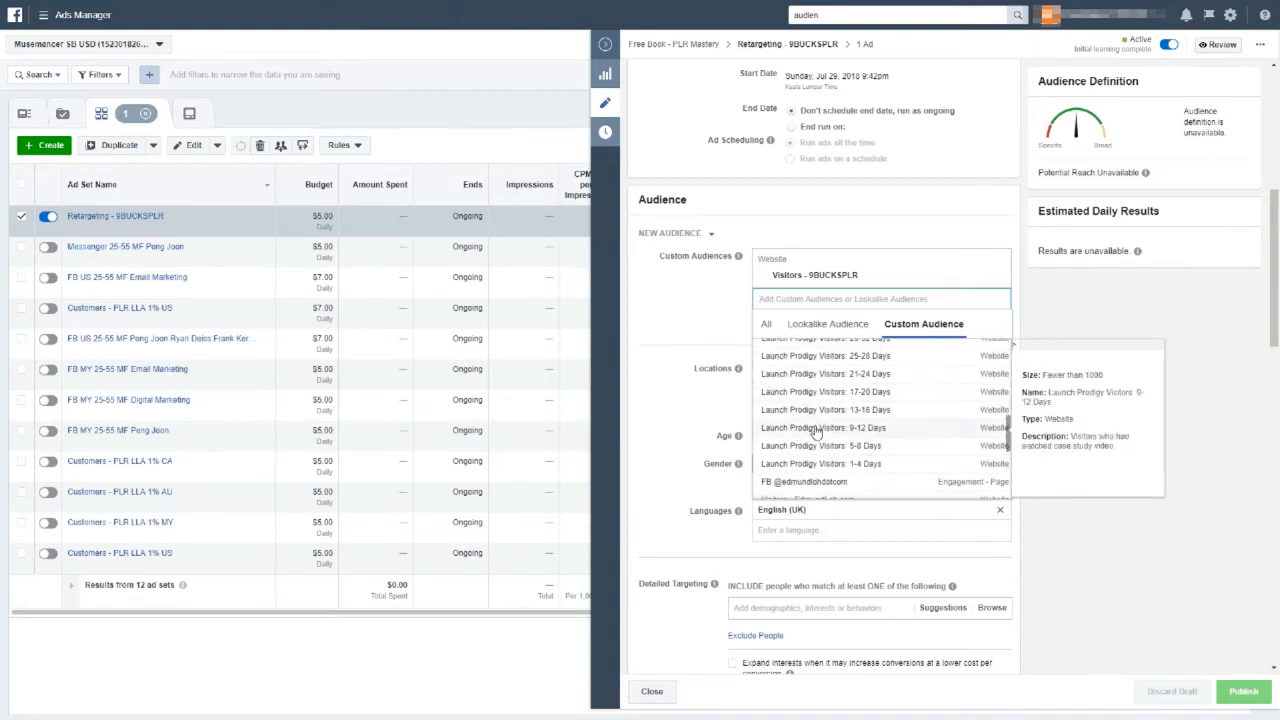
scroll(815, 432, up, 8)
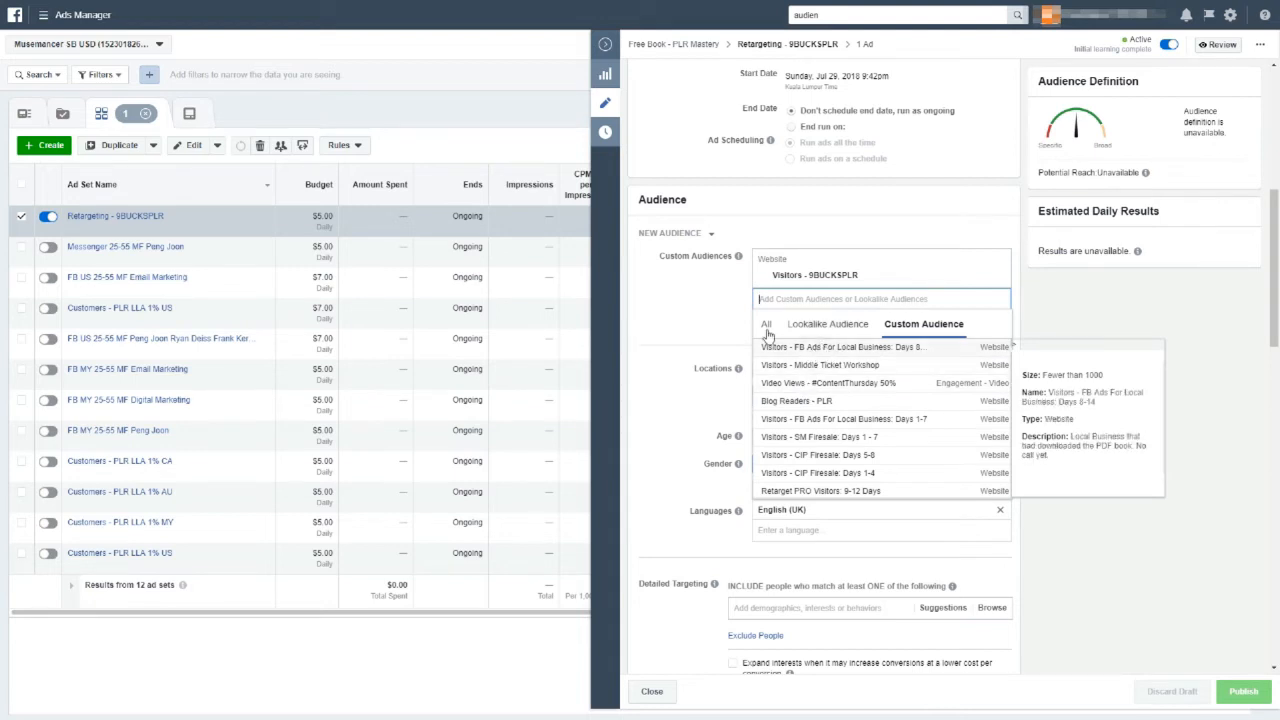
click(712, 314)
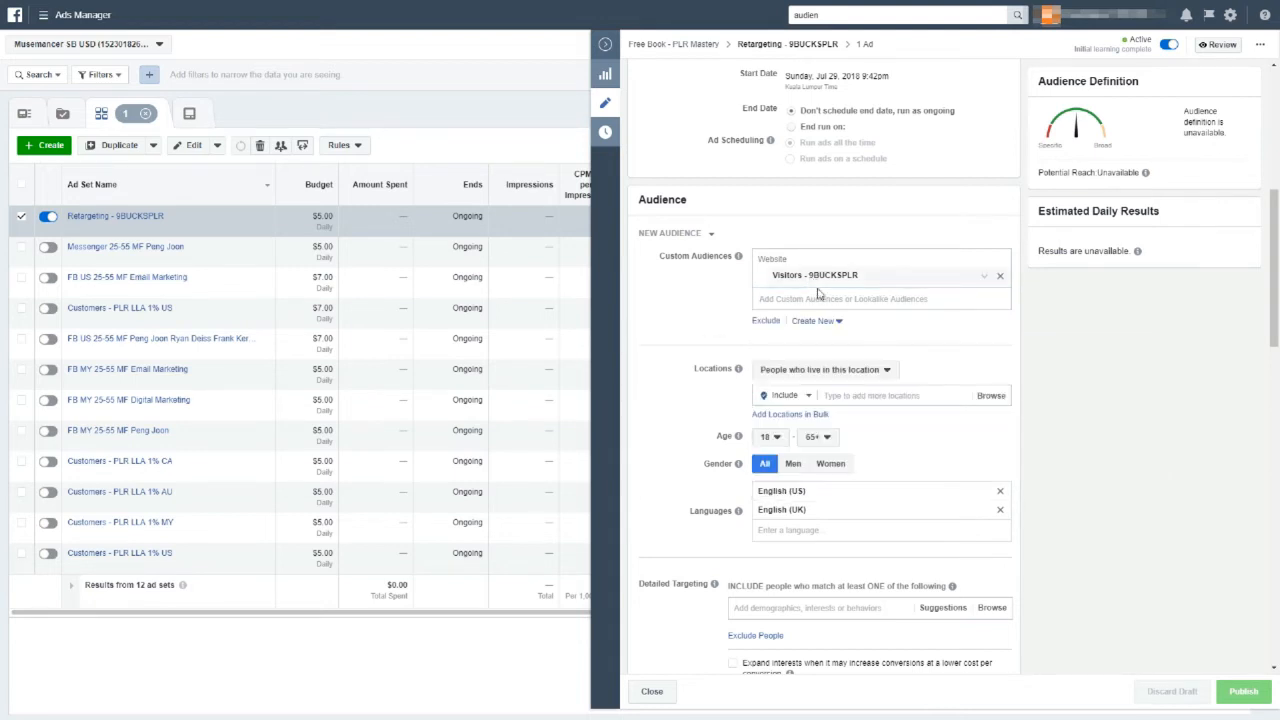
- Try including Worldwide in the ad set's locations, and remove it again
click(852, 396)
text(worldwide)
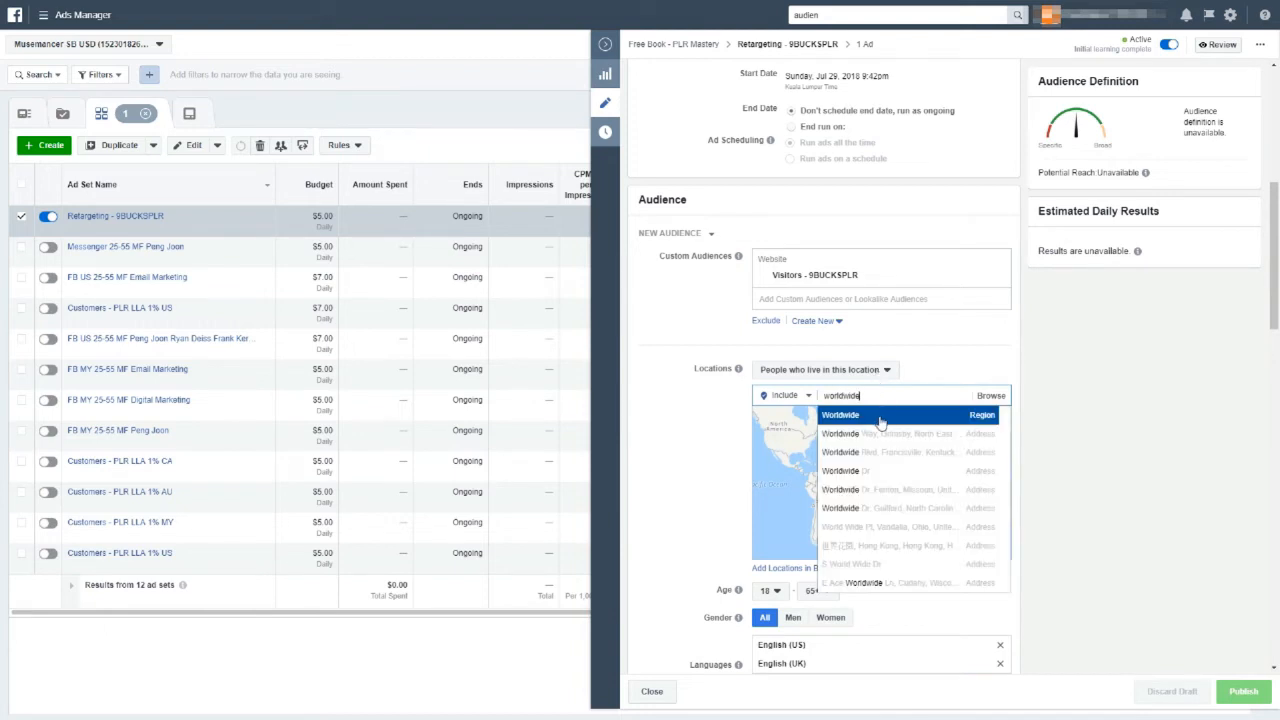
click(880, 424)
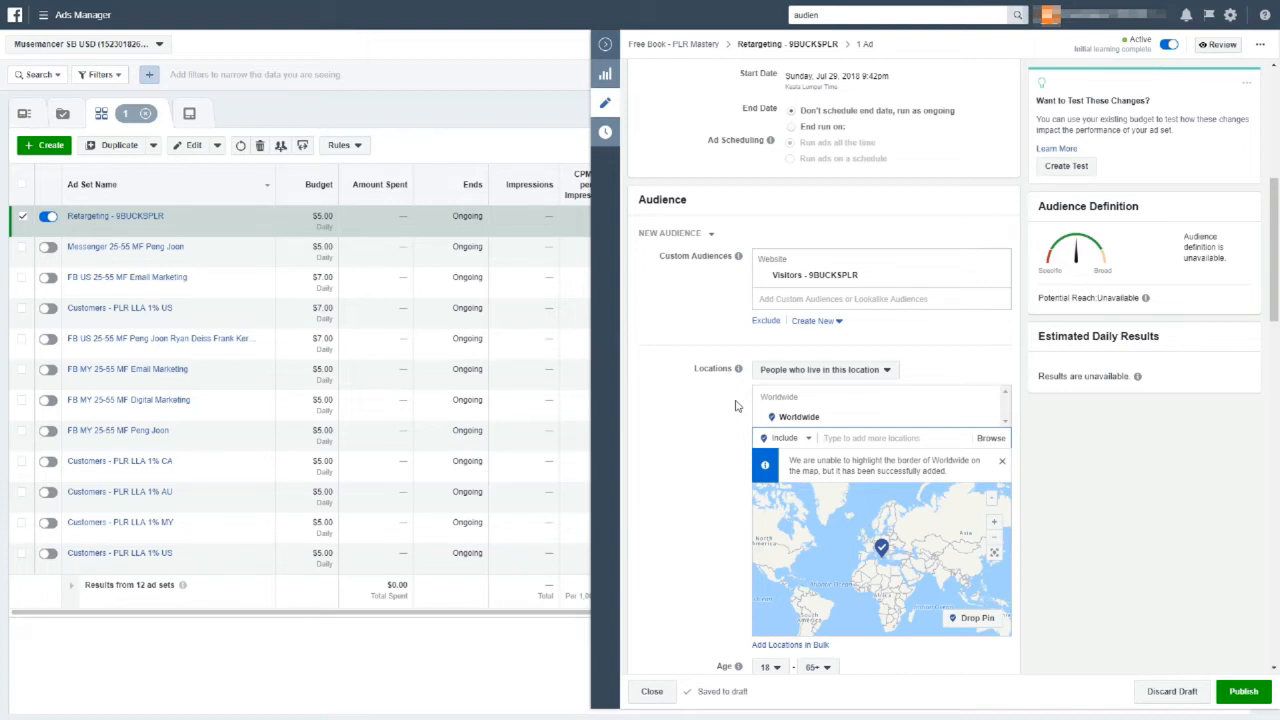
click(987, 400)
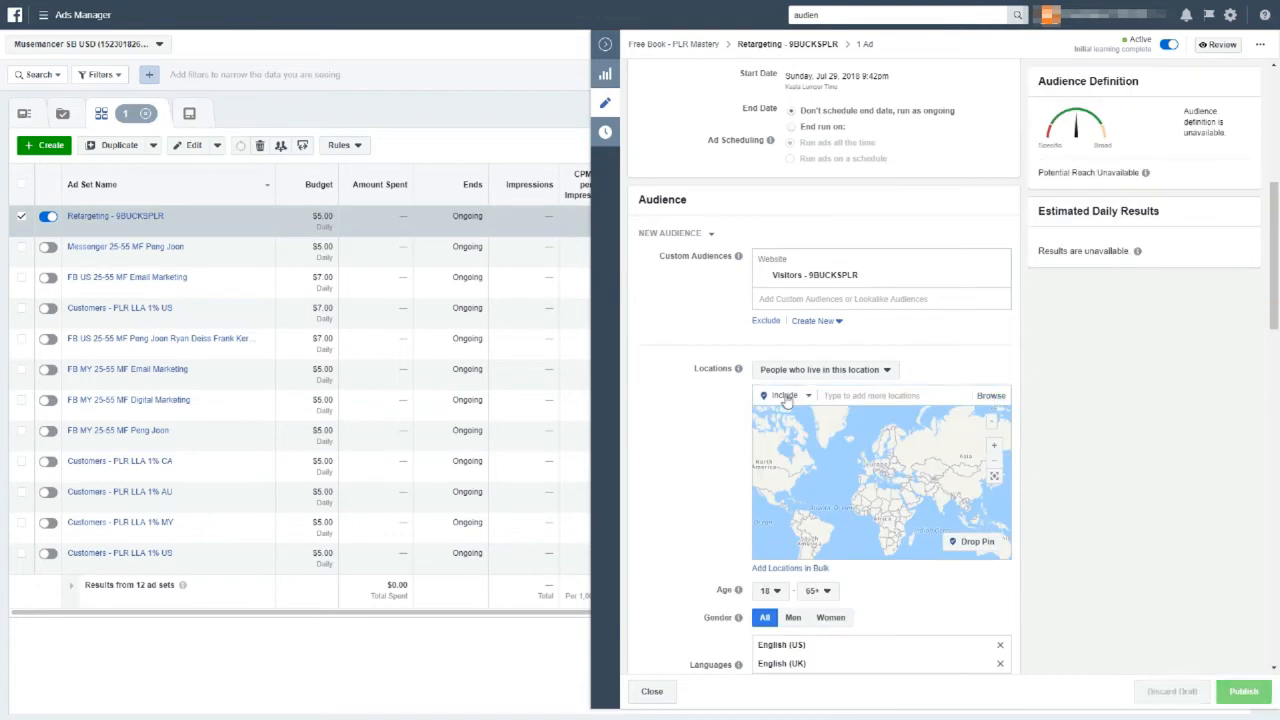
- Examine the ad set's age, gender, language and detailed targeting, and return to its custom audience setting
scroll(682, 510, down, 3)
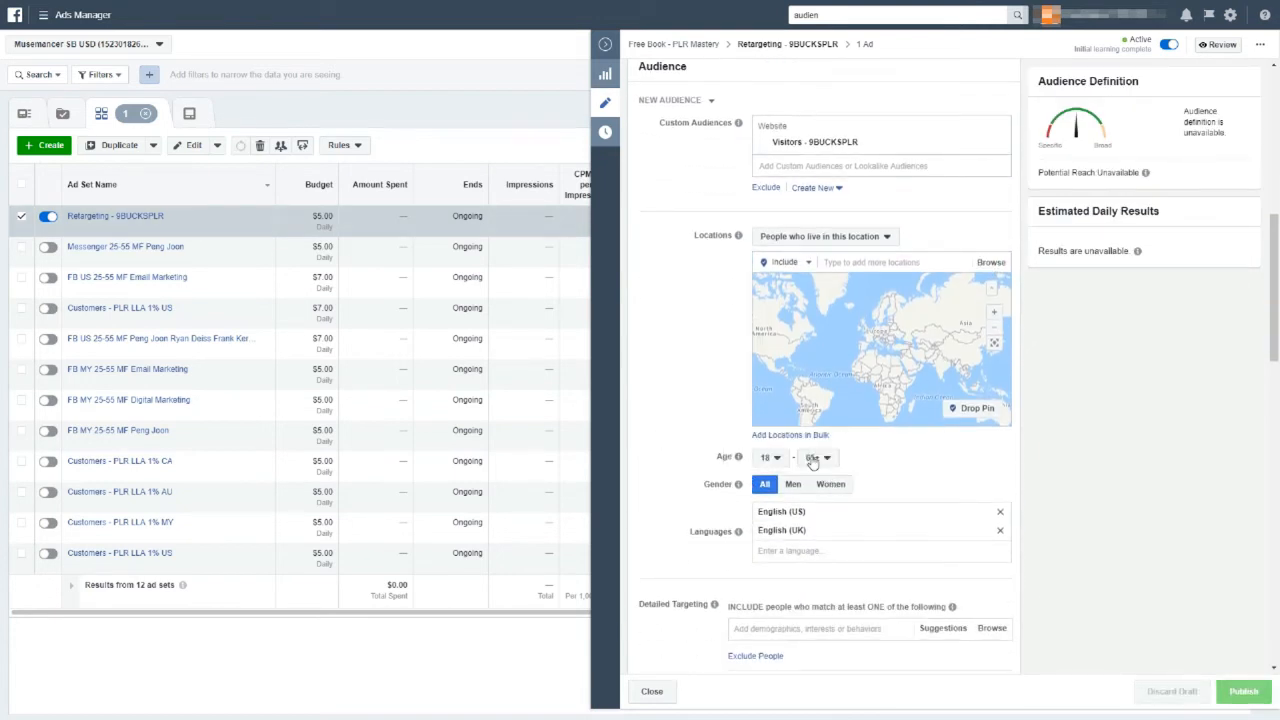
scroll(786, 488, down, 3)
mouse_move(740, 353)
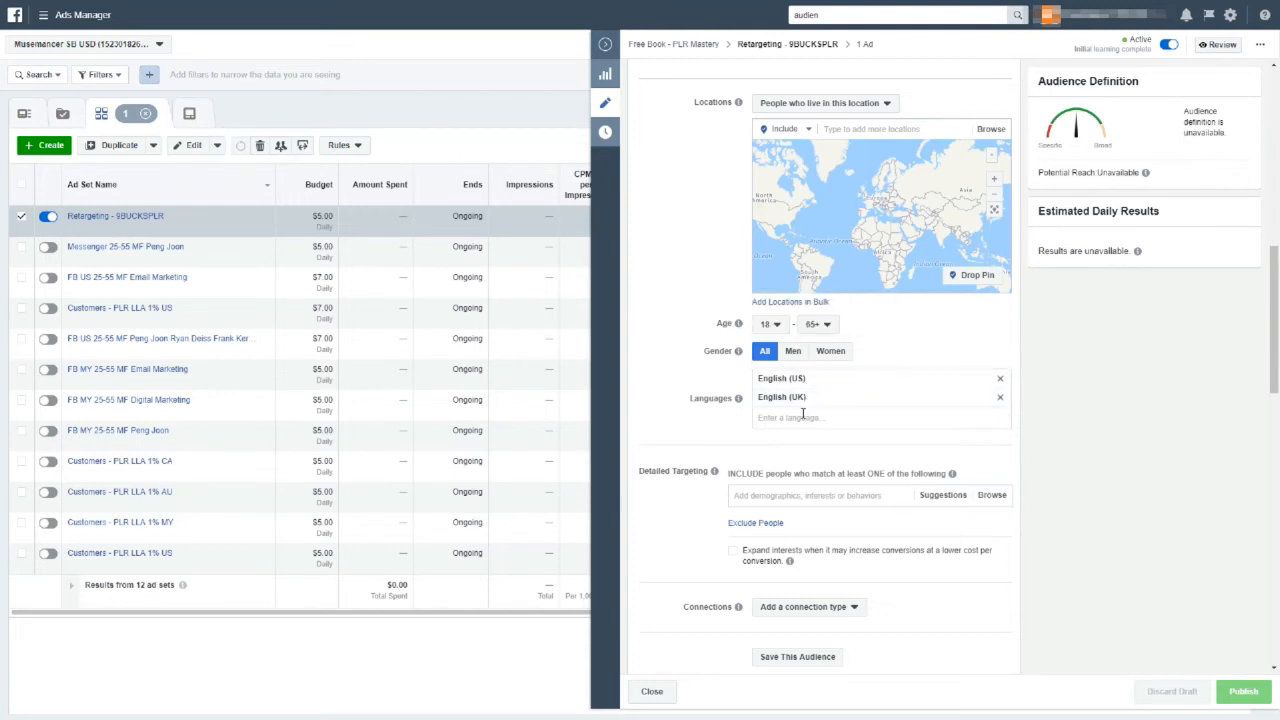
scroll(806, 378, down, 2)
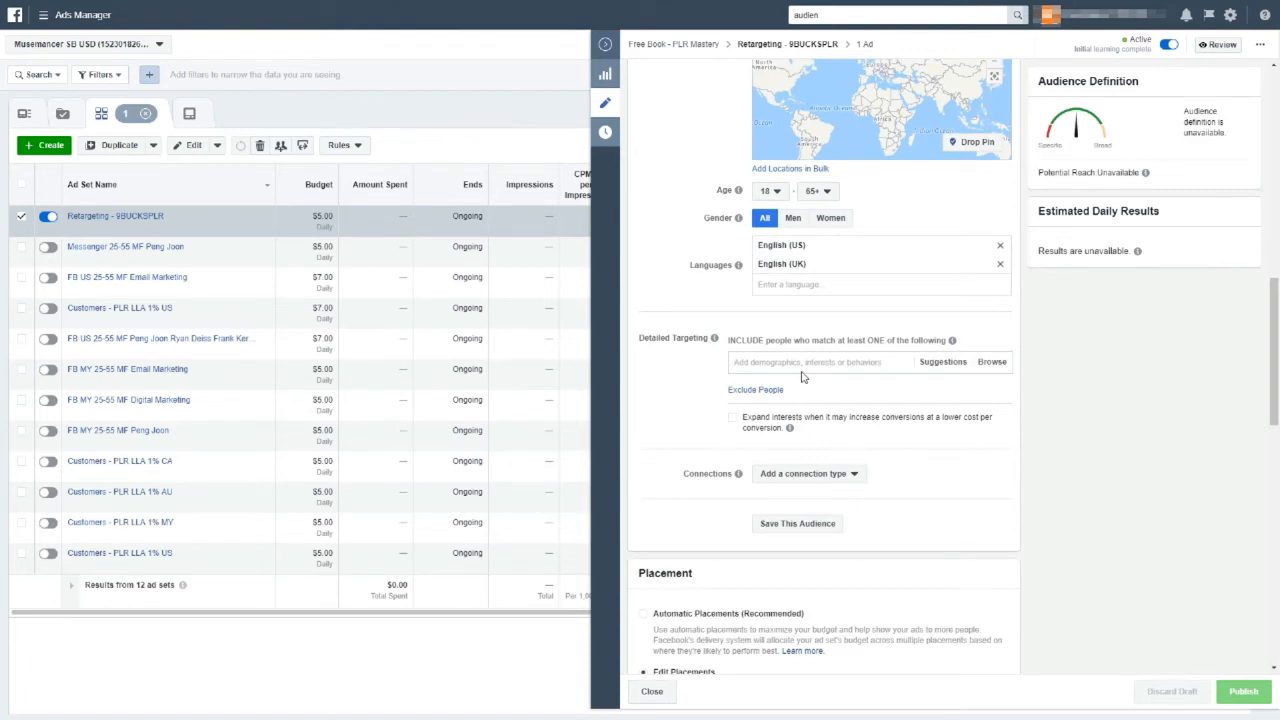
scroll(808, 371, down, 1)
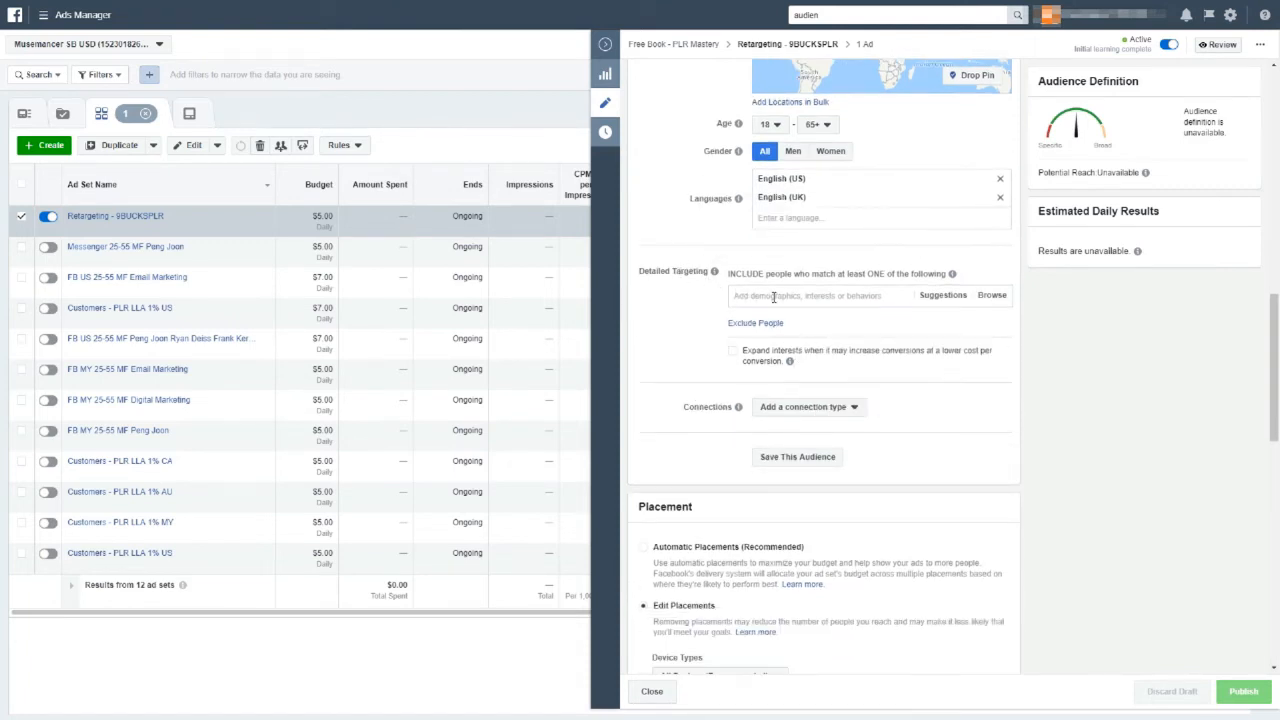
scroll(773, 297, up, 10)
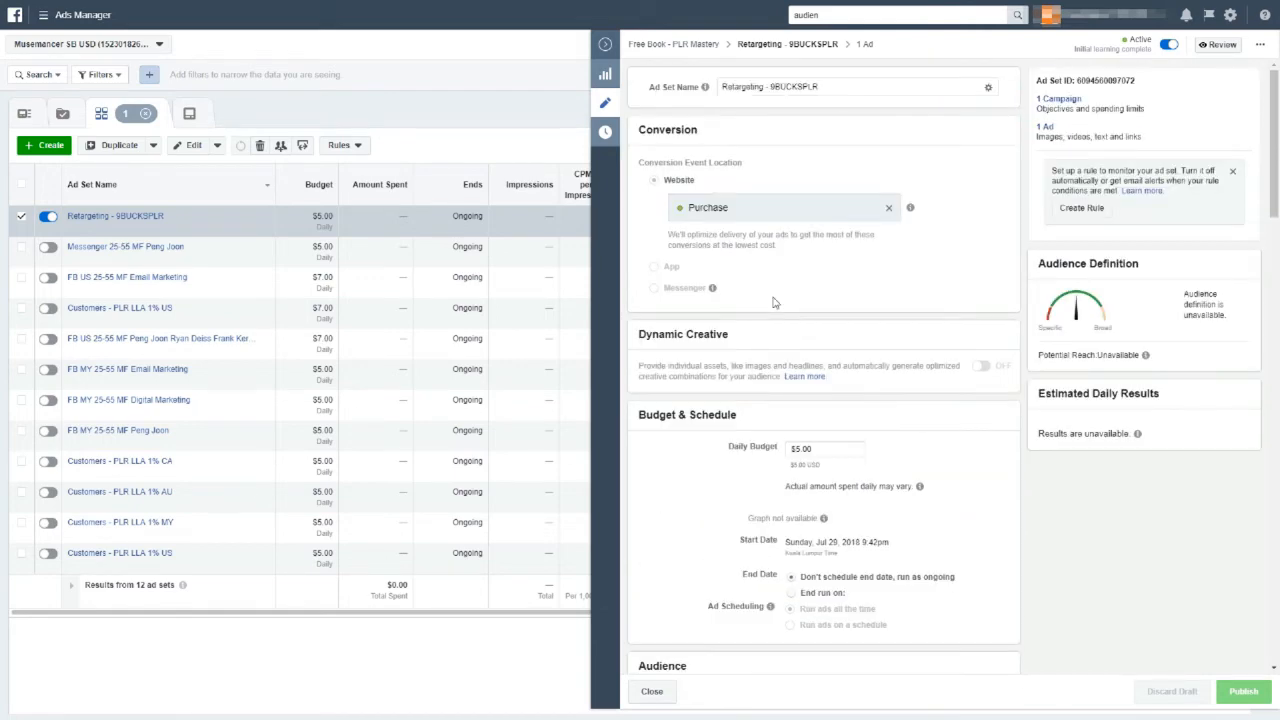
scroll(773, 302, down, 5)
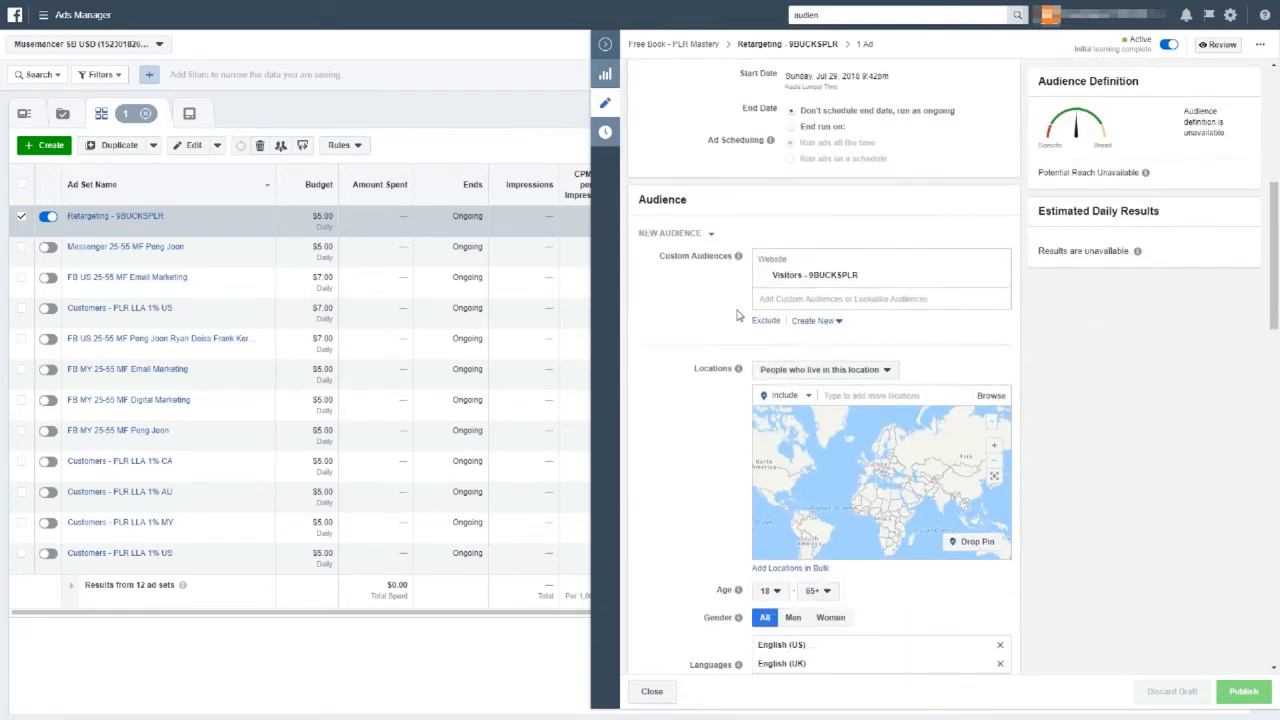
drag(659, 255, 743, 255)
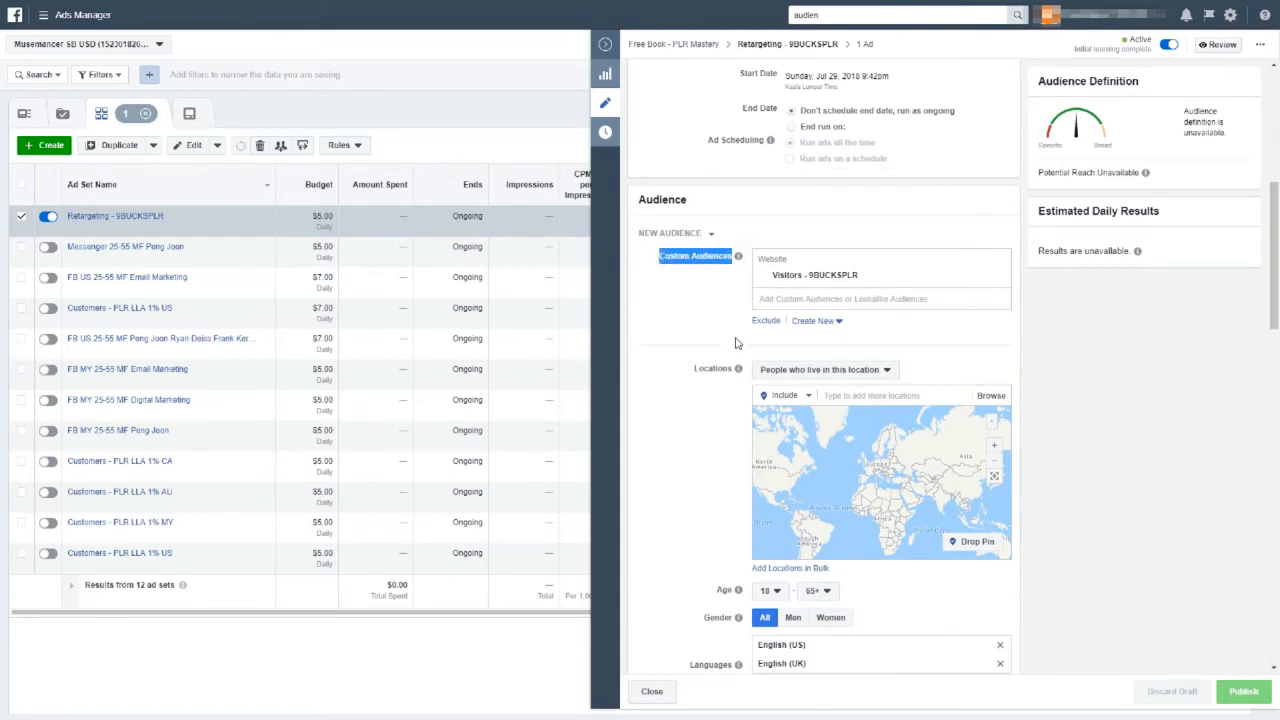
- Try selecting and clearing all Facebook placements, and change the Instagram, Audience Network and Messenger placements of the ad set
scroll(733, 340, down, 5)
scroll(730, 340, down, 1)
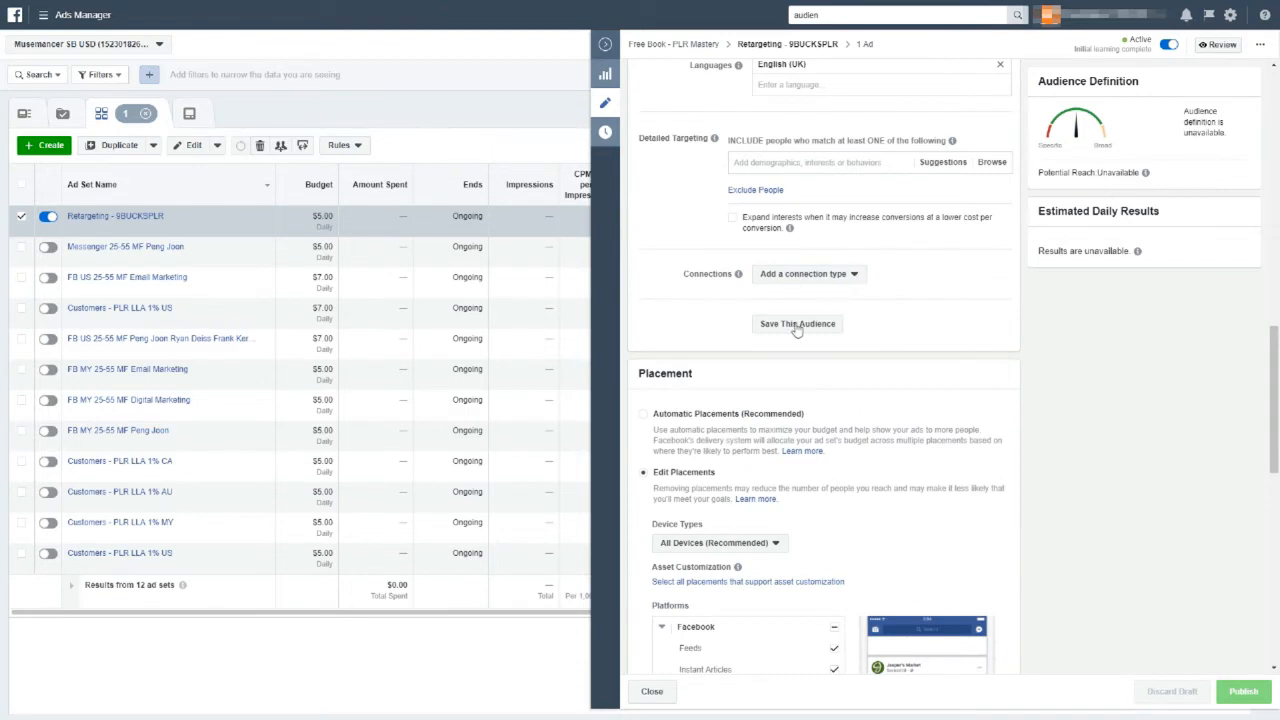
scroll(678, 352, down, 3)
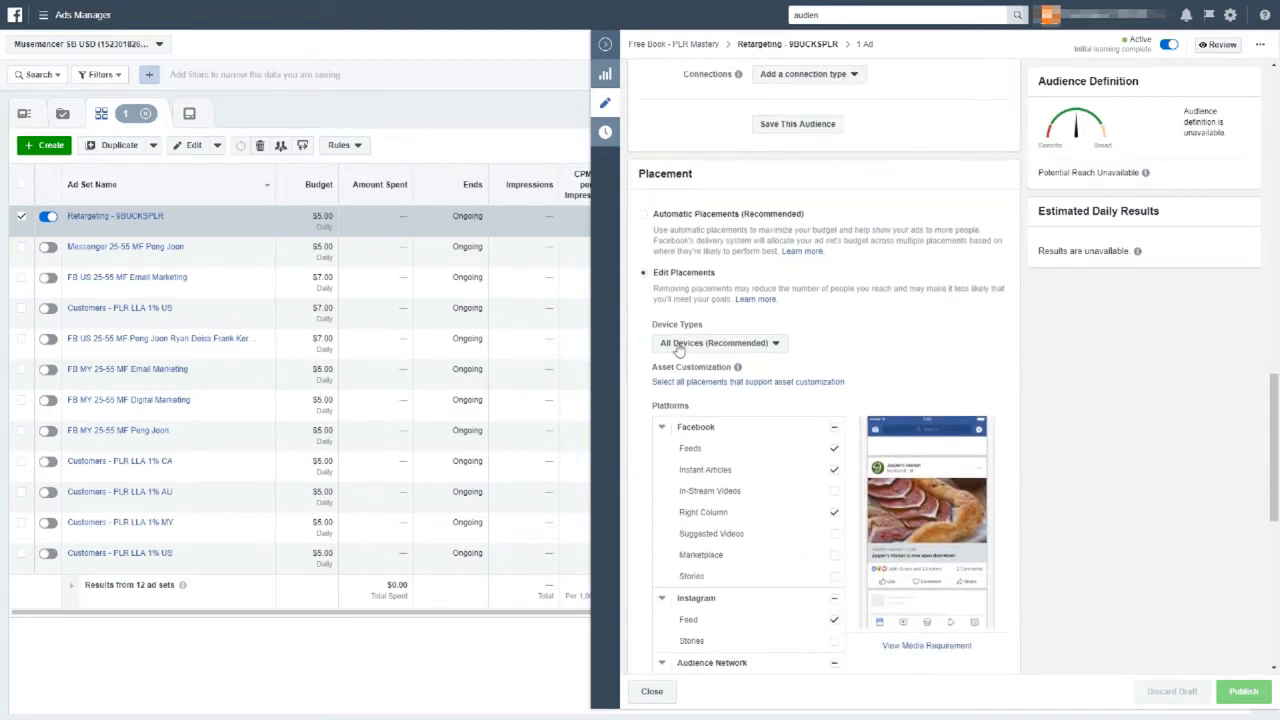
scroll(690, 340, down, 1)
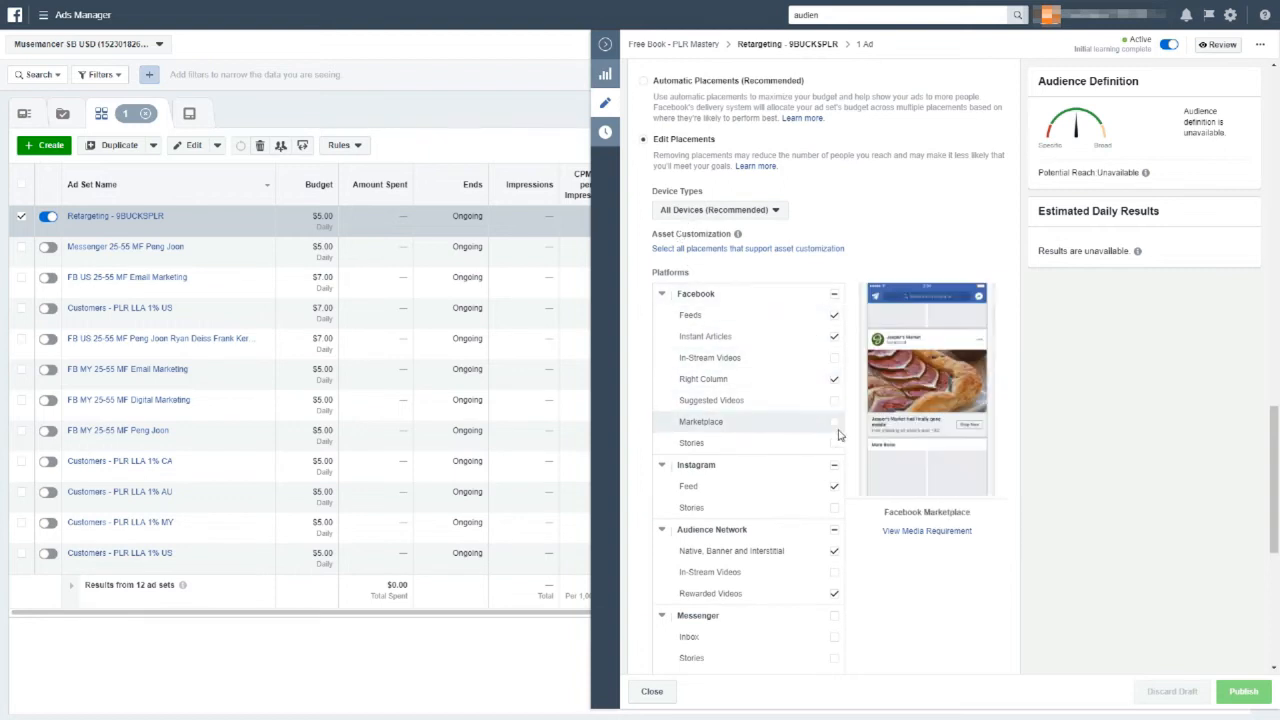
click(832, 297)
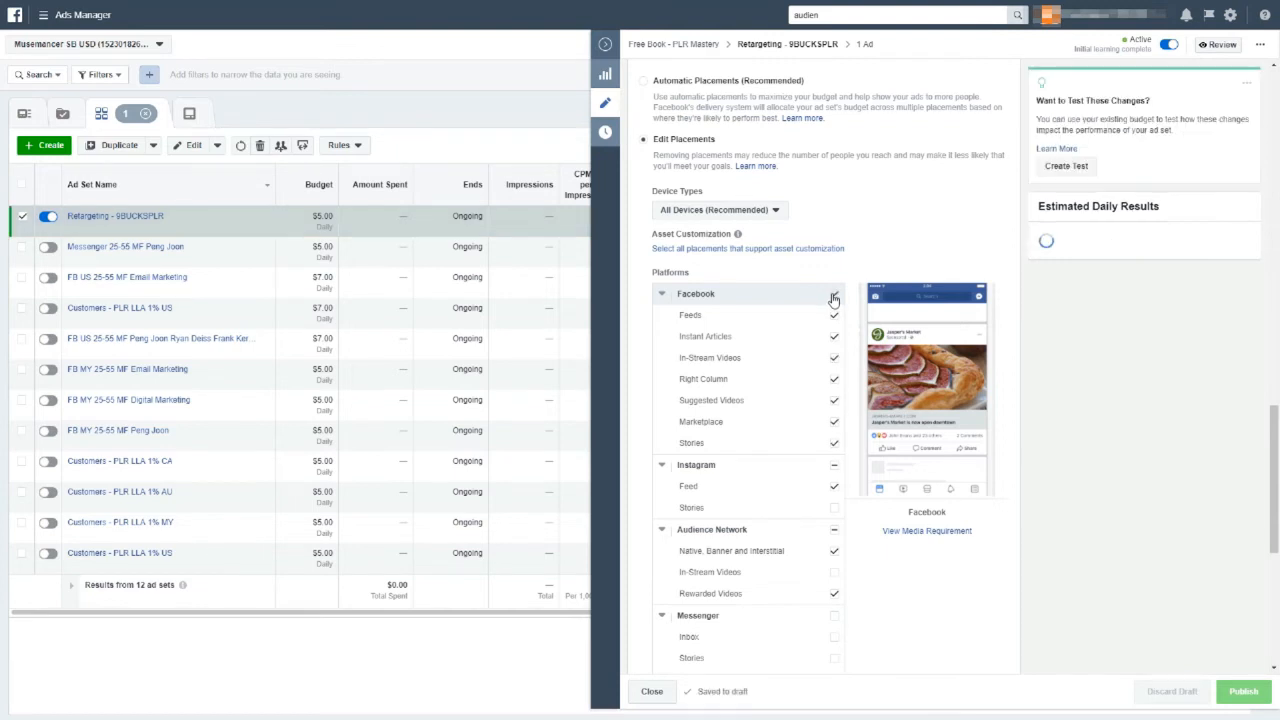
click(833, 299)
scroll(817, 434, down, 2)
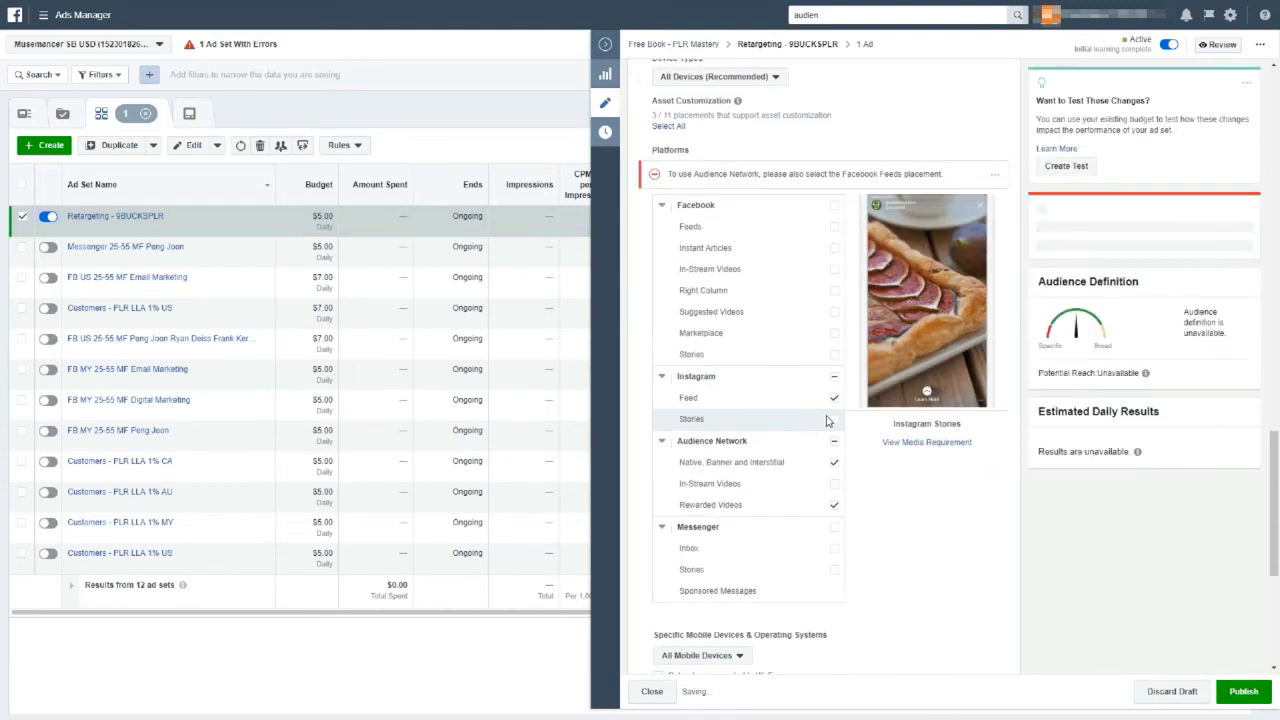
click(834, 387)
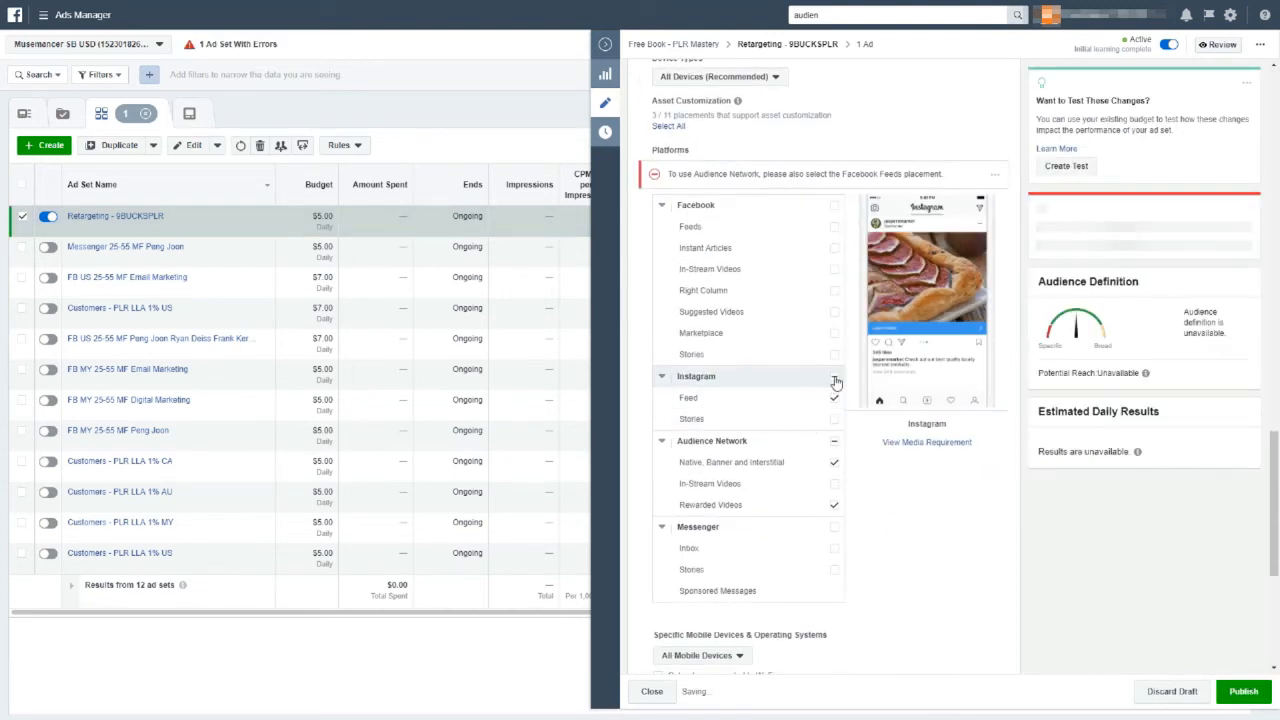
click(834, 449)
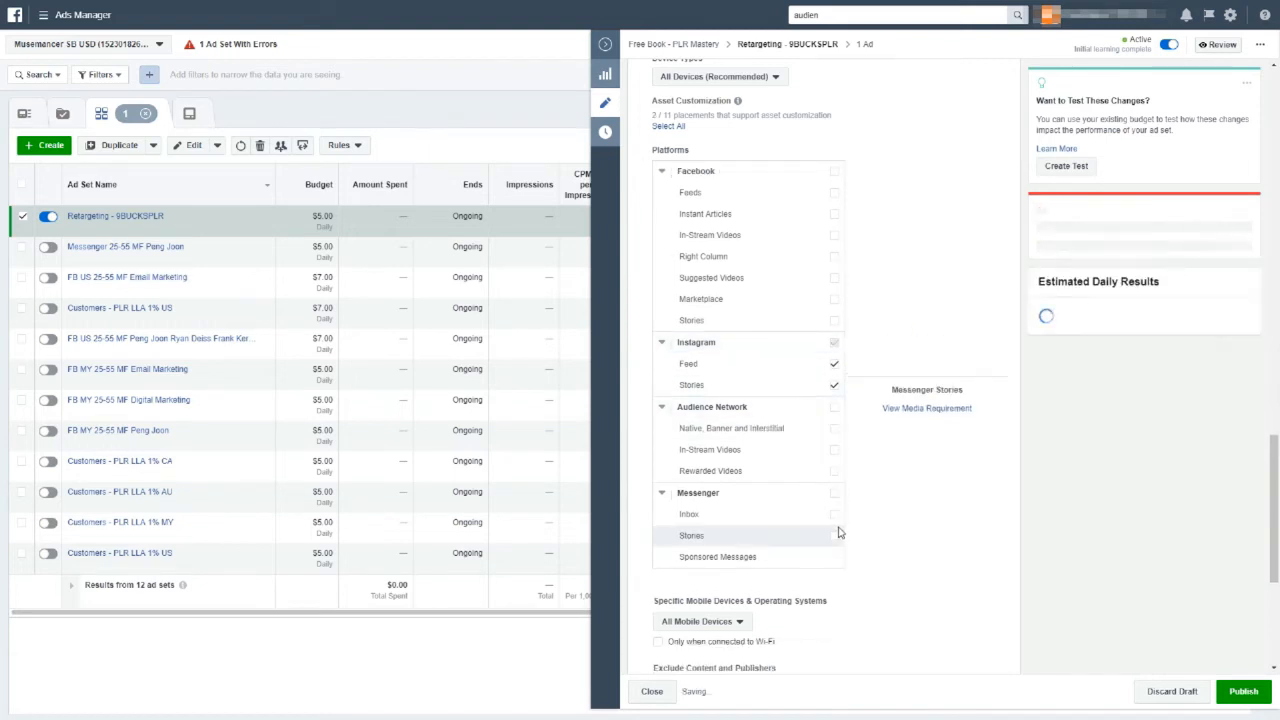
click(834, 494)
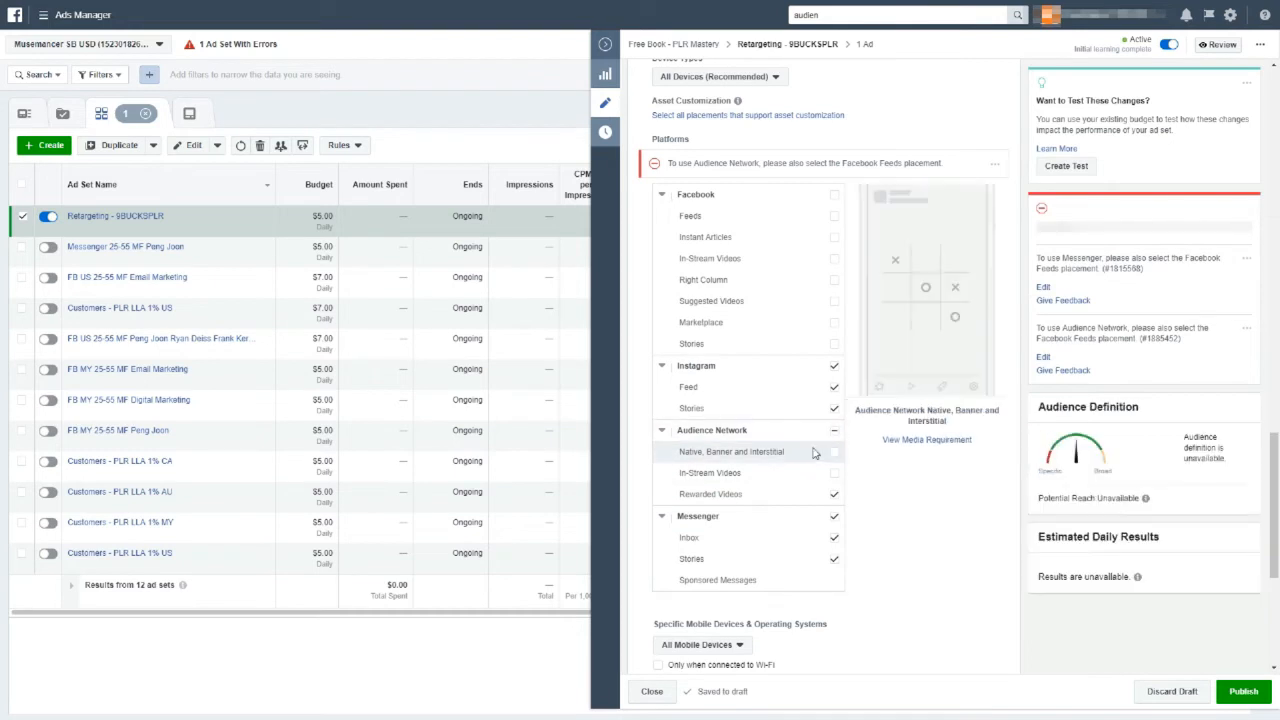
- Discard the draft placement changes in the Retargeting - 9BUCKSPLR ad set and close its editor
scroll(811, 468, down, 1)
scroll(810, 468, down, 5)
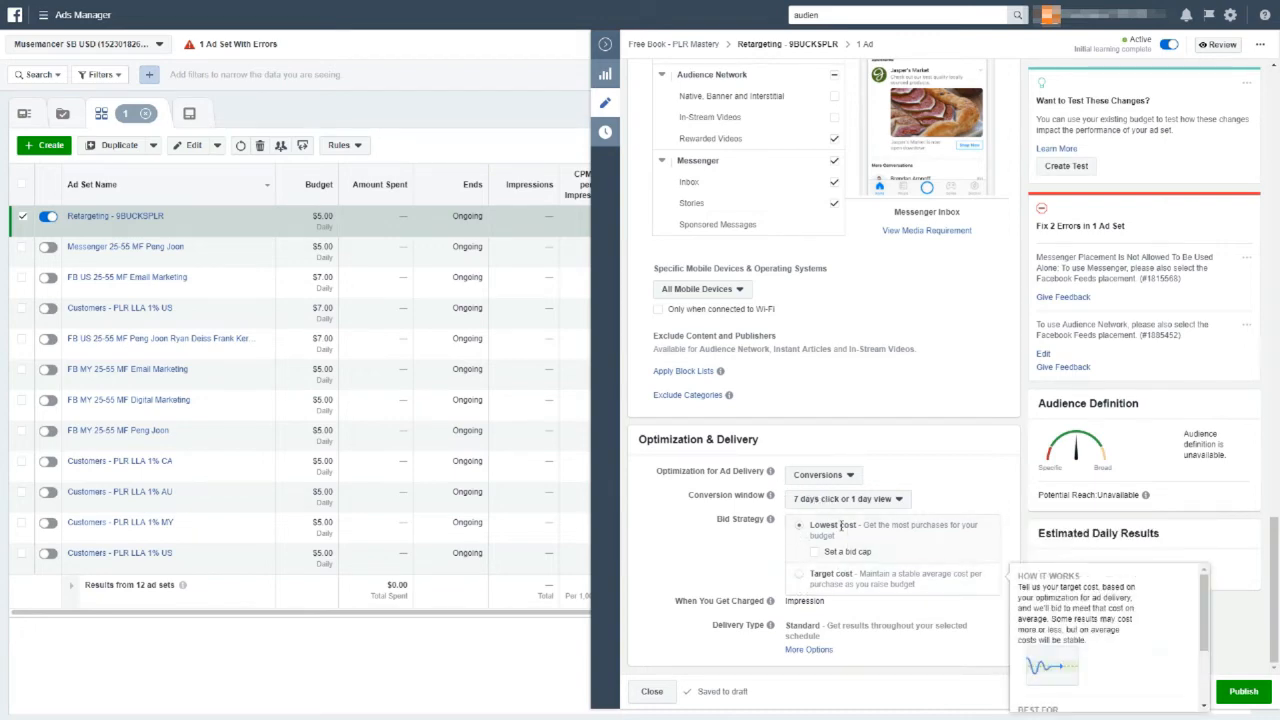
scroll(963, 329, up, 10)
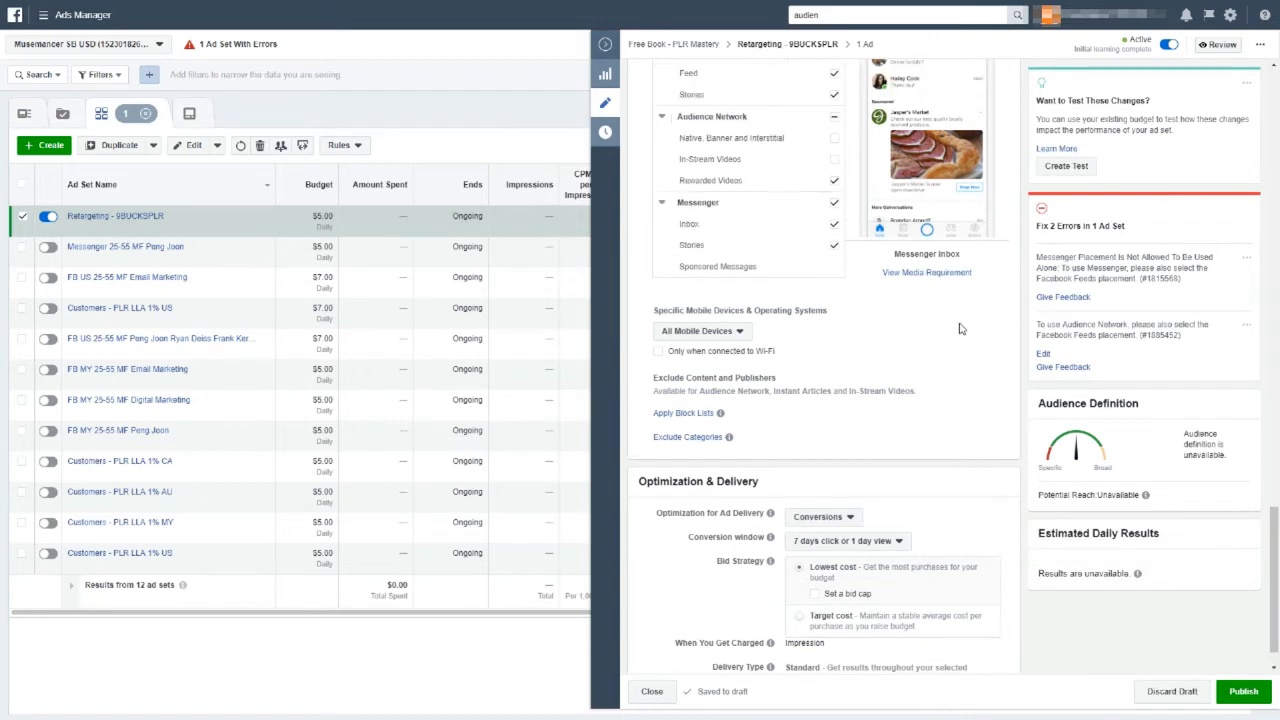
scroll(957, 329, up, 15)
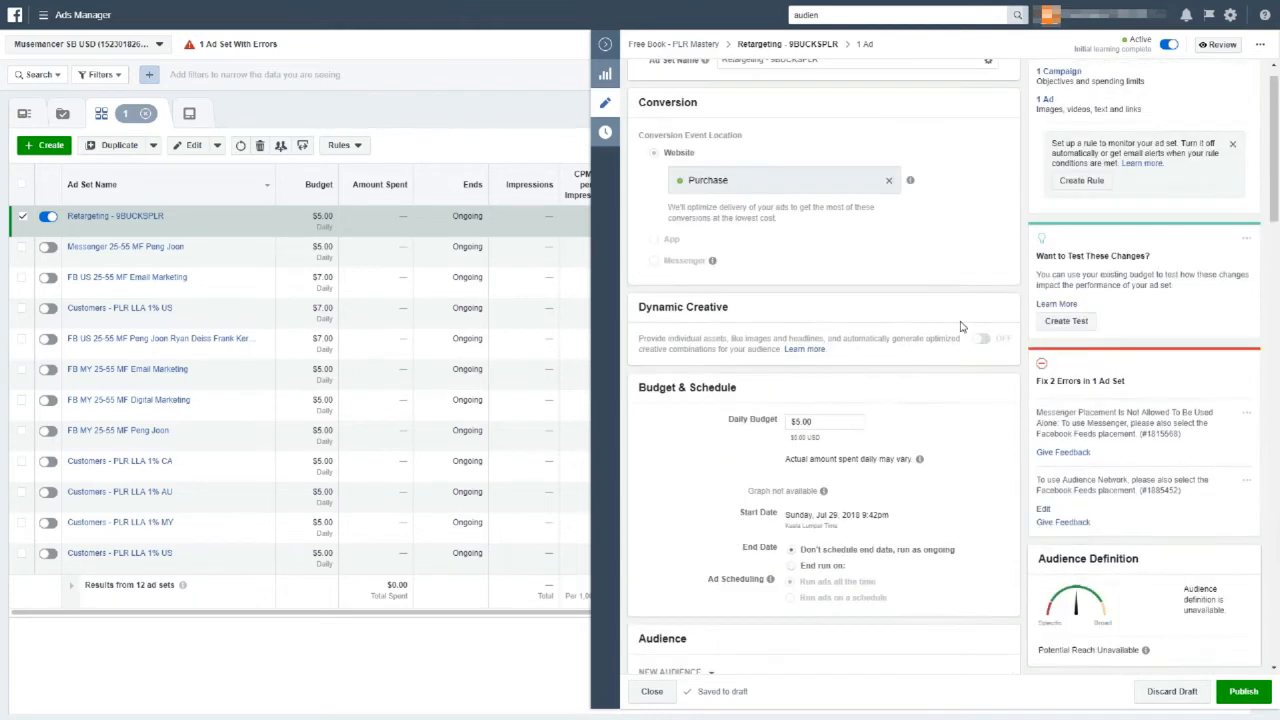
click(1158, 698)
click(738, 275)
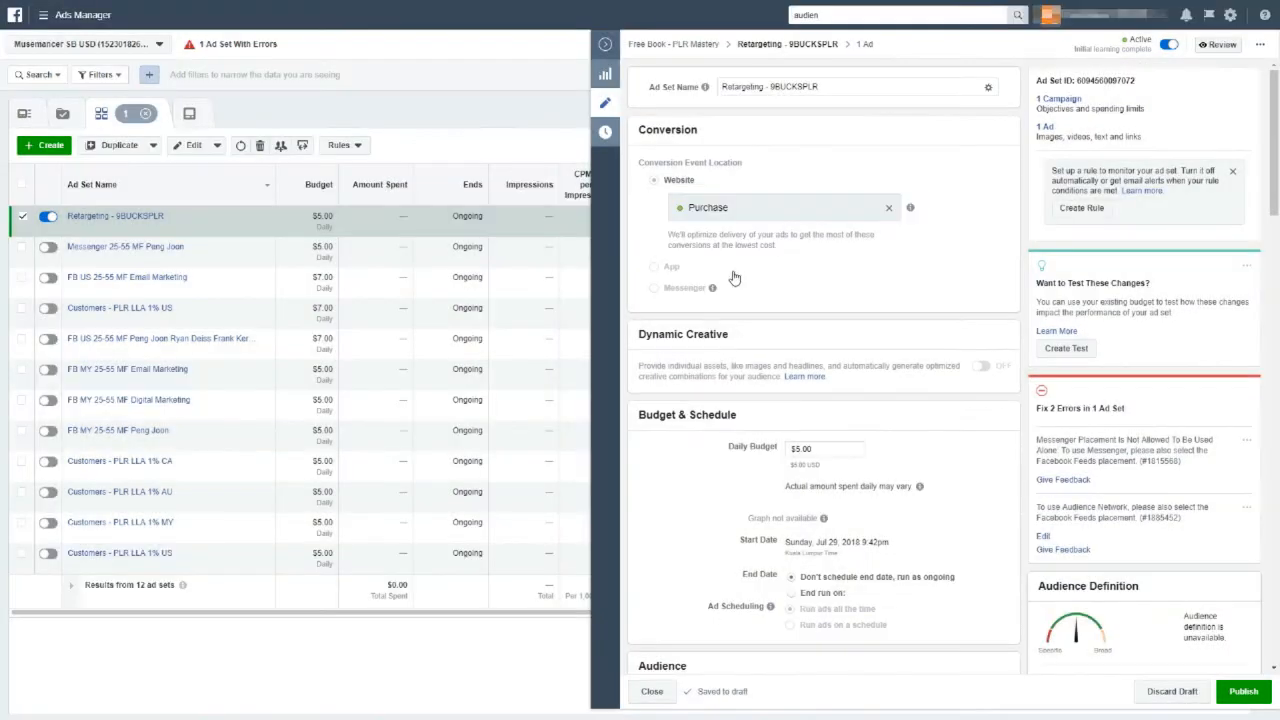
click(638, 11)
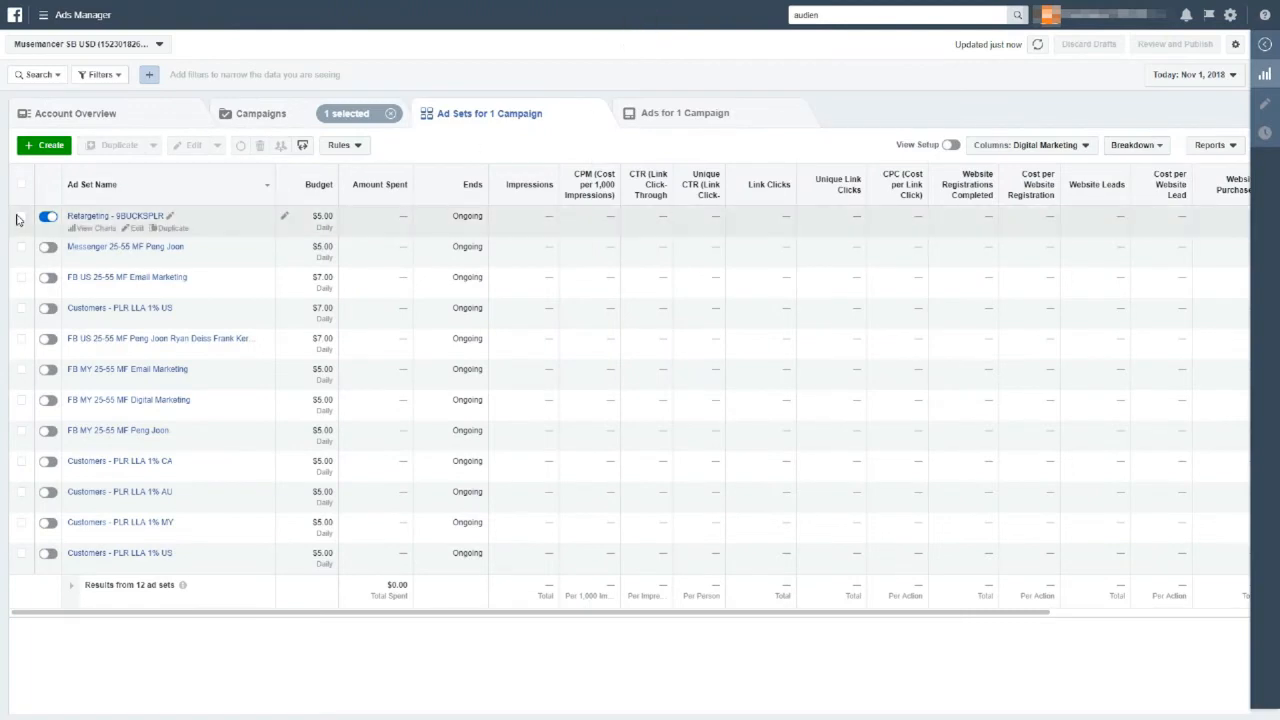
- Show the ads of the Retargeting - 9BUCKSPLR ad set and open the 9BUCKSPLR 1 ad for editing
click(656, 127)
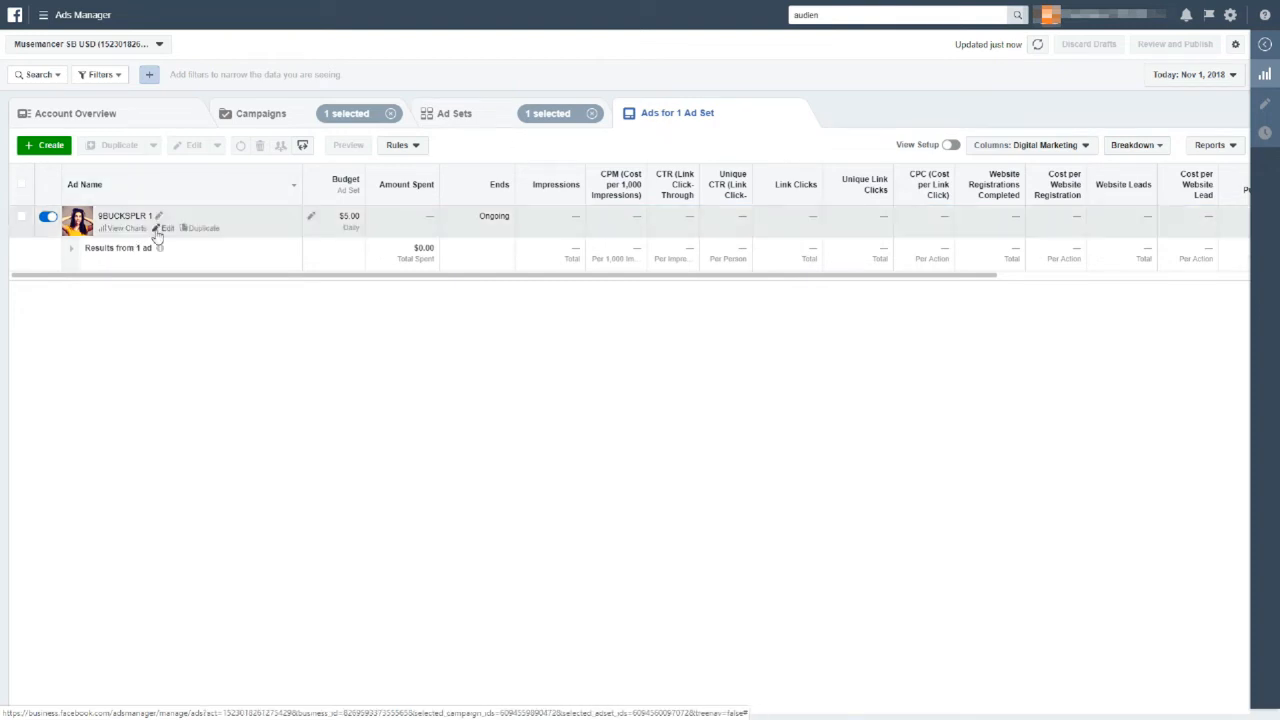
click(165, 229)
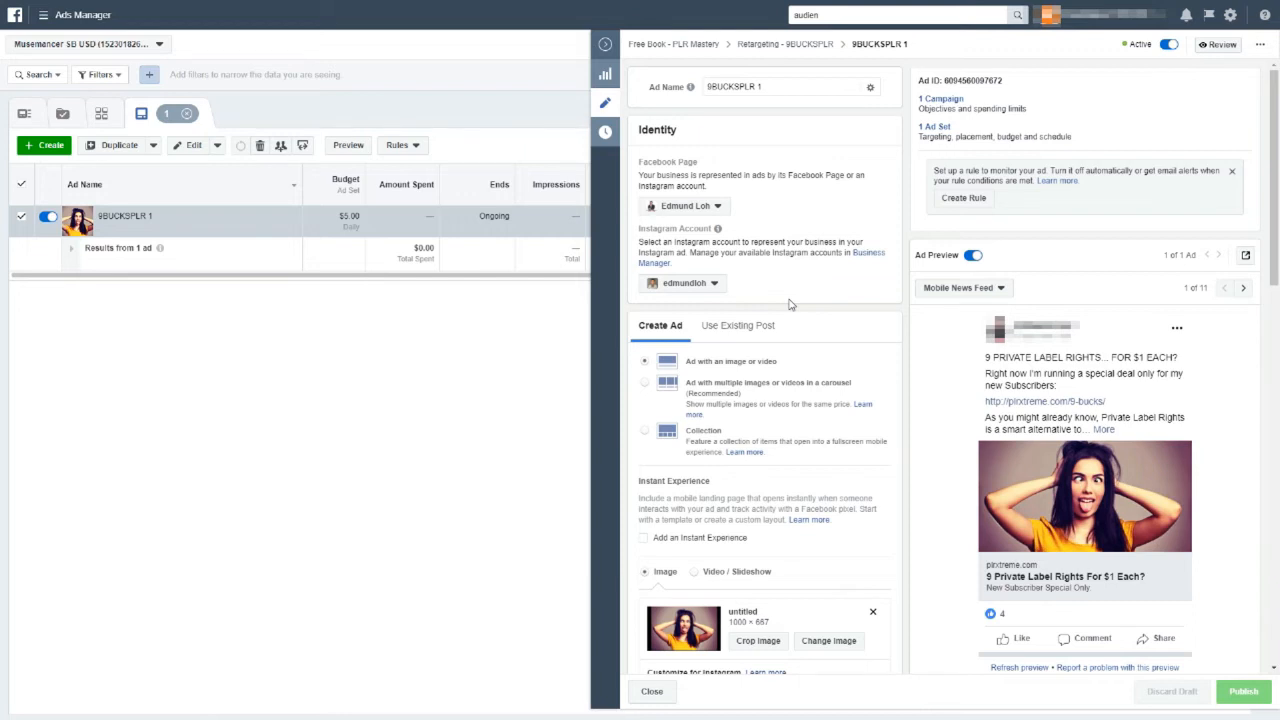
- Examine the ad's format, image and text, and switch its preview to the Desktop News Feed
scroll(758, 363, down, 3)
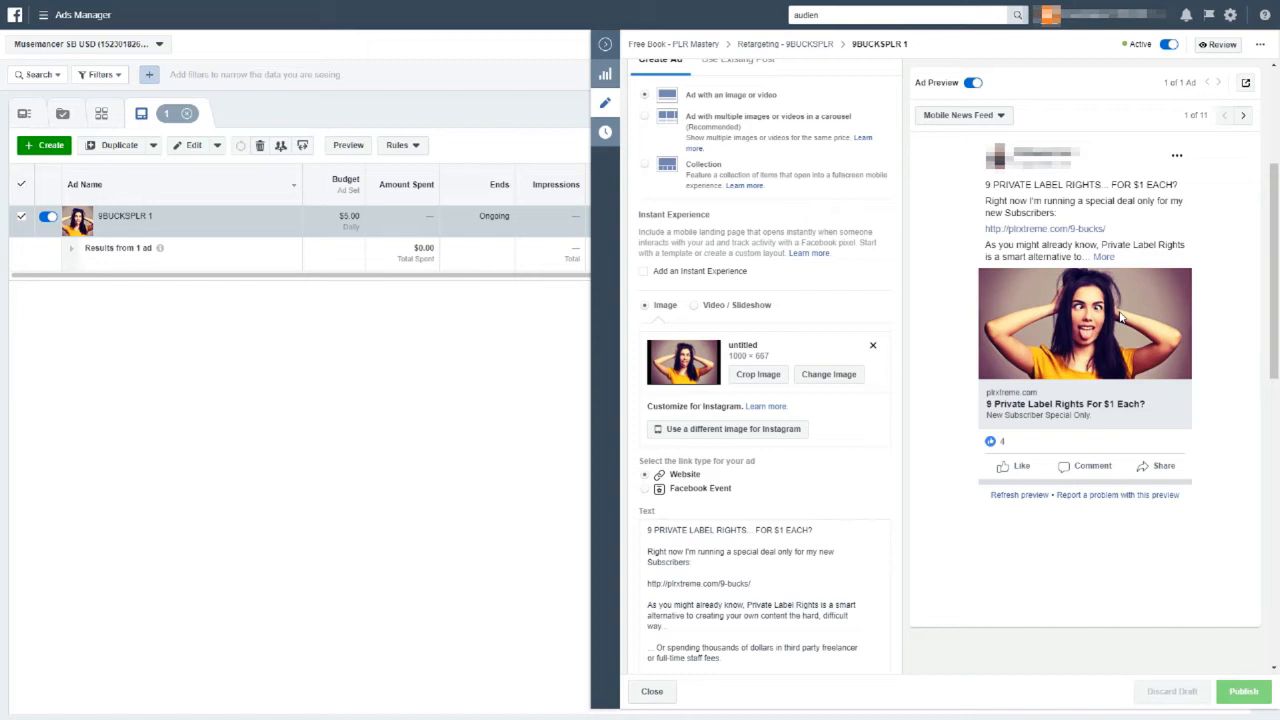
scroll(810, 440, down, 4)
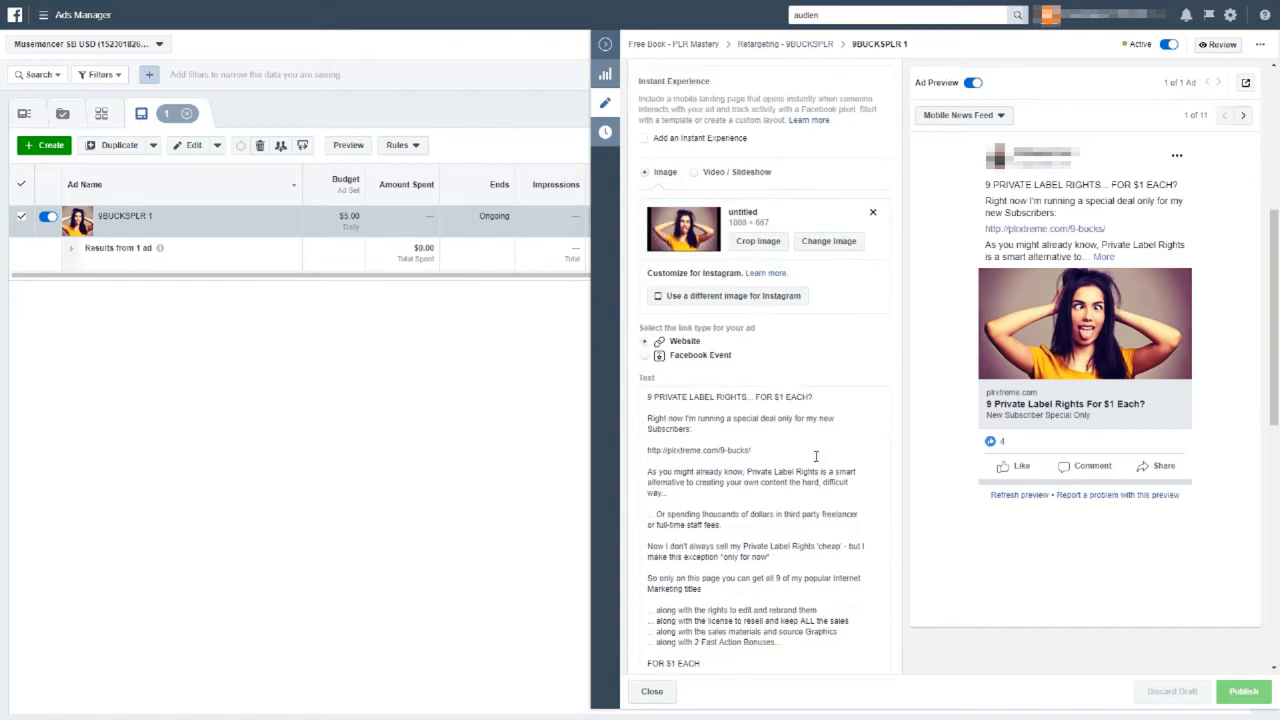
click(769, 352)
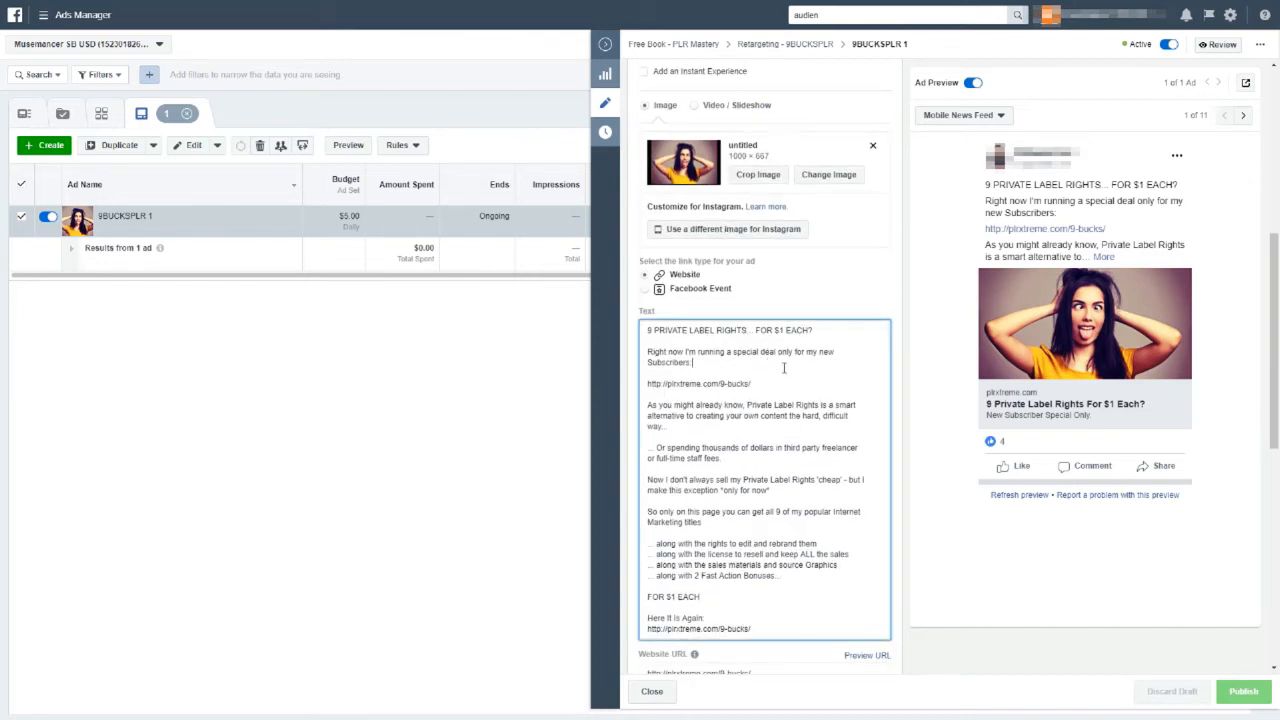
scroll(783, 370, down, 1)
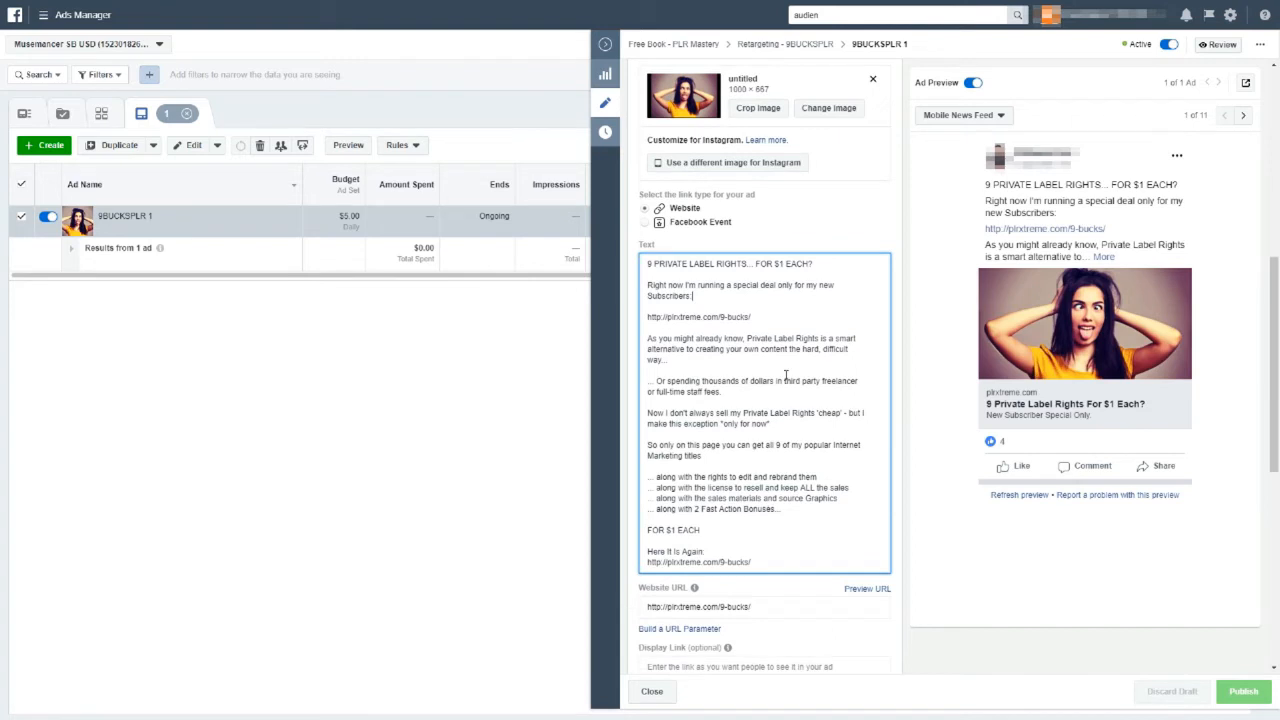
click(781, 301)
scroll(793, 440, down, 1)
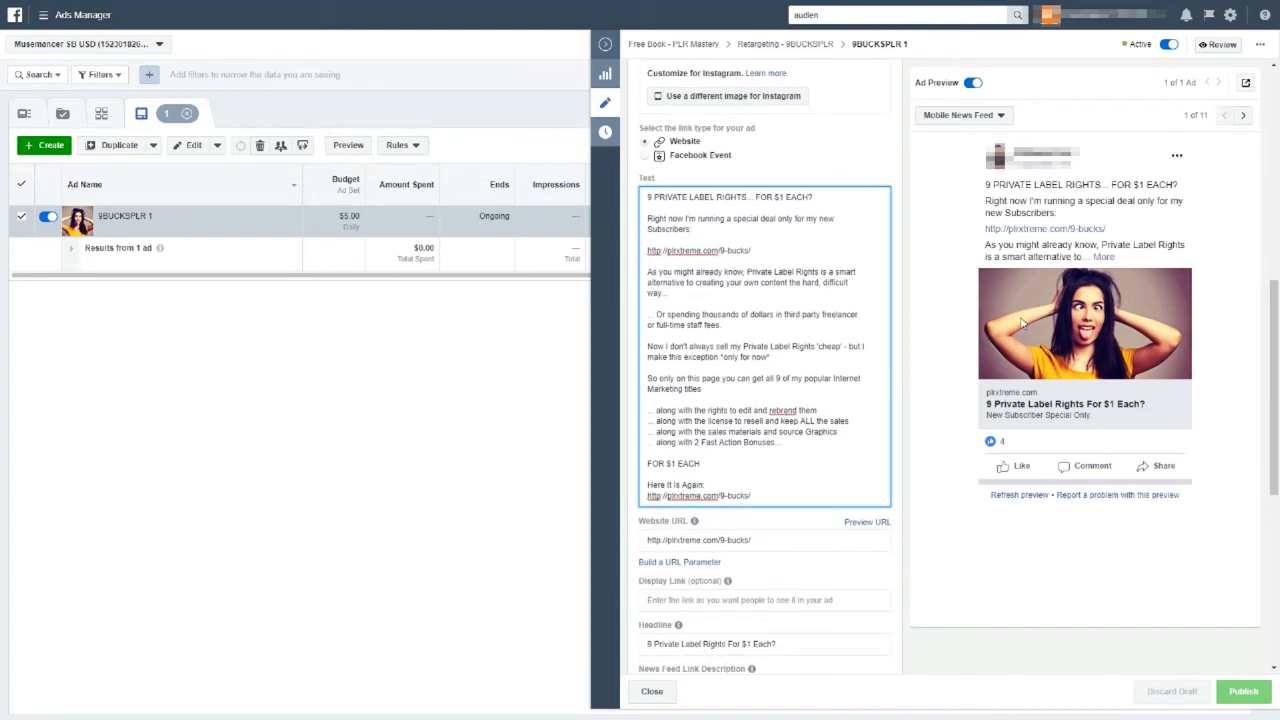
click(1243, 116)
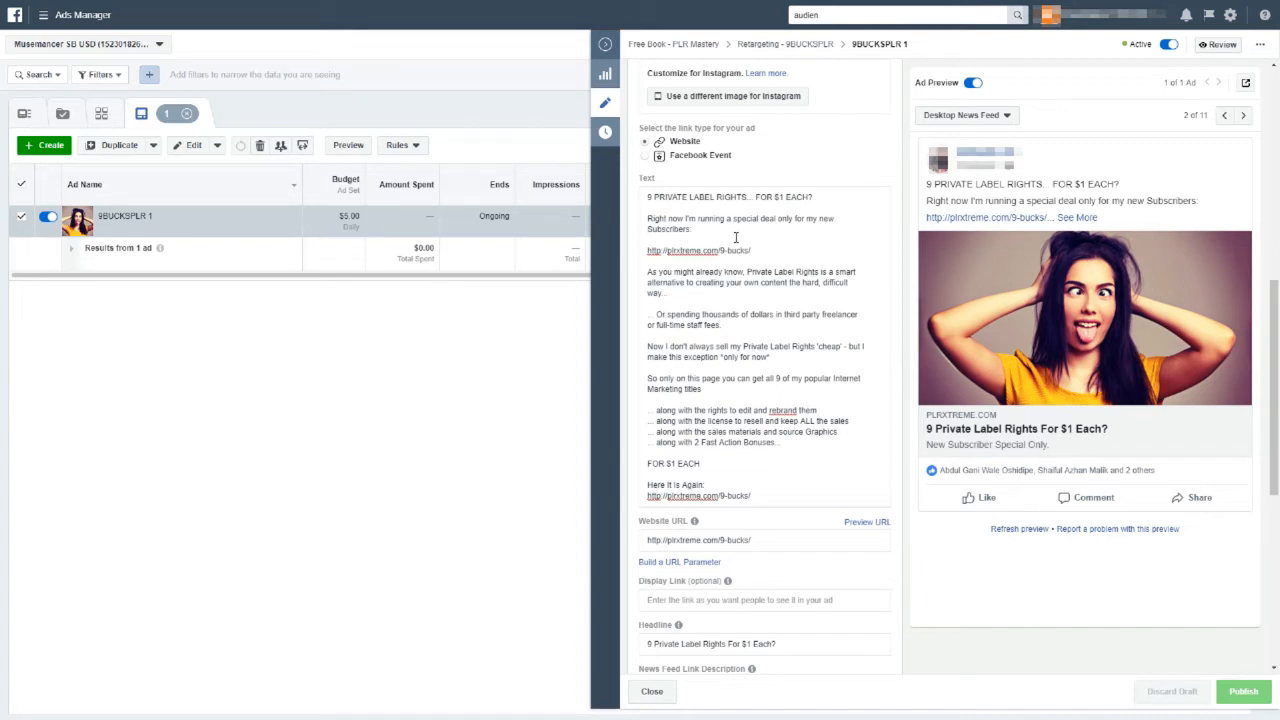
- Review the 9BUCKSPLR 1 ad's website URL, headline, call to action and tracking settings, and close its editor
scroll(760, 440, down, 5)
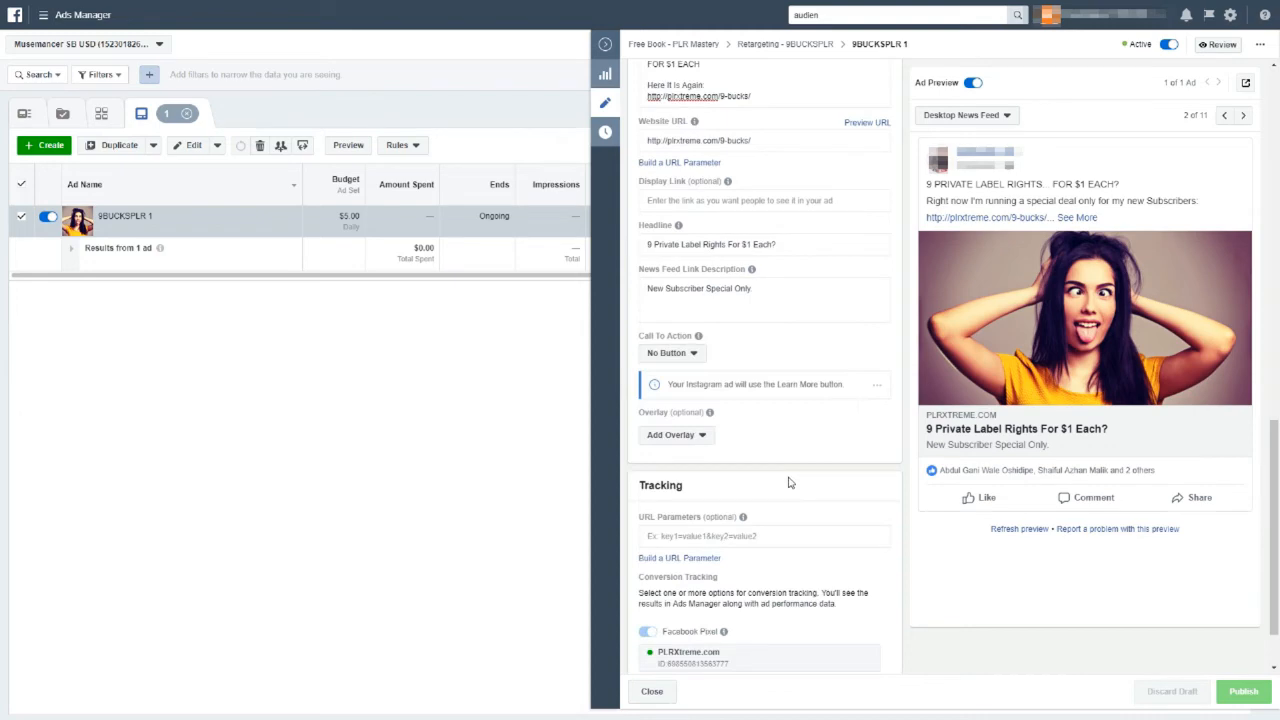
scroll(788, 481, down, 1)
scroll(788, 480, up, 10)
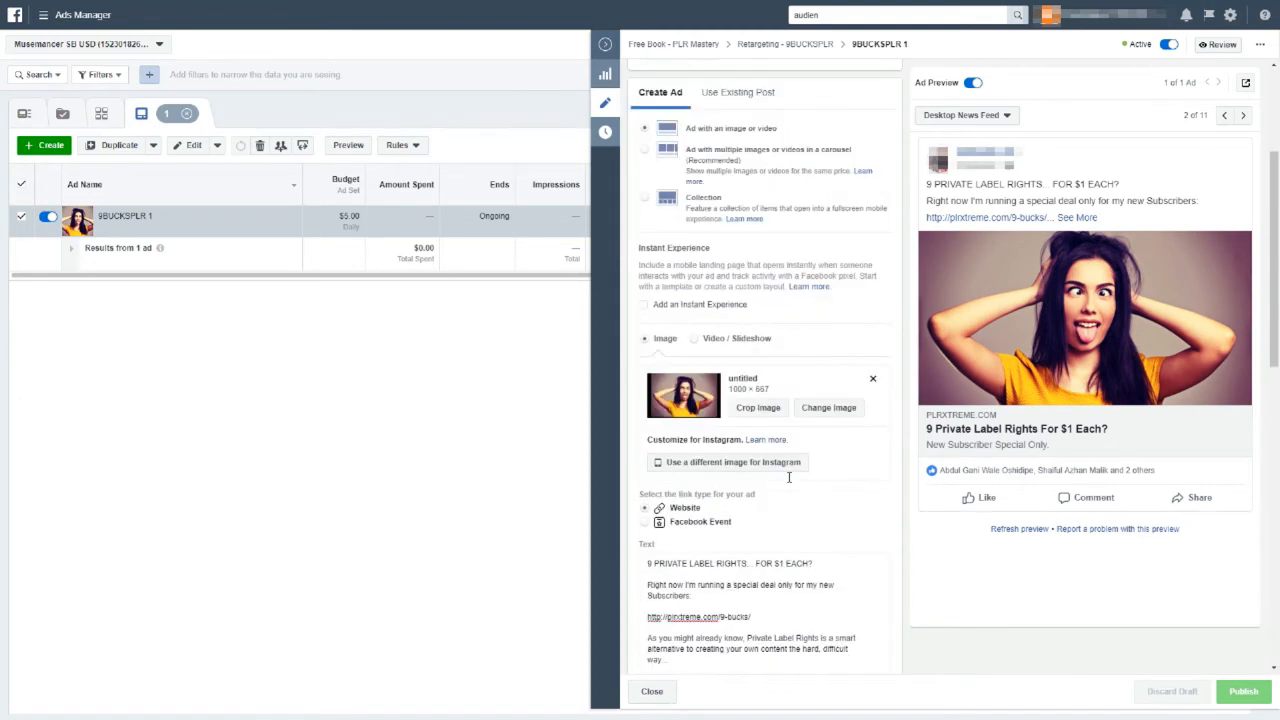
scroll(789, 478, down, 3)
click(792, 430)
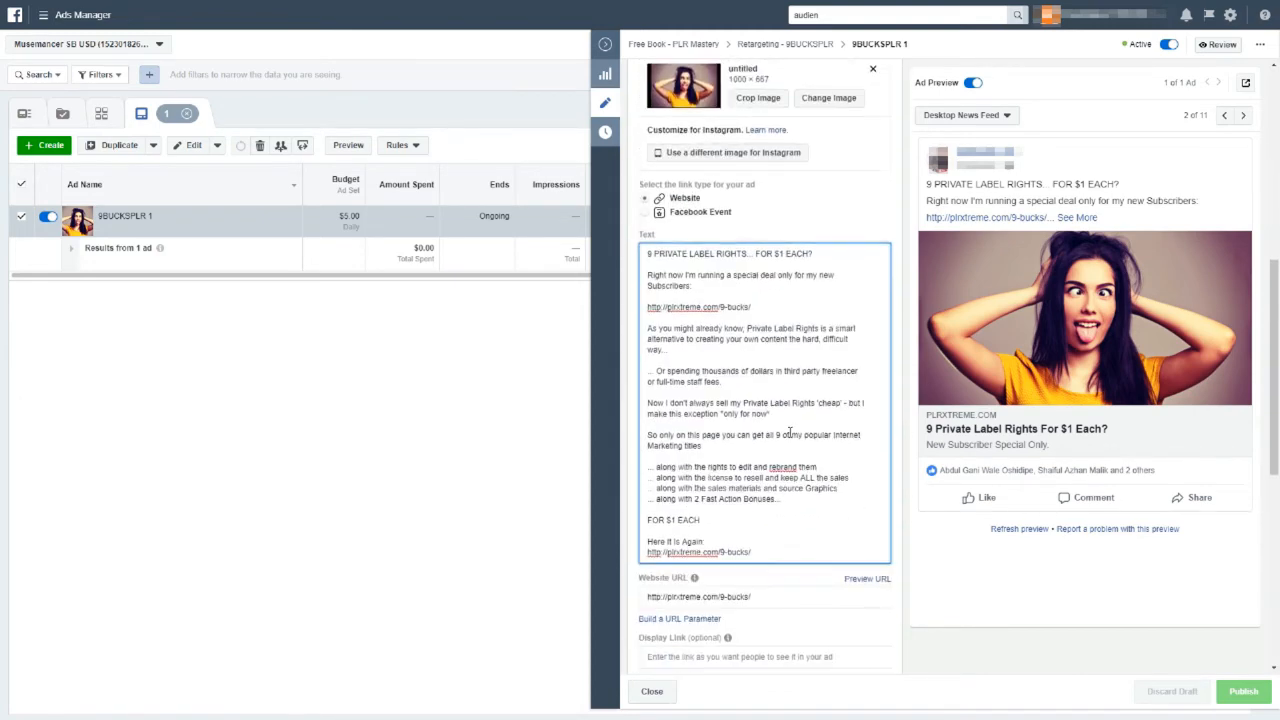
scroll(790, 432, down, 5)
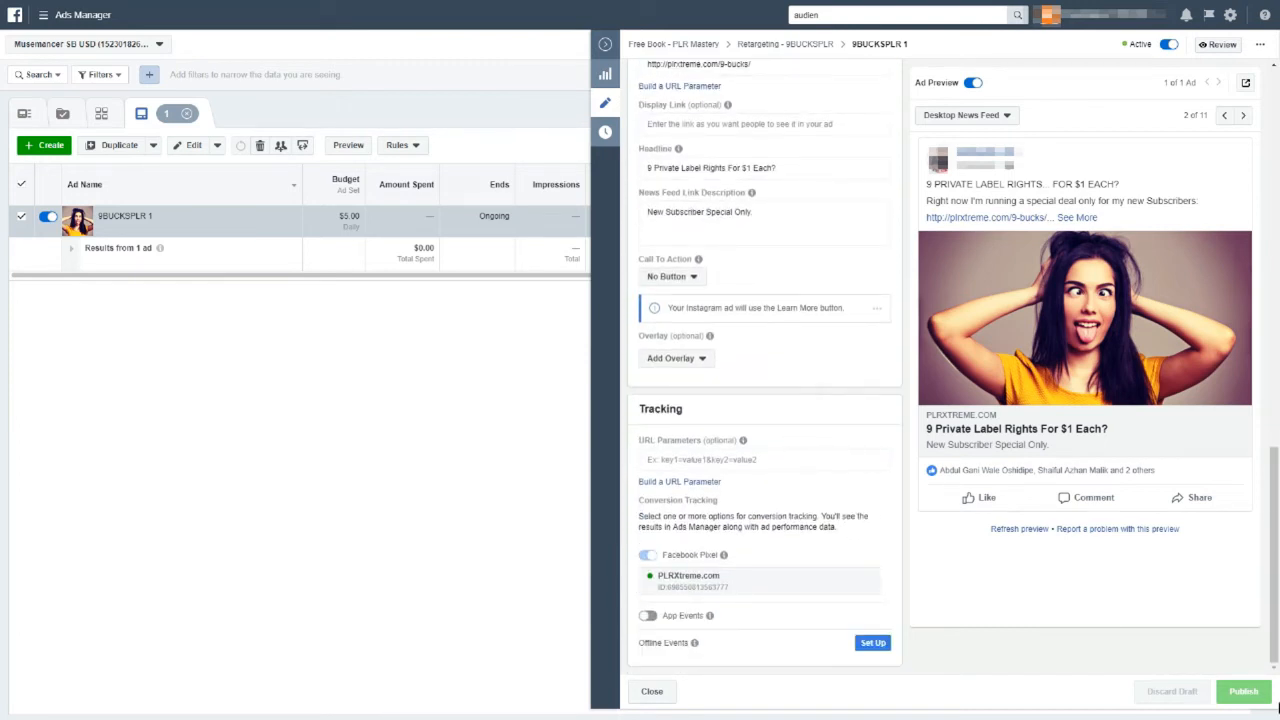
click(605, 44)
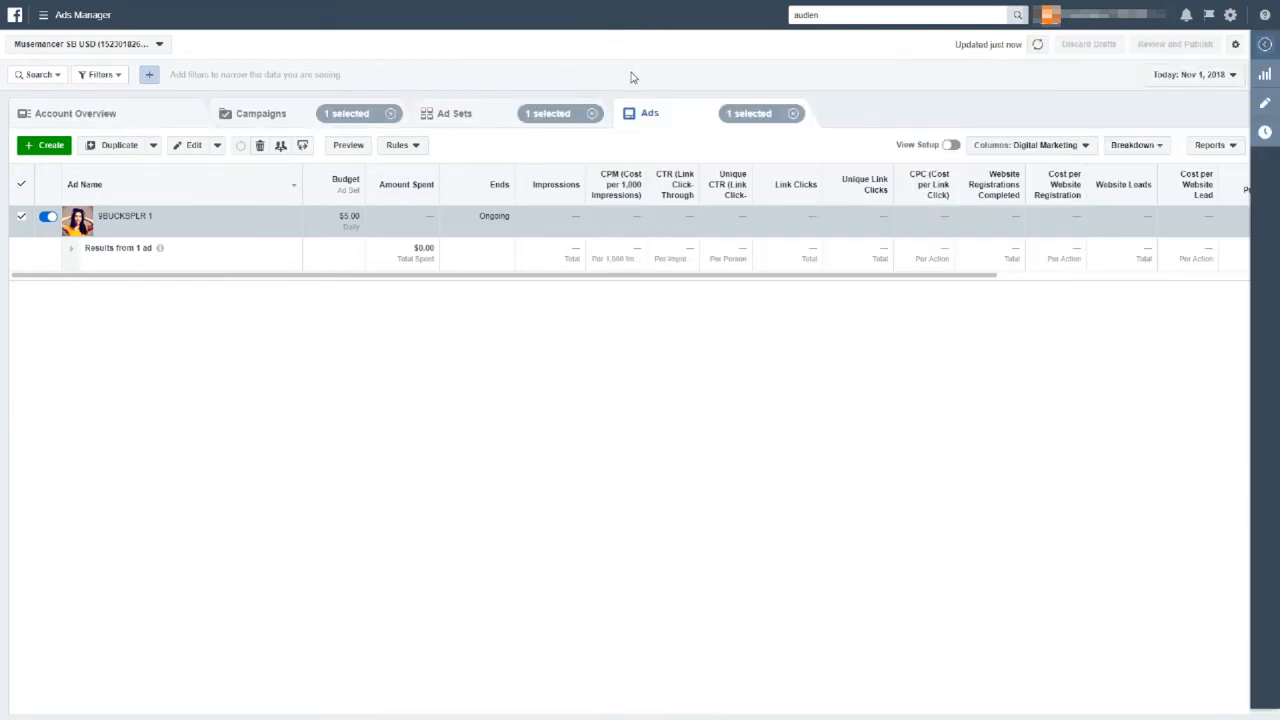
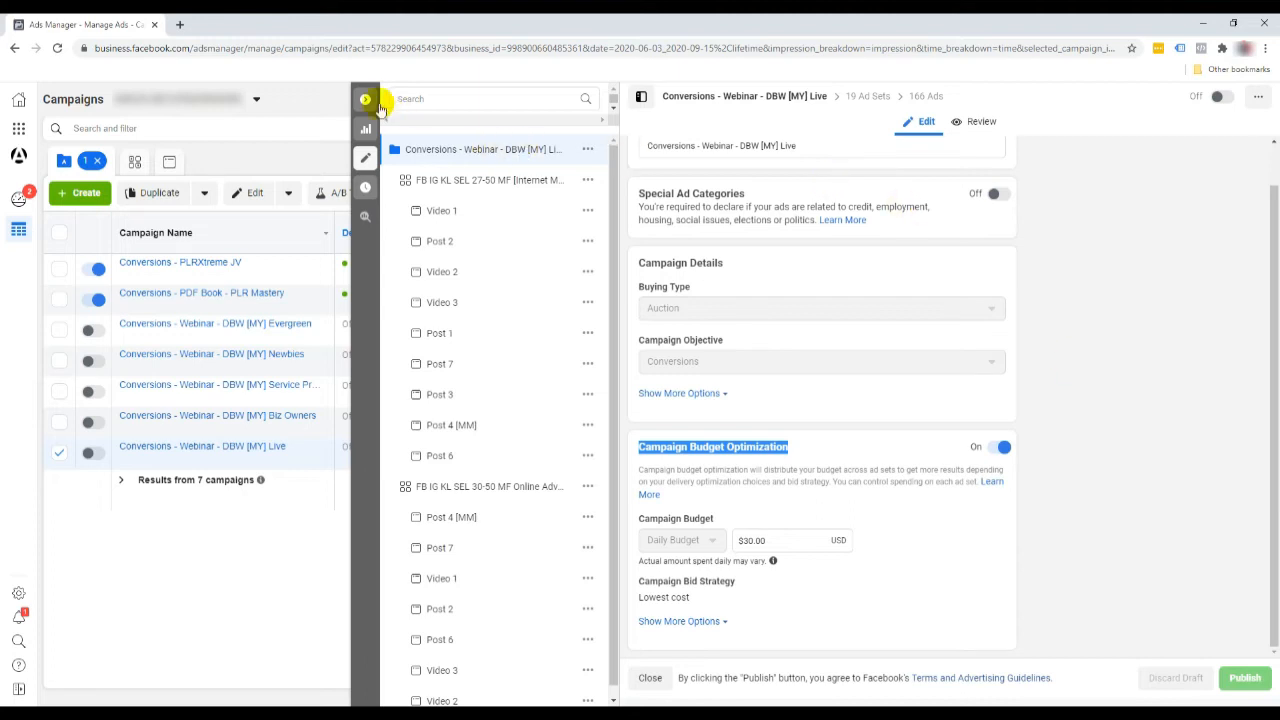
- Close the Conversions - Webinar - DBW [MY] Live campaign's editor and look through the results of its ad sets
click(368, 100)
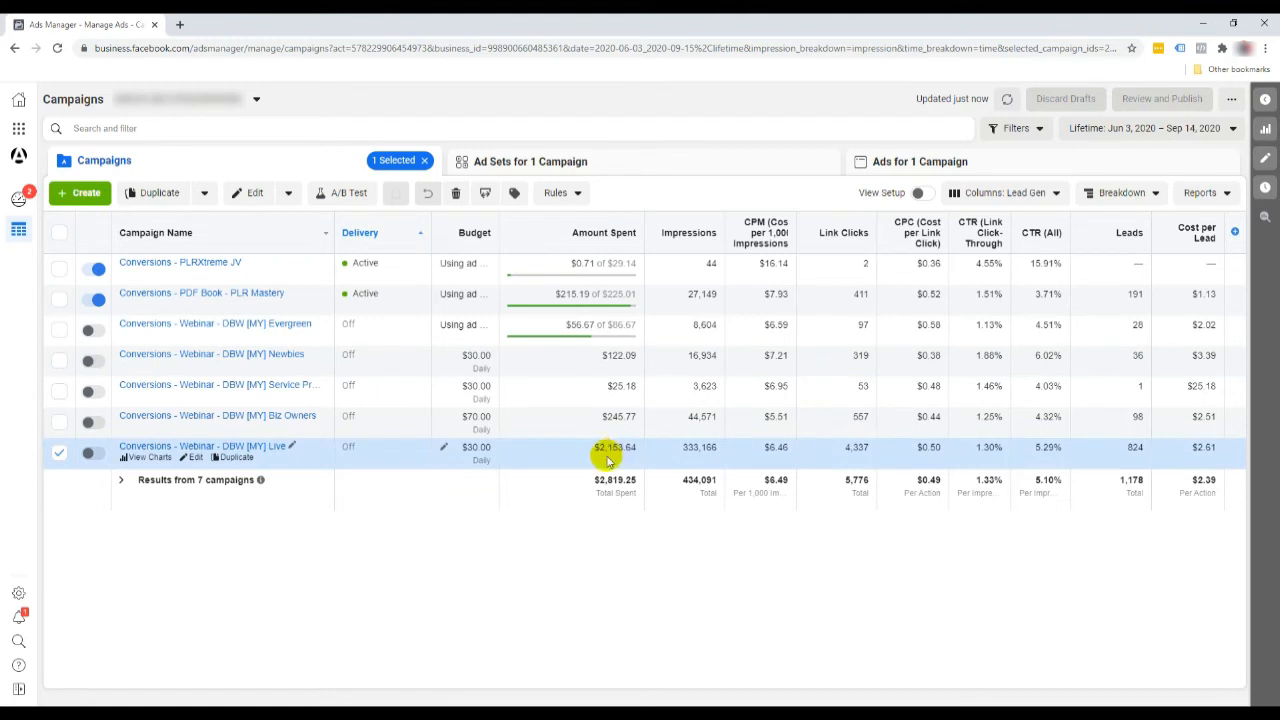
click(646, 163)
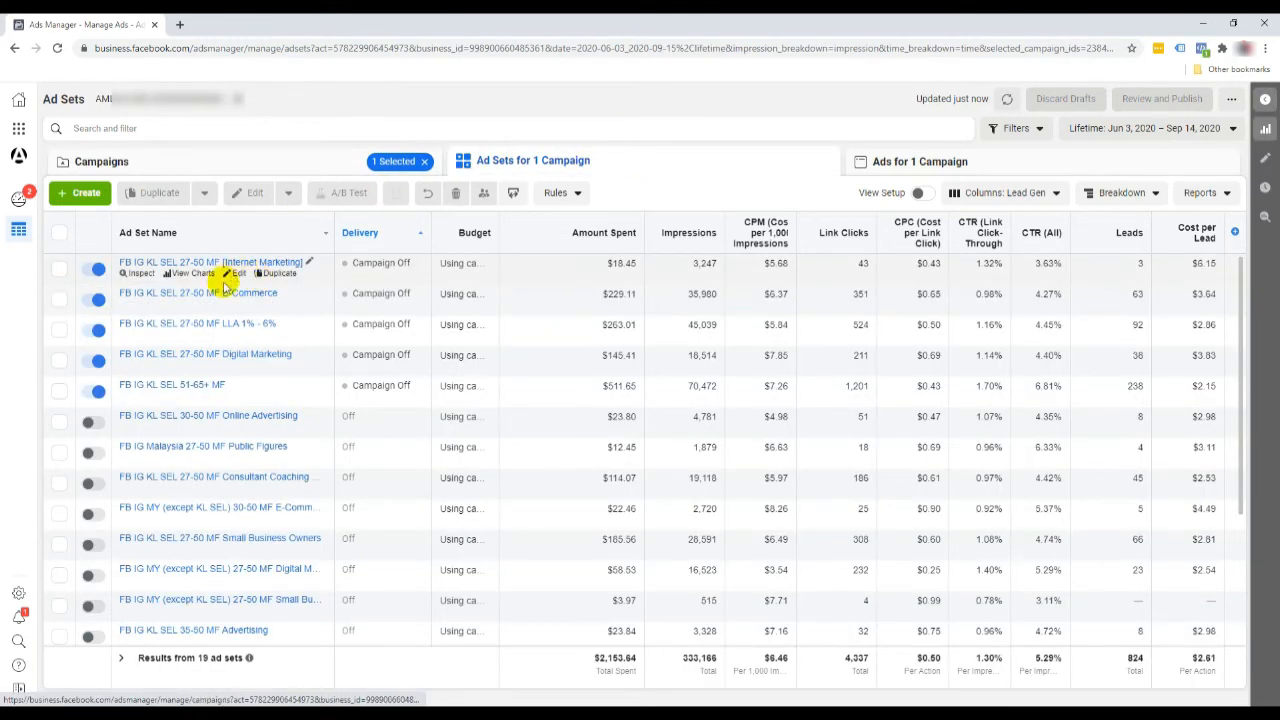
scroll(195, 480, down, 3)
scroll(220, 580, up, 3)
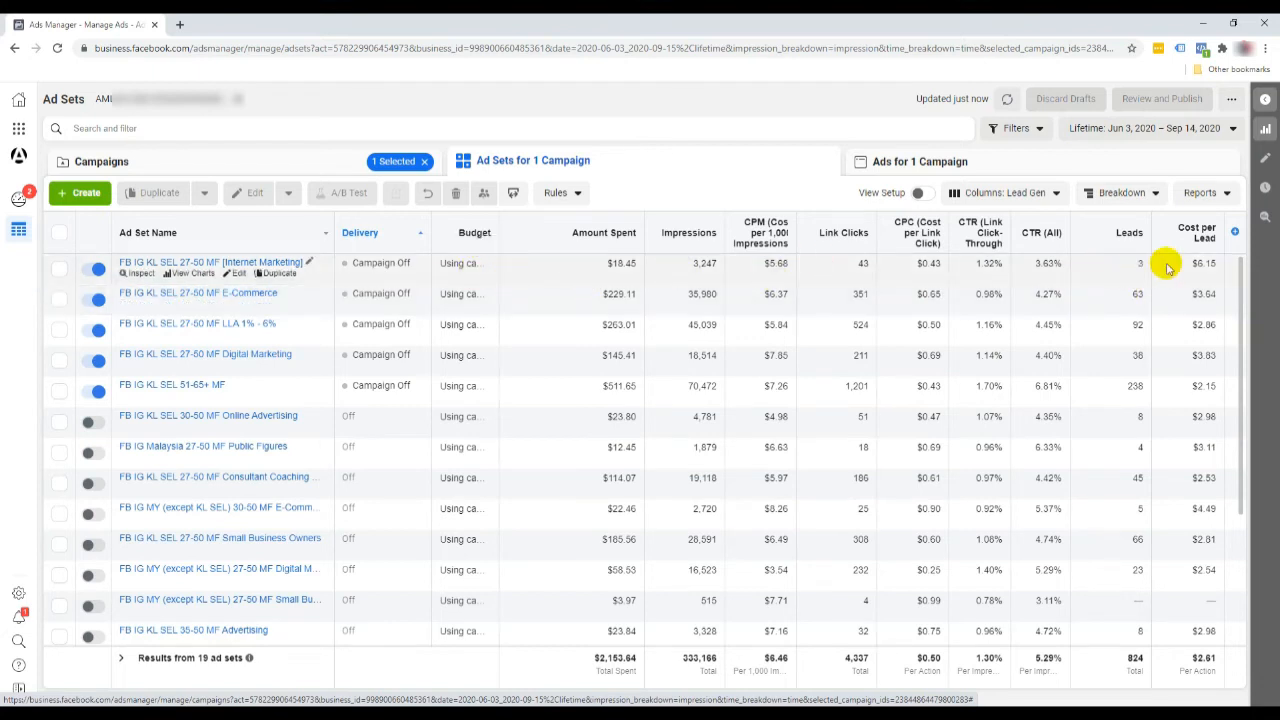
- Turn off the KL SEL 27-50 ad sets for [Internet Marketing], E-Commerce and Digital Marketing, publishing the status change
click(92, 268)
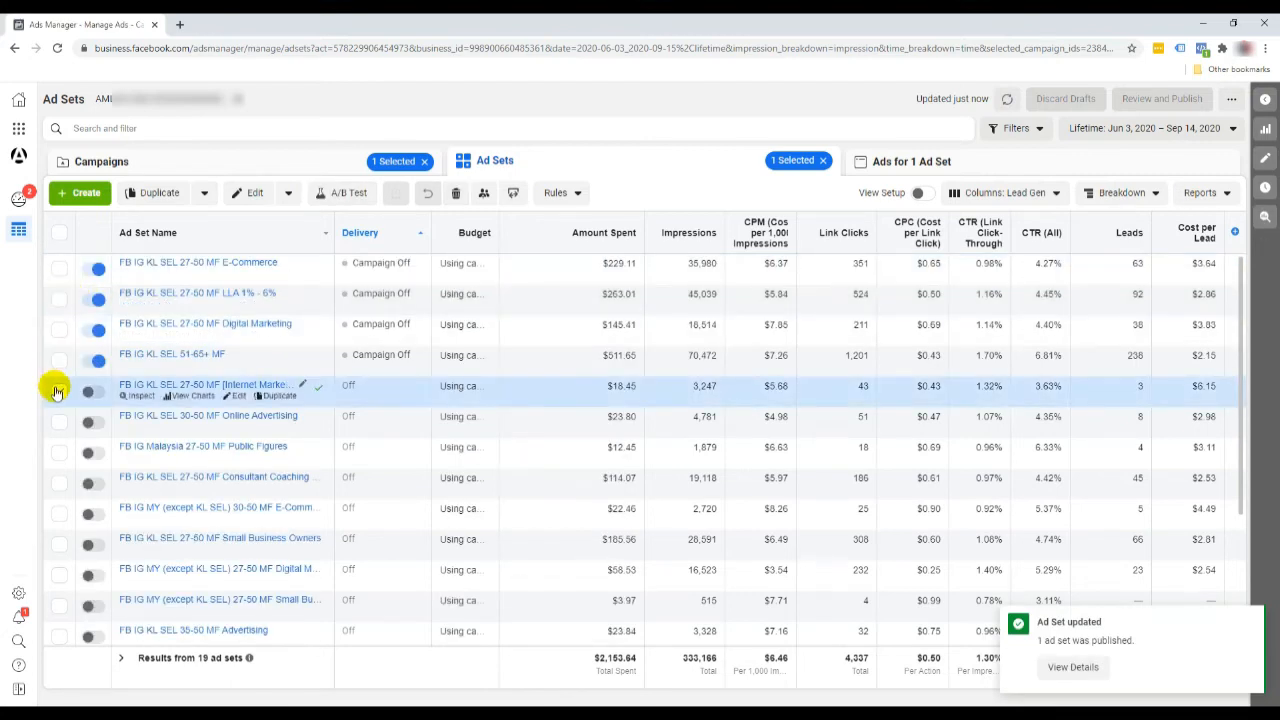
click(53, 388)
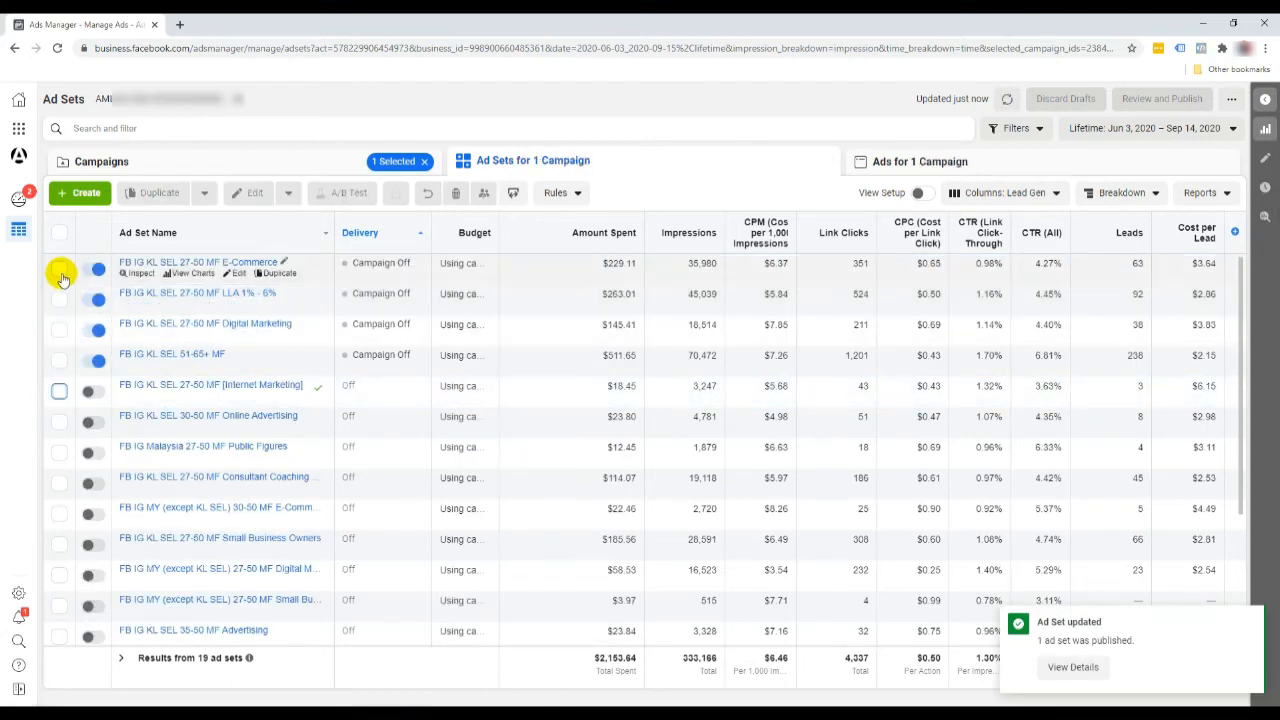
click(59, 270)
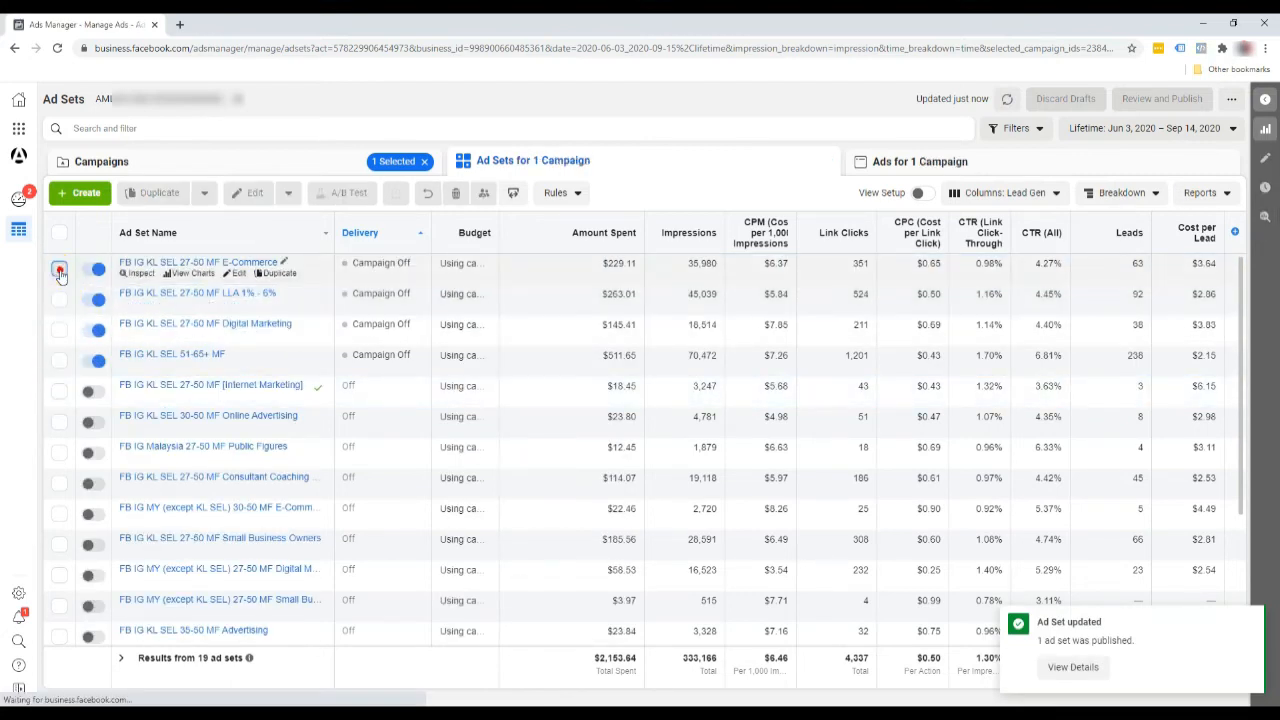
click(60, 332)
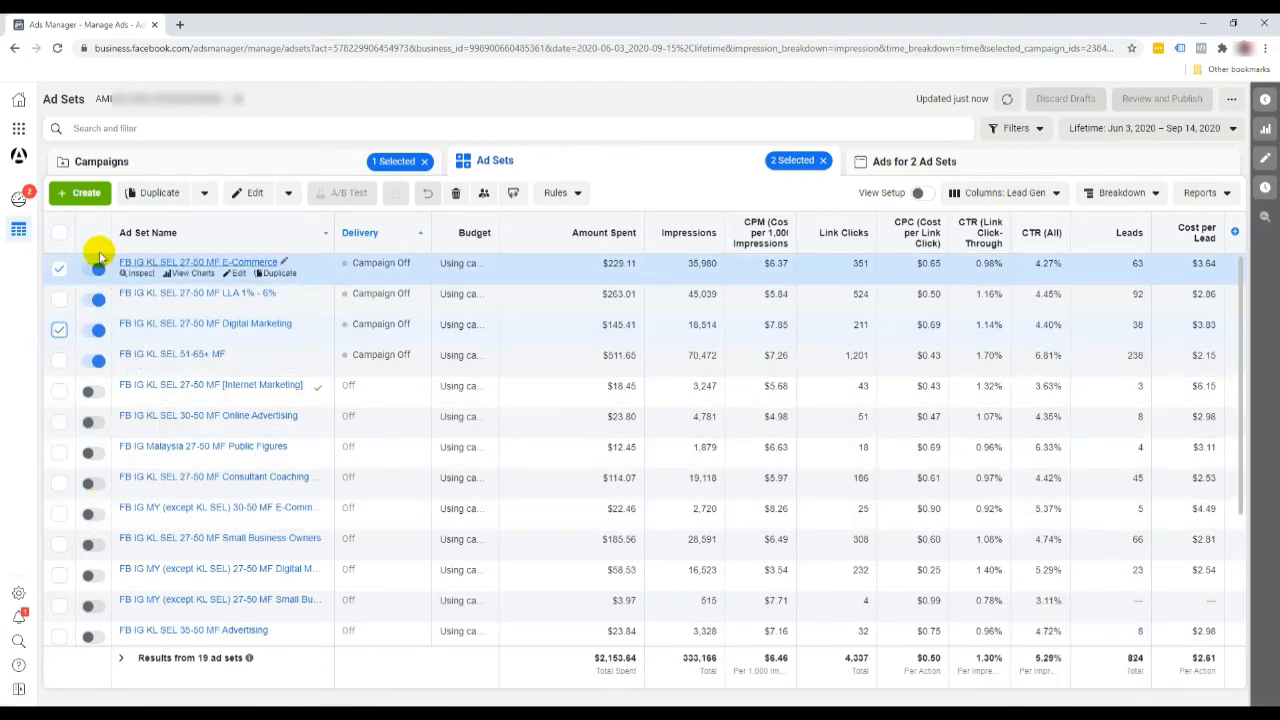
click(285, 197)
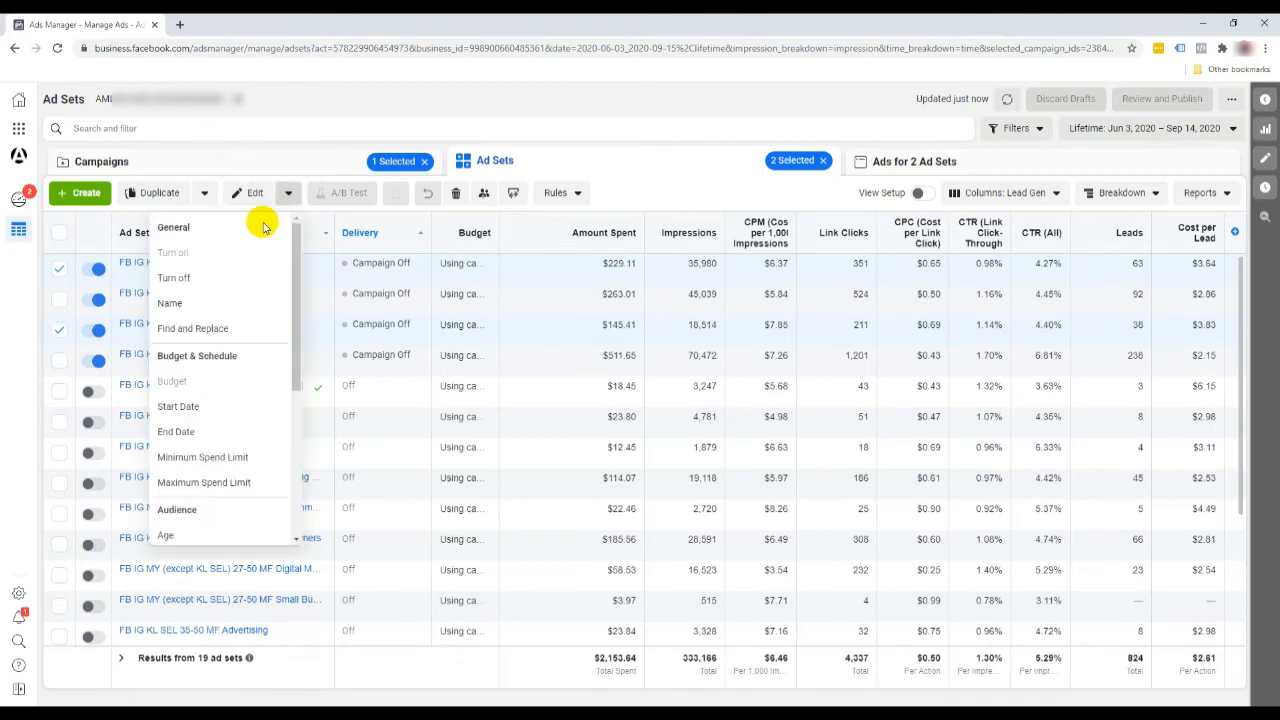
click(236, 280)
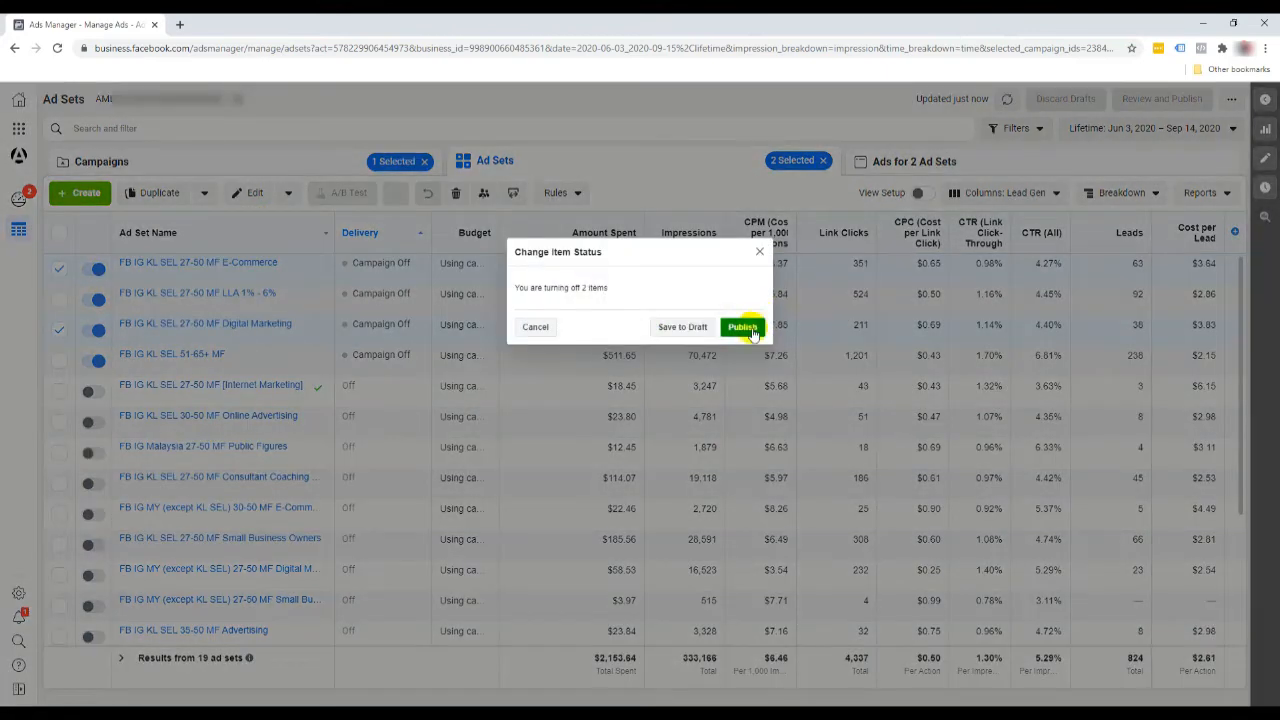
click(750, 327)
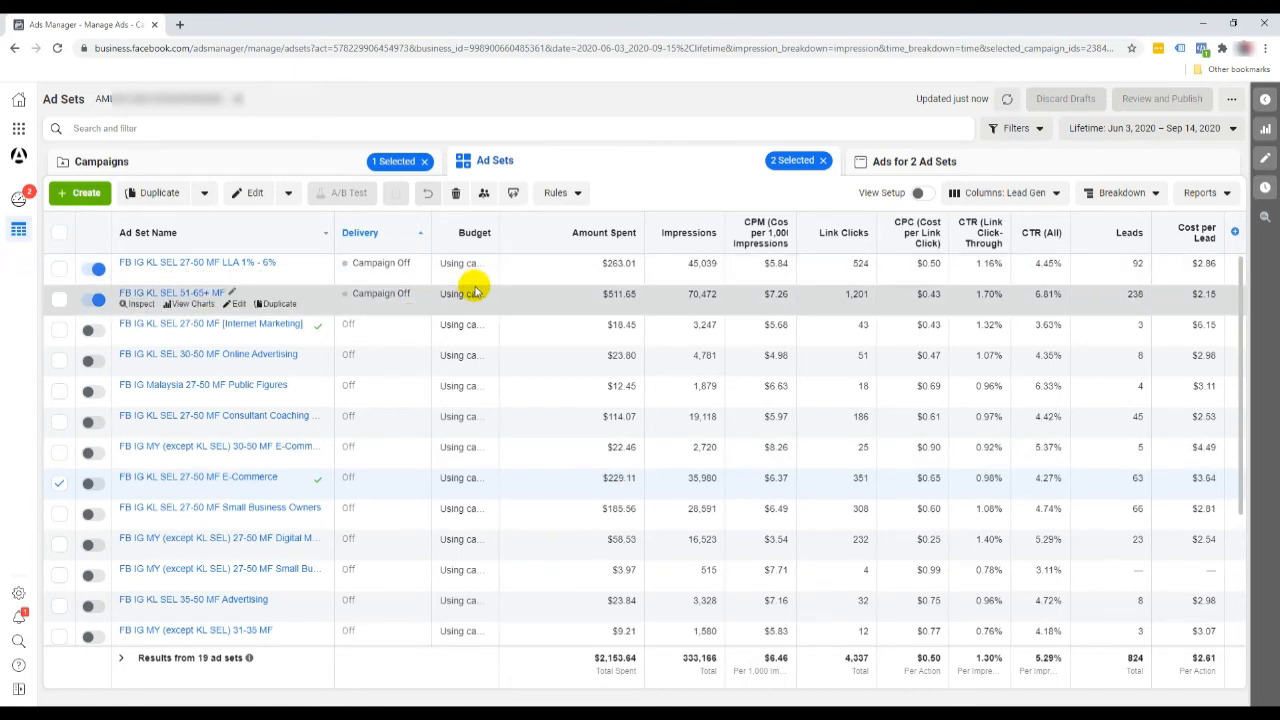
- Replace the selection with the LLA 1% - 6%, KL SEL 51-65+, Online Advertising, Consultant Coaching, Small Business Owners and MY 27-50 Digital Marketing ad sets
click(58, 236)
click(58, 236)
click(58, 236)
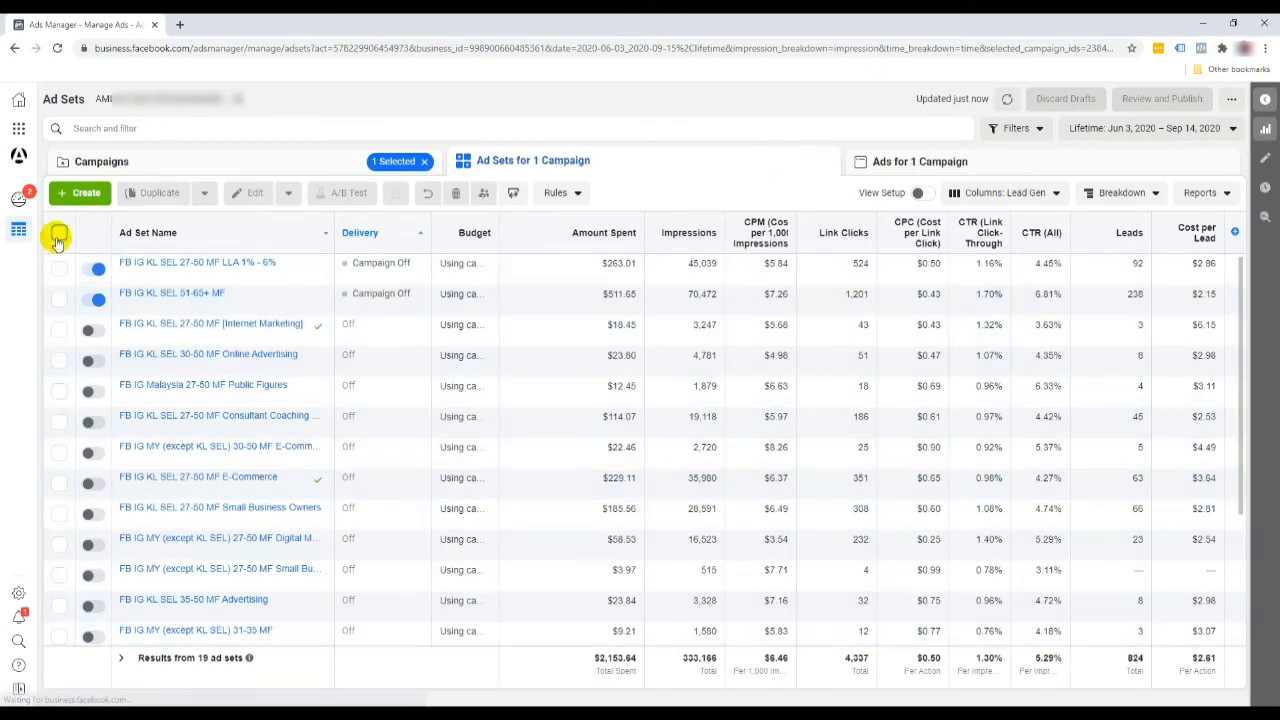
click(59, 300)
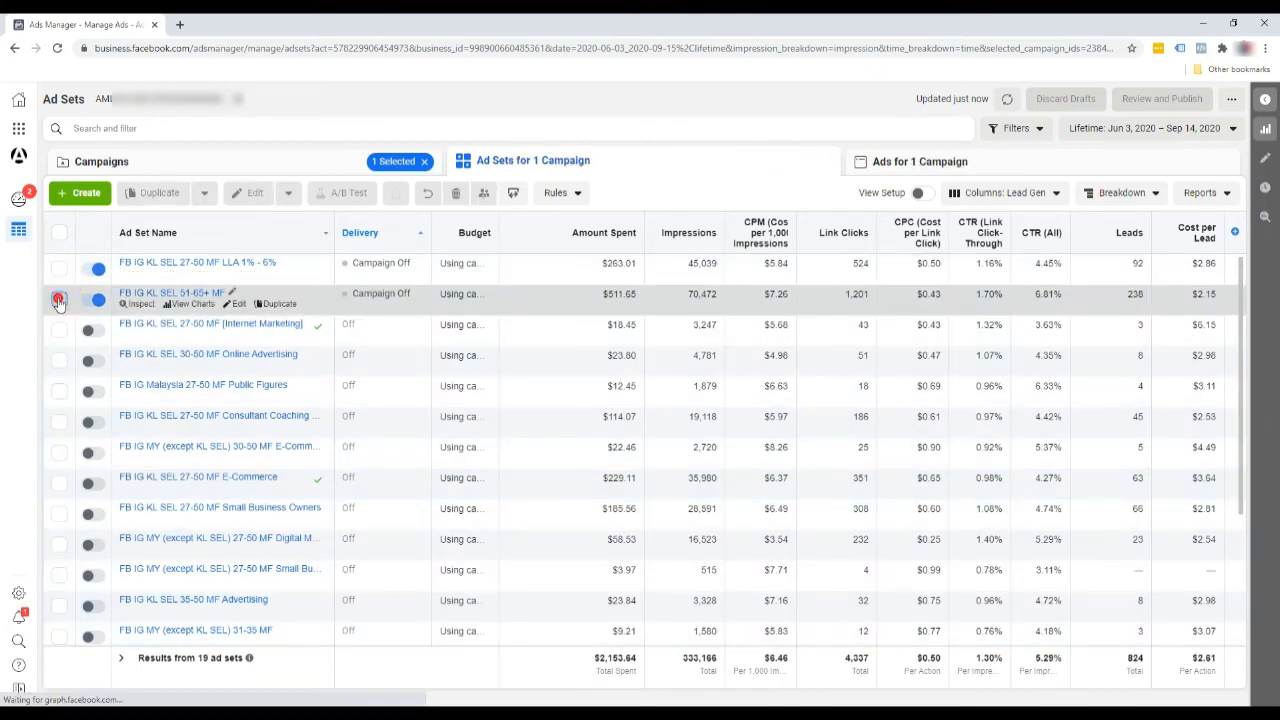
click(57, 268)
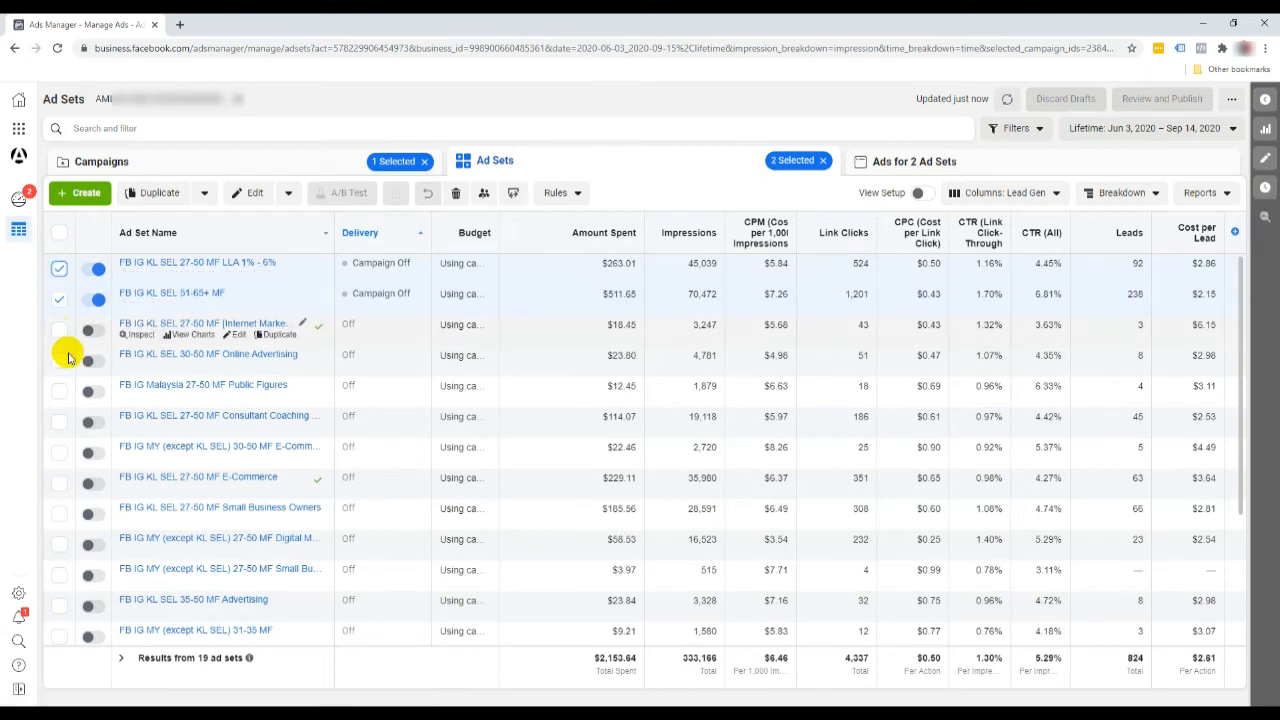
click(60, 360)
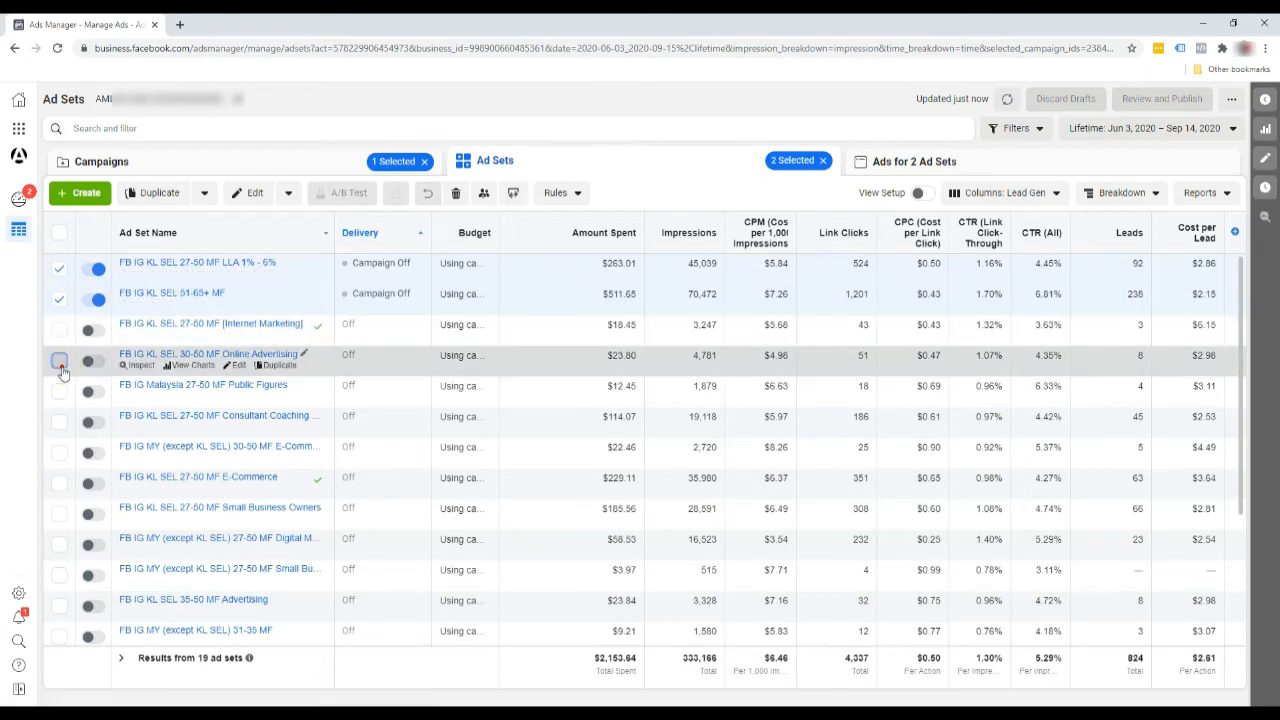
click(59, 421)
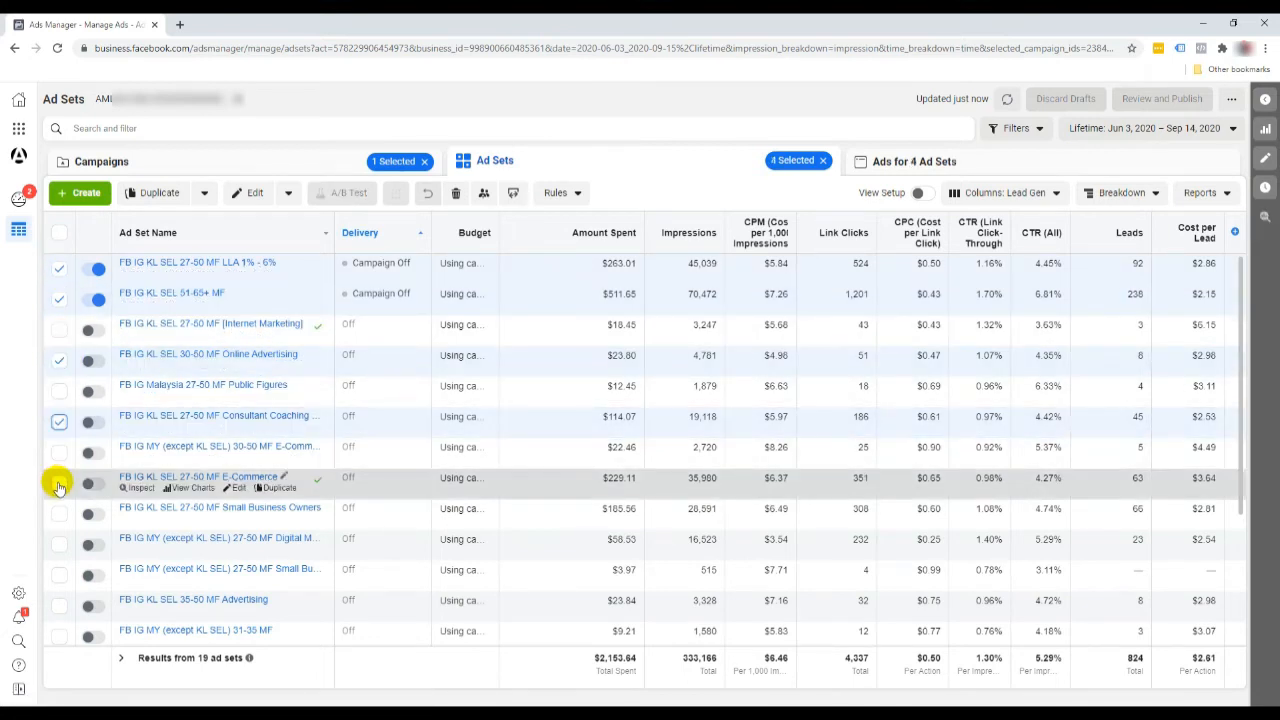
click(59, 514)
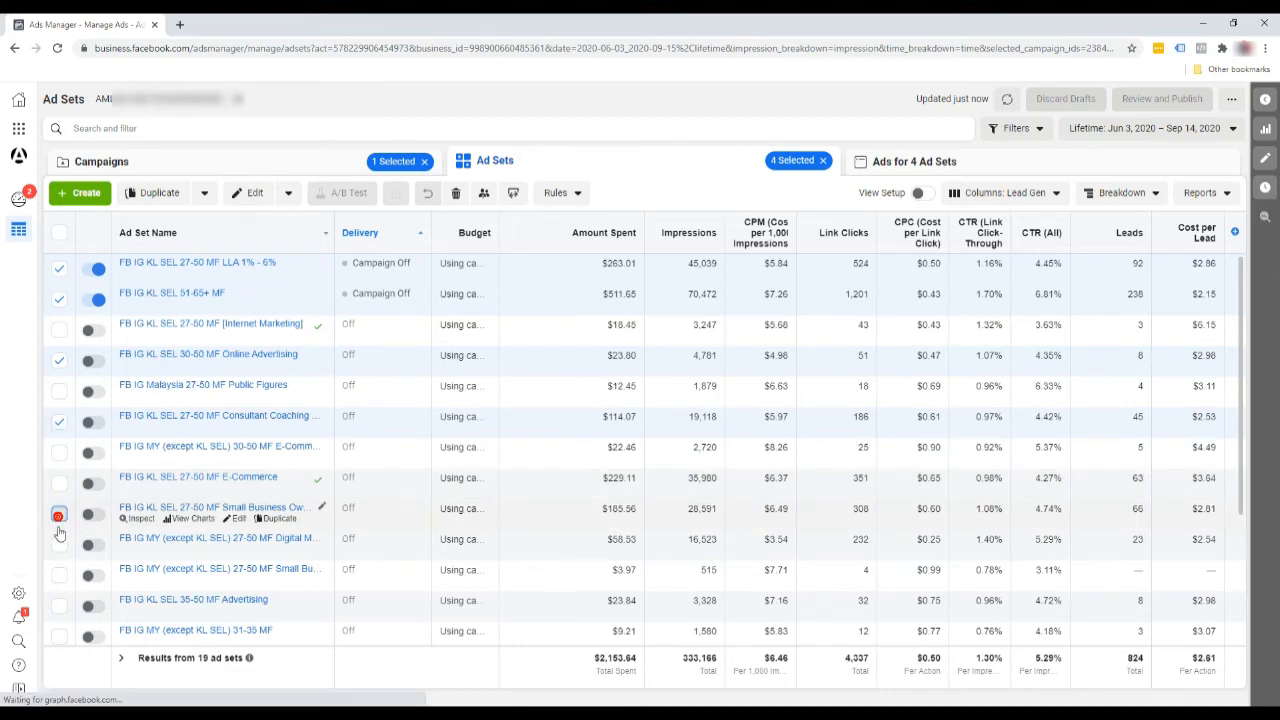
click(59, 544)
- Add the KL SEL 35-50 Advertising, Small Business and Marketing and MY 31-35, 41-50 and 51-65+ ad sets to the selection
scroll(60, 545, down, 1)
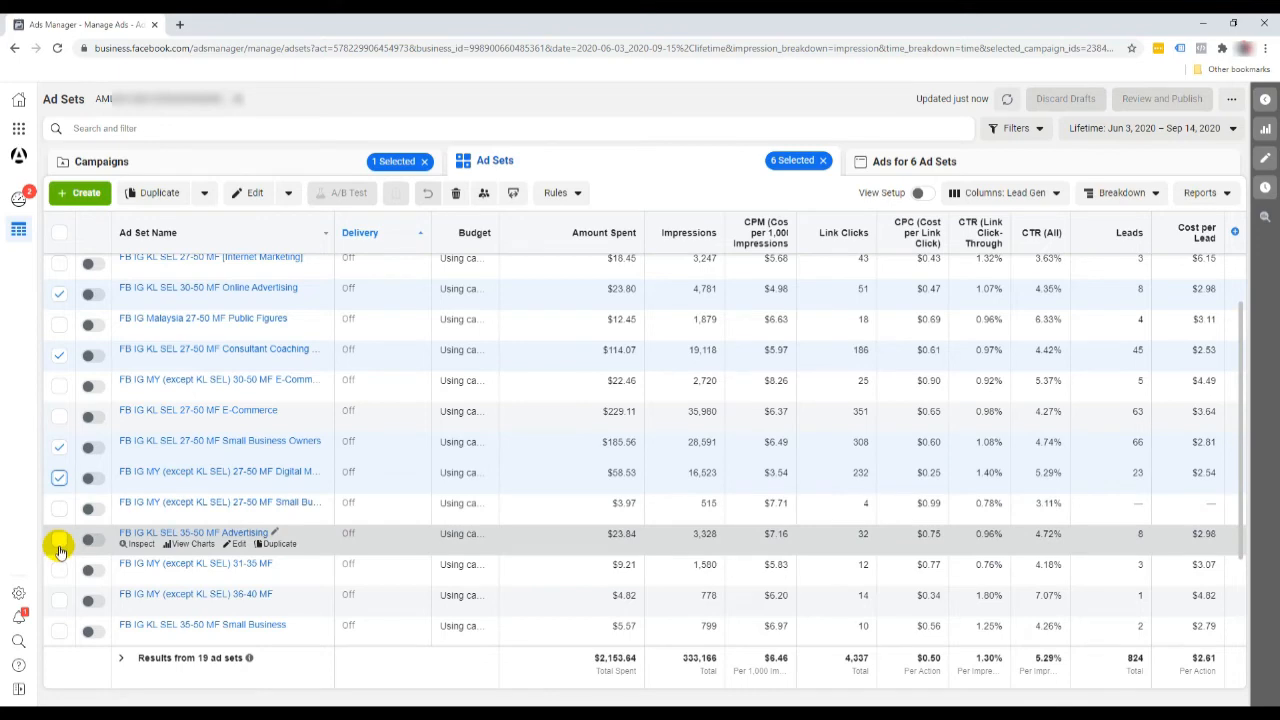
click(59, 546)
scroll(58, 549, down, 2)
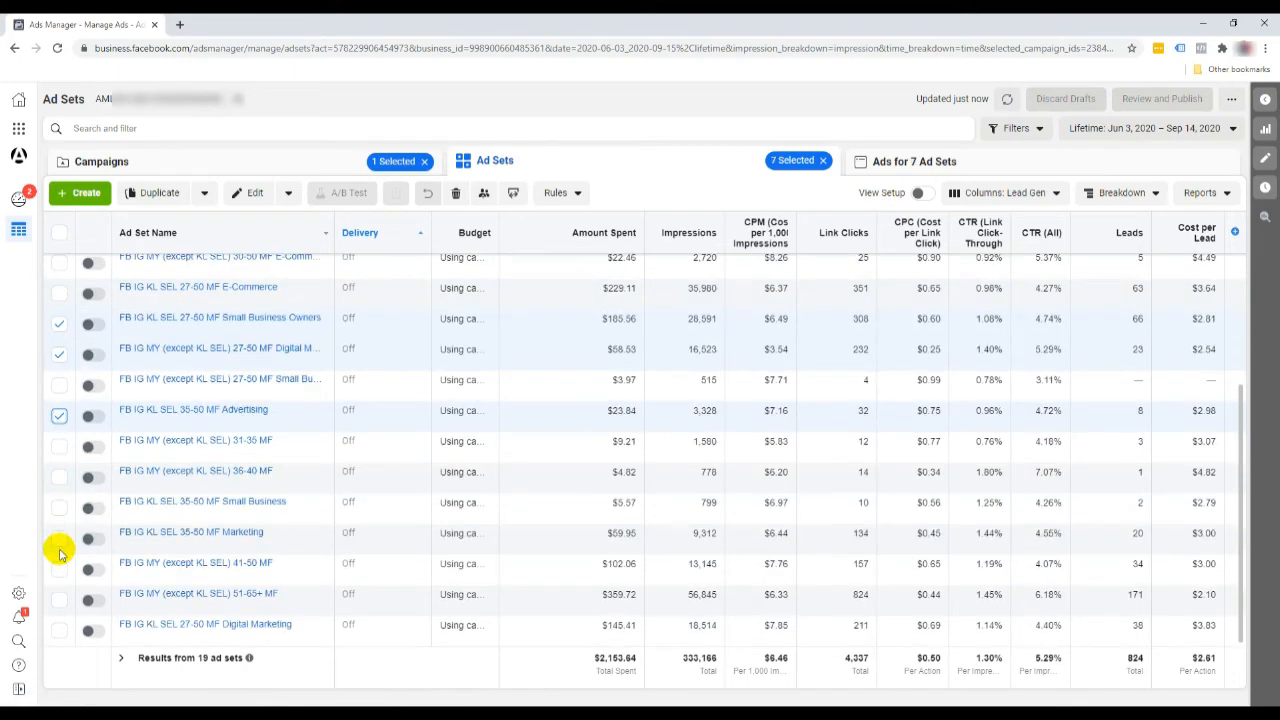
click(59, 447)
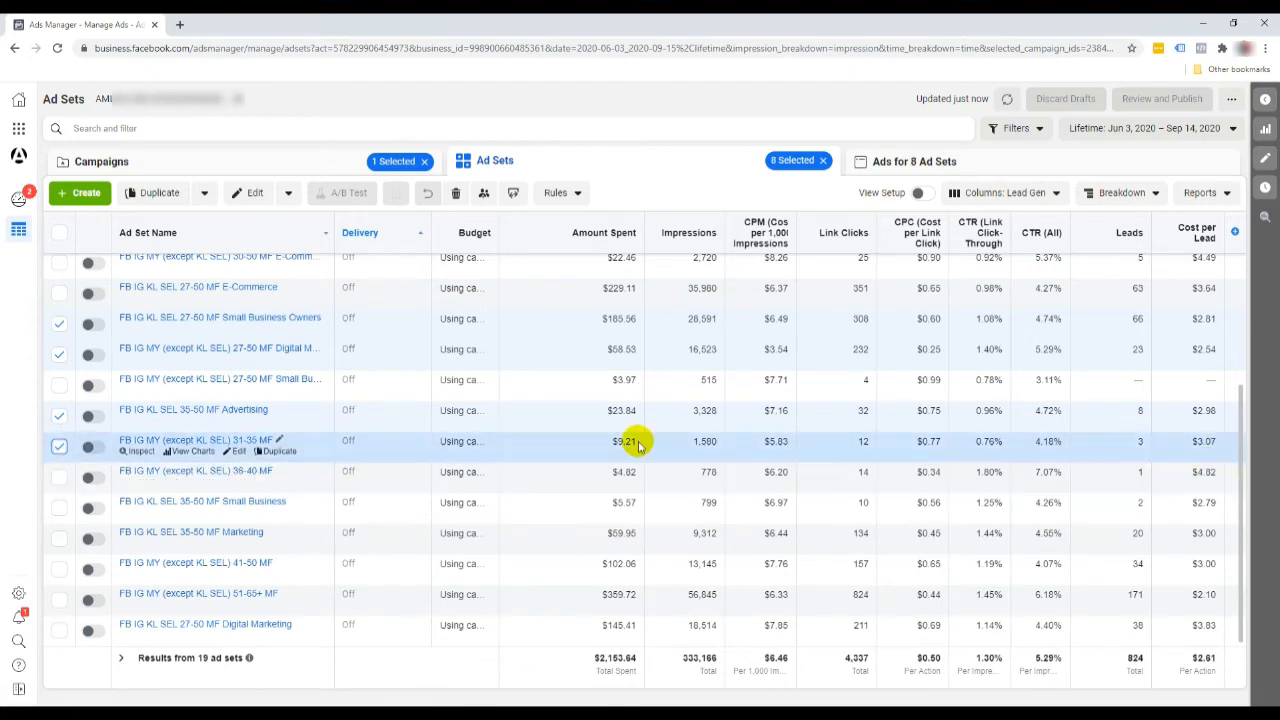
click(59, 509)
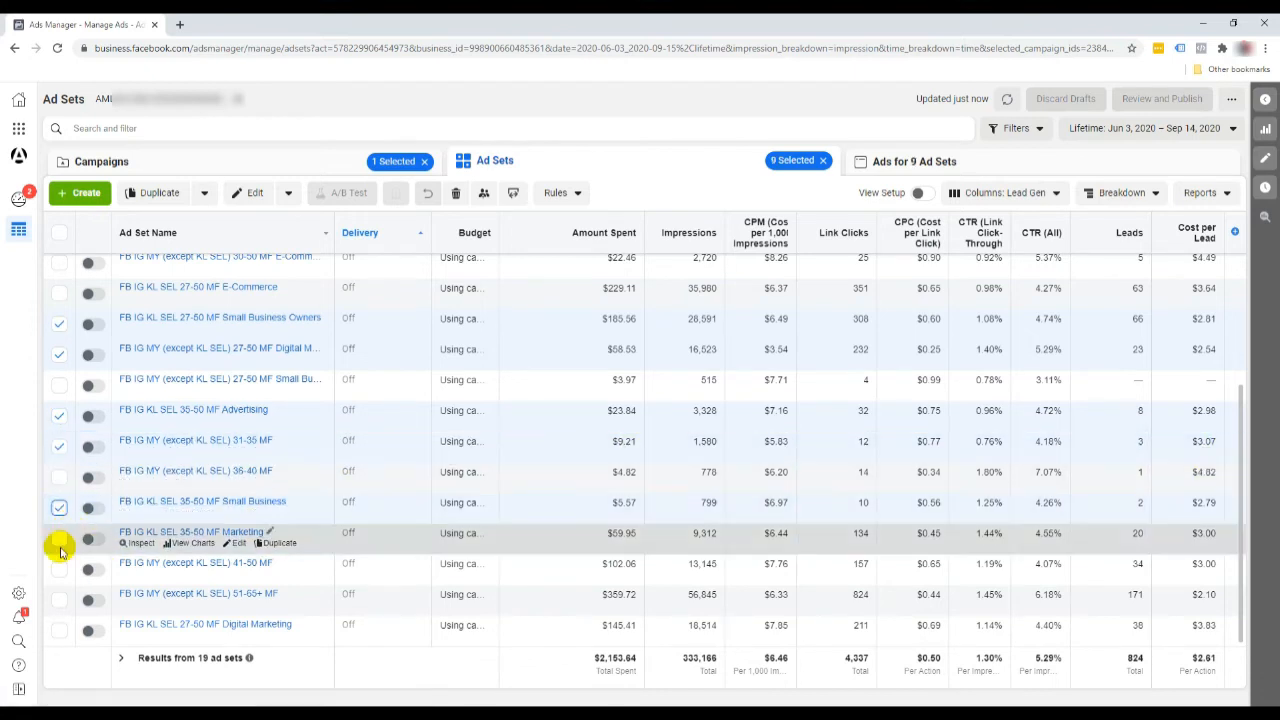
click(59, 538)
click(59, 571)
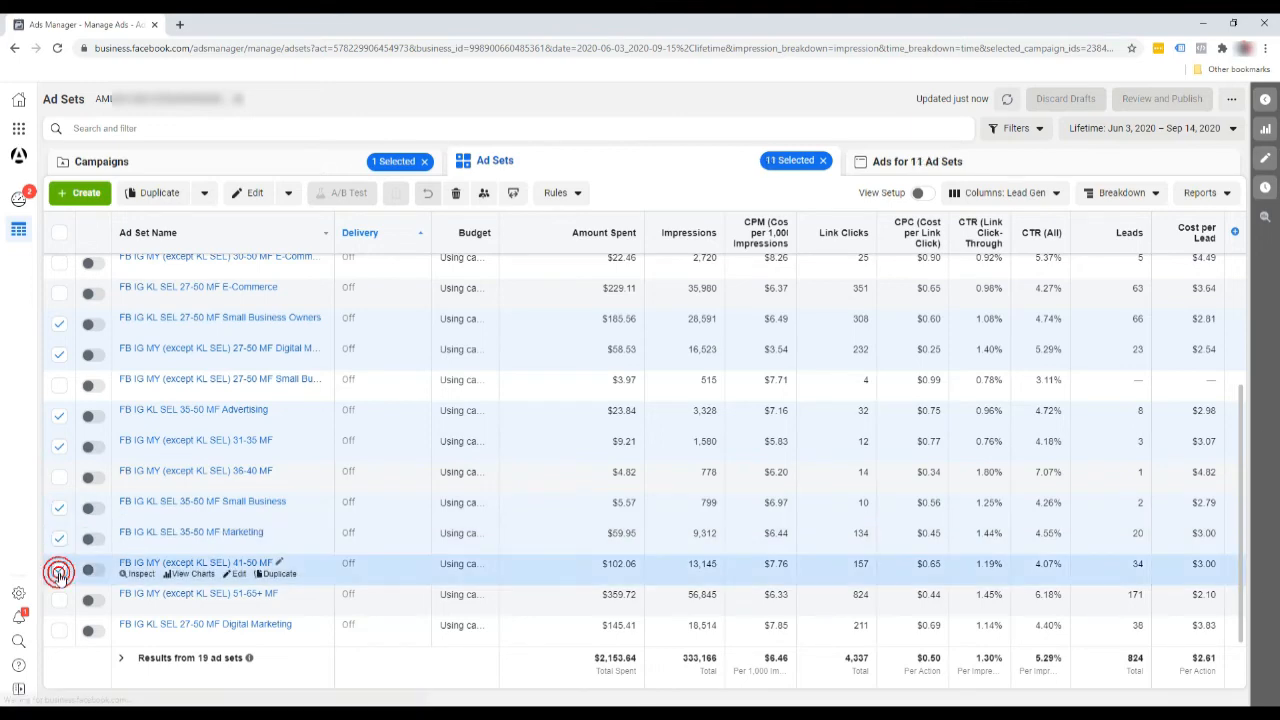
click(59, 600)
scroll(255, 553, up, 3)
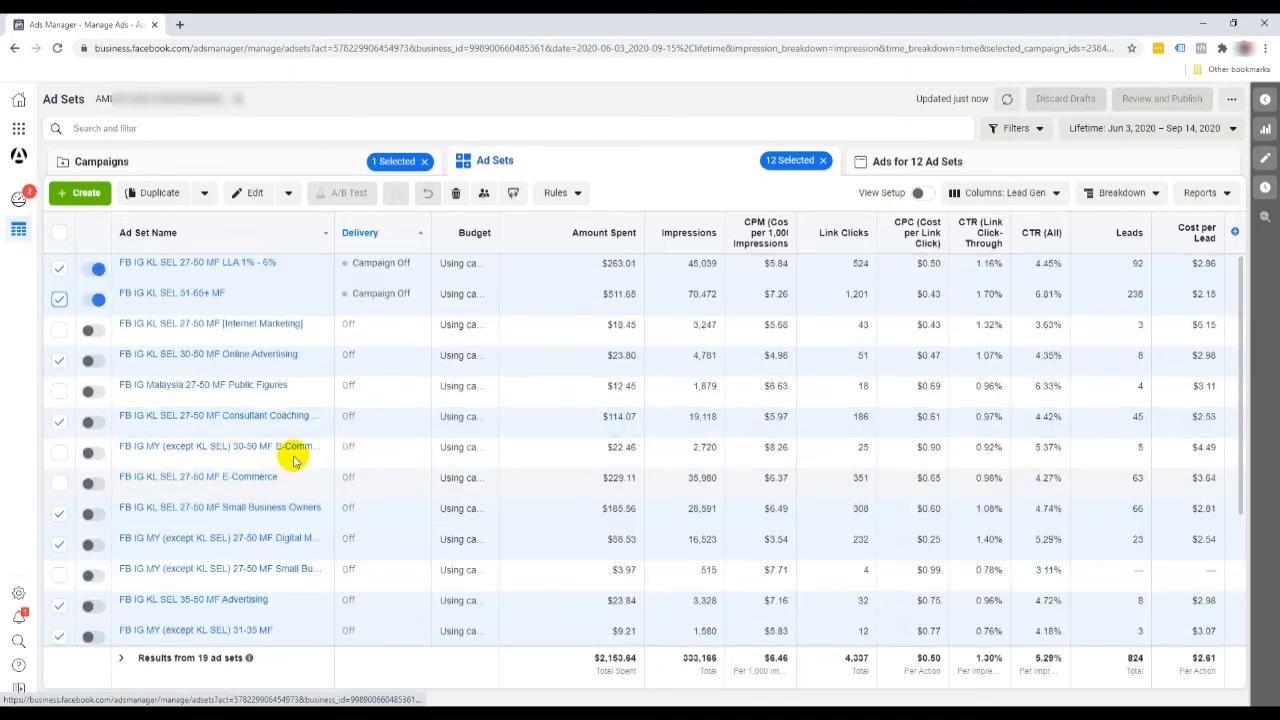
- Turn on all the selected ad sets and publish the status change
click(292, 196)
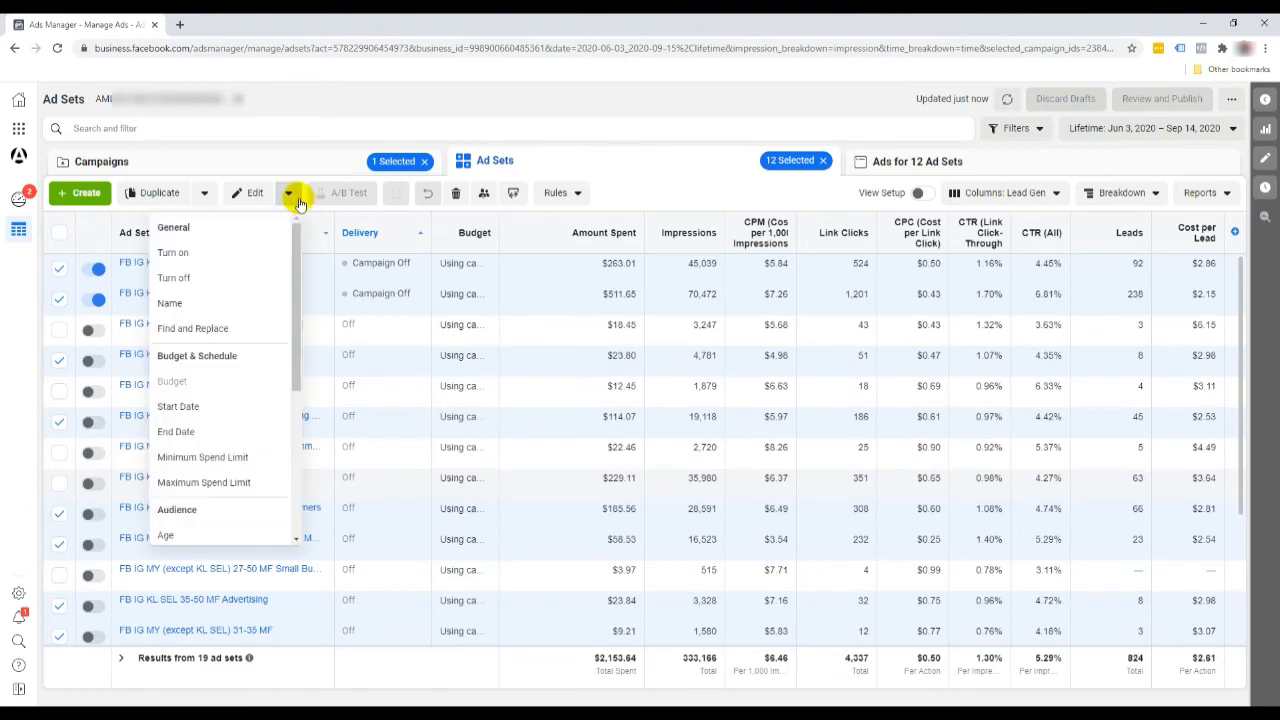
click(230, 254)
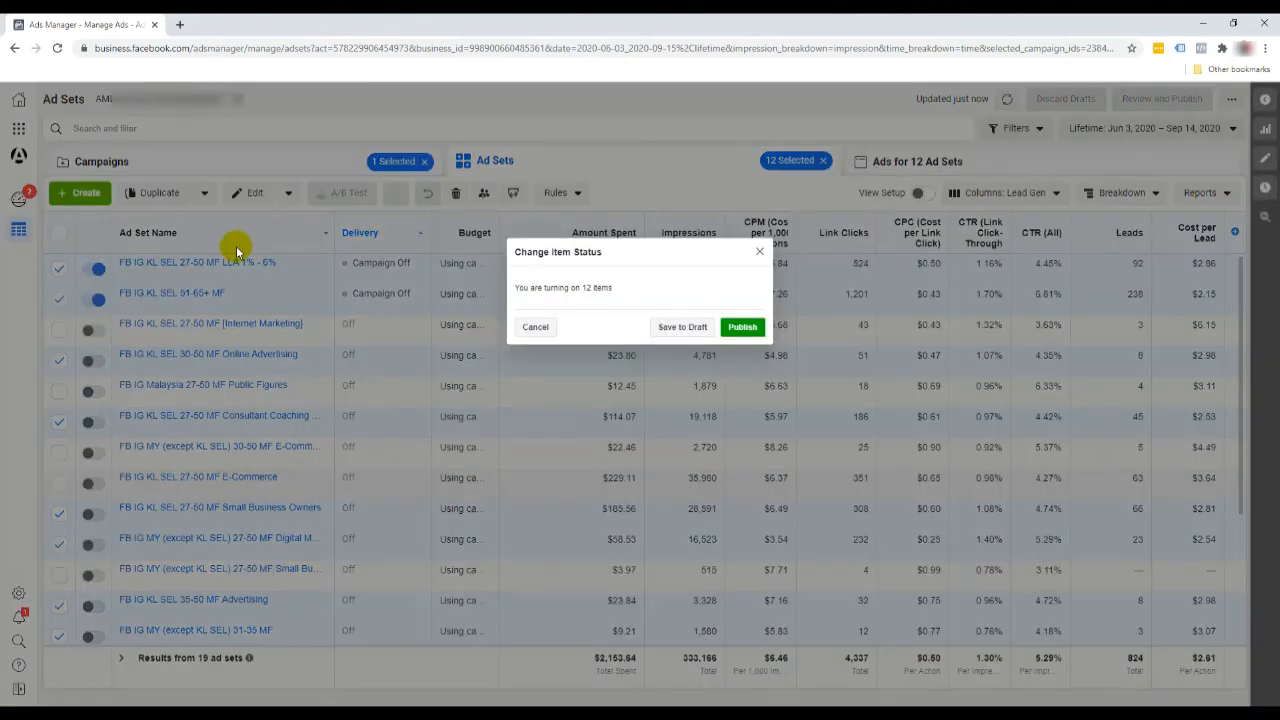
click(743, 328)
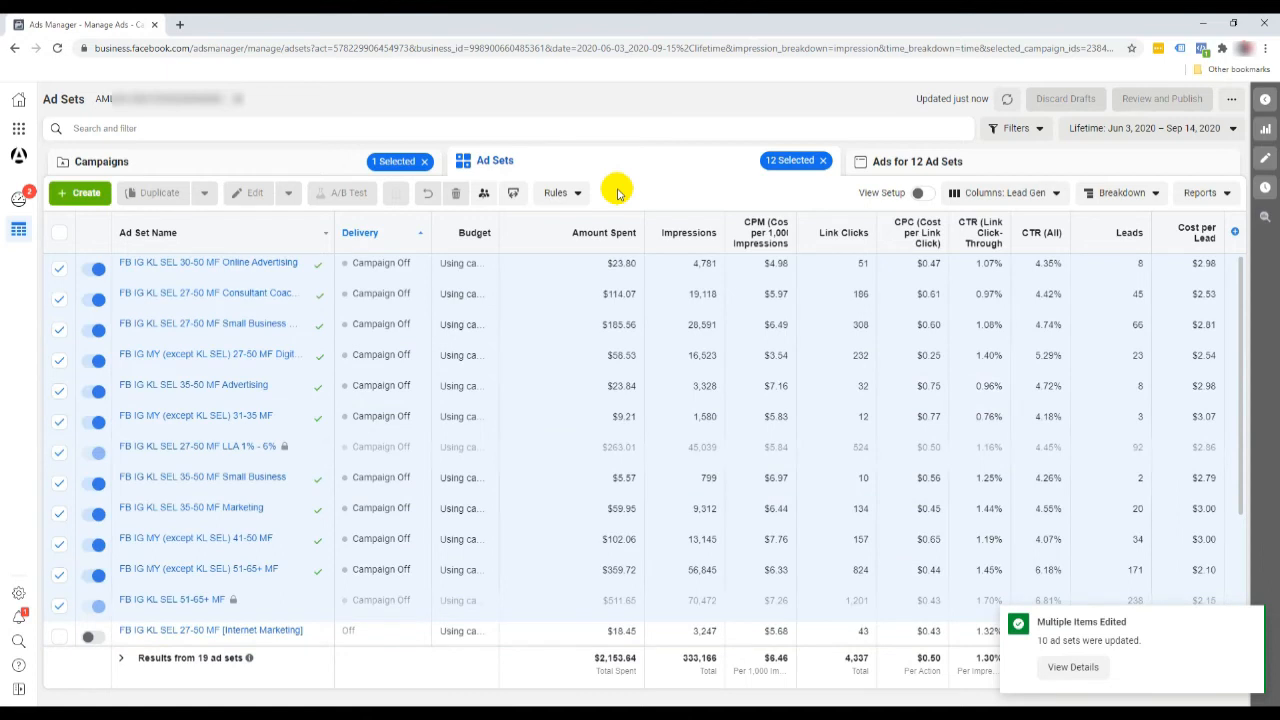
- Clear the selection and reselect the turned-on ad sets, from KL SEL 30-50 MF Online Advertising through KL SEL 51-65+ MF
click(60, 234)
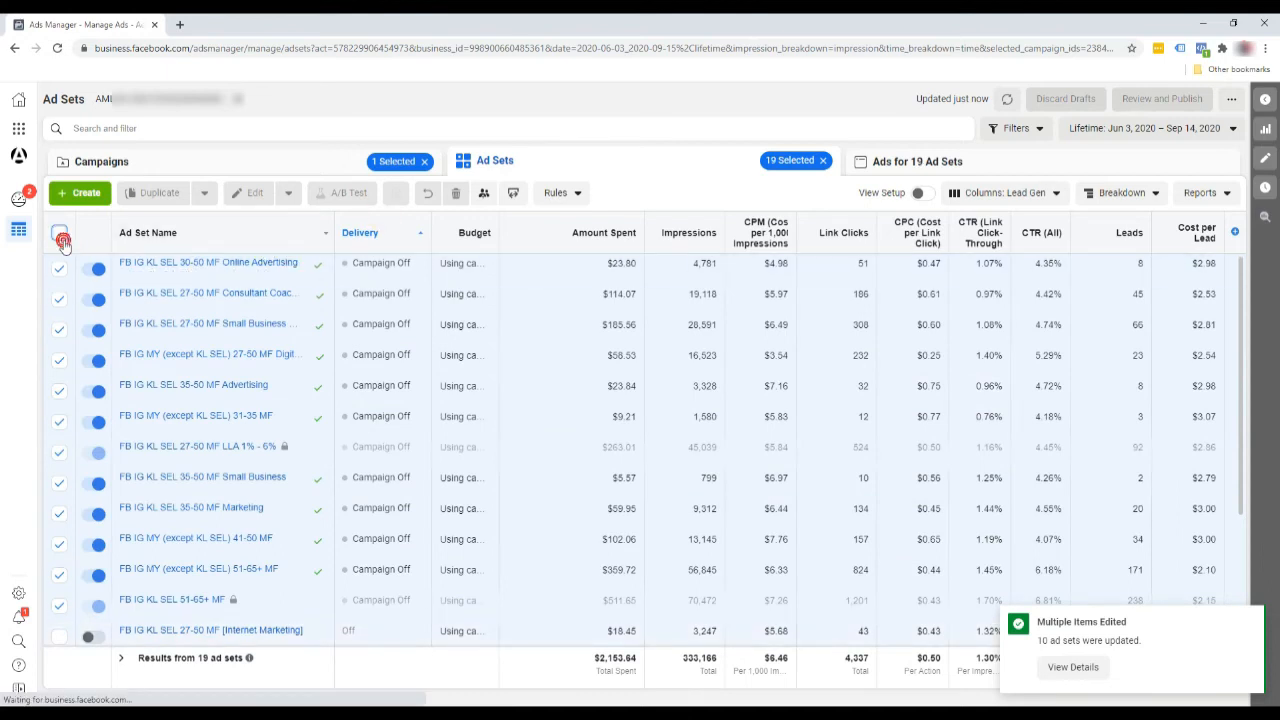
click(60, 234)
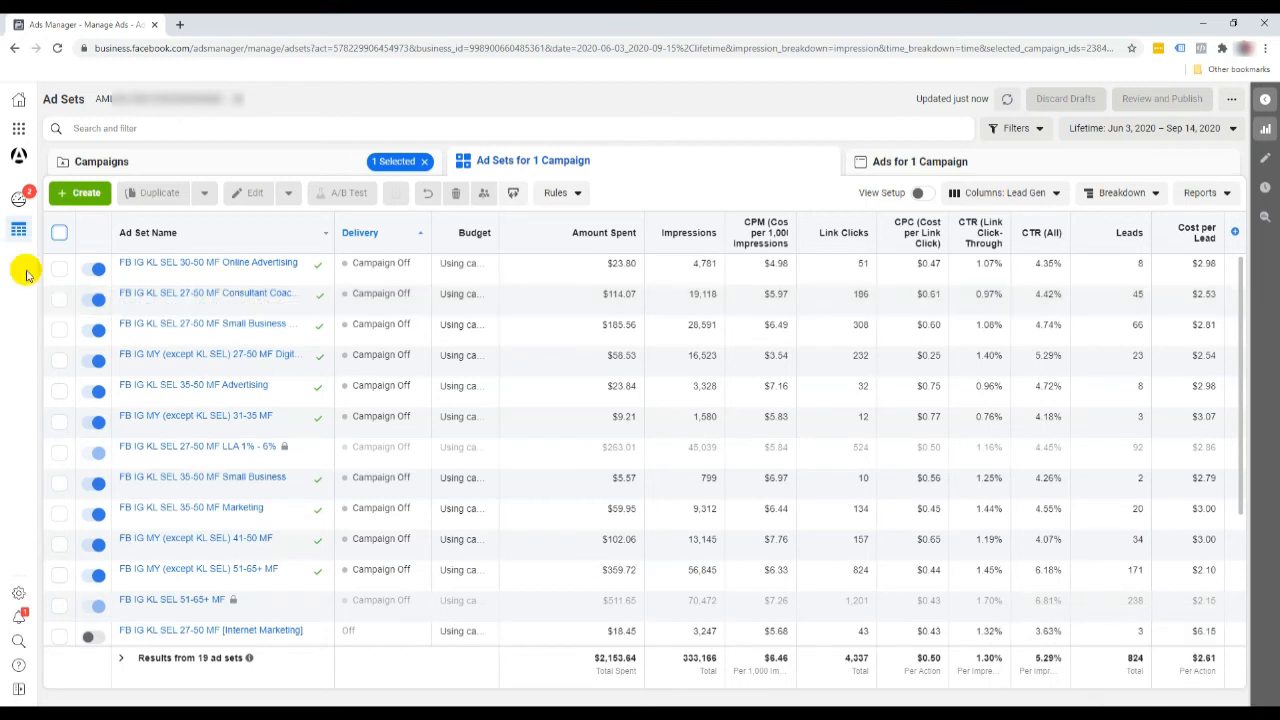
click(59, 268)
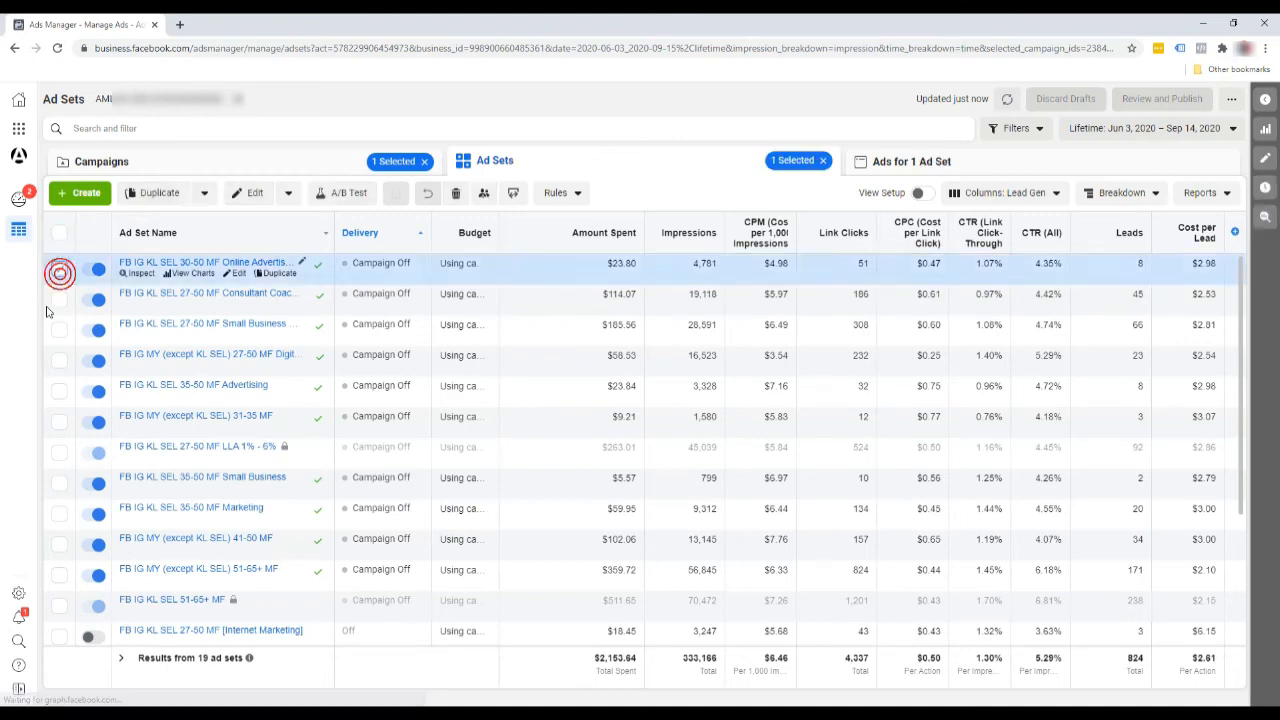
shift+click(59, 604)
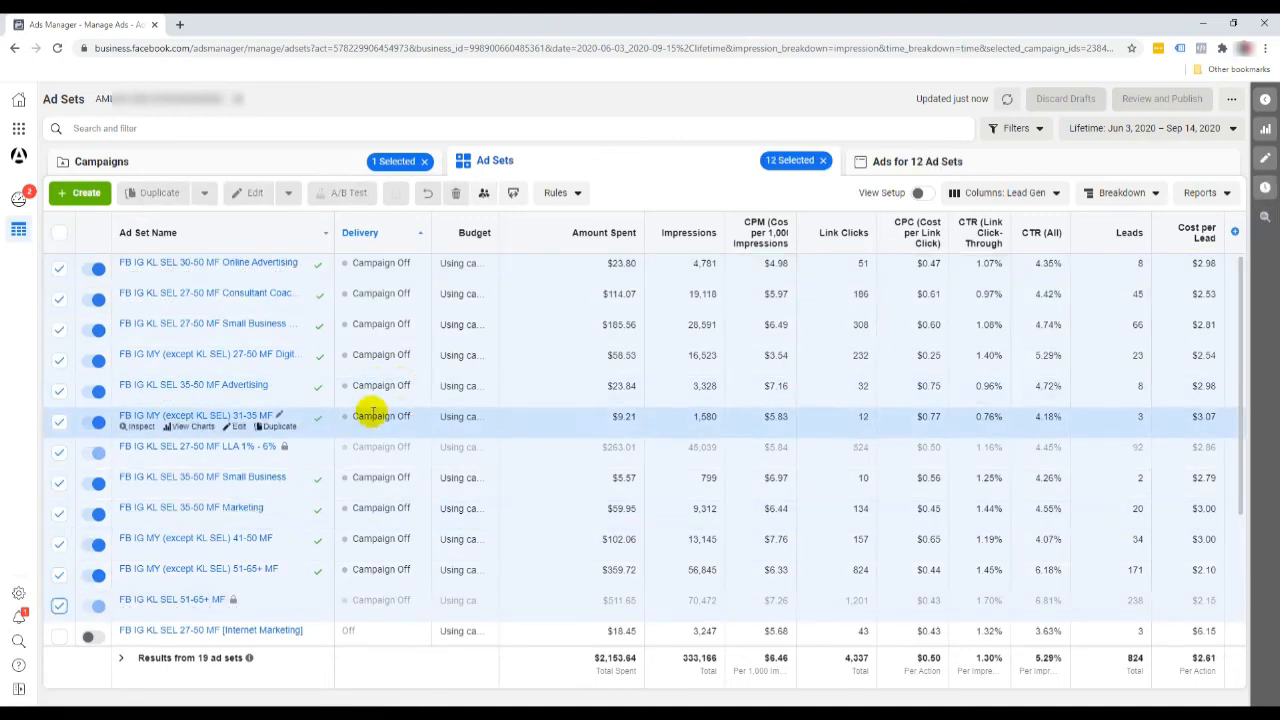
scroll(350, 425, down, 2)
scroll(323, 434, up, 2)
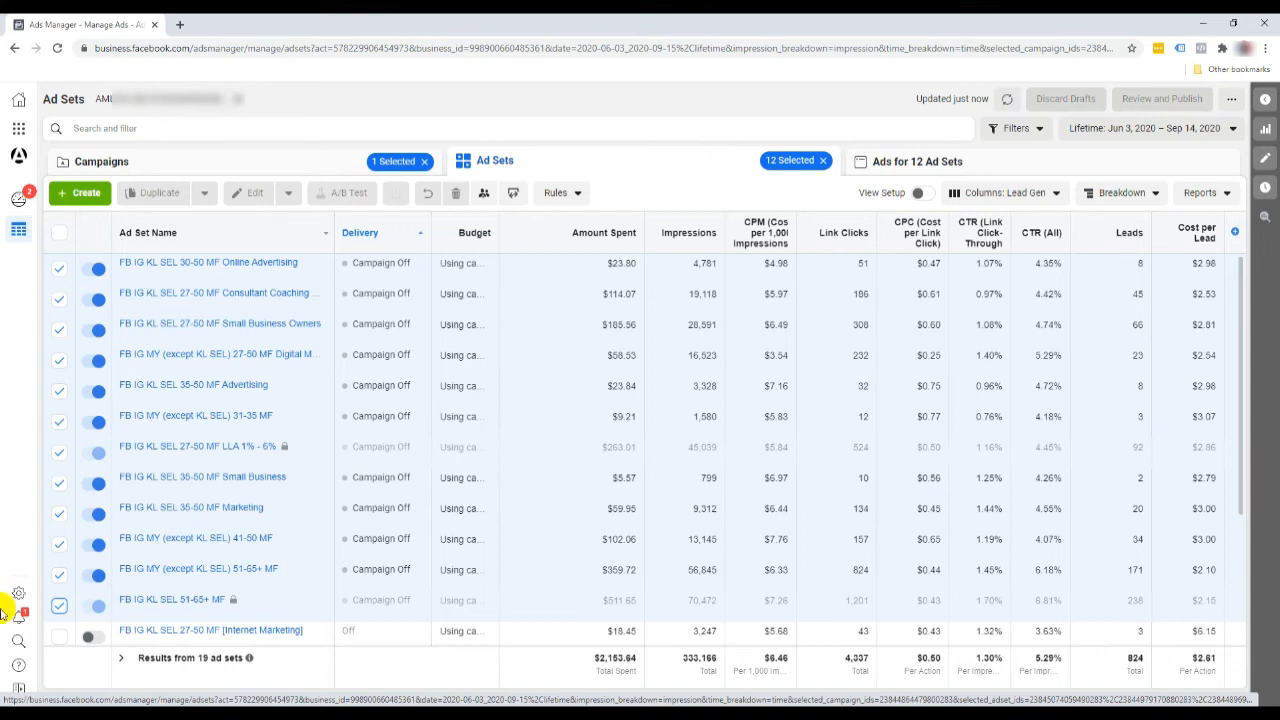
- Switch to Calculator, work out 12 × 5 for the campaign budget, and close it
key(super)
click(324, 352)
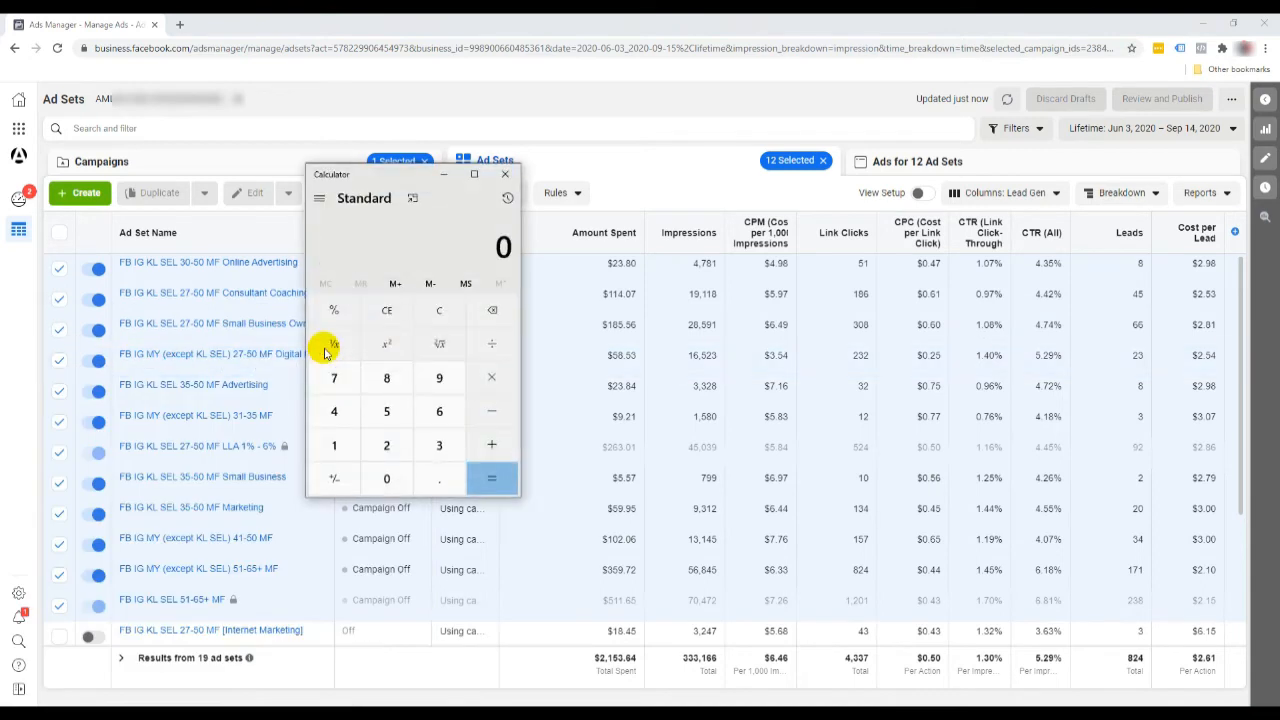
text(12*5)
key(Return)
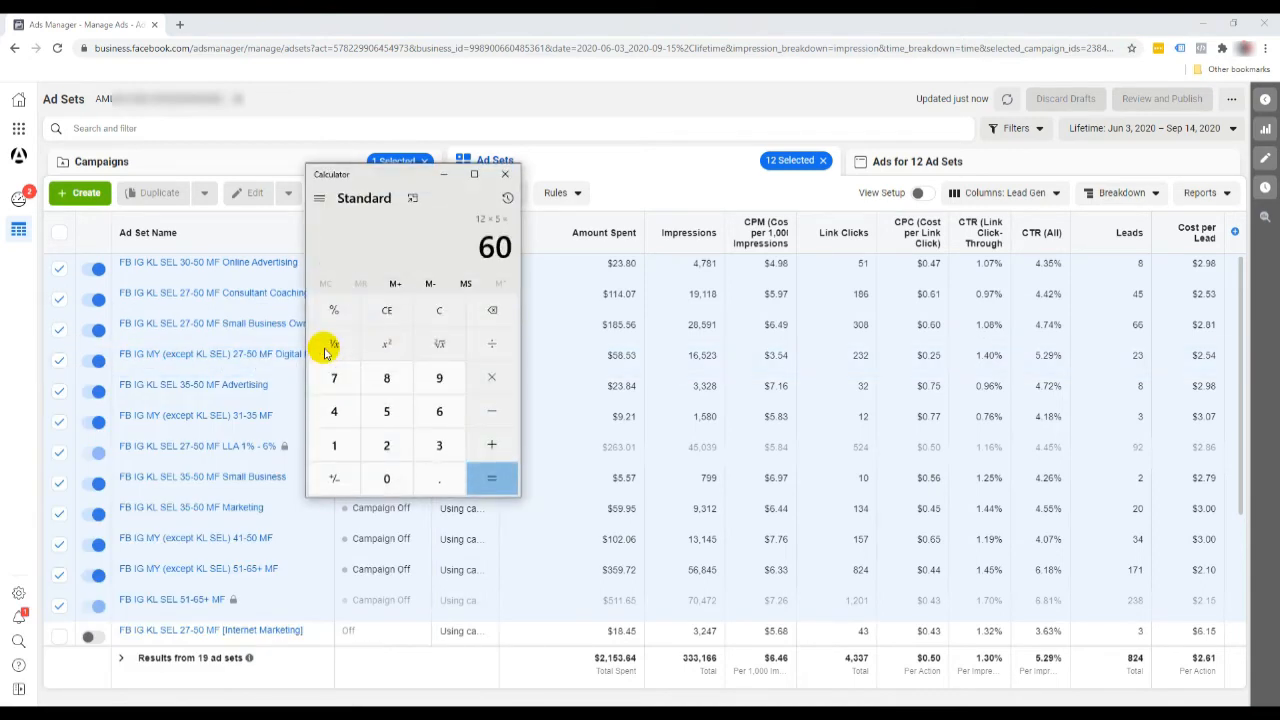
click(503, 178)
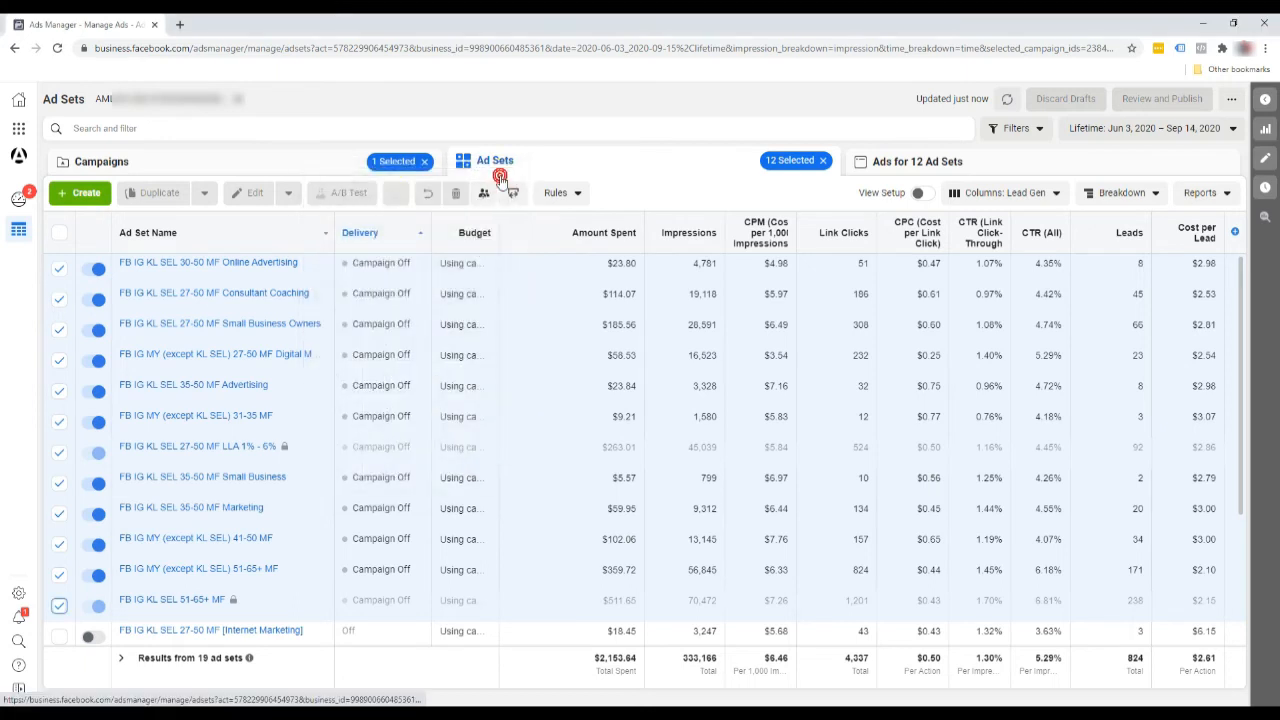
- Return to the campaign list and turn on the Conversions - Webinar - DBW [MY] Live campaign
click(322, 170)
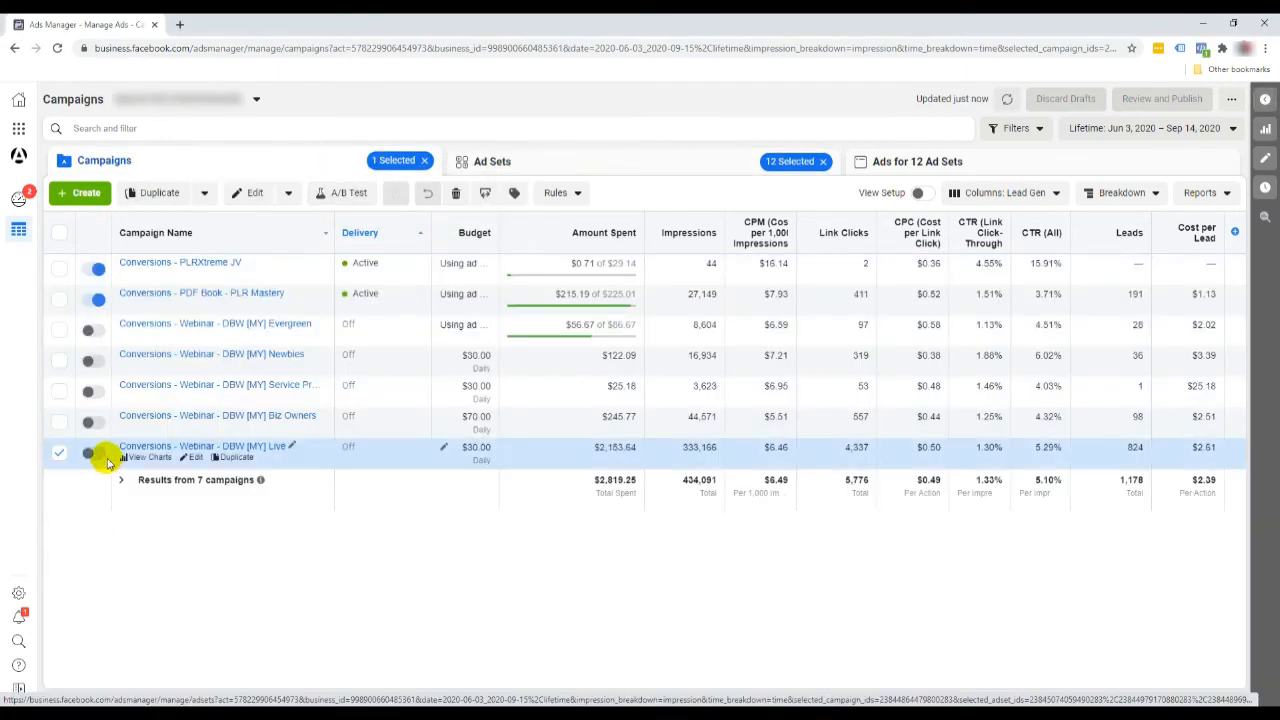
click(95, 454)
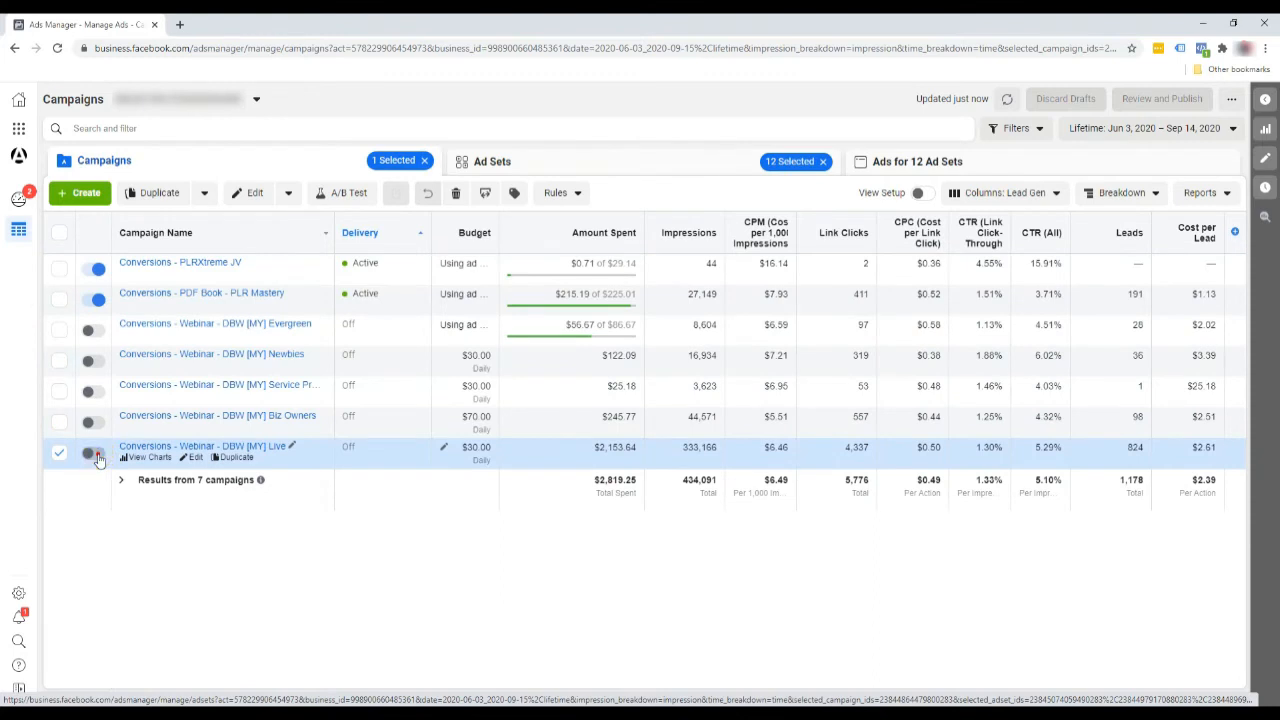
click(203, 462)
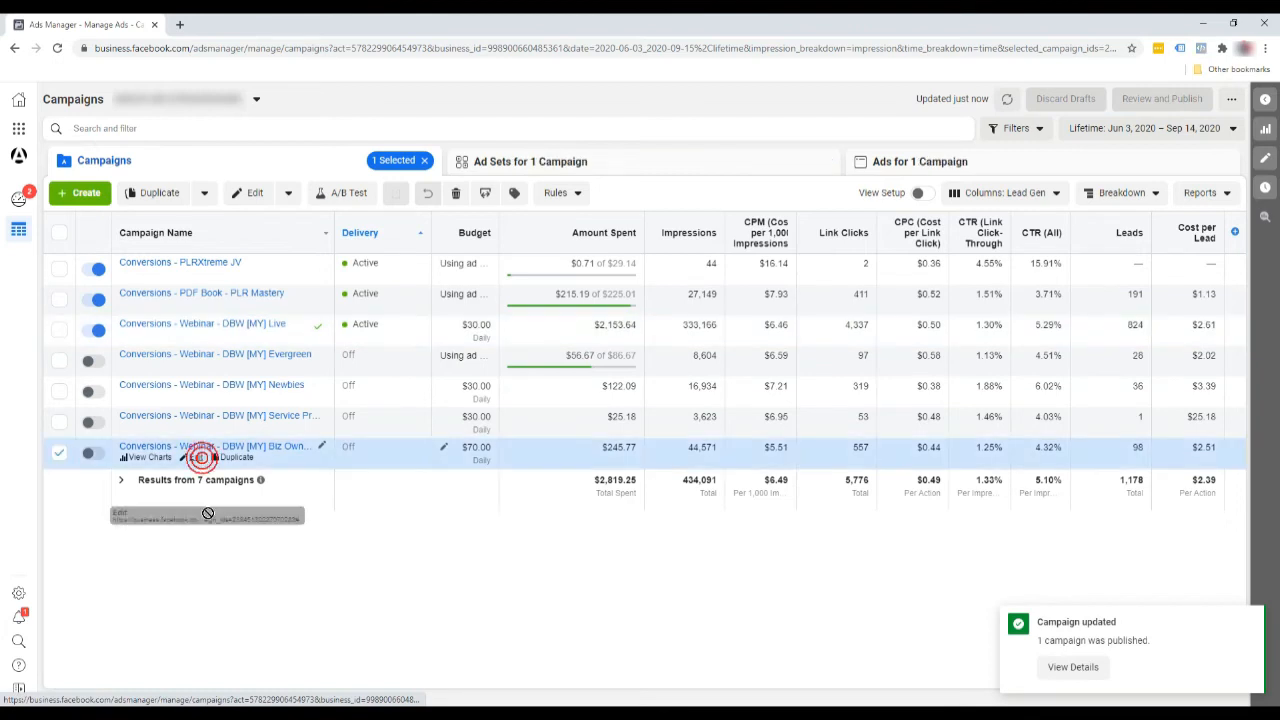
- Set the Conversions - Webinar - DBW [MY] Live campaign's daily budget to $60.00, publish the change and go to its ad sets
click(196, 337)
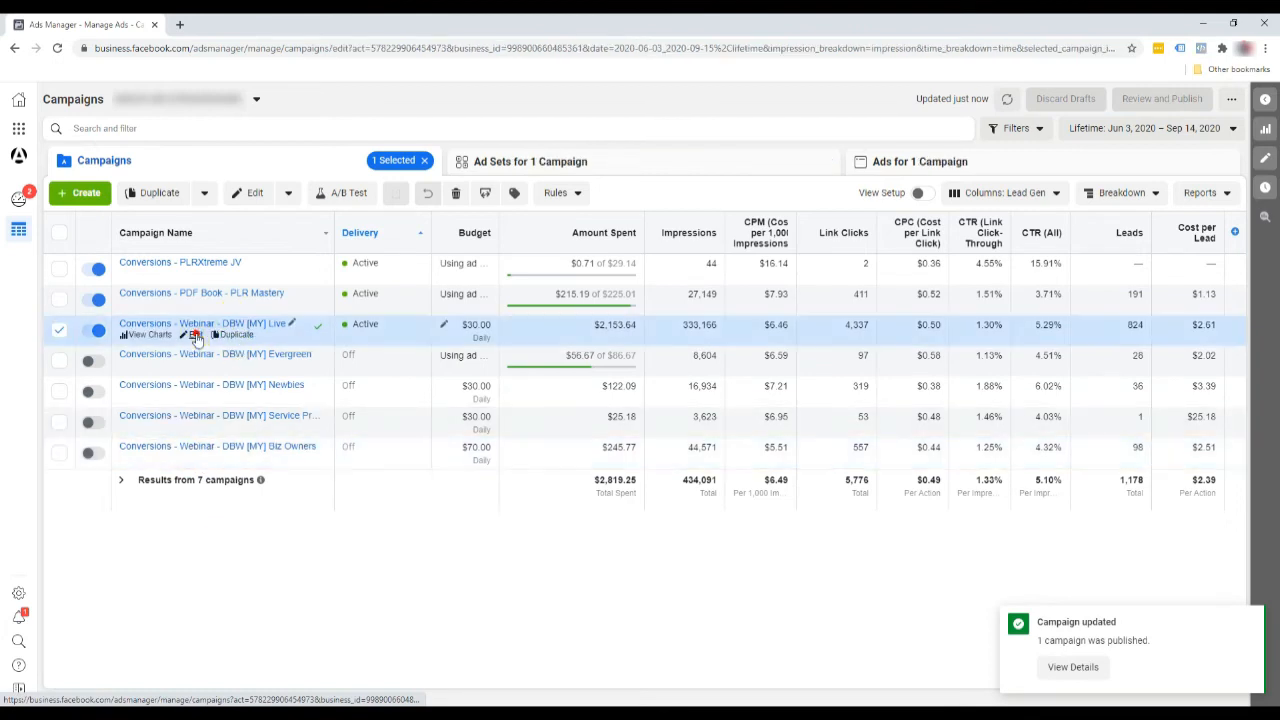
scroll(900, 437, down, 1)
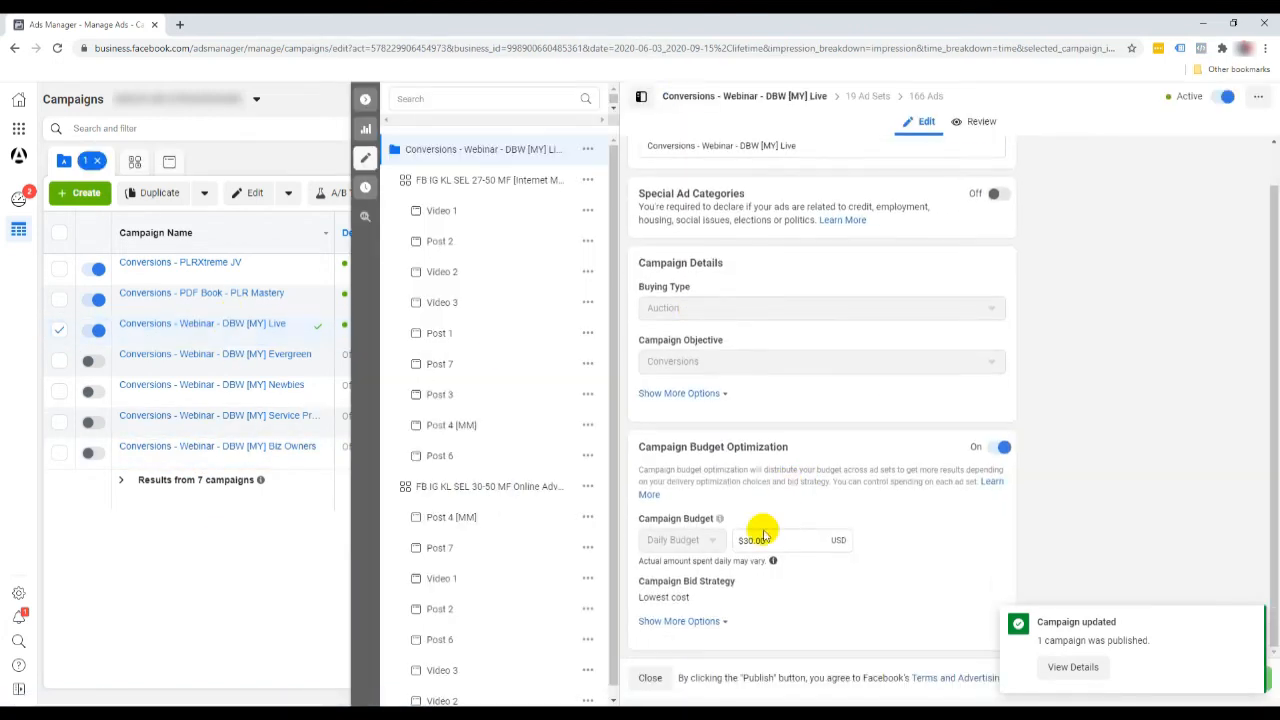
click(746, 540)
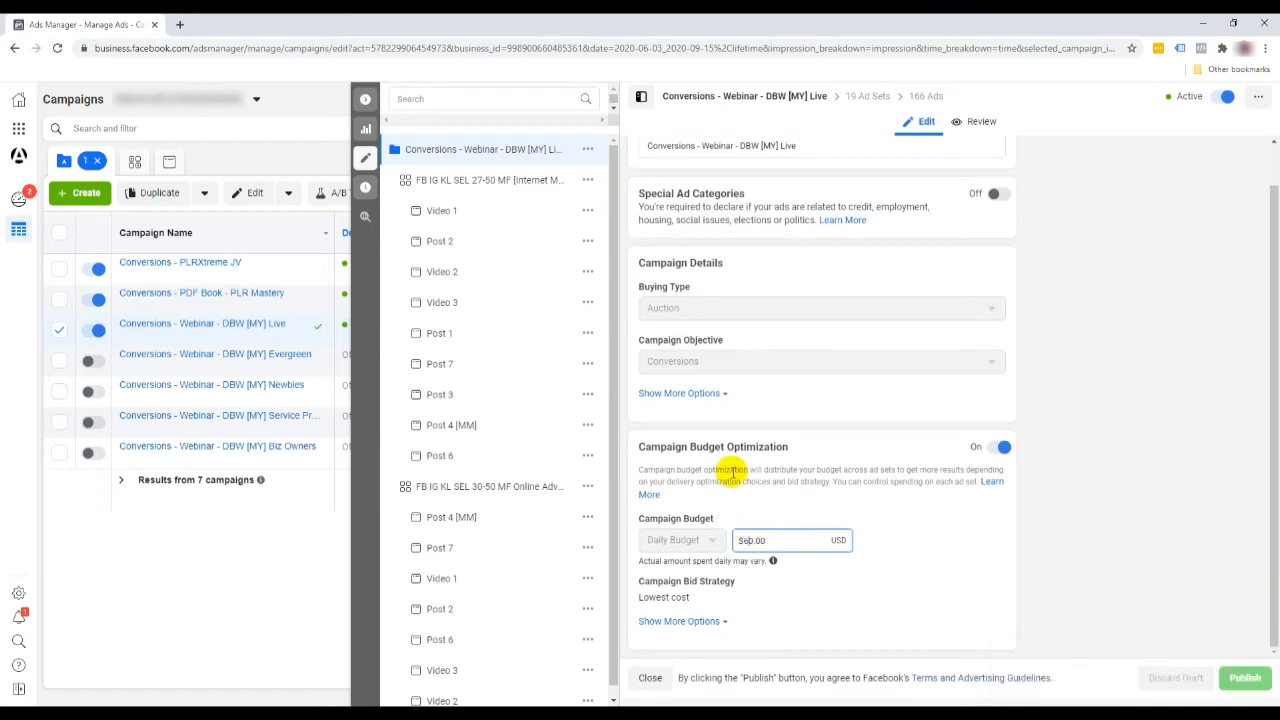
click(853, 501)
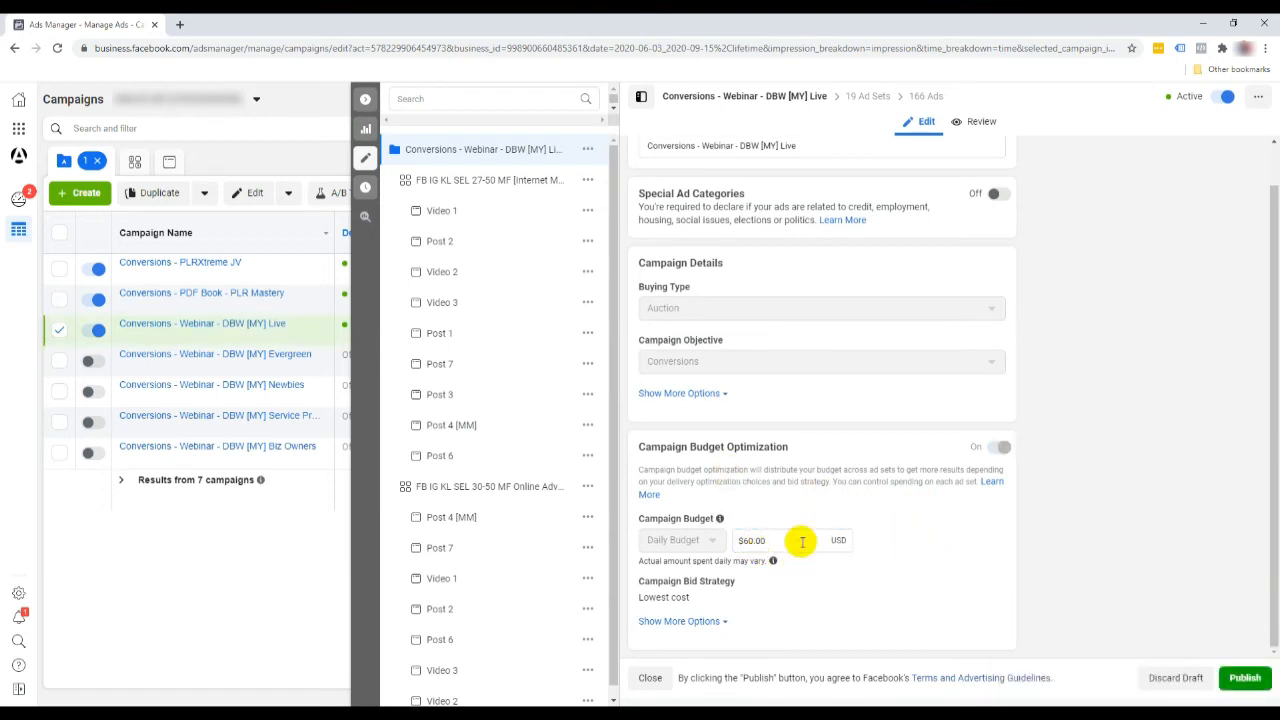
click(1247, 676)
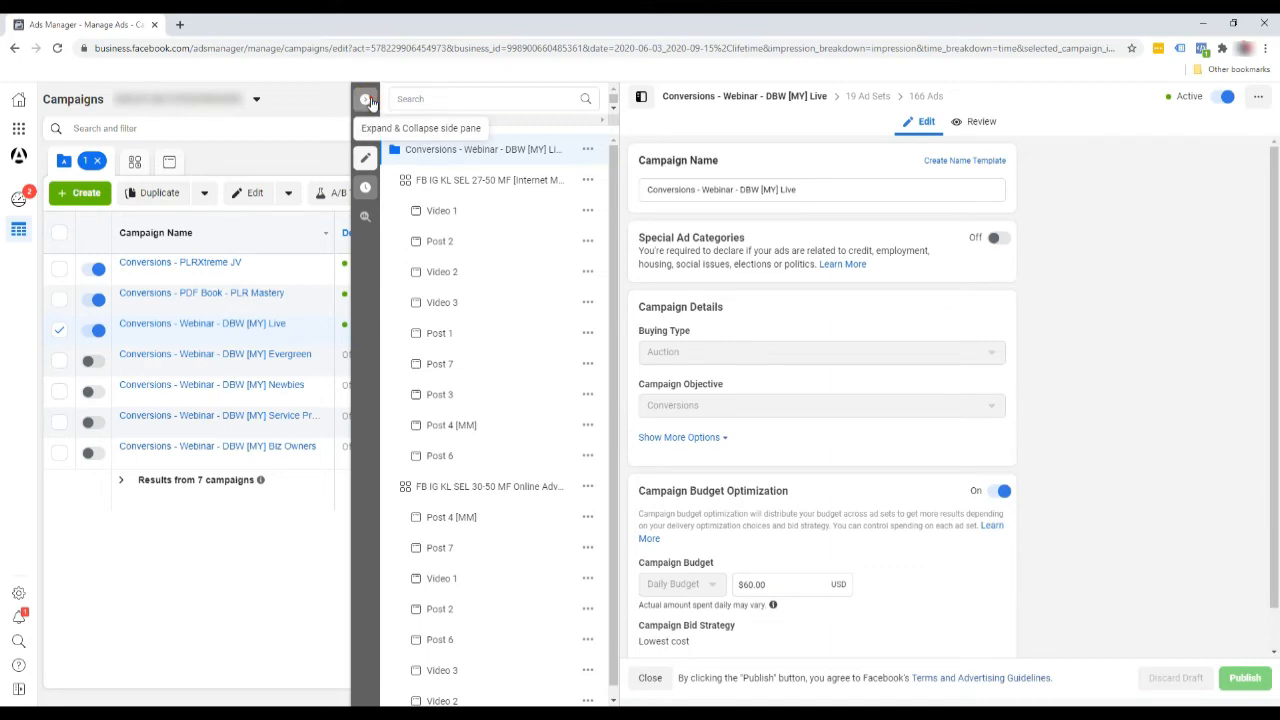
click(365, 99)
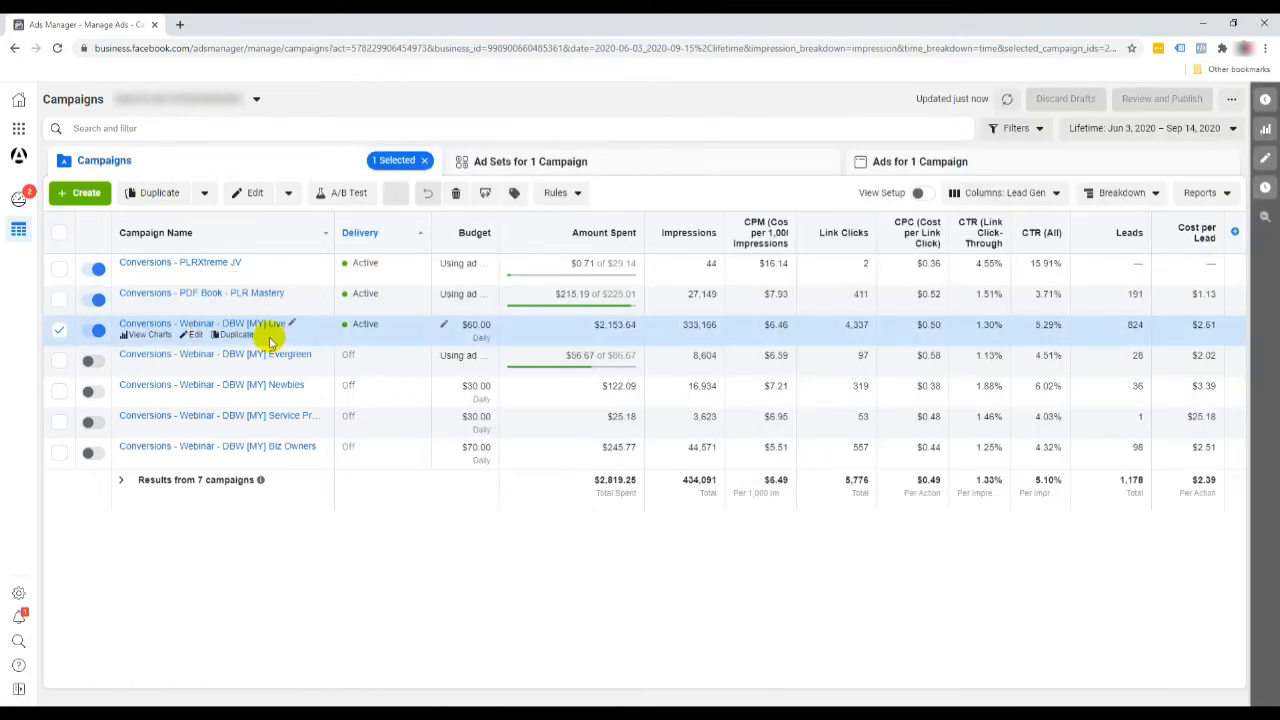
click(548, 161)
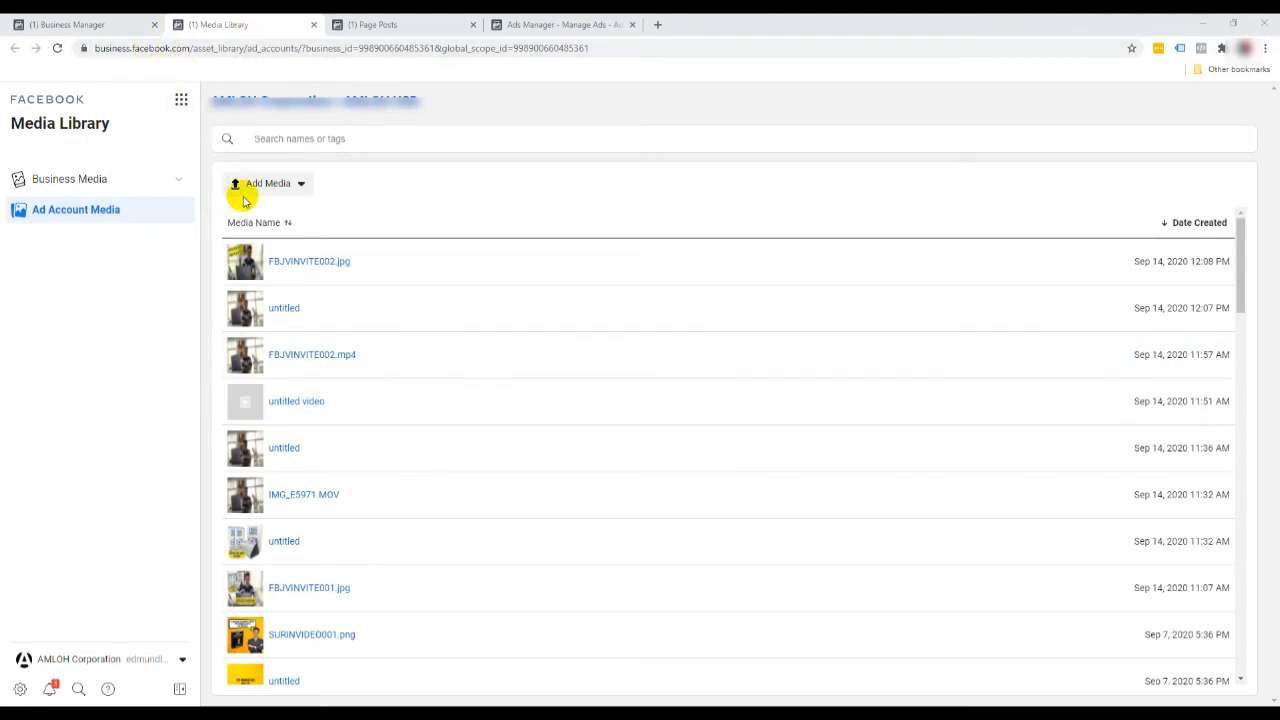
- Locate Media Library among the business tools and view the Ad Account Media files
click(182, 103)
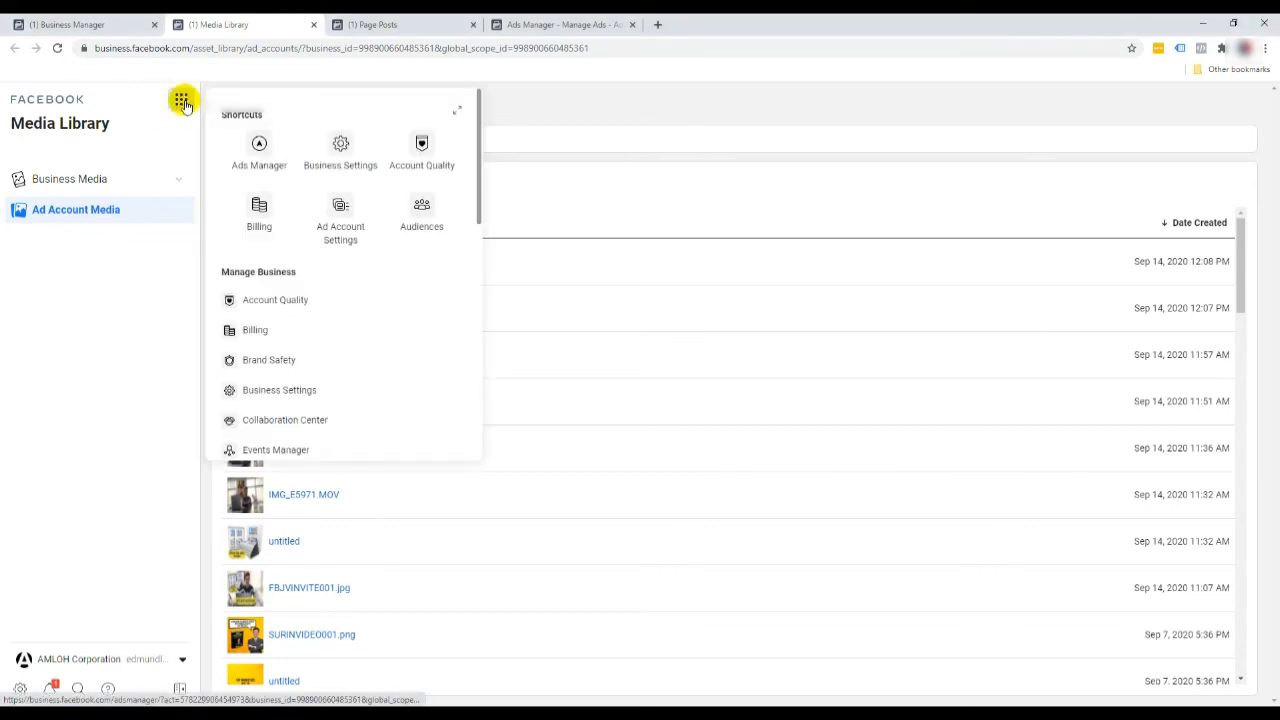
scroll(400, 258, down, 3)
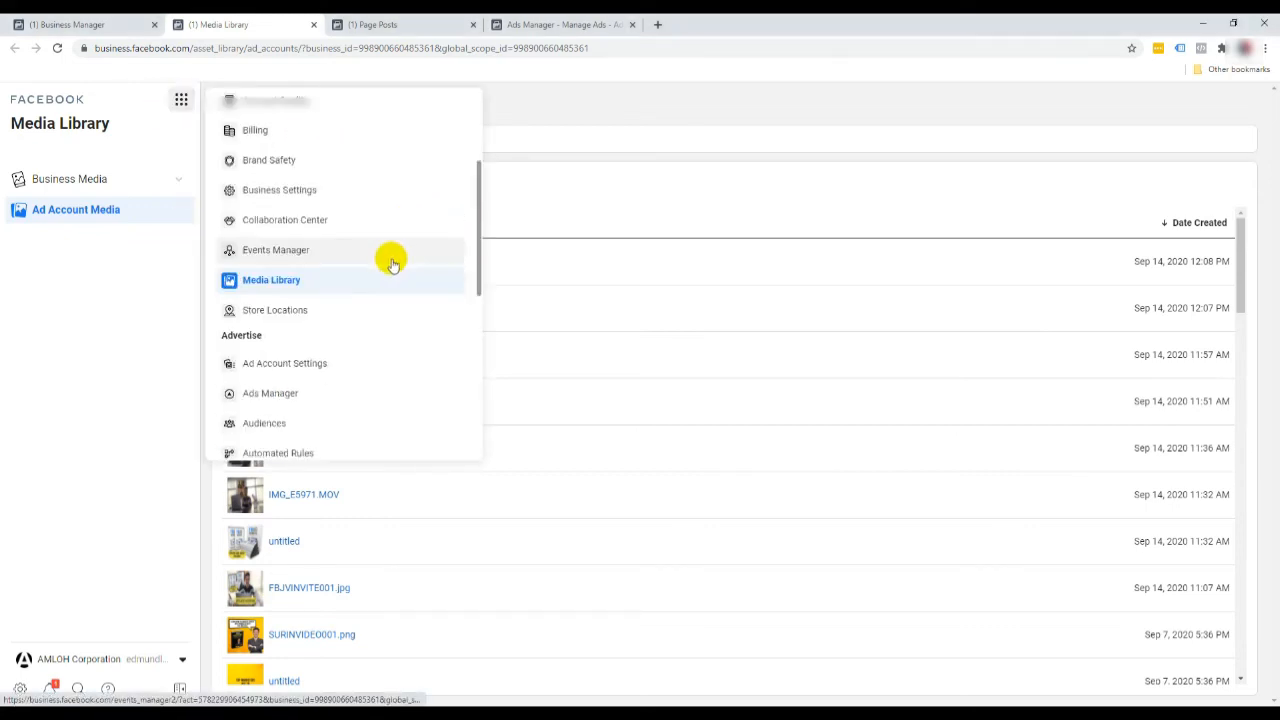
click(624, 190)
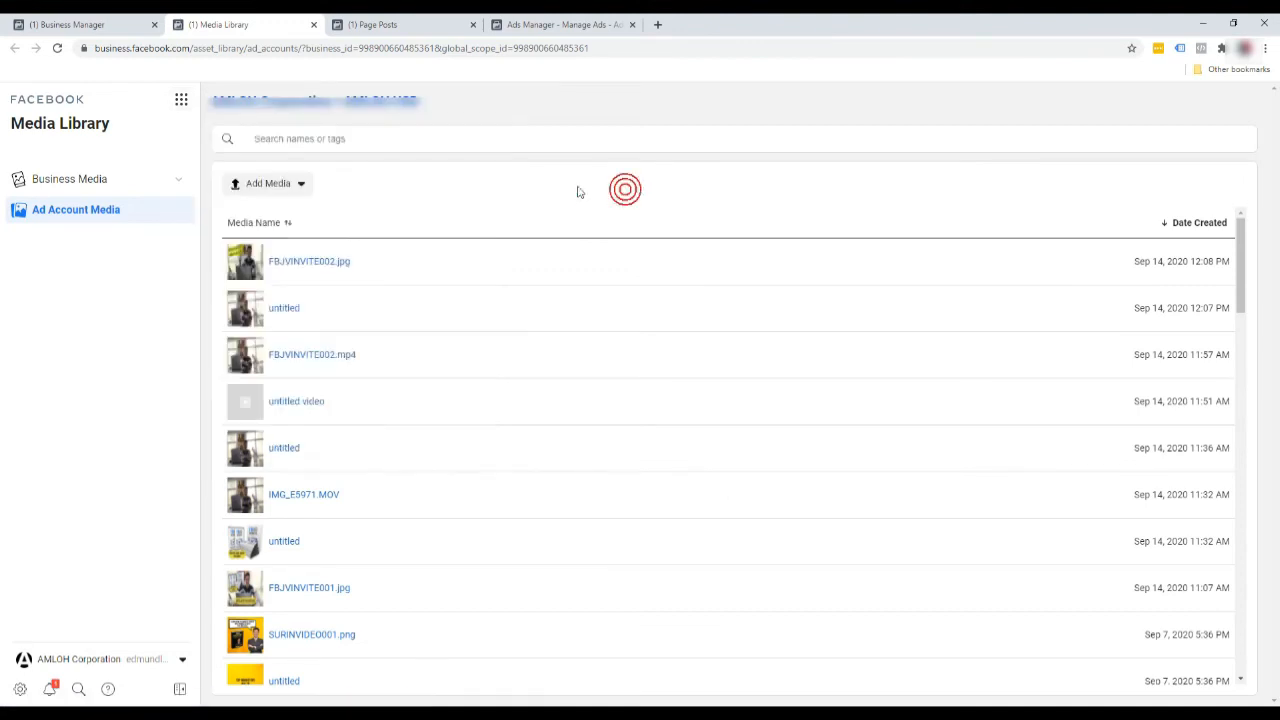
click(105, 182)
click(89, 266)
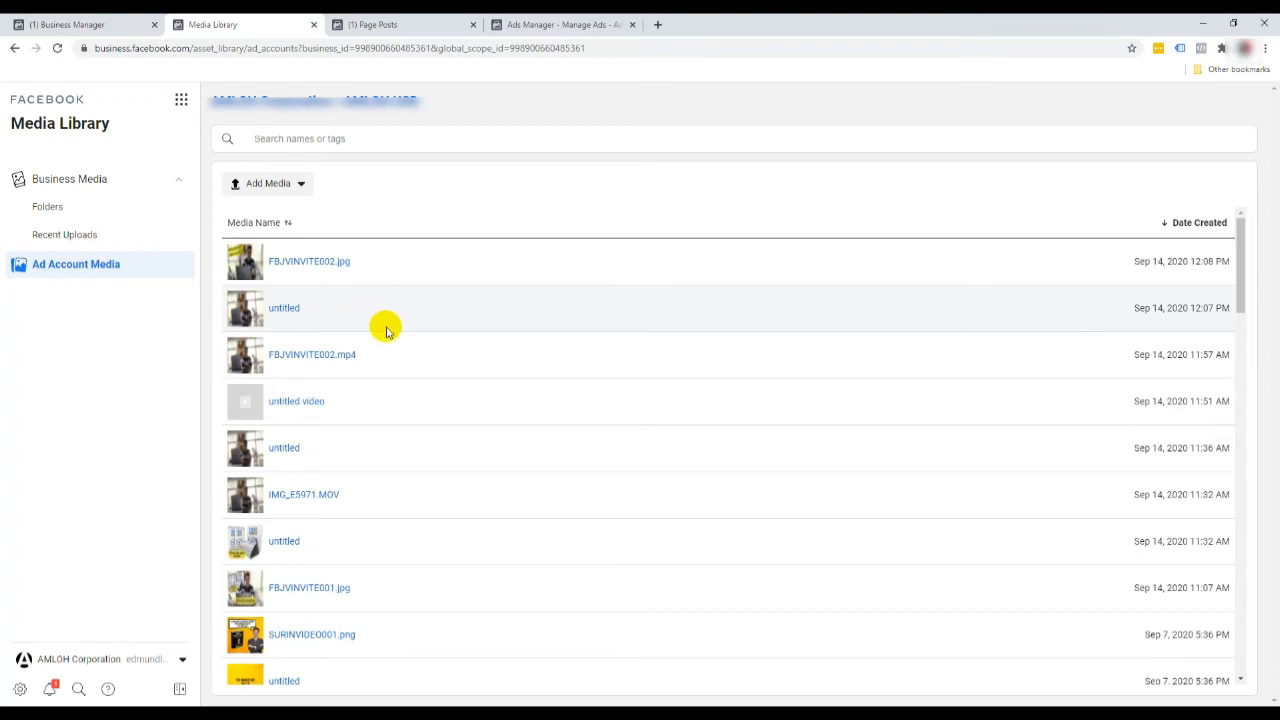
- Permanently delete the untitled image created on Sep 14, 2020 at 12:07 PM from the ad account media
click(289, 312)
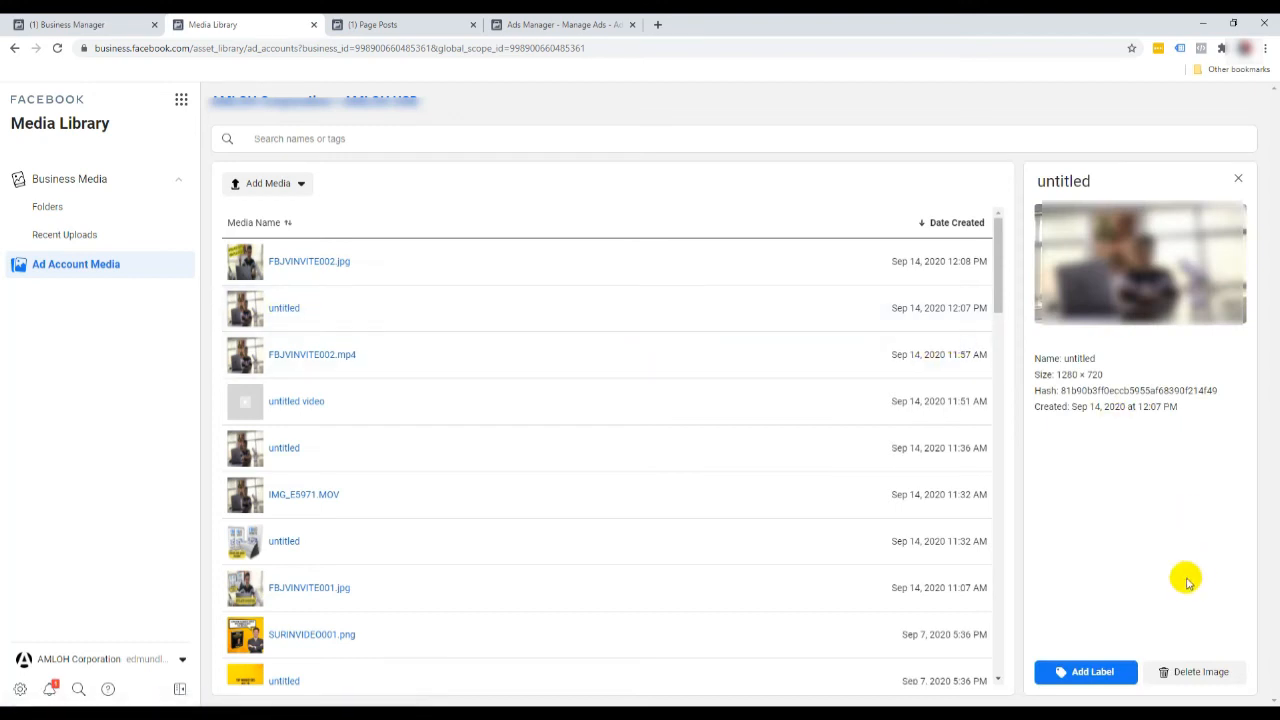
click(1190, 676)
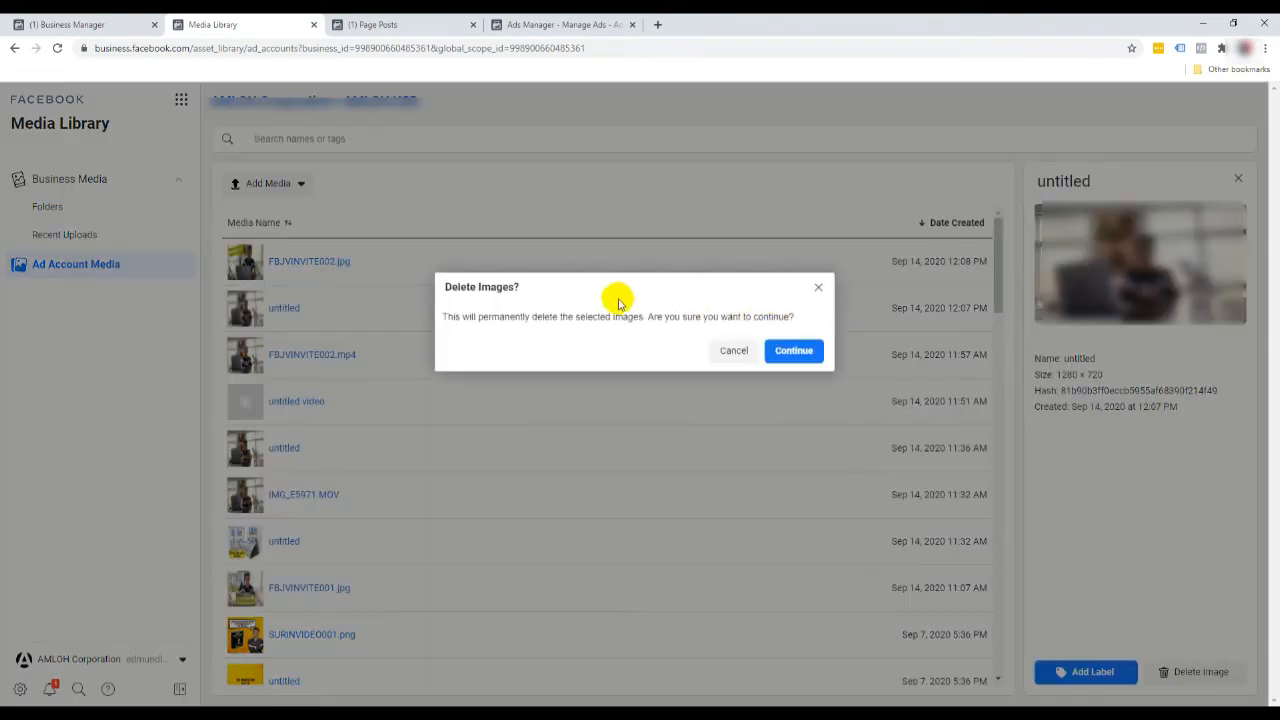
click(801, 352)
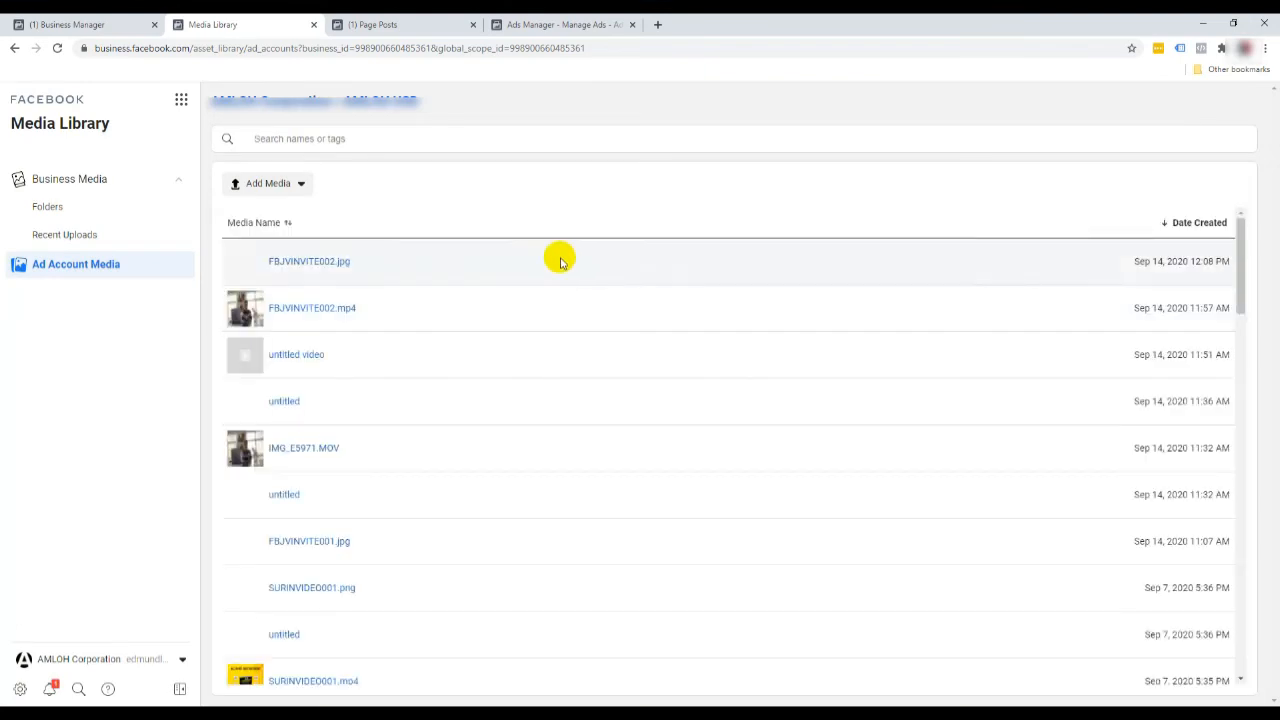
- Permanently delete the untitled image created on Sep 14, 2020 at 11:36 AM from the ad account media
click(305, 356)
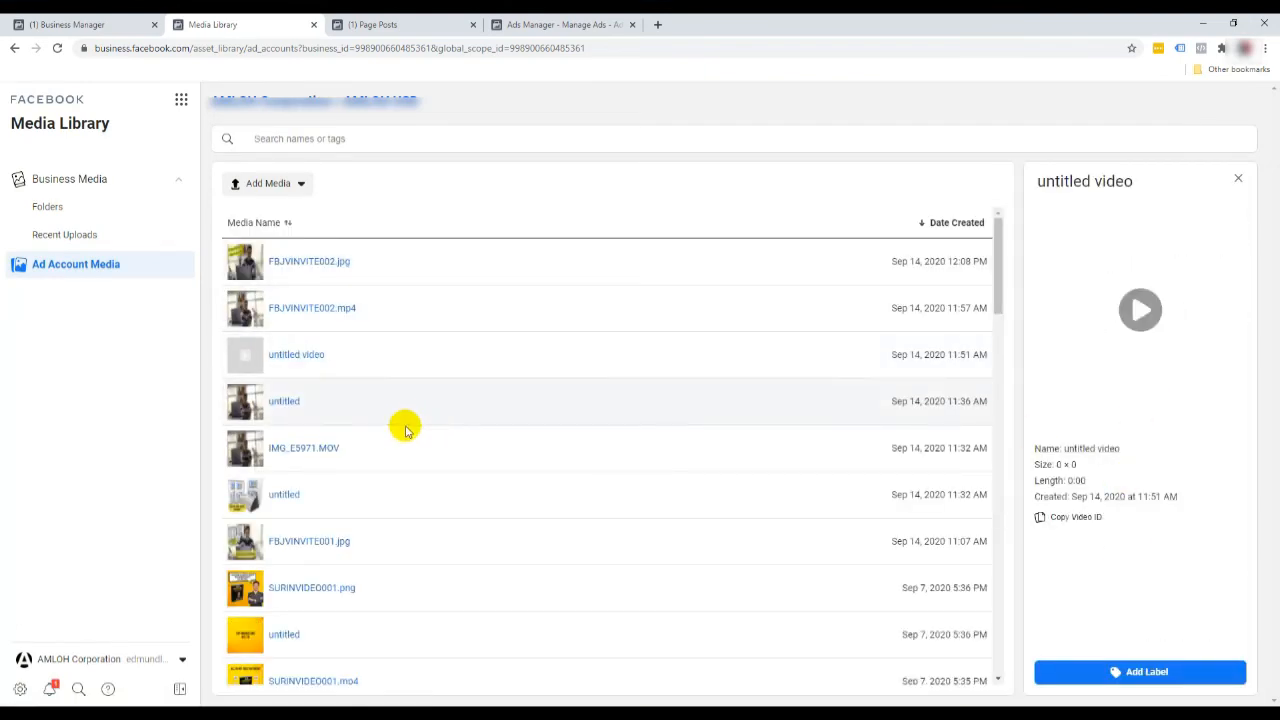
click(282, 401)
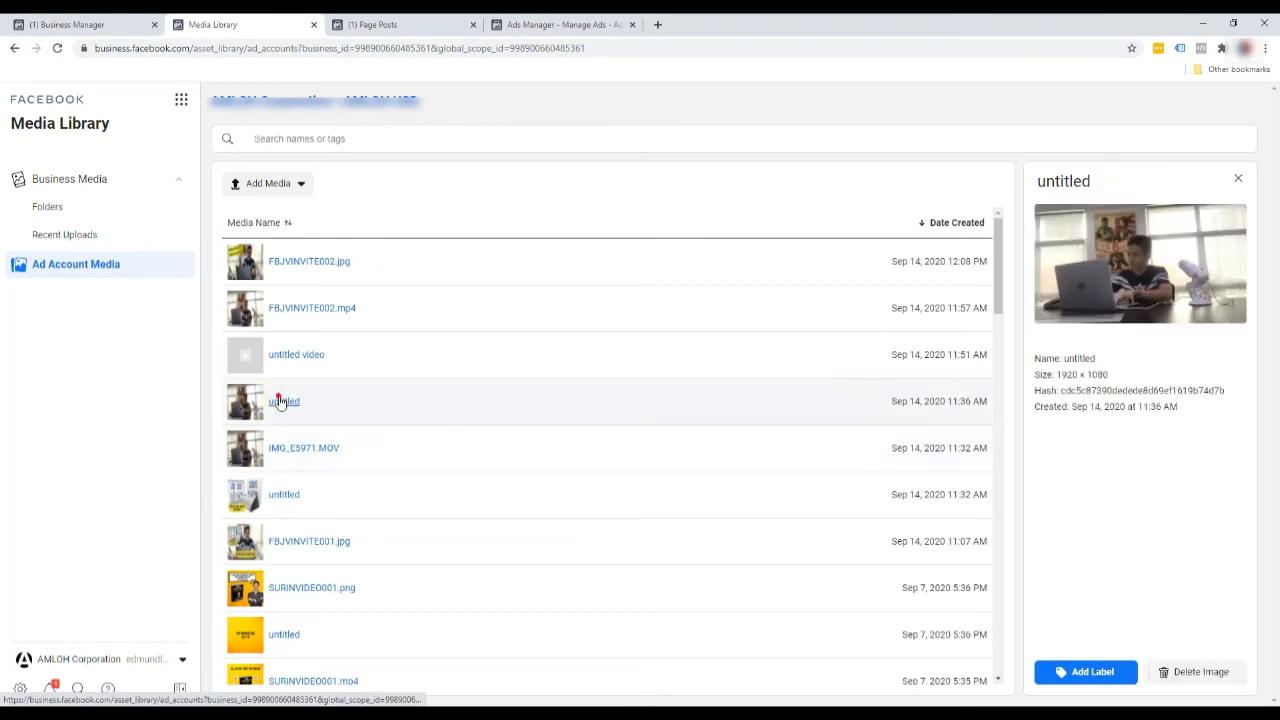
click(1190, 680)
click(802, 337)
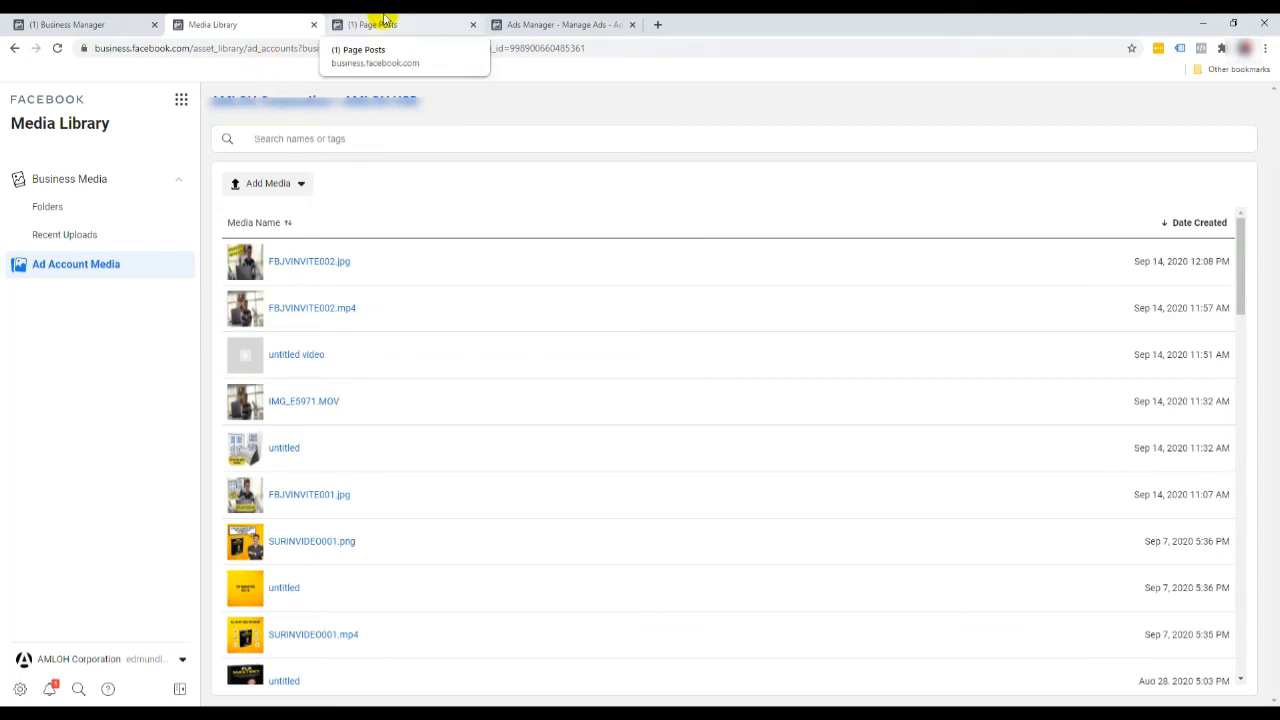
- Locate Page Posts among the business tools and view the page's Published Posts and Ads lists
click(385, 20)
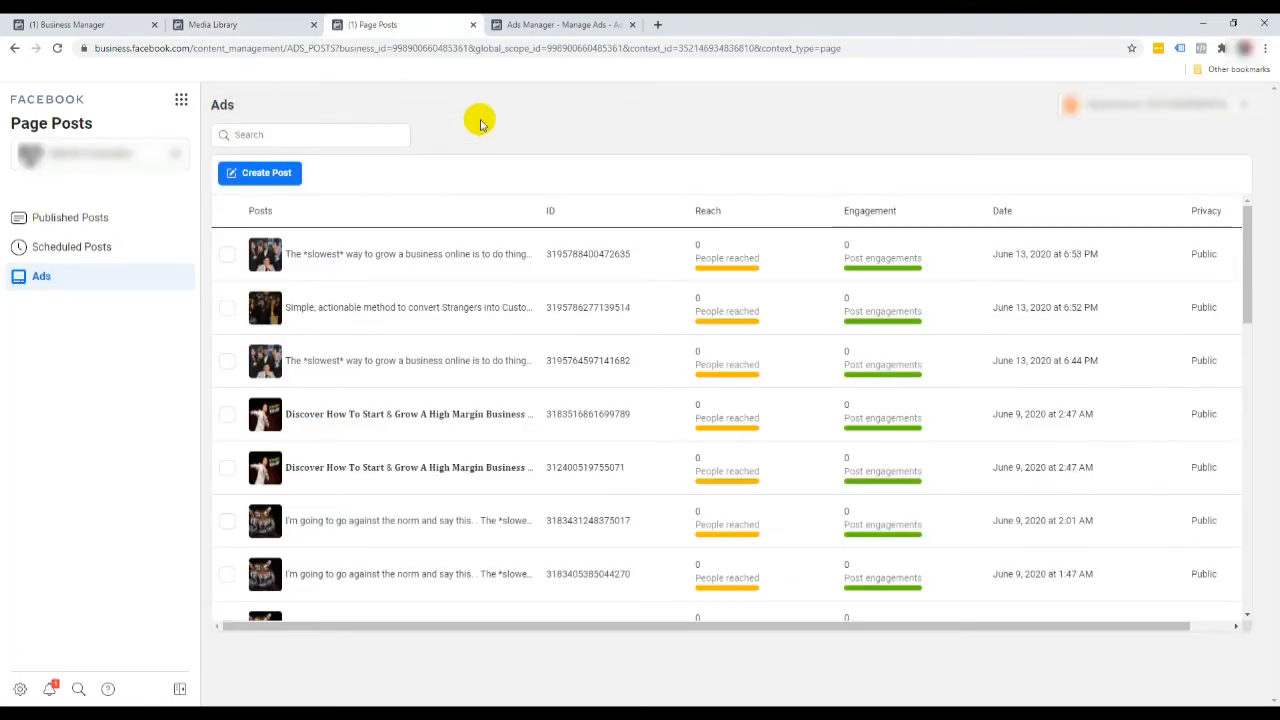
click(181, 98)
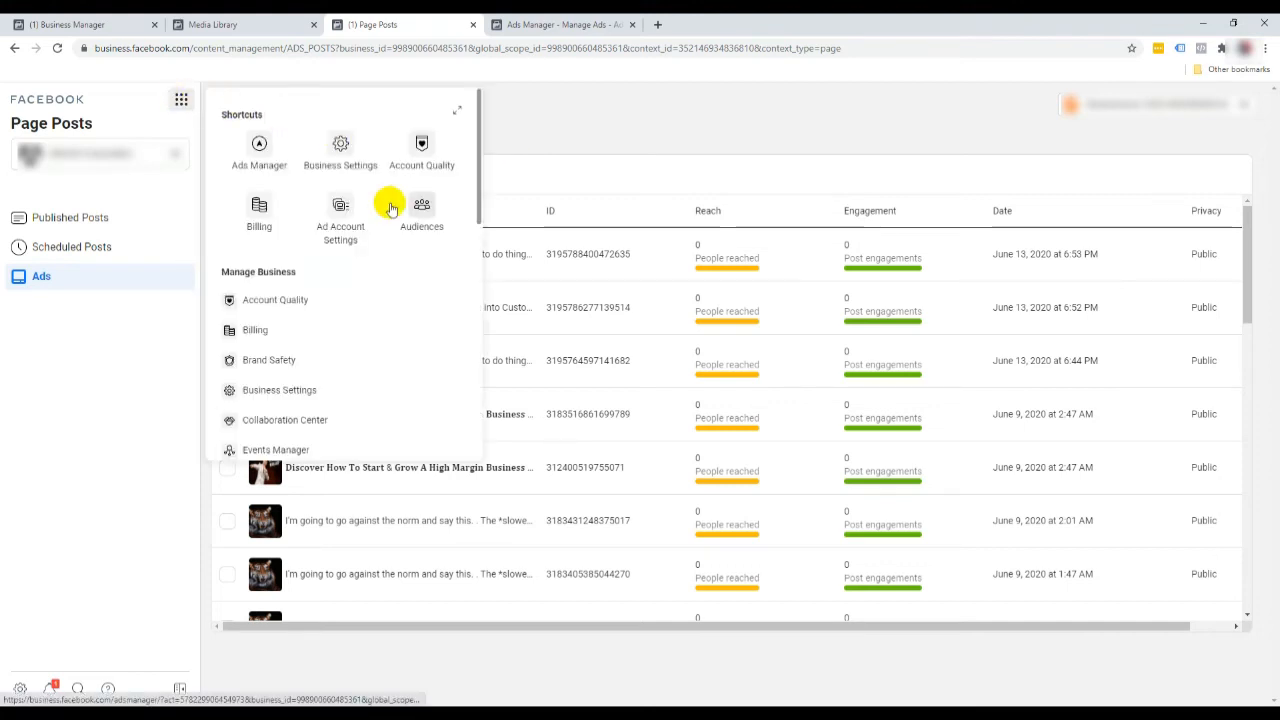
scroll(335, 270, down, 2)
scroll(335, 270, down, 5)
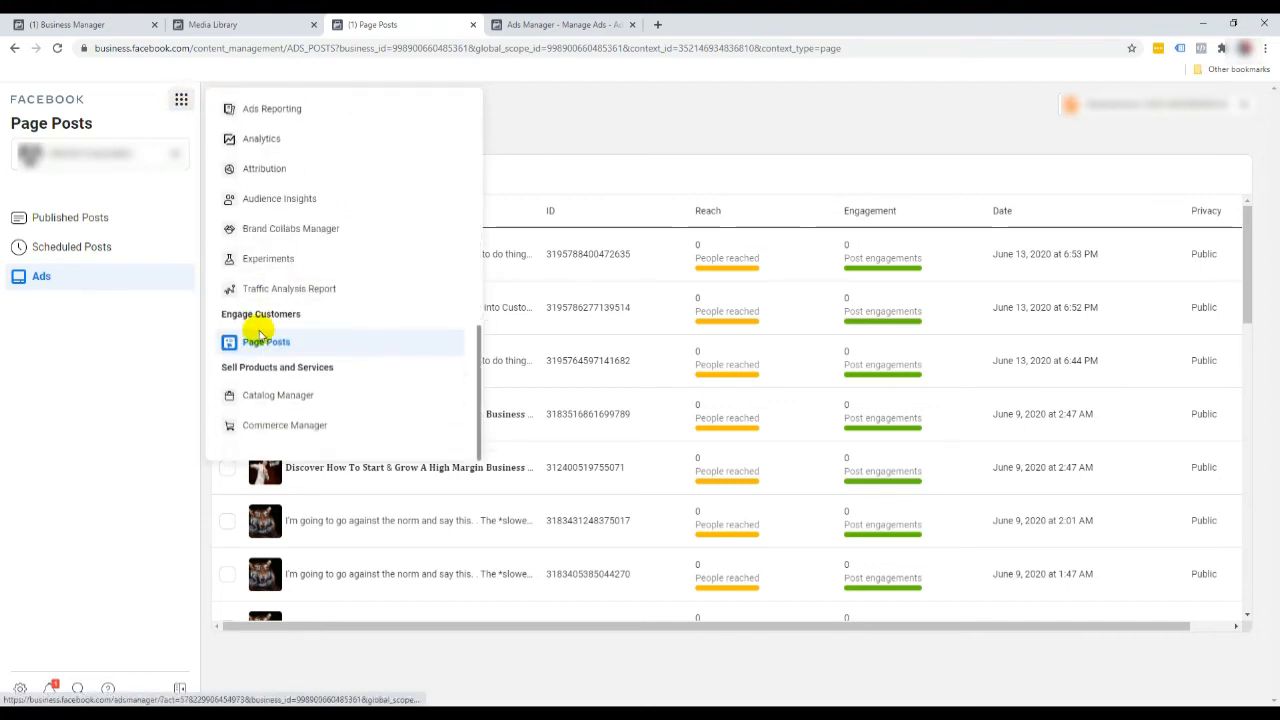
scroll(262, 340, up, 3)
scroll(270, 338, down, 3)
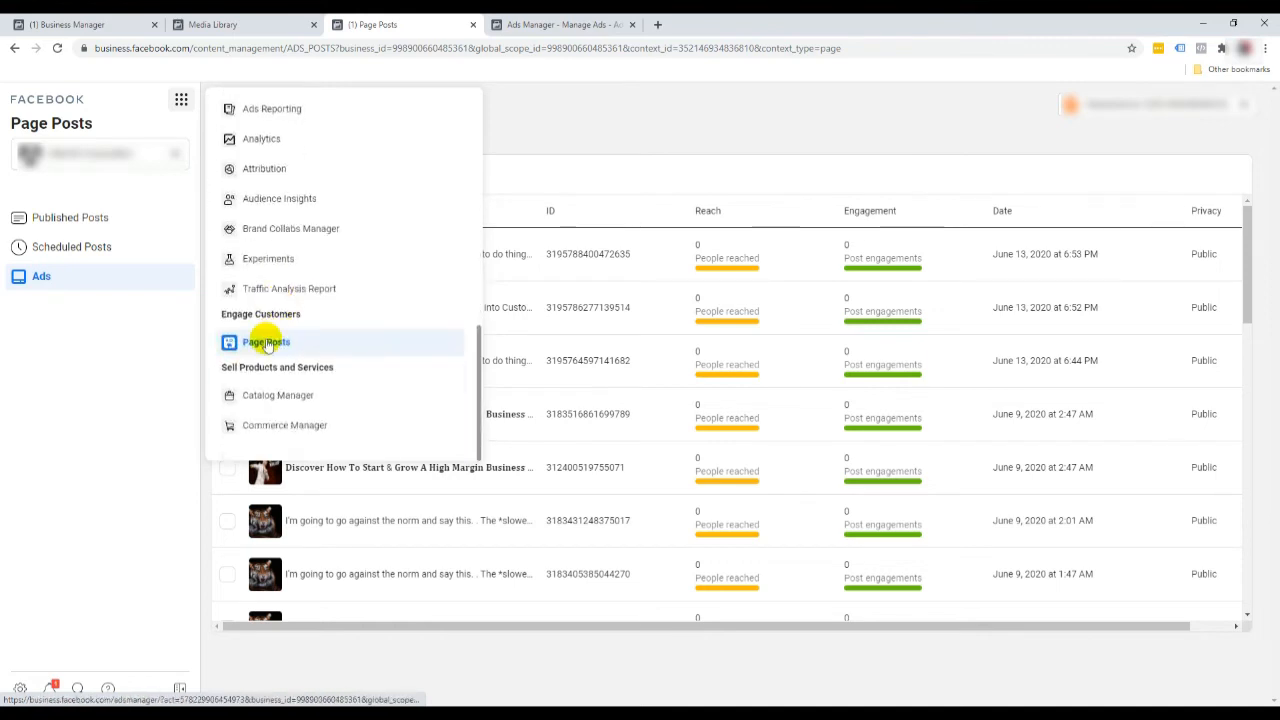
scroll(290, 335, up, 4)
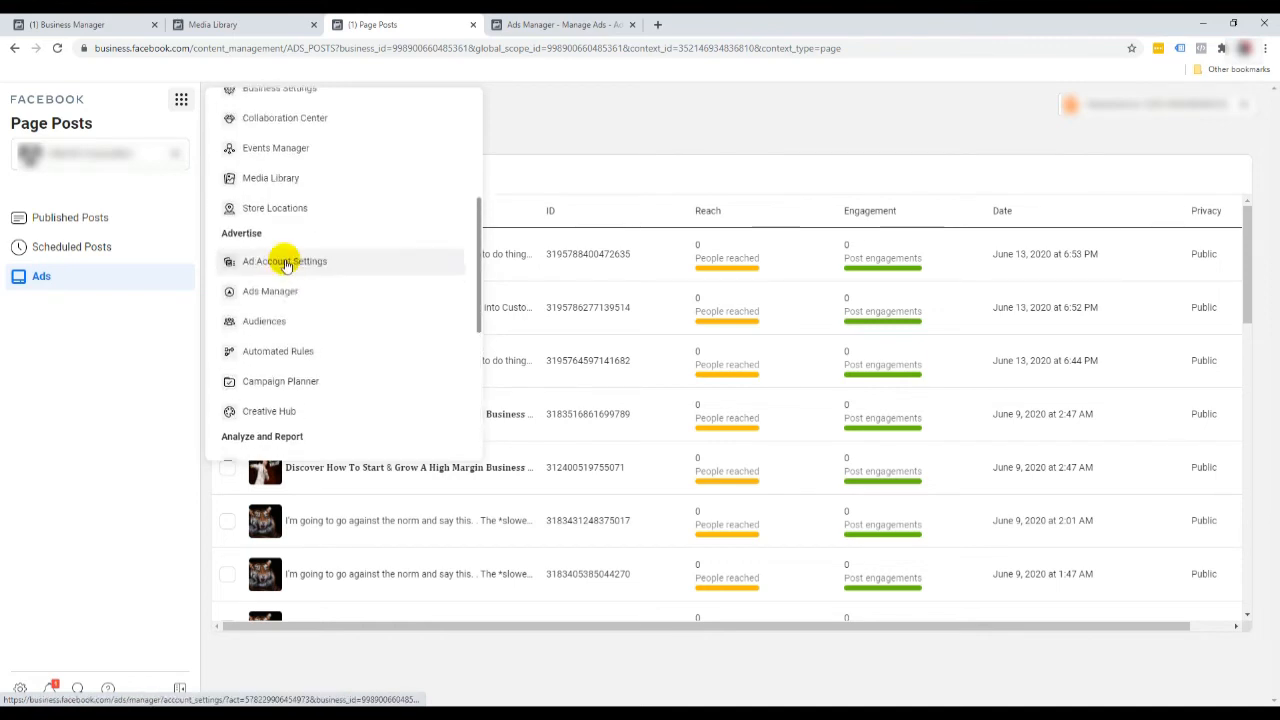
scroll(285, 345, down, 4)
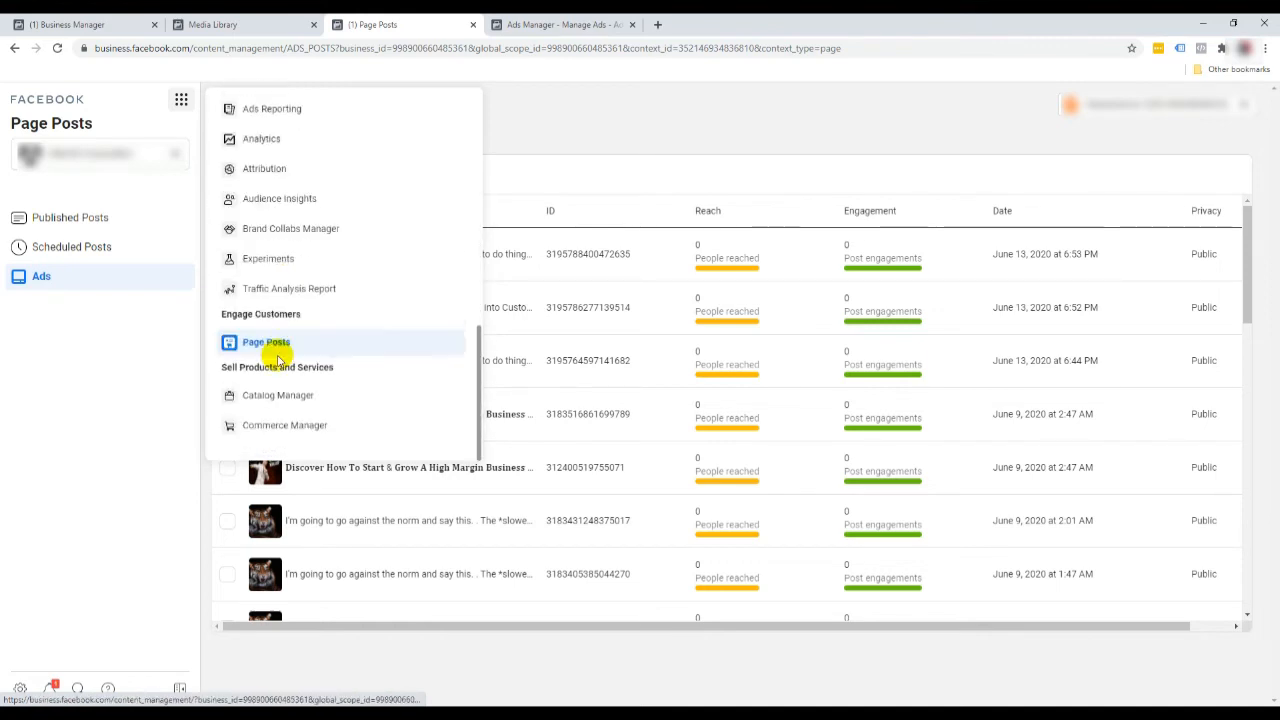
click(667, 133)
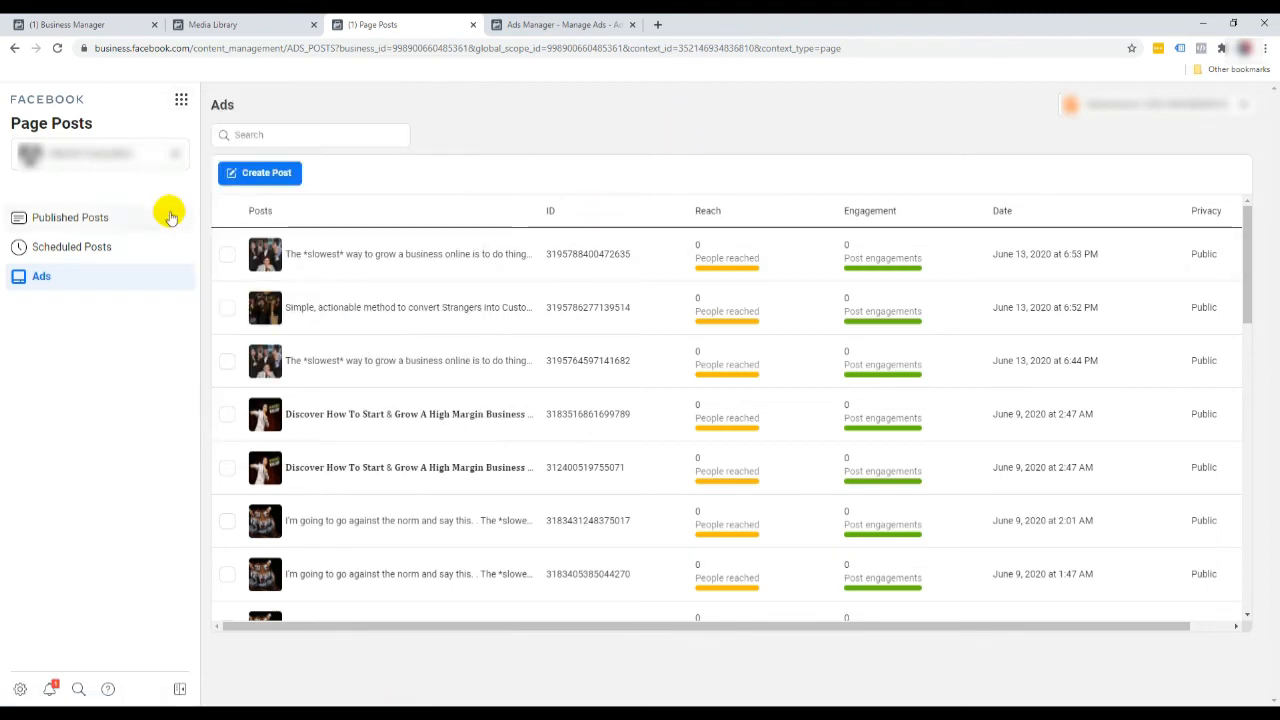
click(129, 225)
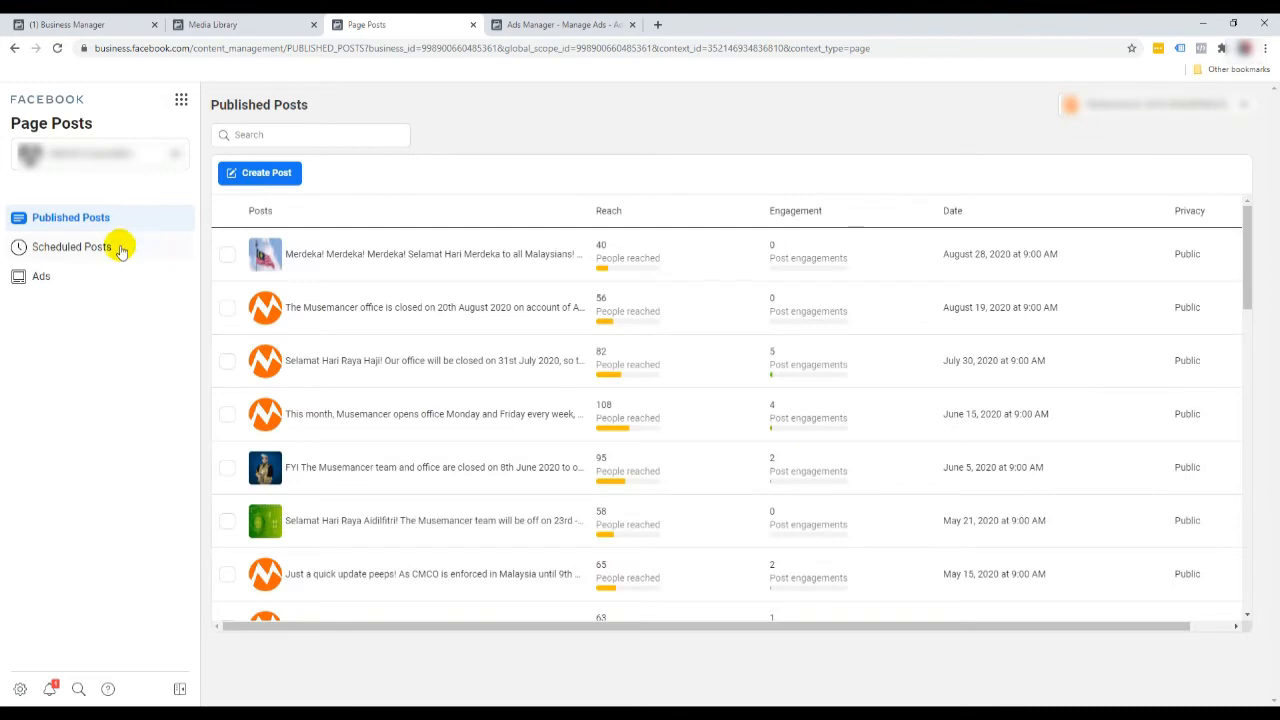
click(77, 279)
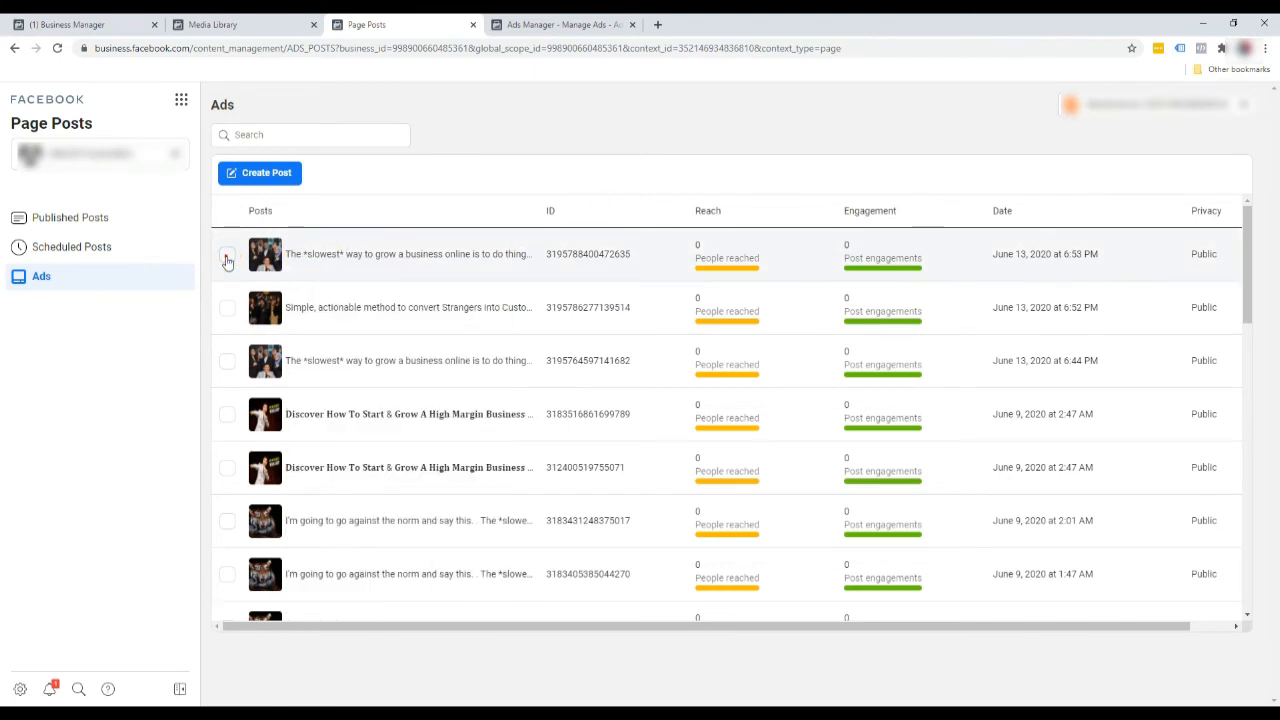
- Examine the details and delete option of the ad post dated June 13, 2020 at 6:53 PM, and leave without deleting it
click(227, 257)
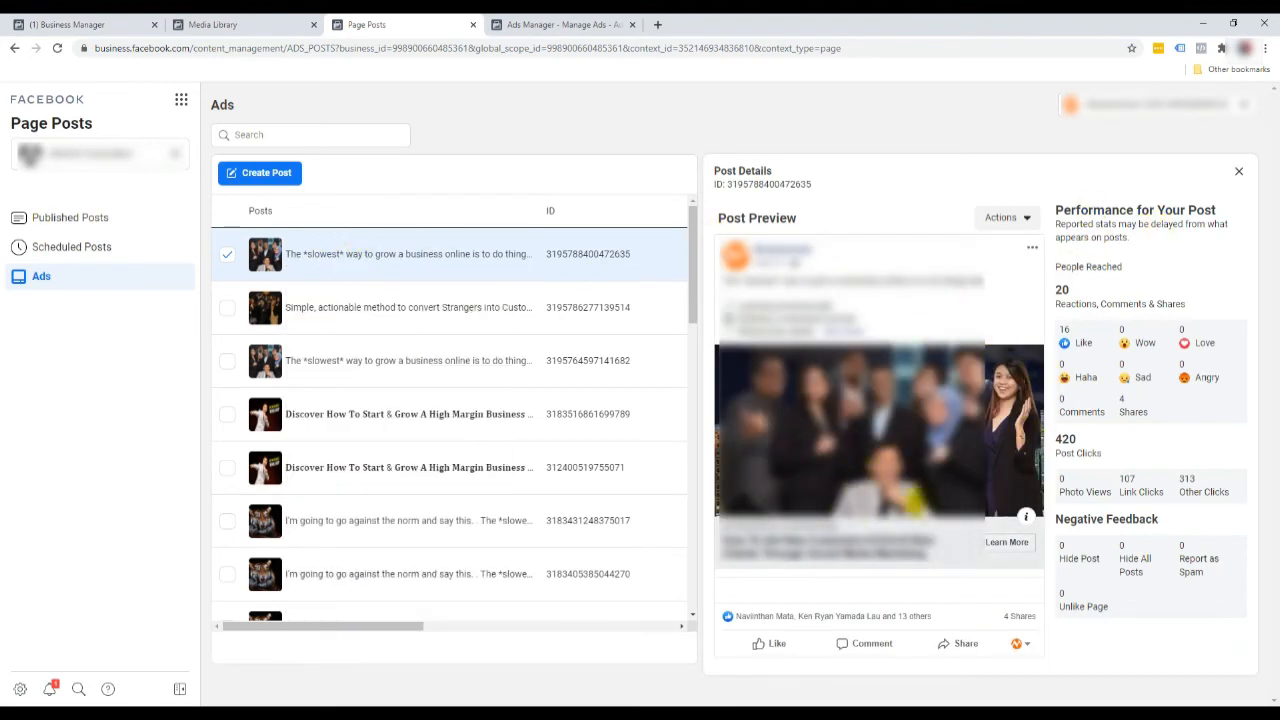
click(1017, 227)
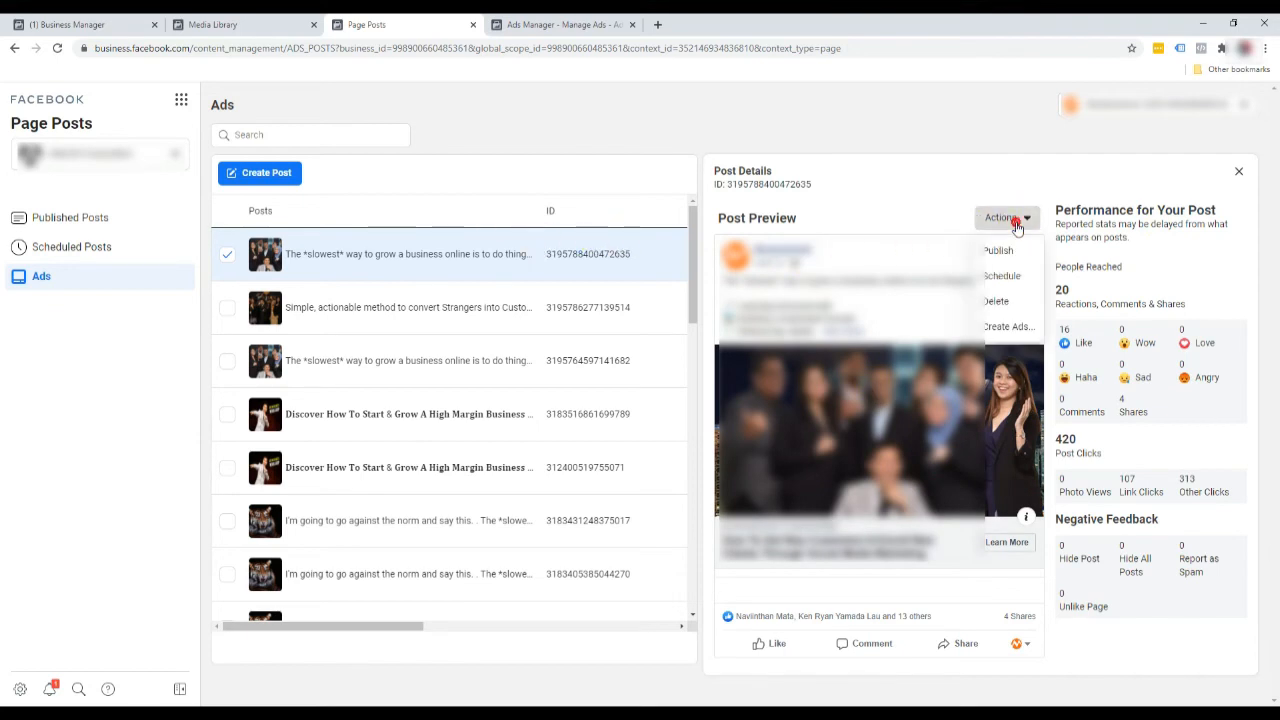
click(1009, 303)
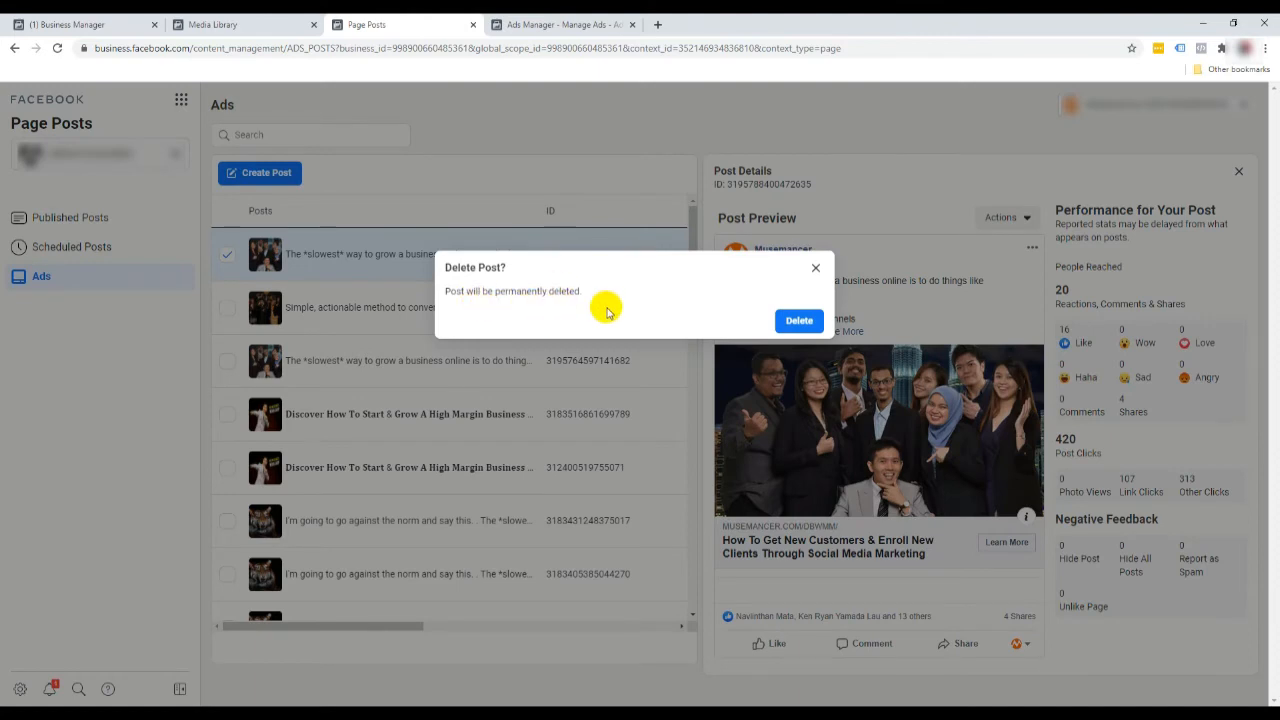
click(790, 326)
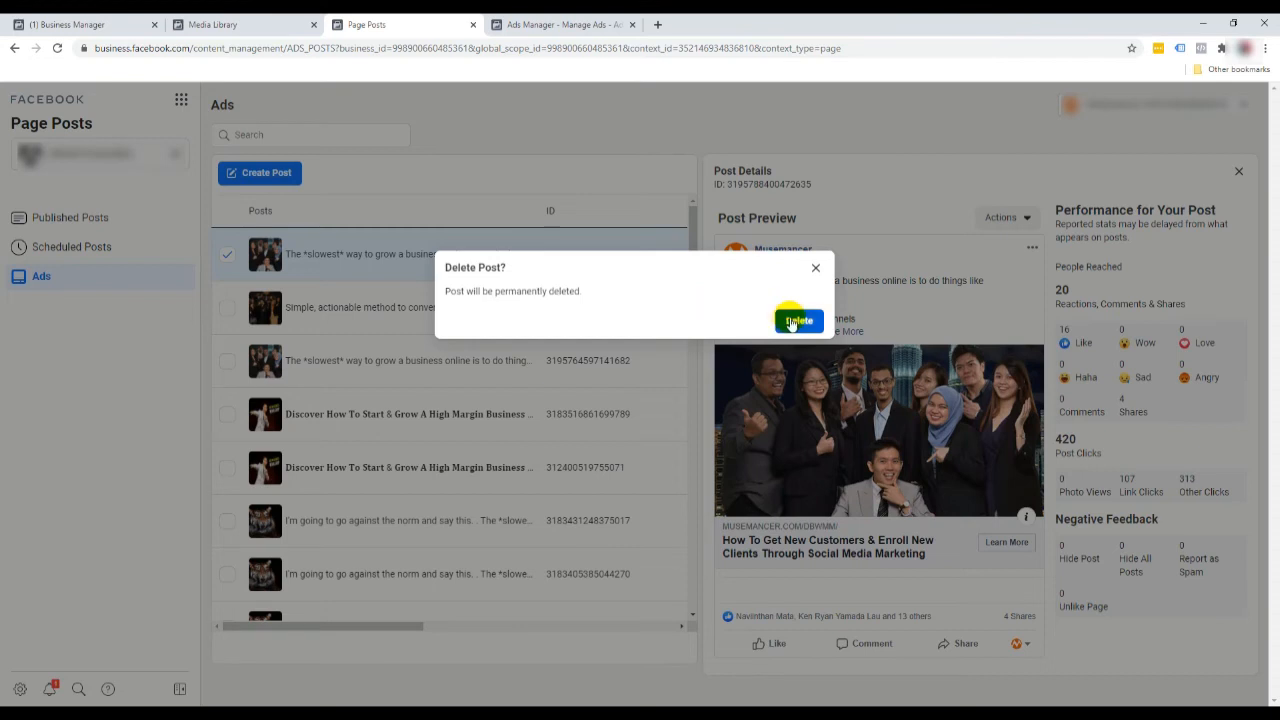
click(816, 270)
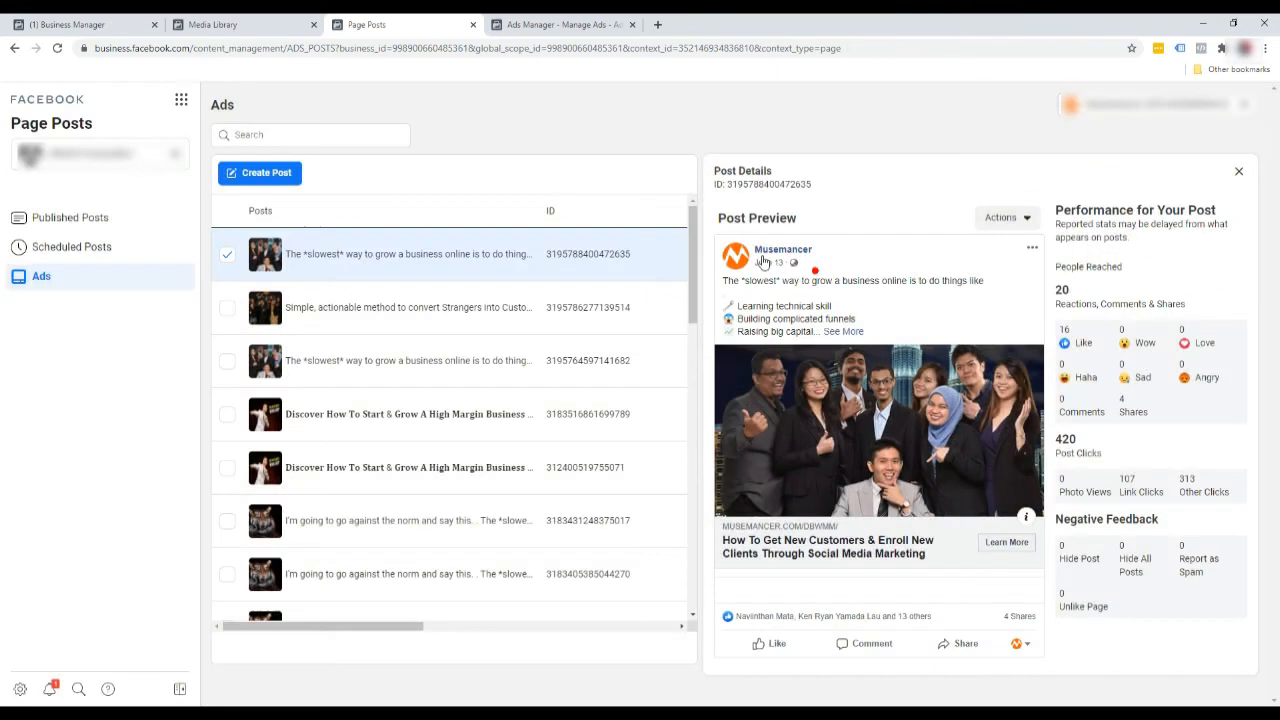
click(1240, 173)
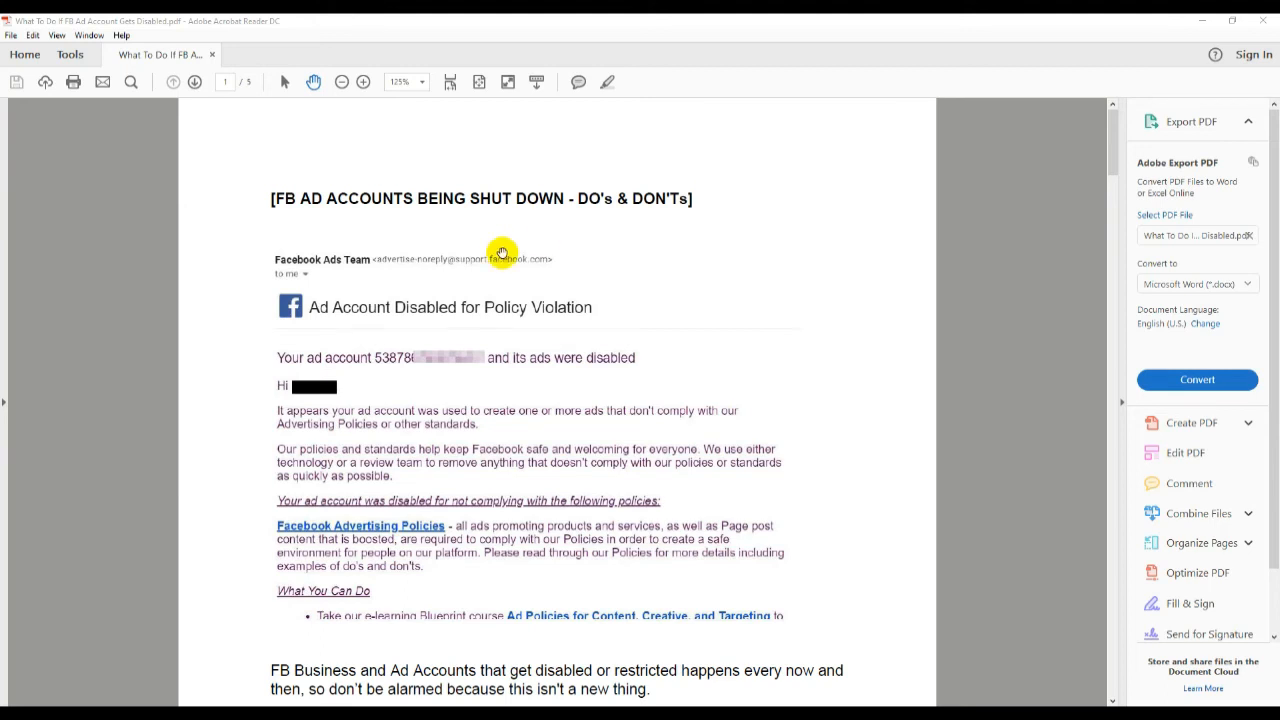
- Read the PDF's section on appealing a disabled ad account, and view the Request Review of Restricted Ad Account email in Gmail
click(363, 82)
click(341, 82)
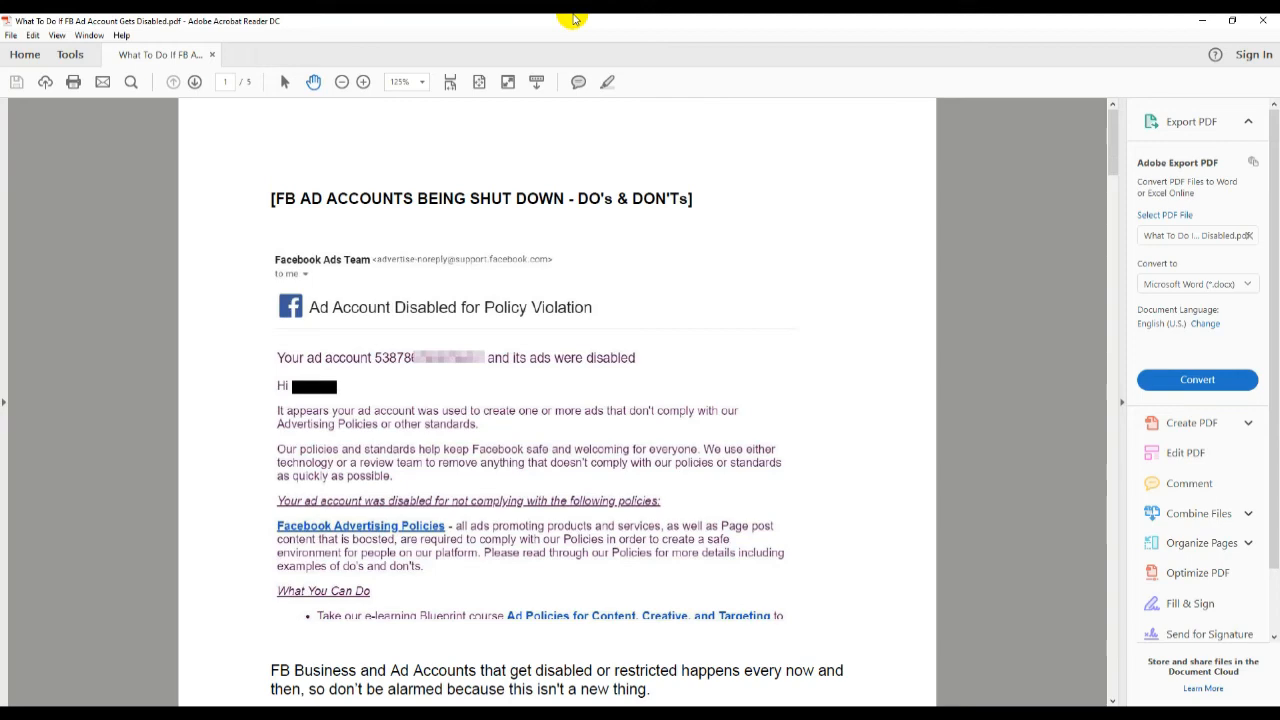
drag(1111, 150, 1076, 528)
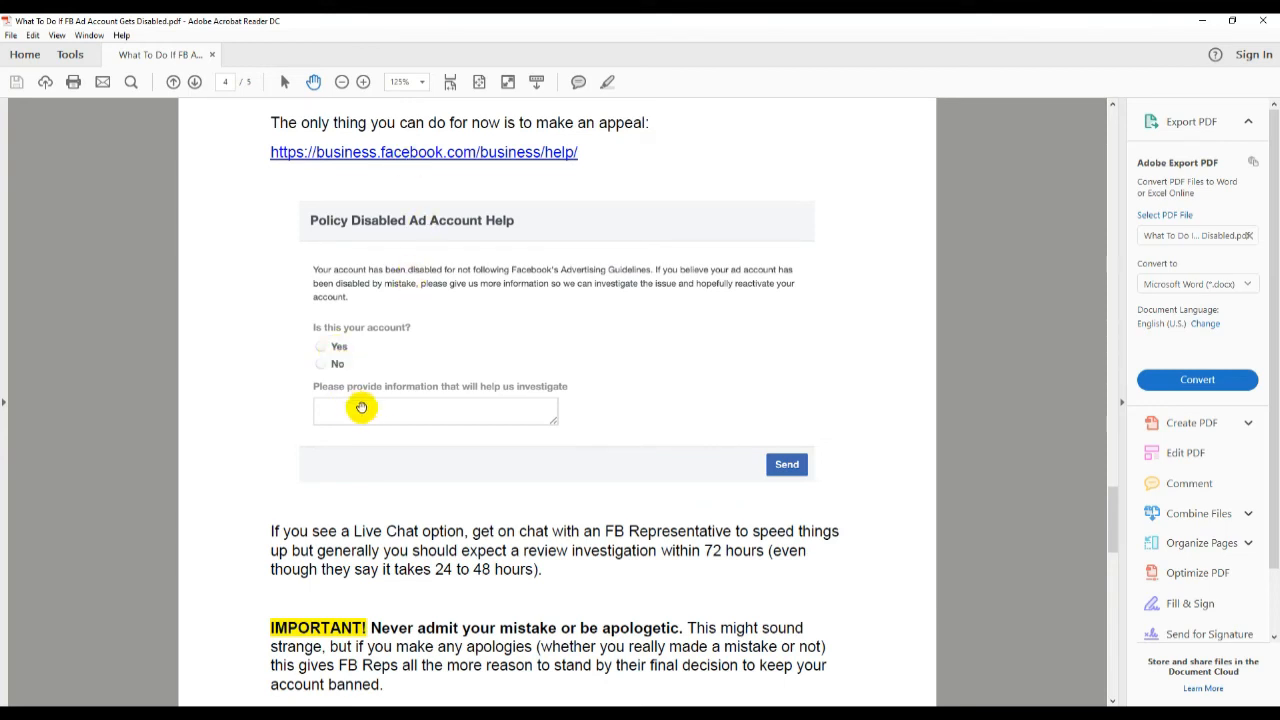
scroll(370, 408, down, 1)
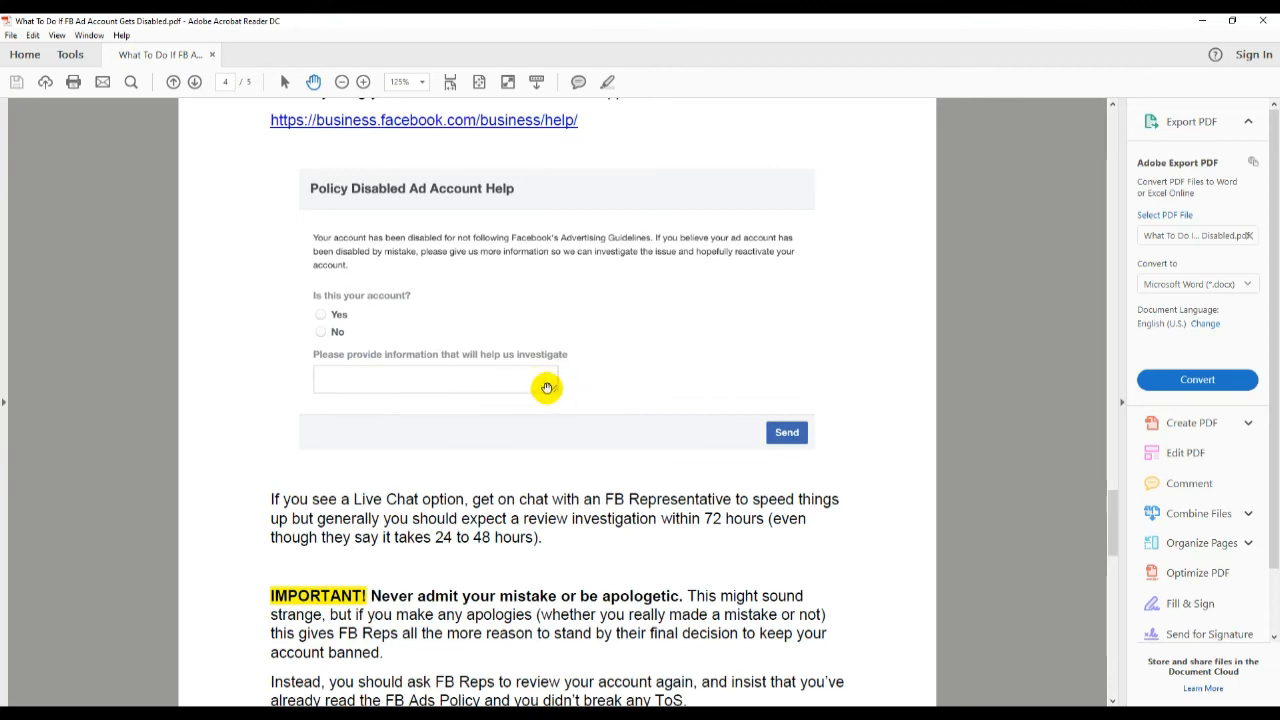
scroll(550, 389, down, 1)
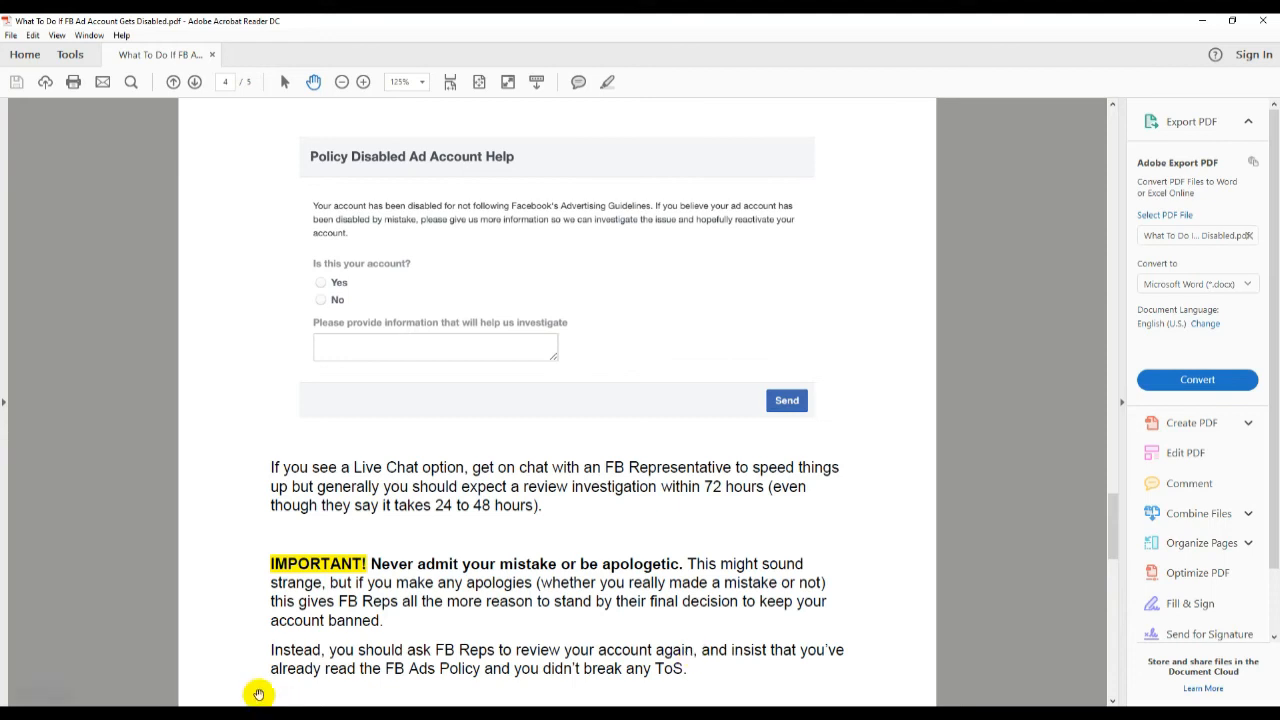
click(118, 630)
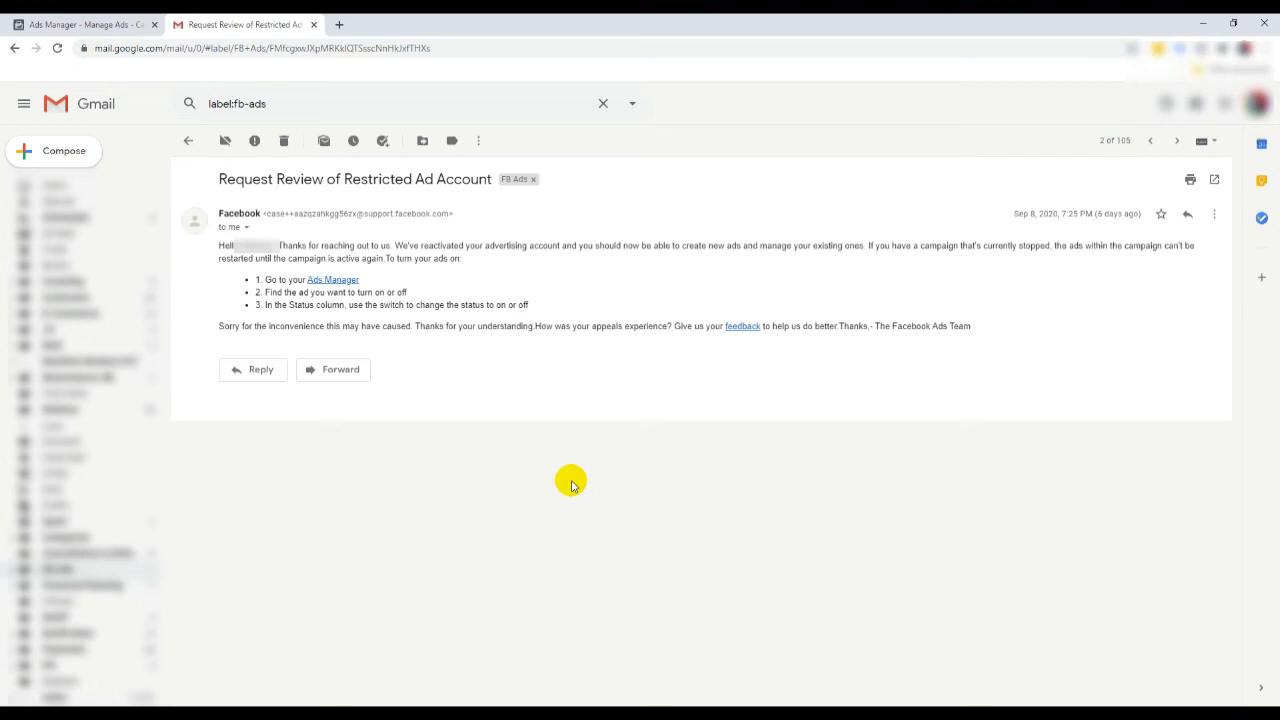
click(240, 714)
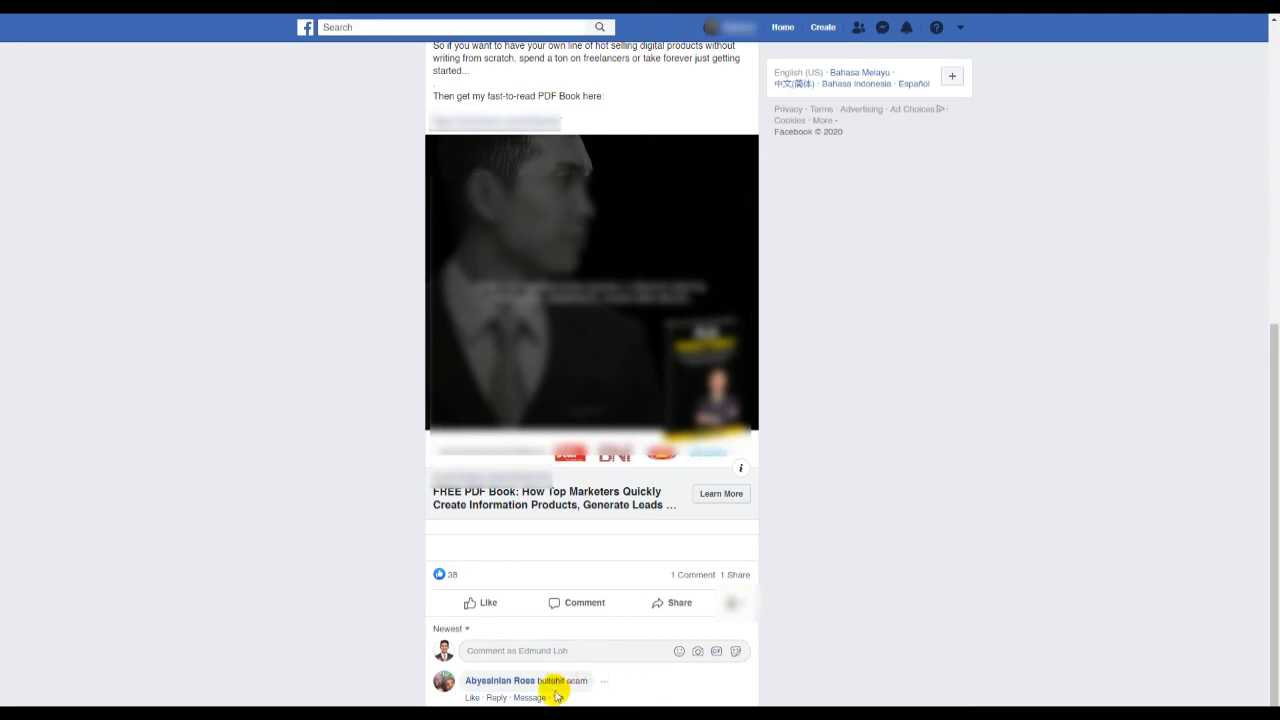
- Hide the abusive comment on the FREE PDF Book ad post and ban its author
click(603, 686)
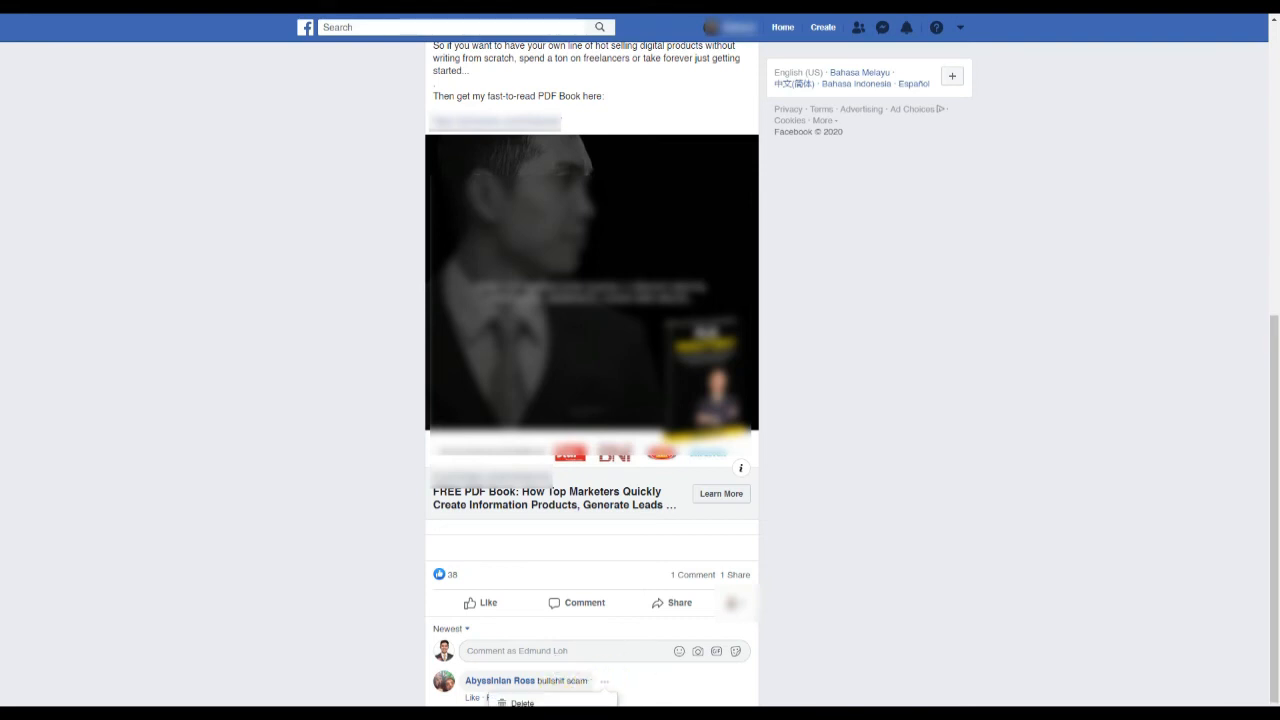
click(522, 701)
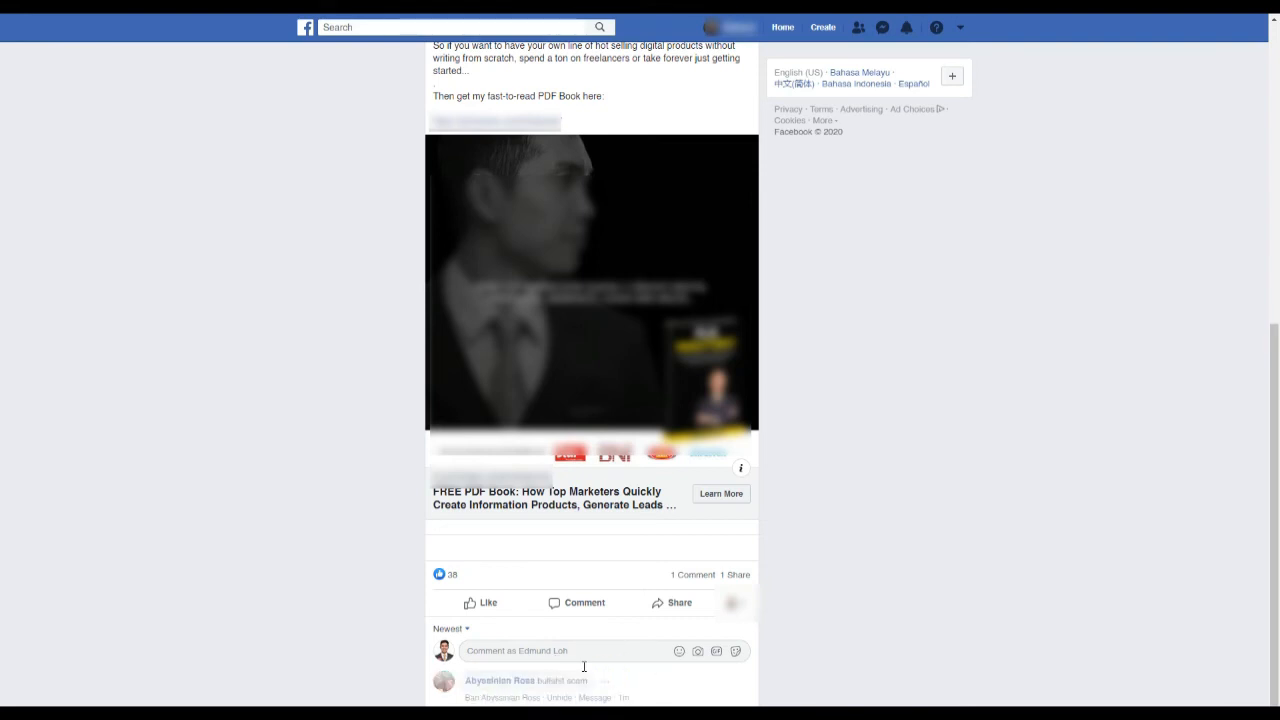
click(512, 698)
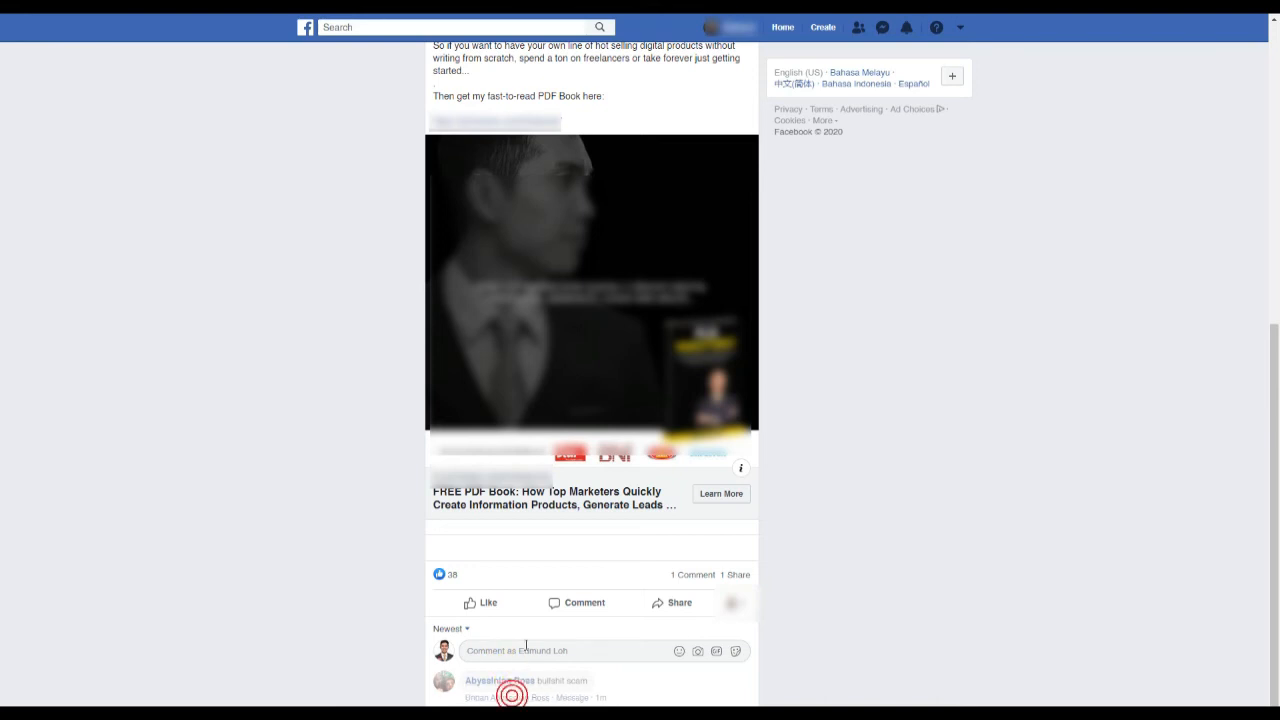
- Delete the hidden comment from the FREE PDF Book ad post
click(600, 688)
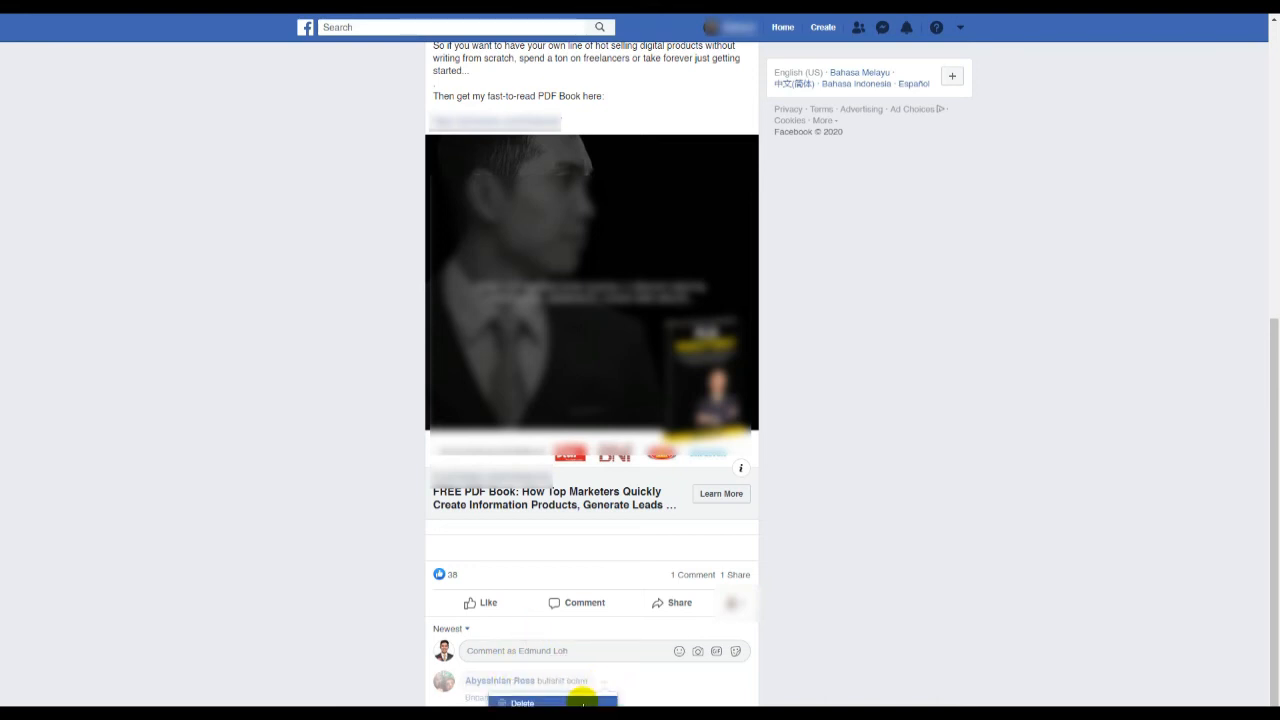
click(582, 703)
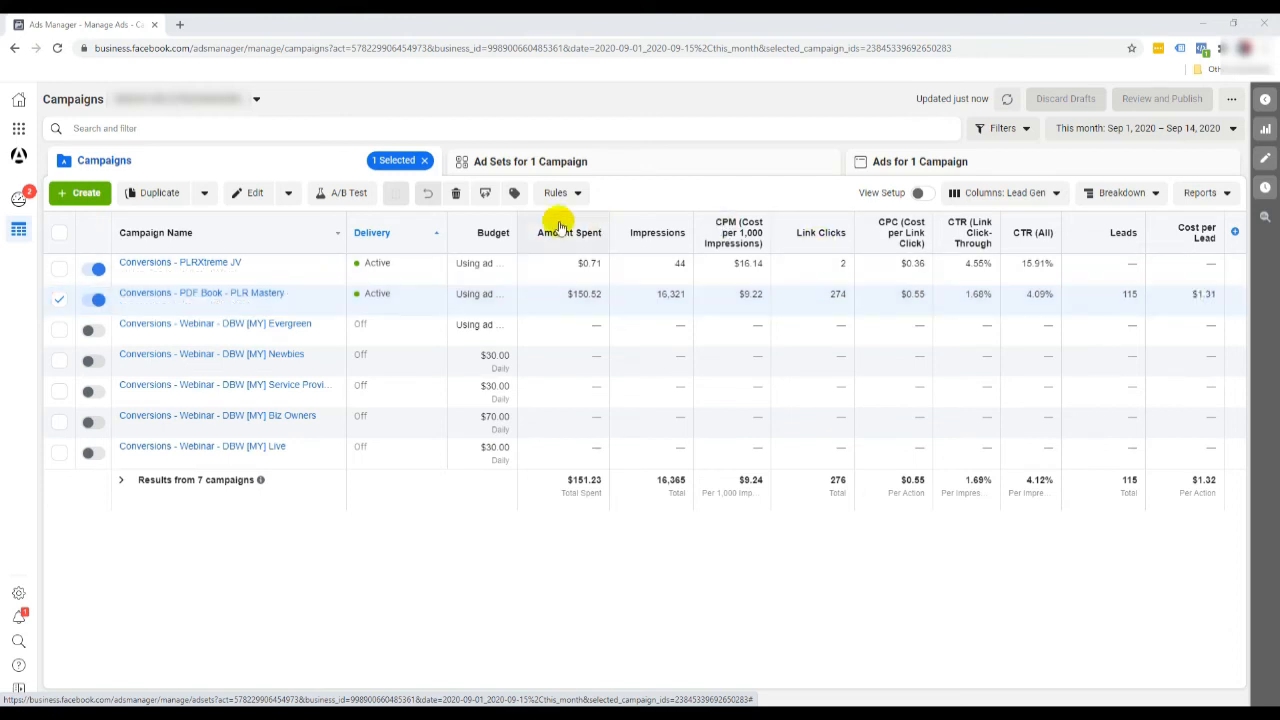
- View the ad sets of the Conversions - PDF Book - PLR Mastery campaign, and break down the campaign list's delivery by age
click(645, 163)
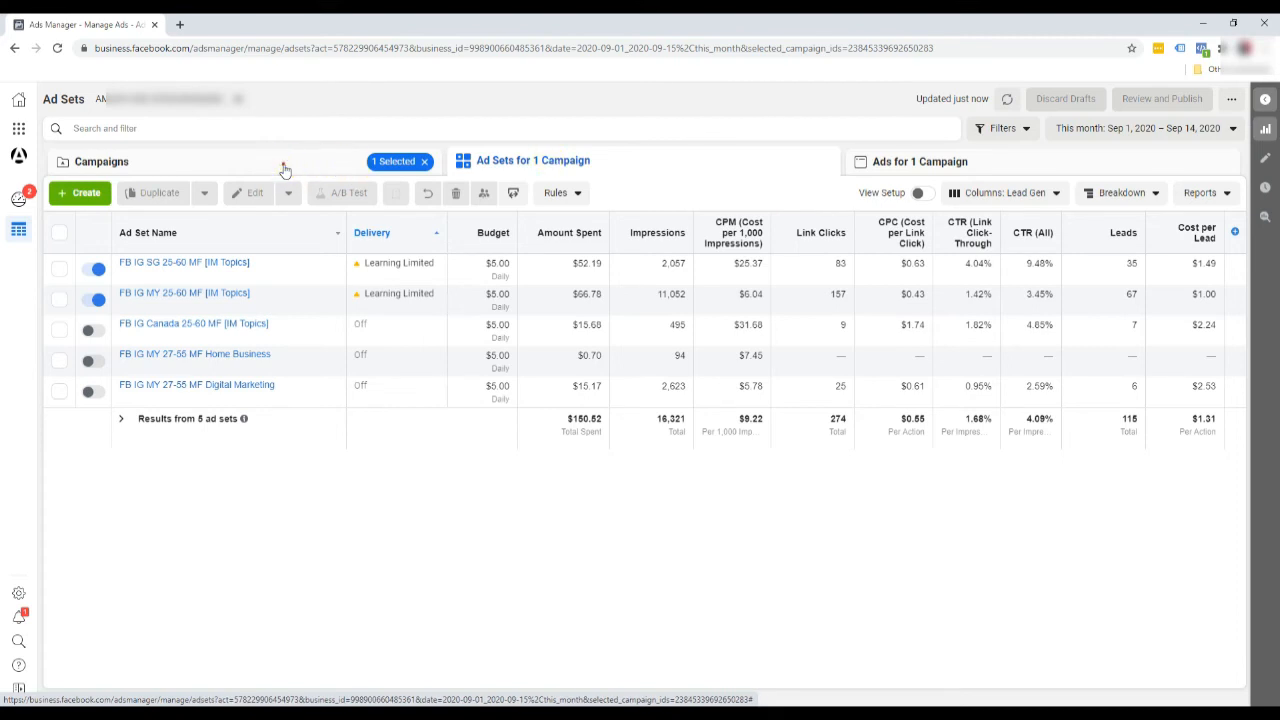
click(285, 166)
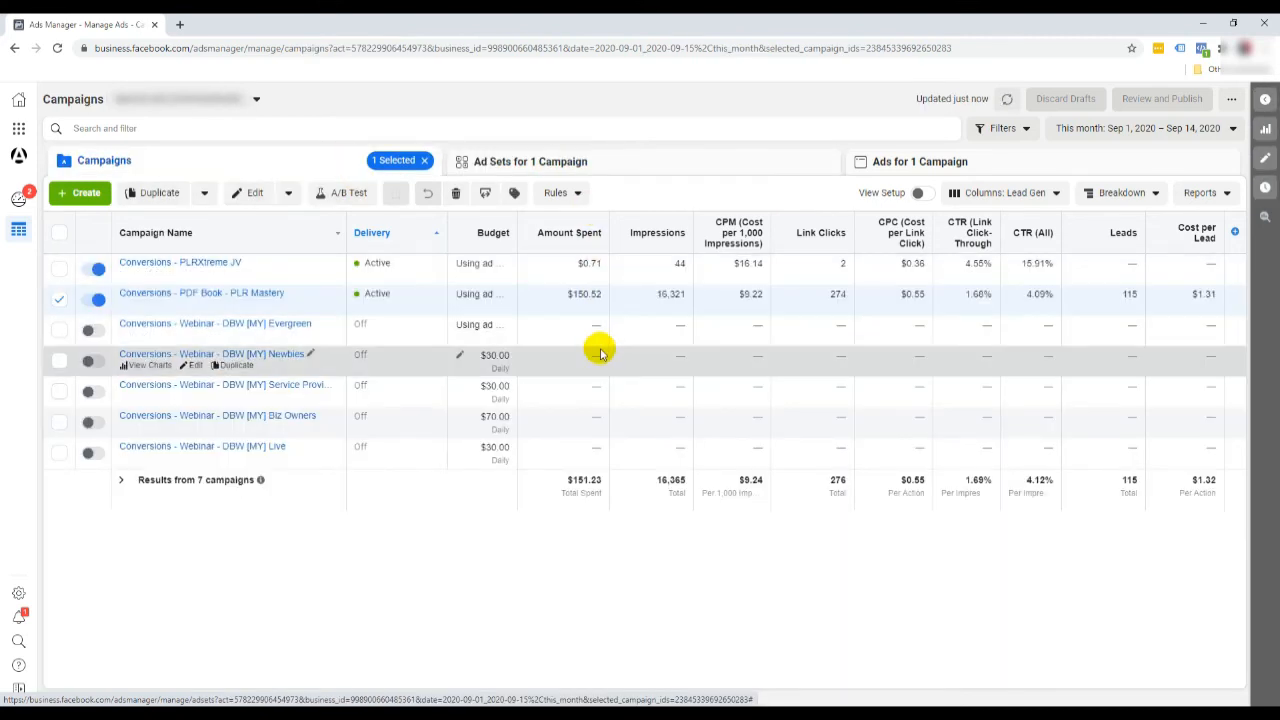
click(1125, 193)
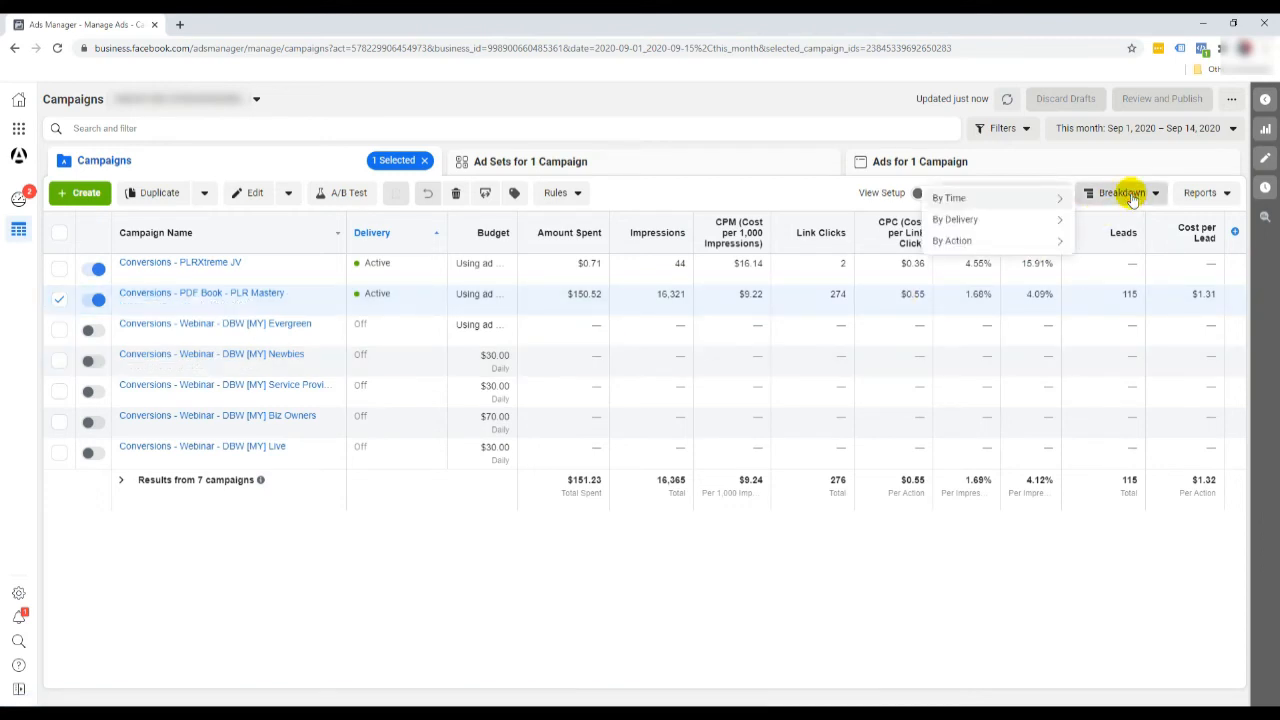
mouse_move(1050, 197)
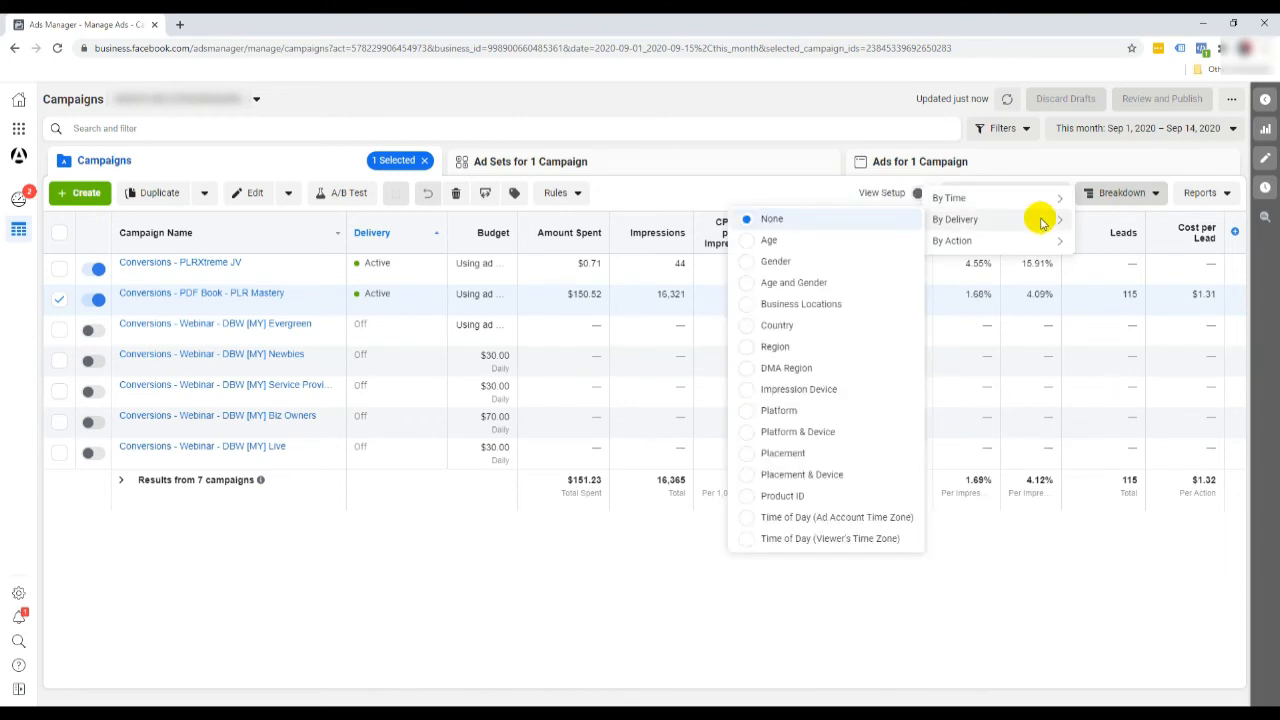
mouse_move(1040, 243)
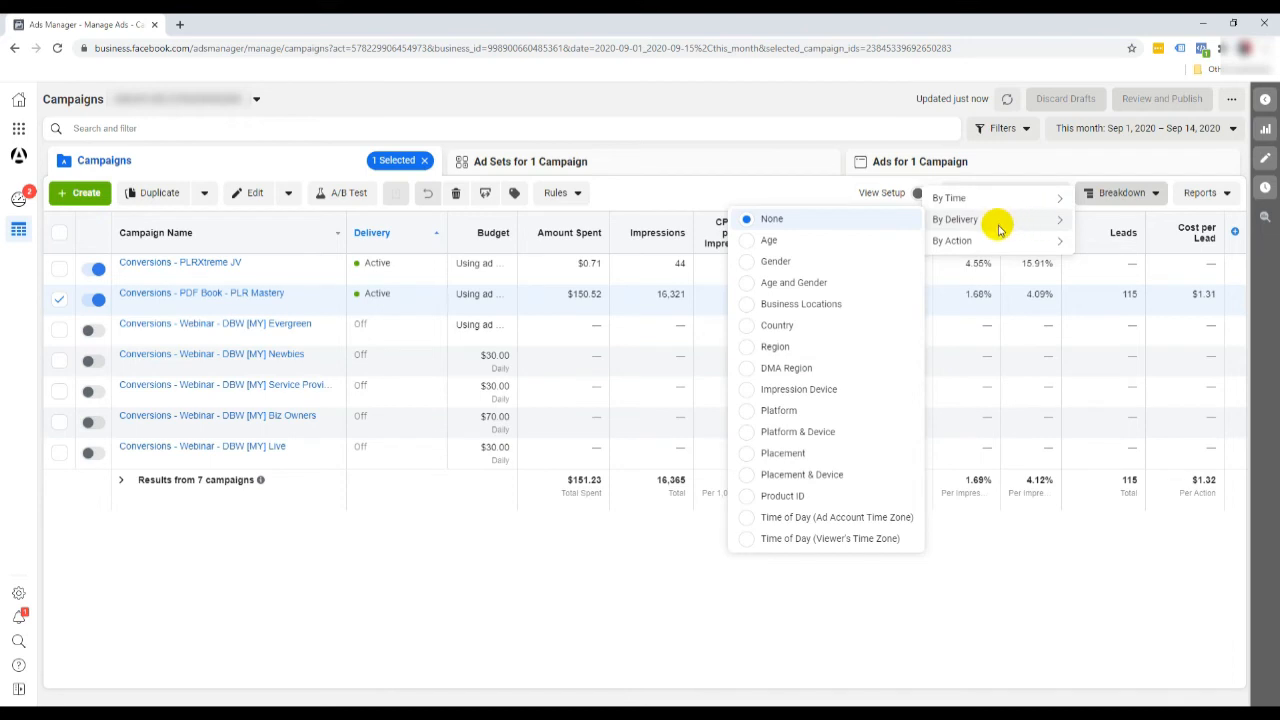
click(853, 244)
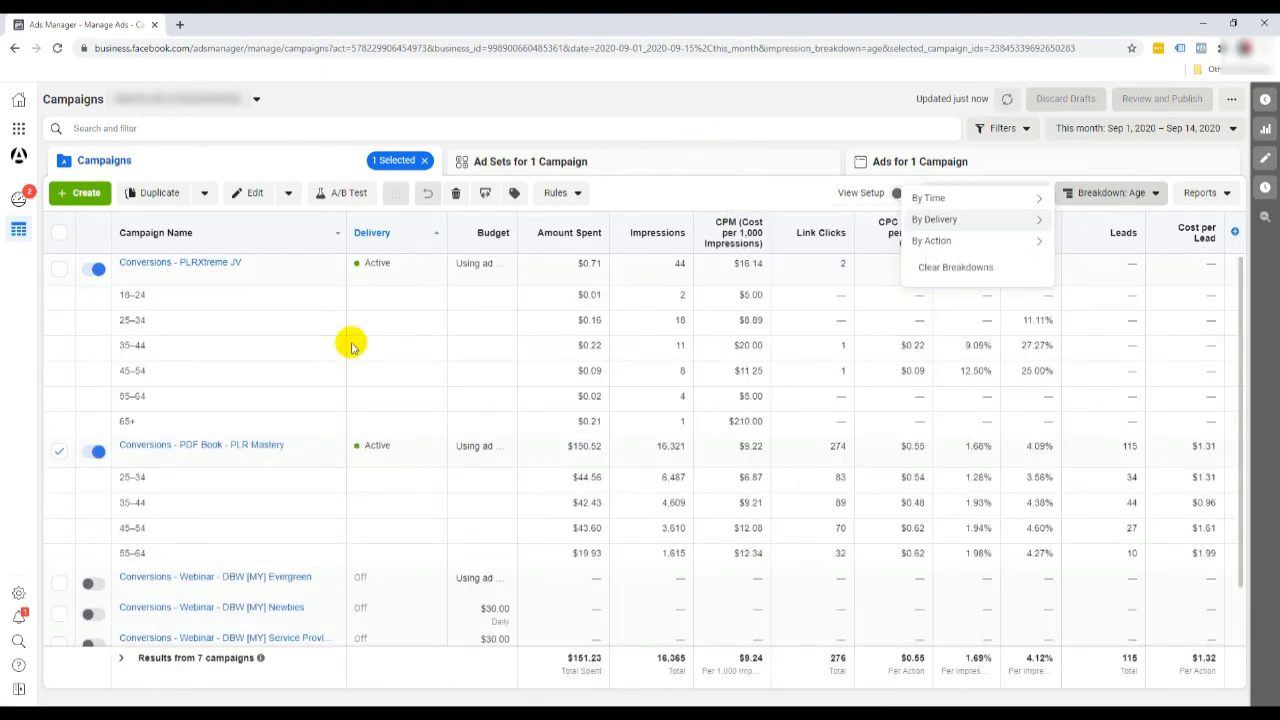
- Review the campaign list's age breakdown, and break its delivery down by gender instead
scroll(277, 383, down, 2)
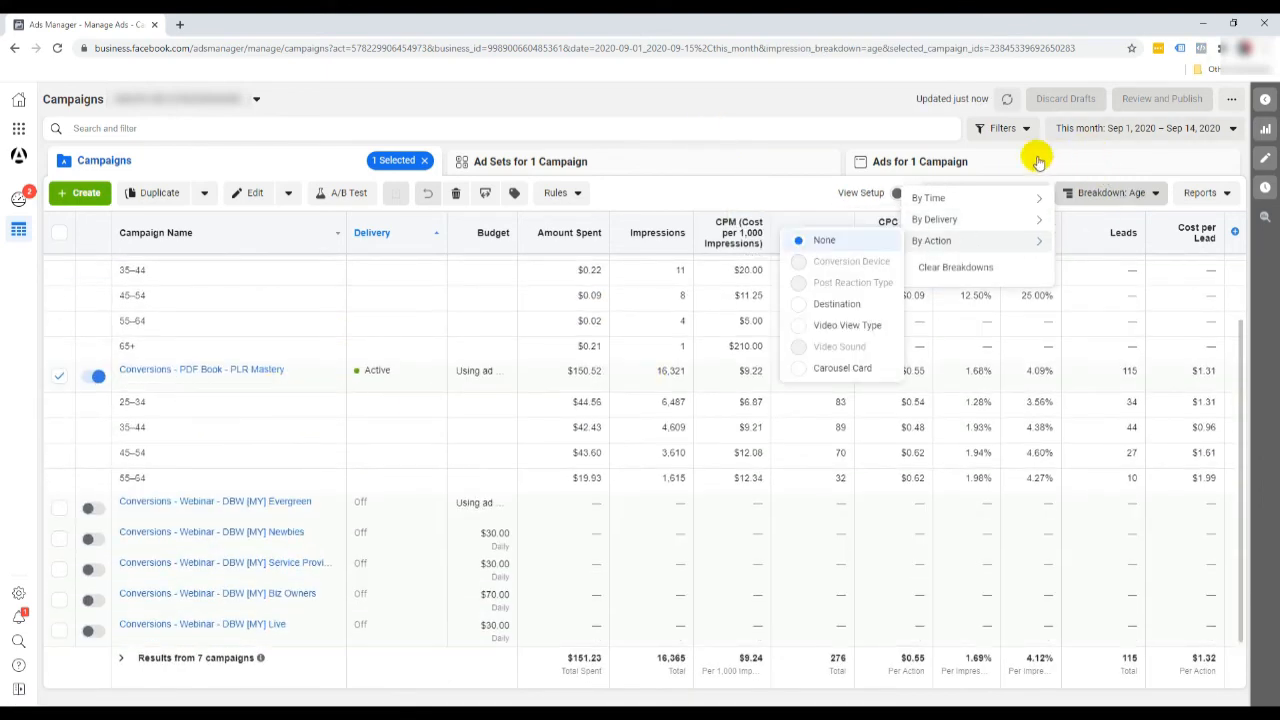
click(1075, 194)
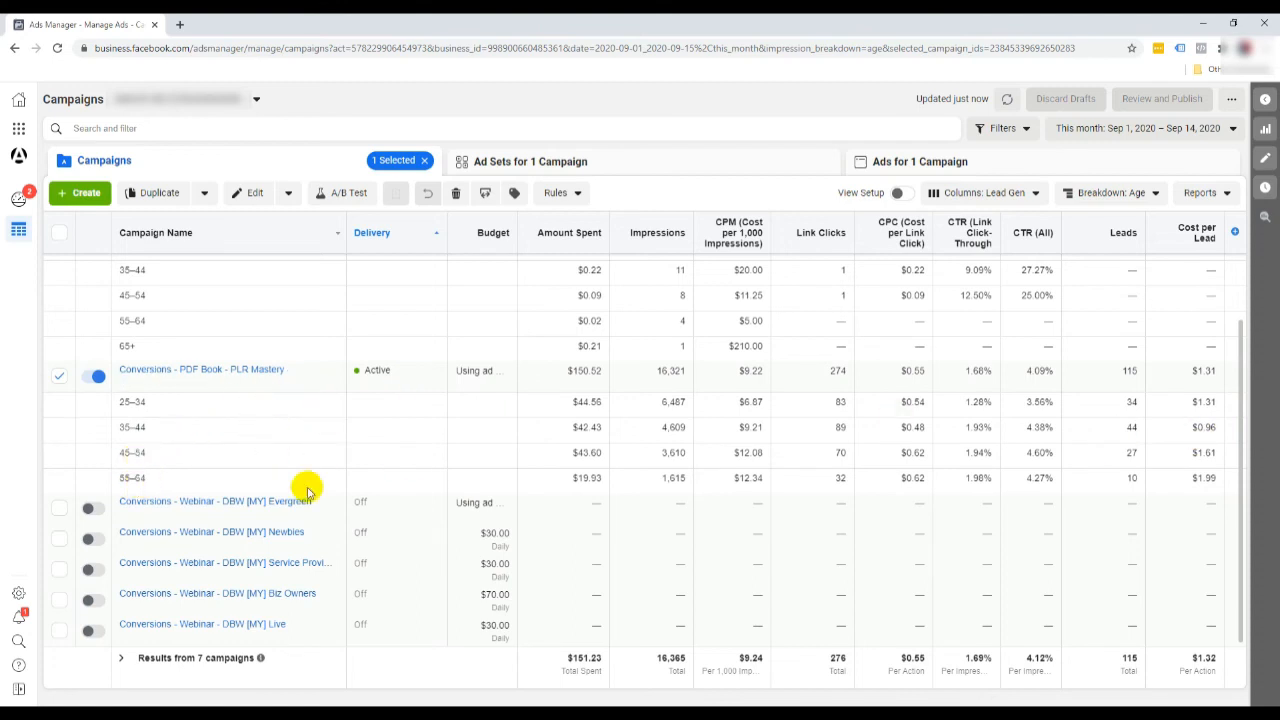
click(1122, 199)
mouse_move(957, 218)
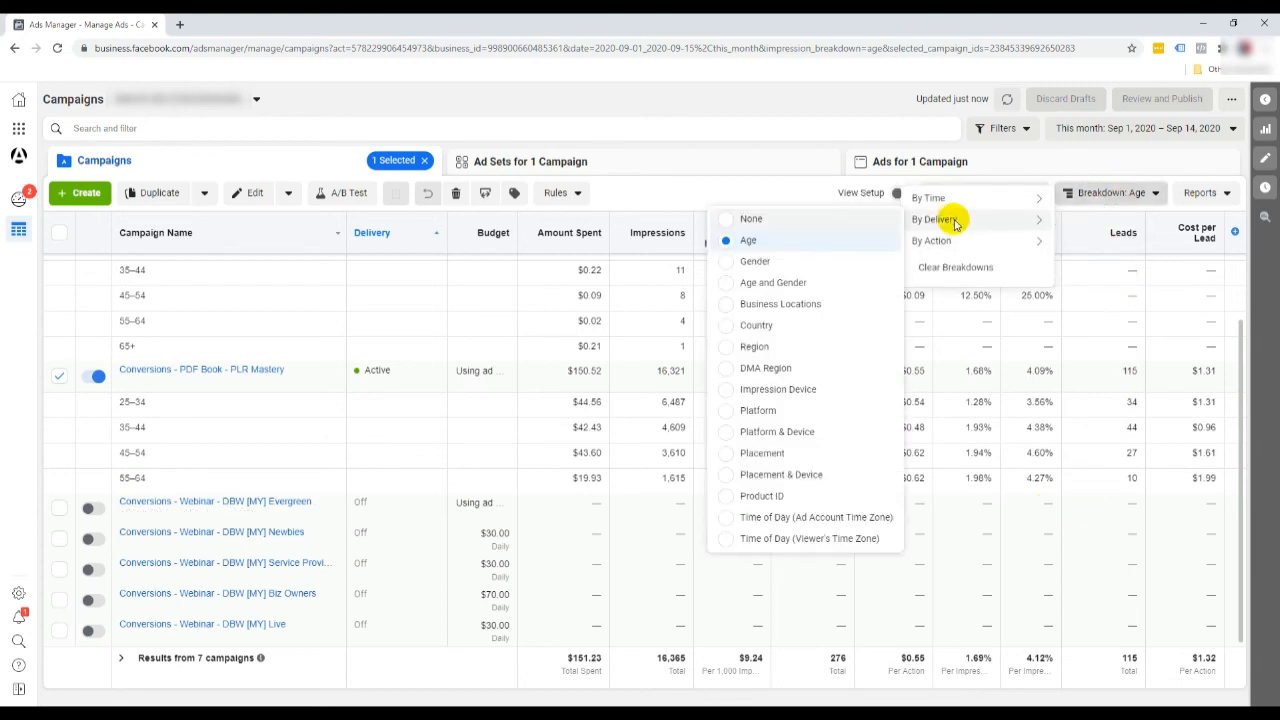
click(752, 262)
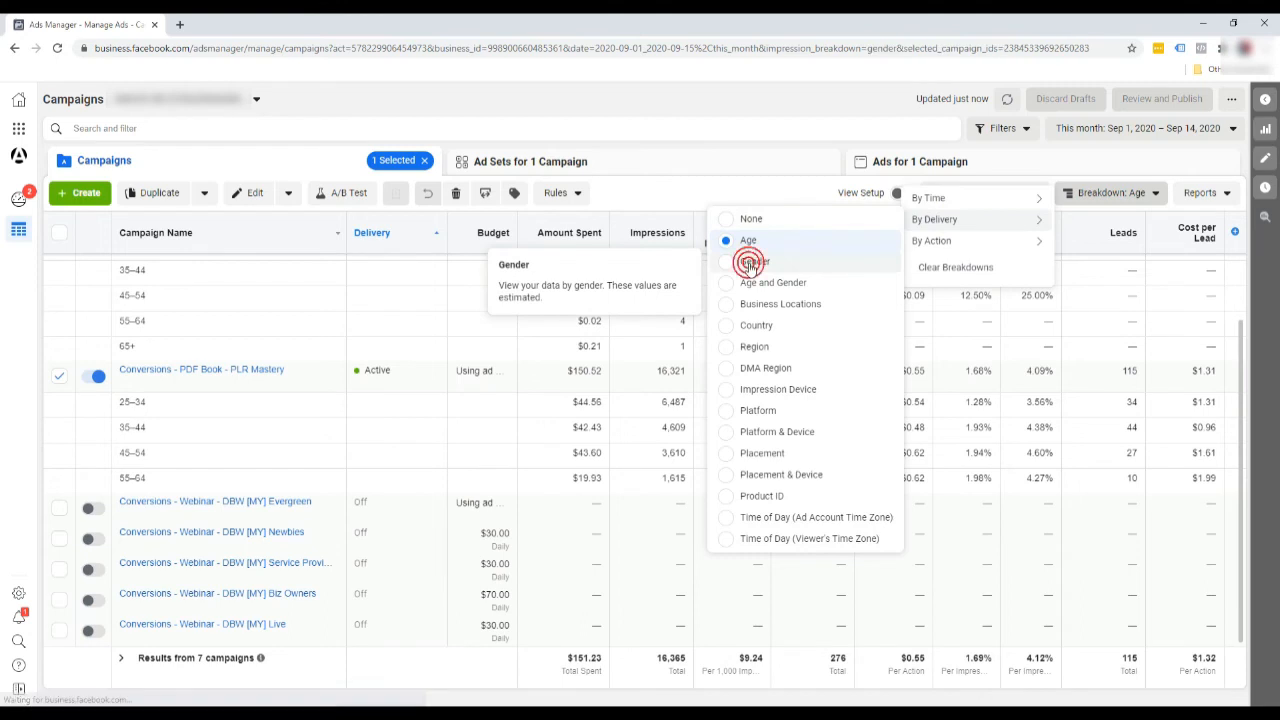
click(675, 112)
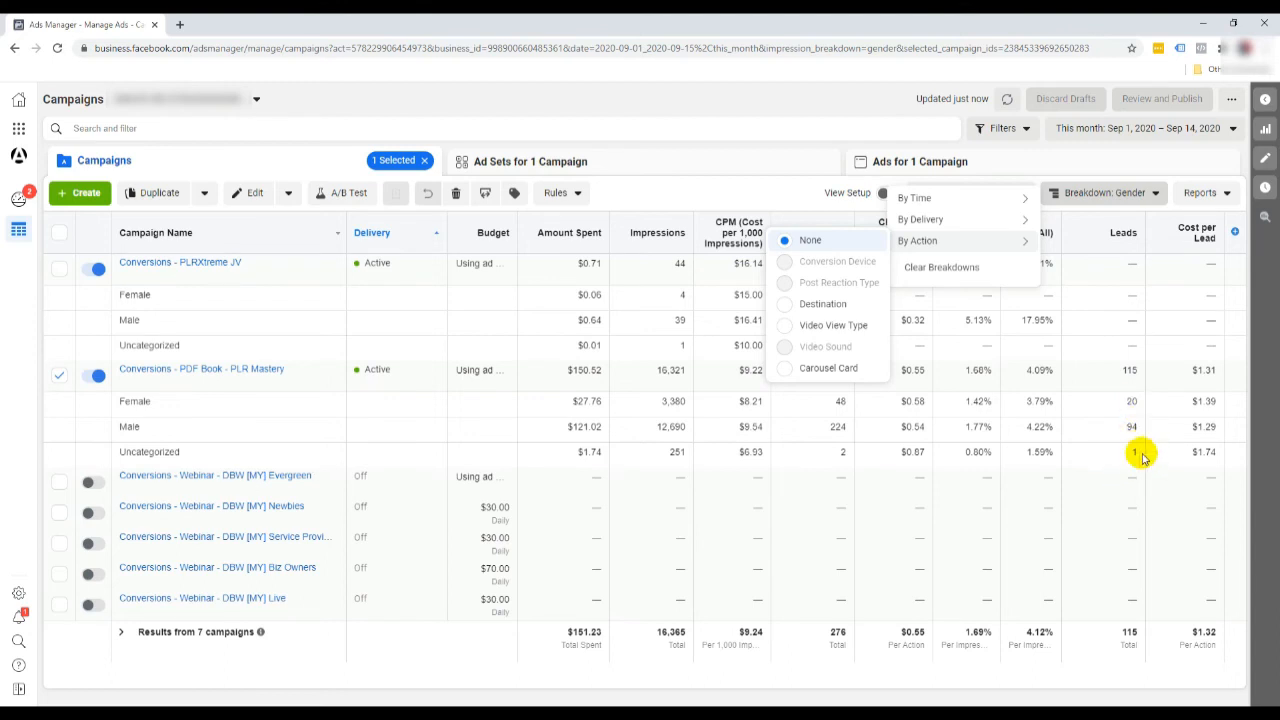
- Break down the campaign list's delivery by country, and view that breakdown for the selected PDF Book campaign's ad sets
mouse_move(963, 226)
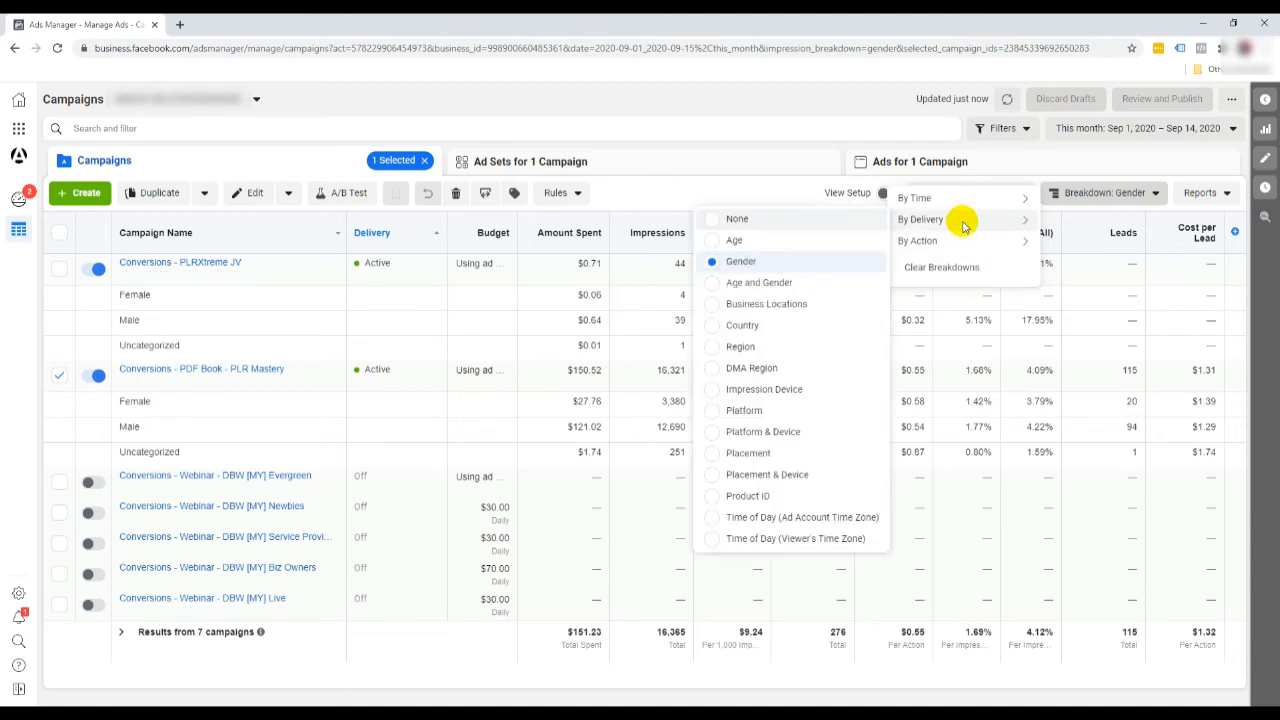
click(771, 330)
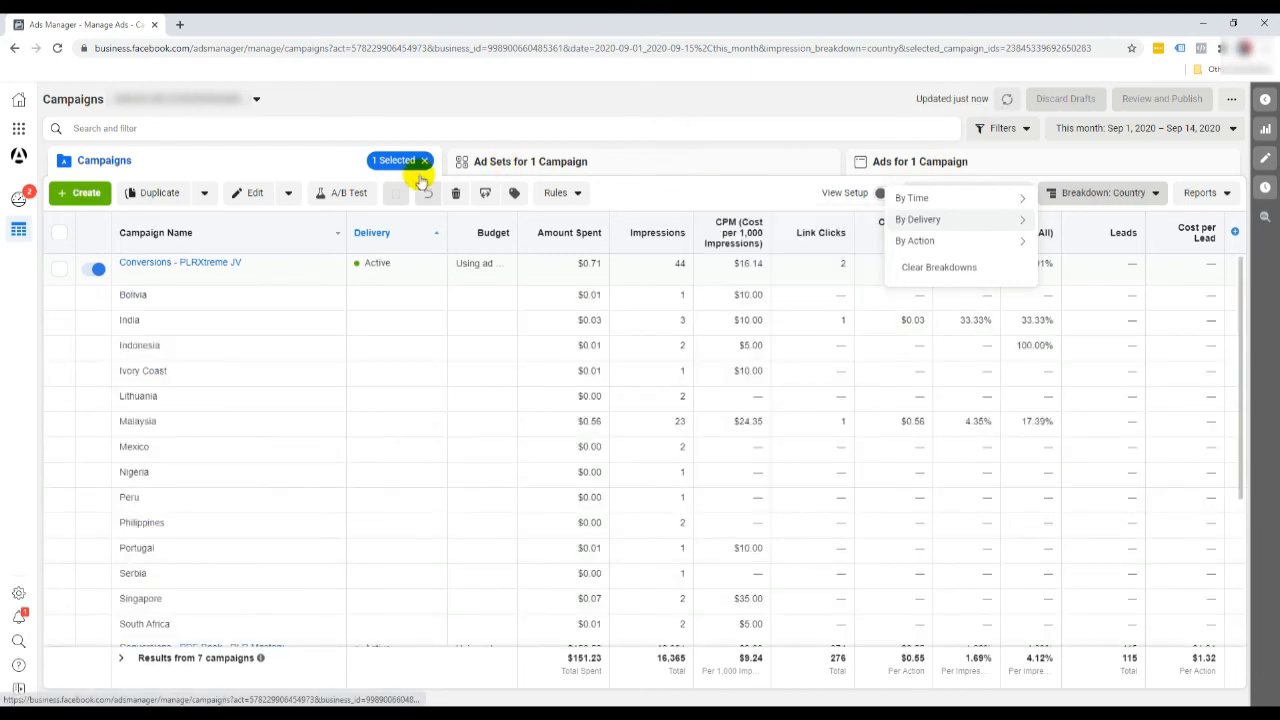
click(563, 160)
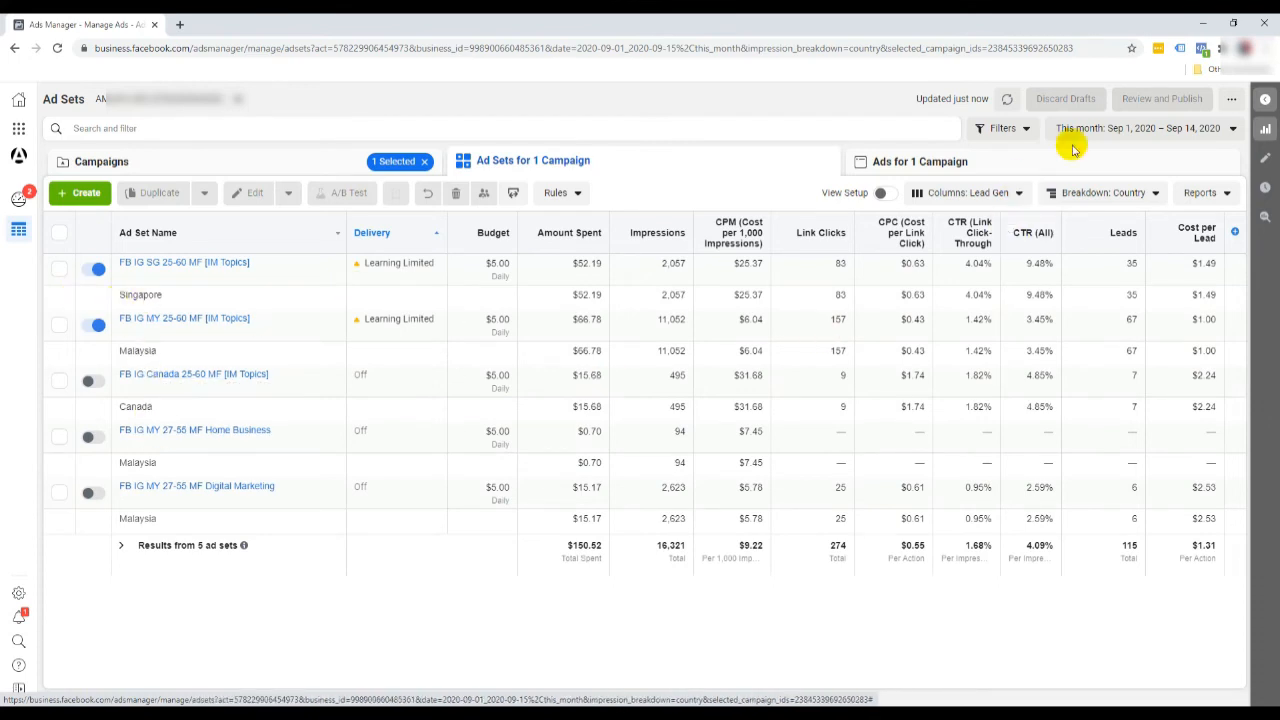
- Break down the ad sets' delivery by region, and examine the leads and cost per lead in the Malaysian and Canadian regions
click(1070, 192)
mouse_move(965, 225)
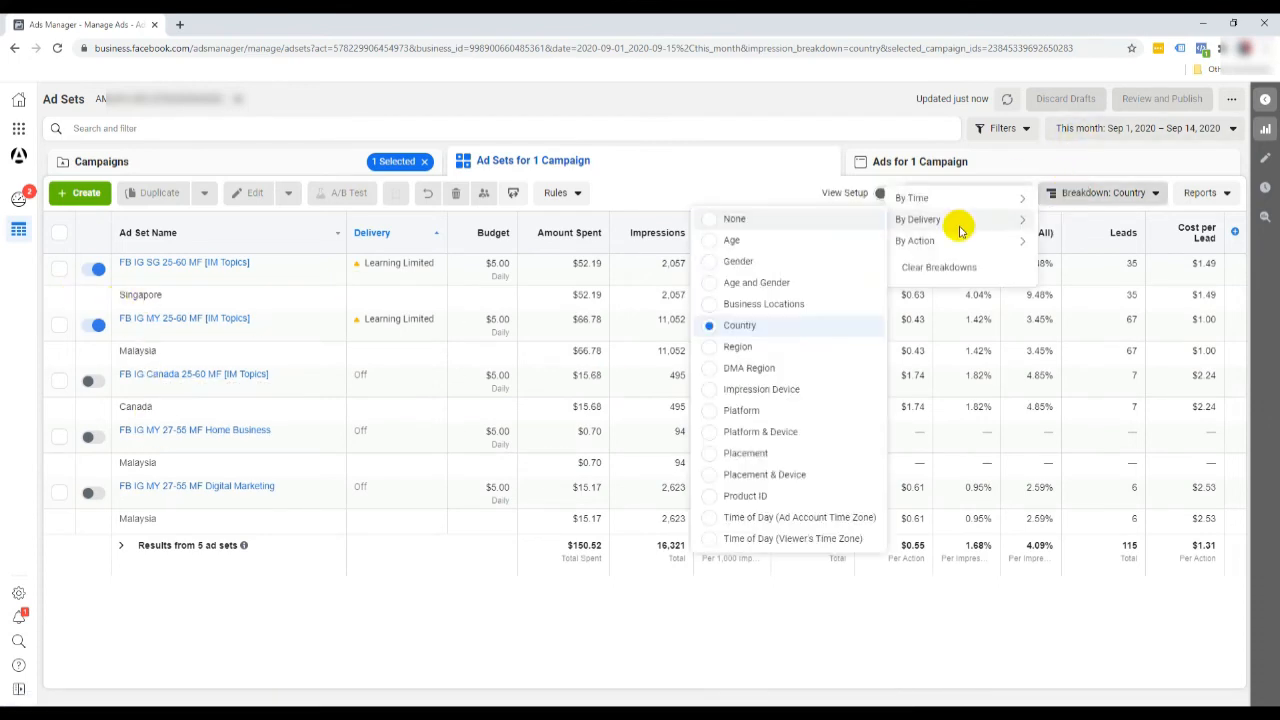
click(765, 349)
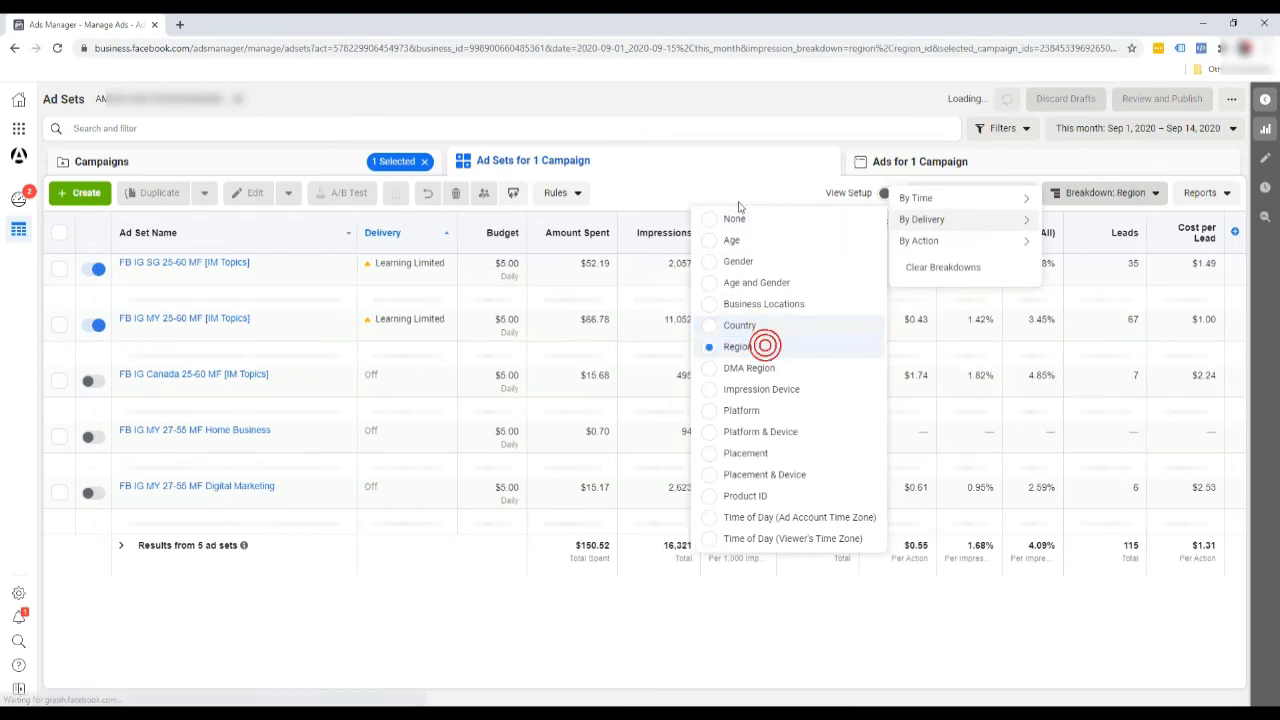
click(729, 102)
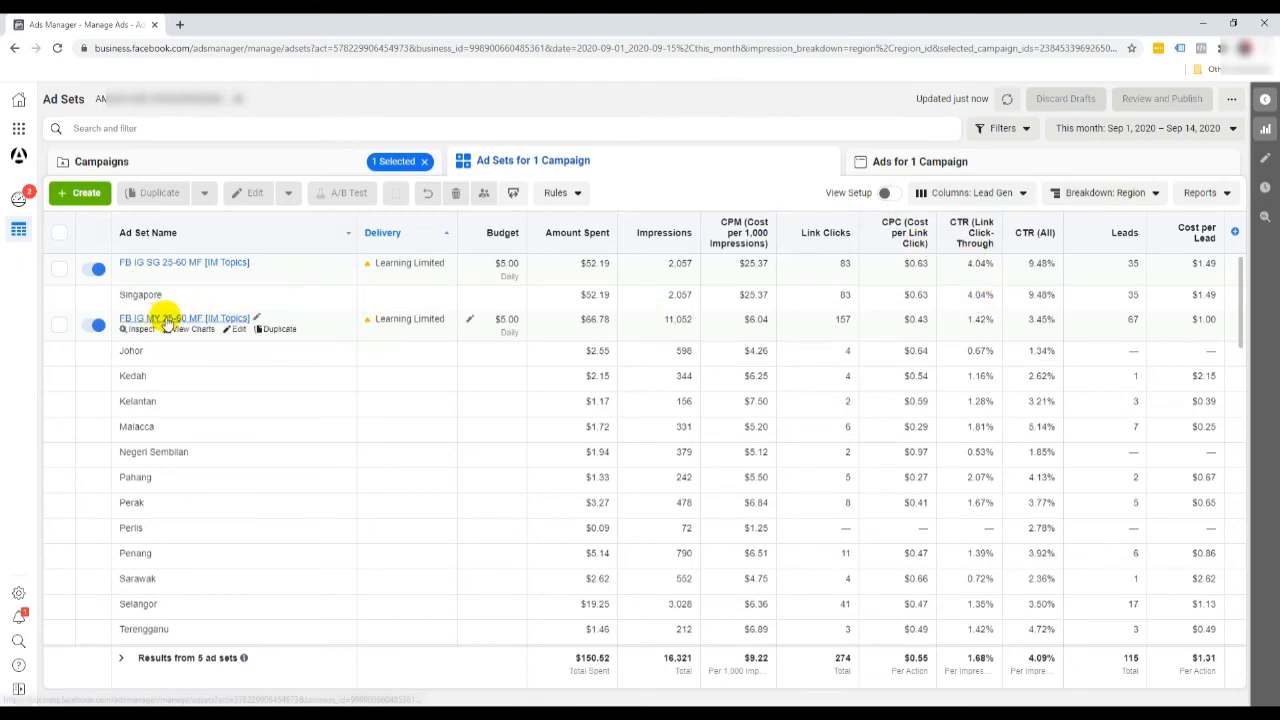
scroll(213, 383, down, 1)
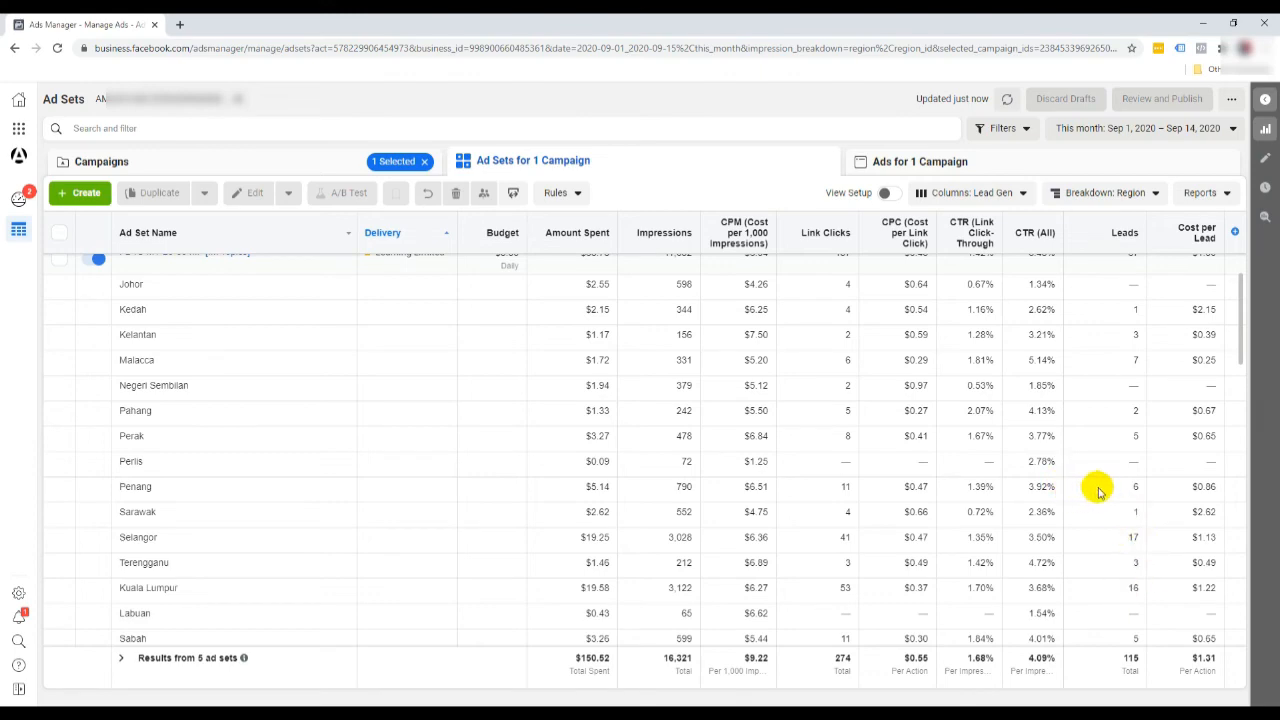
scroll(1100, 500, down, 3)
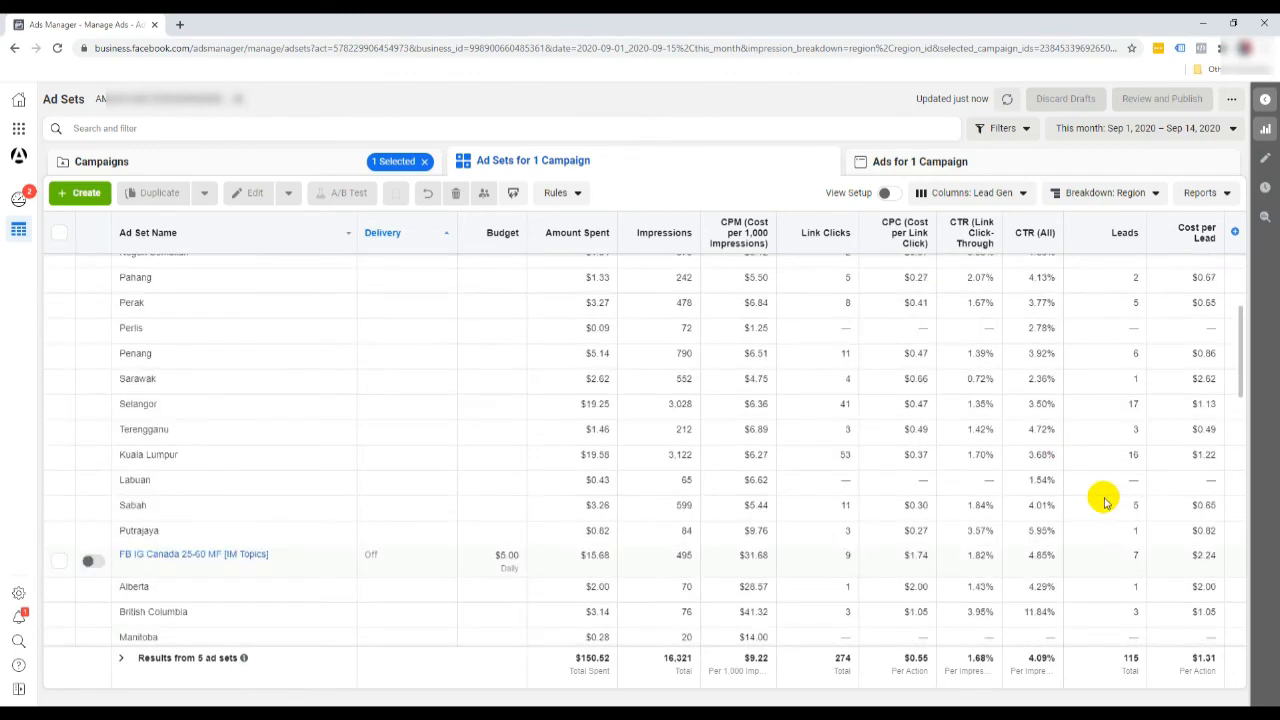
scroll(1105, 502, down, 2)
scroll(1105, 502, down, 5)
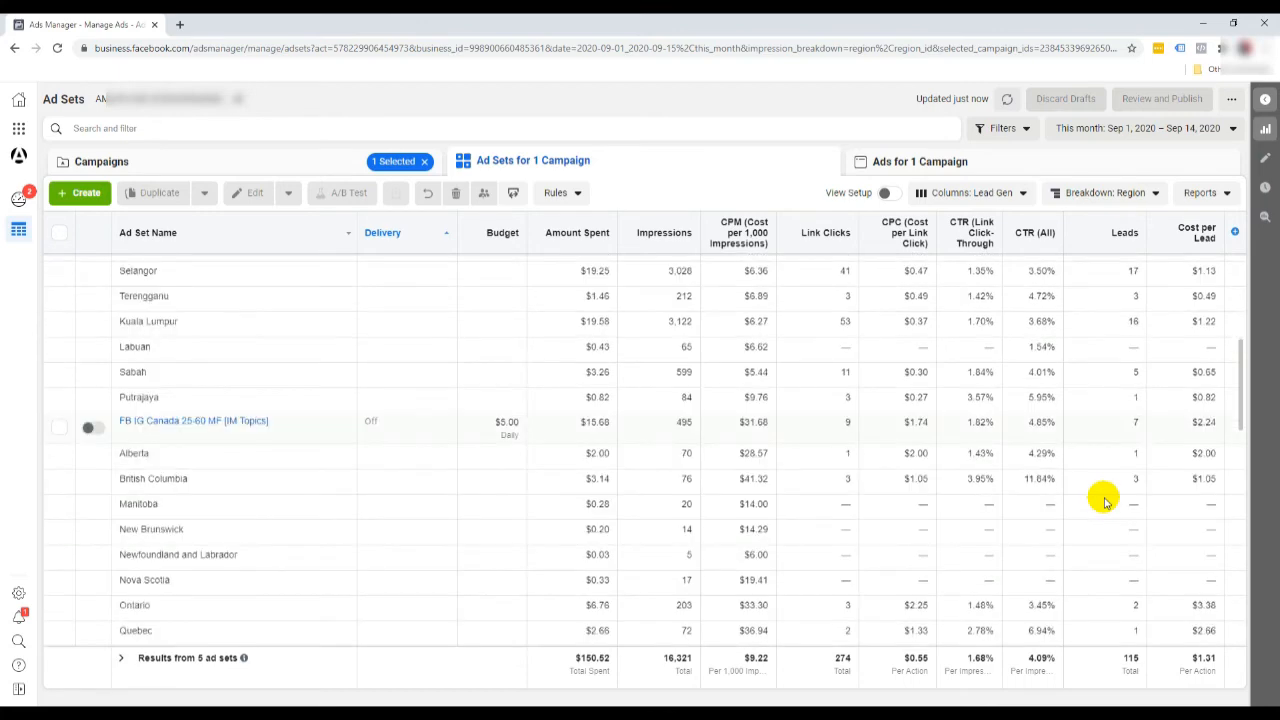
scroll(985, 380, up, 2)
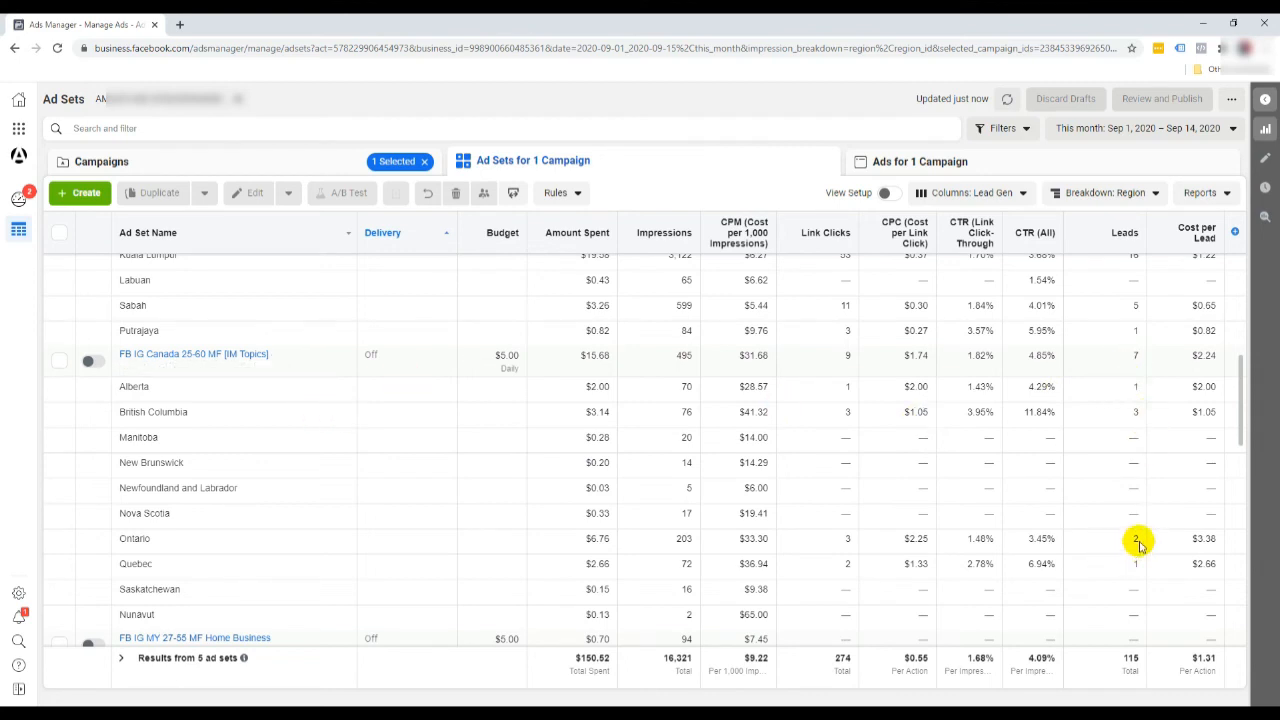
scroll(1110, 520, up, 5)
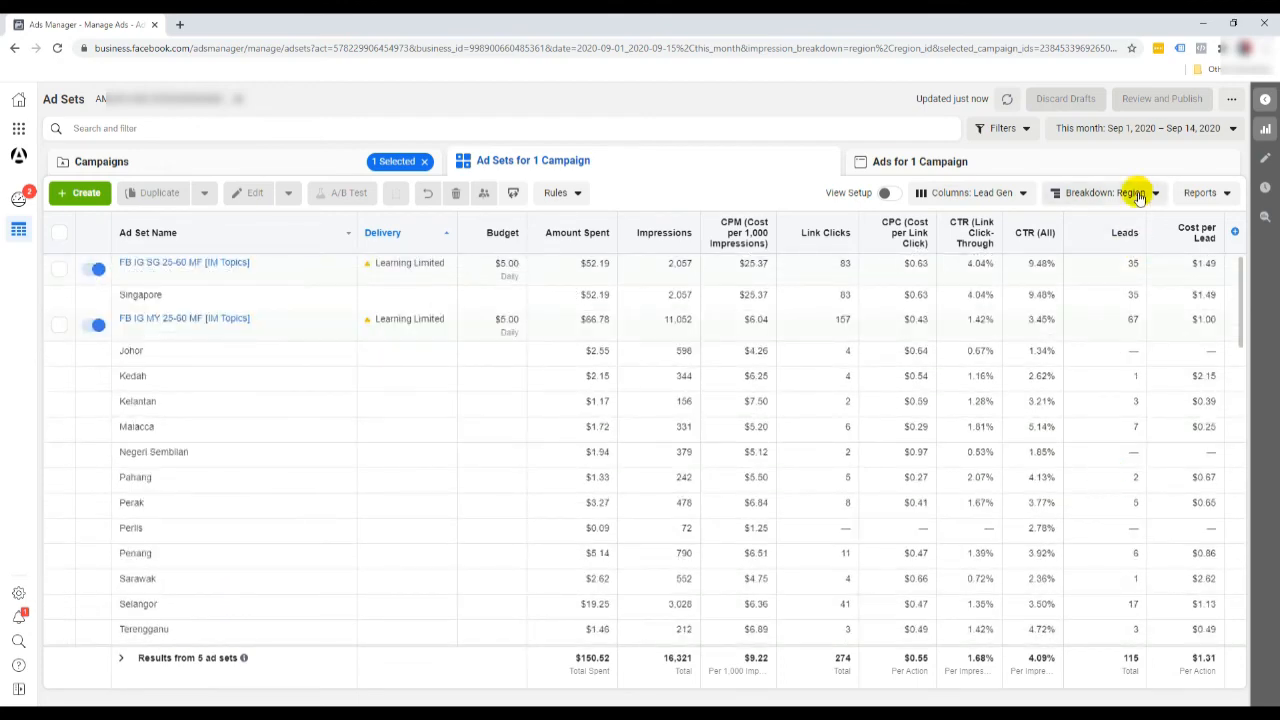
- Break down the ad sets' delivery by platform, and view the same breakdown on the campaign list
click(1086, 195)
mouse_move(966, 230)
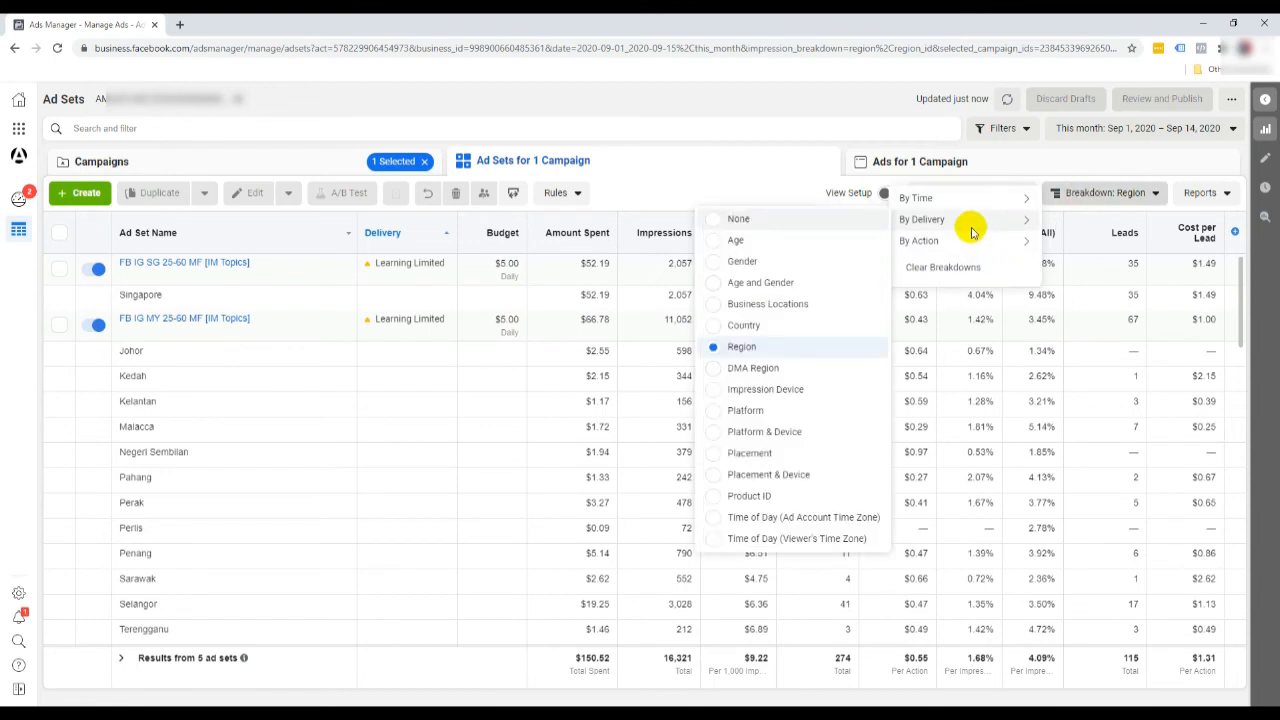
click(770, 418)
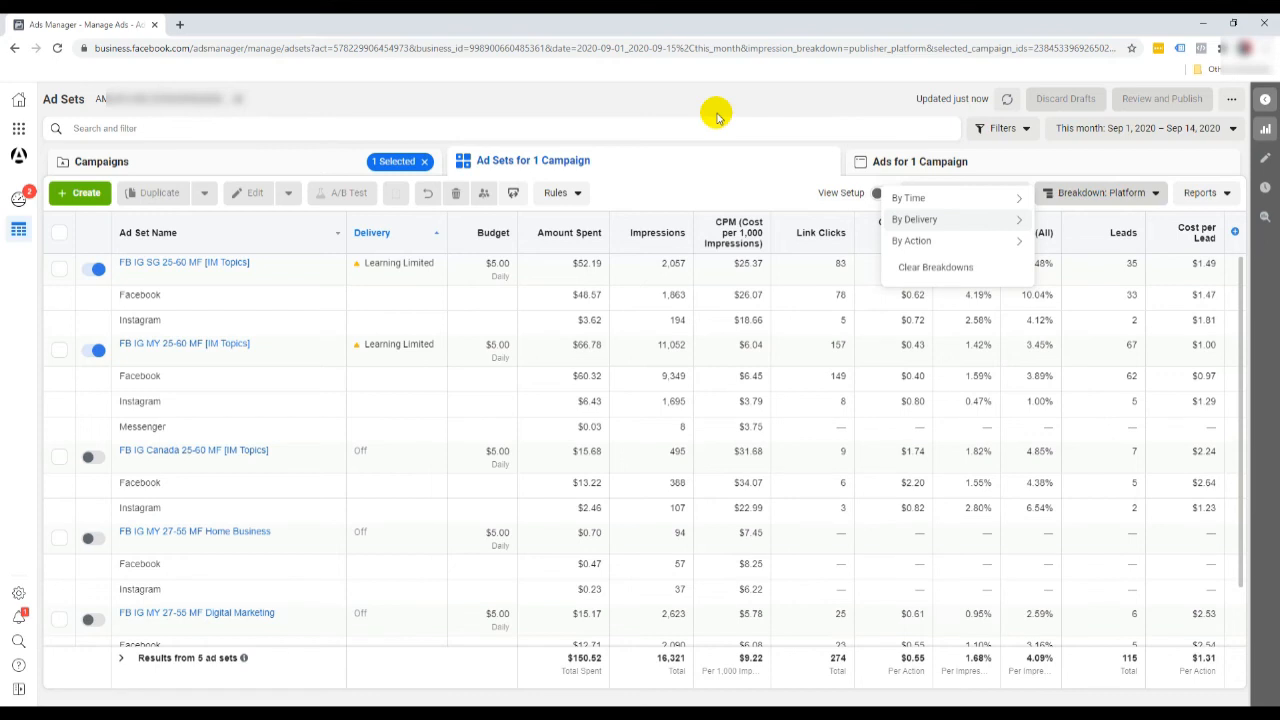
click(204, 151)
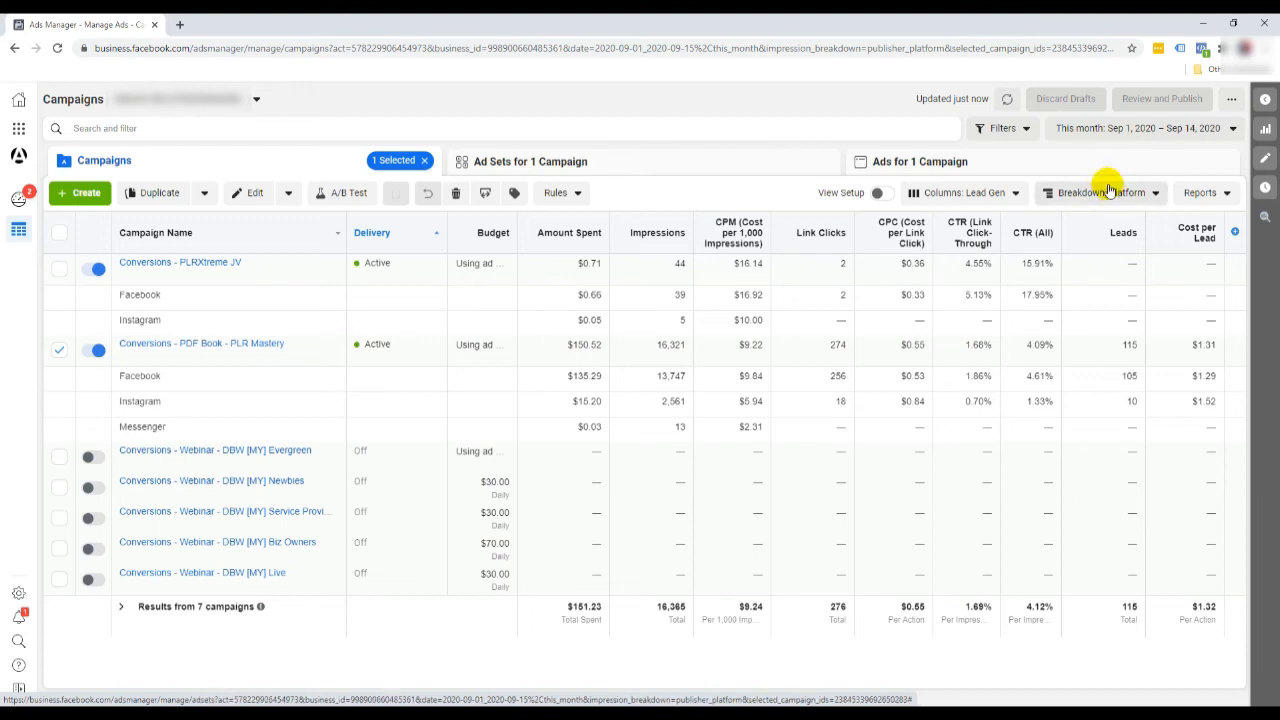
- Break down the campaign list's delivery by impression device, and after that by Time of Day (Viewer's Time Zone)
click(1104, 192)
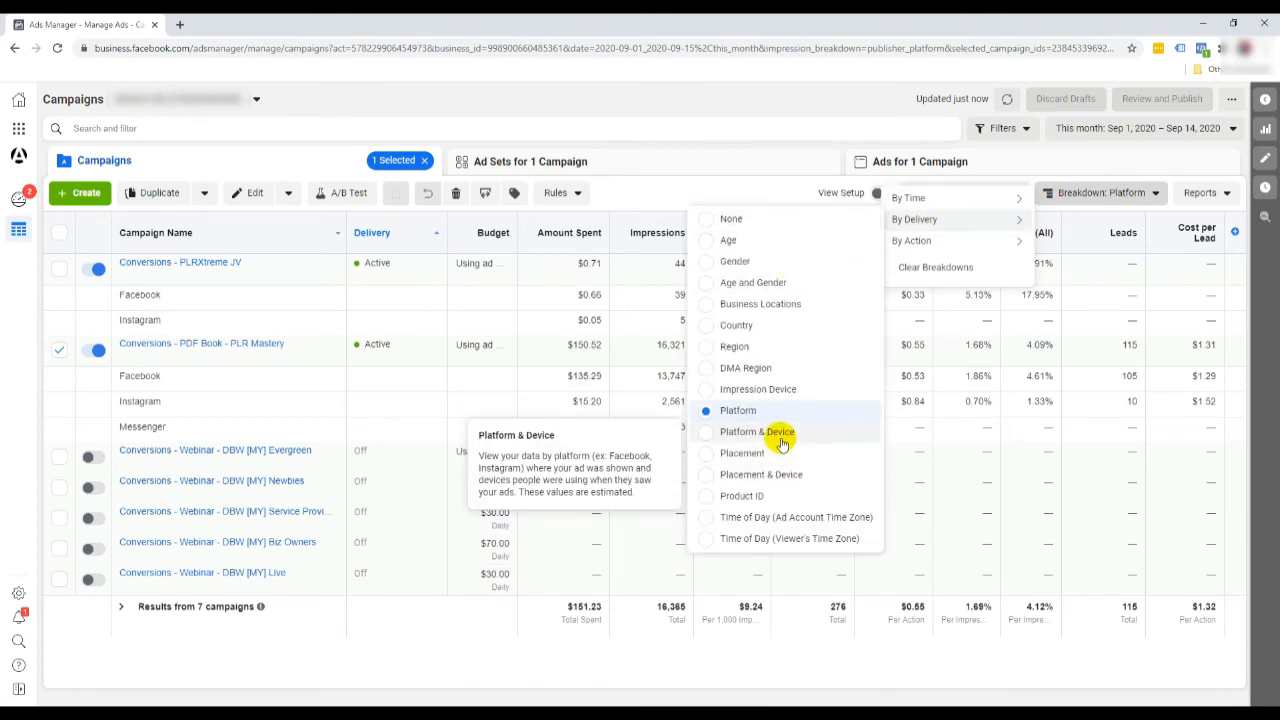
click(771, 392)
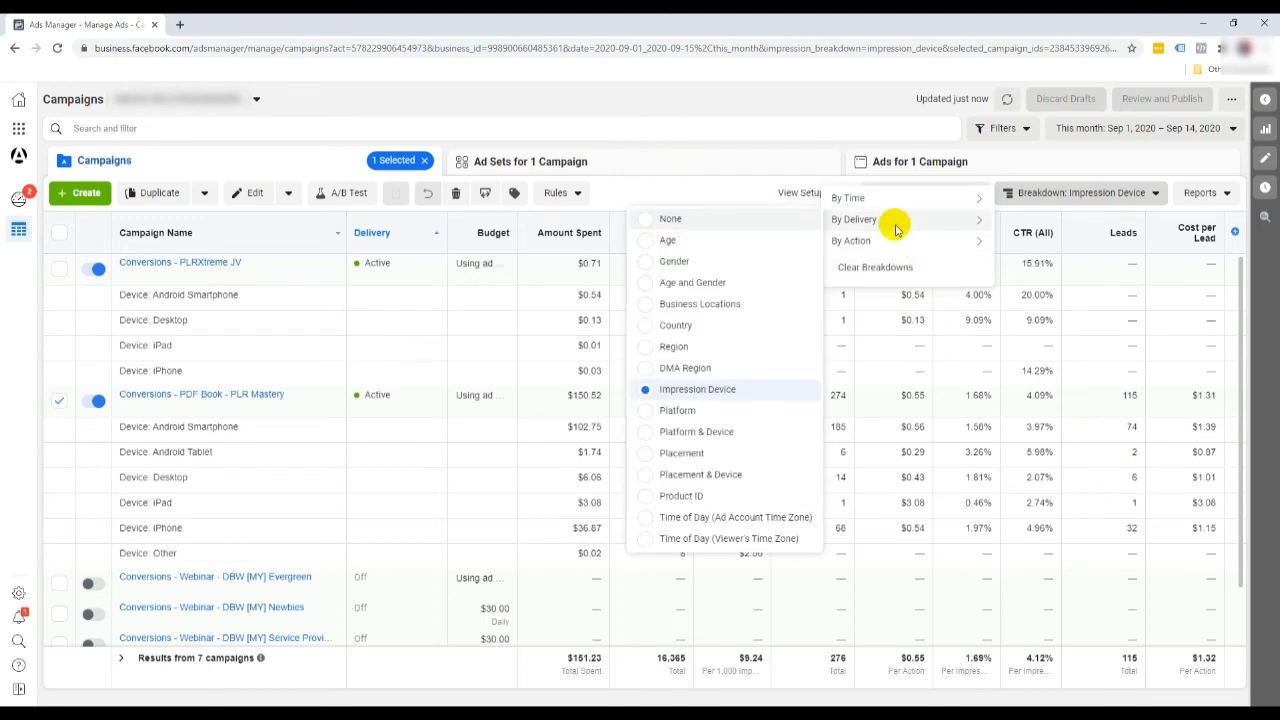
click(760, 539)
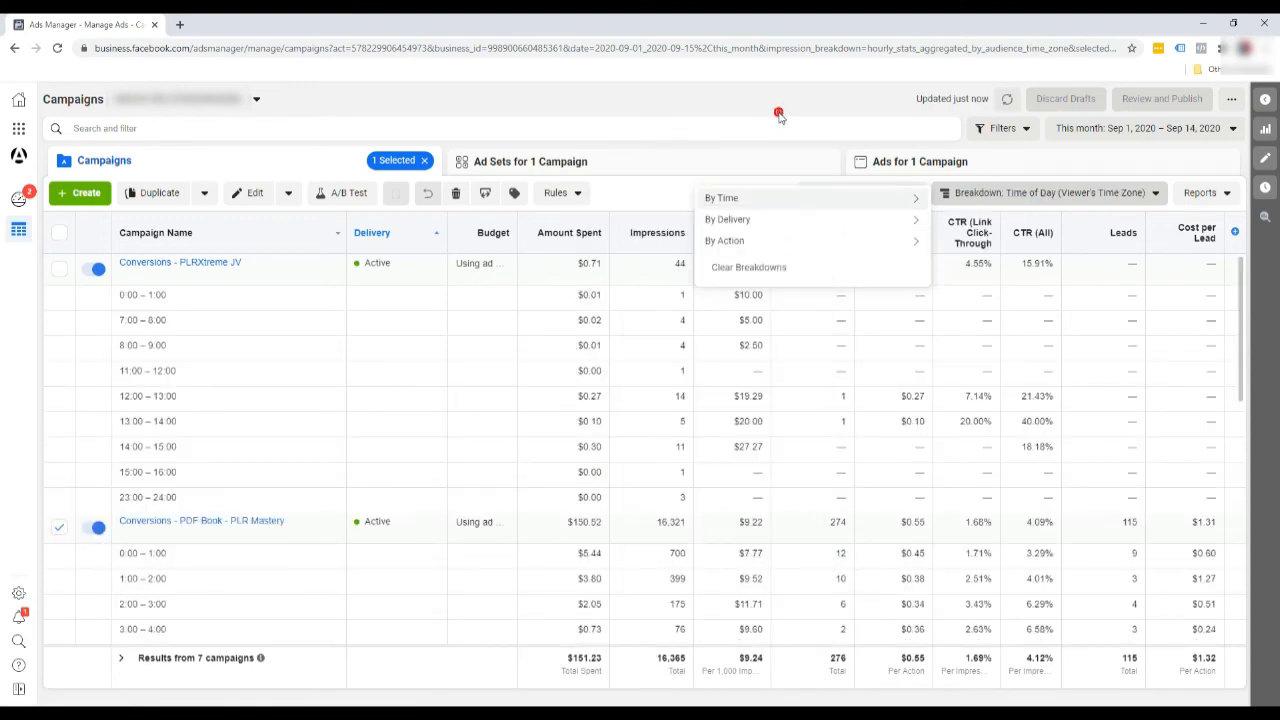
scroll(832, 465, down, 1)
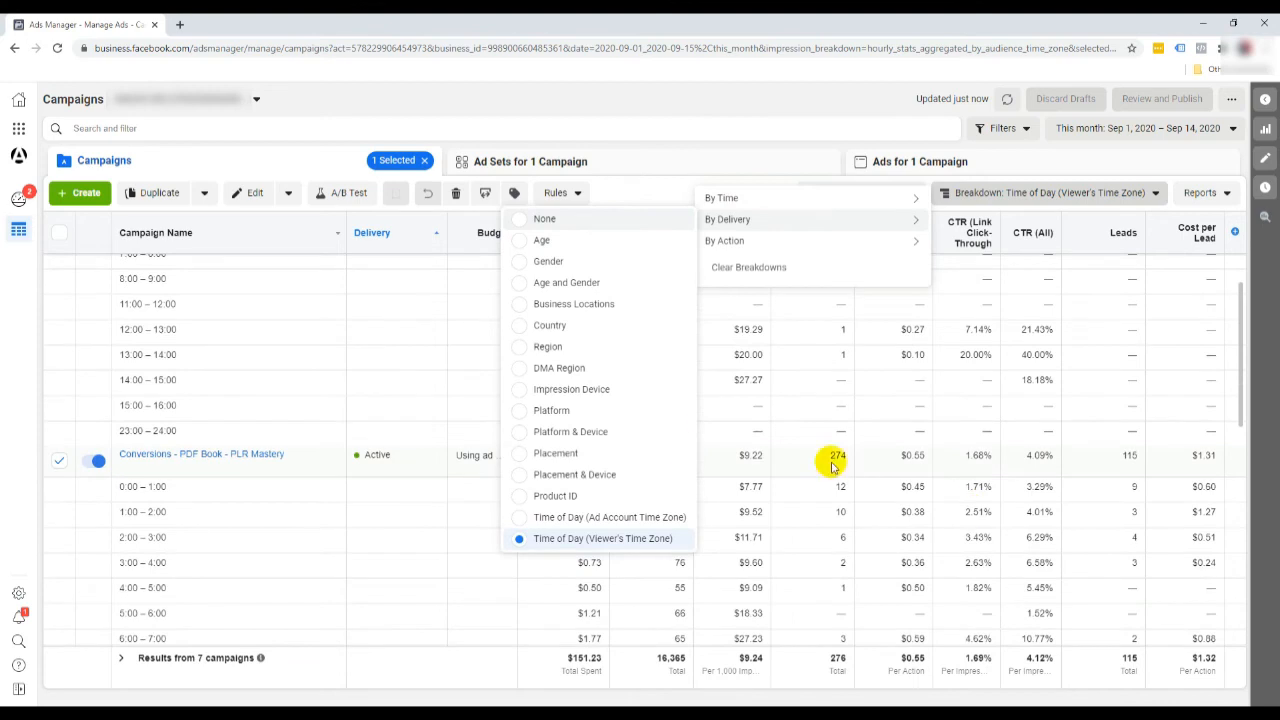
click(1022, 188)
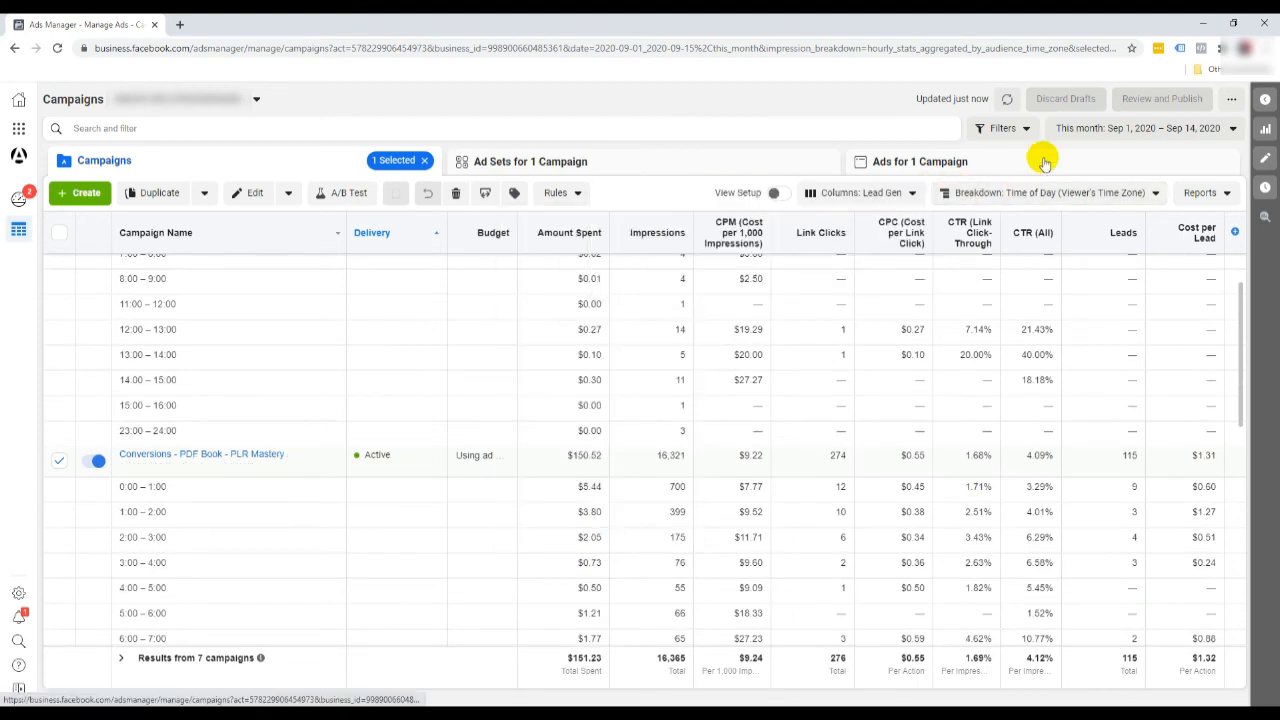
- Examine the hourly leads and cost per lead of the Conversions - PDF Book - PLR Mastery campaign
scroll(1110, 512, down, 1)
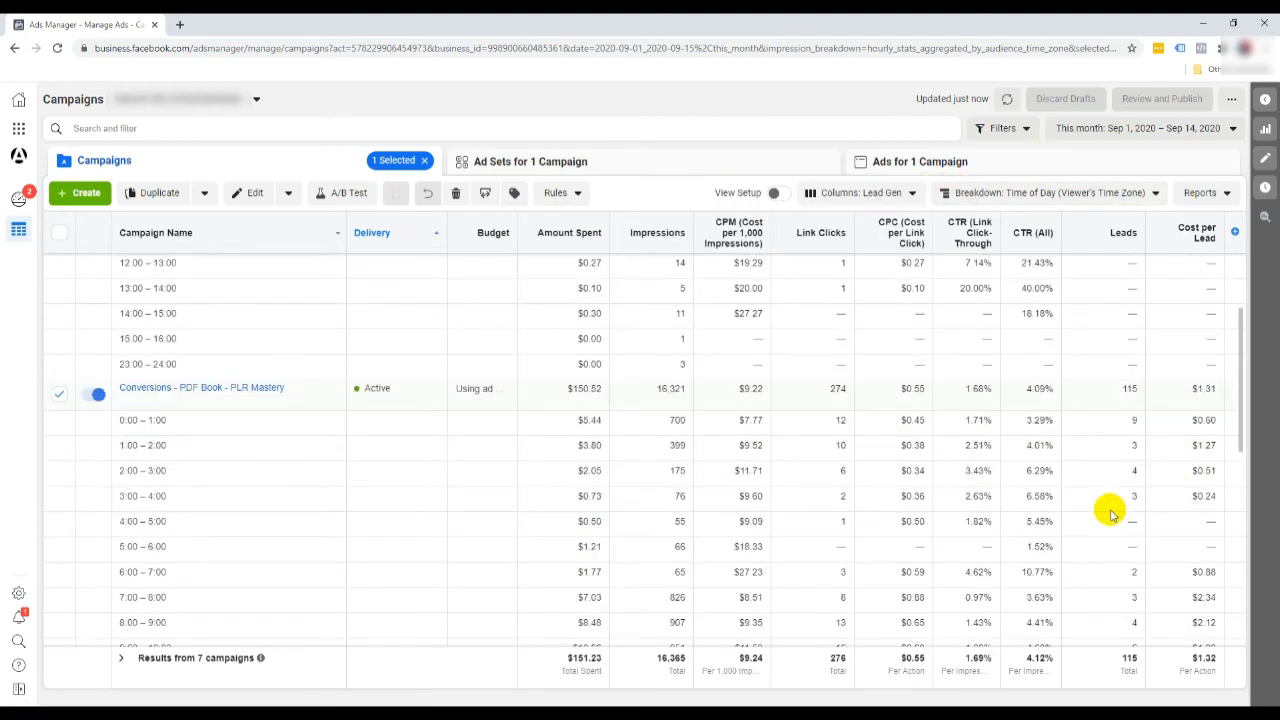
scroll(1110, 512, down, 3)
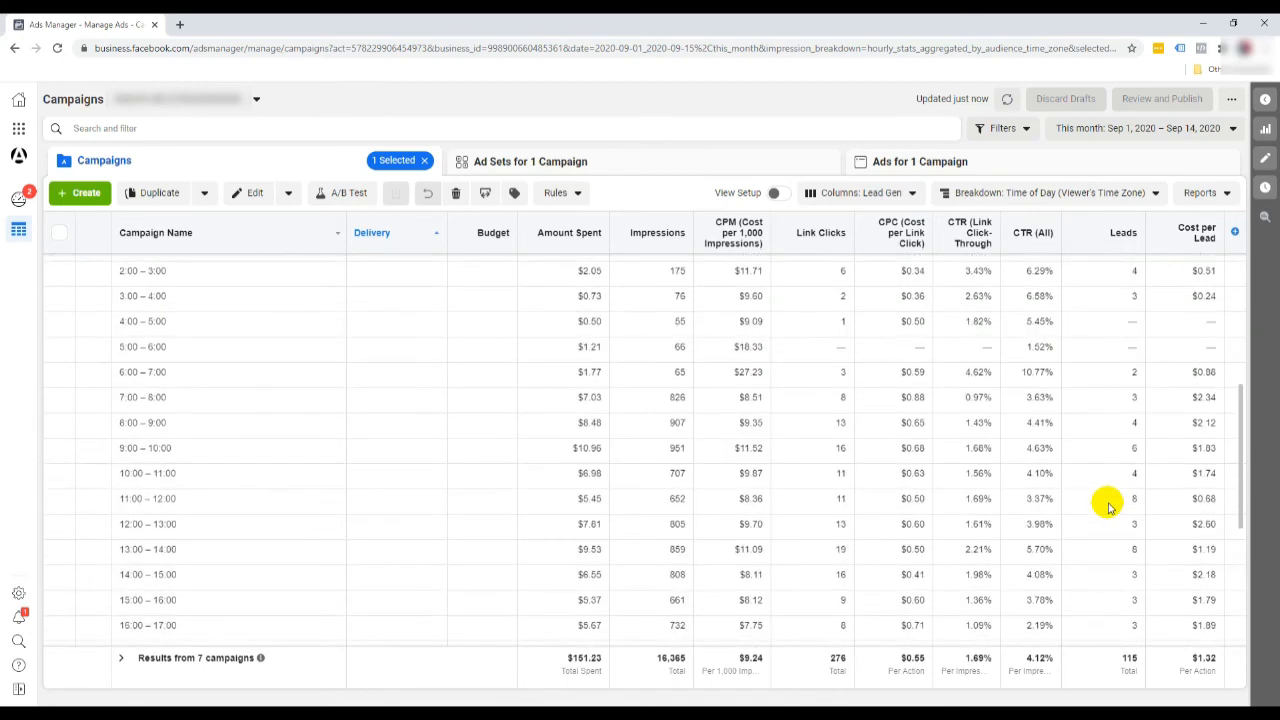
scroll(1108, 507, down, 3)
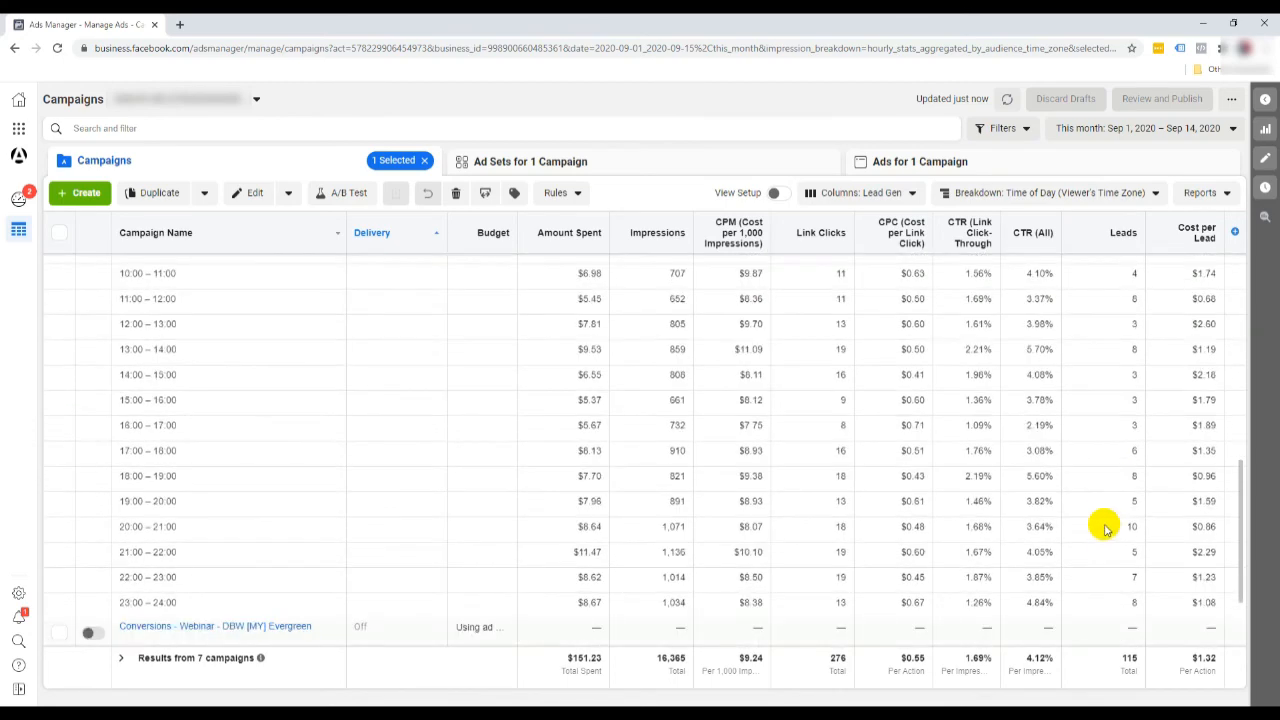
scroll(1105, 528, up, 2)
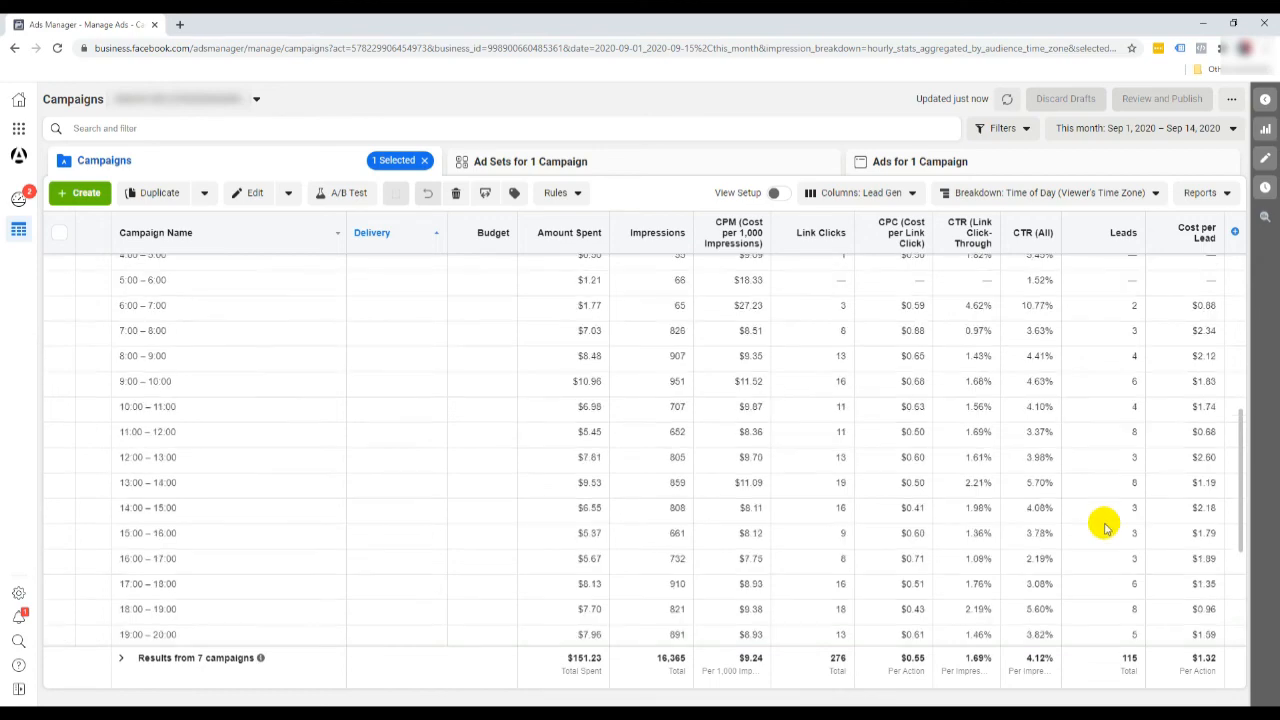
scroll(1105, 528, up, 3)
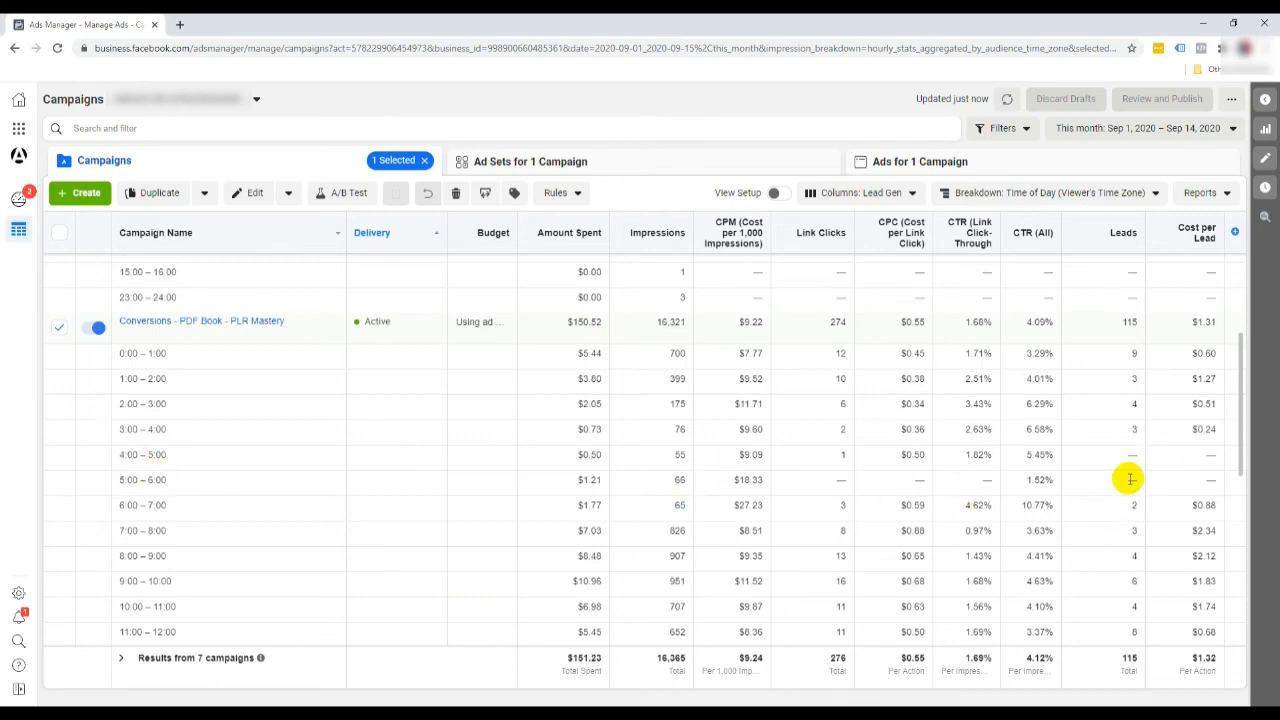
scroll(1130, 480, down, 5)
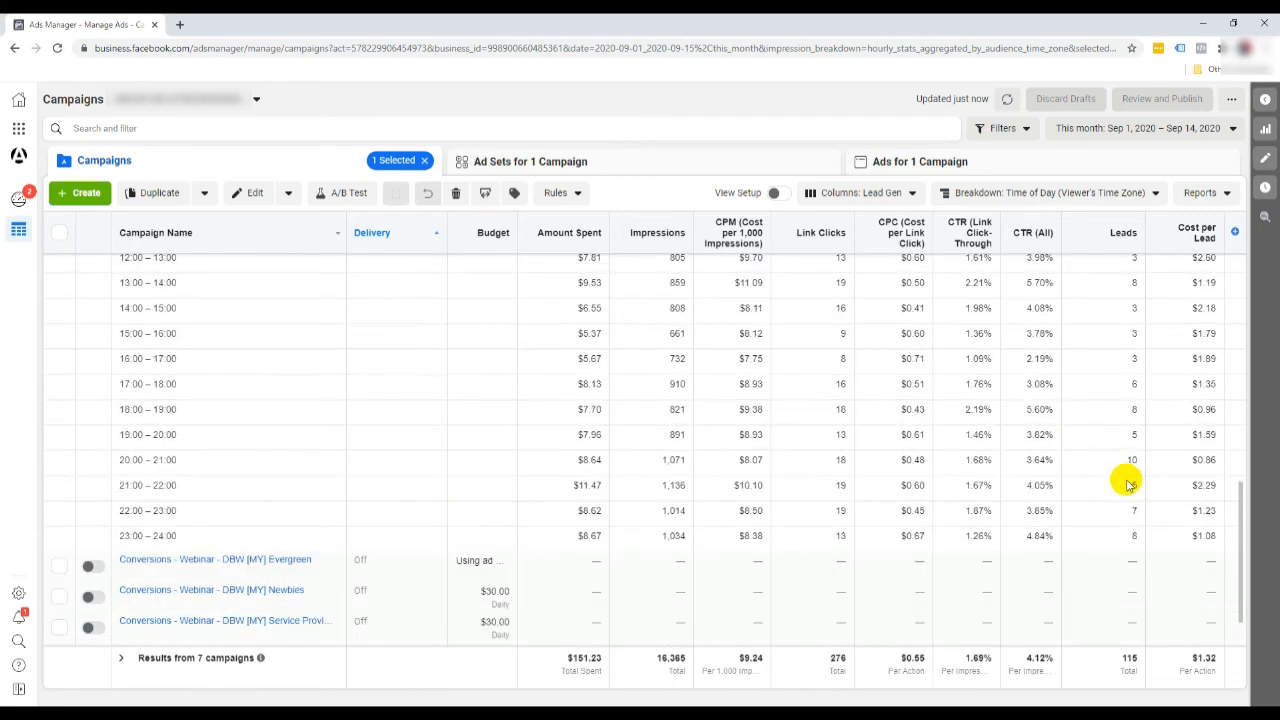
scroll(1128, 484, up, 2)
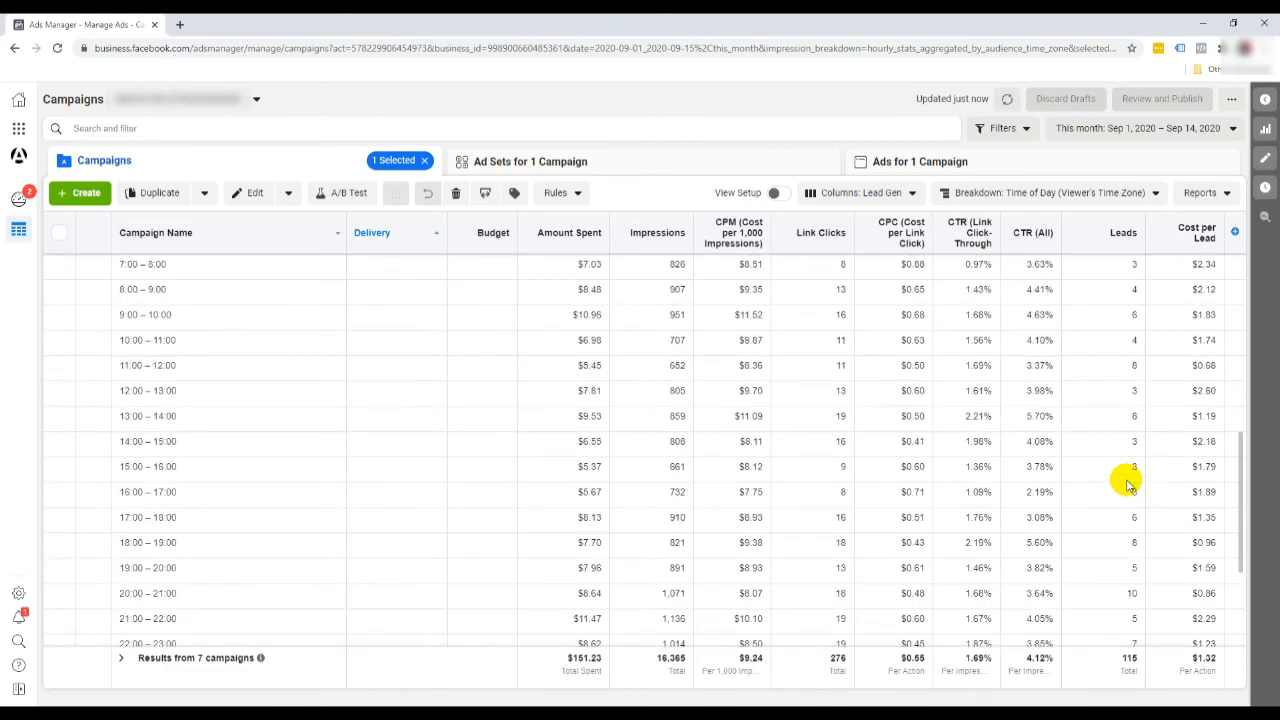
scroll(1128, 484, up, 3)
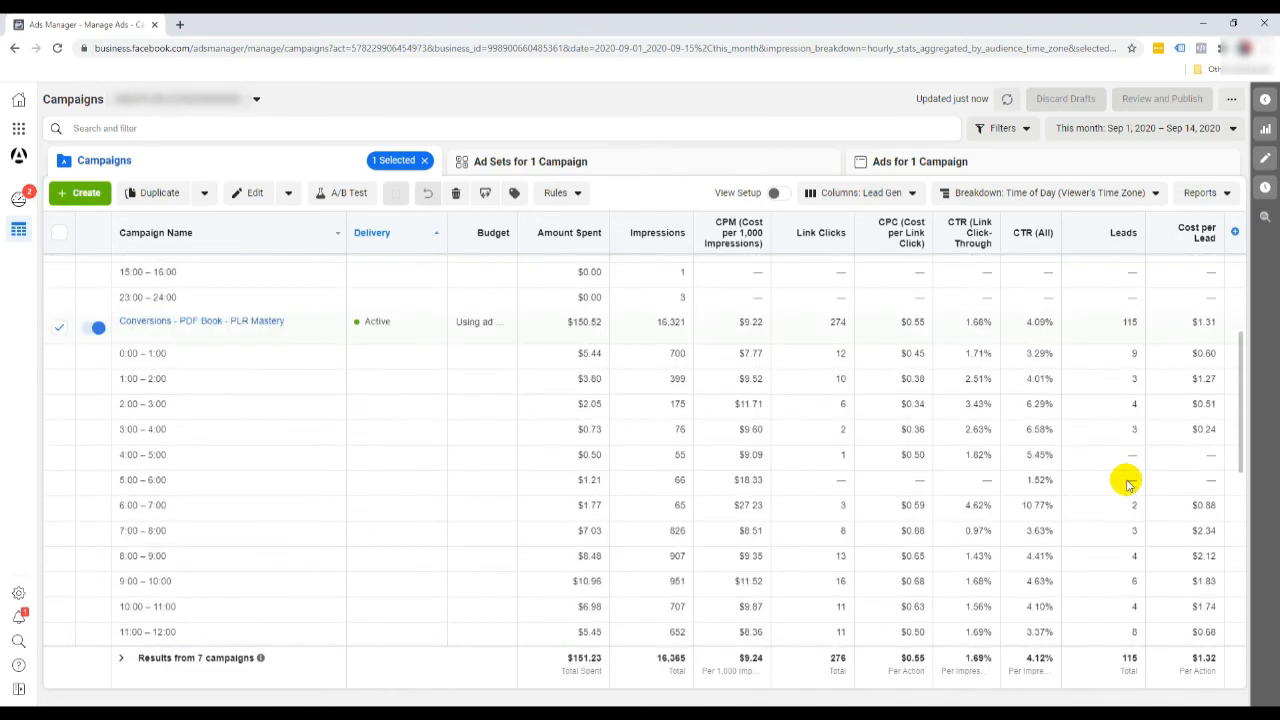
scroll(1128, 484, up, 2)
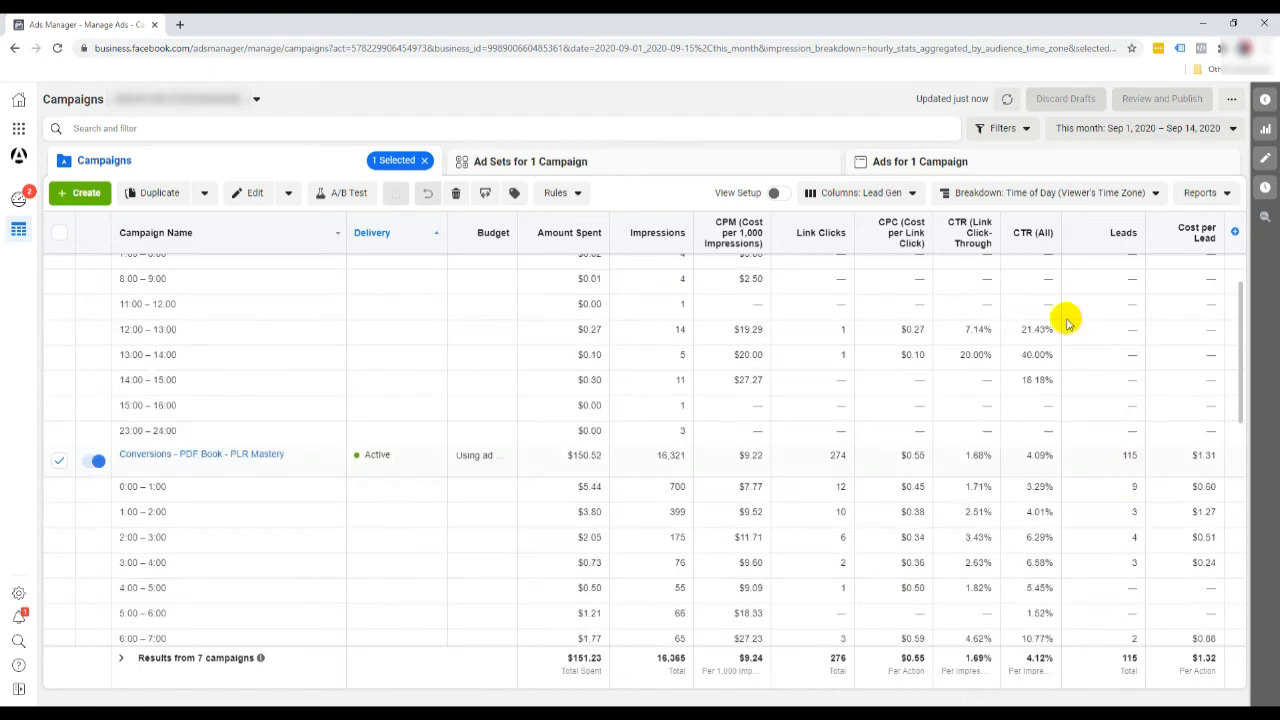
- Add a breakdown by Day to the campaign list's hourly breakdown, and view the PDF Book - PLR Mastery campaign's rows
click(1010, 196)
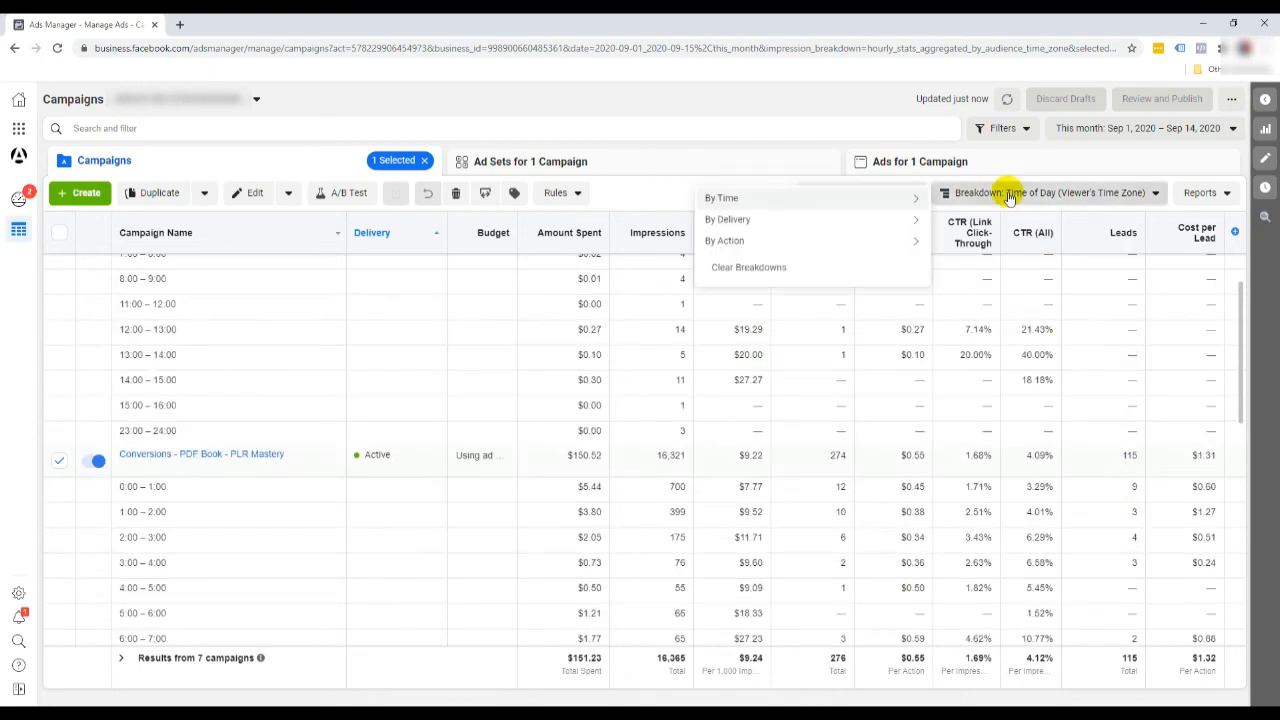
mouse_move(846, 229)
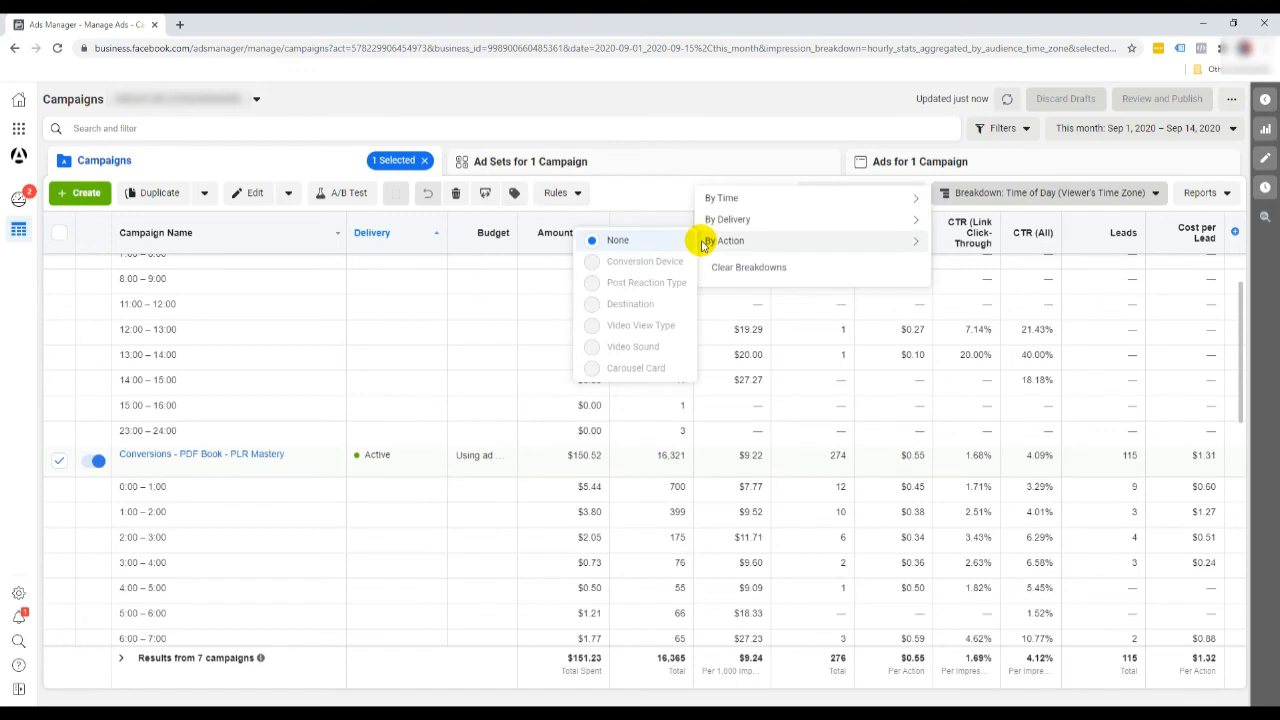
mouse_move(762, 208)
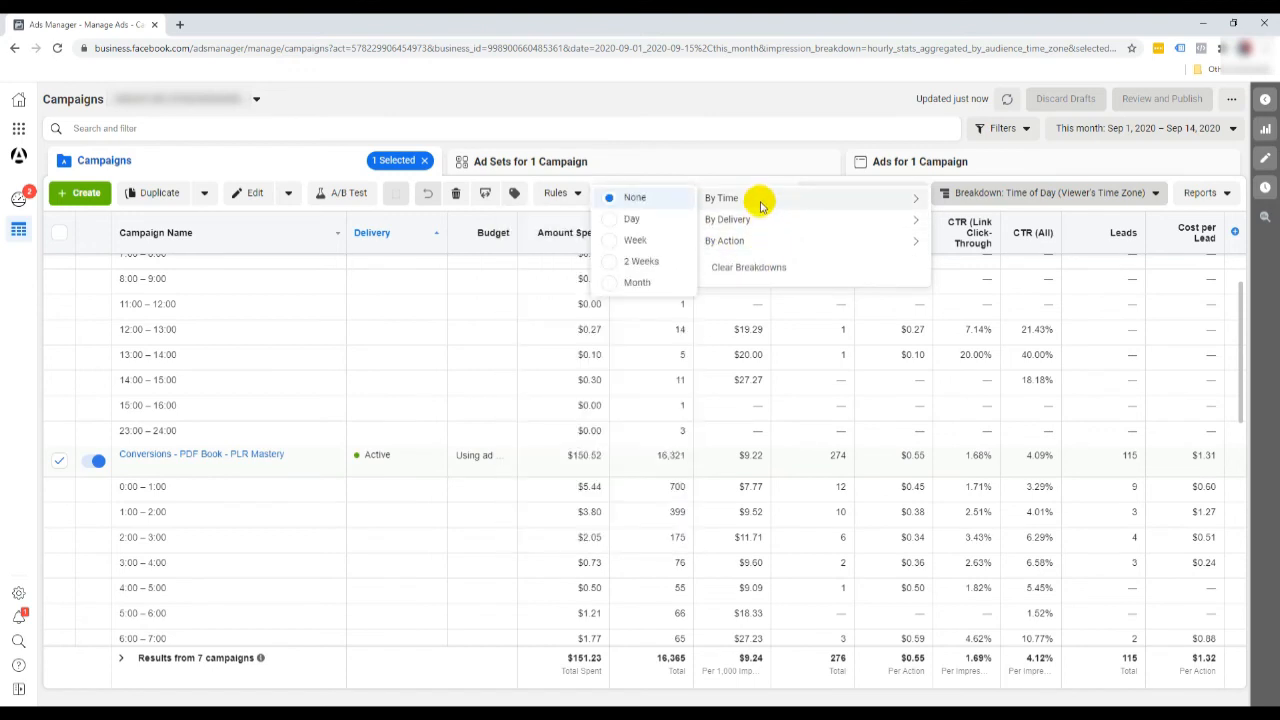
click(661, 215)
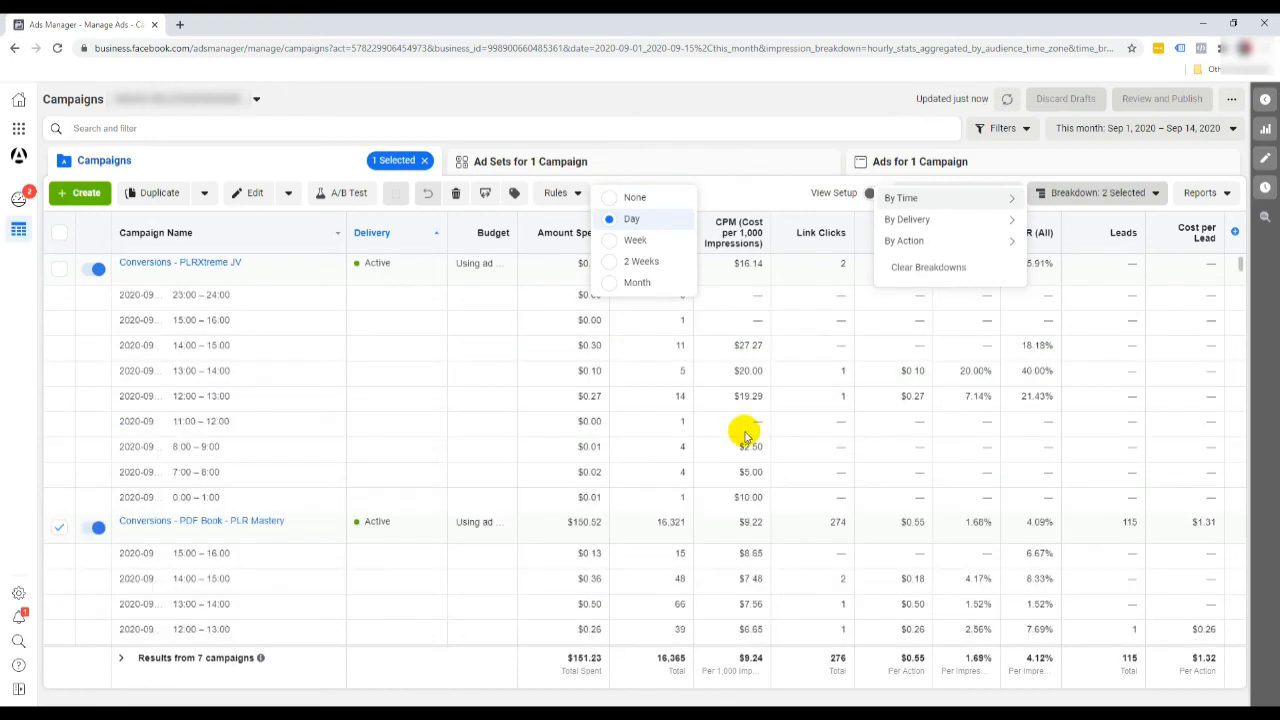
scroll(745, 440, down, 2)
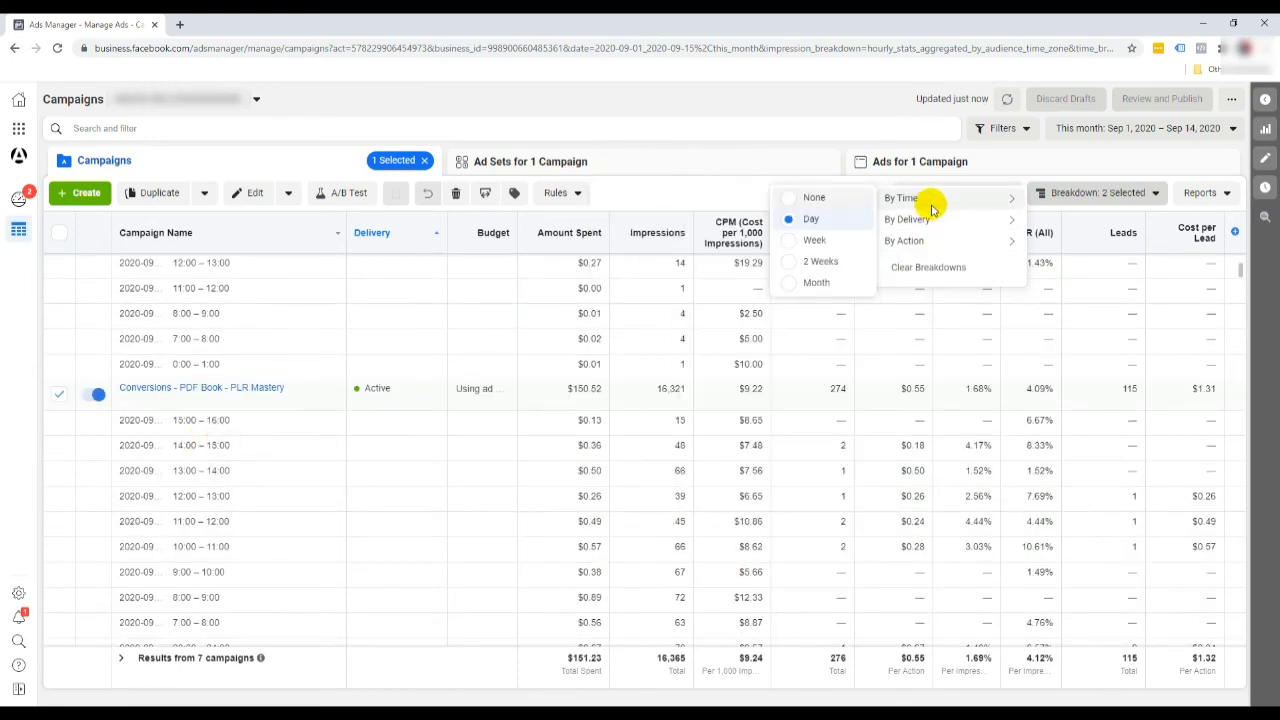
- Set both the time and delivery breakdowns of the campaign list to None
mouse_move(955, 230)
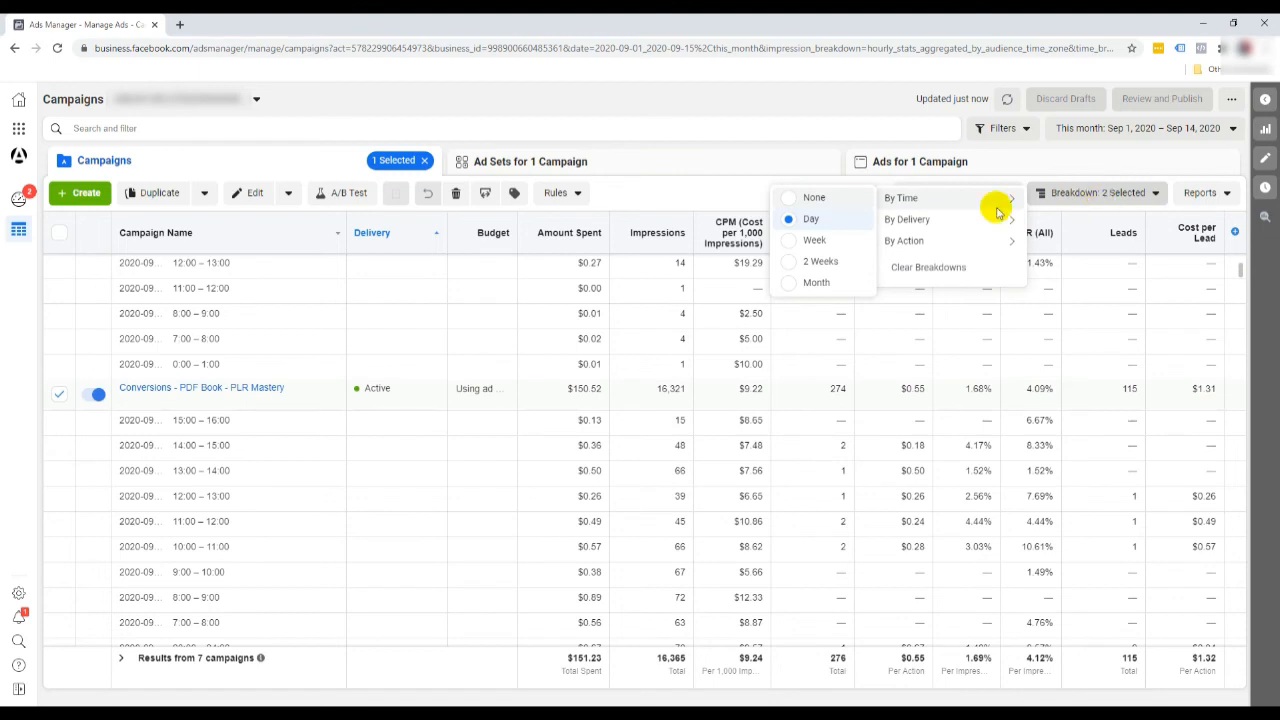
click(852, 201)
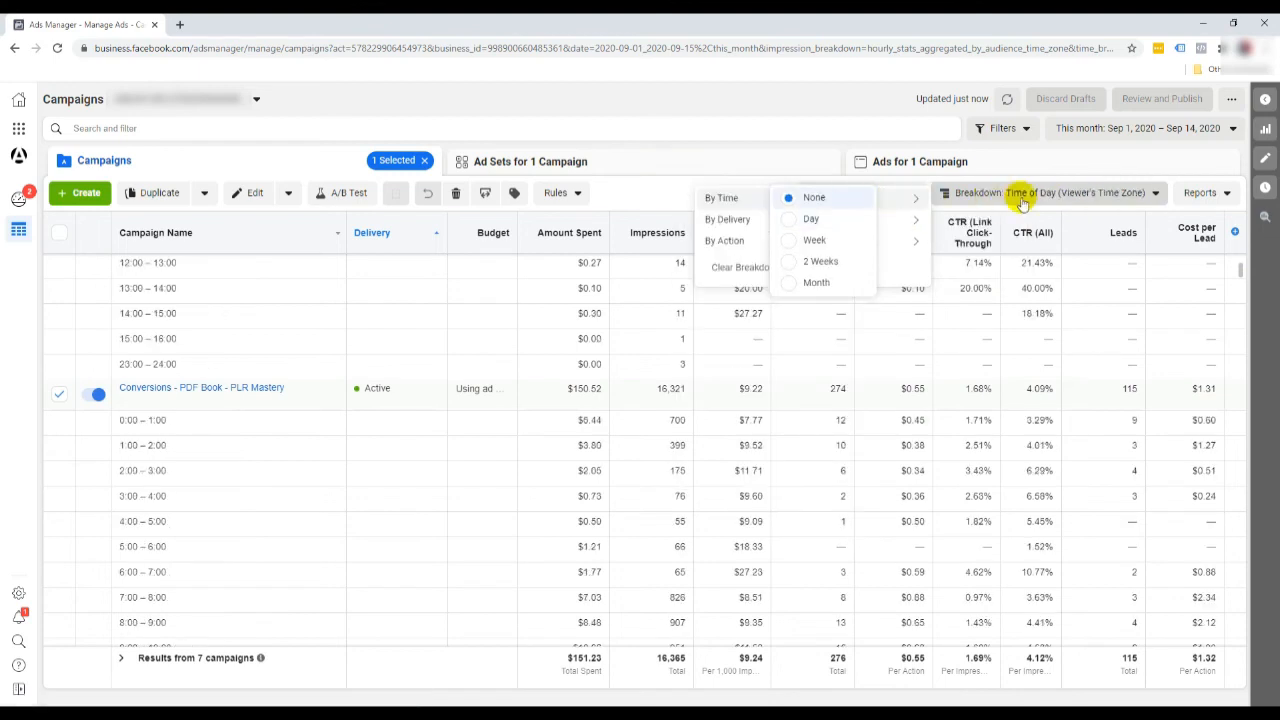
mouse_move(884, 224)
click(650, 219)
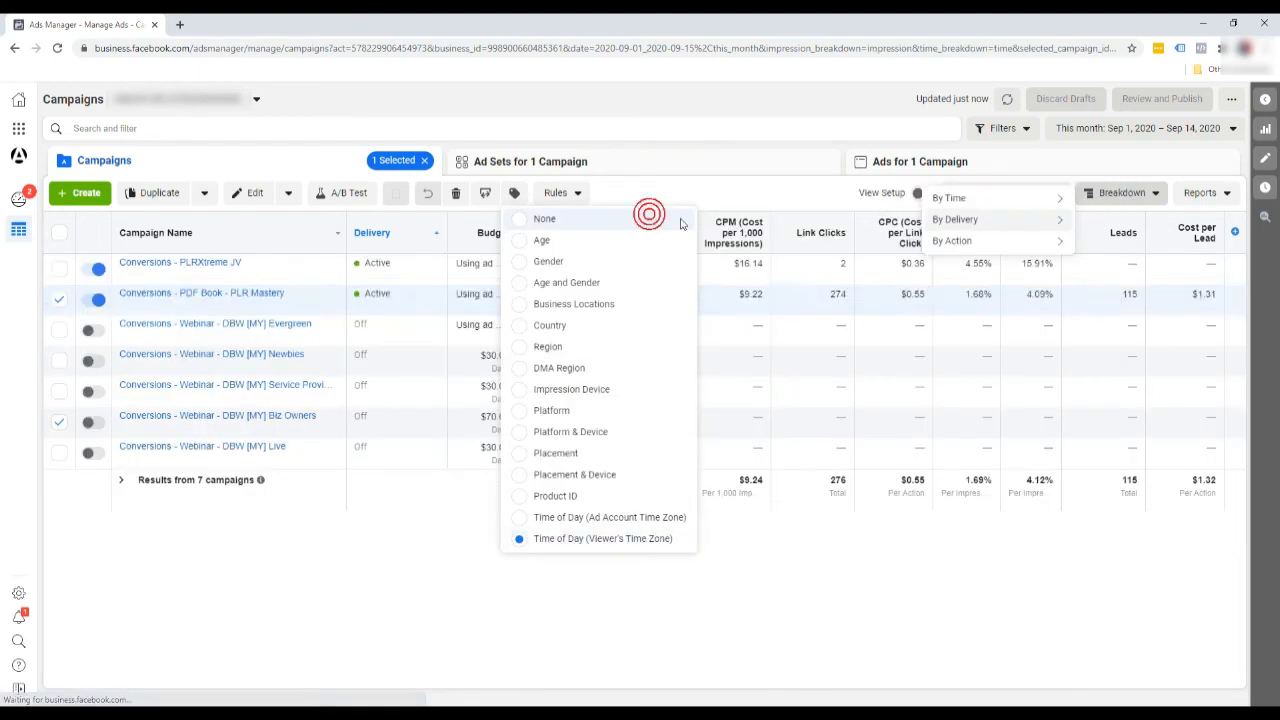
click(805, 104)
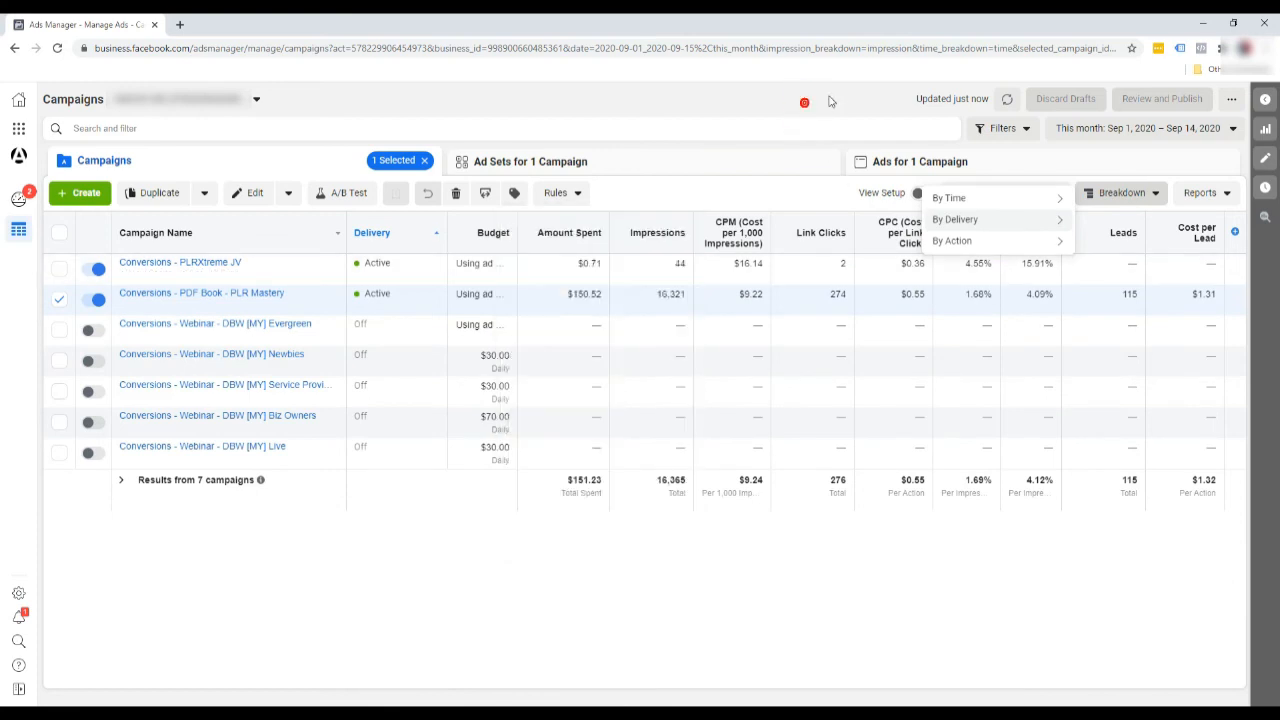